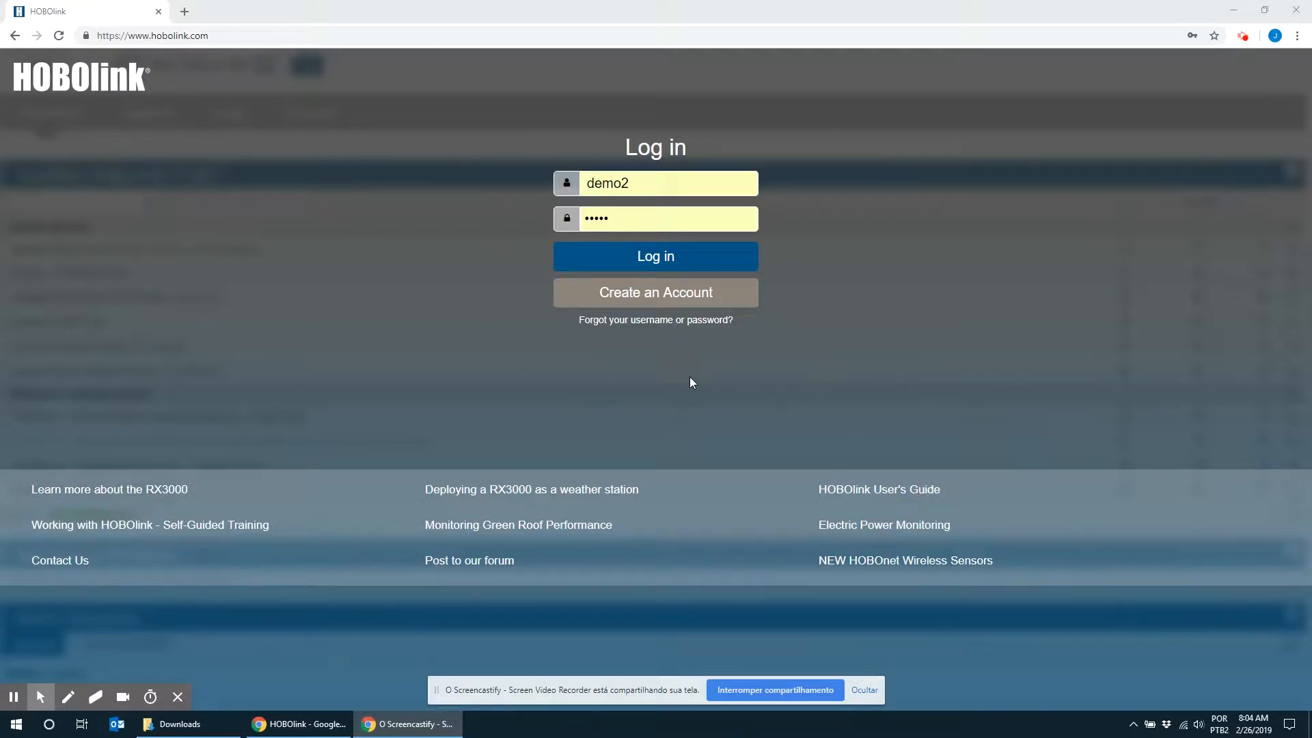
Log in to HOBOlink with the saved demo account and hide the screen-sharing notice.
left_click(645, 190)
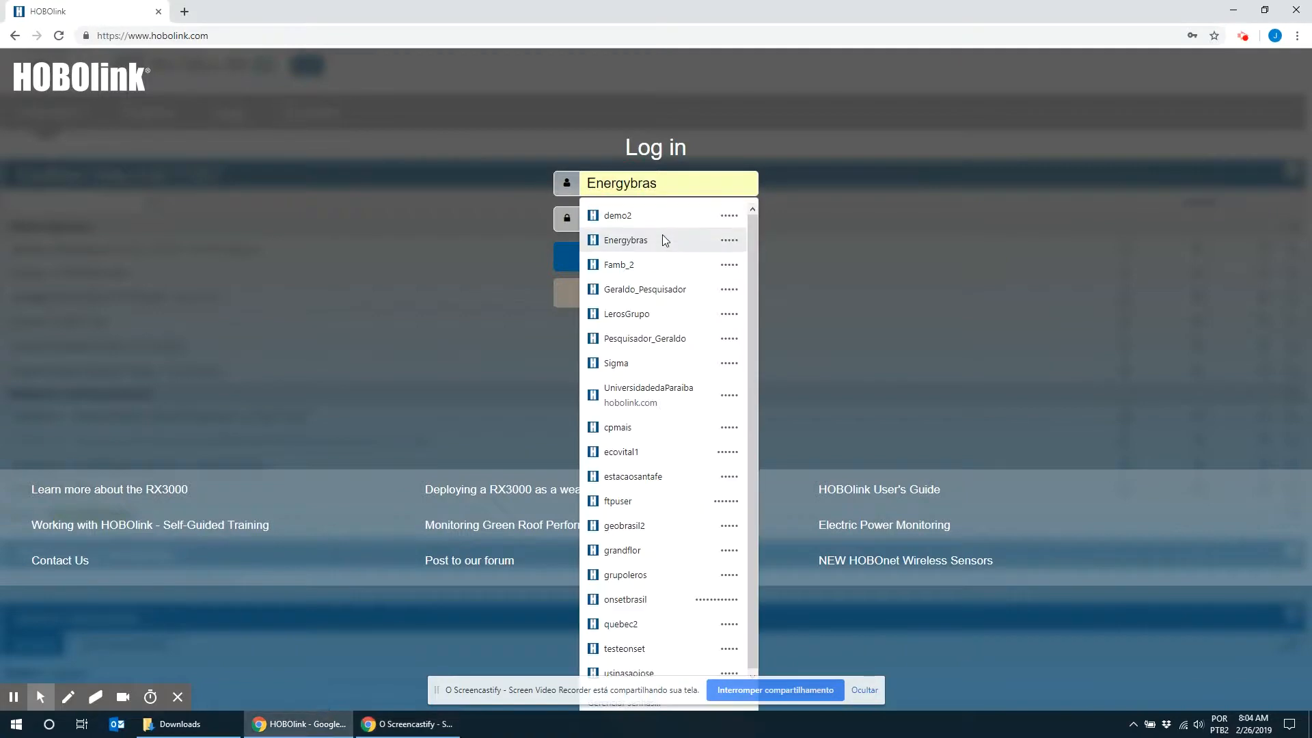
left_click(706, 149)
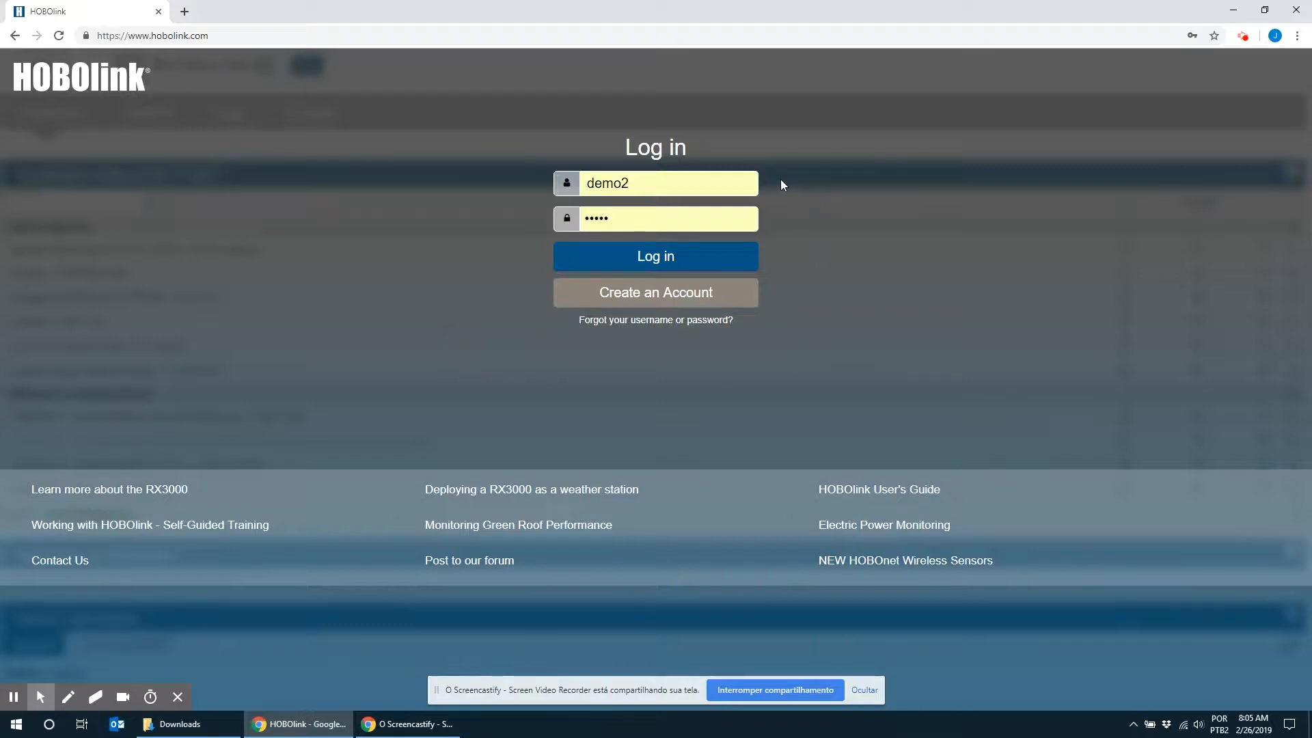
left_click(688, 262)
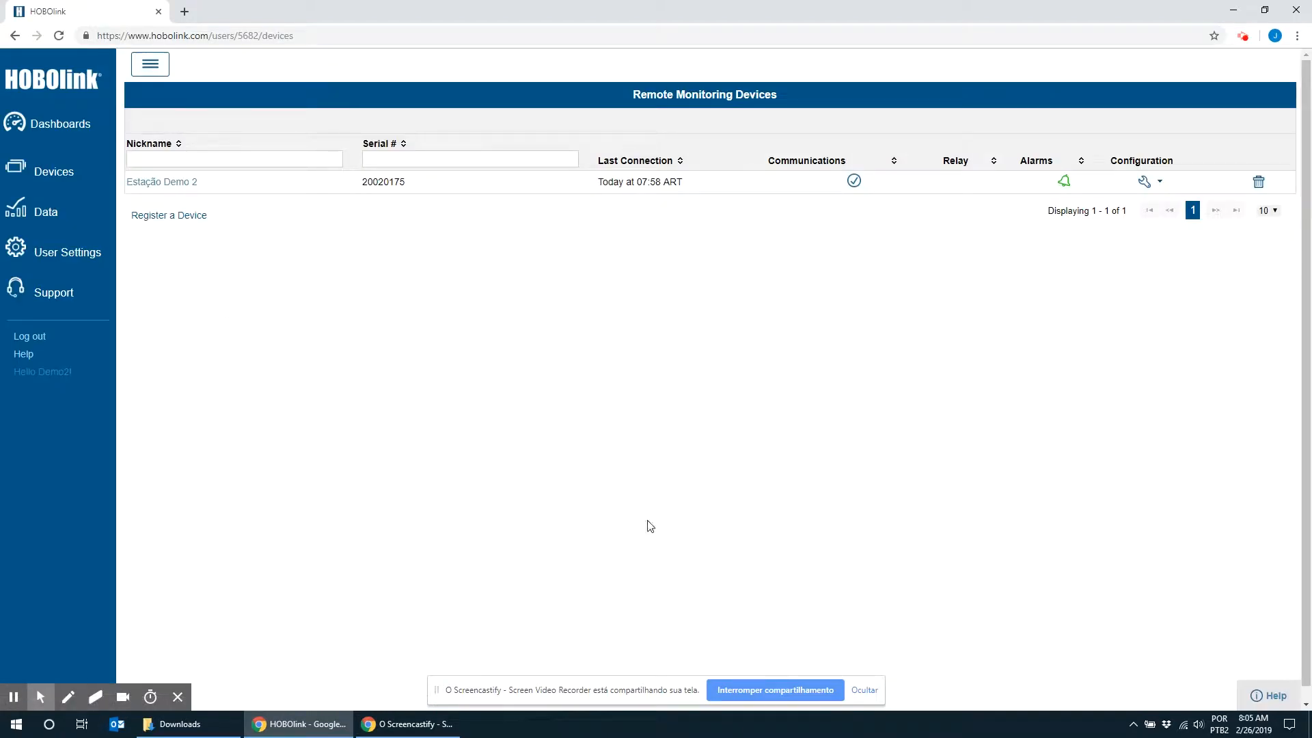
left_click(864, 691)
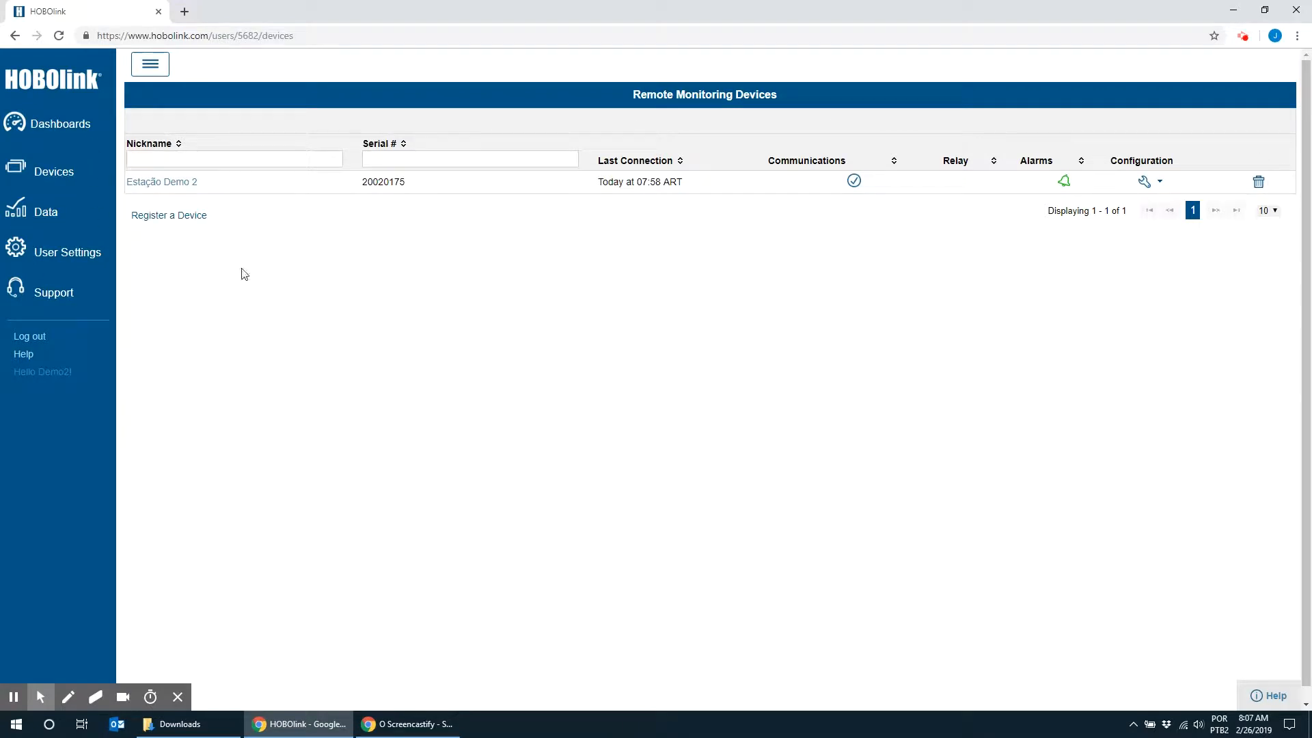
Open the Estação Demo 2 station and review its current sensor conditions, connection status and general device information.
left_click(170, 184)
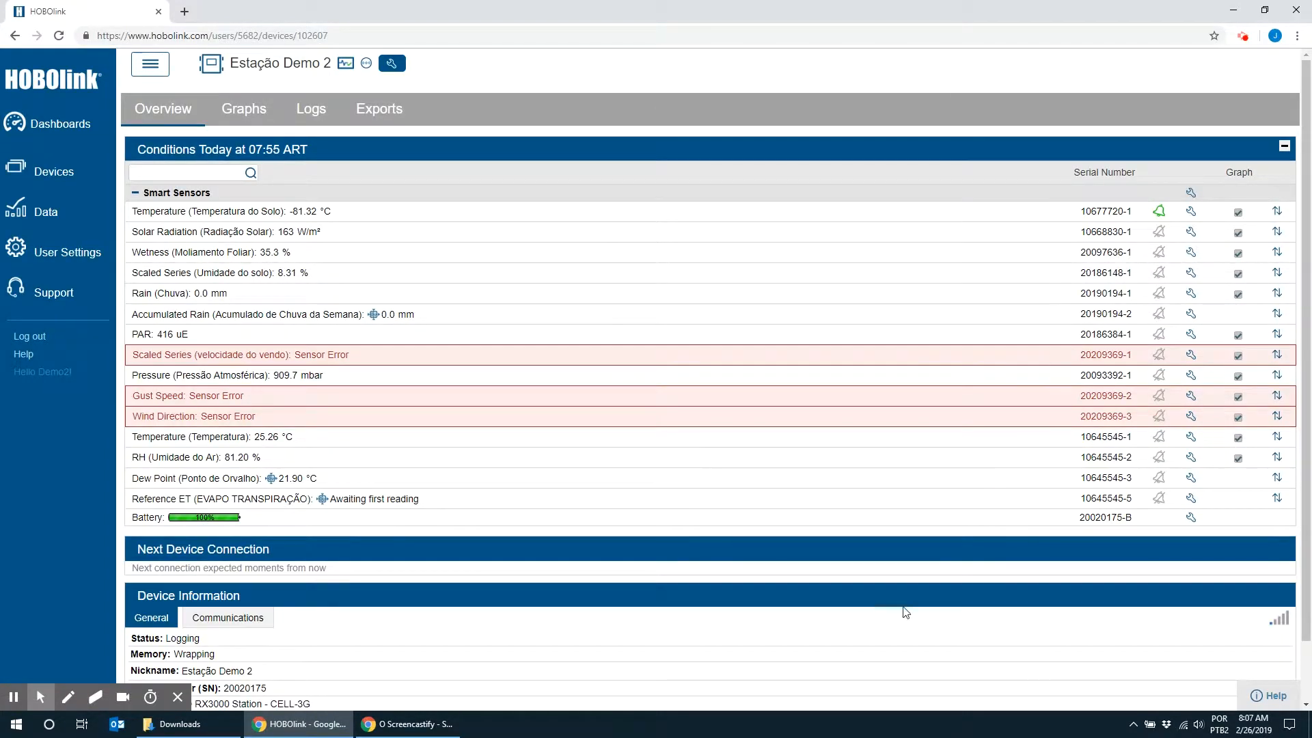
scroll(418, 301, "down", 1)
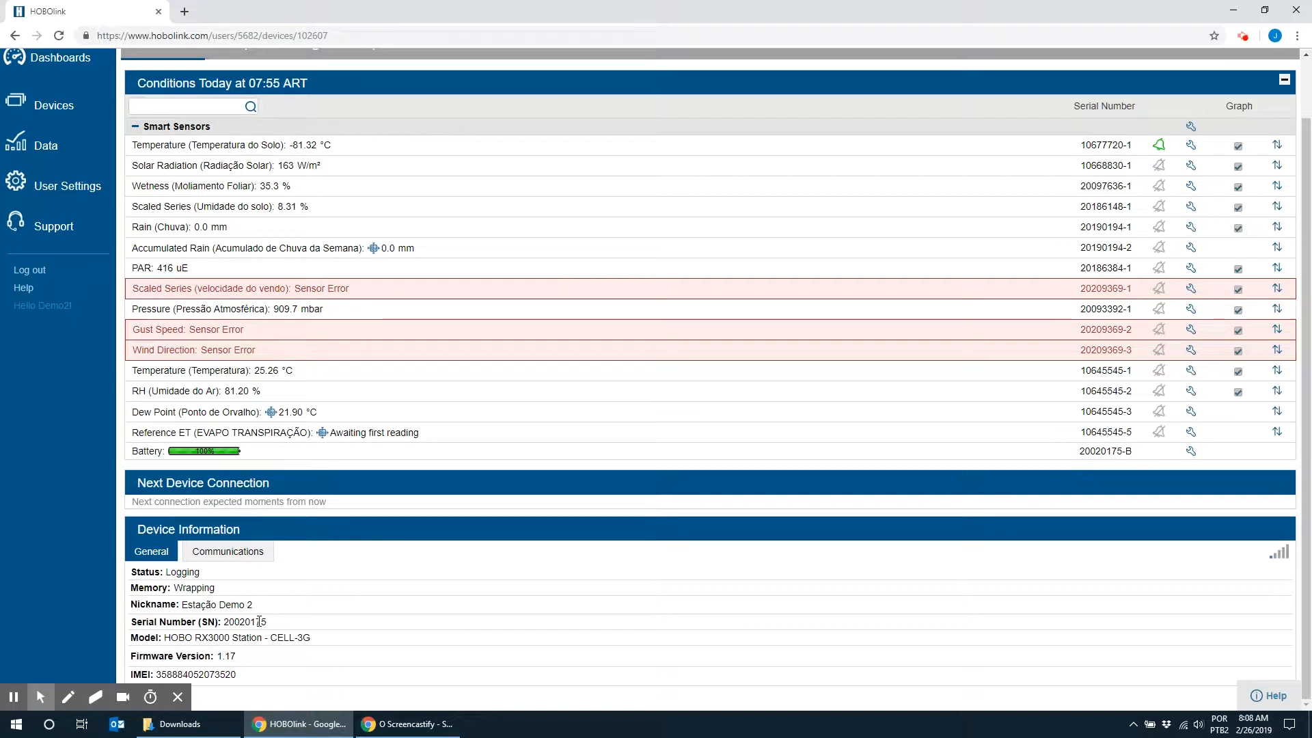
scroll(247, 468, "up", 1)
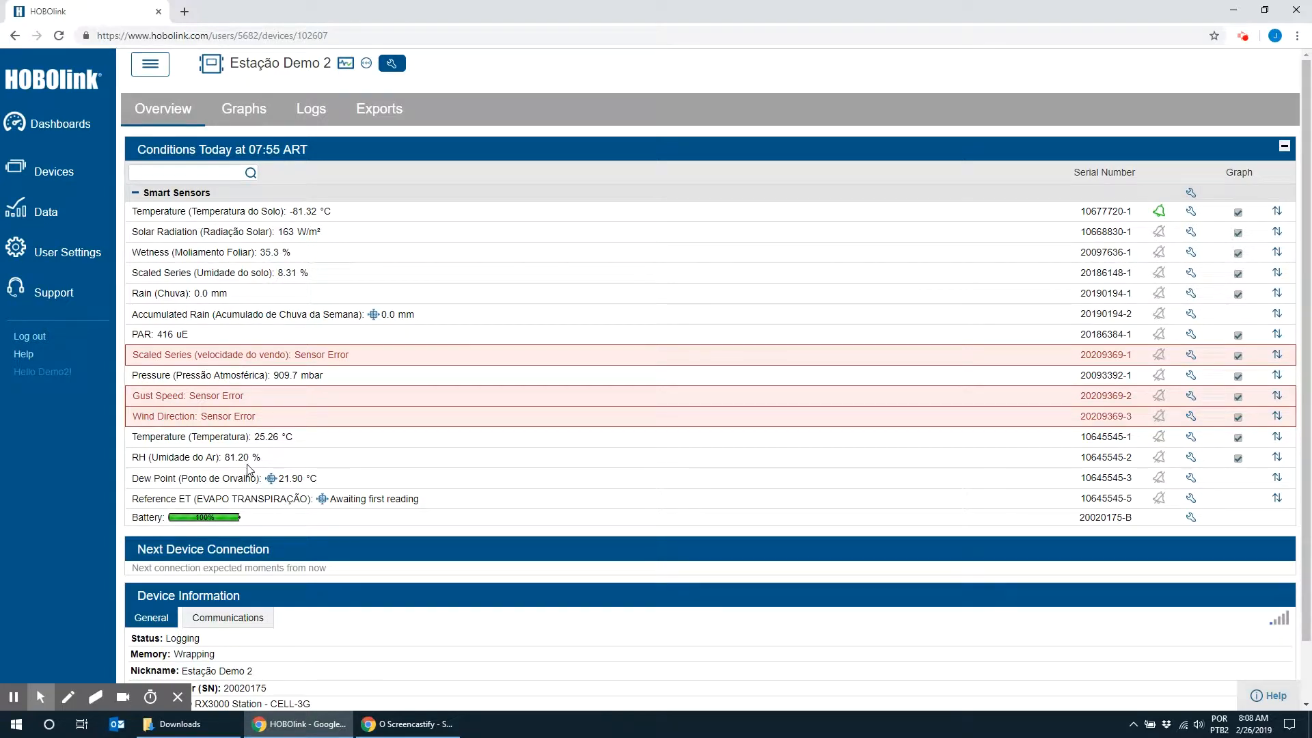
scroll(248, 470, "down", 1)
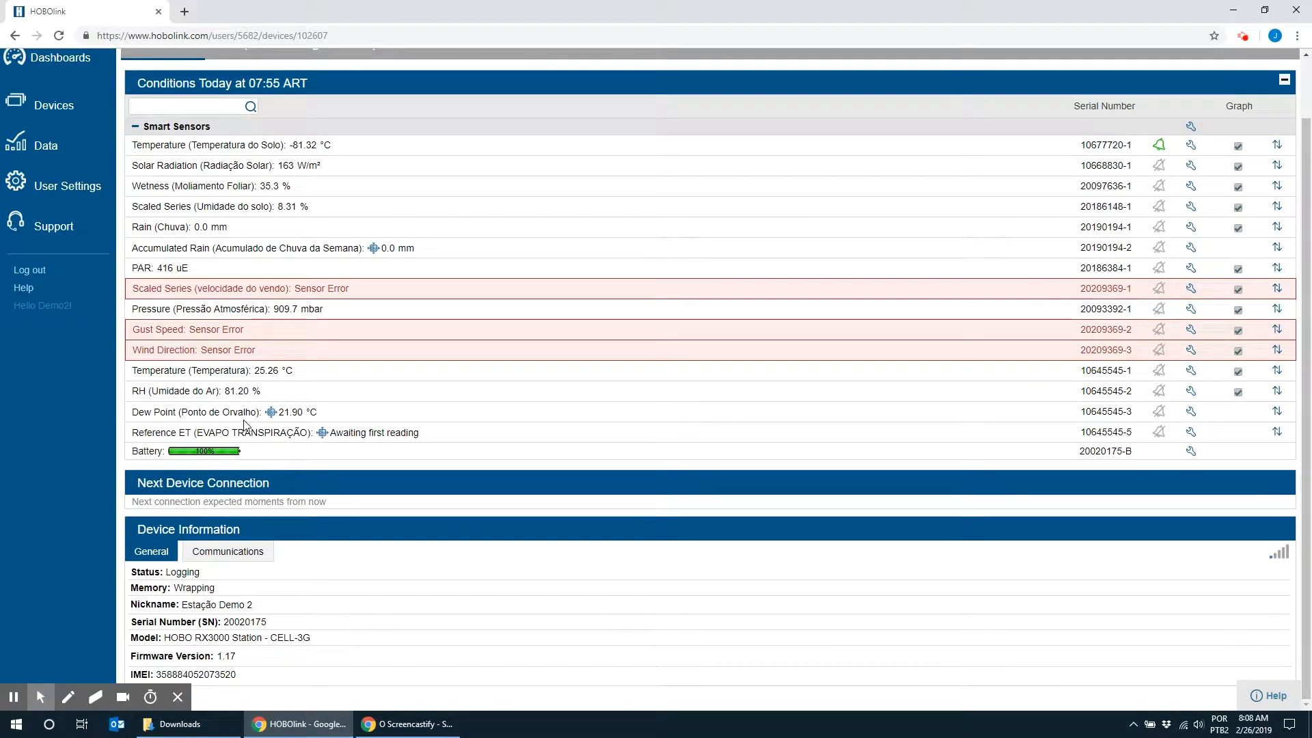
scroll(239, 427, "up", 1)
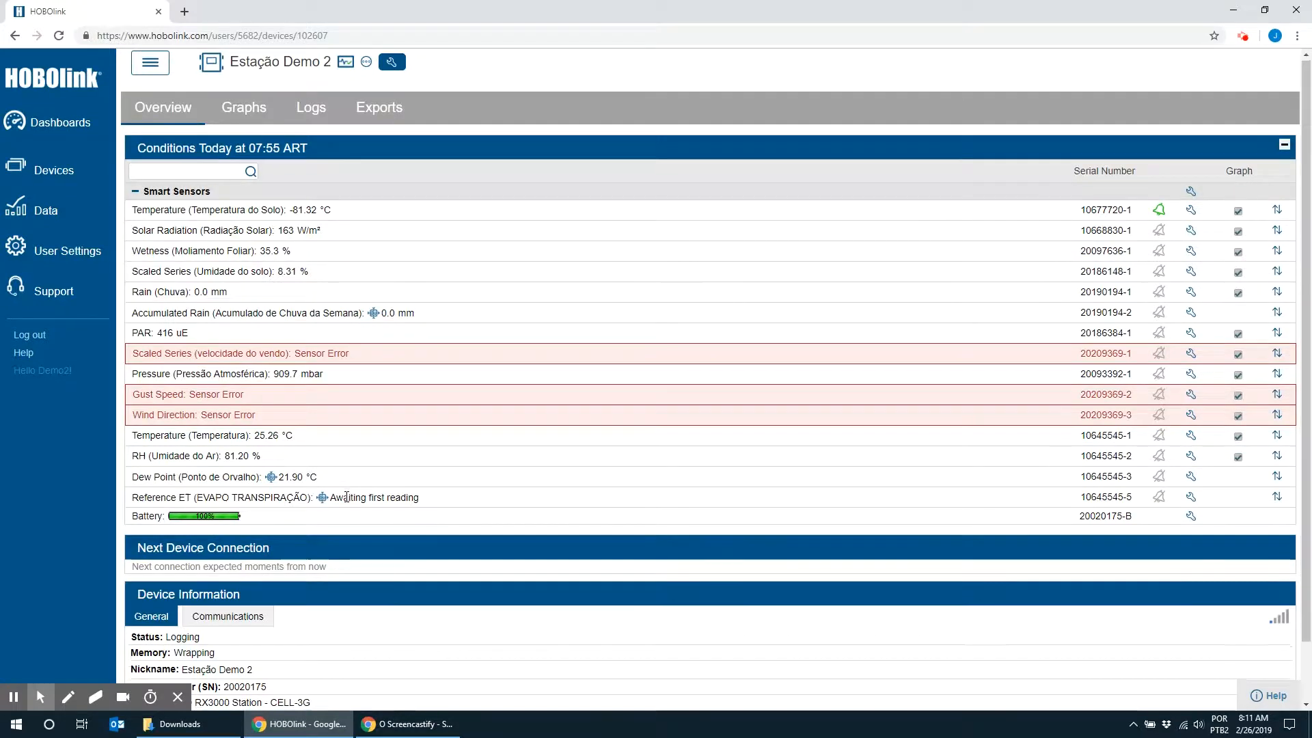
scroll(162, 530, "down", 1)
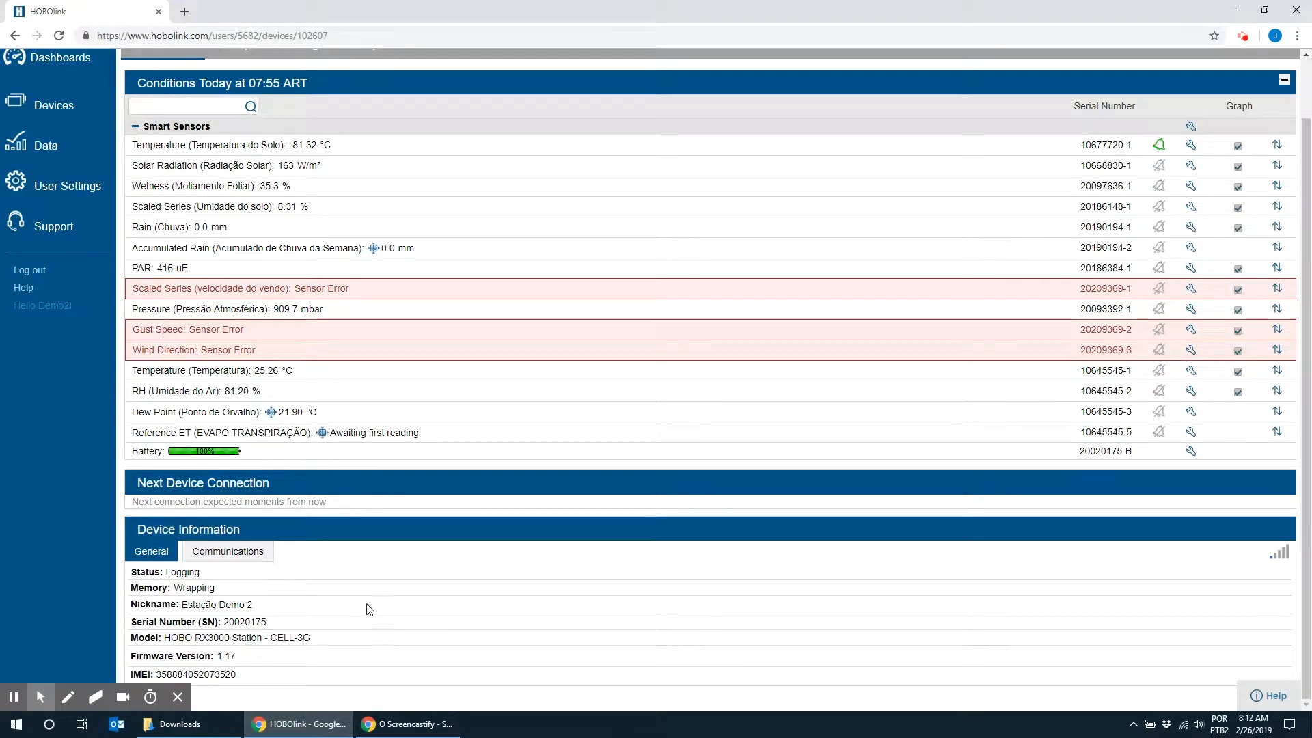
scroll(386, 625, "up", 1)
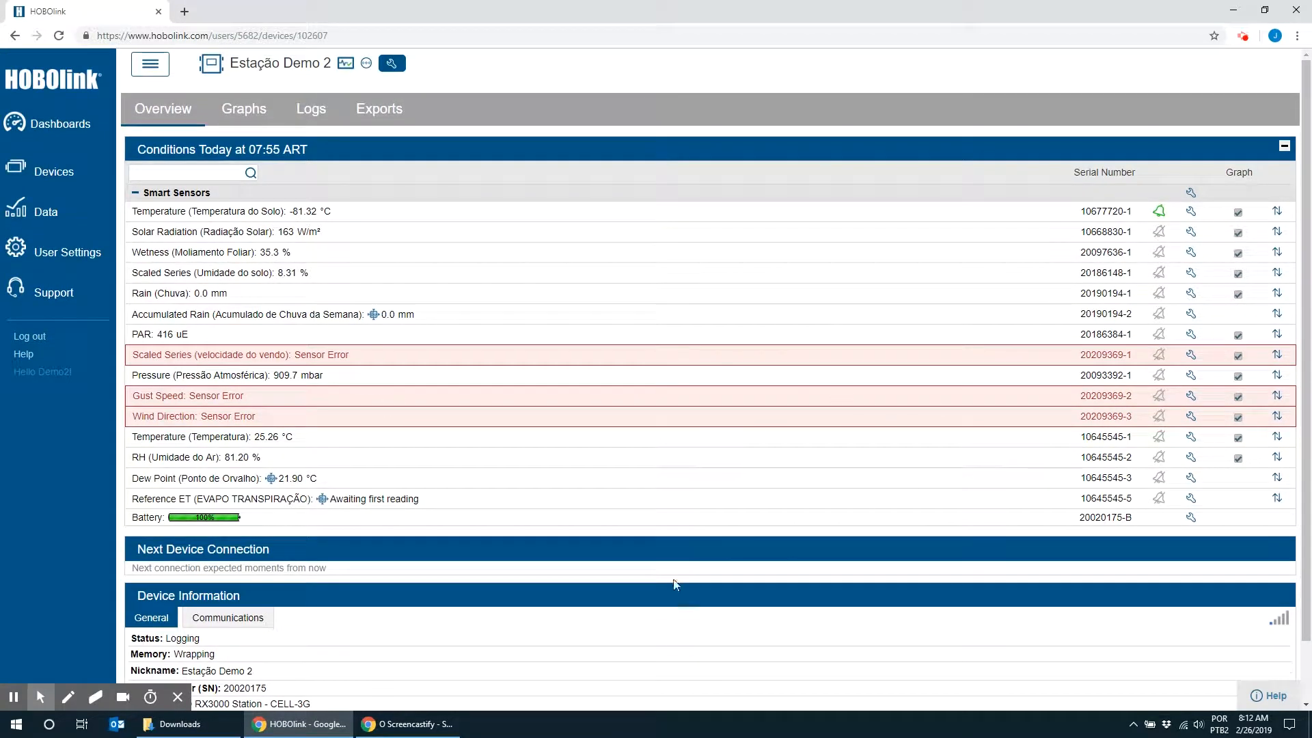
Show the station's graphs for the past day and look through all sensor plots.
left_click(240, 116)
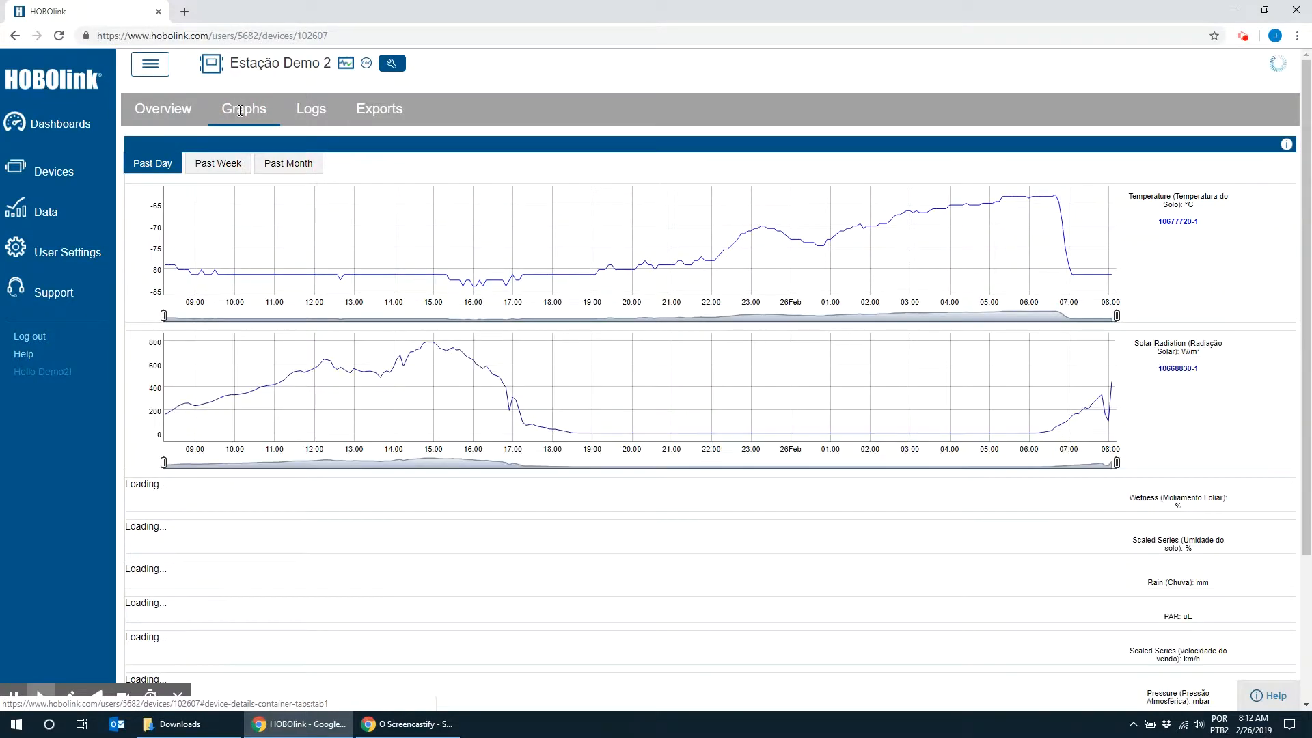
scroll(326, 286, "down", 13)
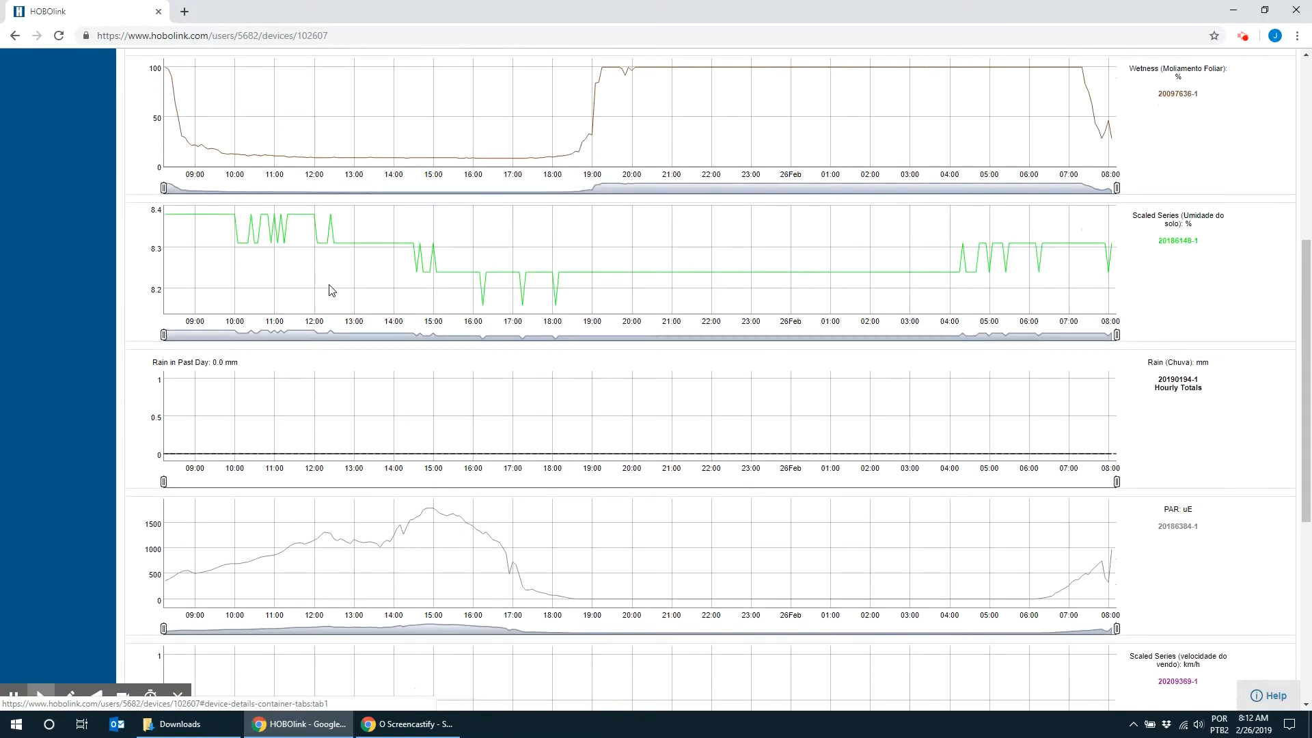
scroll(328, 289, "down", 7)
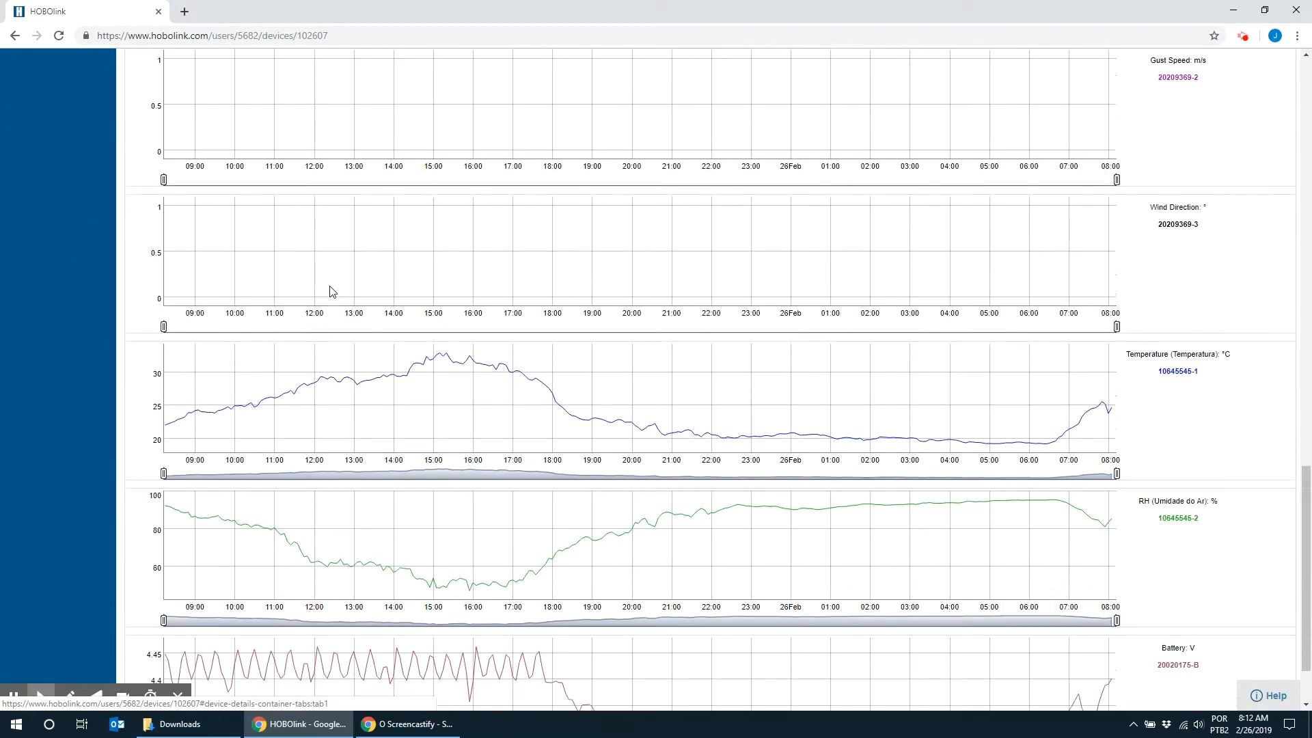
scroll(330, 293, "up", 20)
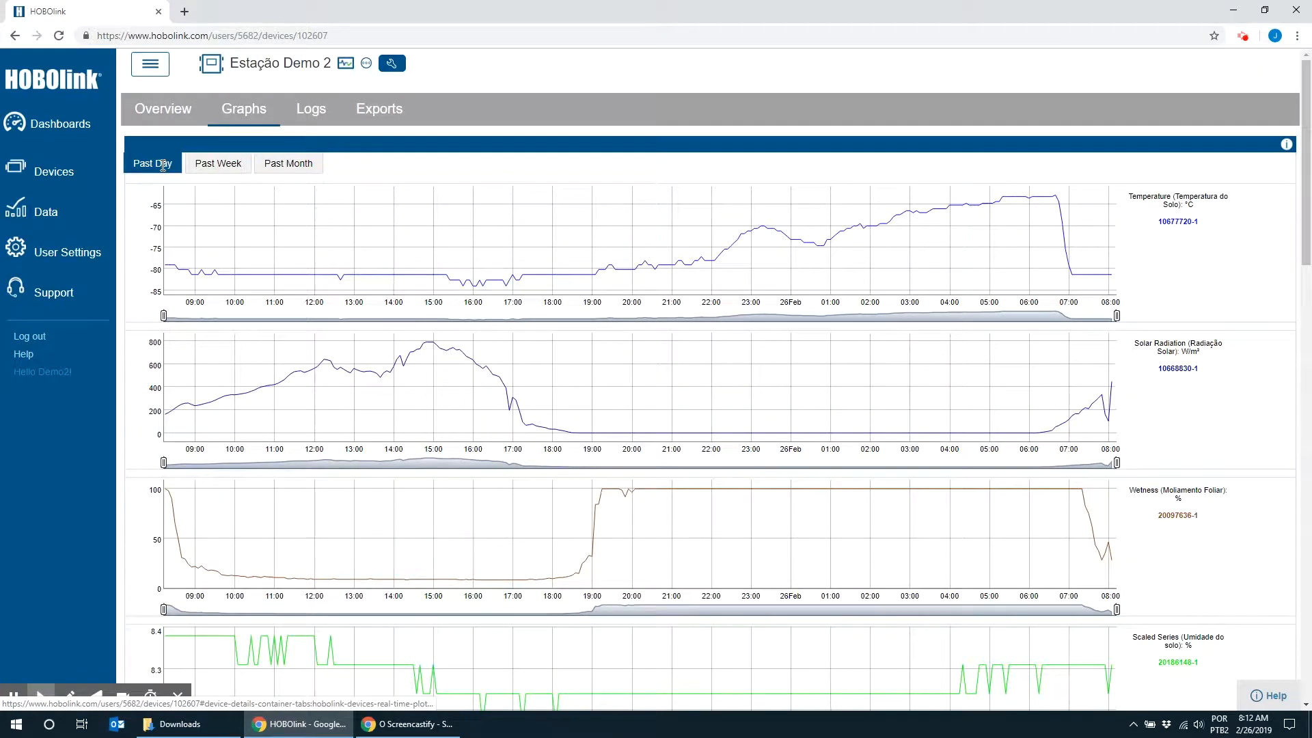
Switch the graphs to the past week and look through the sensor plots.
left_click(219, 169)
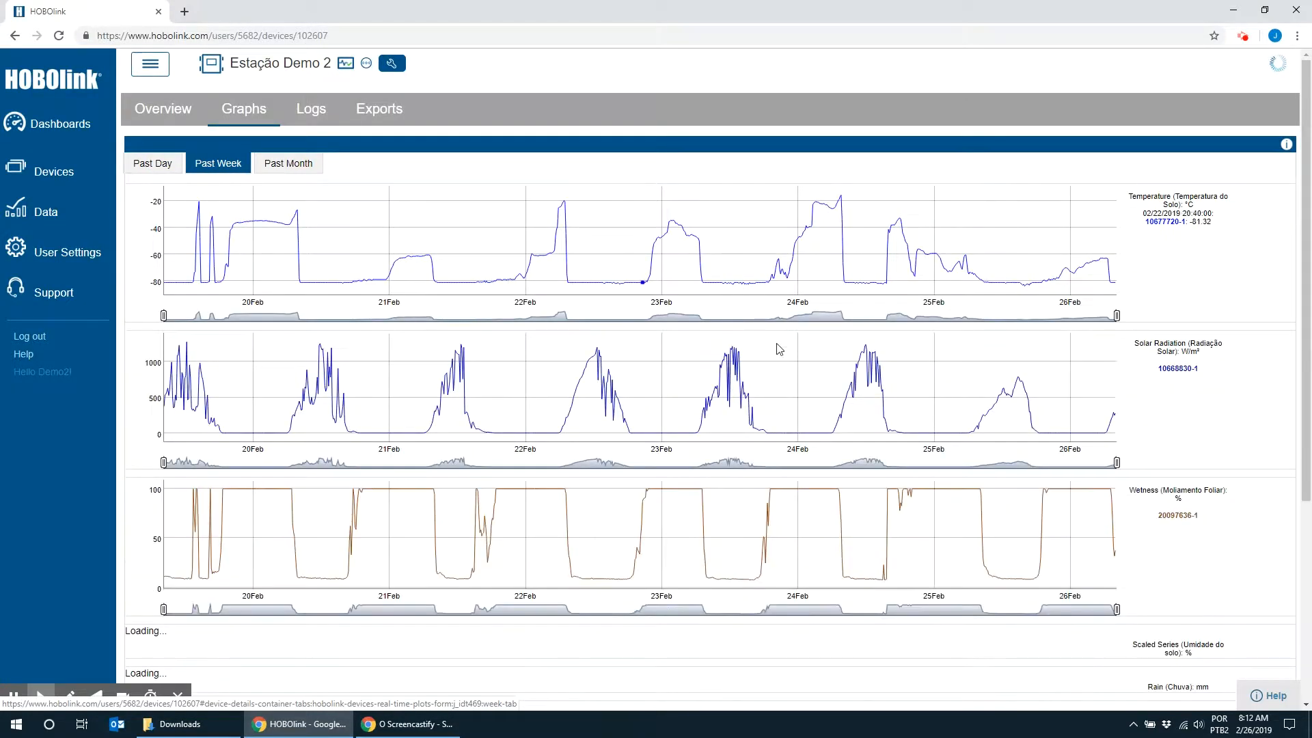
scroll(344, 427, "down", 7)
scroll(345, 423, "down", 5)
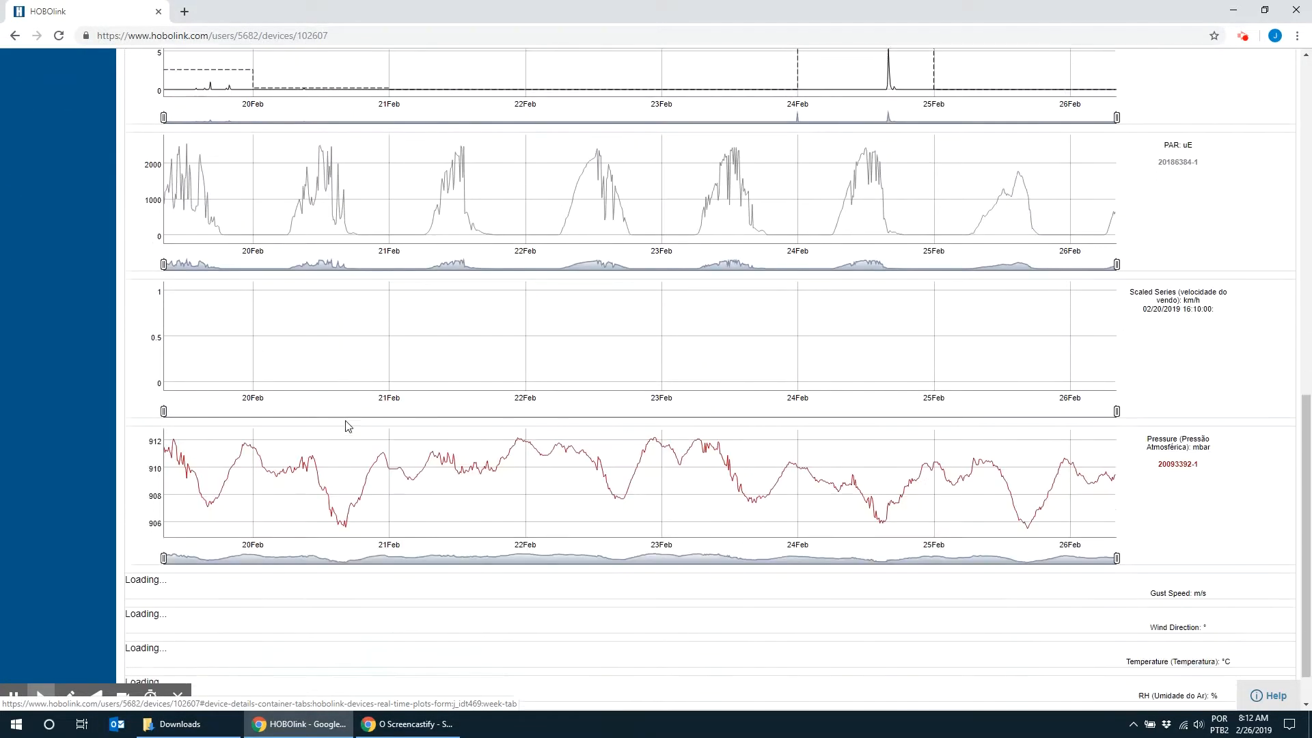
scroll(342, 413, "up", 12)
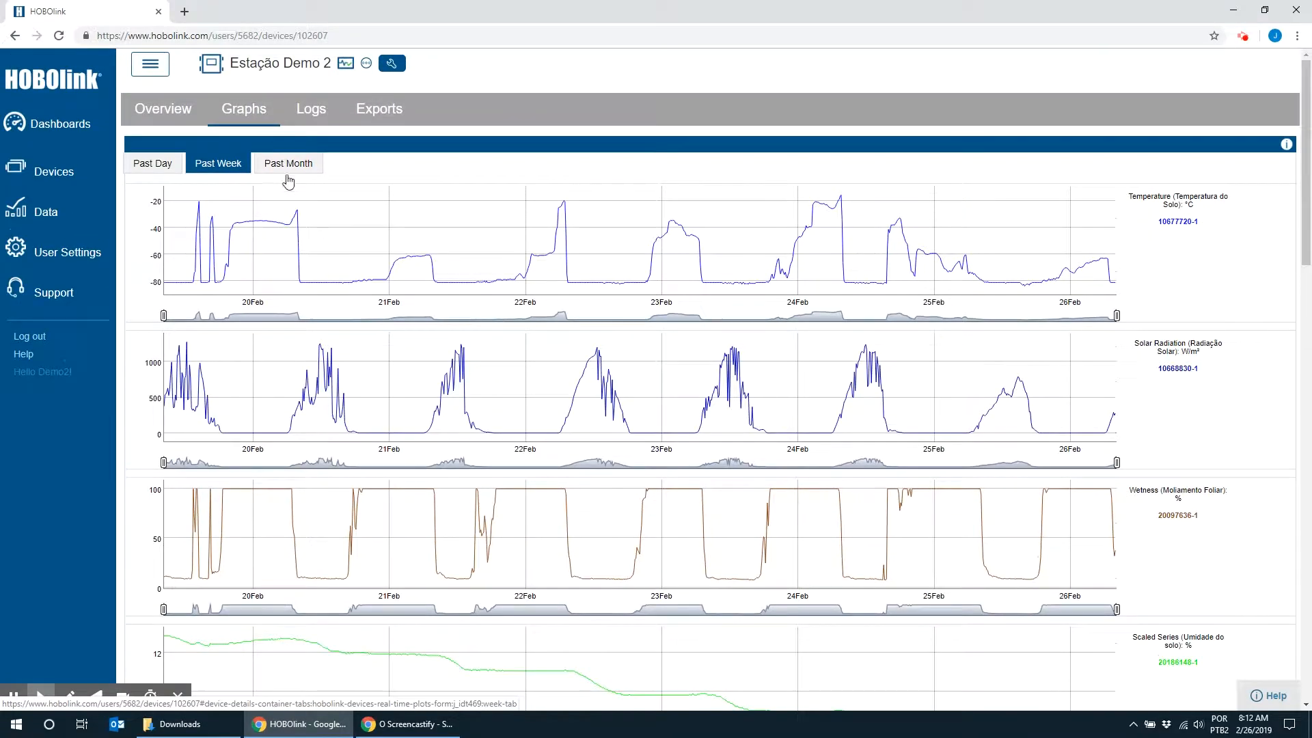
Switch the graphs to the past month and look through the plots down to the battery voltage.
left_click(289, 166)
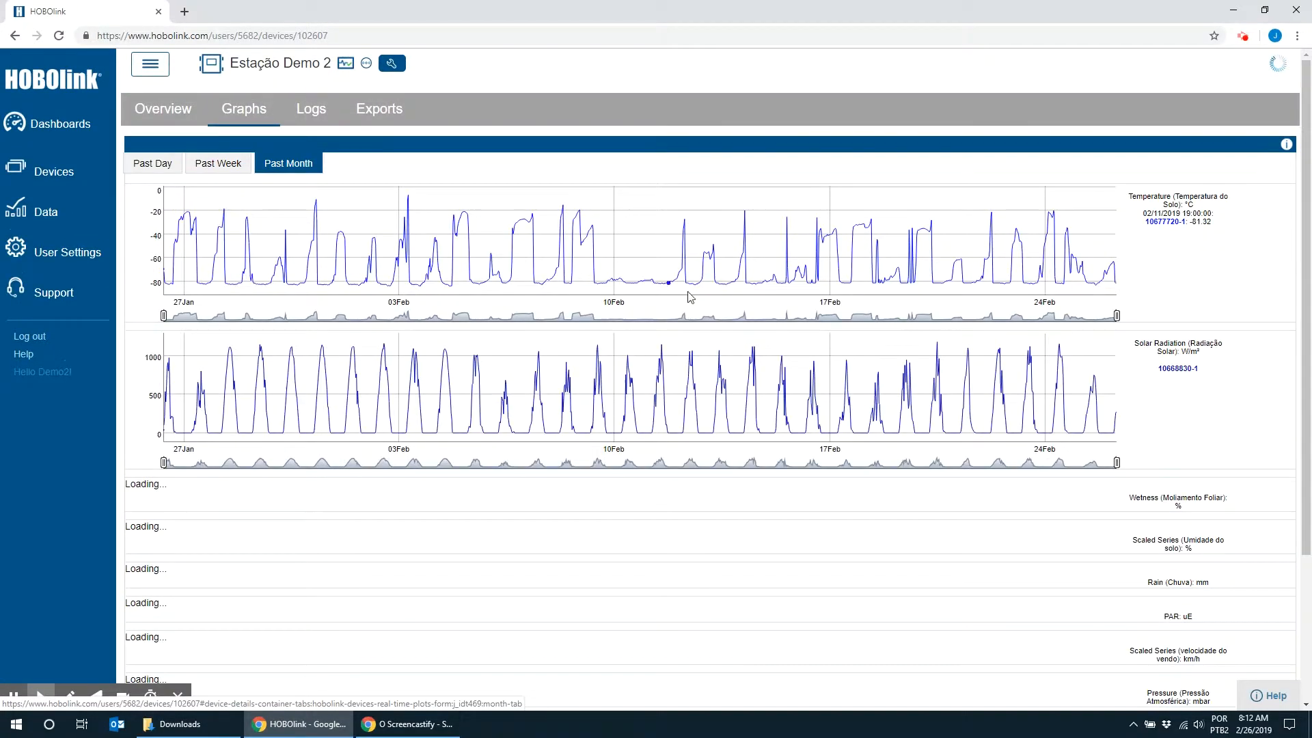
scroll(480, 370, "down", 7)
scroll(480, 370, "down", 2)
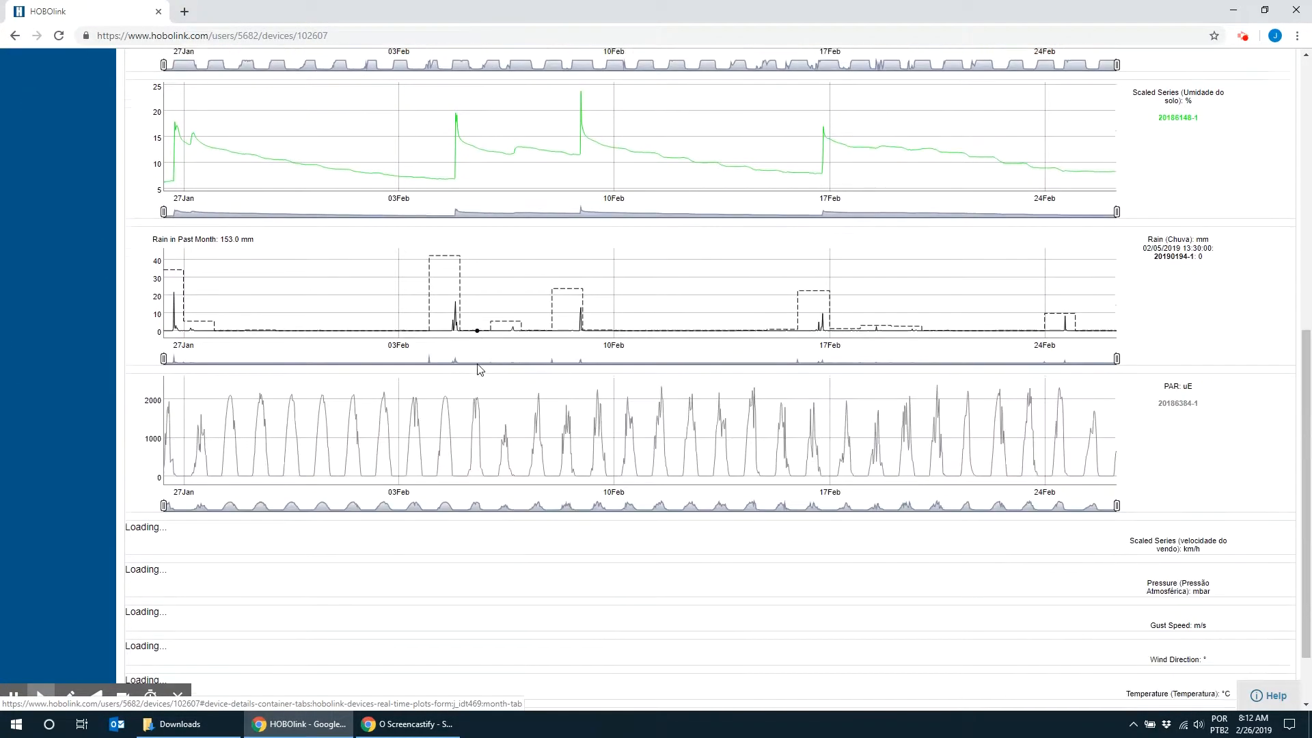
scroll(445, 417, "down", 12)
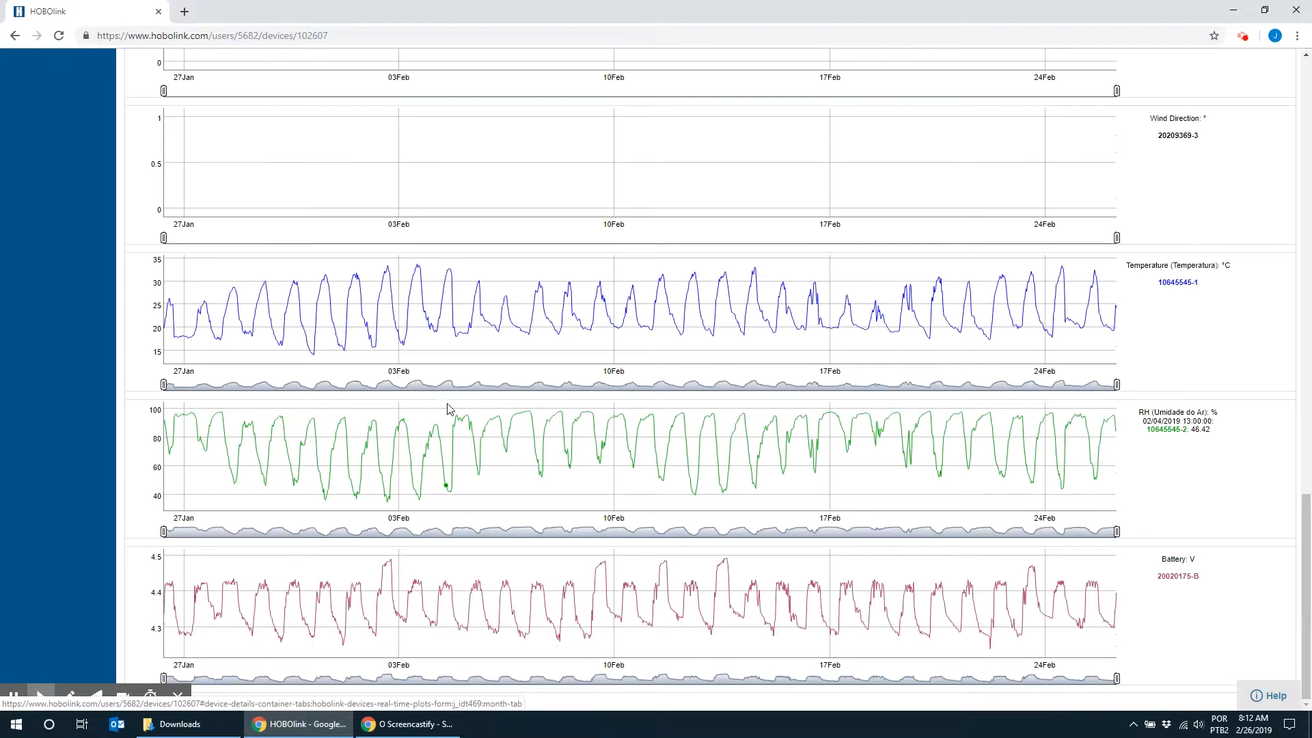
Examine the past-month graphs for wind speed, gust speed and wind direction alongside the atmospheric pressure plot.
scroll(461, 408, "up", 3)
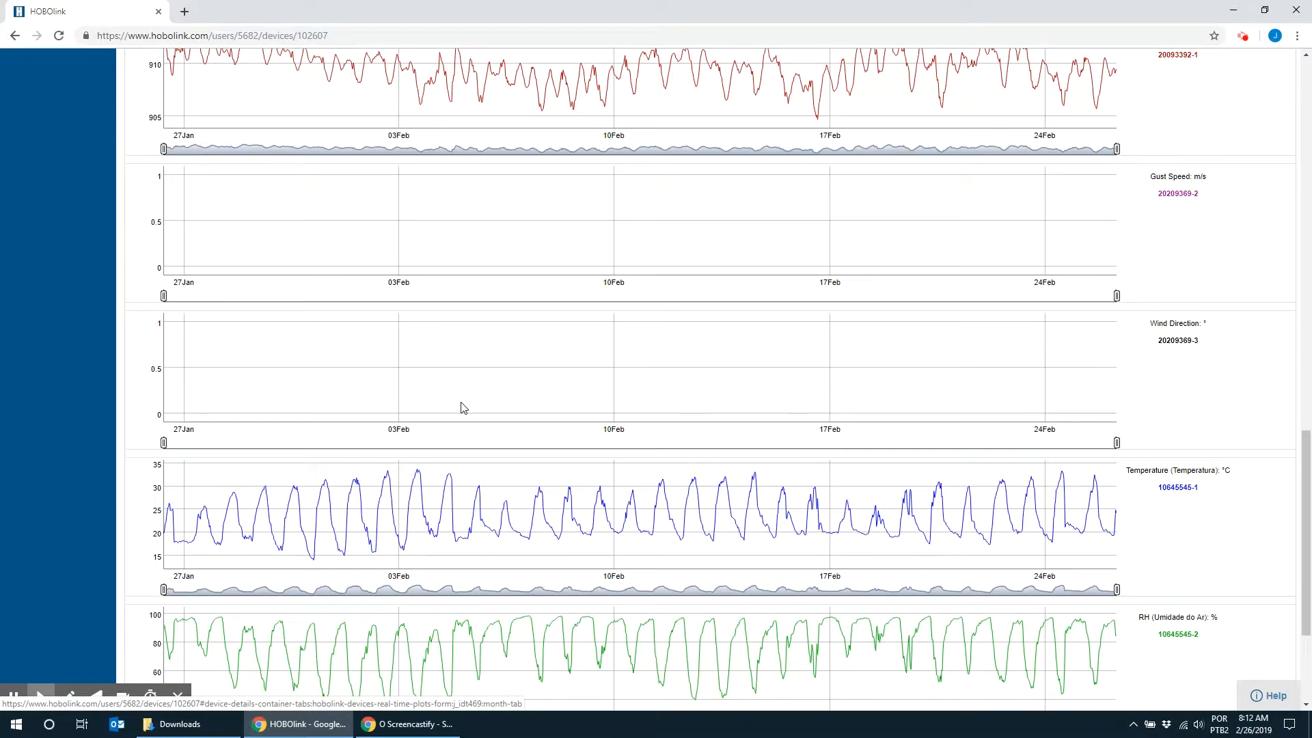
scroll(461, 408, "up", 3)
scroll(461, 407, "down", 2)
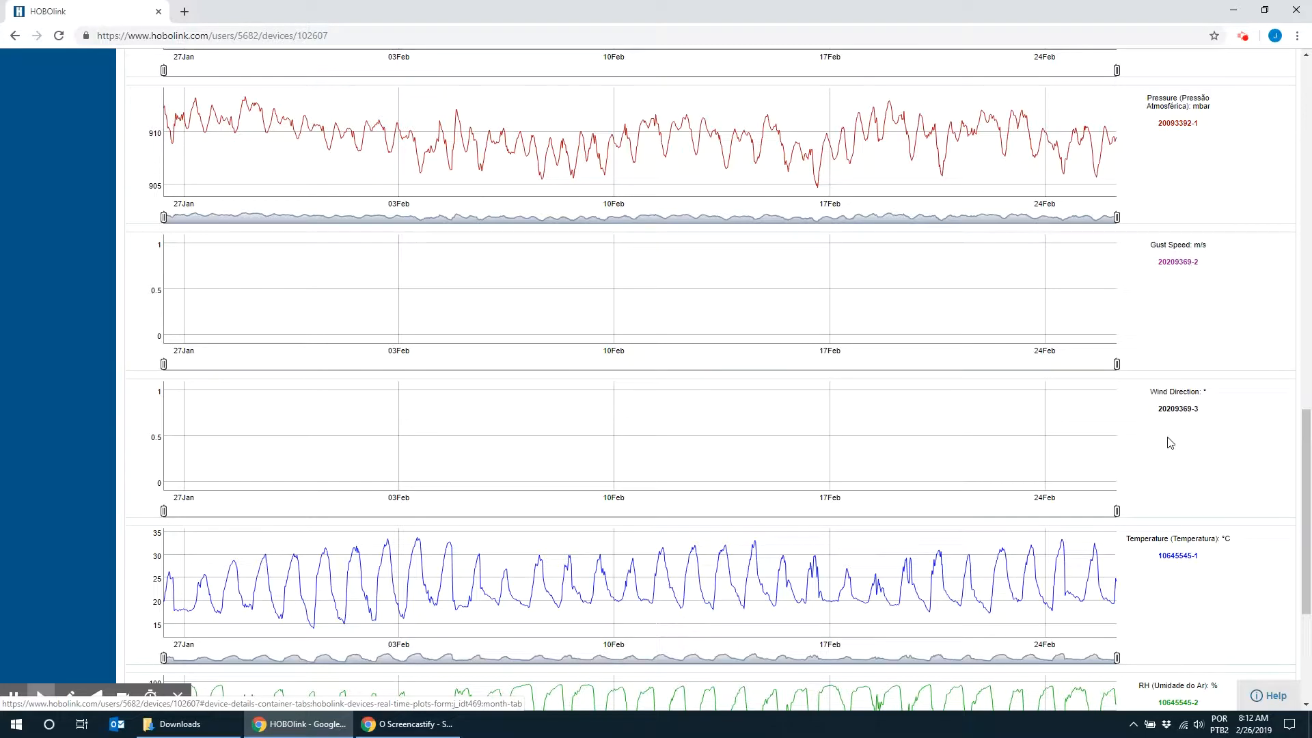
scroll(1039, 414, "up", 4)
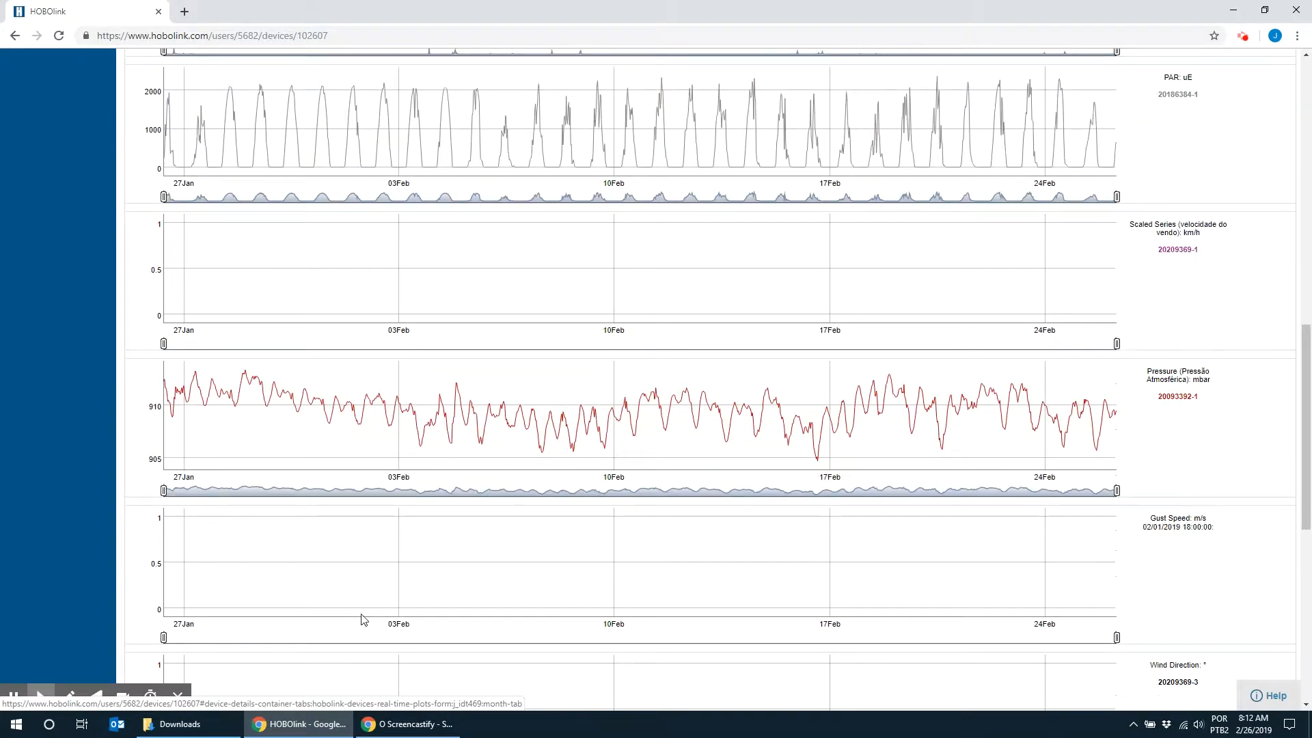
scroll(367, 601, "down", 2)
scroll(372, 585, "up", 3)
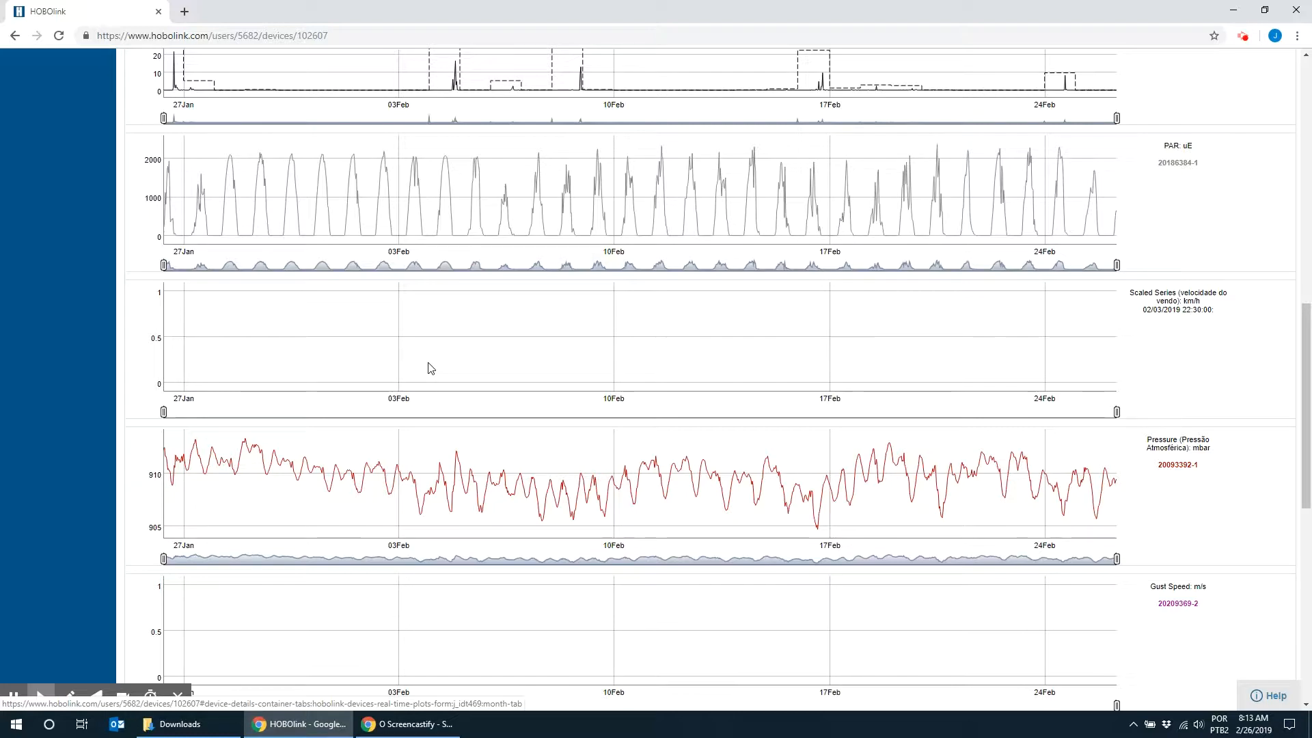
scroll(1056, 305, "down", 2)
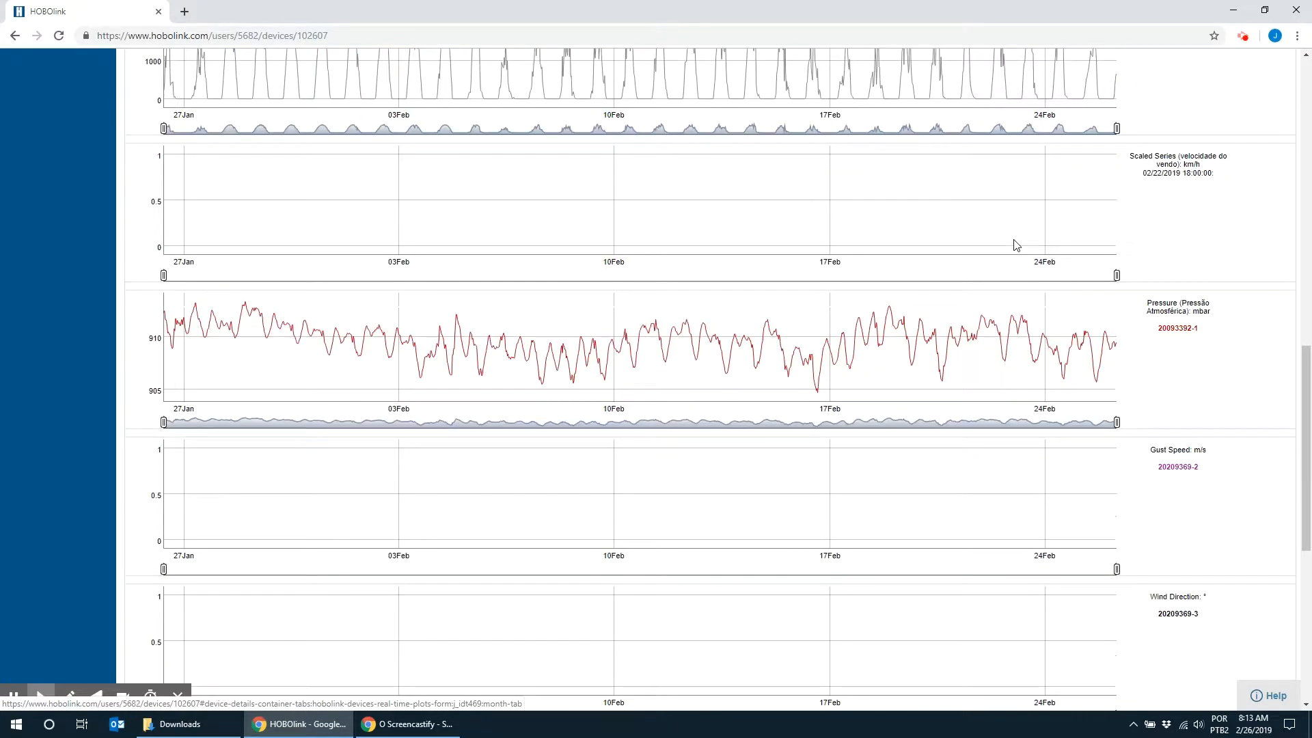
scroll(1013, 515, "down", 2)
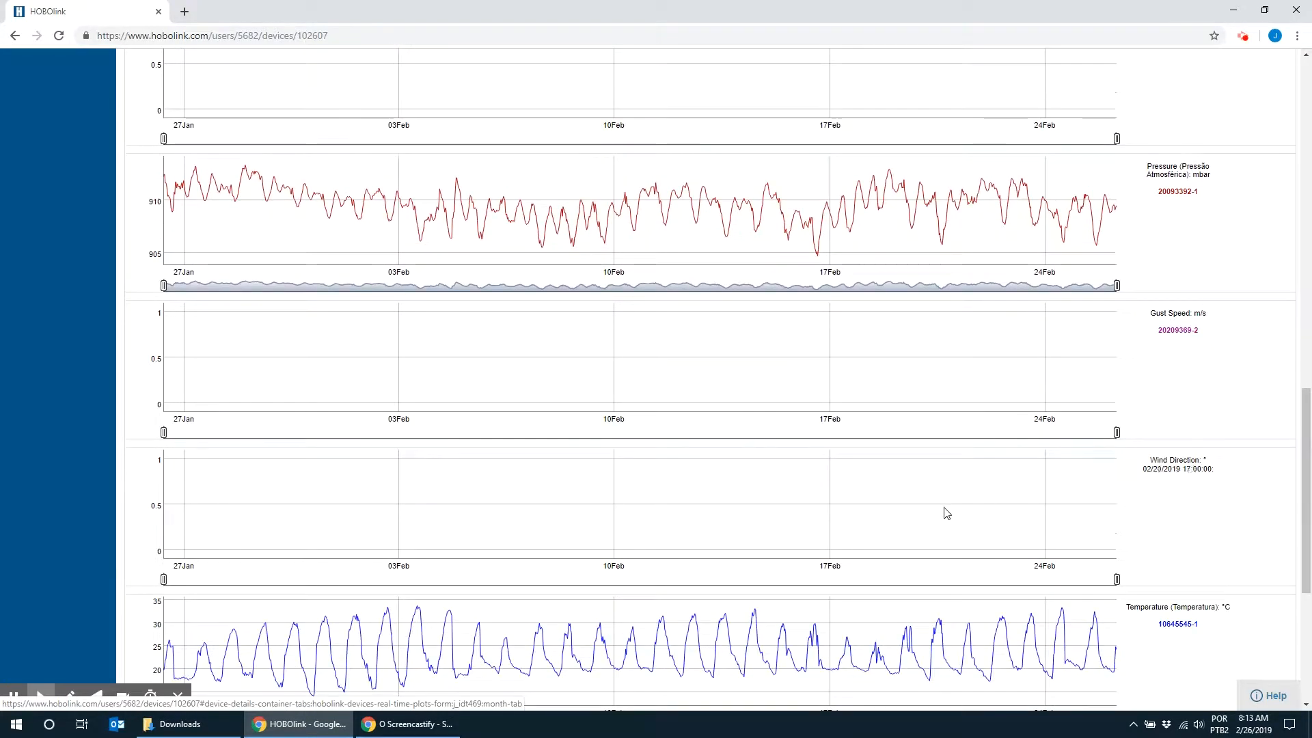
scroll(933, 506, "up", 2)
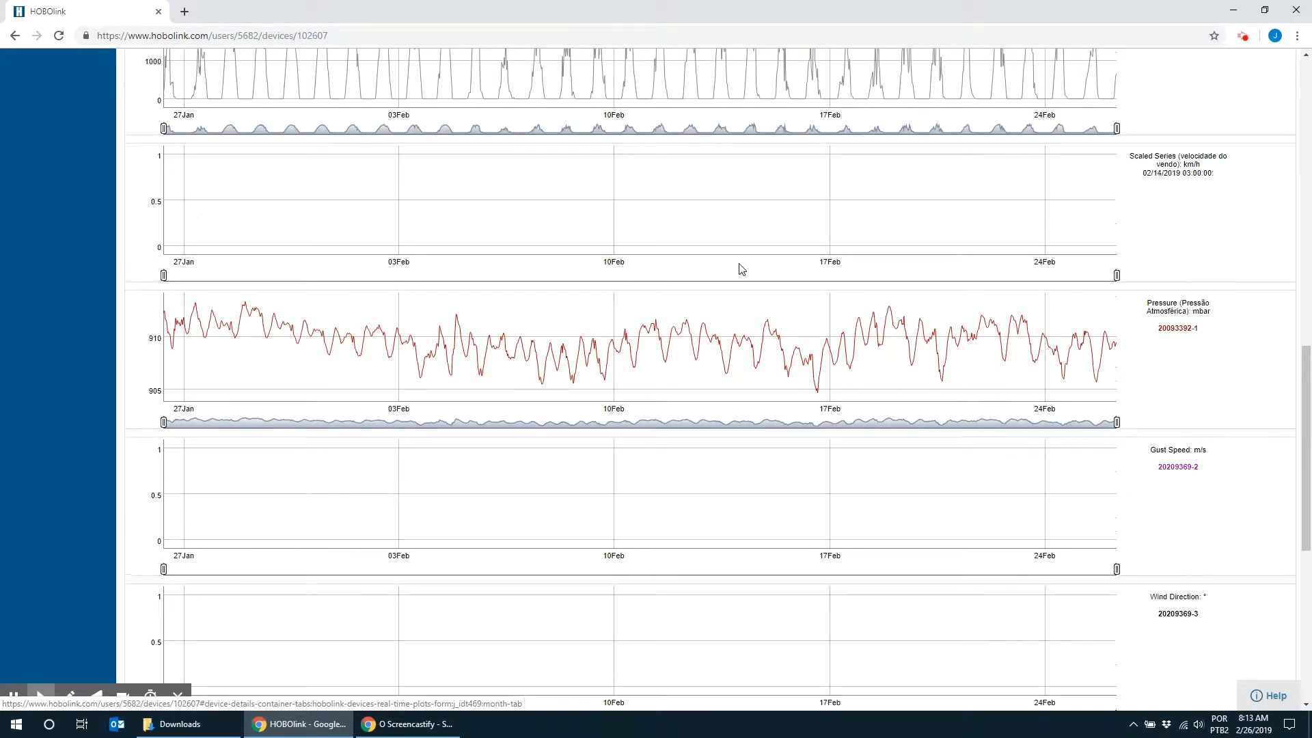
scroll(731, 273, "up", 1)
scroll(721, 277, "up", 2)
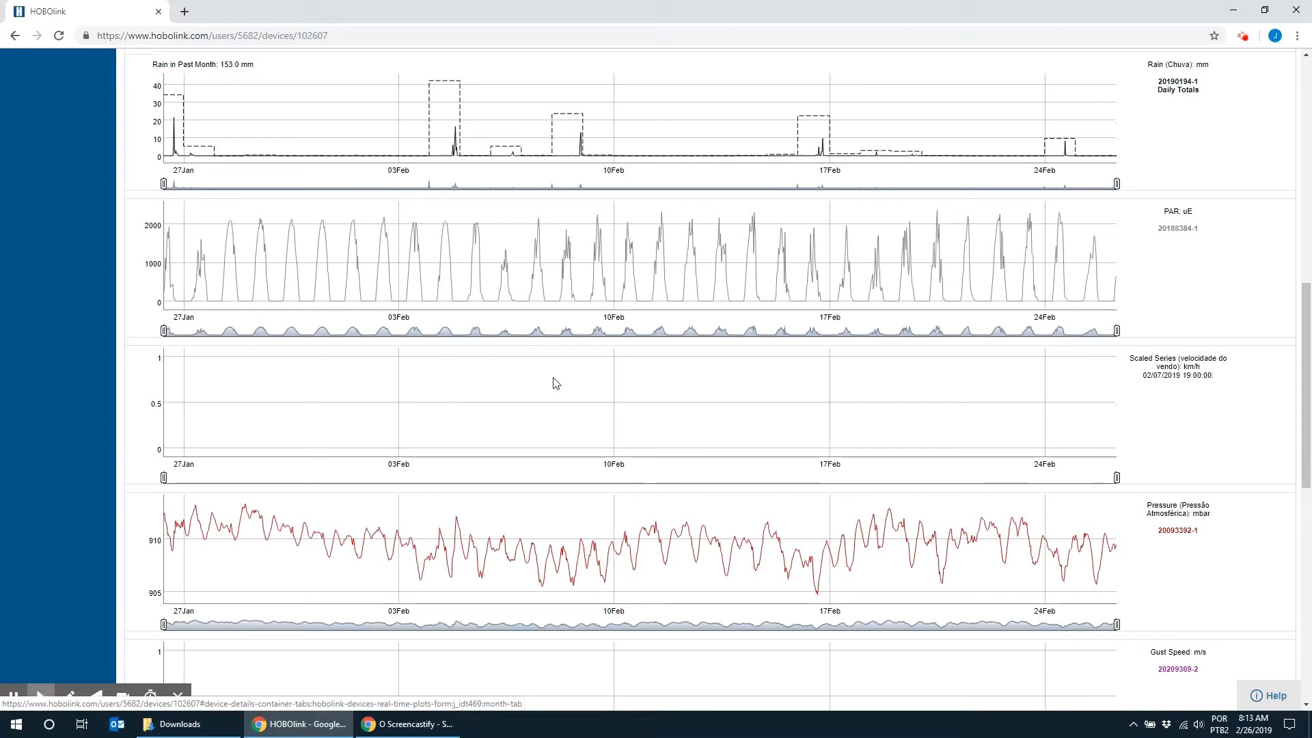
scroll(553, 381, "down", 5)
scroll(556, 382, "down", 3)
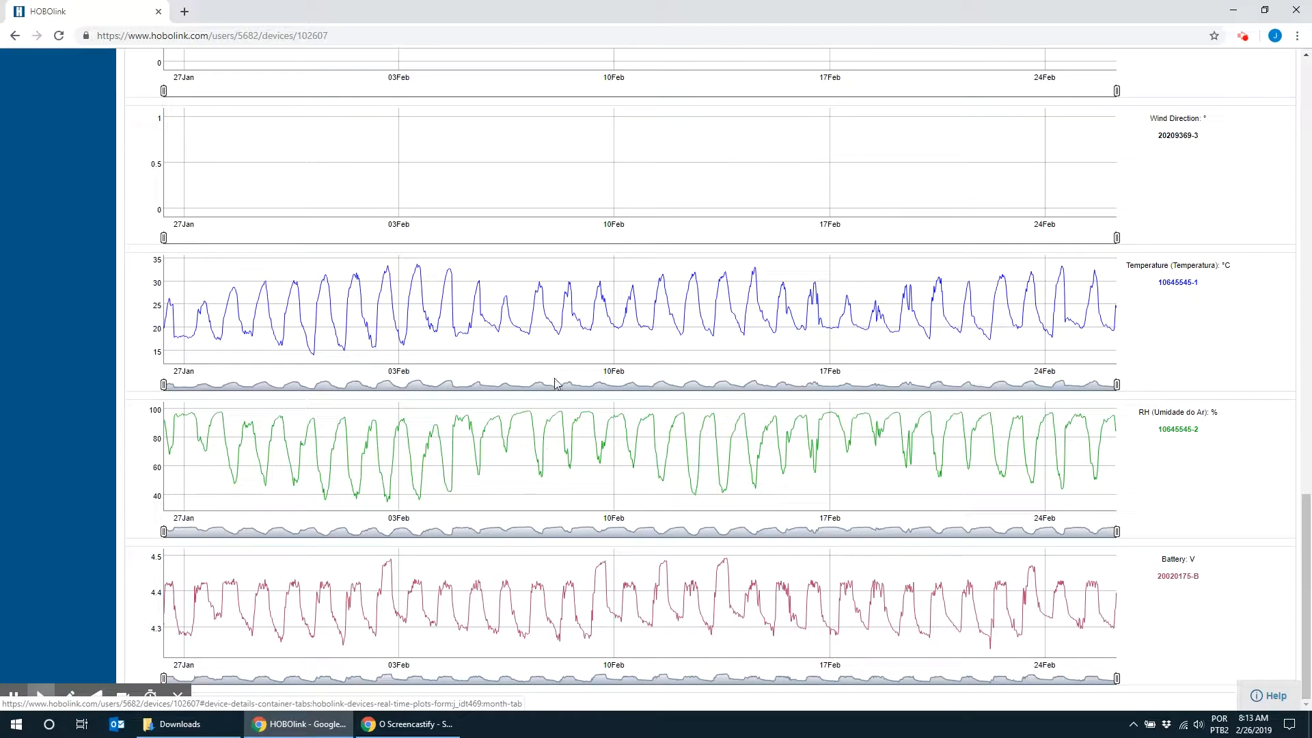
Examine the past-month soil moisture graph together with the rain graph and its monthly total.
scroll(554, 378, "up", 6)
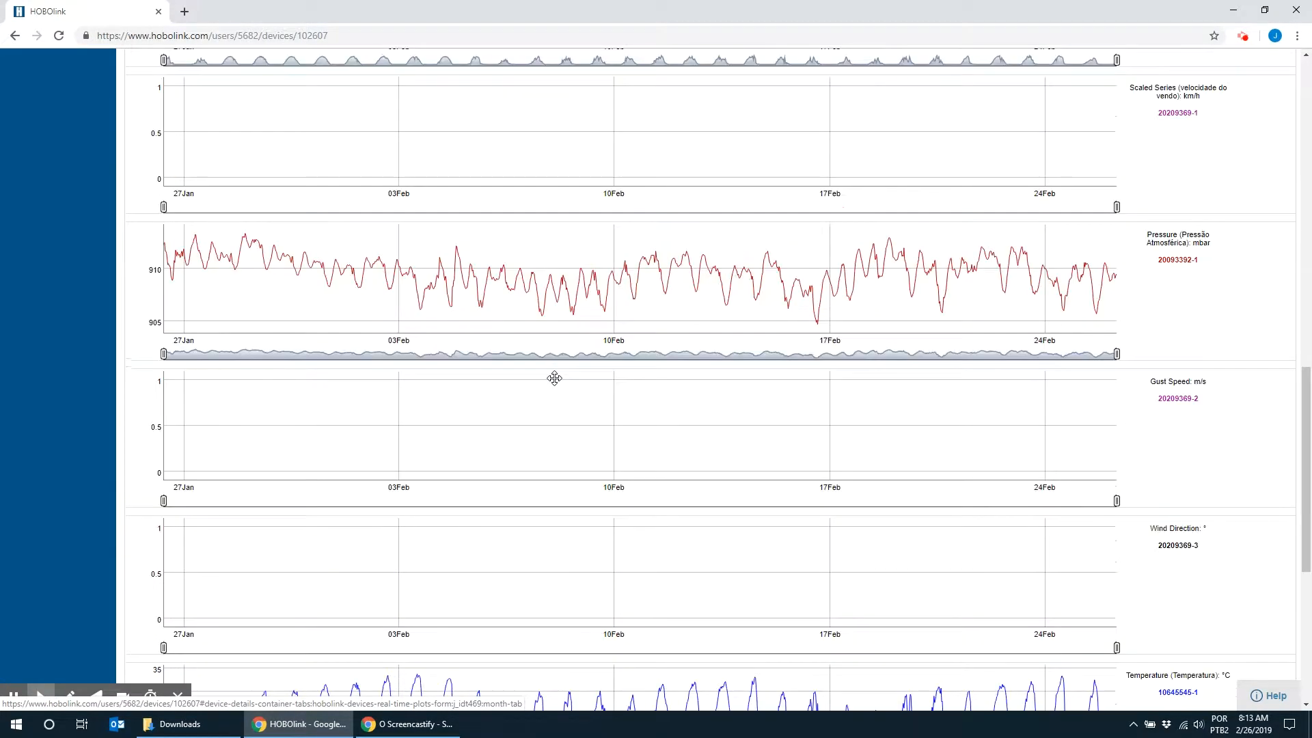
scroll(554, 377, "up", 7)
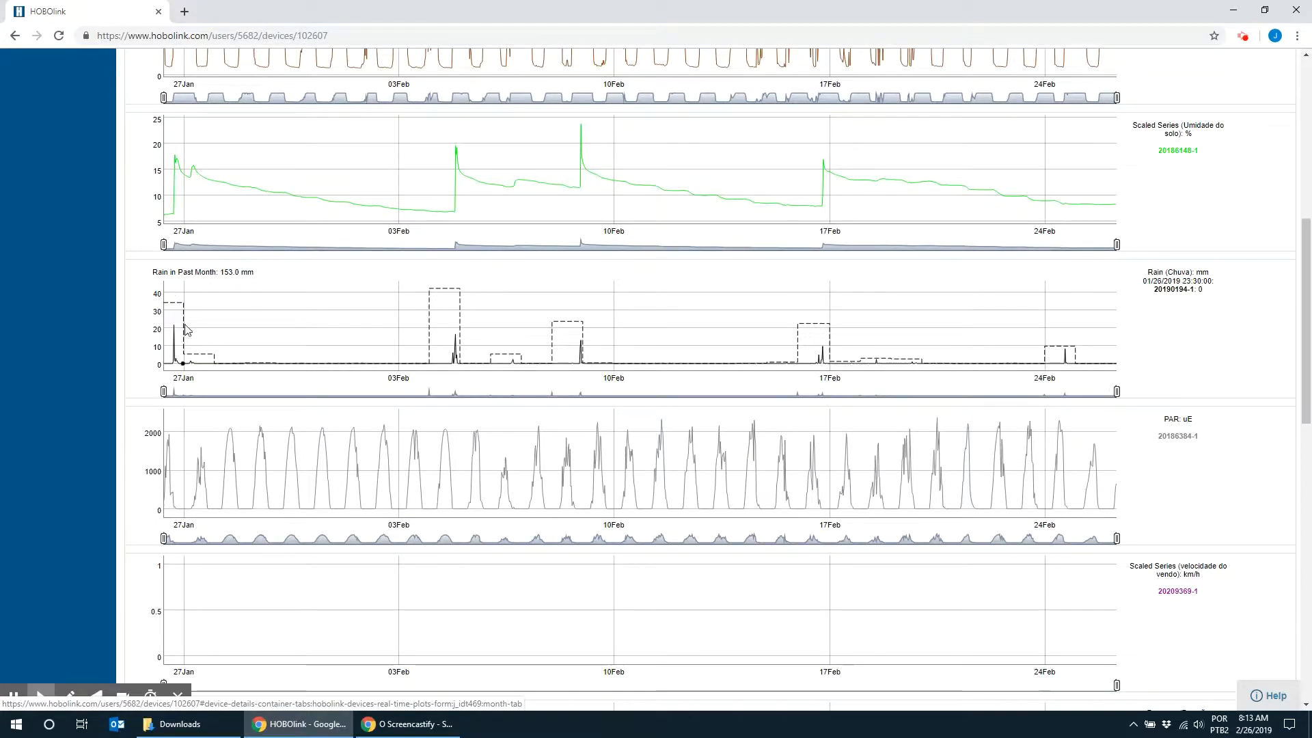
scroll(478, 317, "up", 7)
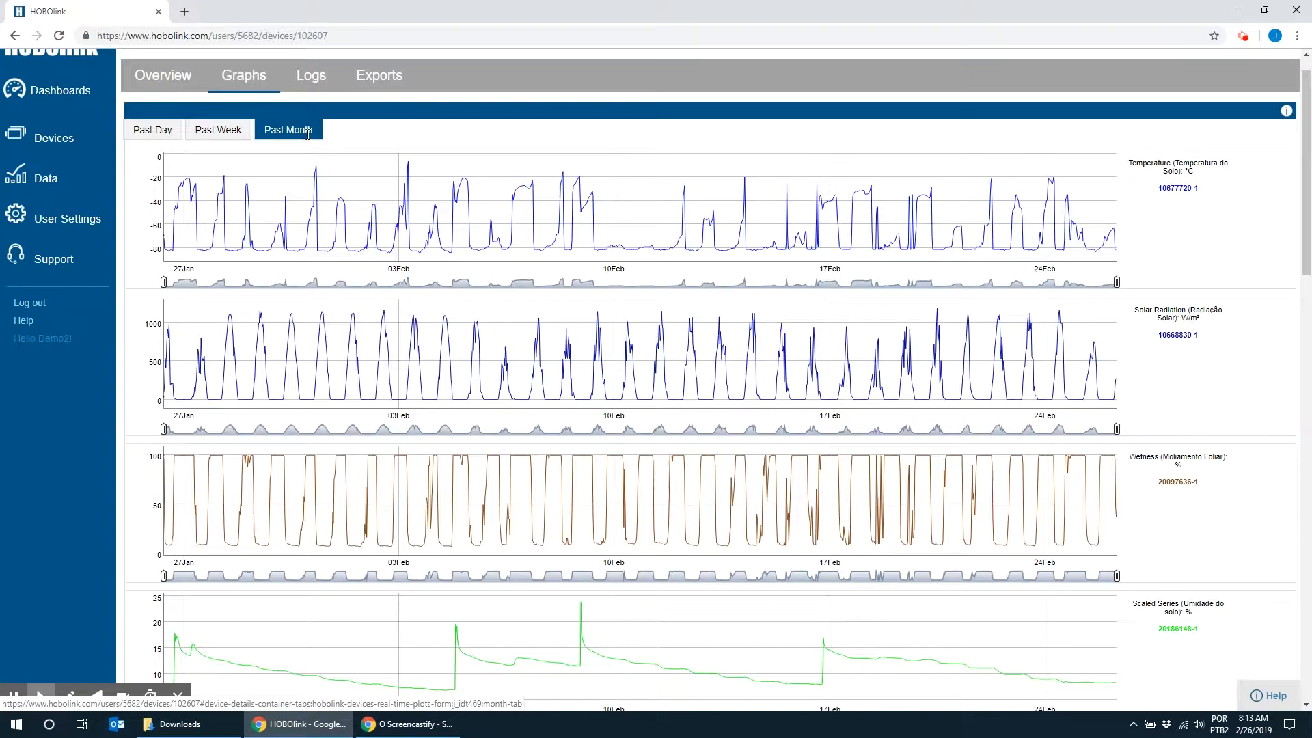
scroll(380, 366, "down", 4)
scroll(381, 367, "down", 1)
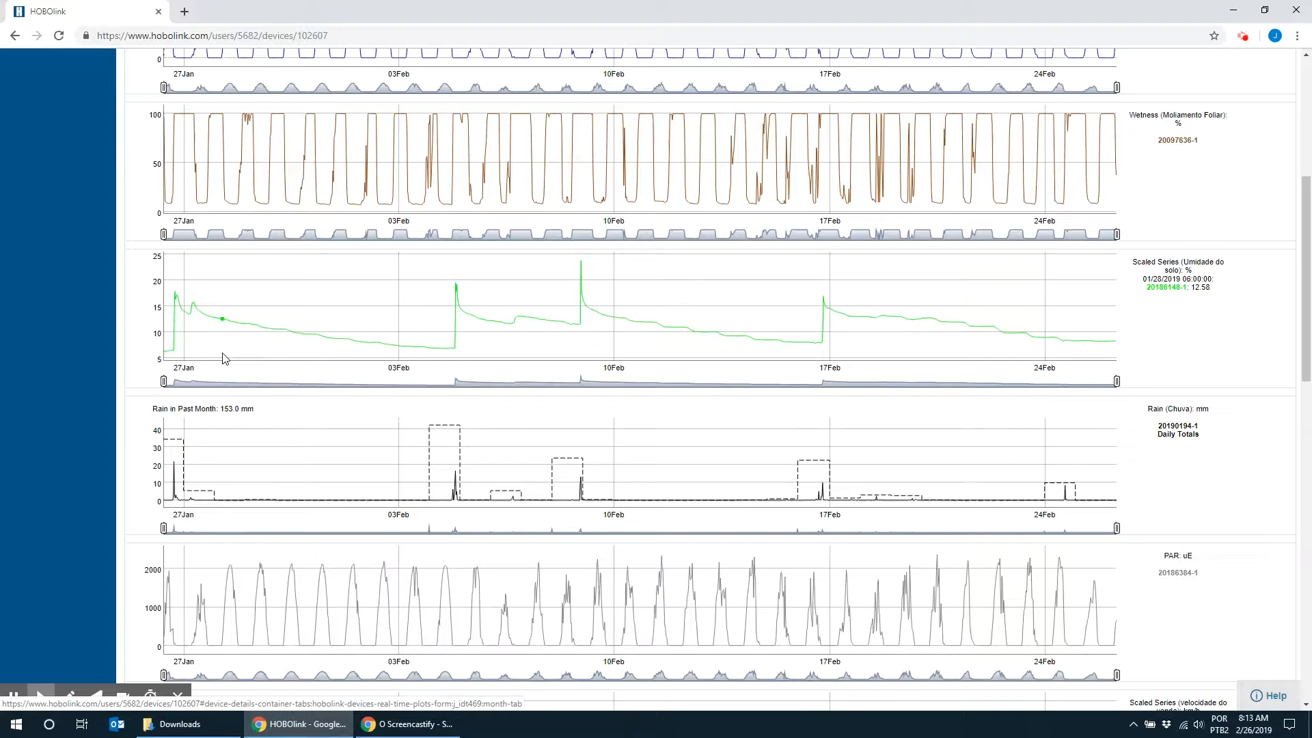
scroll(215, 369, "down", 1)
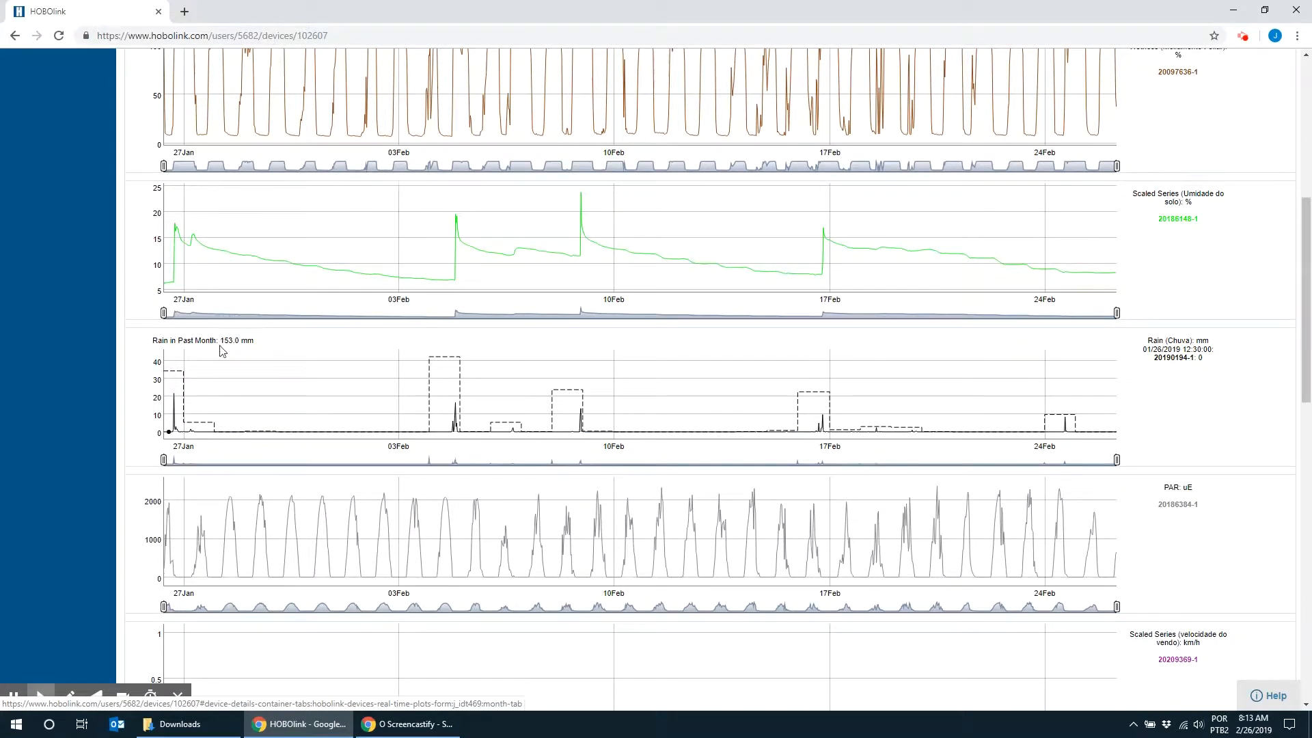
Check the past-month rain total and compare it with the rain graph for the past week.
left_click_drag(221, 342, 254, 343)
left_click(263, 346)
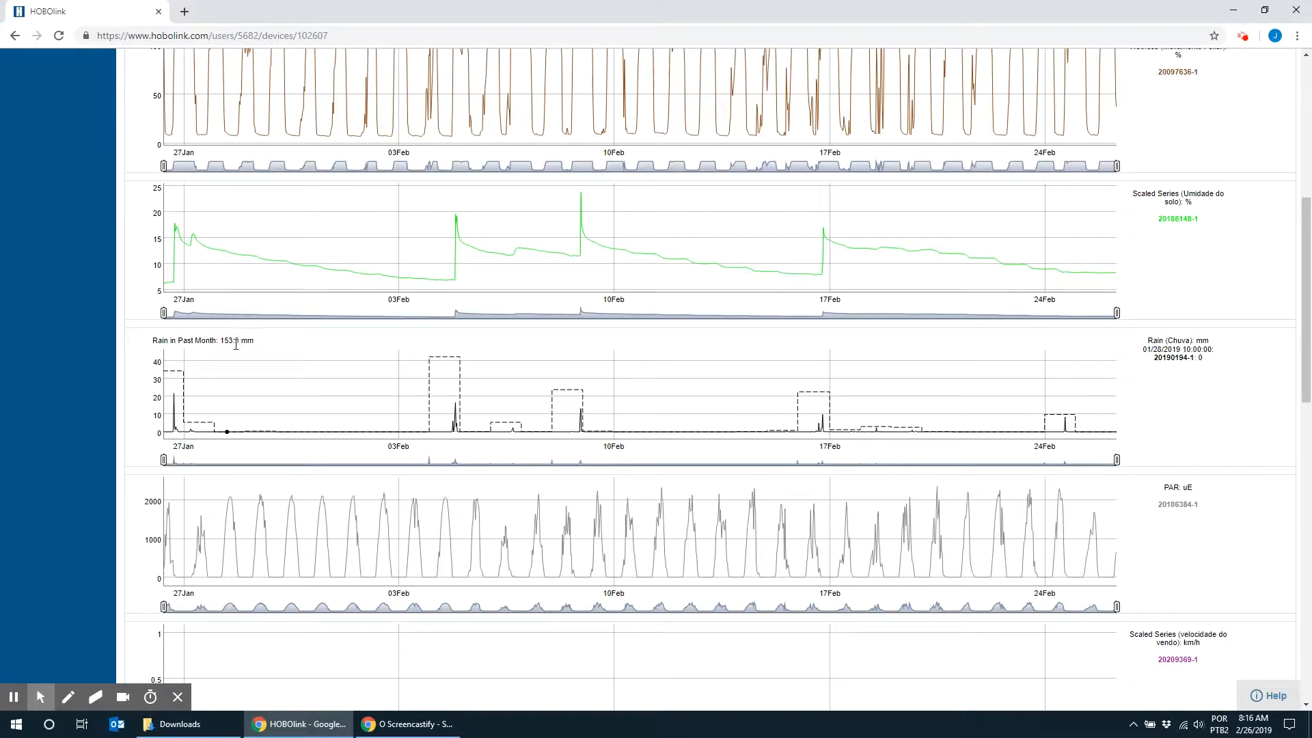
scroll(232, 383, "up", 6)
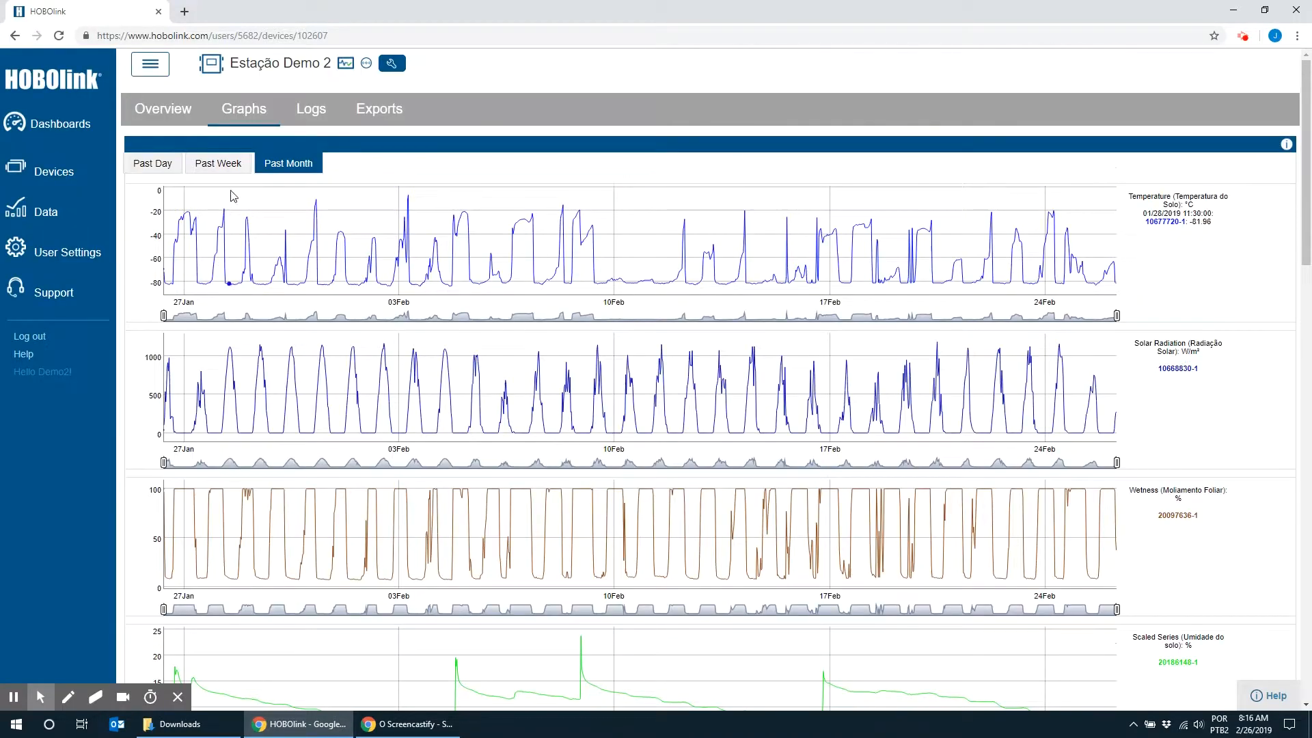
left_click(218, 162)
scroll(258, 353, "down", 10)
scroll(259, 353, "up", 3)
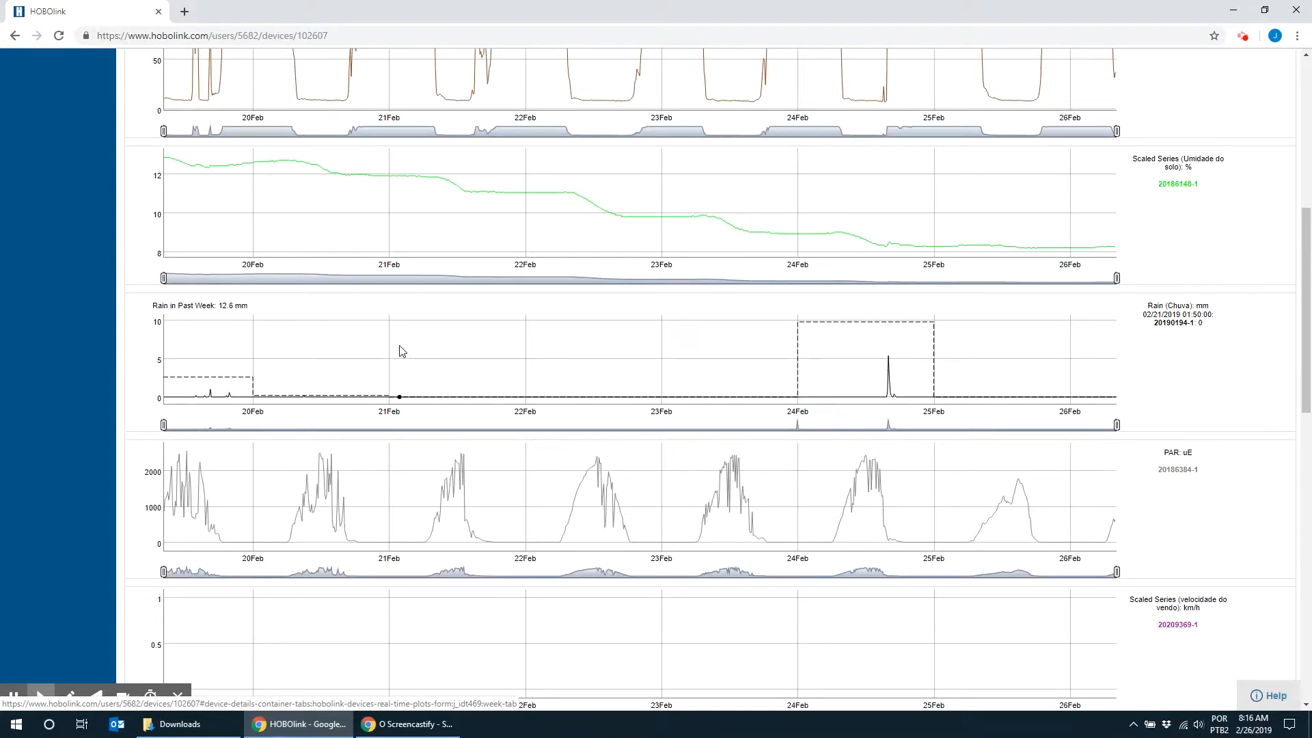
Switch the graphs back to the past month and bring up the rain graph.
scroll(358, 376, "up", 7)
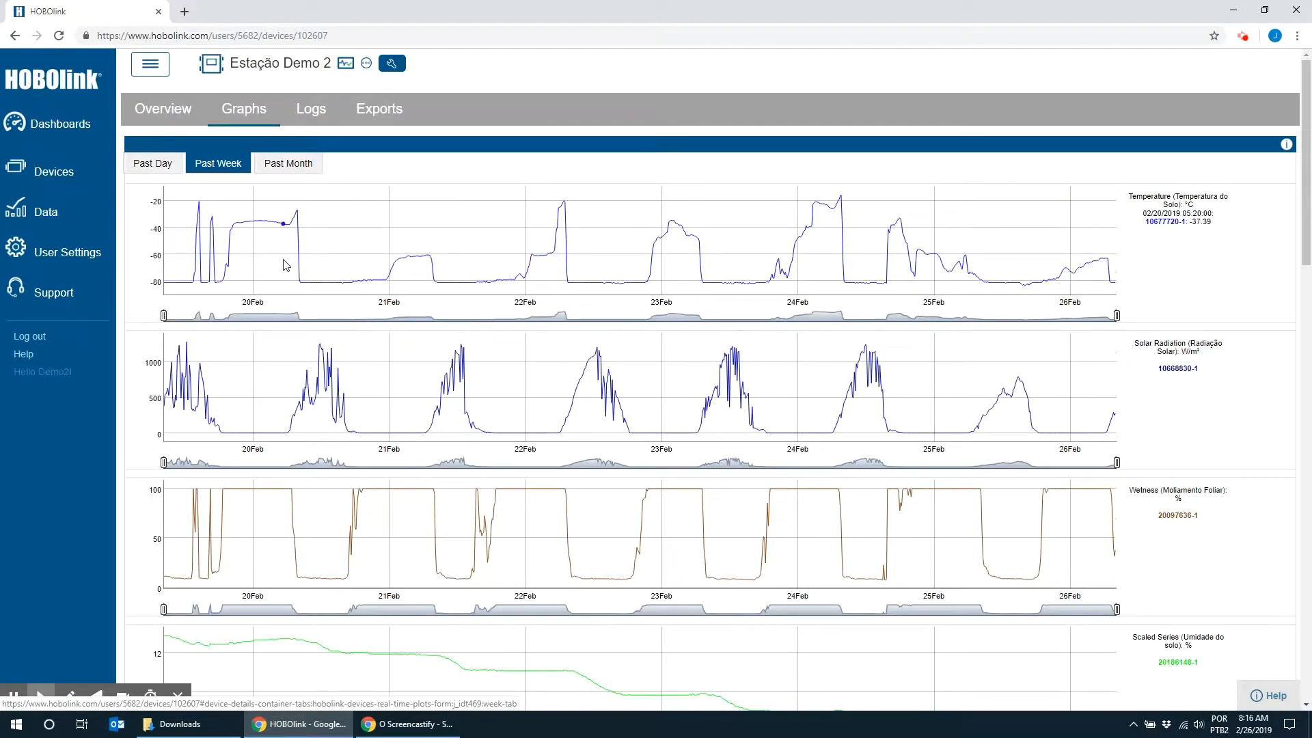
left_click(285, 163)
scroll(307, 268, "down", 3)
scroll(307, 269, "down", 5)
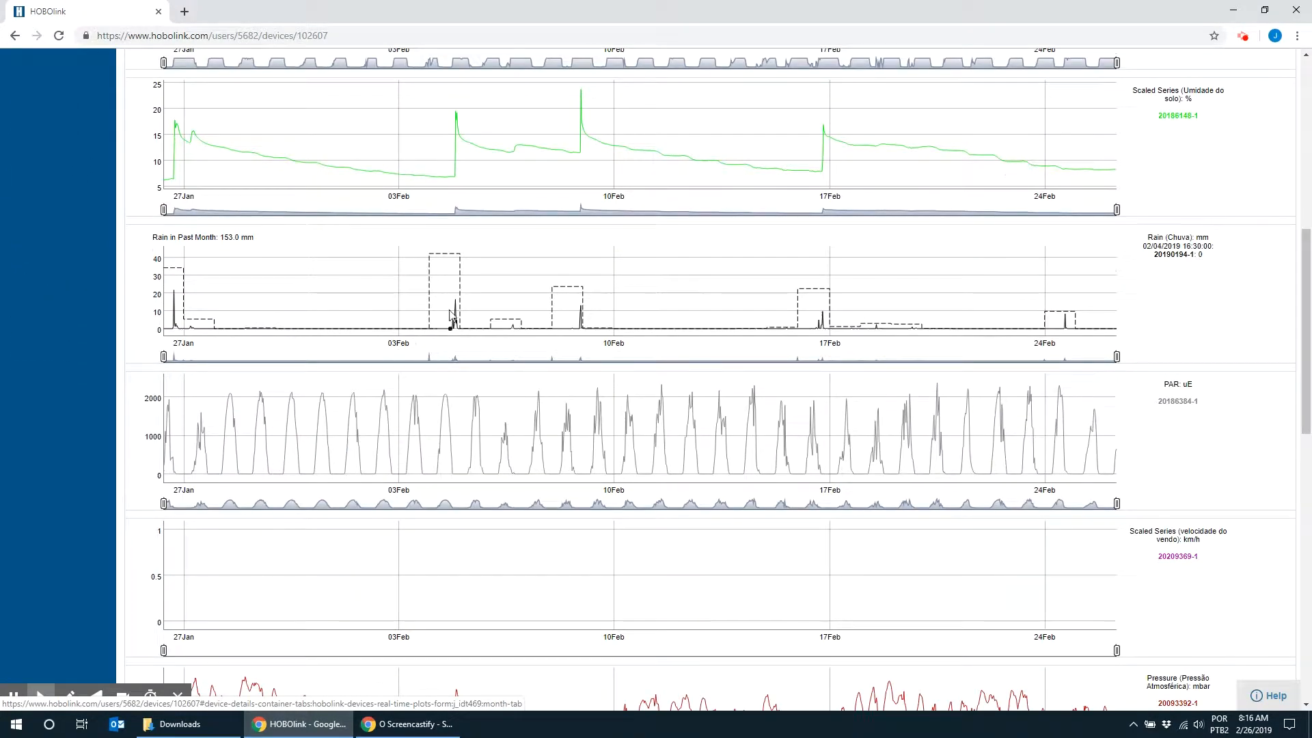
Shorten the rain graph's time range from both ends to cover about 3 to 7 February.
left_click_drag(1116, 357, 718, 329)
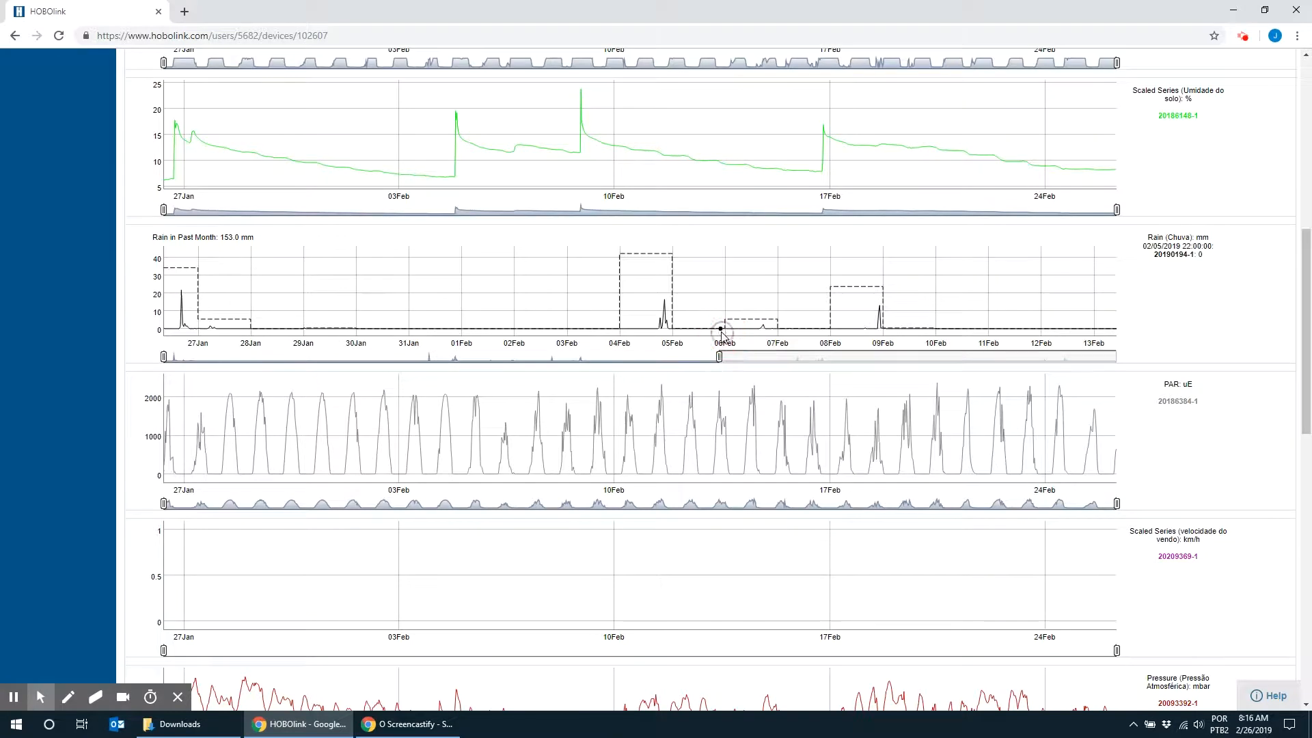
left_click_drag(163, 356, 171, 359)
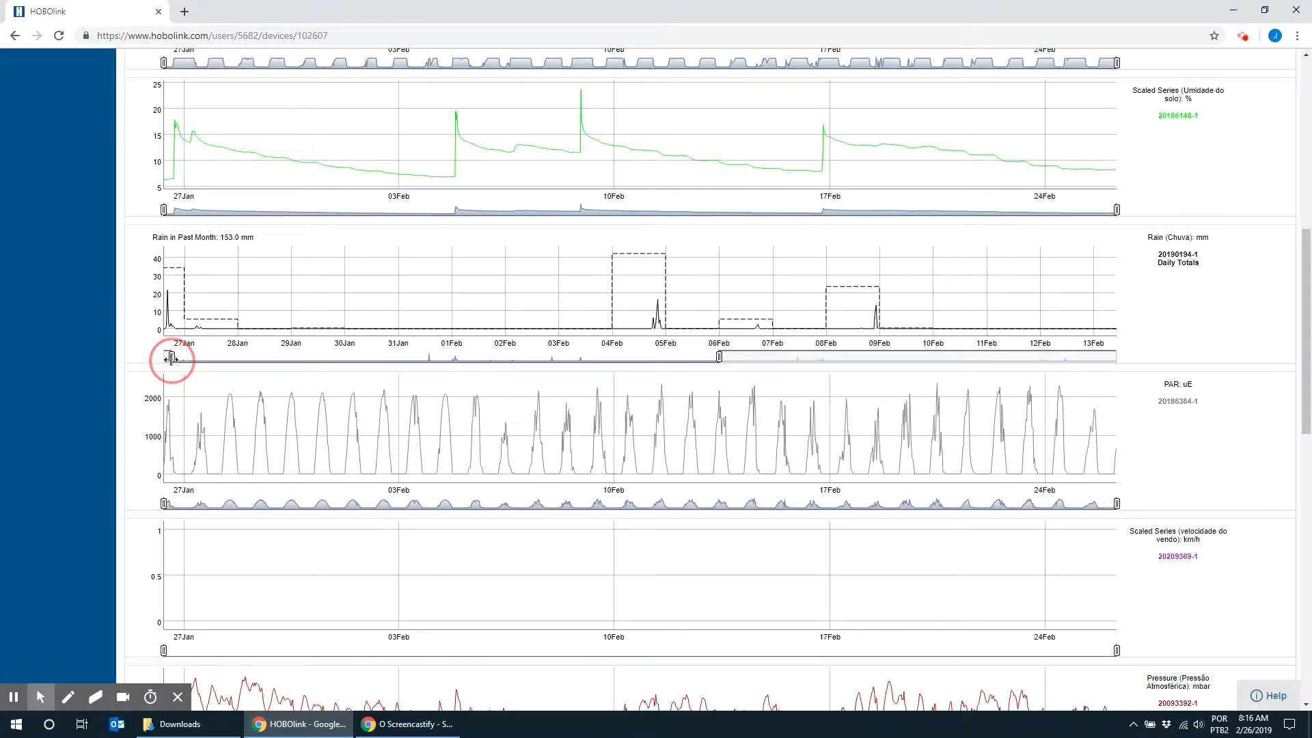
left_click_drag(171, 359, 388, 356)
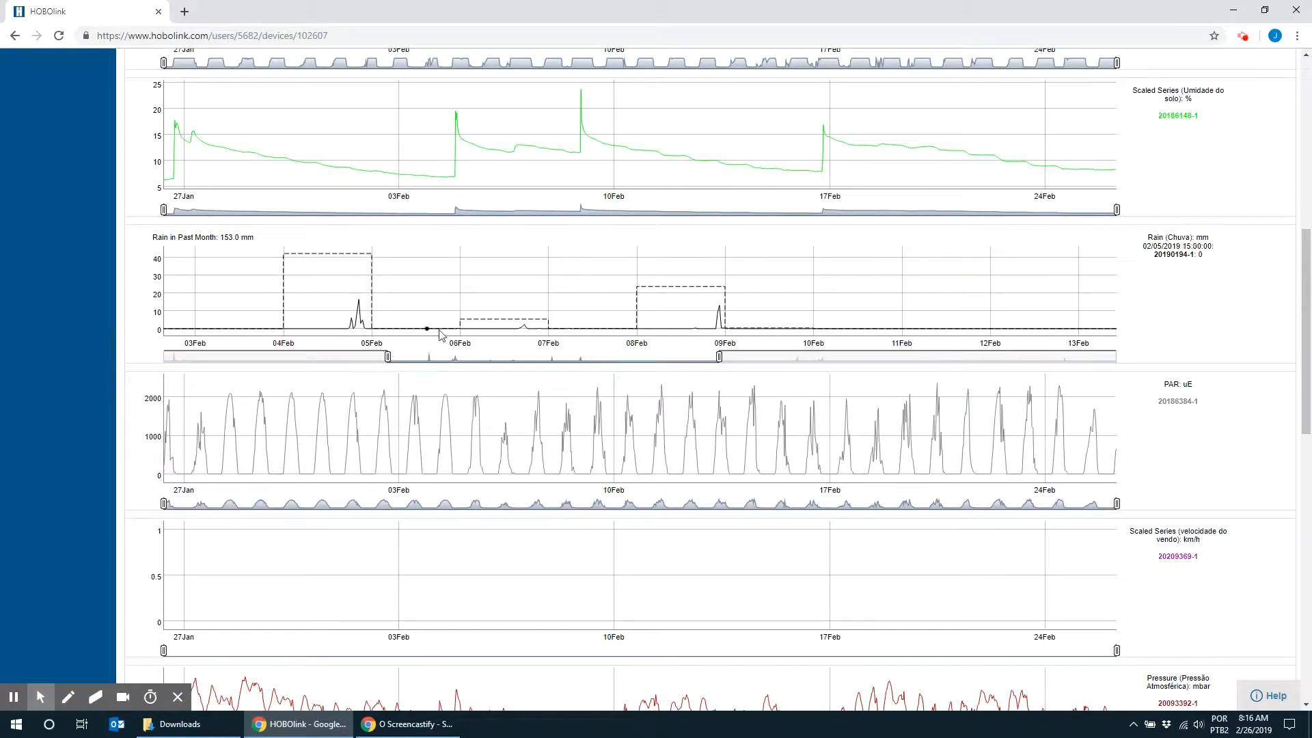
left_click(719, 352)
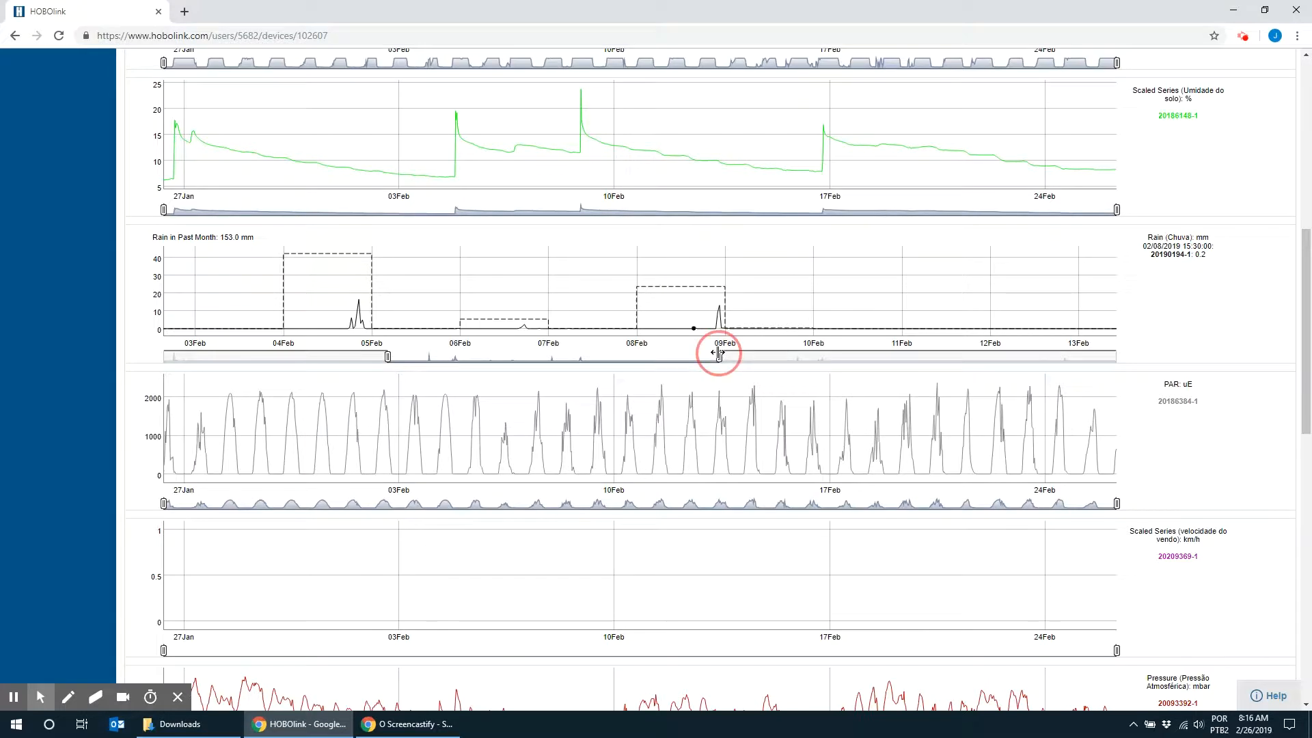
left_click_drag(719, 352, 522, 355)
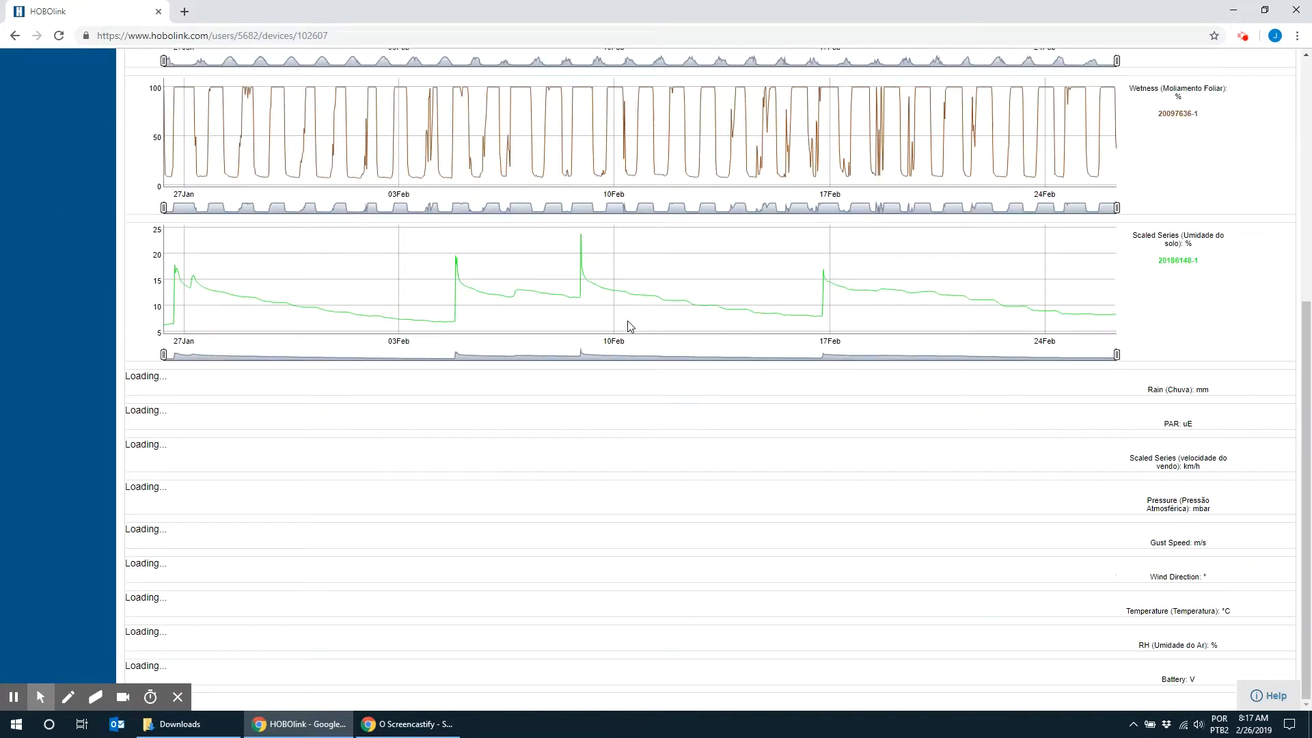
Zoom the past-month rain graph in on about 3 to 6 February to inspect the rain peak, and restore its full range.
scroll(714, 264, "up", 3)
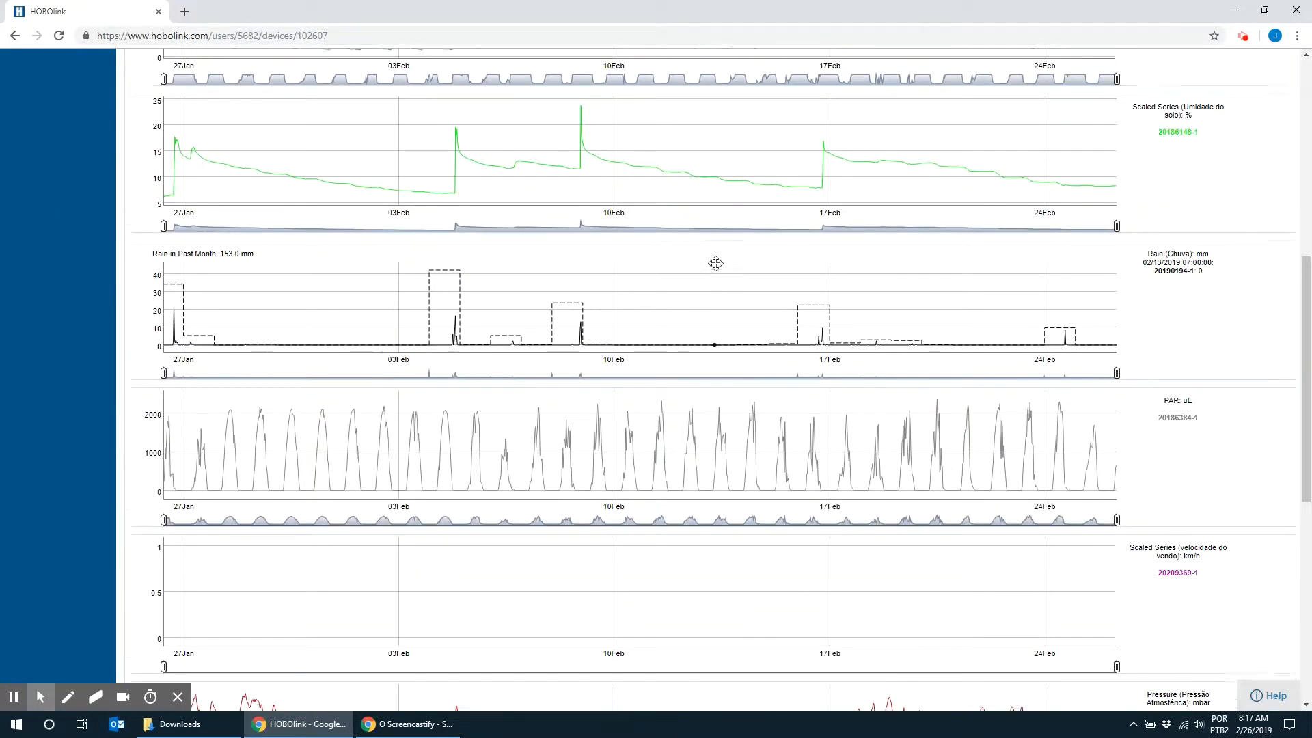
scroll(732, 268, "up", 5)
scroll(415, 293, "down", 3)
scroll(416, 293, "up", 3)
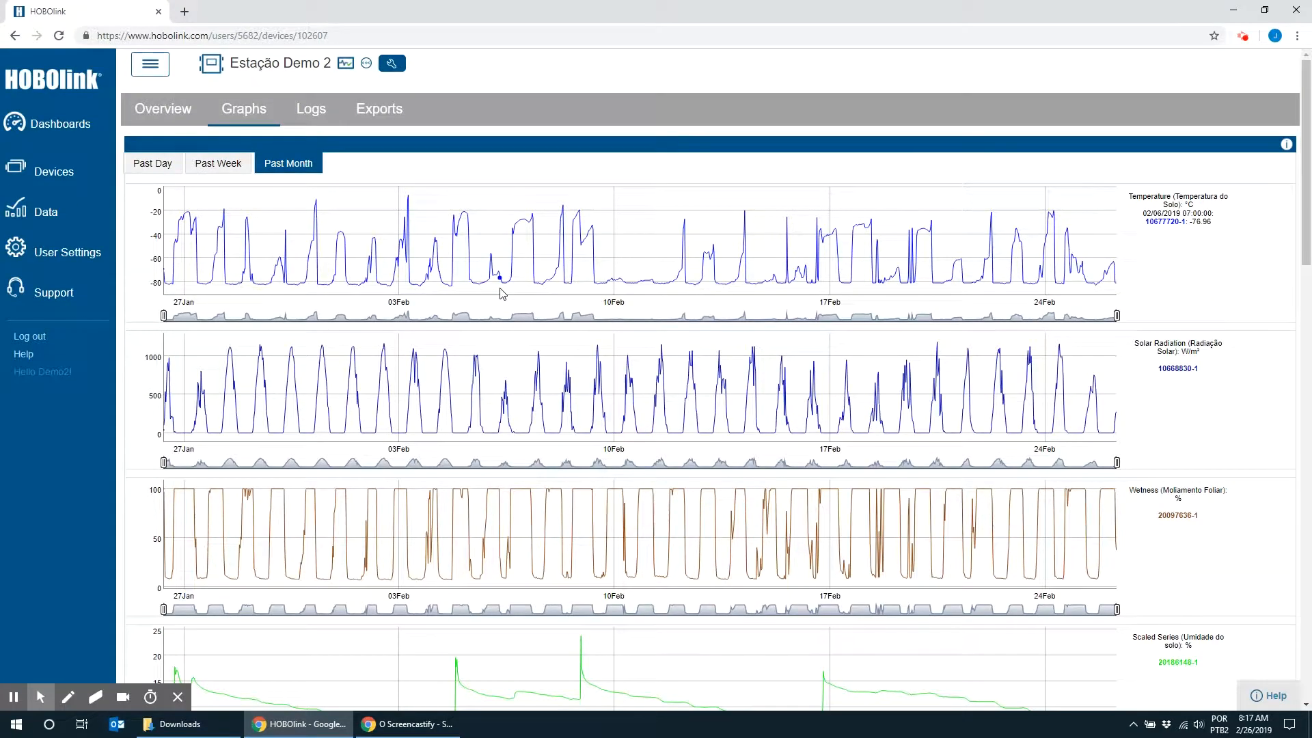
scroll(502, 294, "down", 6)
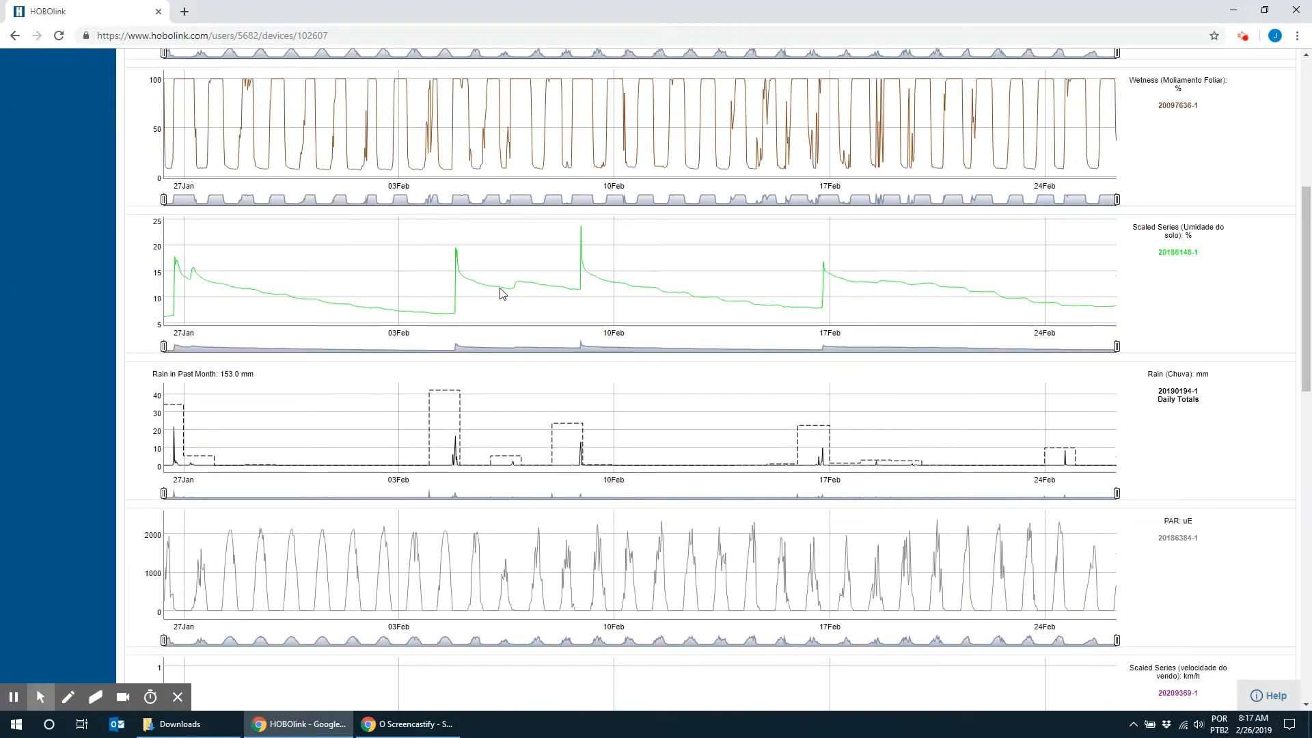
scroll(502, 294, "down", 2)
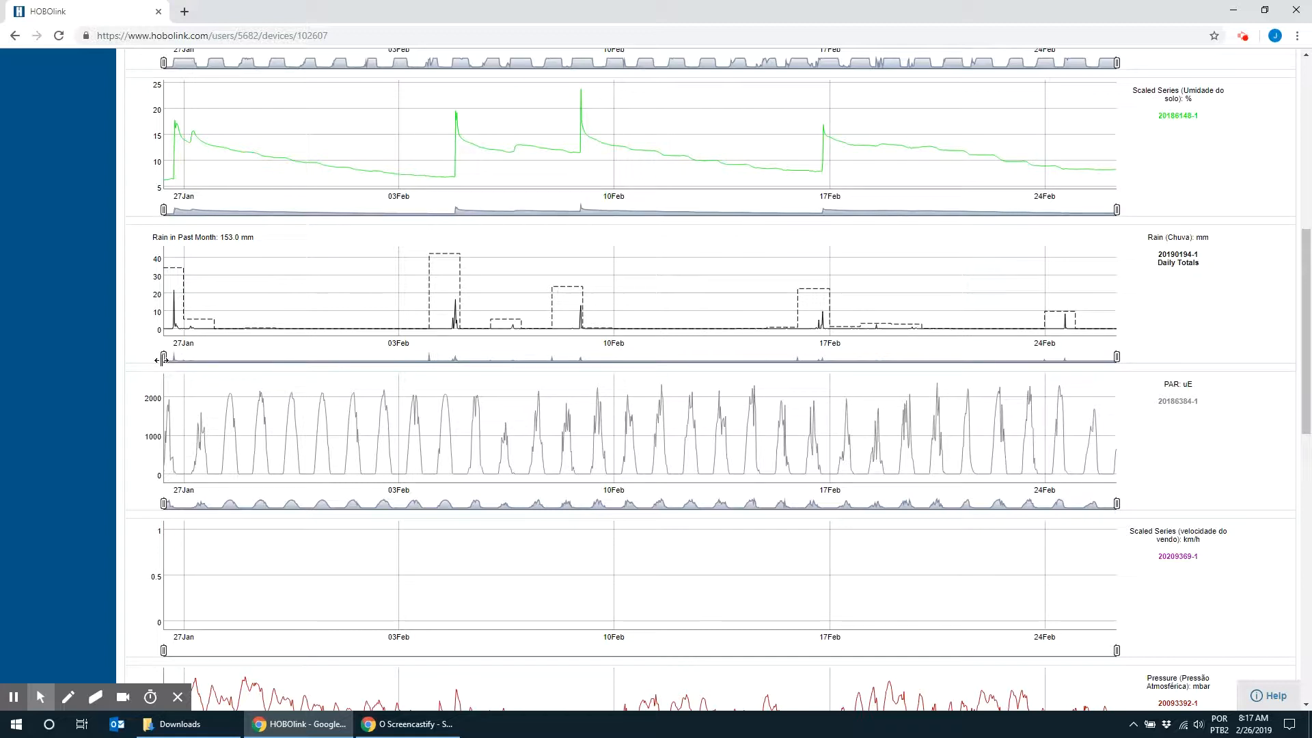
left_click_drag(163, 357, 333, 357)
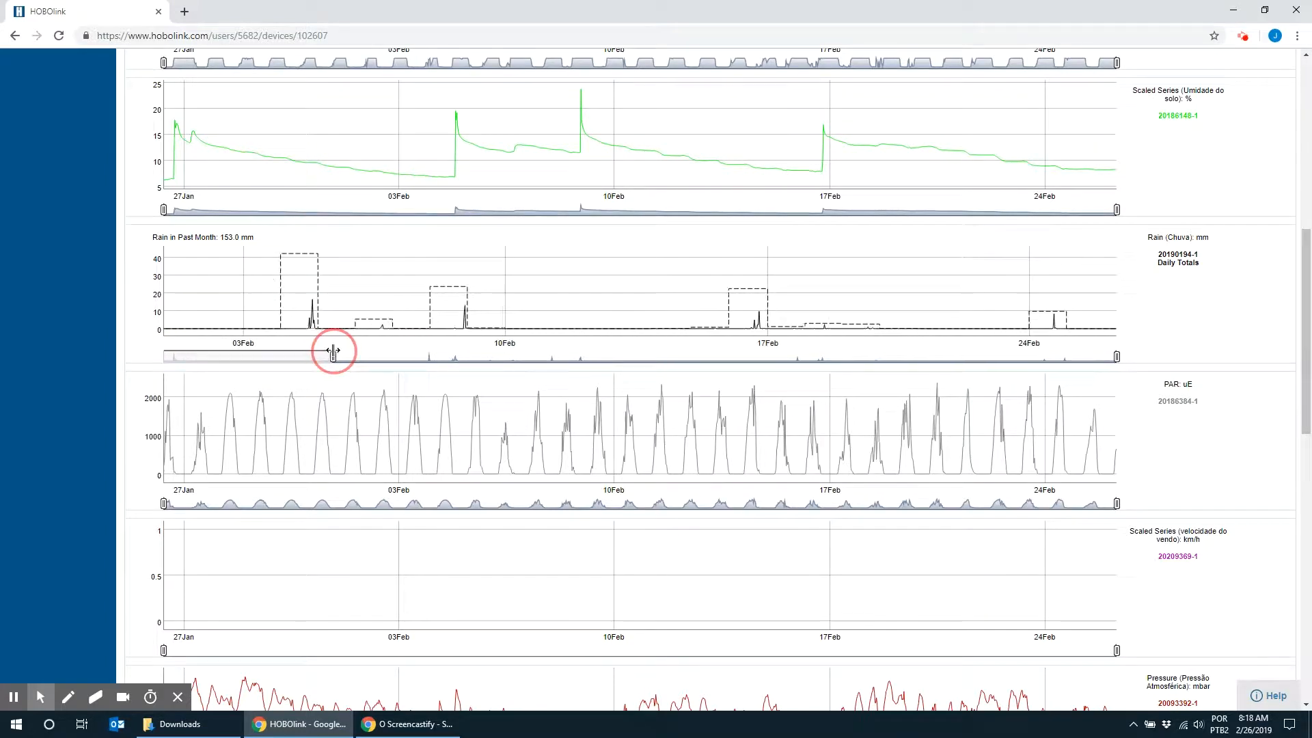
left_click_drag(1116, 357, 576, 356)
left_click_drag(333, 357, 407, 356)
left_click_drag(576, 357, 517, 354)
mouse_move(579, 316)
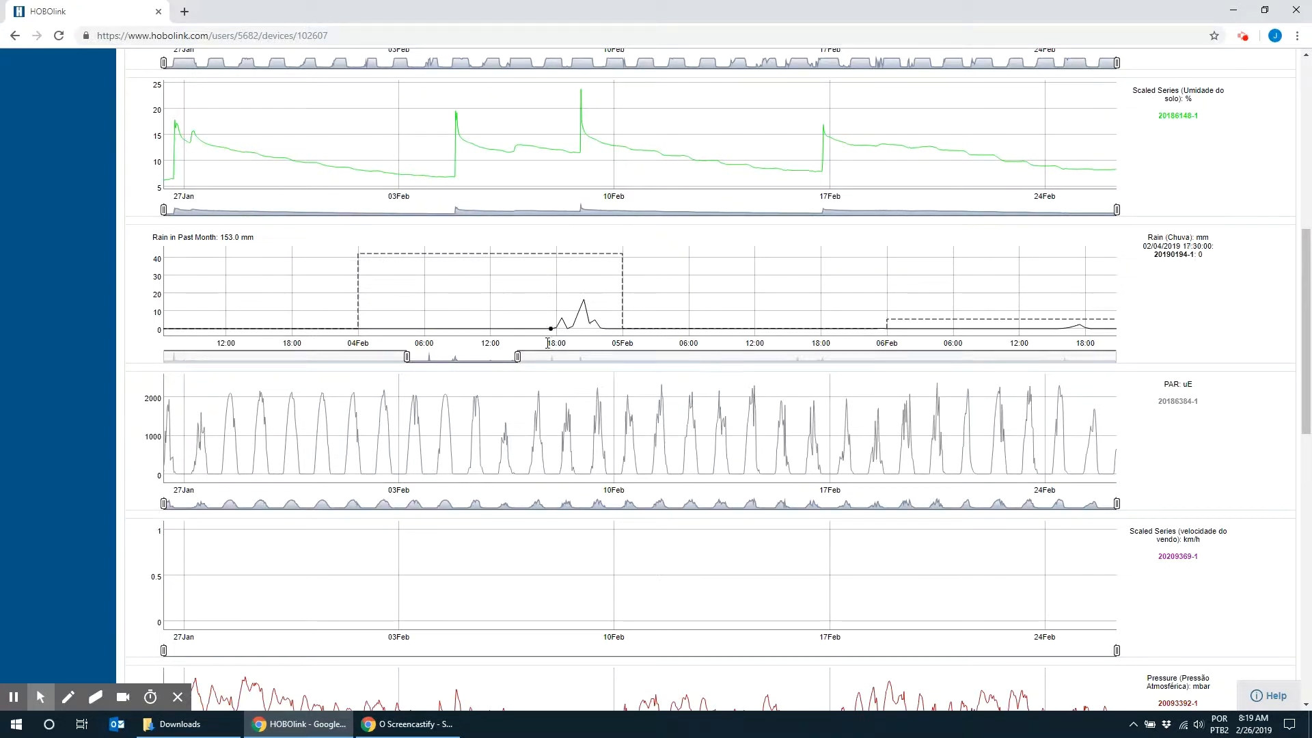
left_click_drag(514, 358, 1113, 359)
left_click_drag(408, 357, 112, 354)
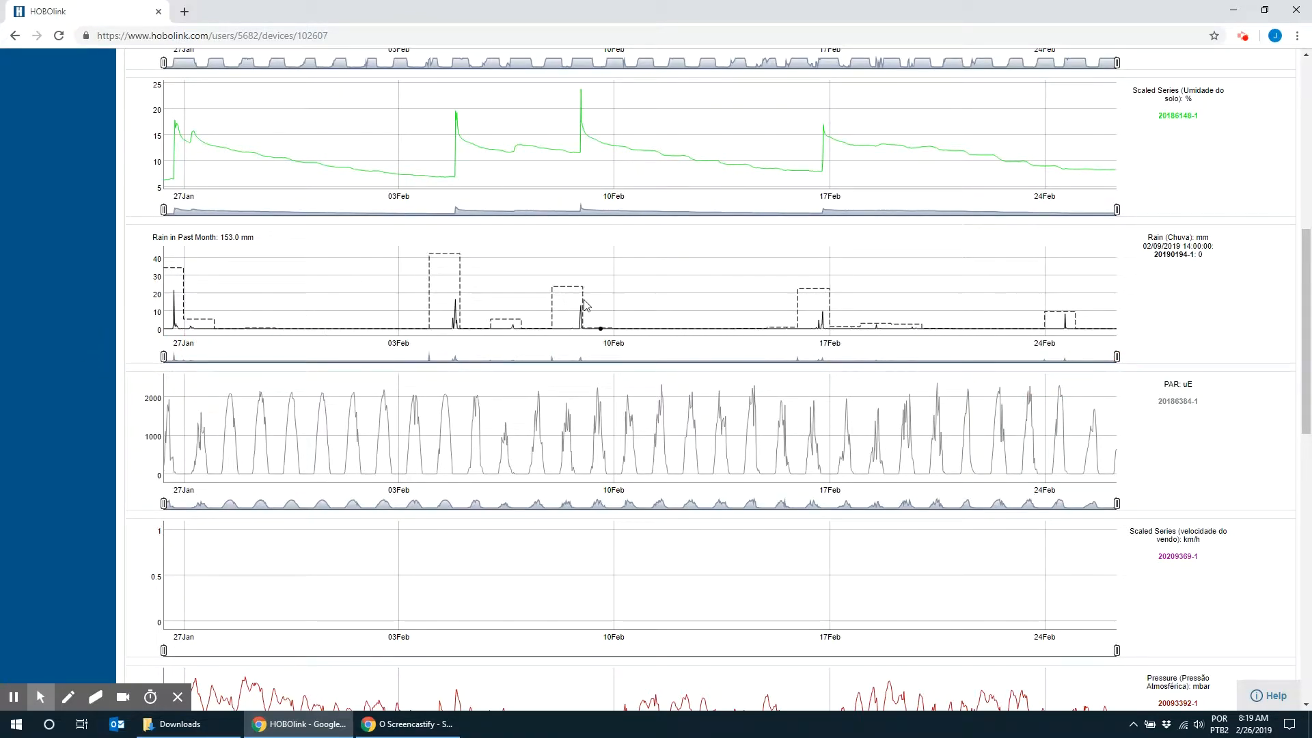
Zoom the soil moisture graph in on about 9 to 17 February to inspect the decline, and restore its full-month range.
scroll(437, 325, "up", 2)
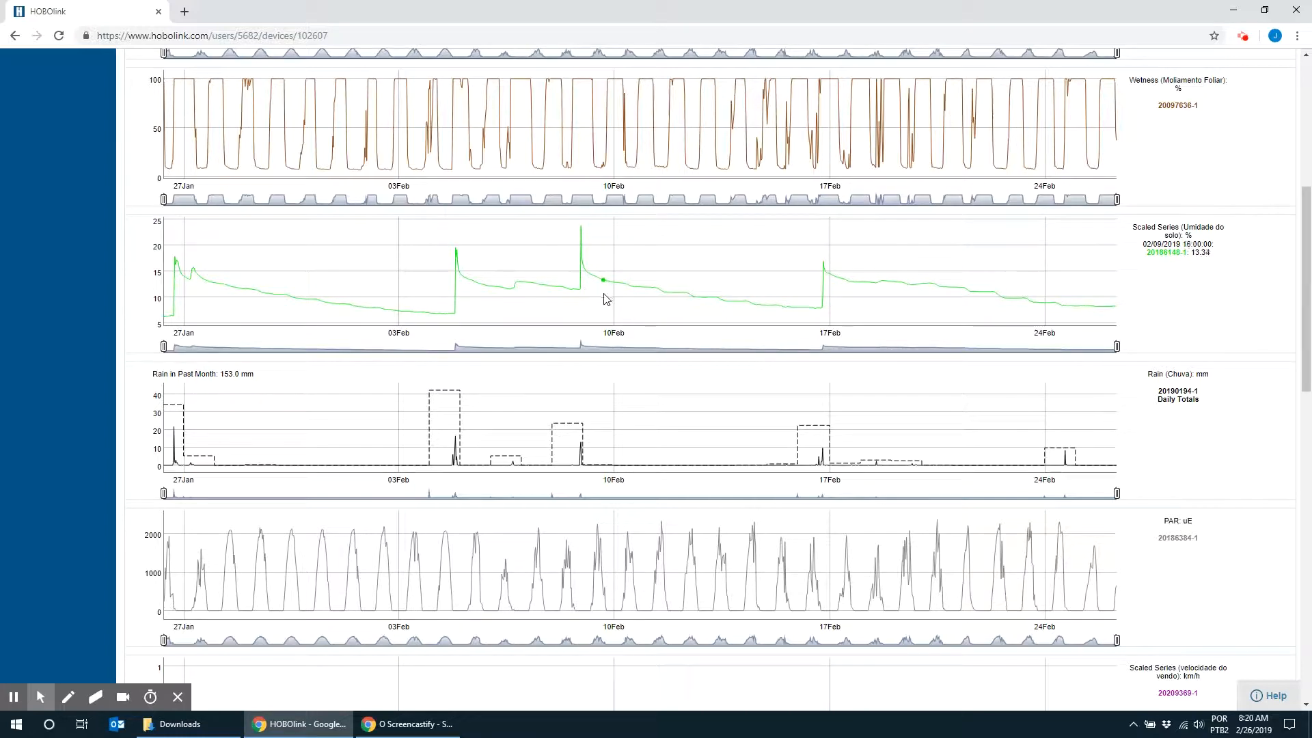
left_click_drag(1117, 347, 854, 347)
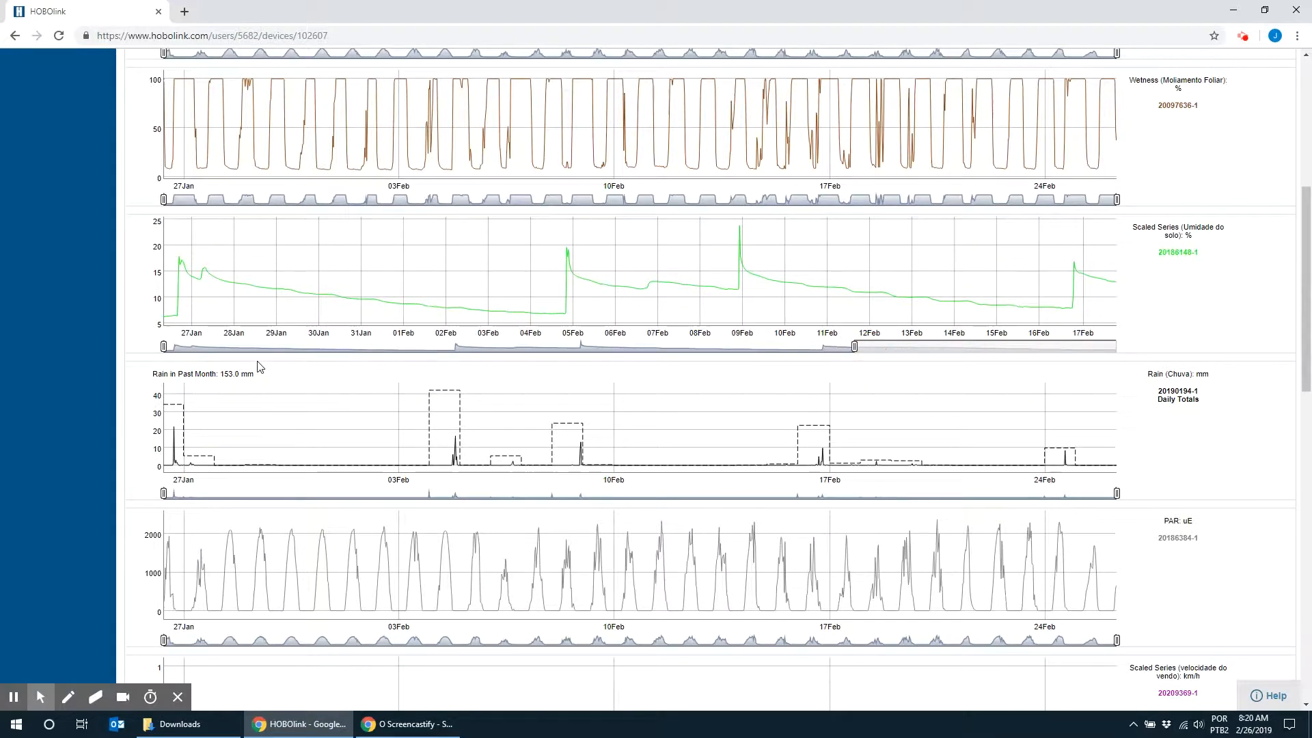
left_click_drag(164, 347, 578, 347)
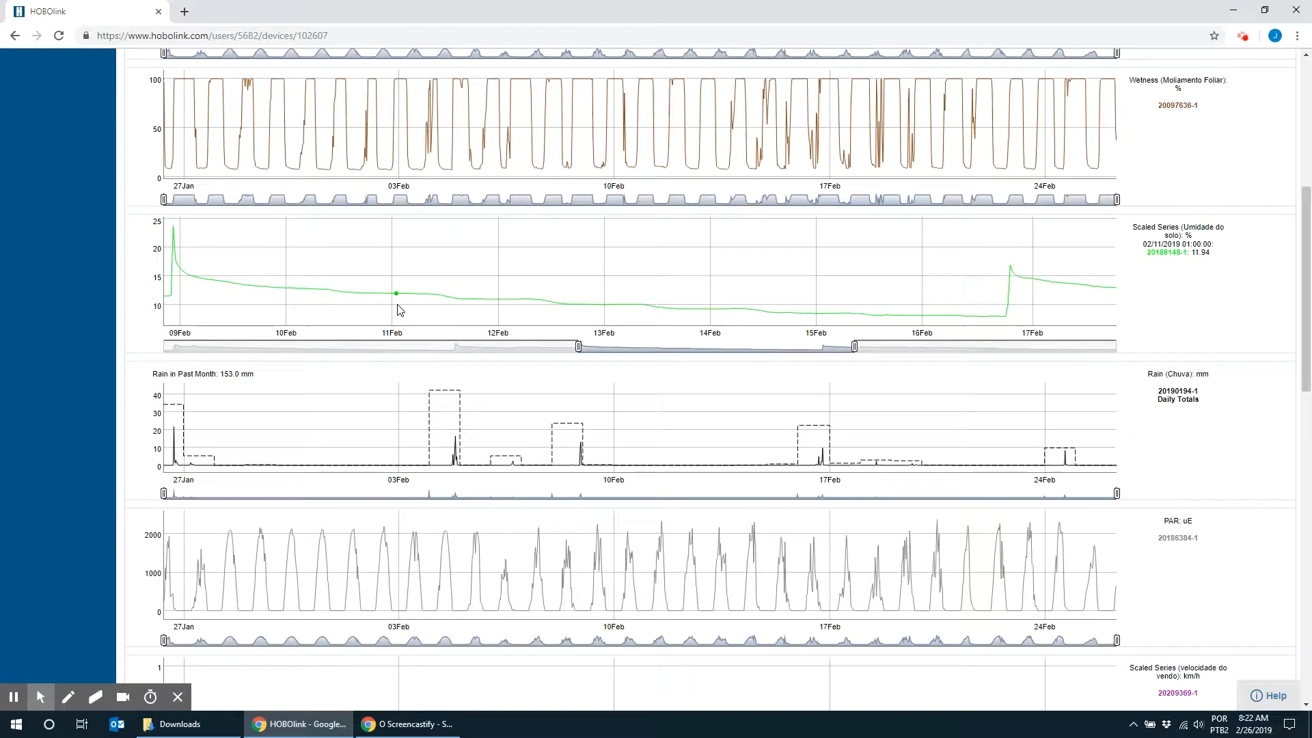
left_click_drag(589, 349, 154, 369)
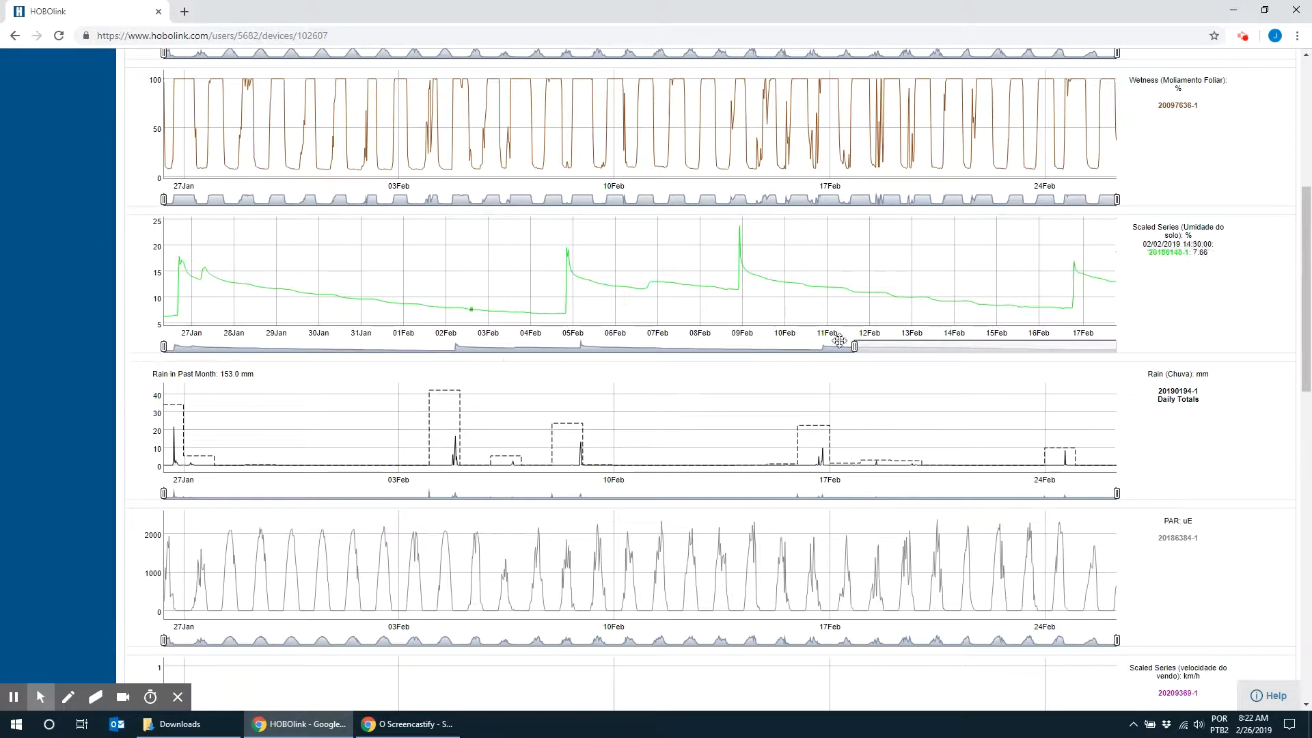
left_click_drag(854, 347, 1115, 348)
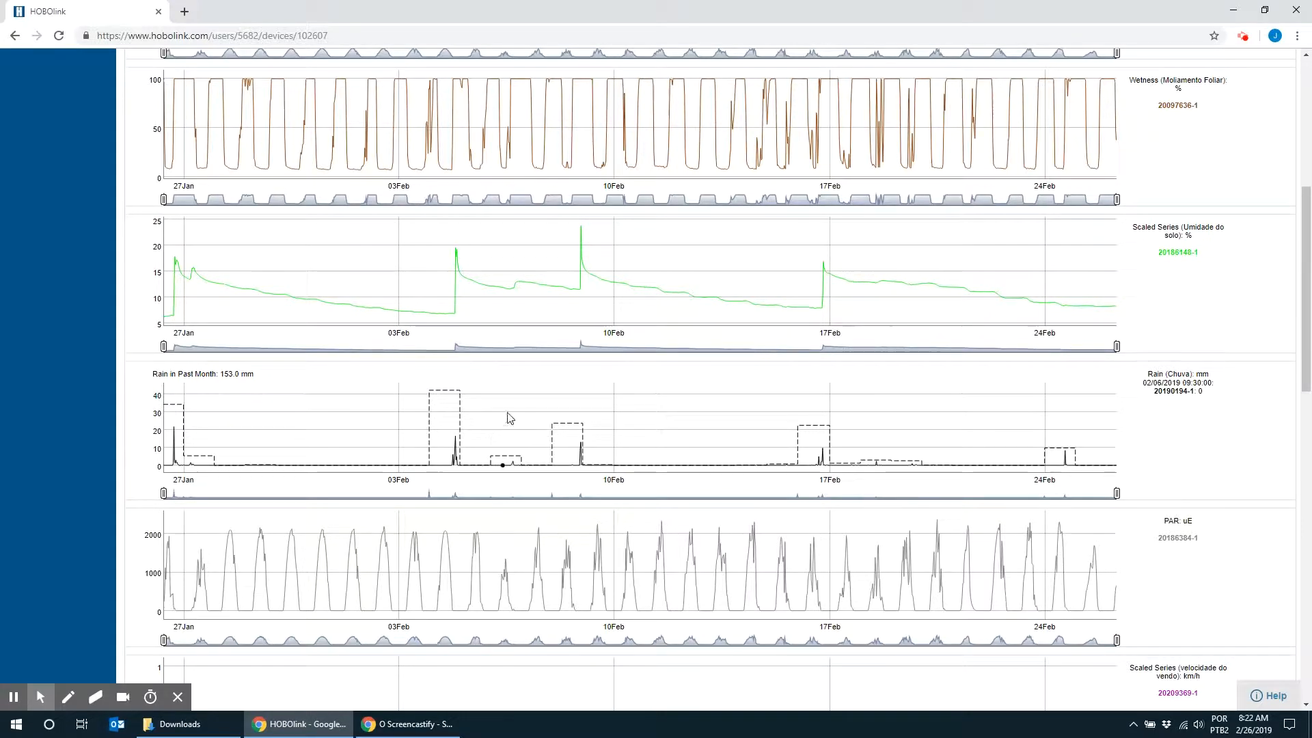
Zoom the PAR graph in on about 3 to 6 February to inspect the daily curves, and restore its full-month range.
scroll(643, 391, "down", 1)
scroll(683, 390, "down", 2)
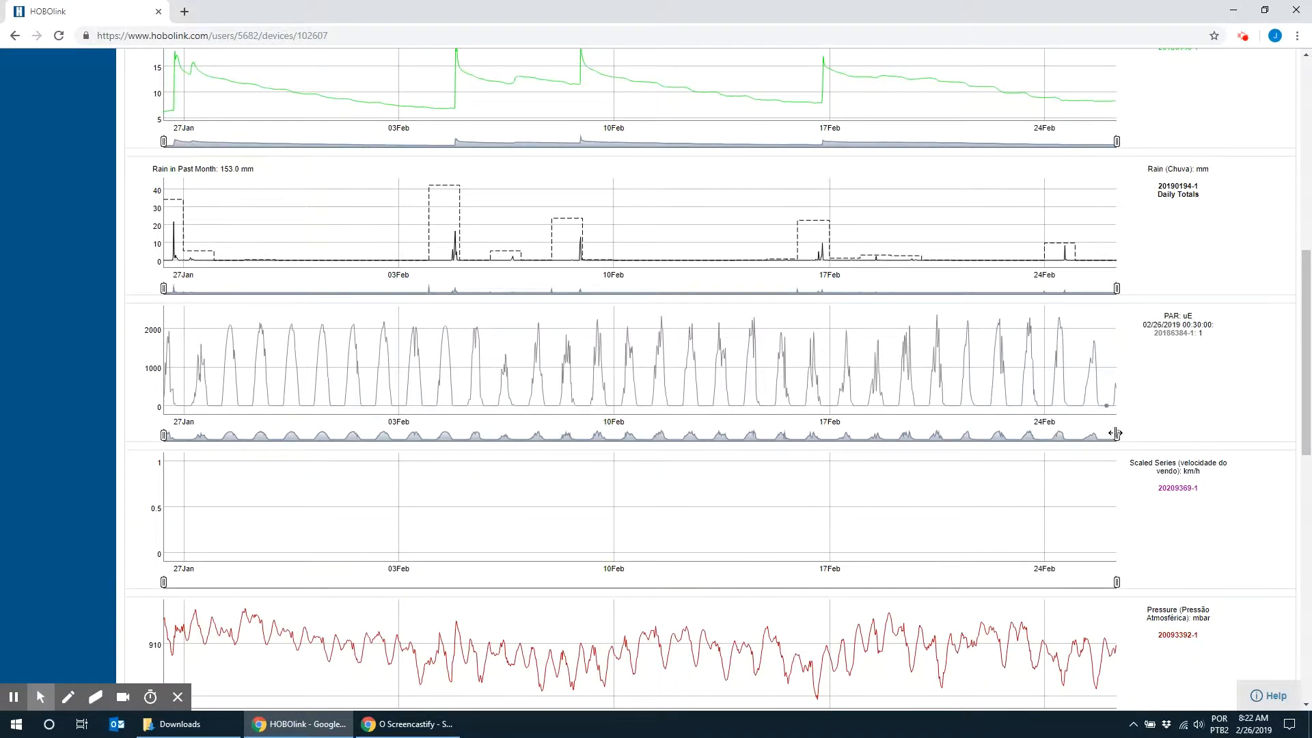
left_click_drag(1118, 435, 676, 436)
left_click_drag(164, 436, 396, 418)
left_click_drag(677, 435, 515, 437)
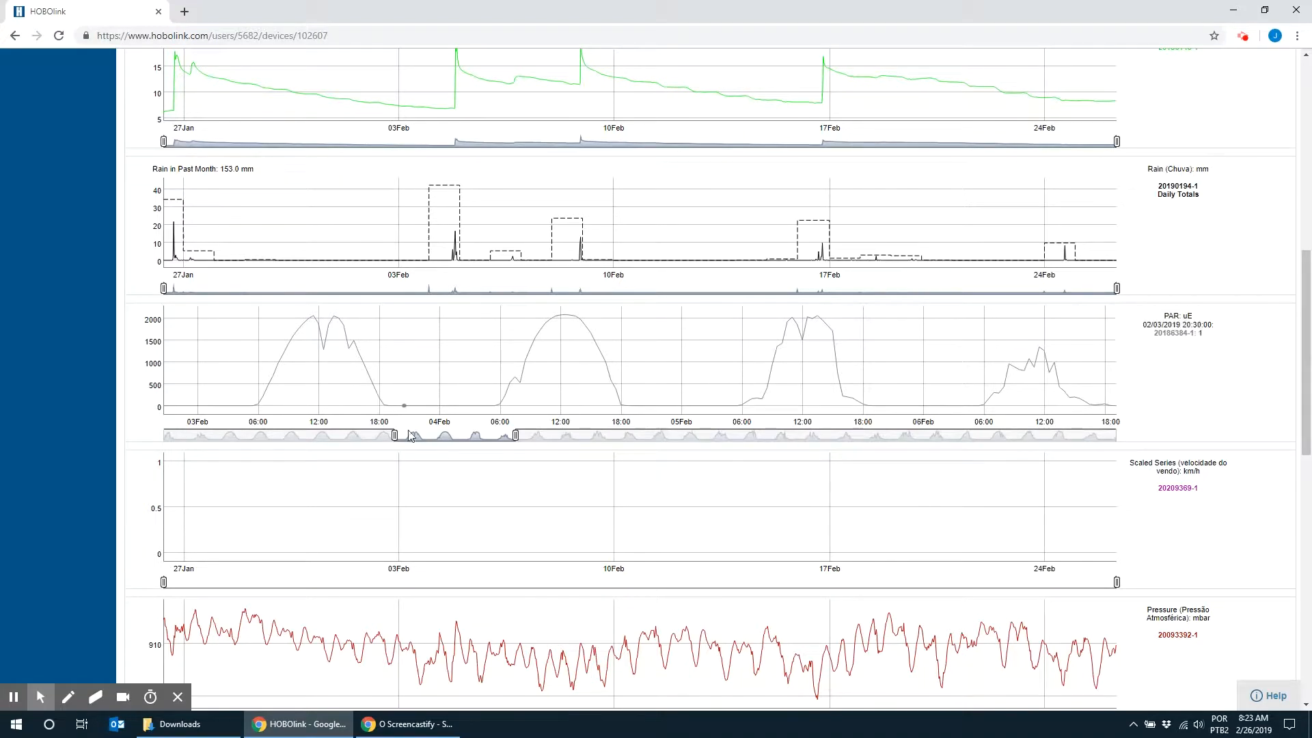
left_click_drag(515, 435, 1141, 454)
left_click_drag(394, 436, 164, 436)
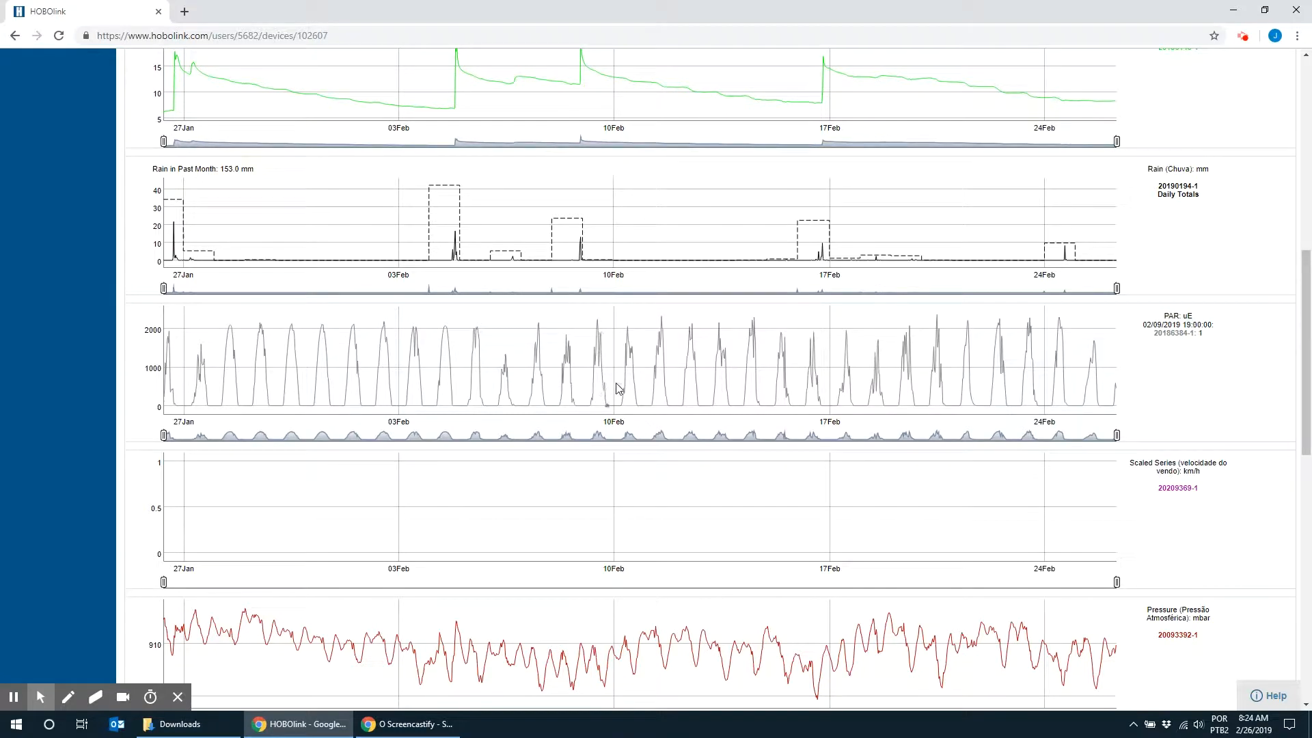
Examine the past-month atmospheric pressure graph alongside the PAR, rain, wind and gust speed plots.
scroll(647, 388, "down", 1)
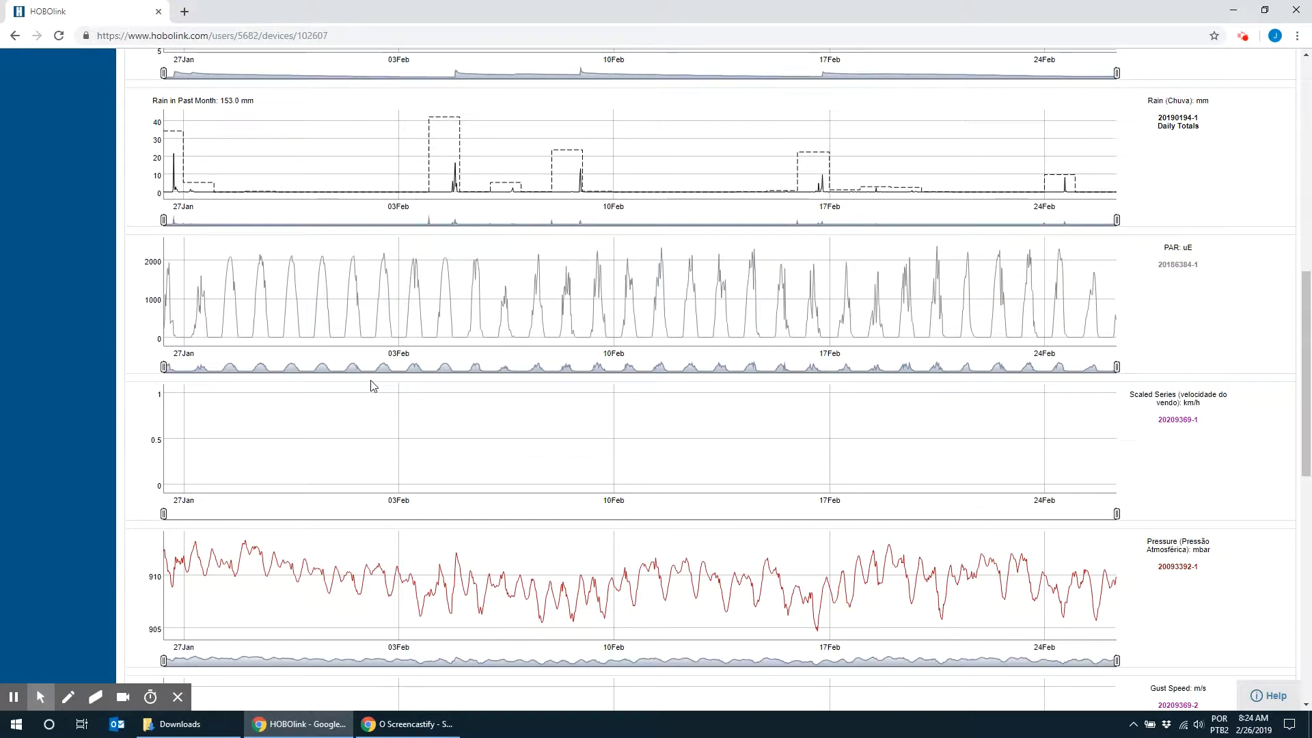
scroll(372, 382, "up", 1)
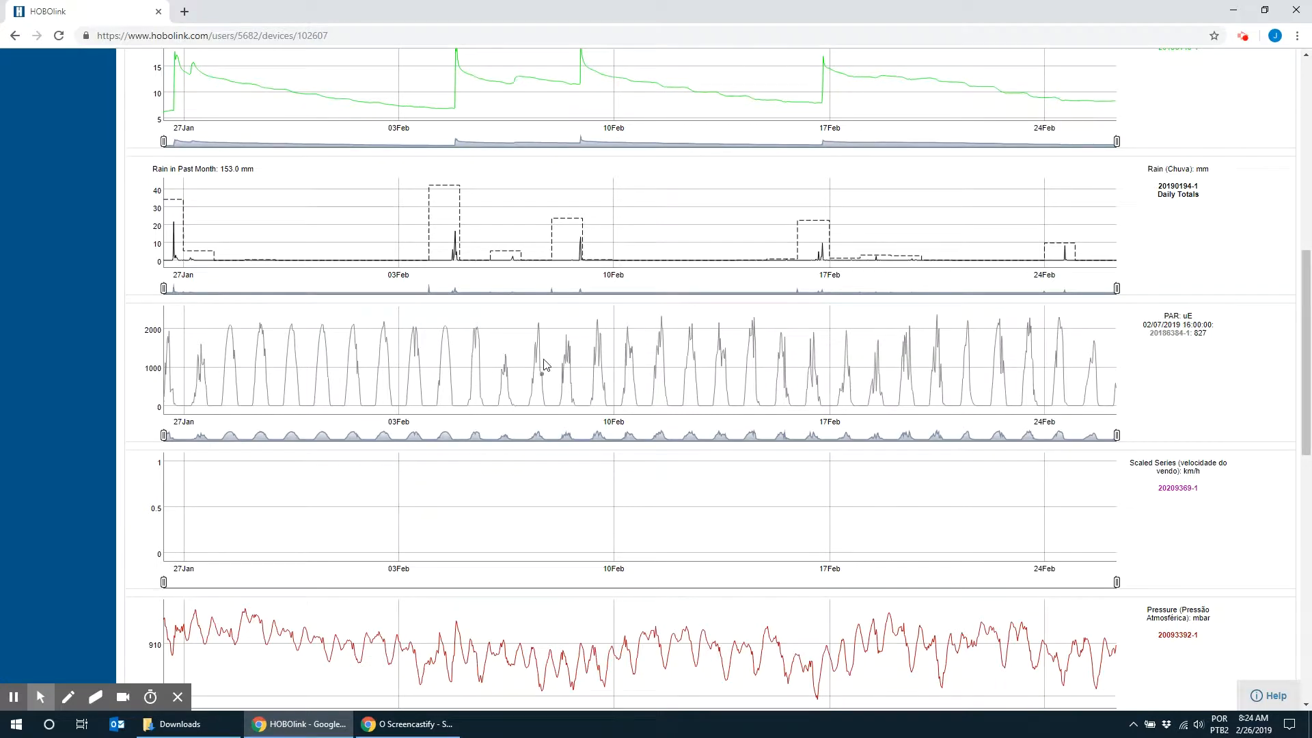
scroll(544, 364, "down", 1)
scroll(544, 360, "down", 2)
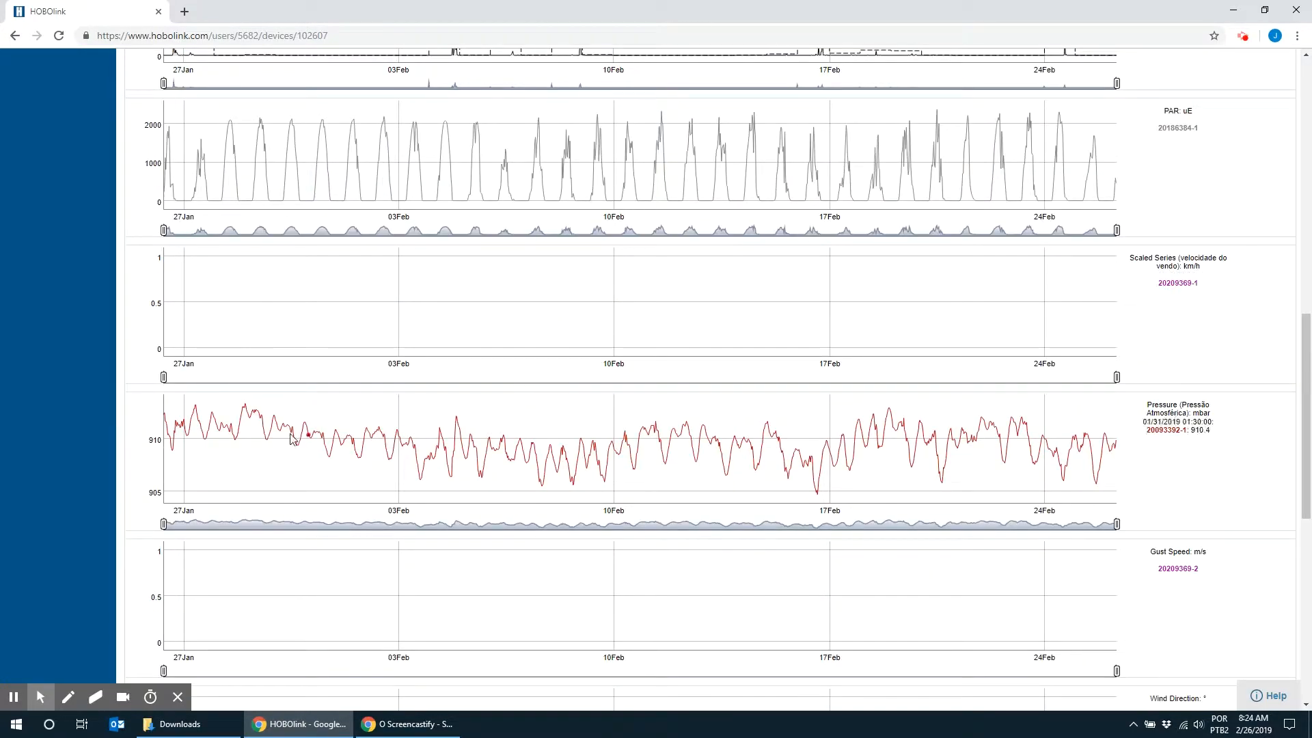
scroll(440, 433, "up", 2)
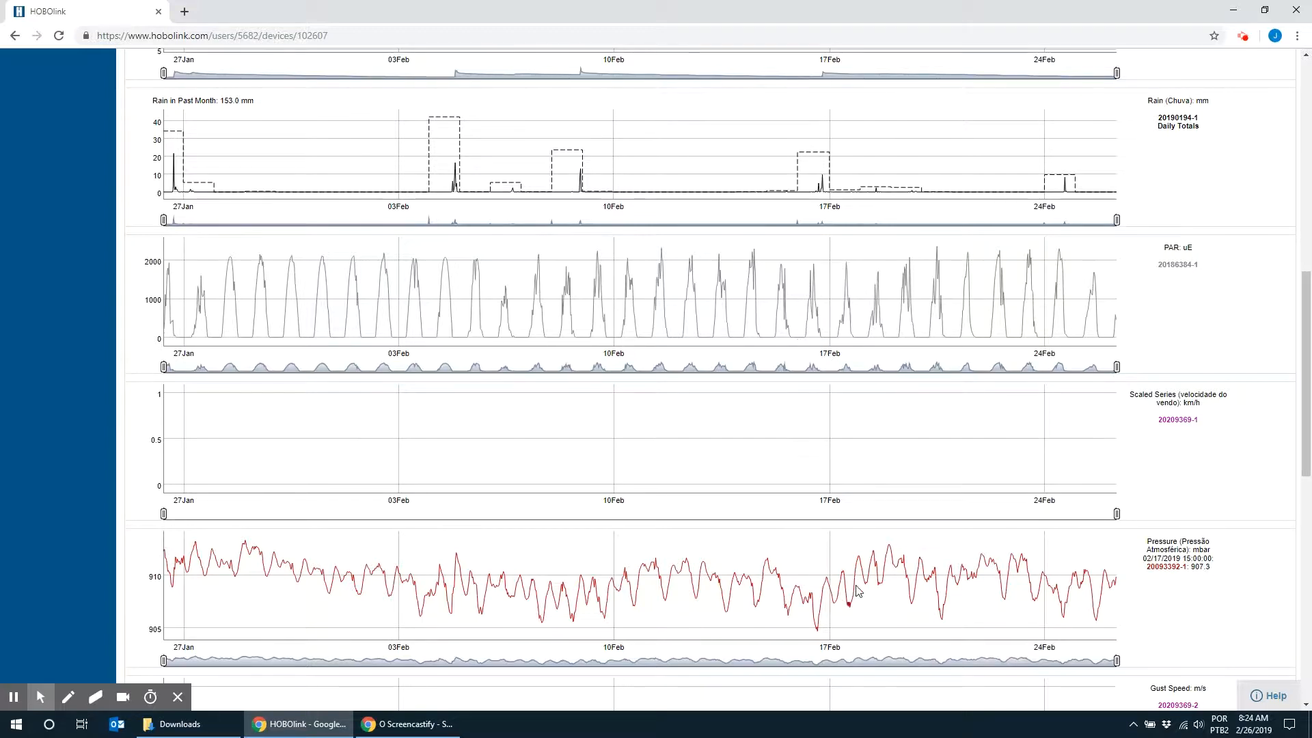
scroll(956, 582, "down", 4)
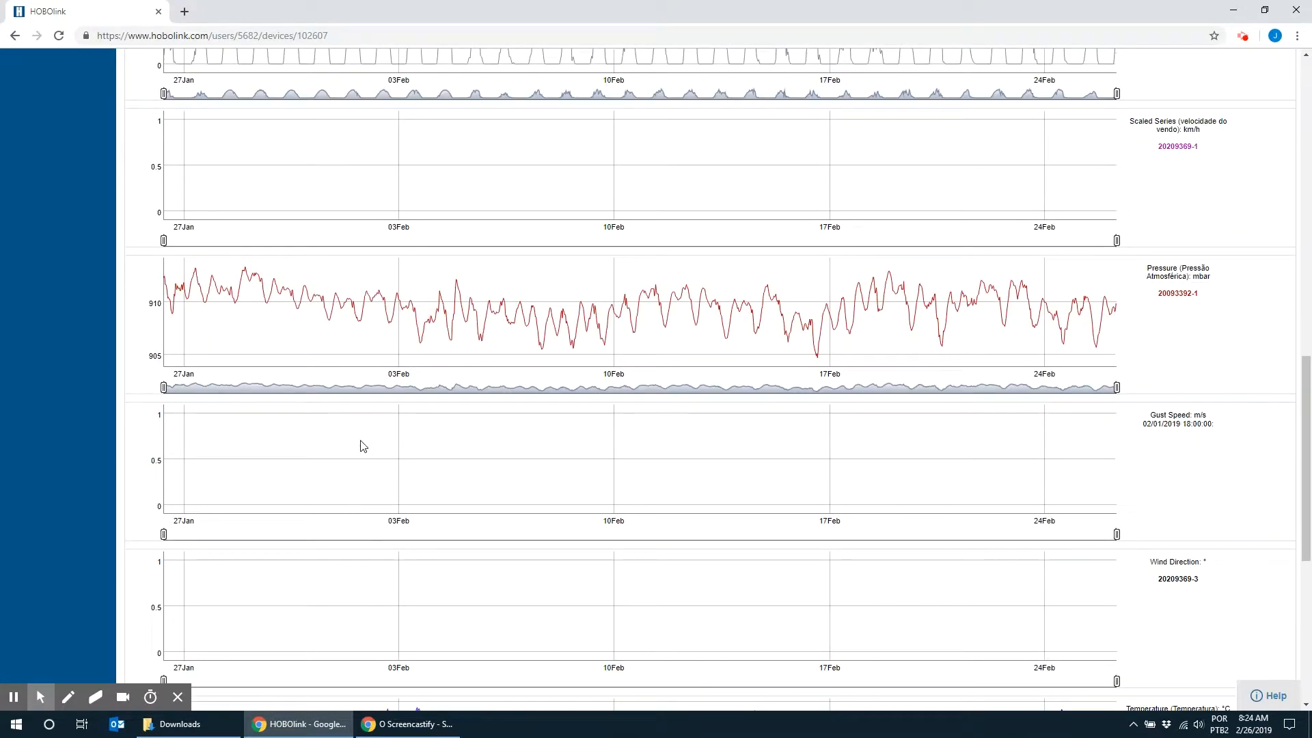
scroll(386, 475, "down", 3)
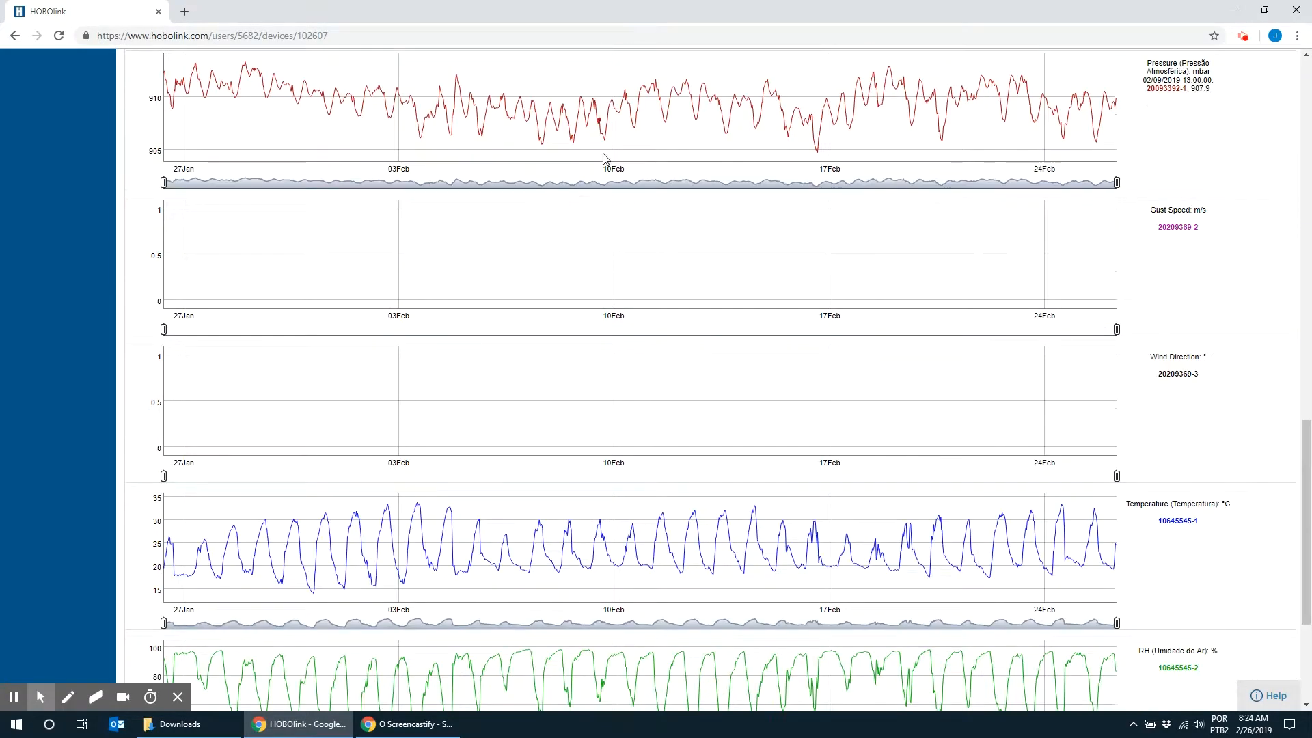
scroll(599, 163, "up", 3)
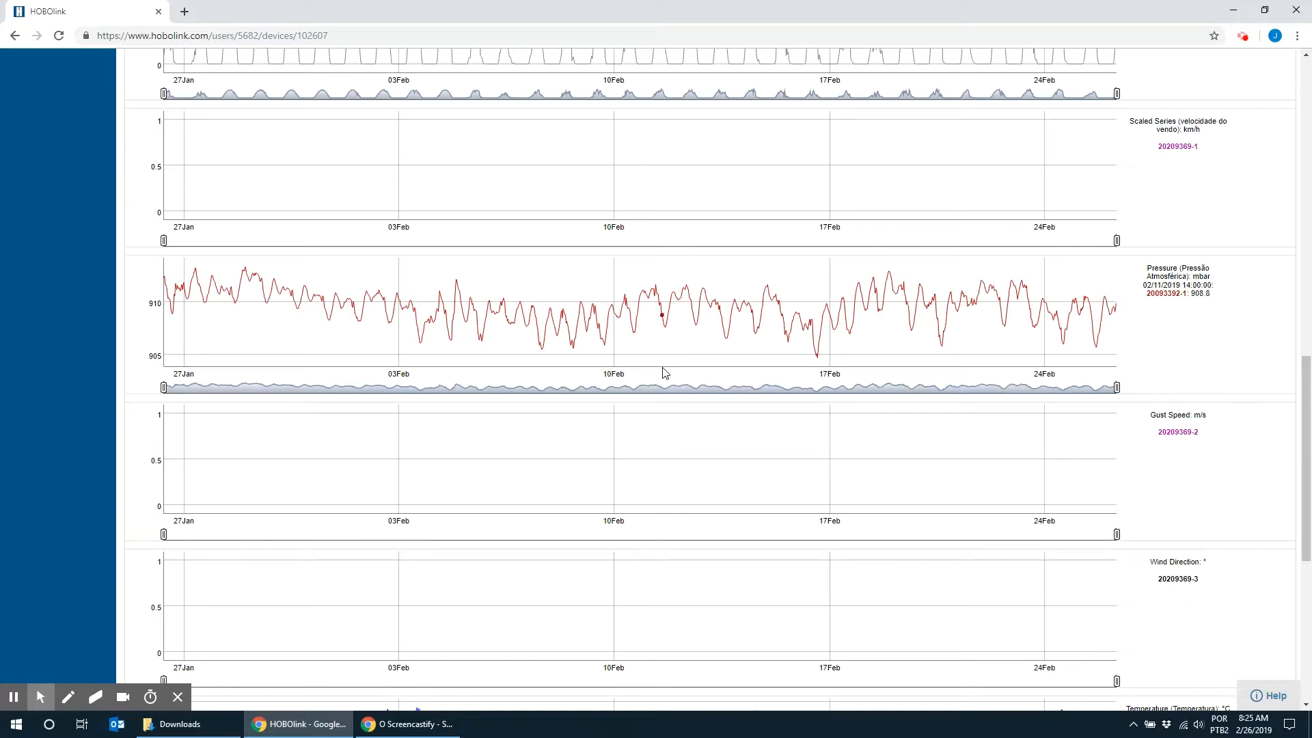
scroll(661, 369, "up", 1)
scroll(603, 353, "up", 1)
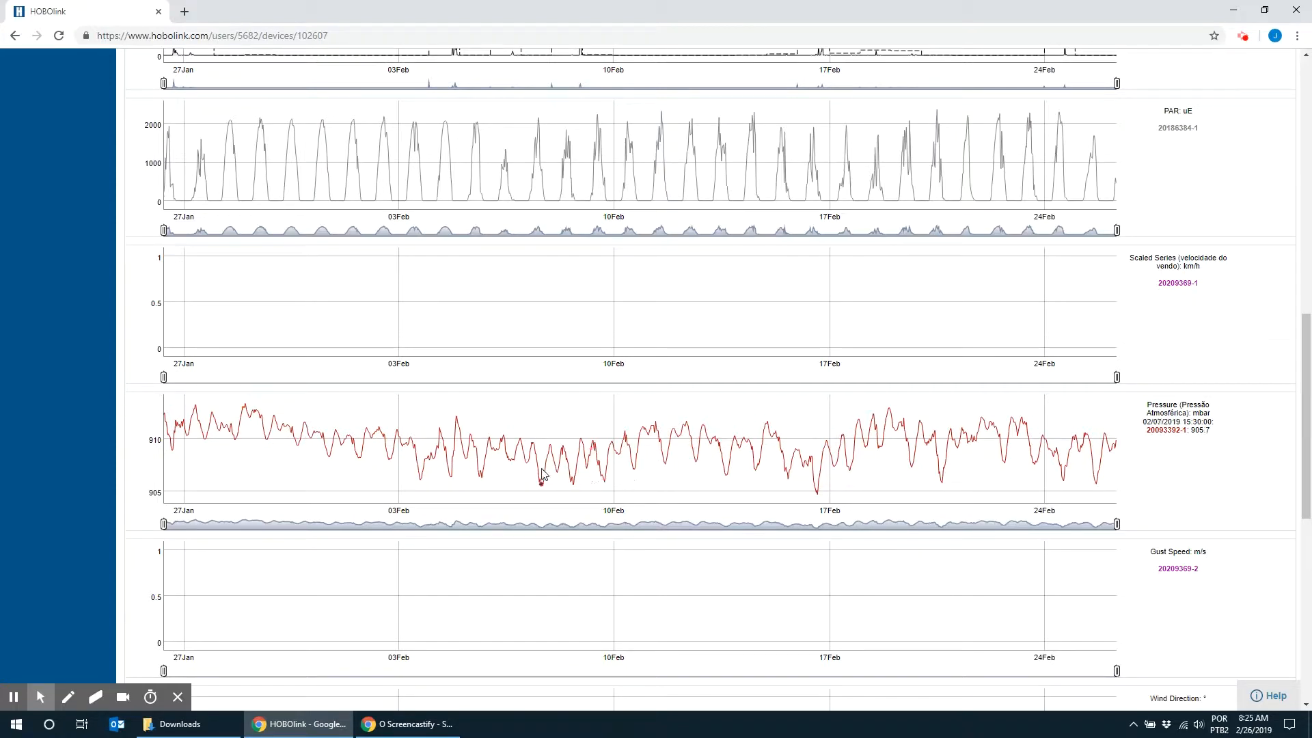
scroll(478, 458, "up", 2)
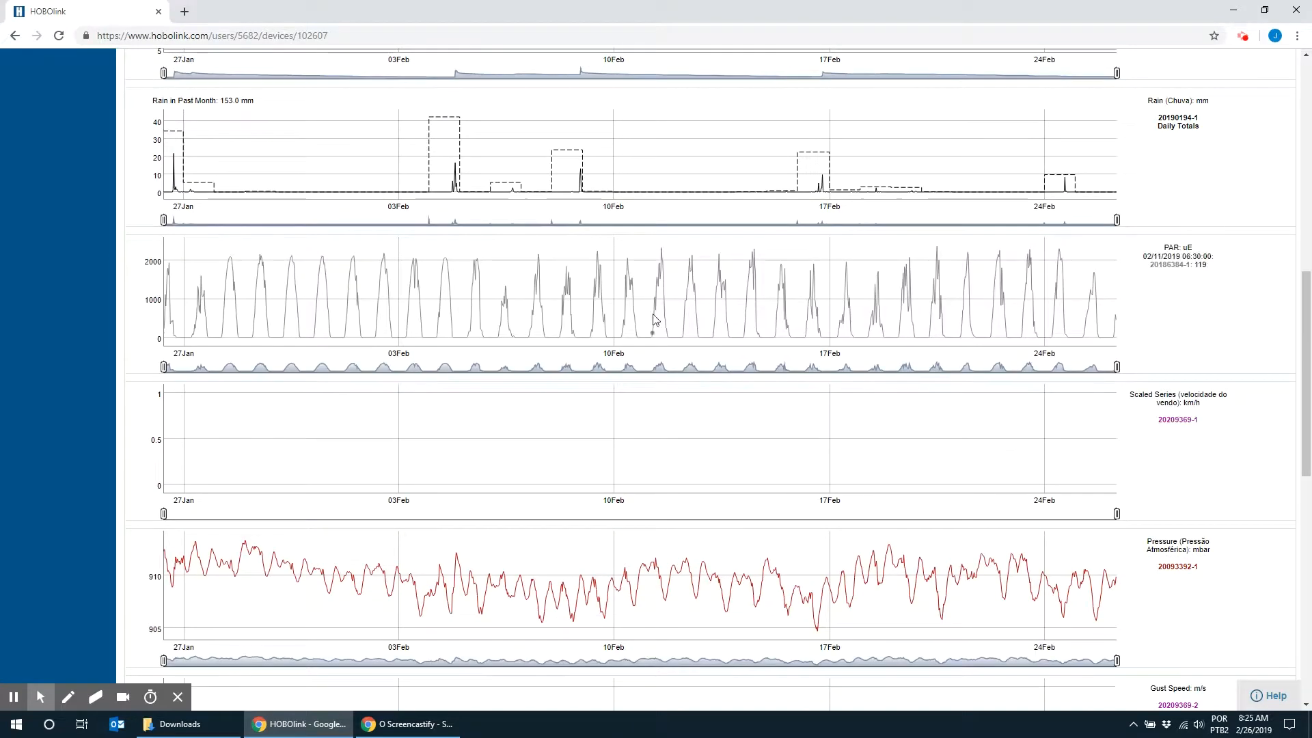
scroll(606, 386, "up", 1)
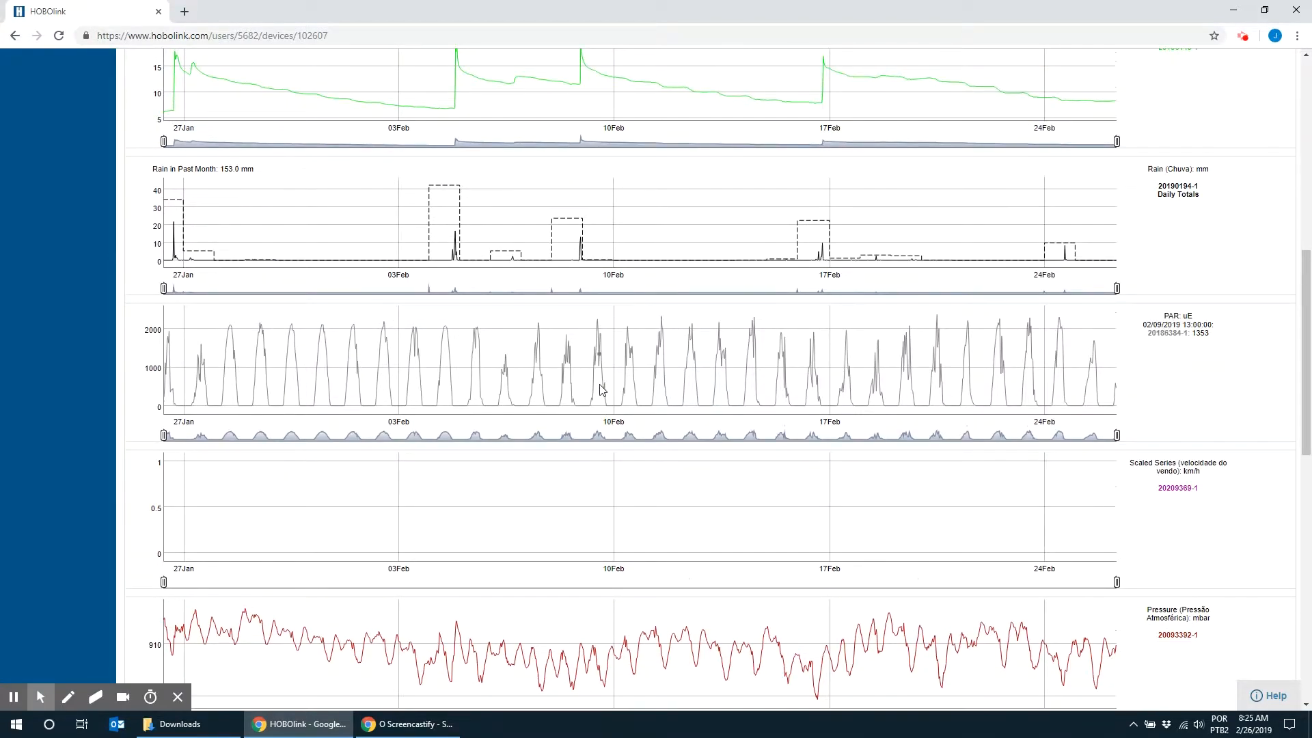
Examine the past-month atmospheric pressure, air temperature and relative humidity graphs.
scroll(601, 391, "down", 3)
scroll(601, 391, "down", 2)
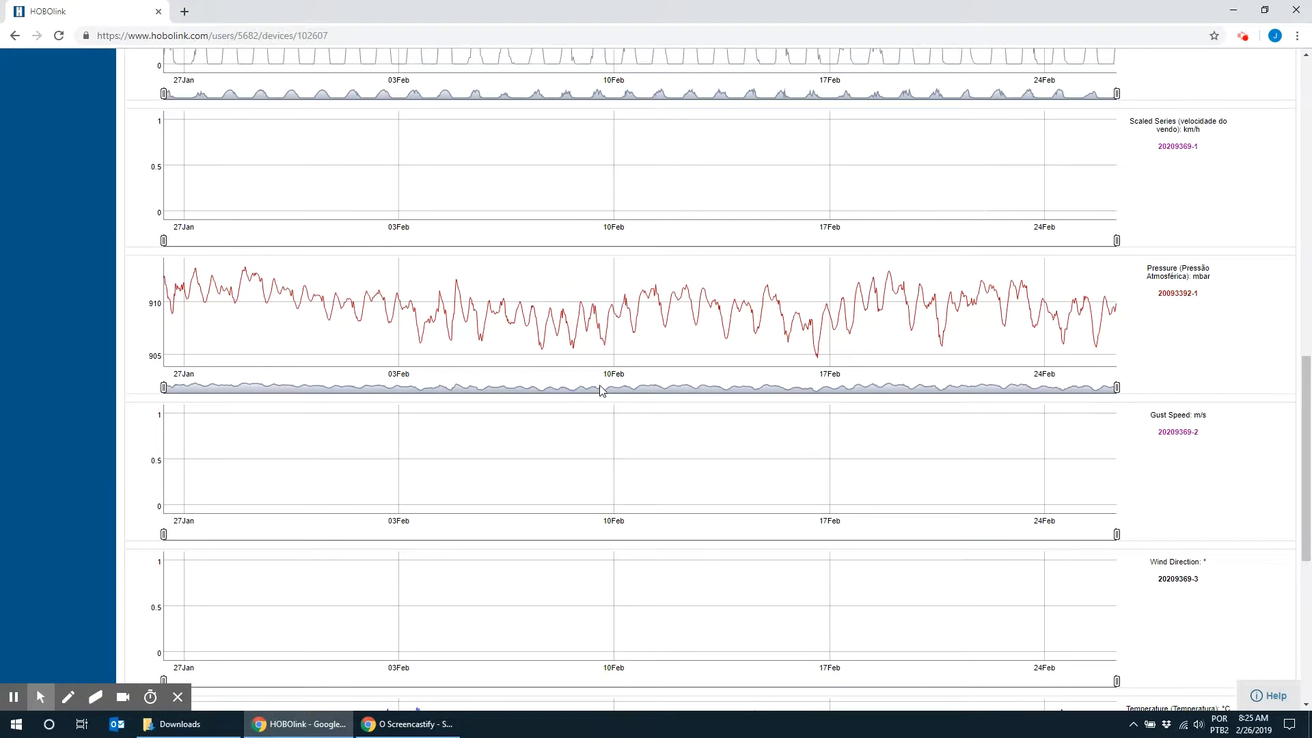
scroll(599, 385, "down", 3)
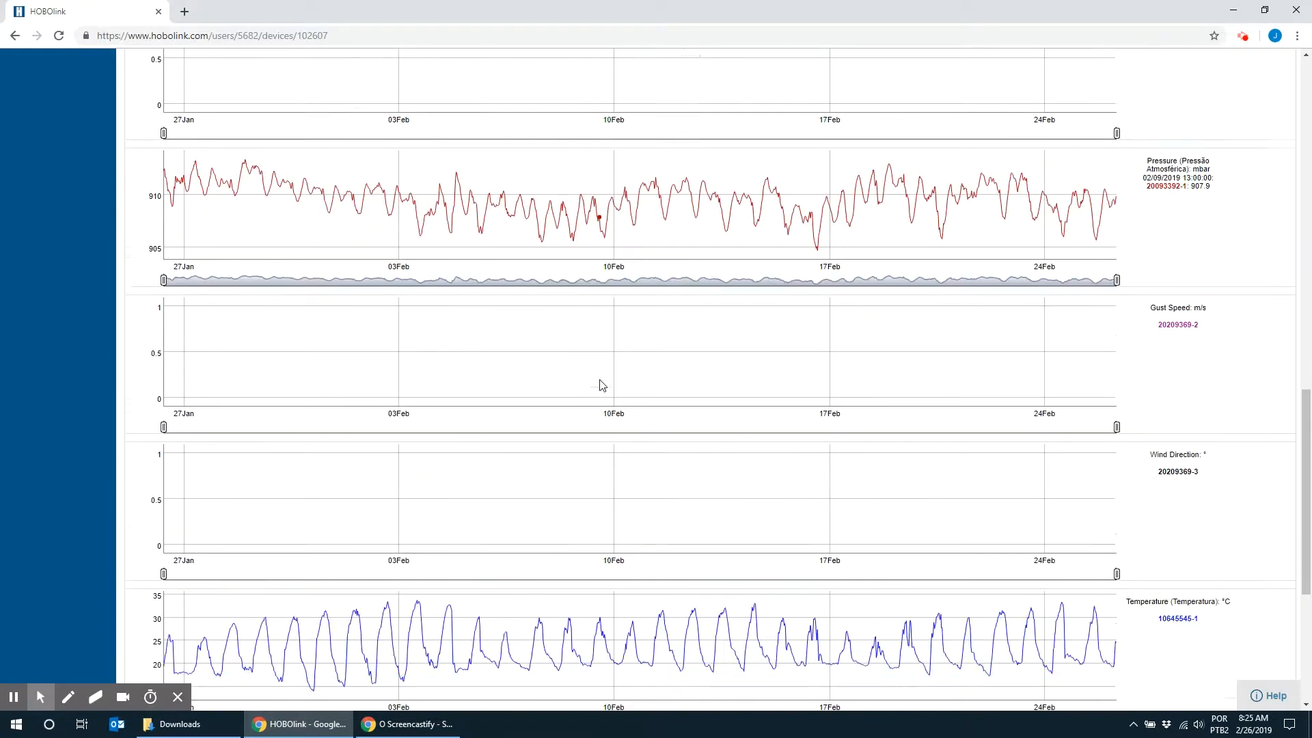
scroll(602, 379, "down", 2)
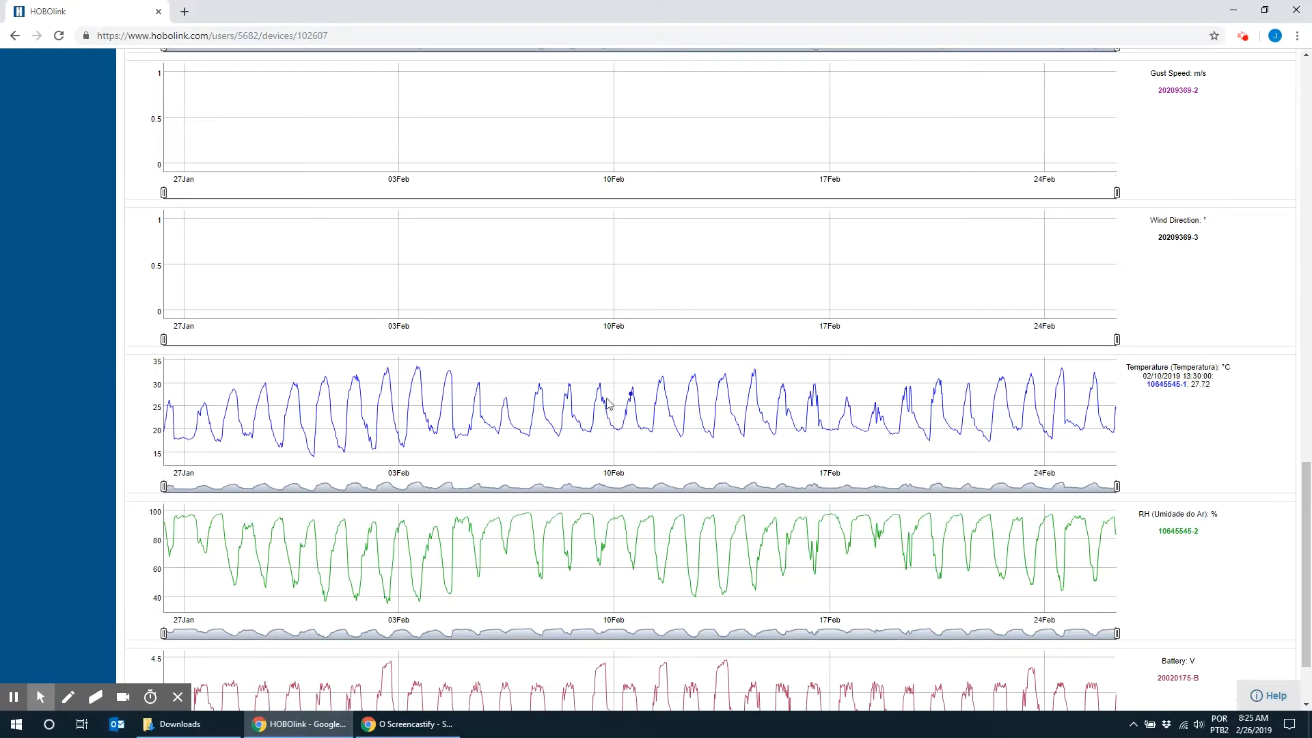
scroll(582, 407, "up", 1)
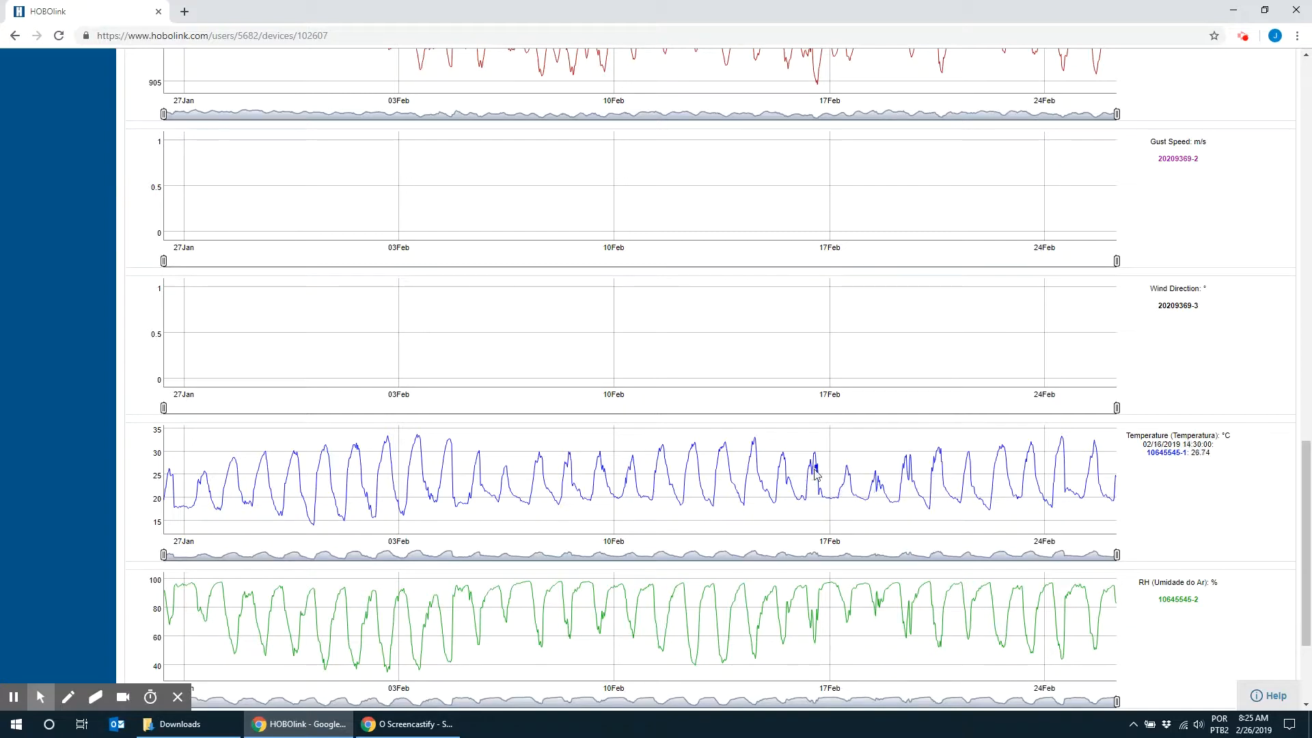
Compare the past-month rain and soil moisture graphs with the air temperature, relative humidity and battery graphs.
scroll(866, 423, "up", 7)
scroll(867, 419, "up", 3)
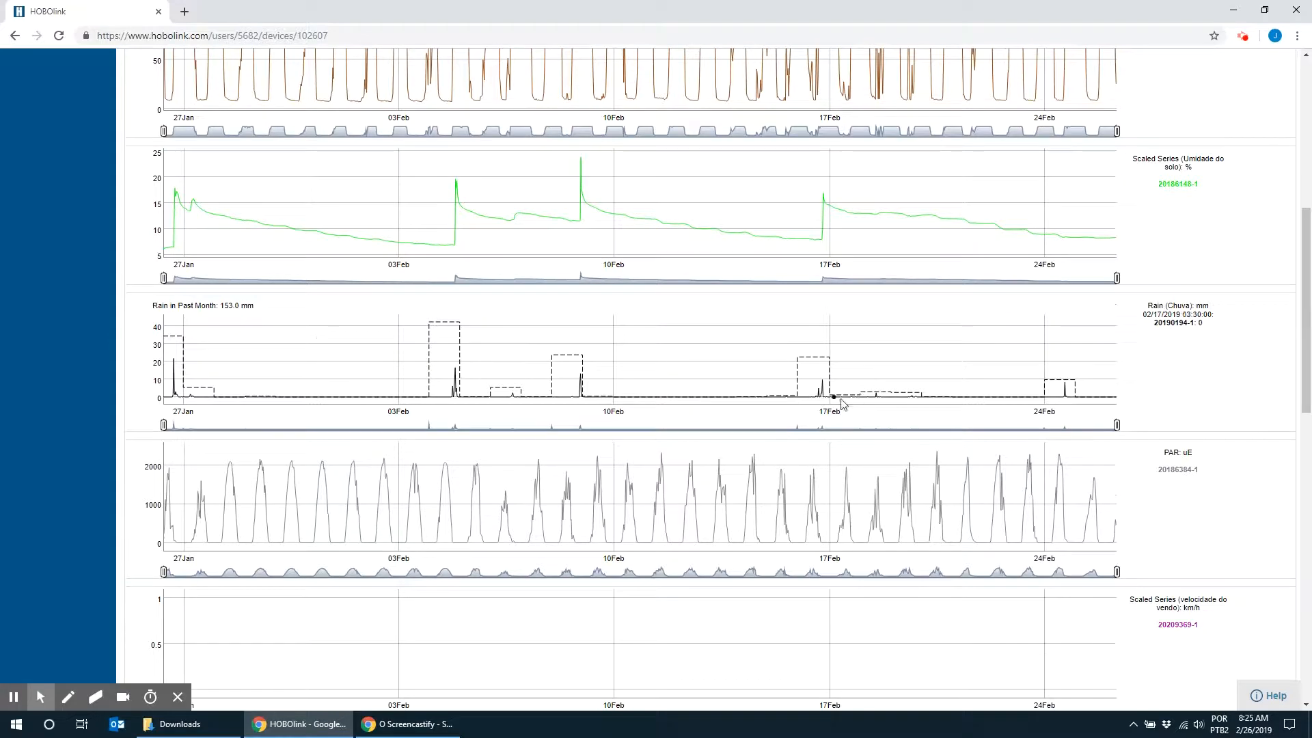
scroll(882, 399, "down", 11)
scroll(859, 408, "down", 1)
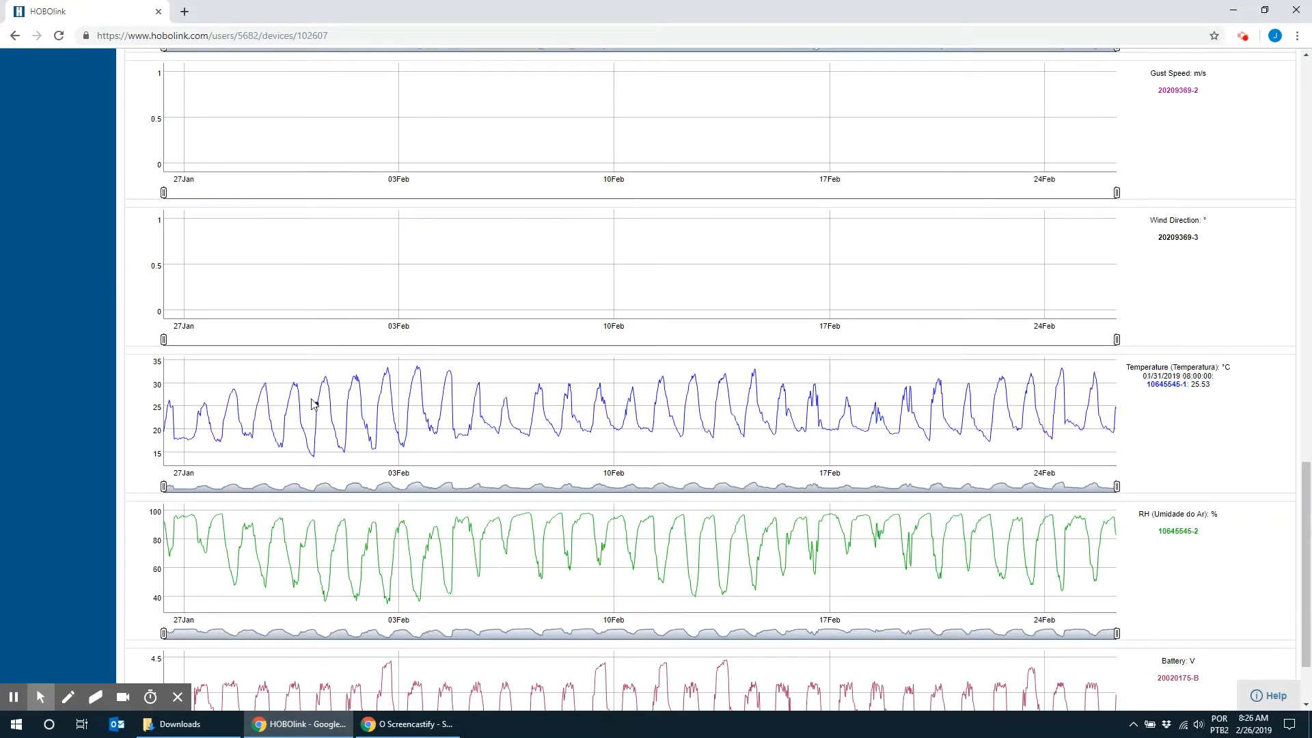
scroll(369, 409, "up", 12)
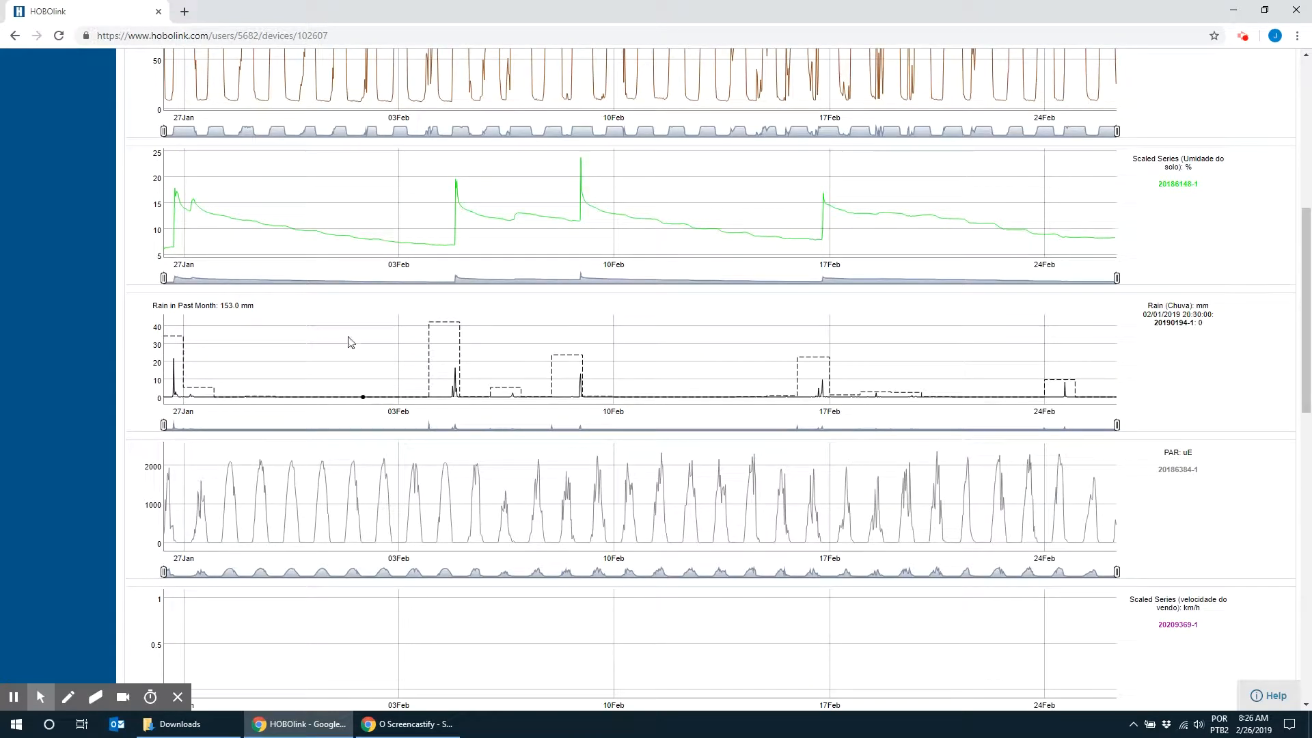
scroll(376, 383, "down", 4)
scroll(382, 409, "down", 9)
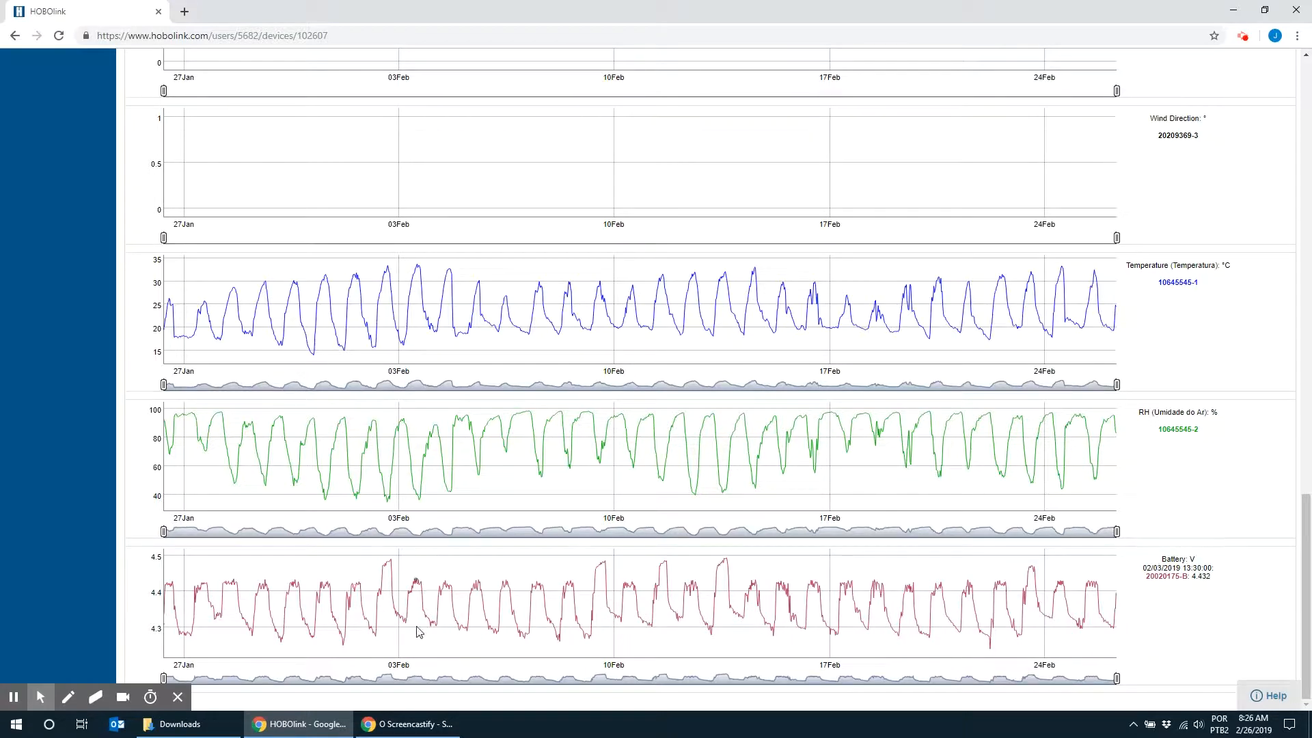
Review the past-month graphs from soil temperature and solar radiation through PAR and pressure, and switch the plots to the past week.
scroll(526, 612, "up", 12)
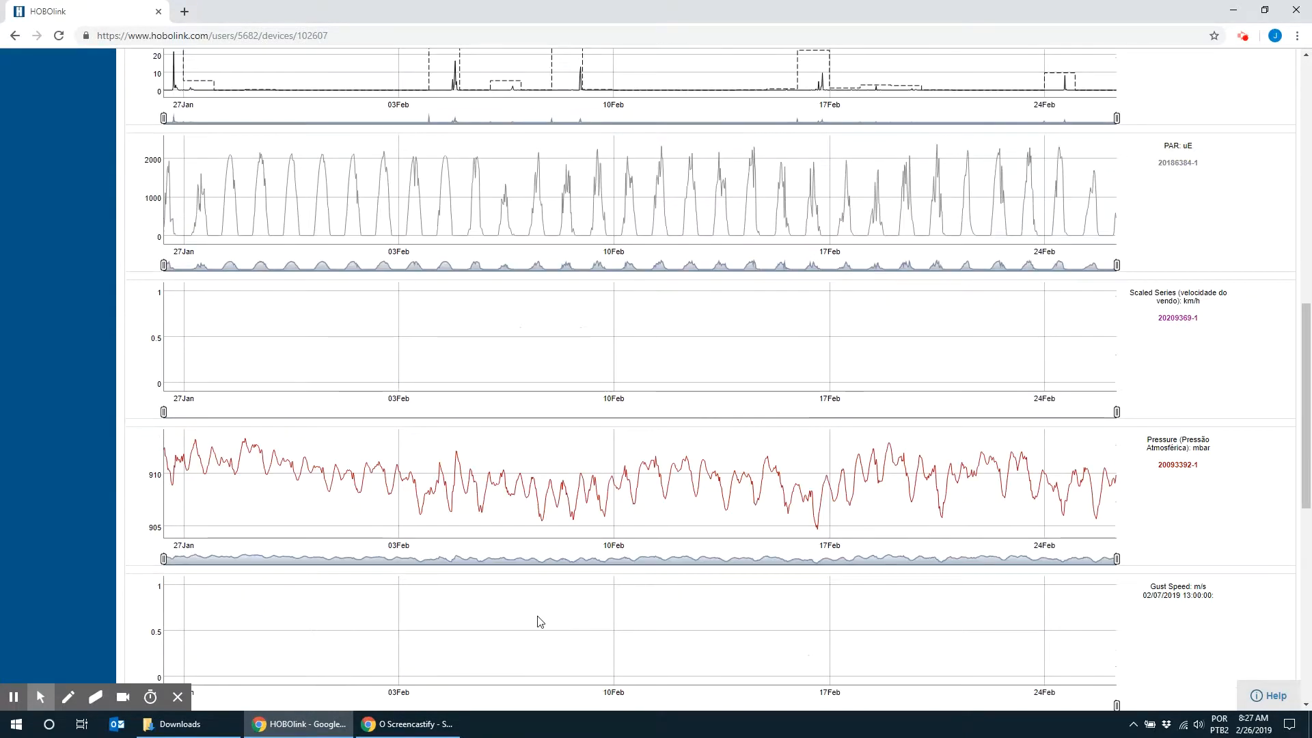
scroll(526, 581, "up", 10)
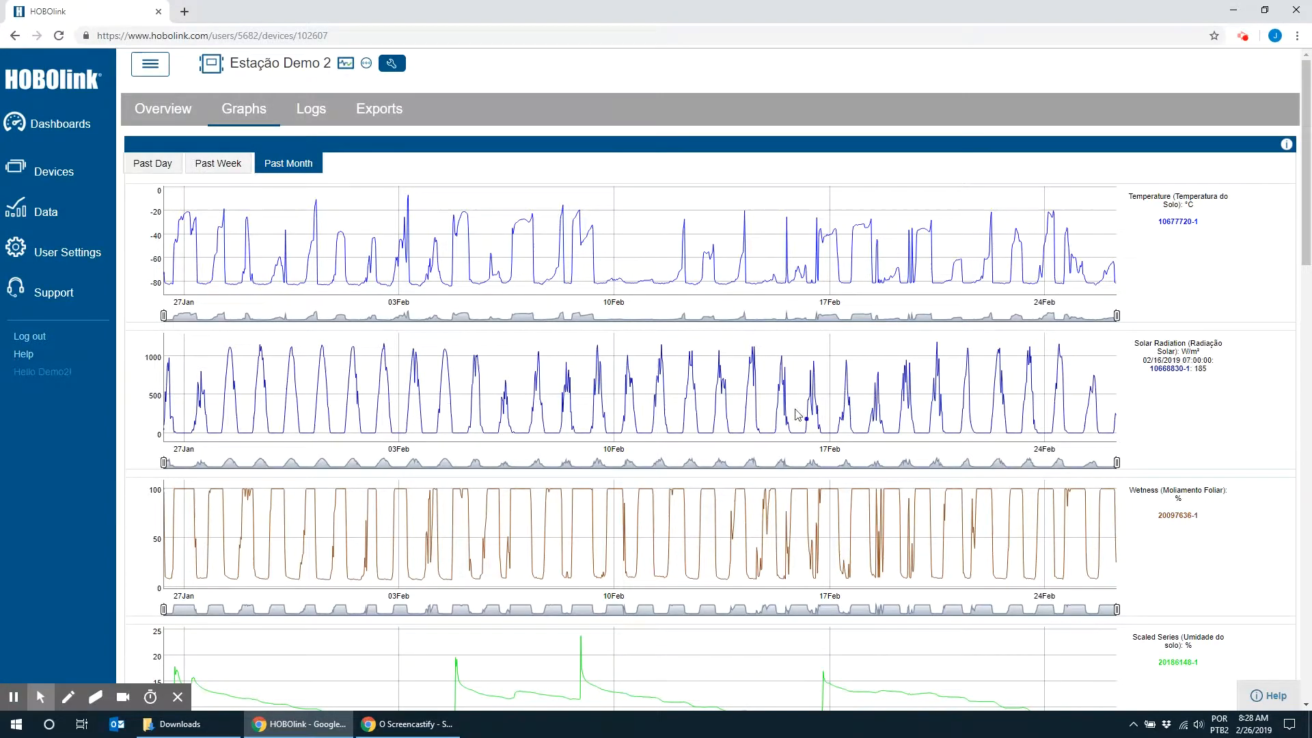
scroll(779, 433, "down", 11)
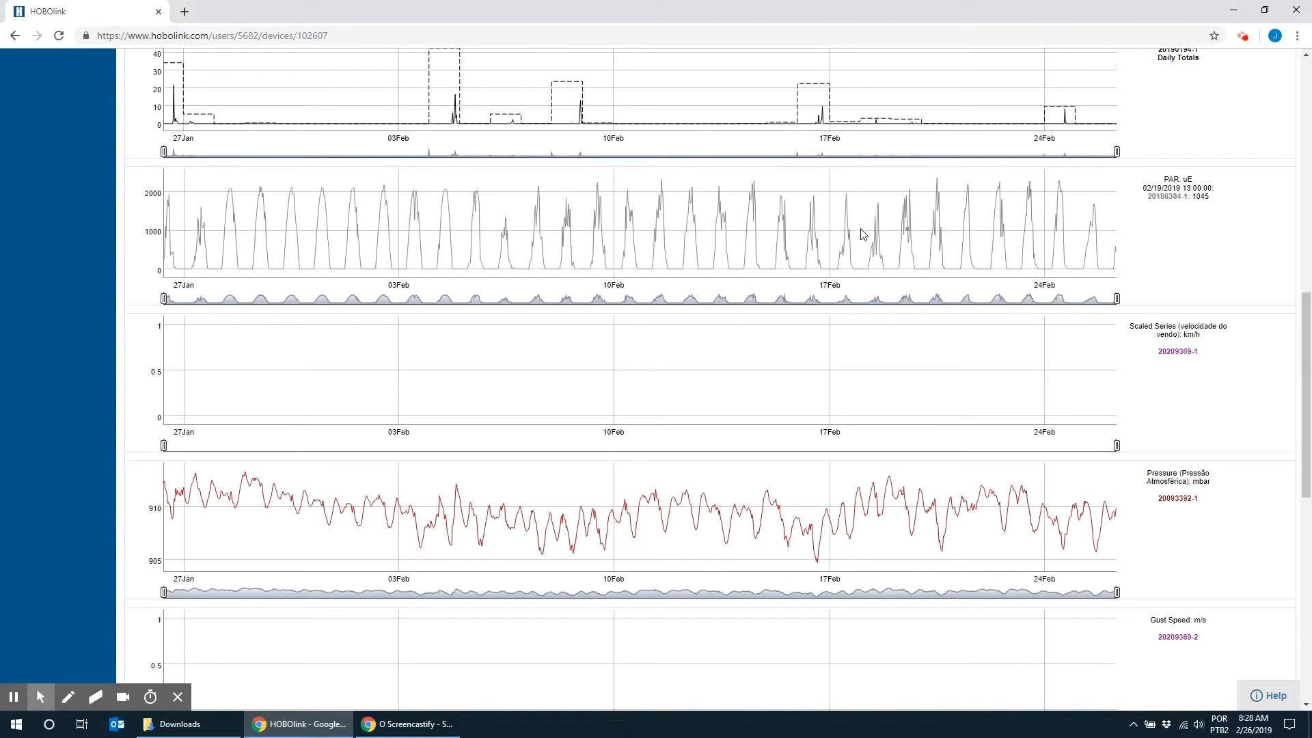
scroll(508, 253, "up", 11)
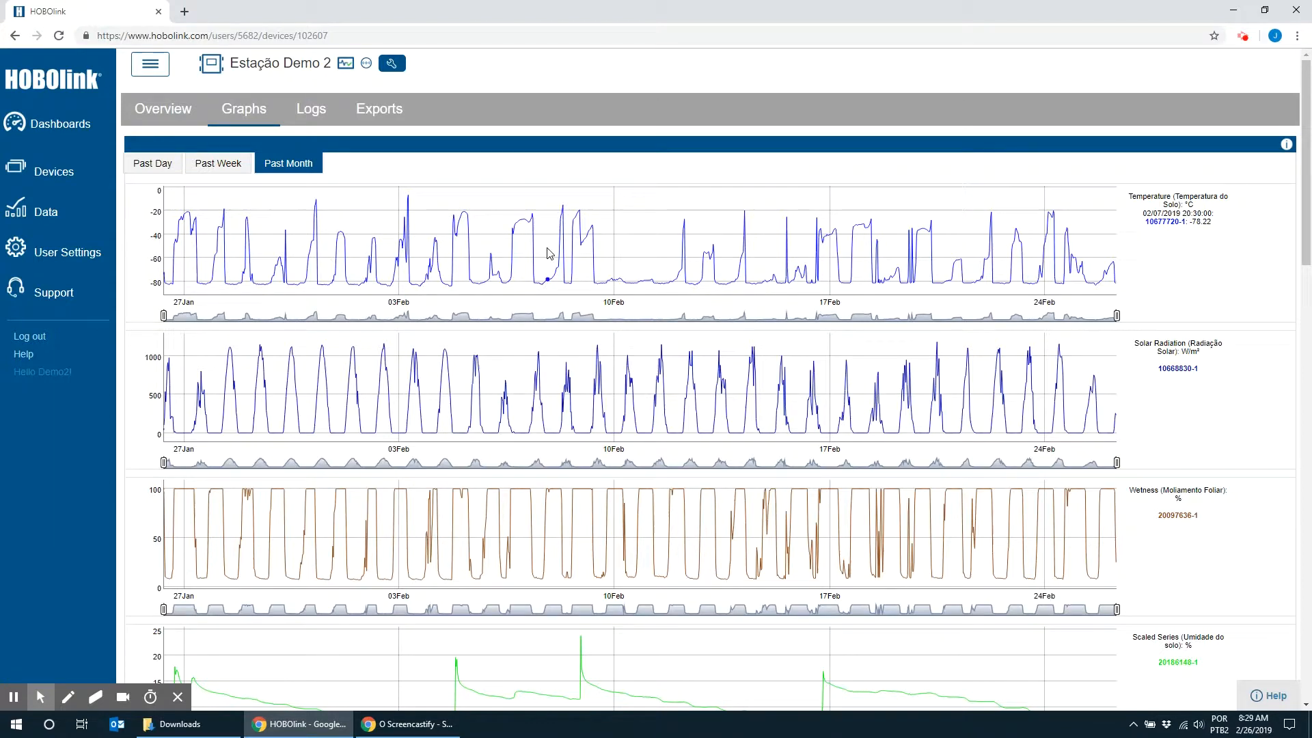
scroll(329, 342, "down", 2)
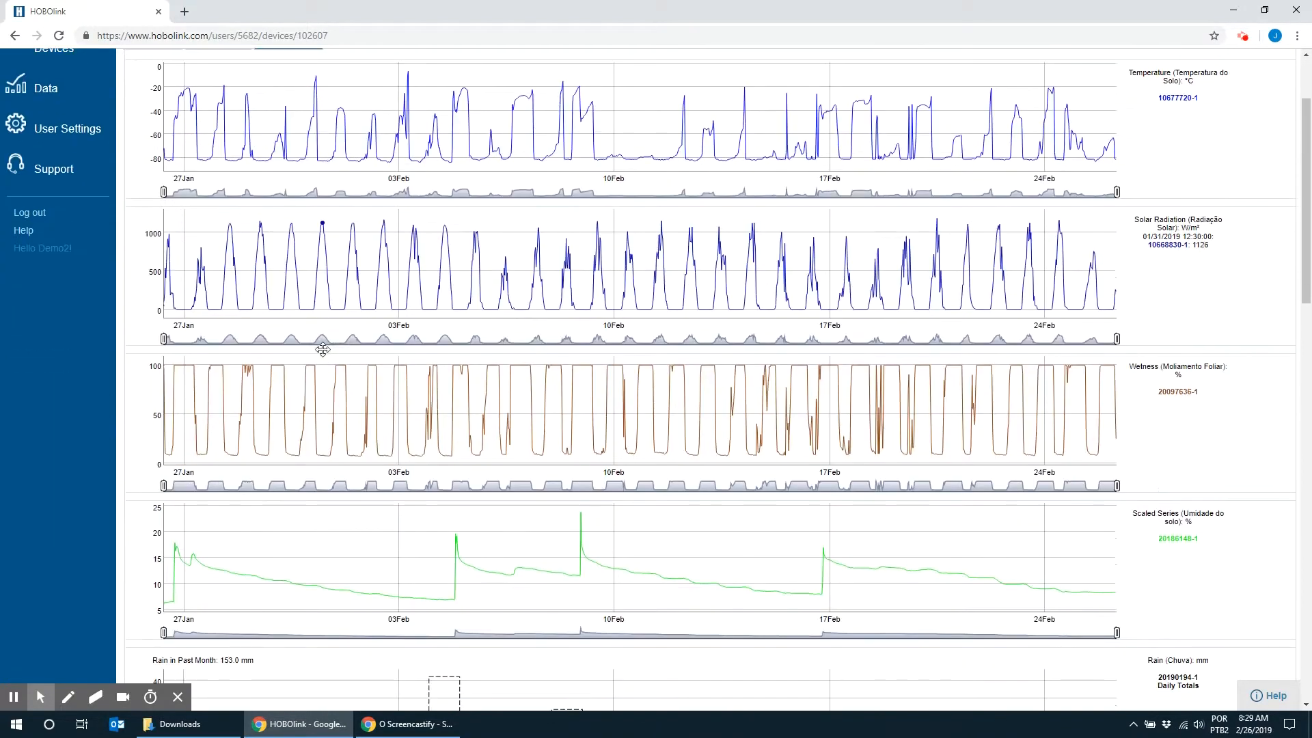
scroll(328, 351, "up", 1)
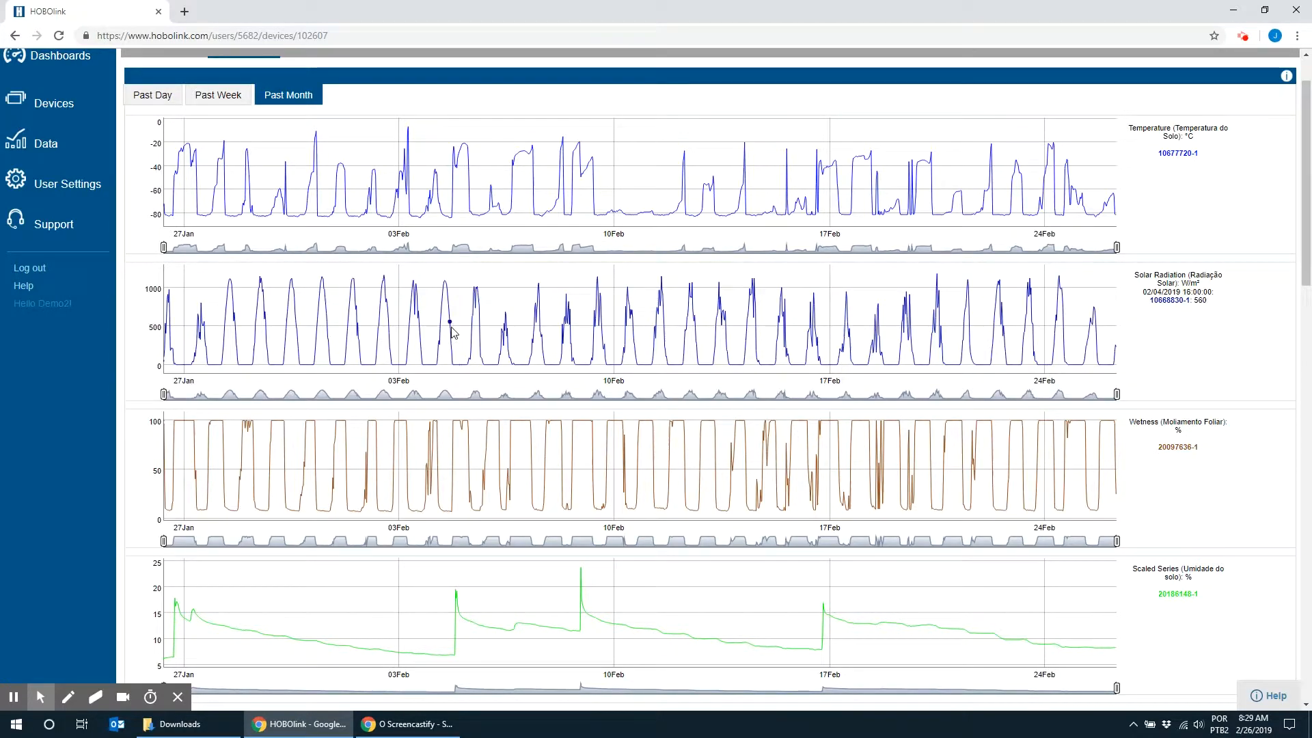
scroll(634, 334, "up", 1)
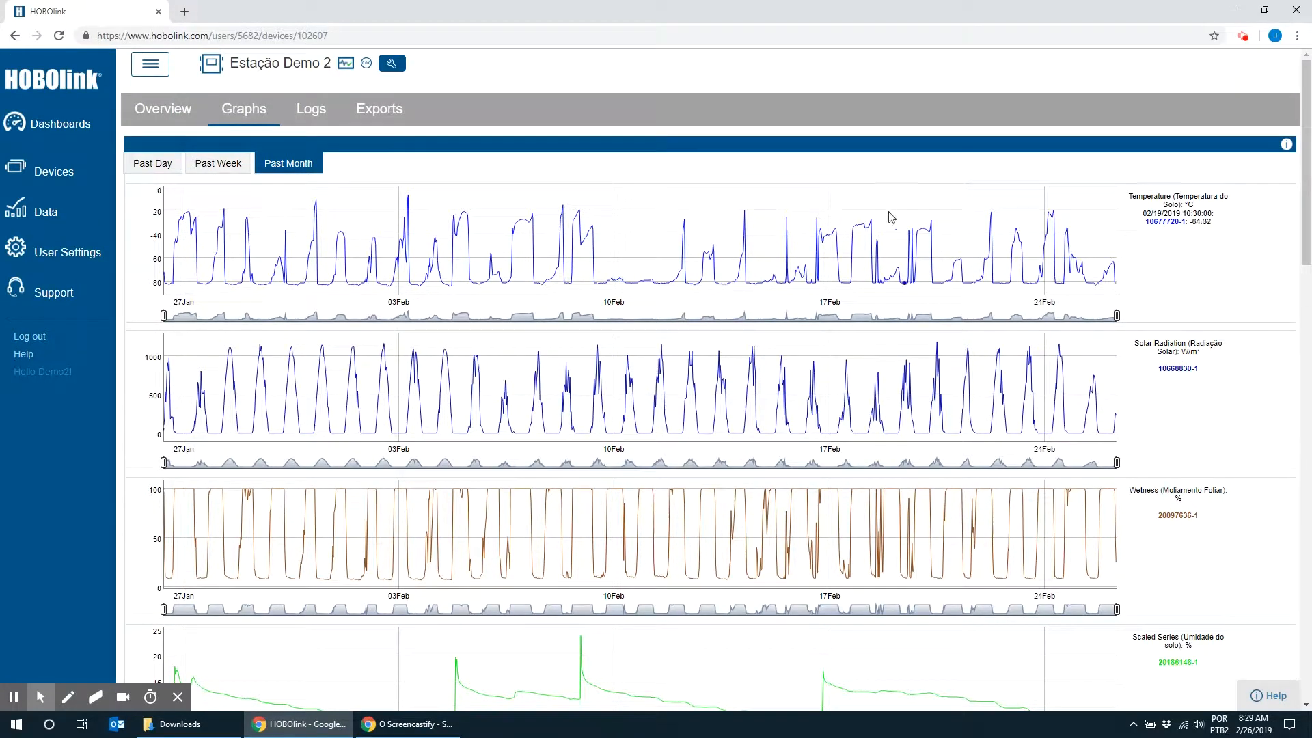
left_click(226, 165)
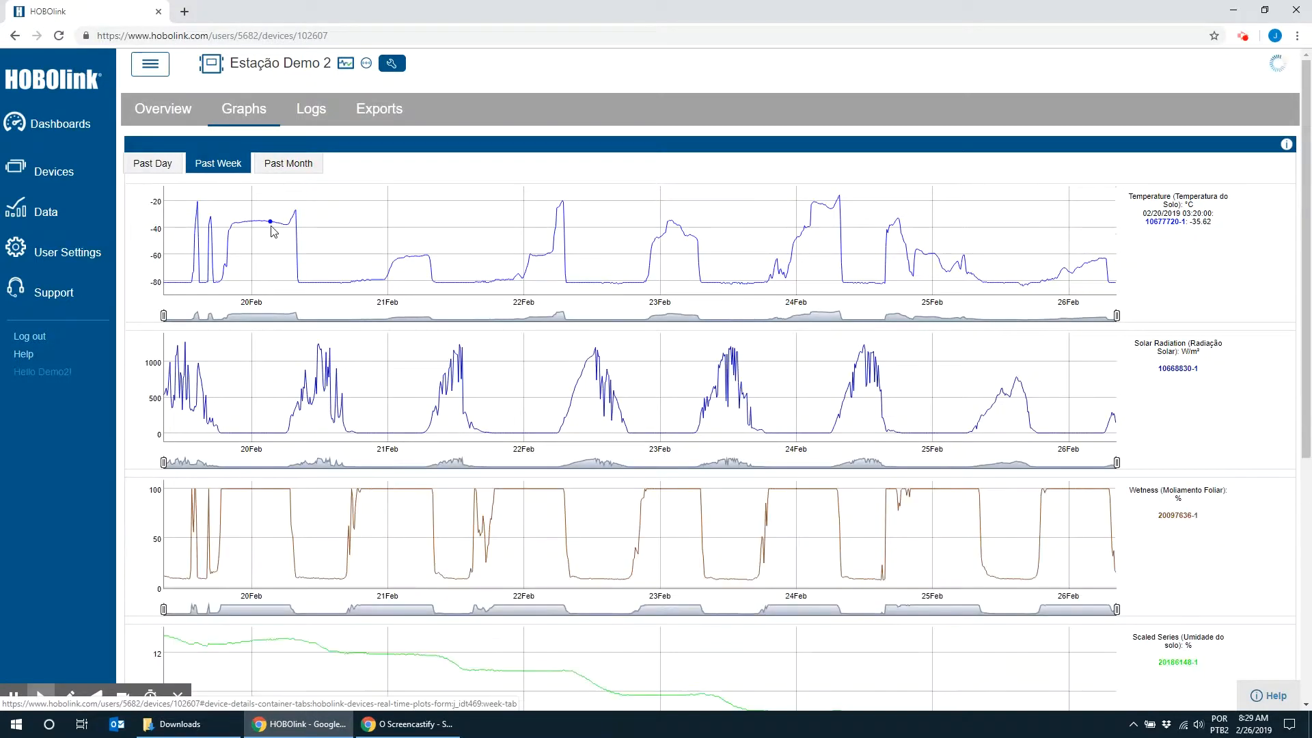
Review the station's connection, configuration and alarm logs, and its list of data exports.
left_click(309, 111)
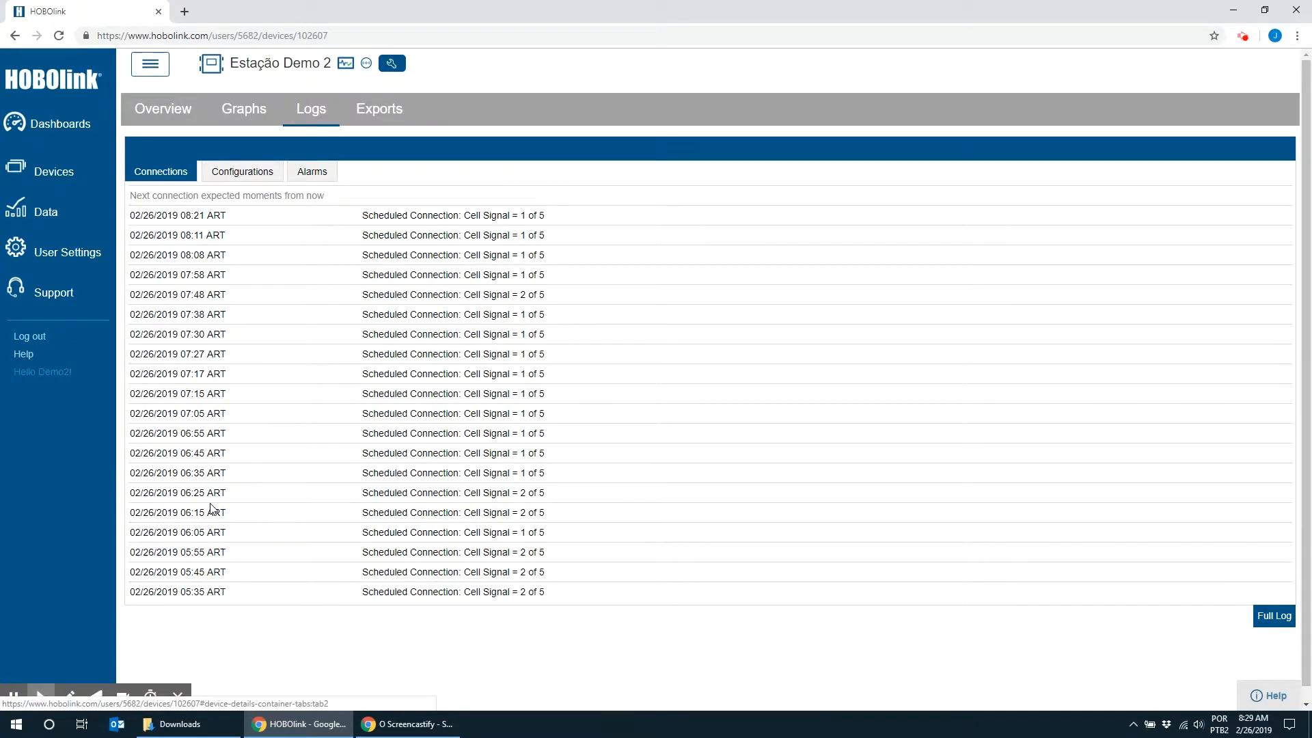
scroll(316, 472, "down", 1)
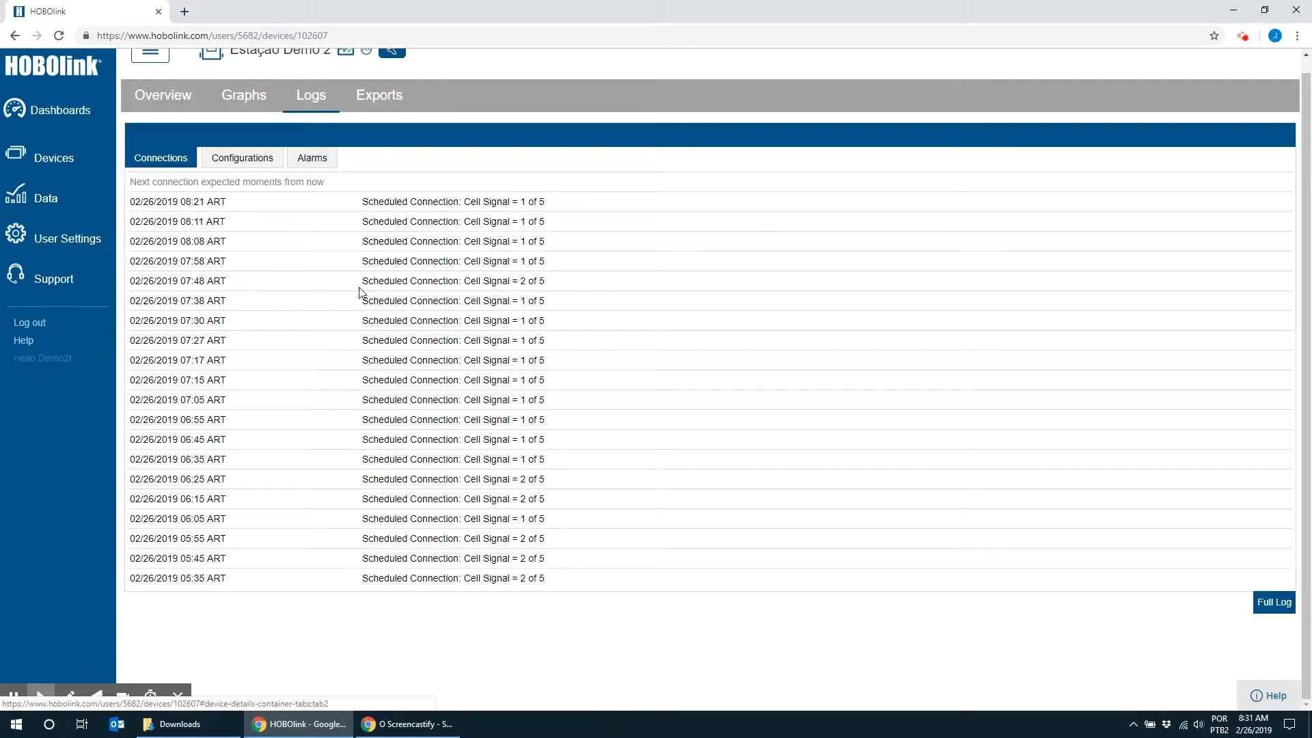
left_click(257, 171)
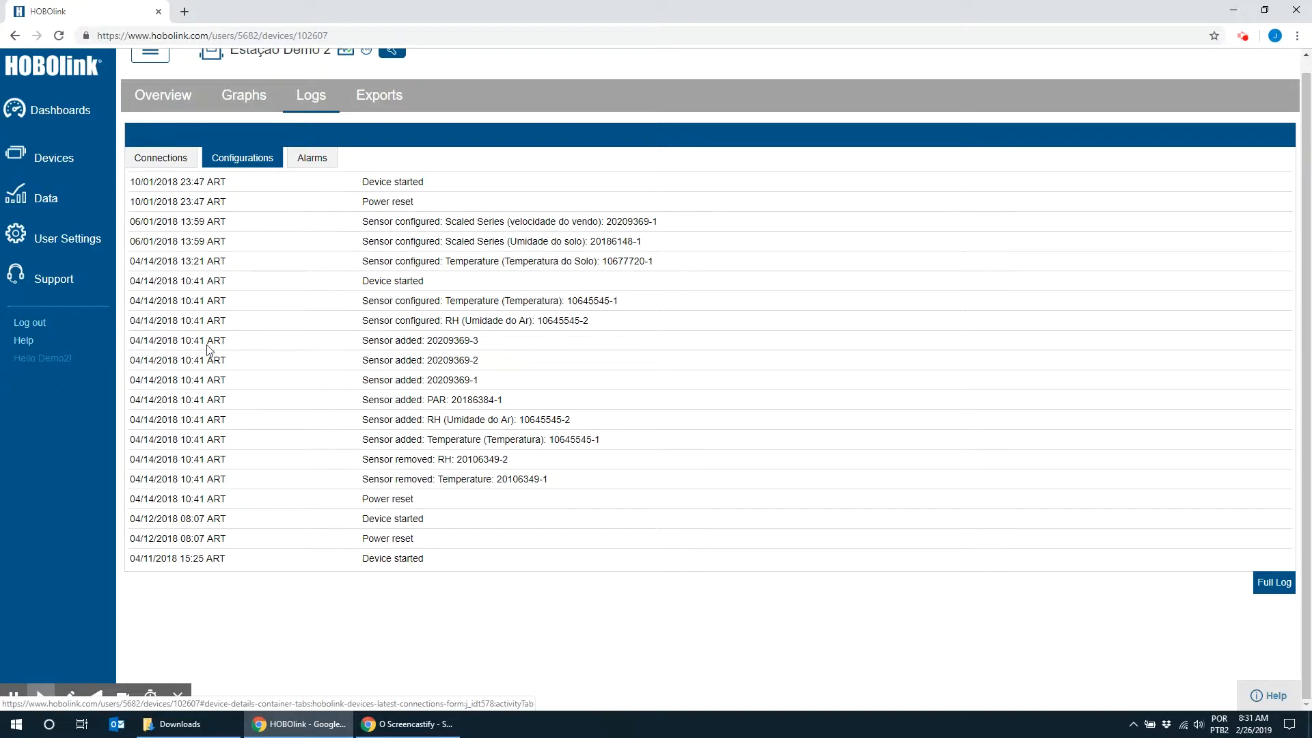
left_click(317, 161)
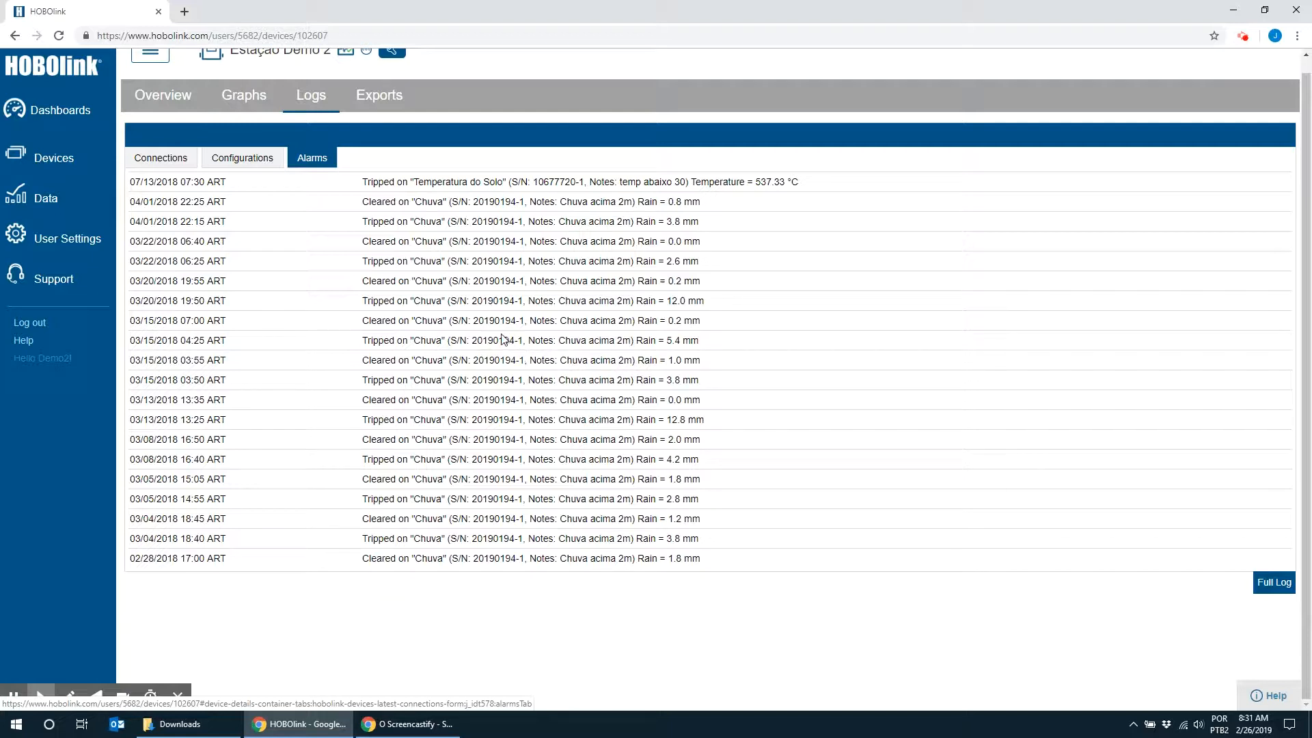
left_click(380, 102)
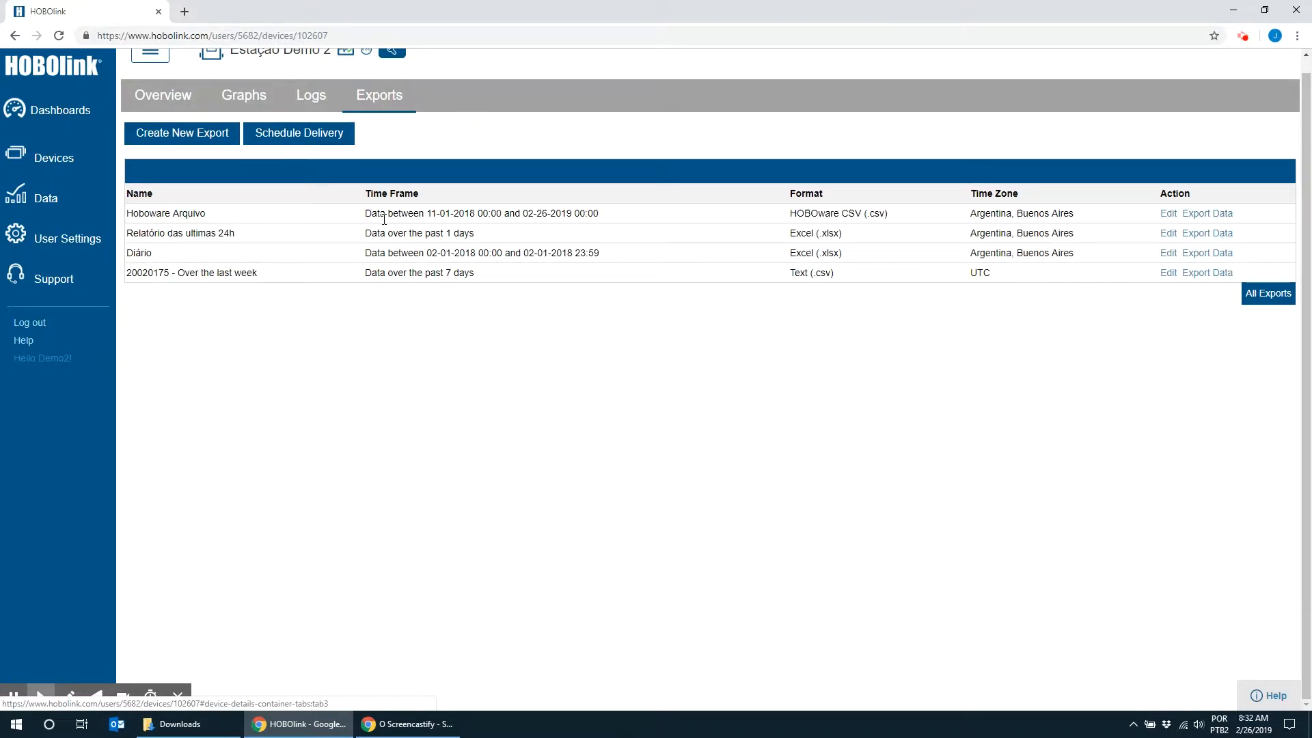
scroll(383, 219, "up", 1)
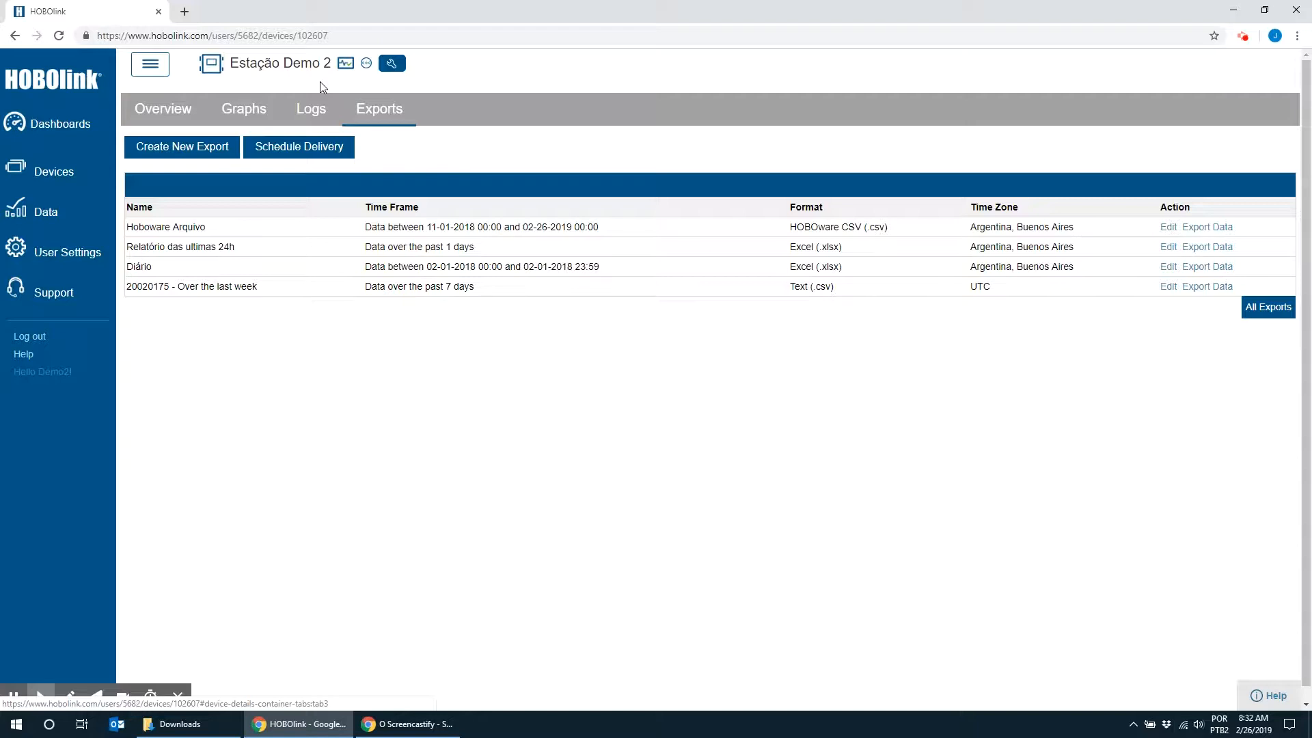
Open the station's general configuration to view its nickname and time zone, and view the readout configuration's connection interval settings.
left_click(392, 66)
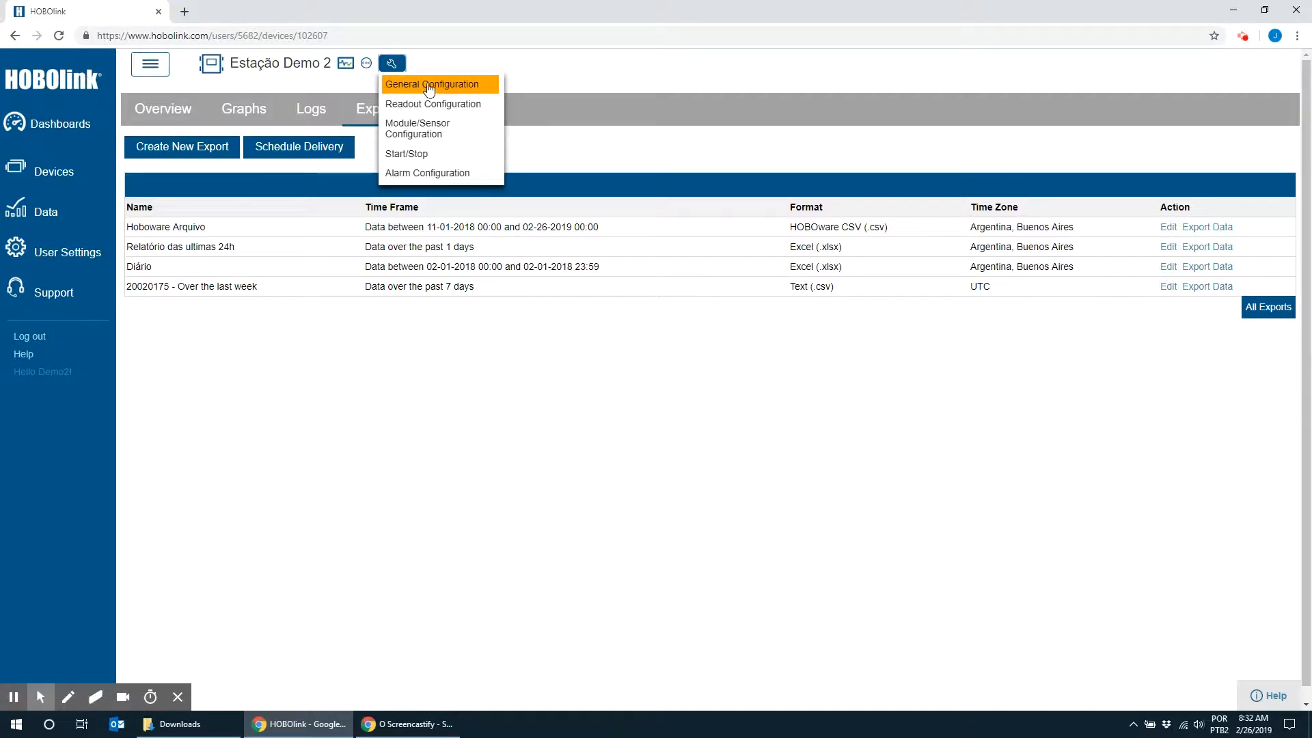
left_click(449, 87)
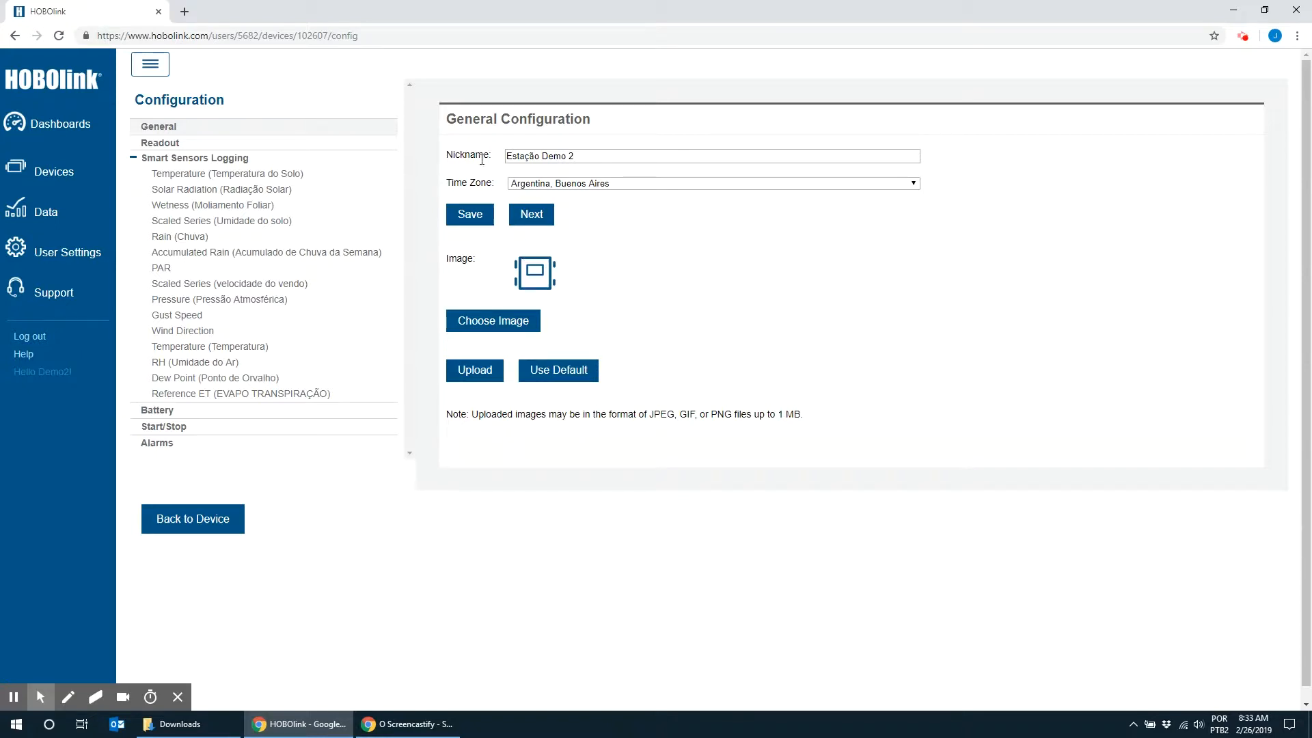
left_click(174, 126)
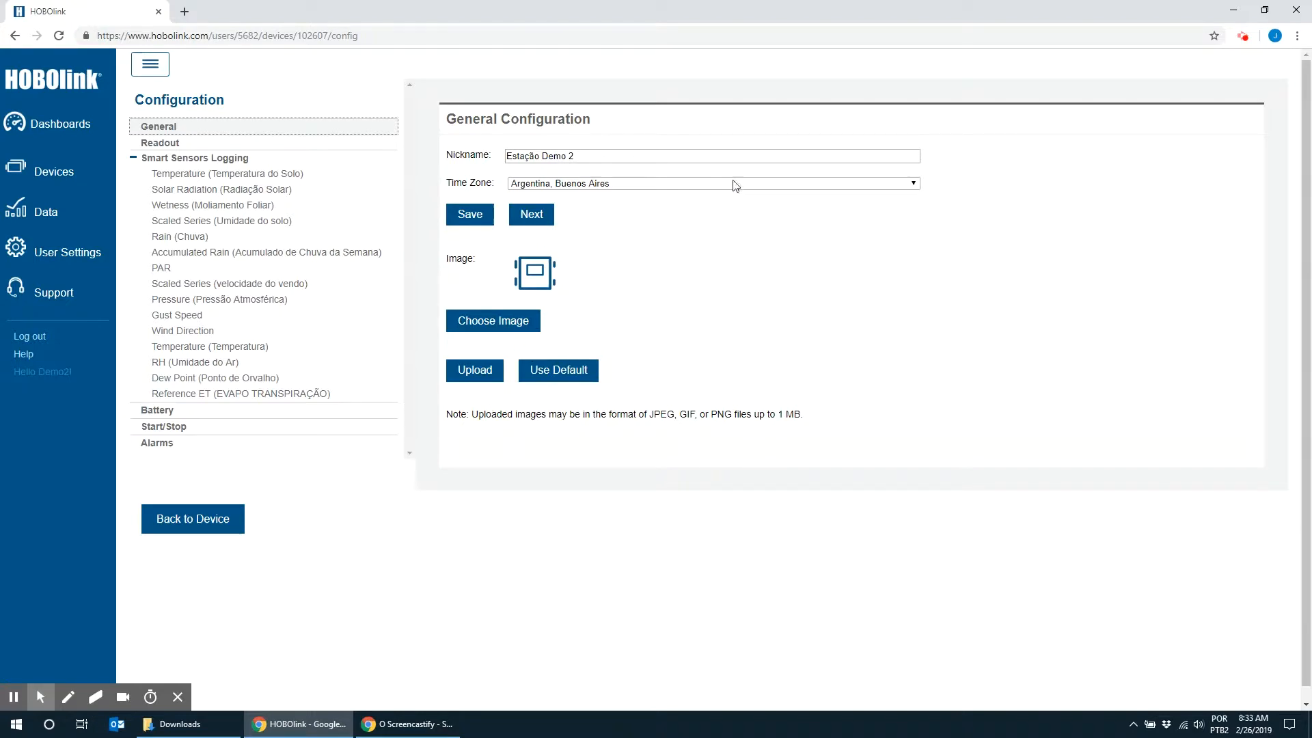
left_click(171, 147)
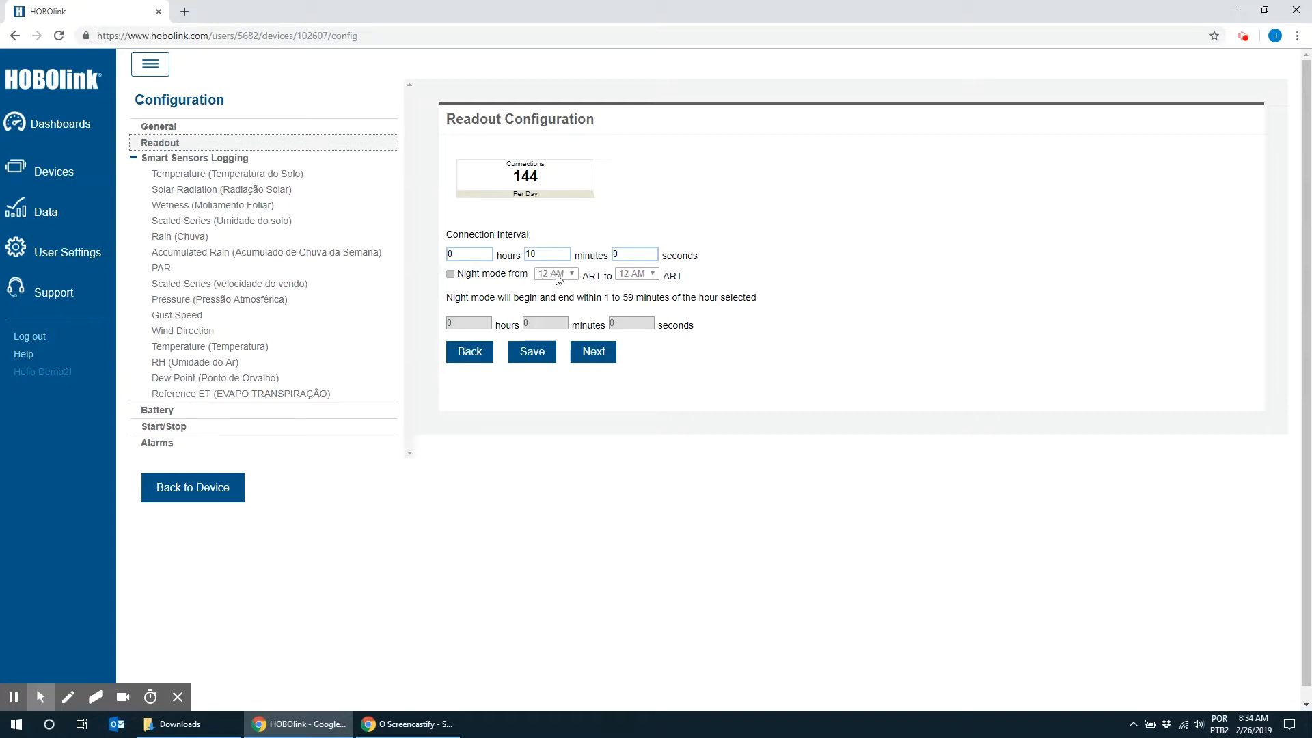
In the smart sensors logging configuration, try a sampling interval of 1 minute, reset it to 0 and disable sampling.
left_click(208, 161)
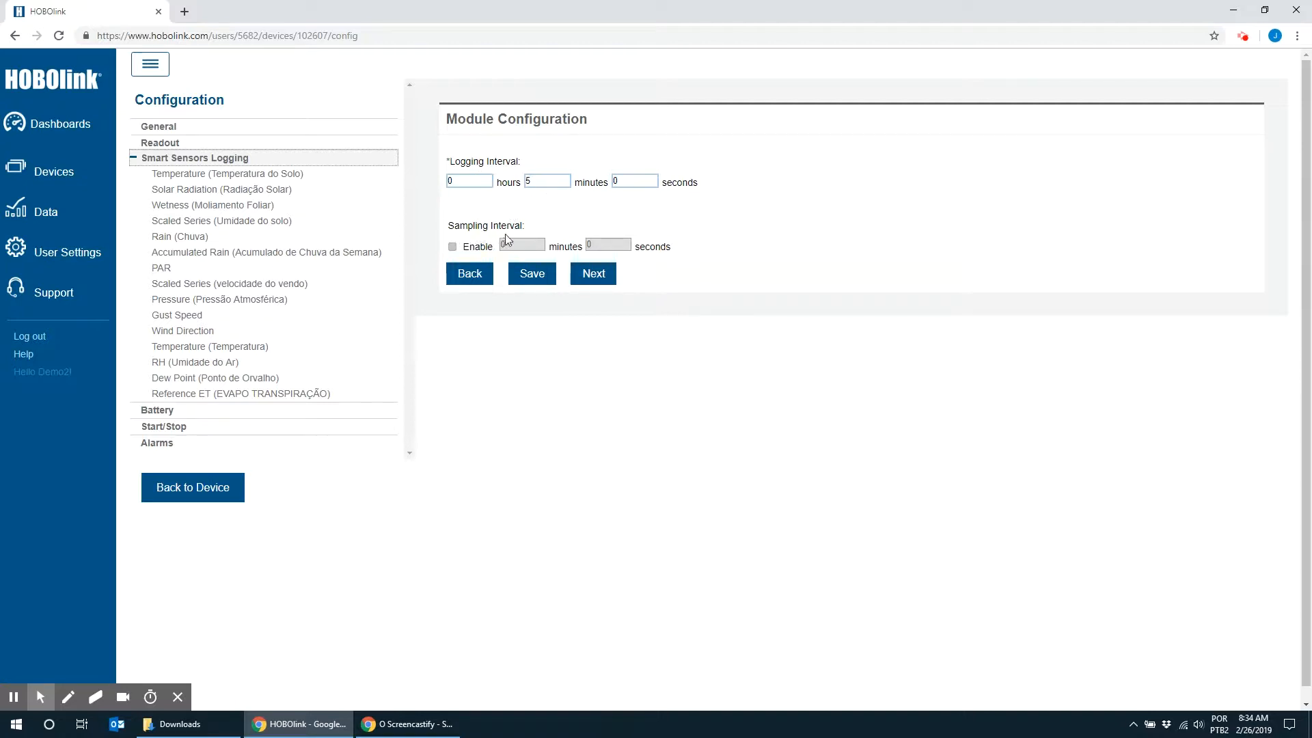
left_click(453, 247)
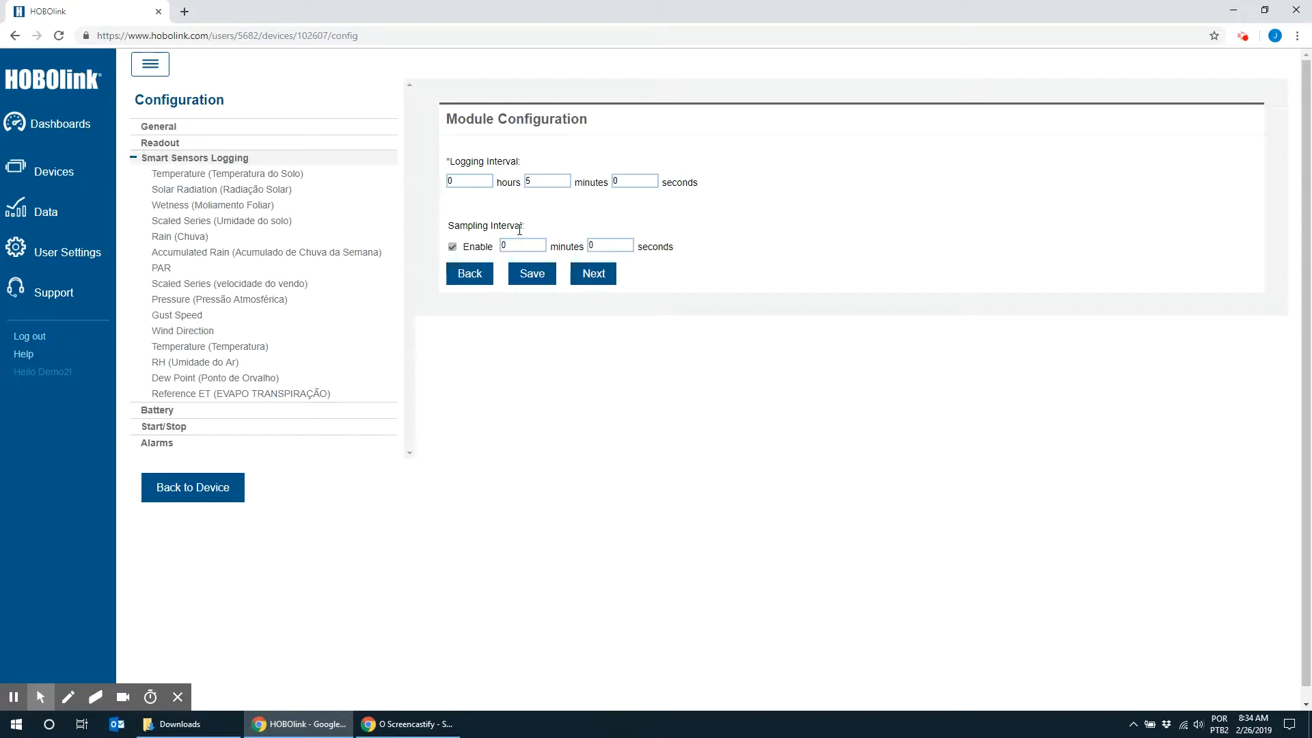
left_click_drag(520, 250, 490, 246)
type("1")
left_click_drag(513, 246, 489, 243)
type("0")
left_click(453, 247)
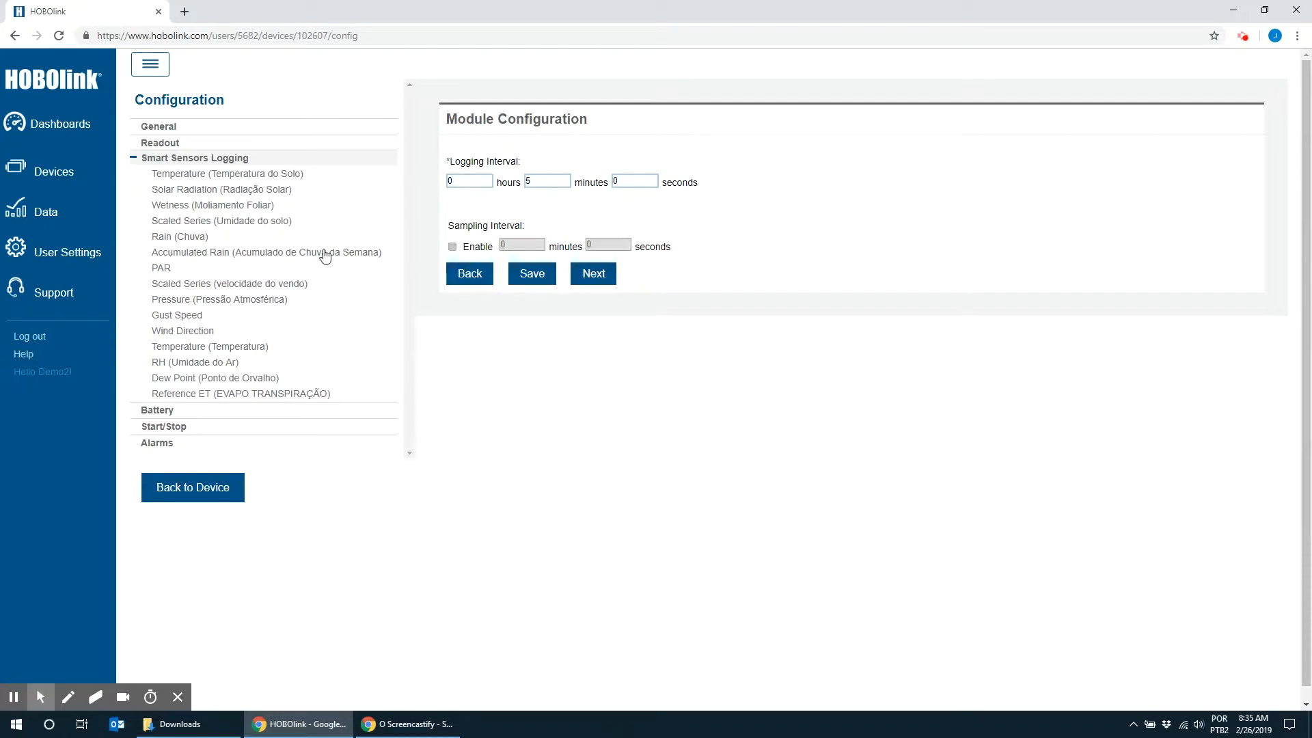
View the sensor configurations for soil temperature, solar radiation, leaf wetness, soil moisture and rain.
left_click(212, 179)
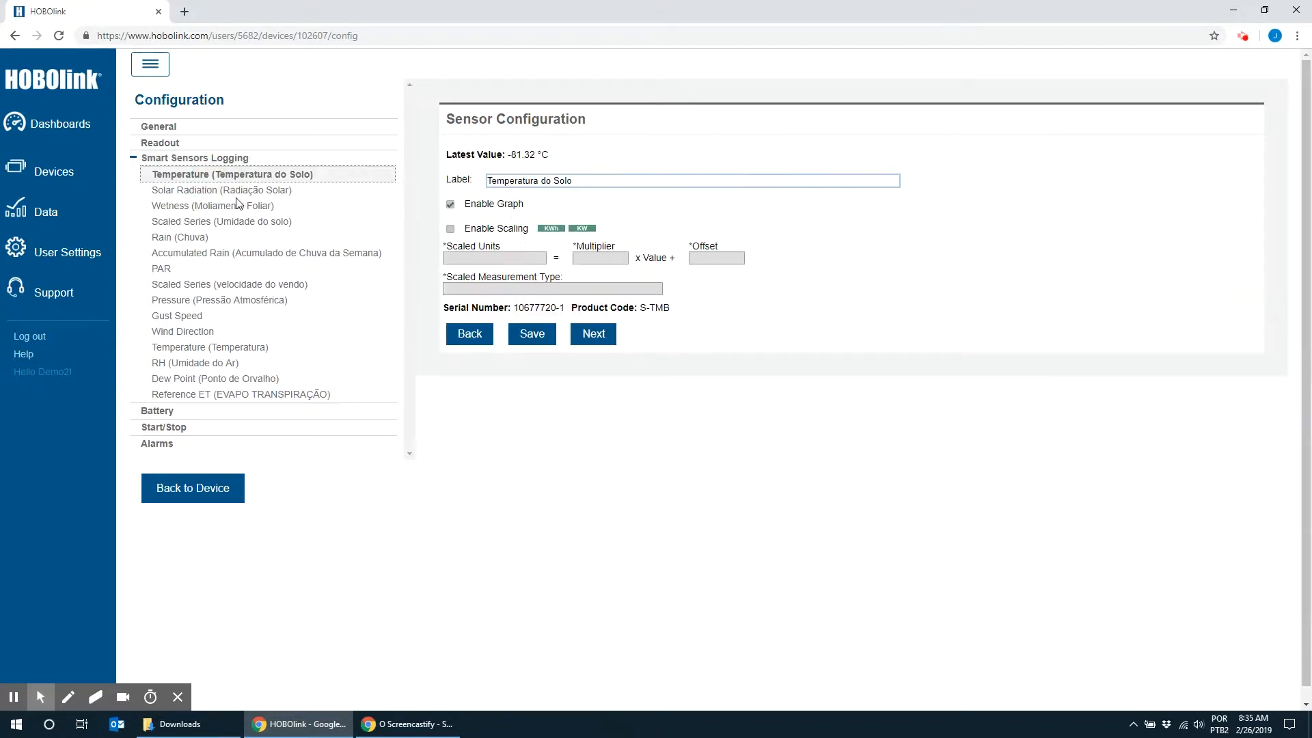
left_click(215, 194)
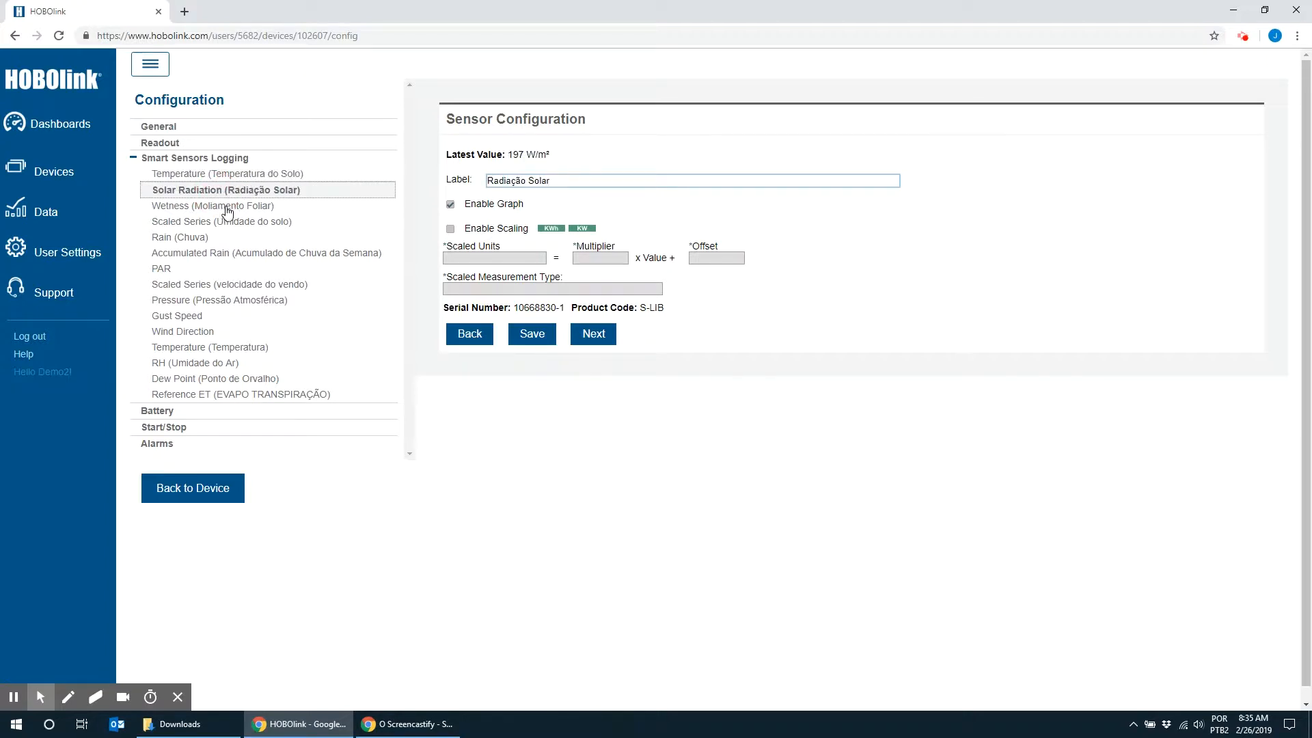
left_click(227, 206)
left_click(220, 224)
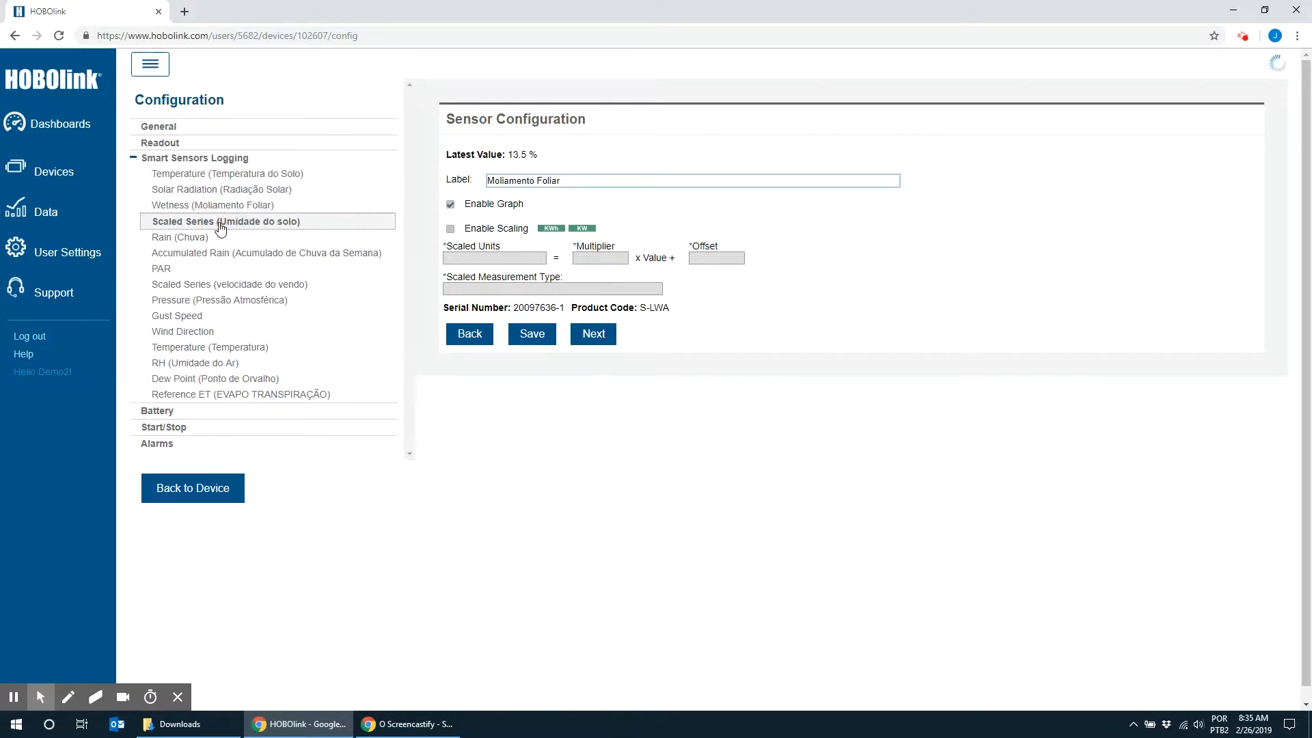
left_click(199, 240)
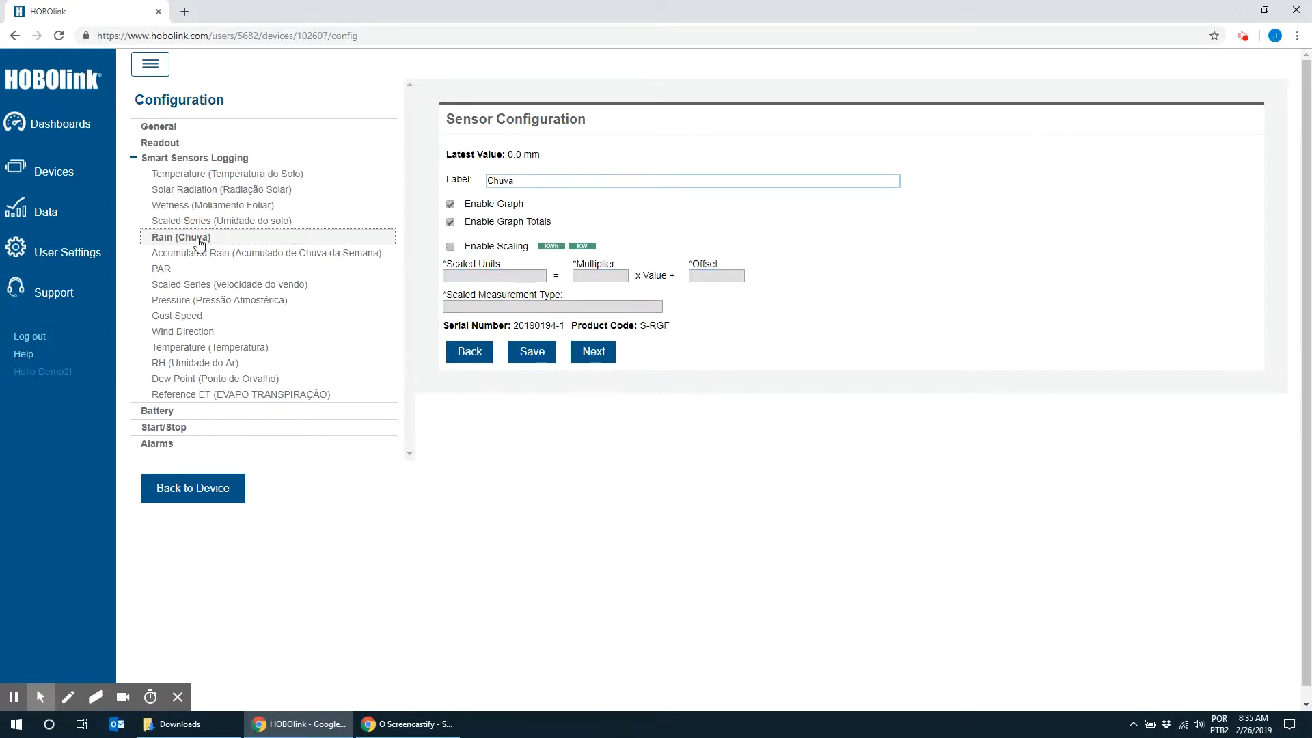
Correct the leaf wetness sensor's label to "Molhamento Foliar" and save its configuration.
left_click(205, 205)
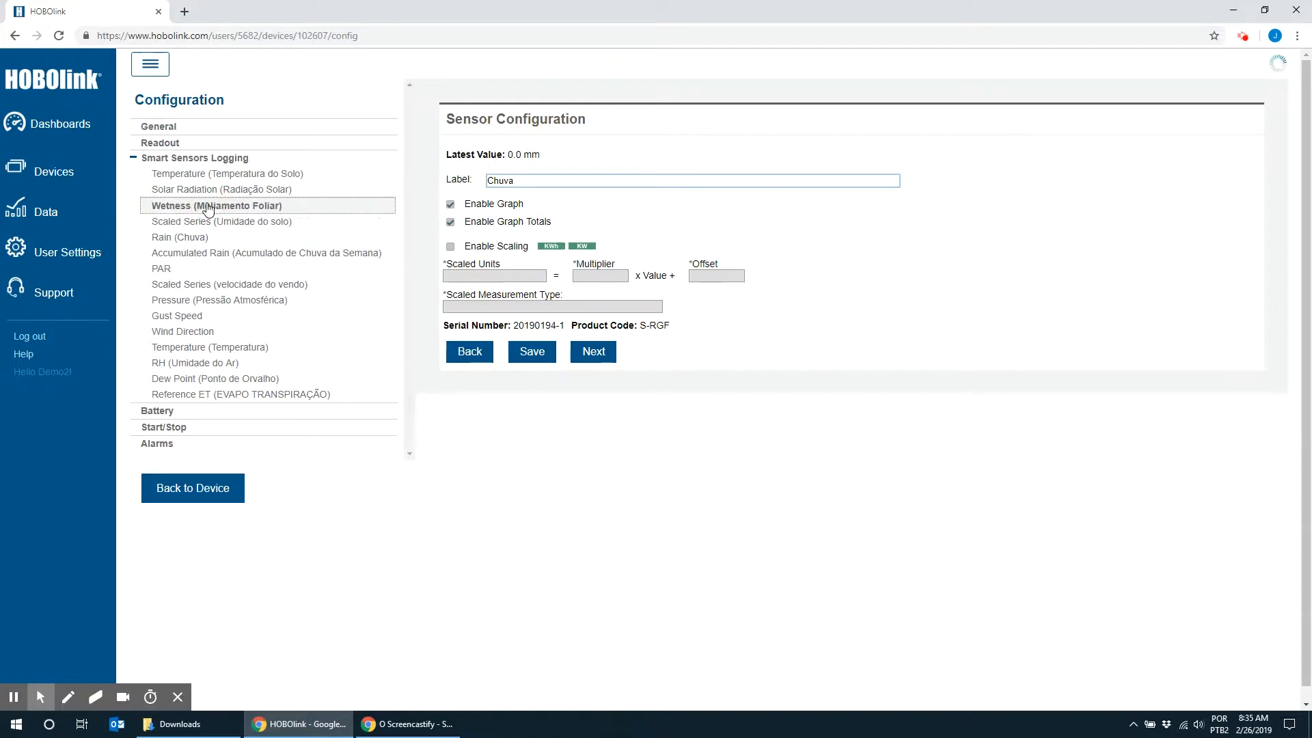
left_click(507, 182)
key("BackSpace")
type("liamento Foliar")
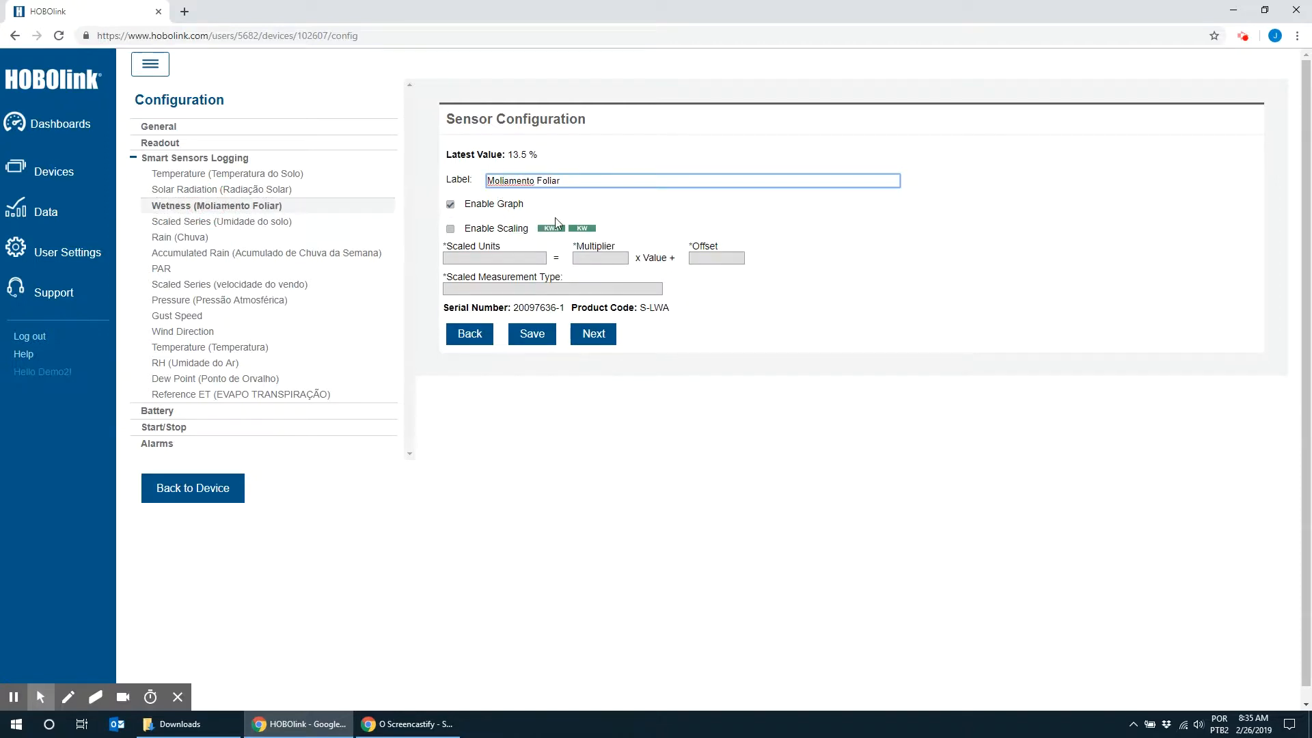
key("BackSpace")
type("h")
left_click(531, 334)
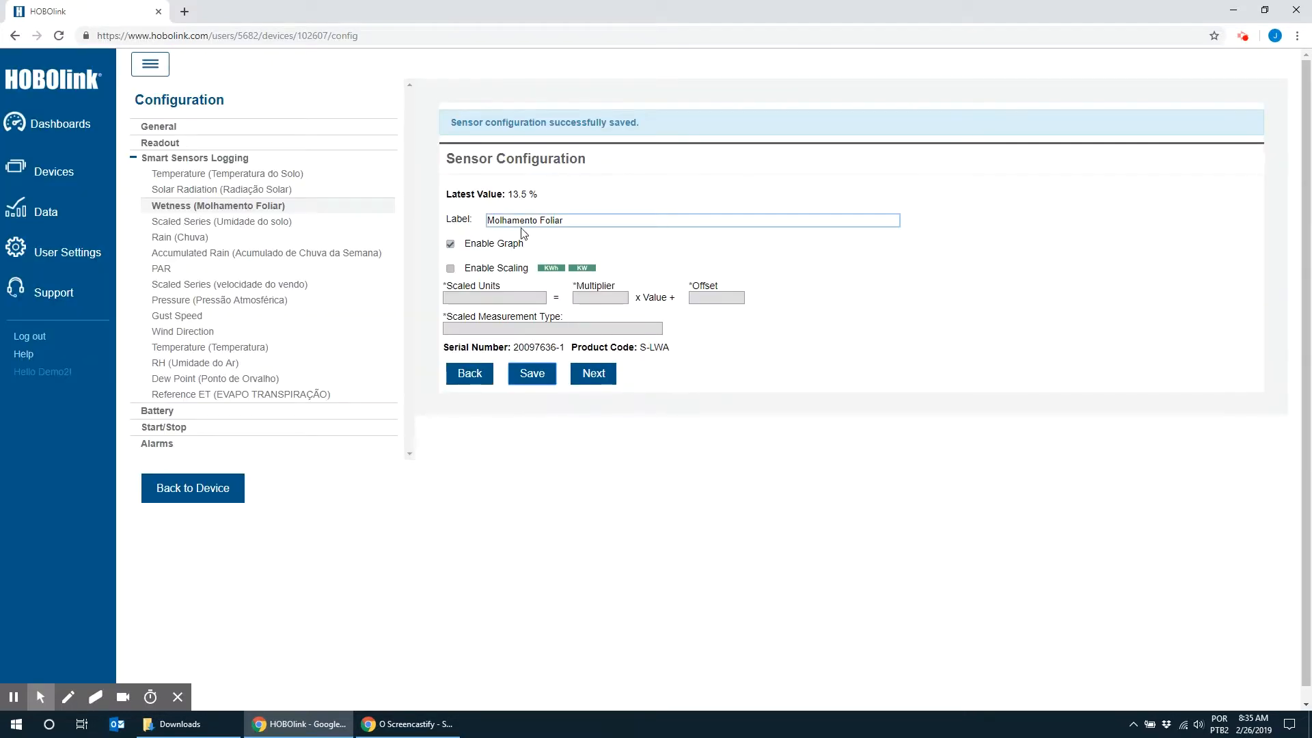
View the sensor configurations for soil moisture, rain, weekly accumulated rain, PAR and scaled wind speed.
left_click(247, 223)
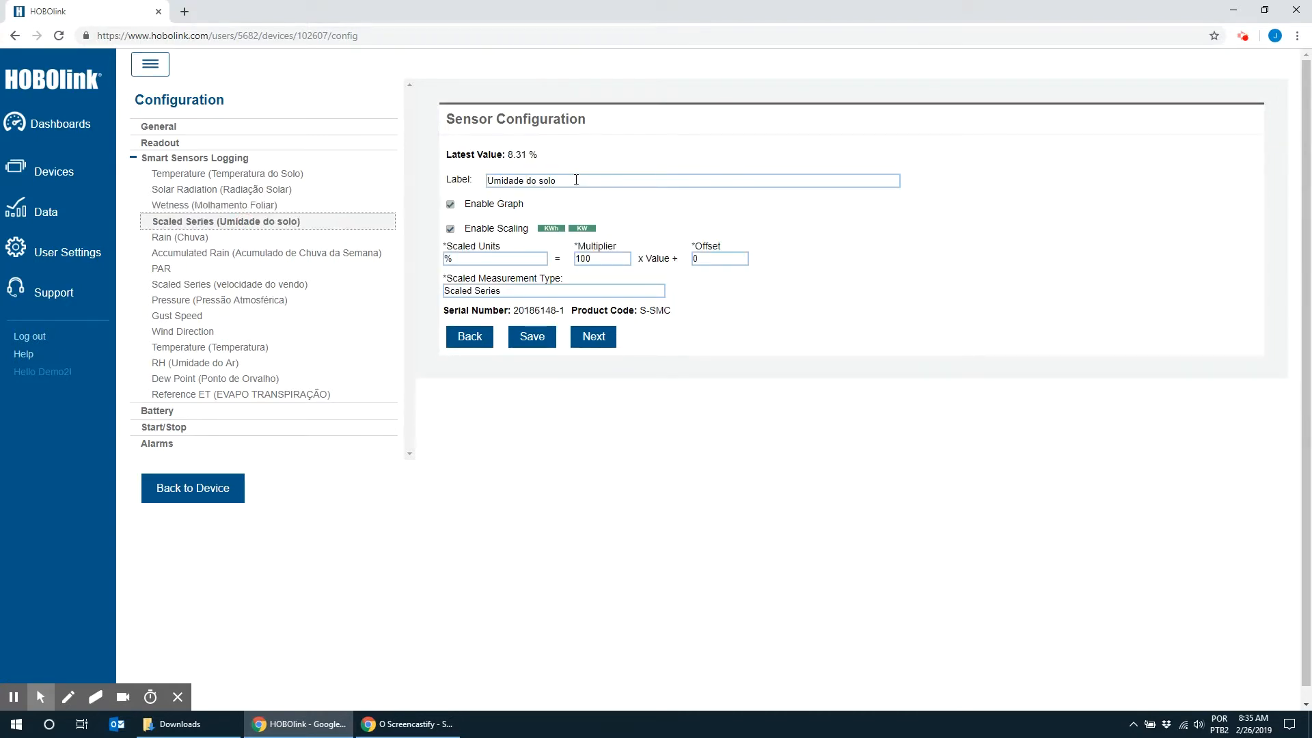
left_click(576, 181)
left_click(194, 241)
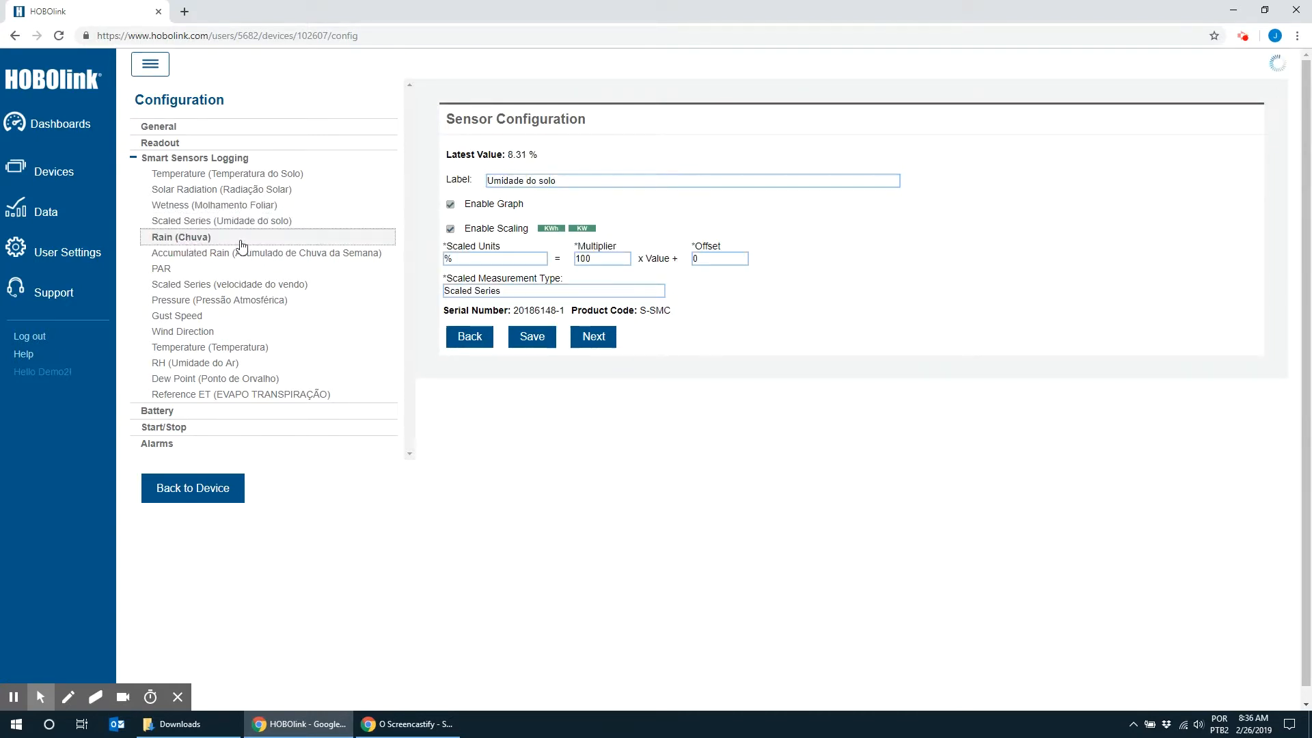
left_click(236, 254)
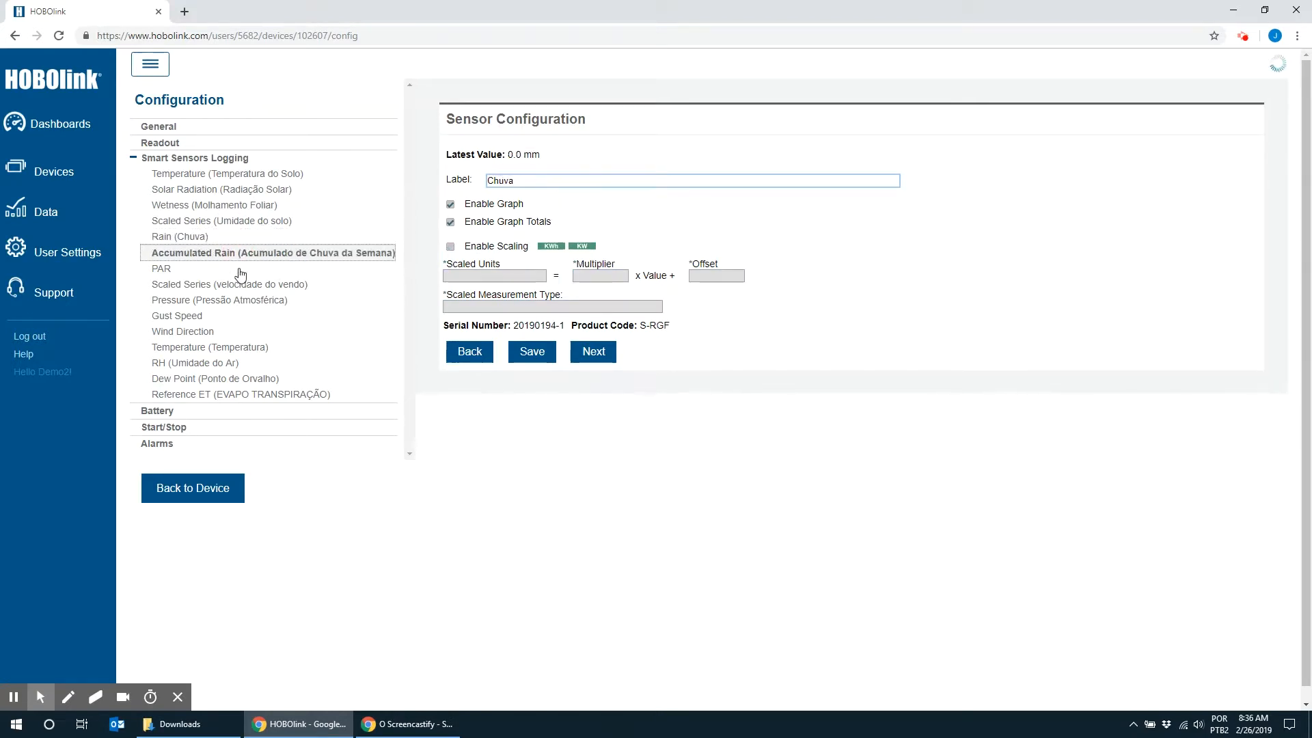
left_click(180, 273)
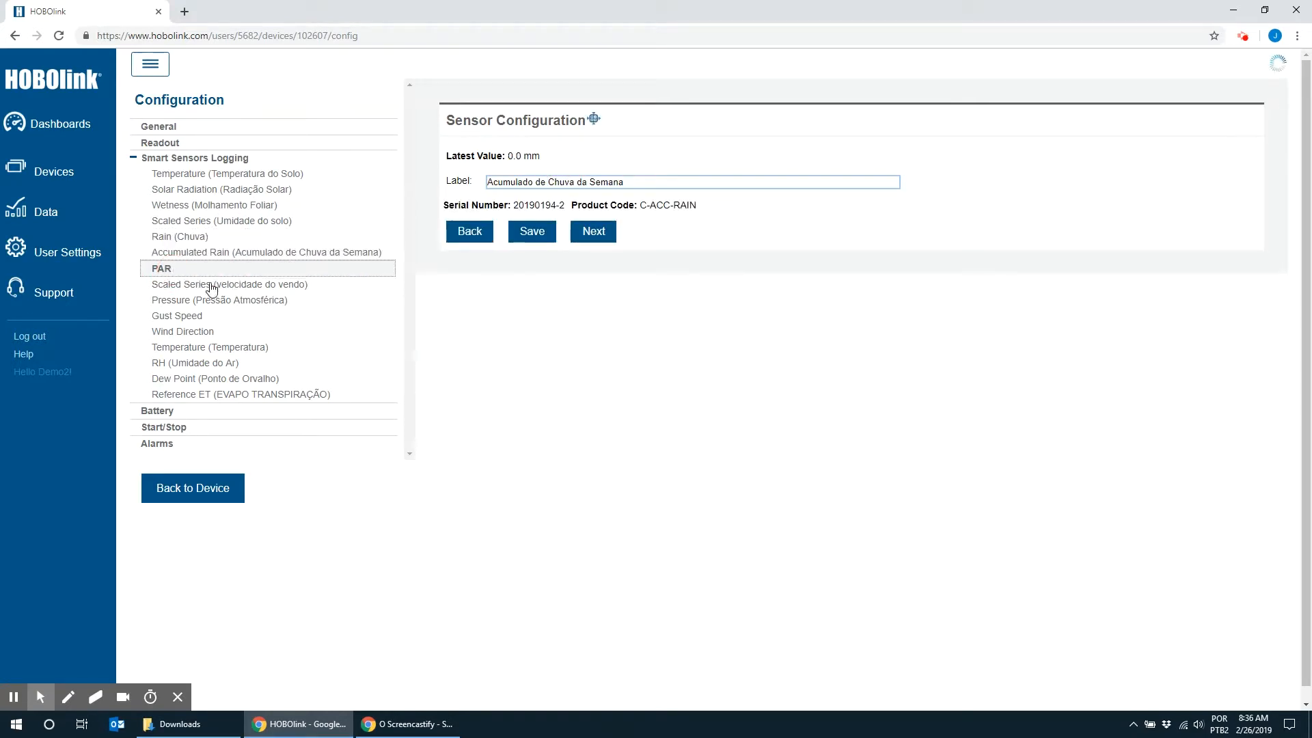
left_click(230, 287)
left_click(229, 253)
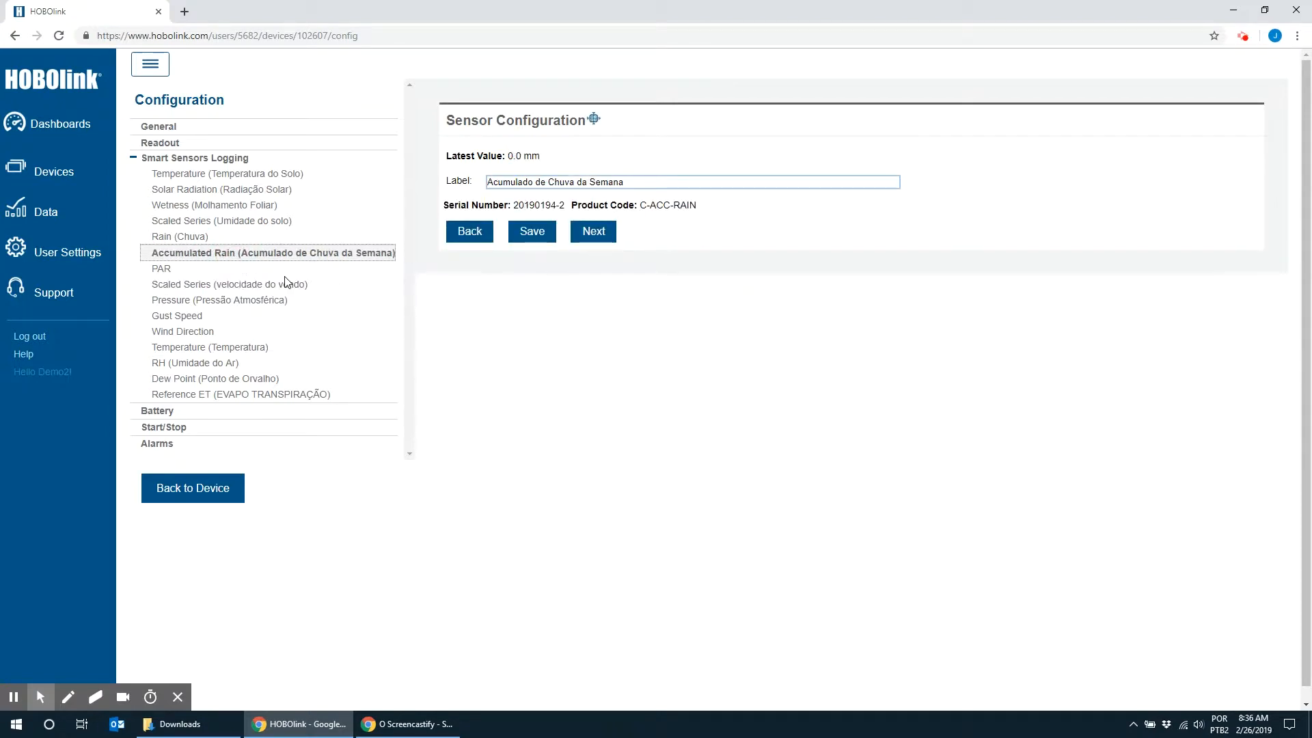
left_click(271, 289)
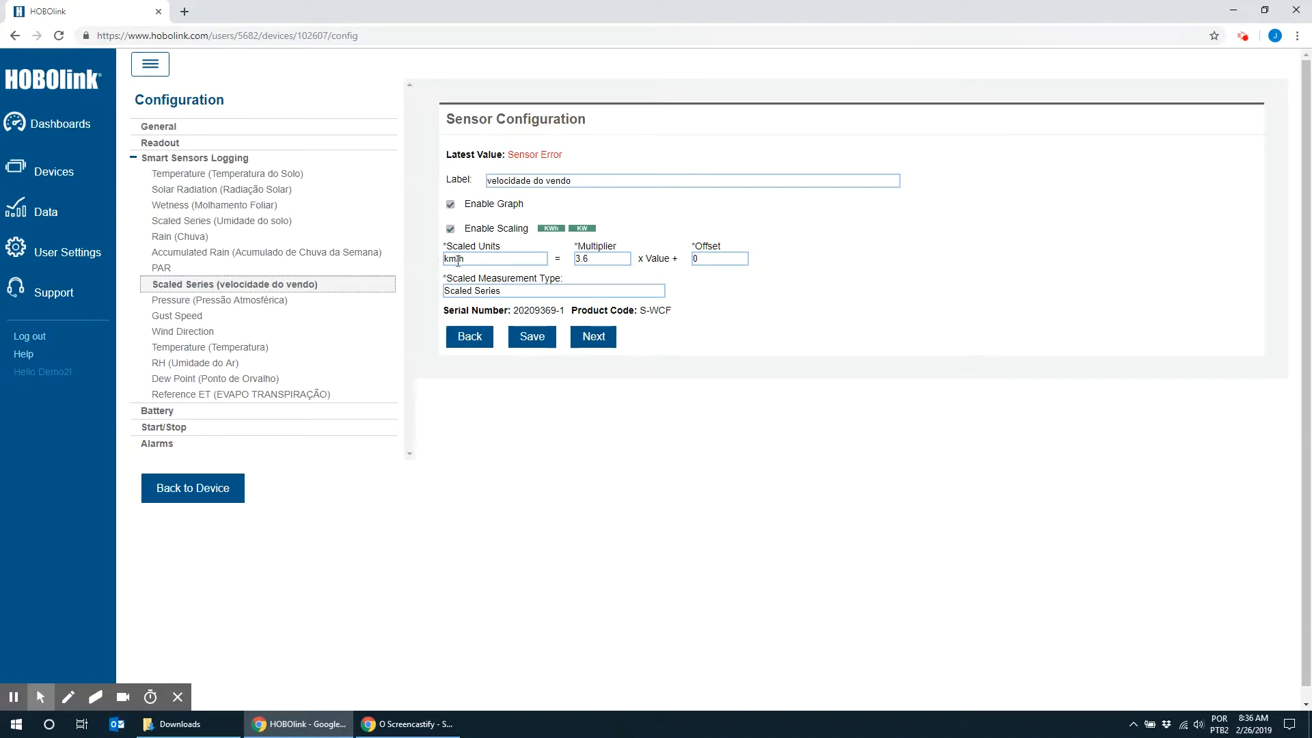
View the sensor configurations for atmospheric pressure, gust speed, wind direction and air temperature.
left_click(218, 301)
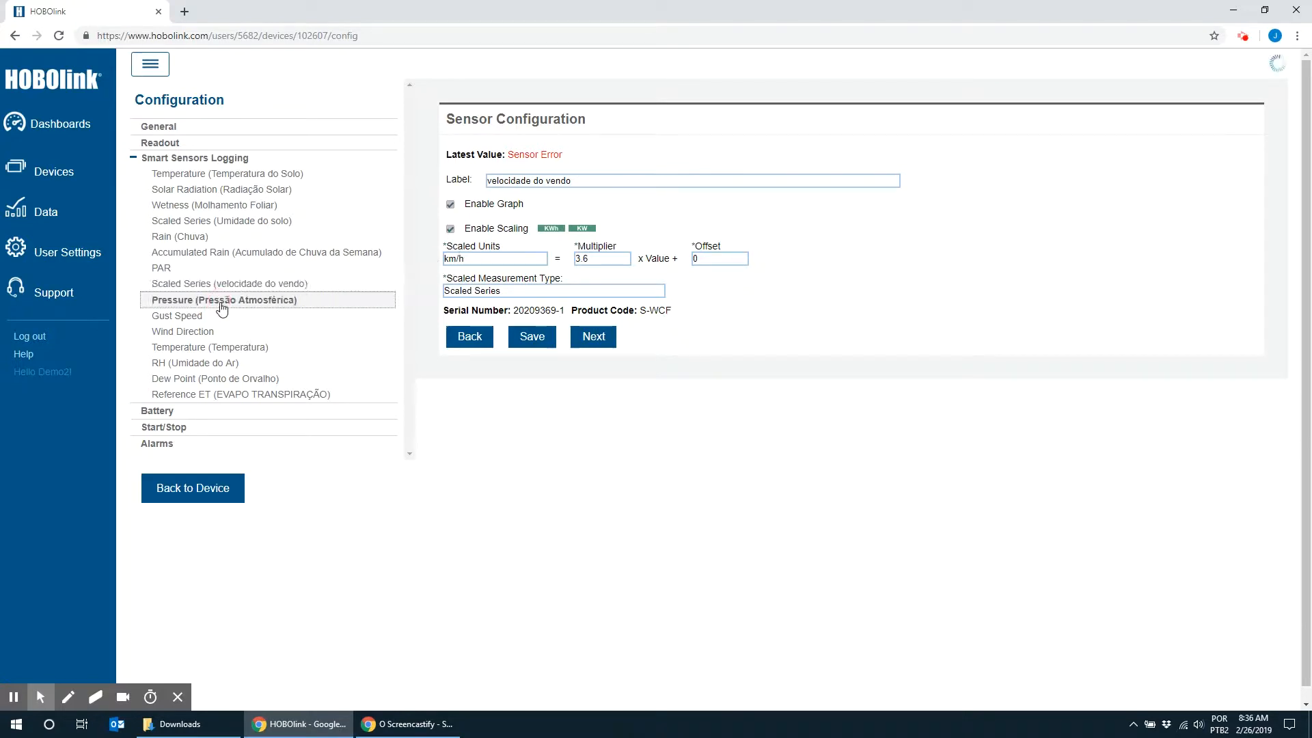
left_click(182, 317)
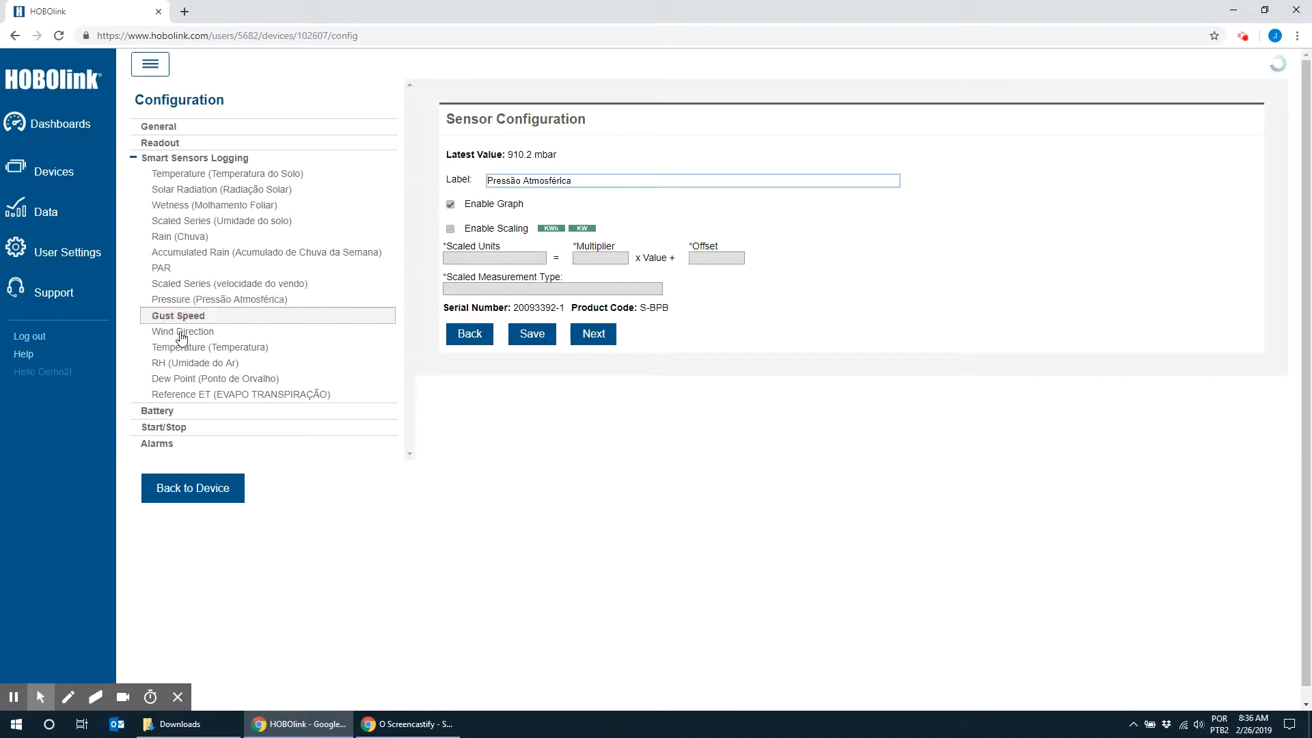
left_click(190, 335)
left_click(210, 347)
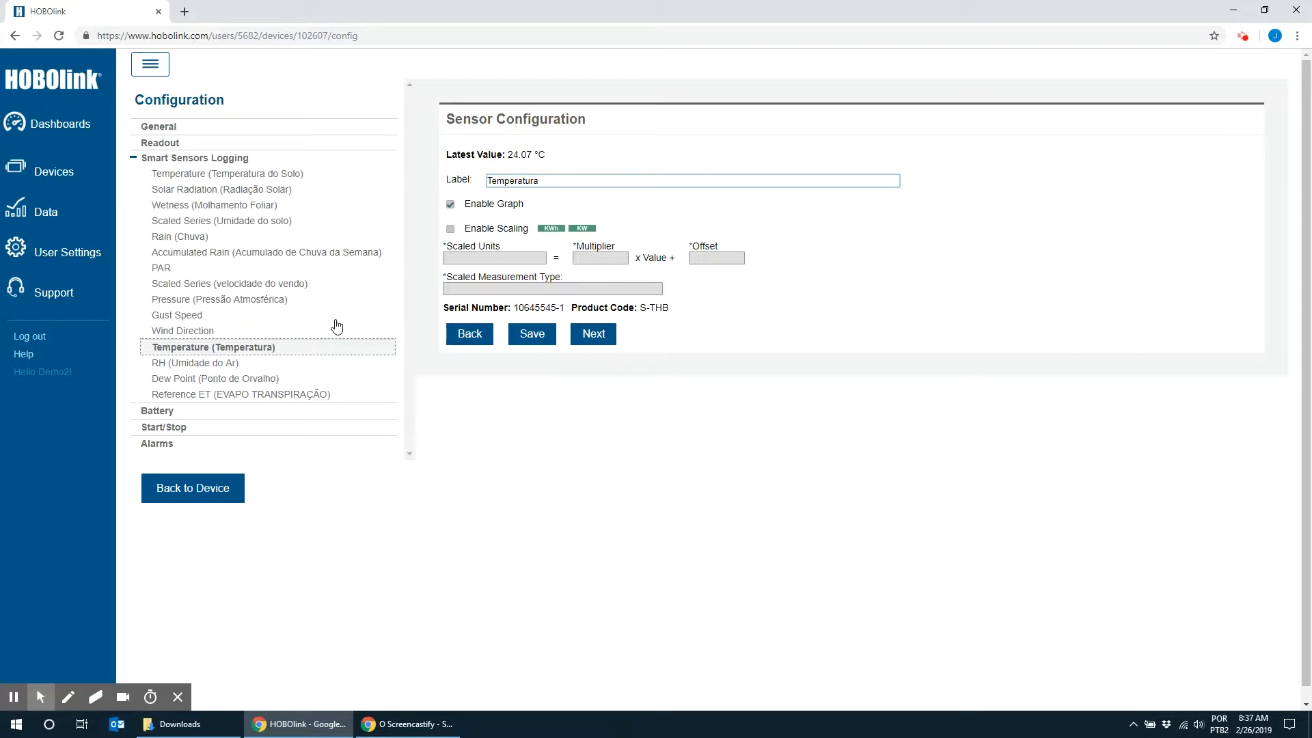
View the station's battery configuration, its start/stop logging page and its alarms page.
left_click(164, 411)
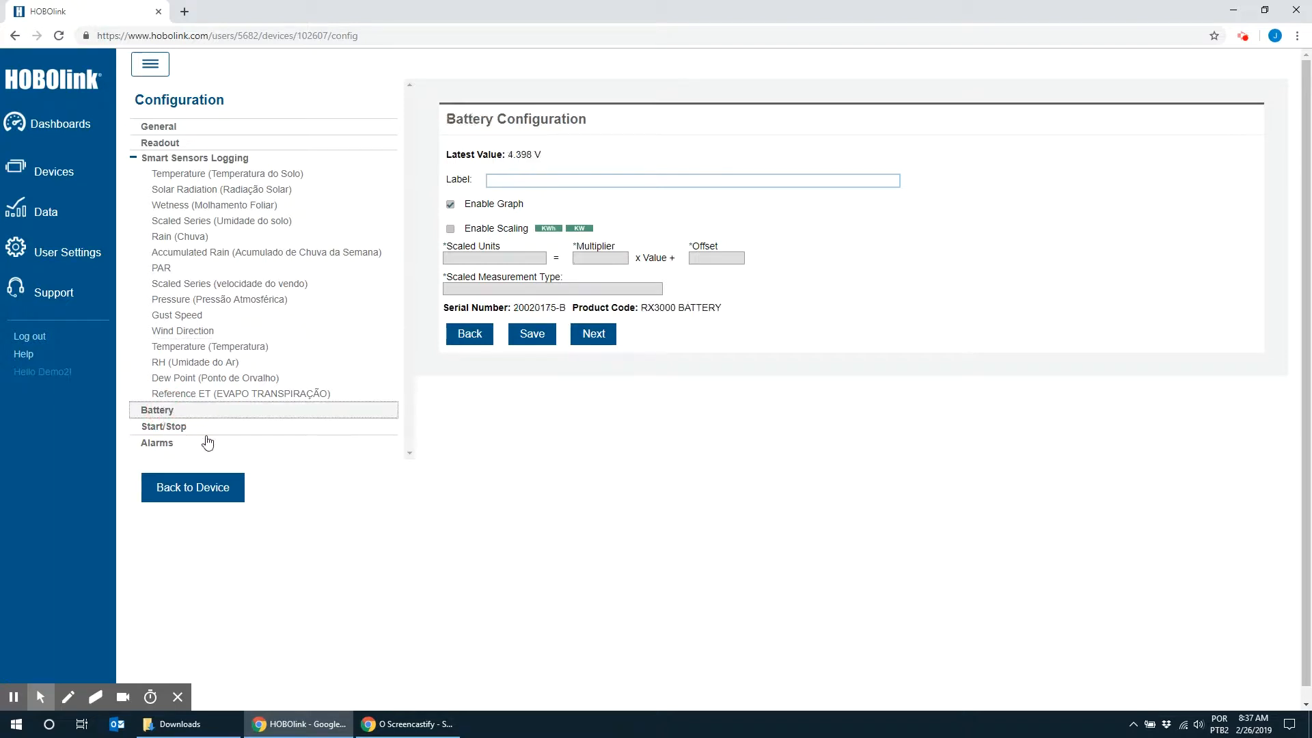
left_click(168, 429)
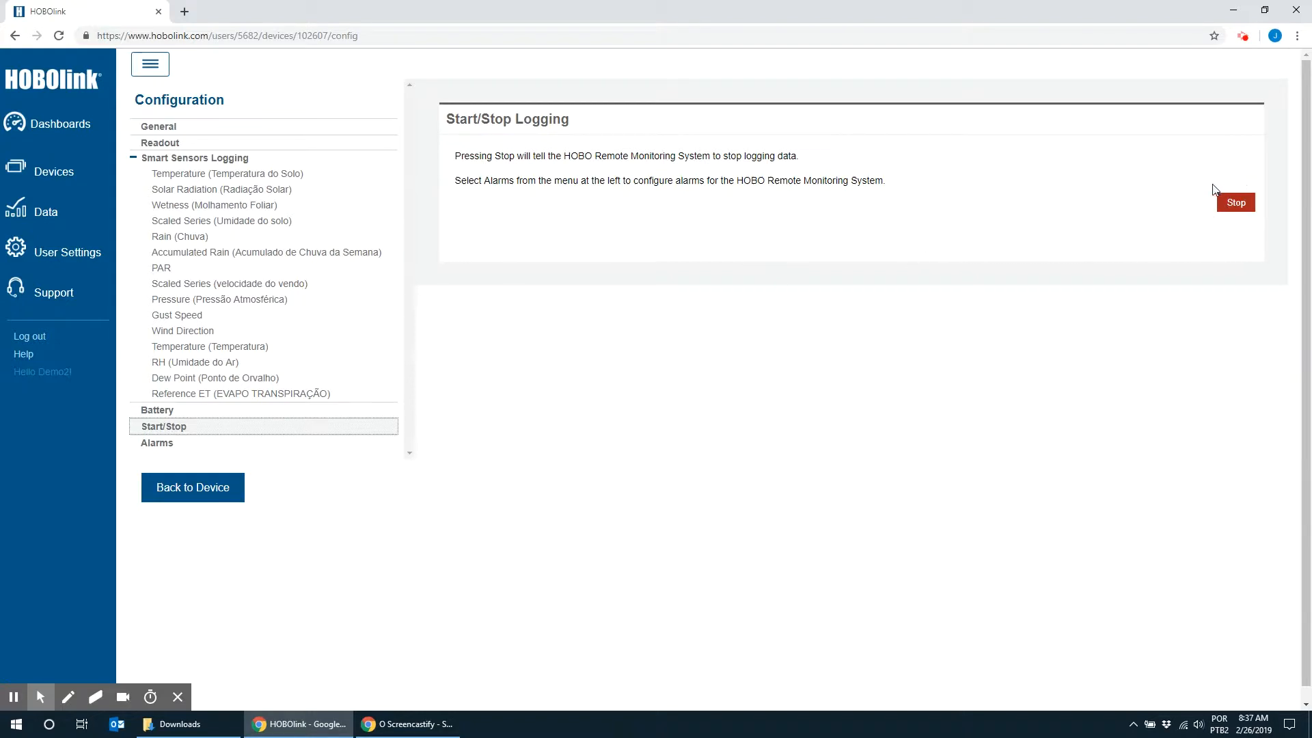
left_click(162, 445)
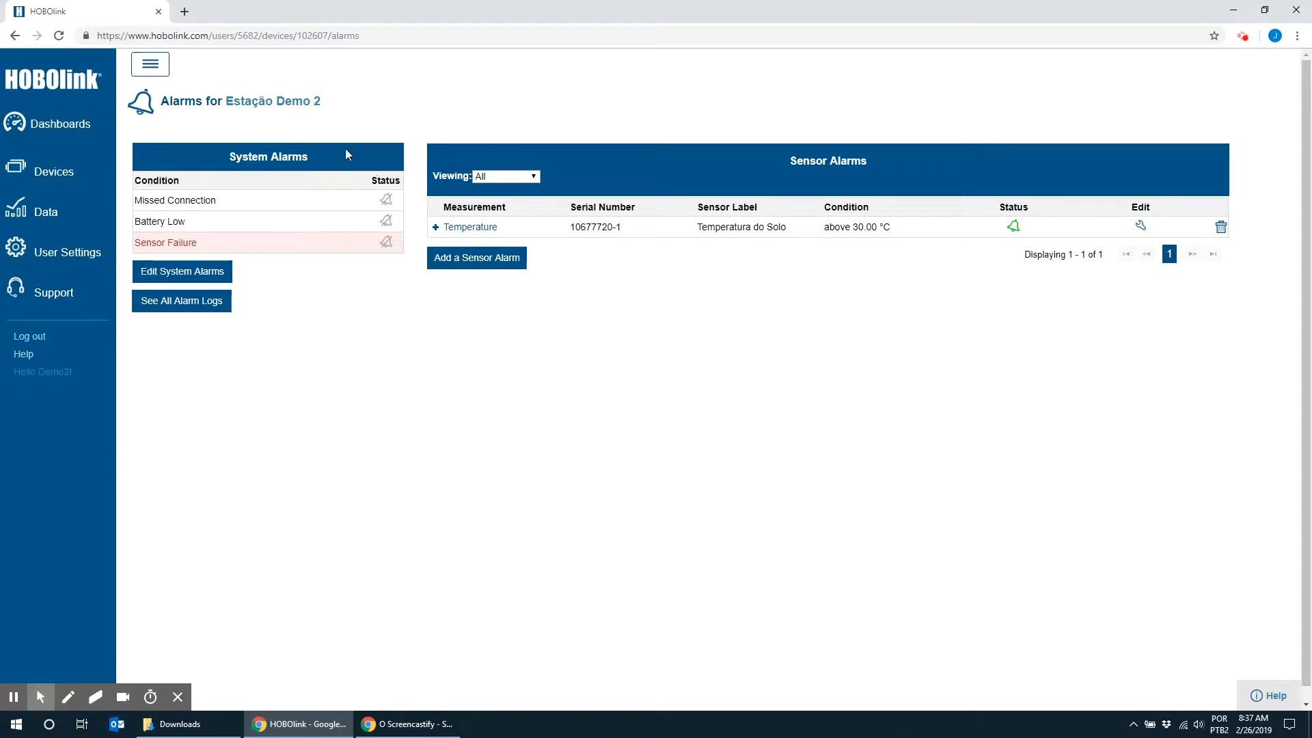
Return to the Estação Demo 2 overview through the device list and open the alarms from the soil temperature sensor.
left_click(60, 176)
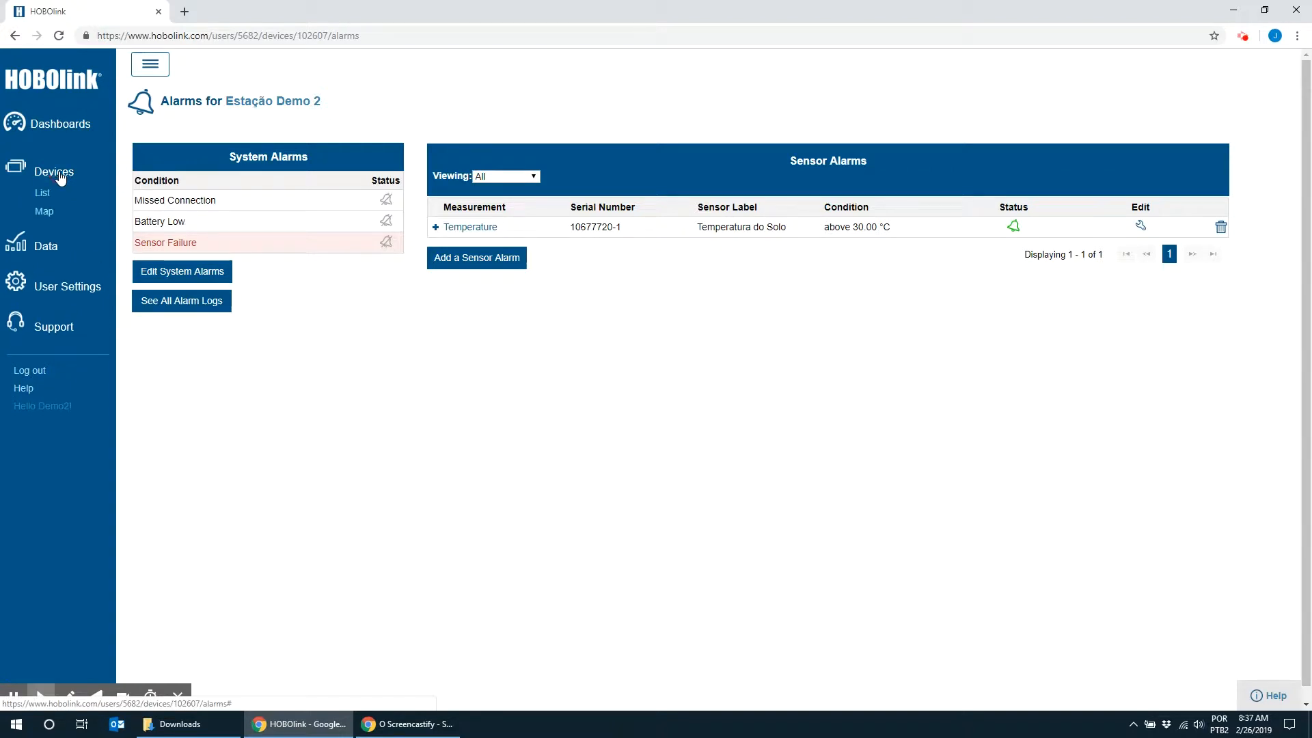
left_click(40, 194)
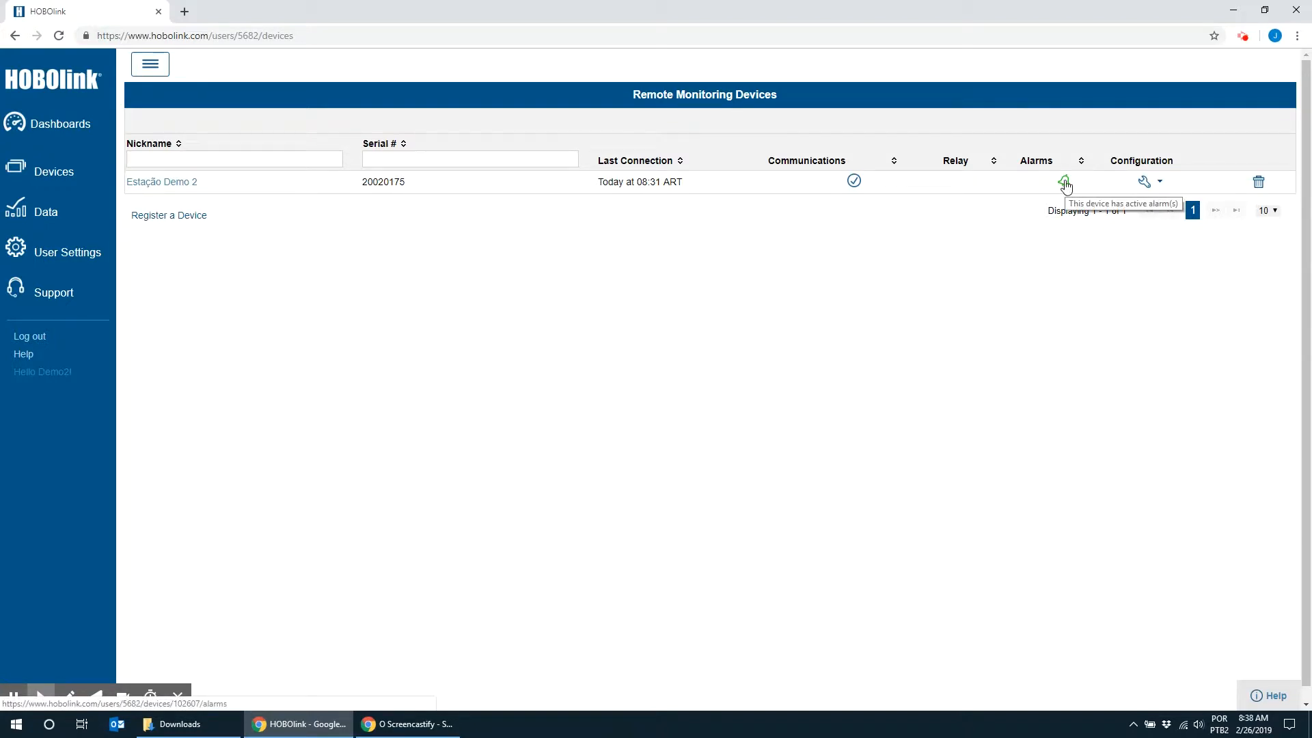
left_click(168, 183)
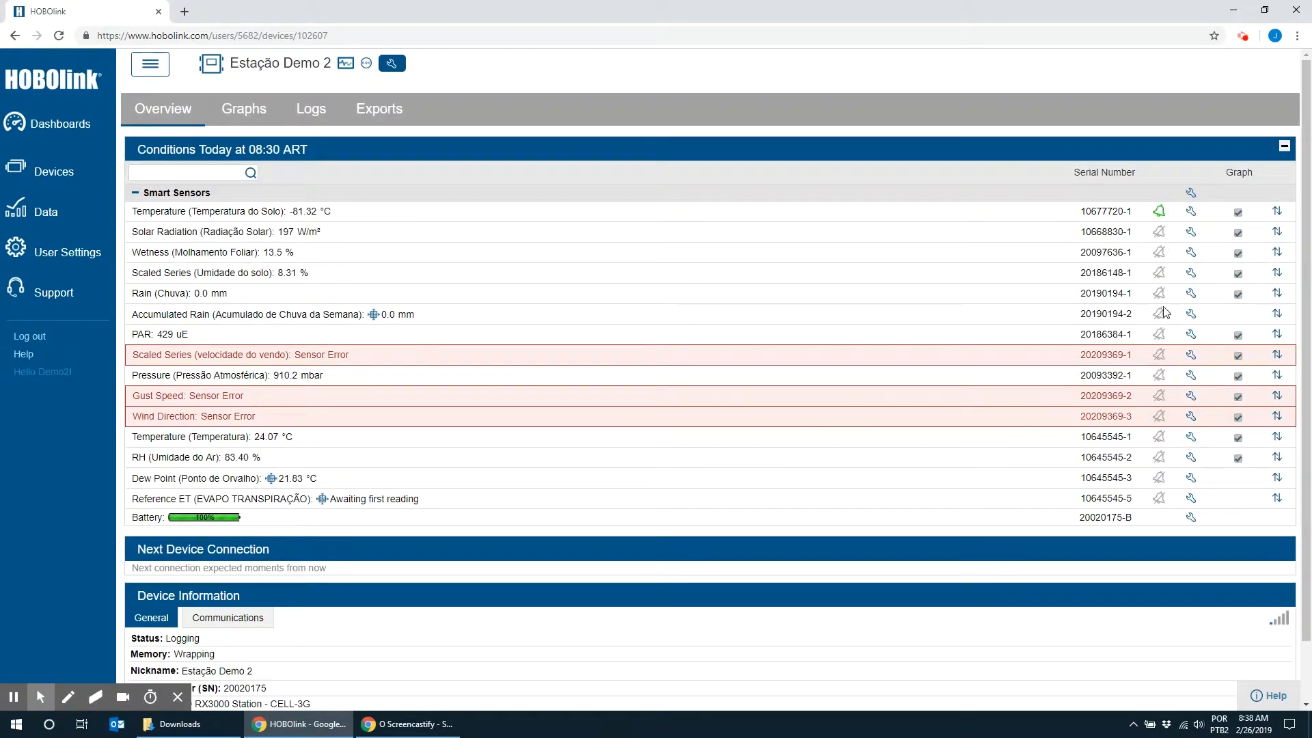
left_click(1158, 212)
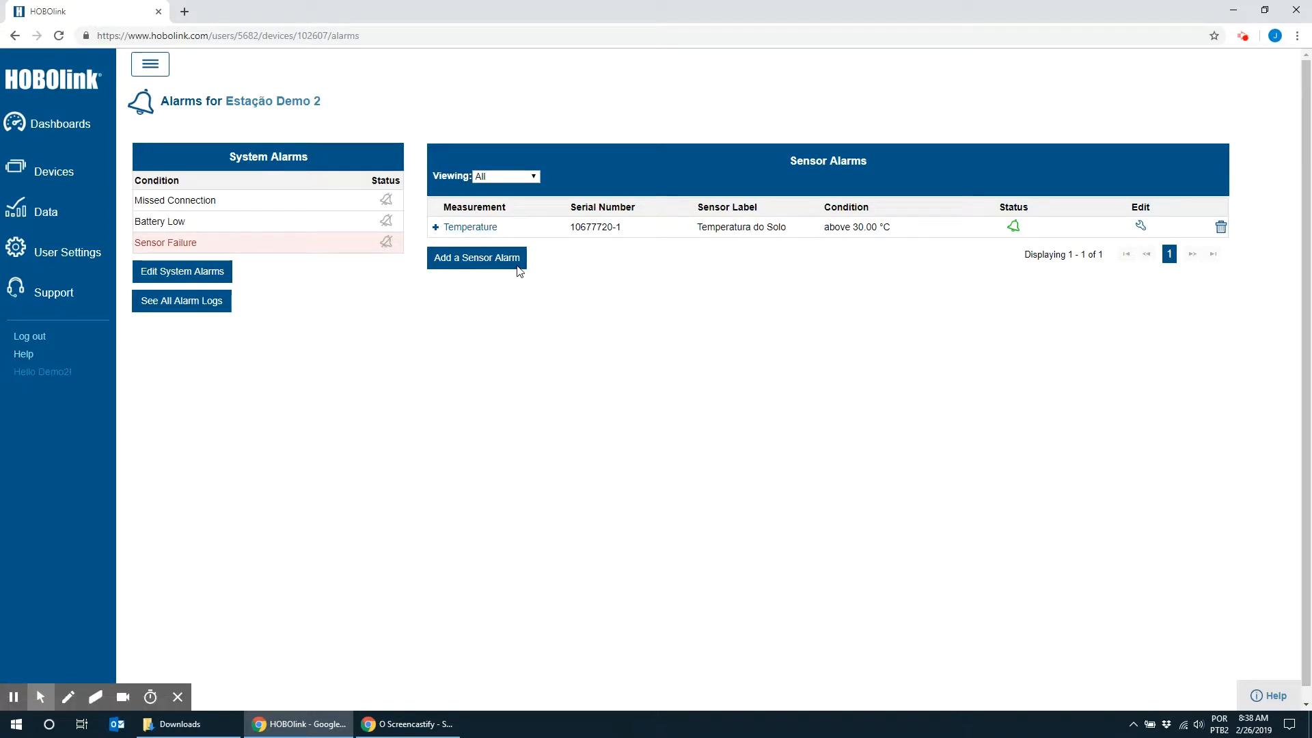
Add a sensor alarm for Radiação Solar above 2500 W/m² for 3 logged data points, clearing below the same value.
left_click(463, 264)
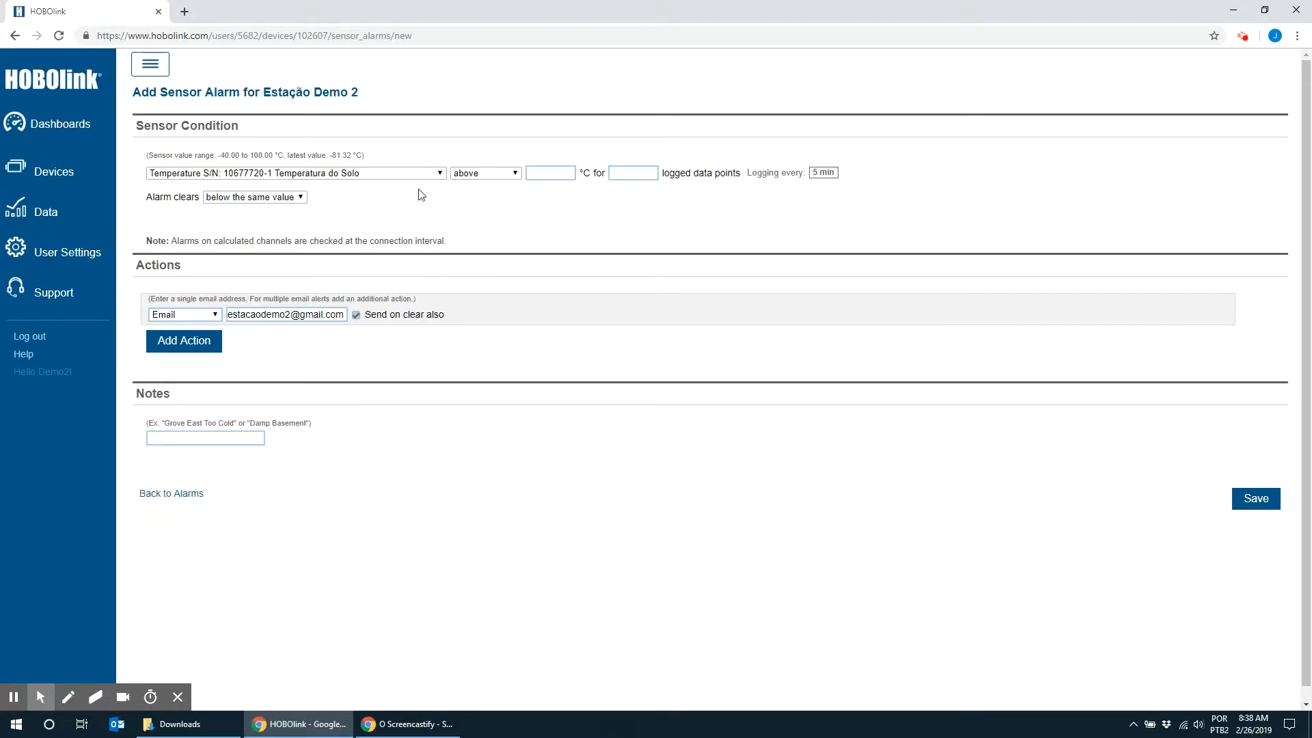
left_click(436, 173)
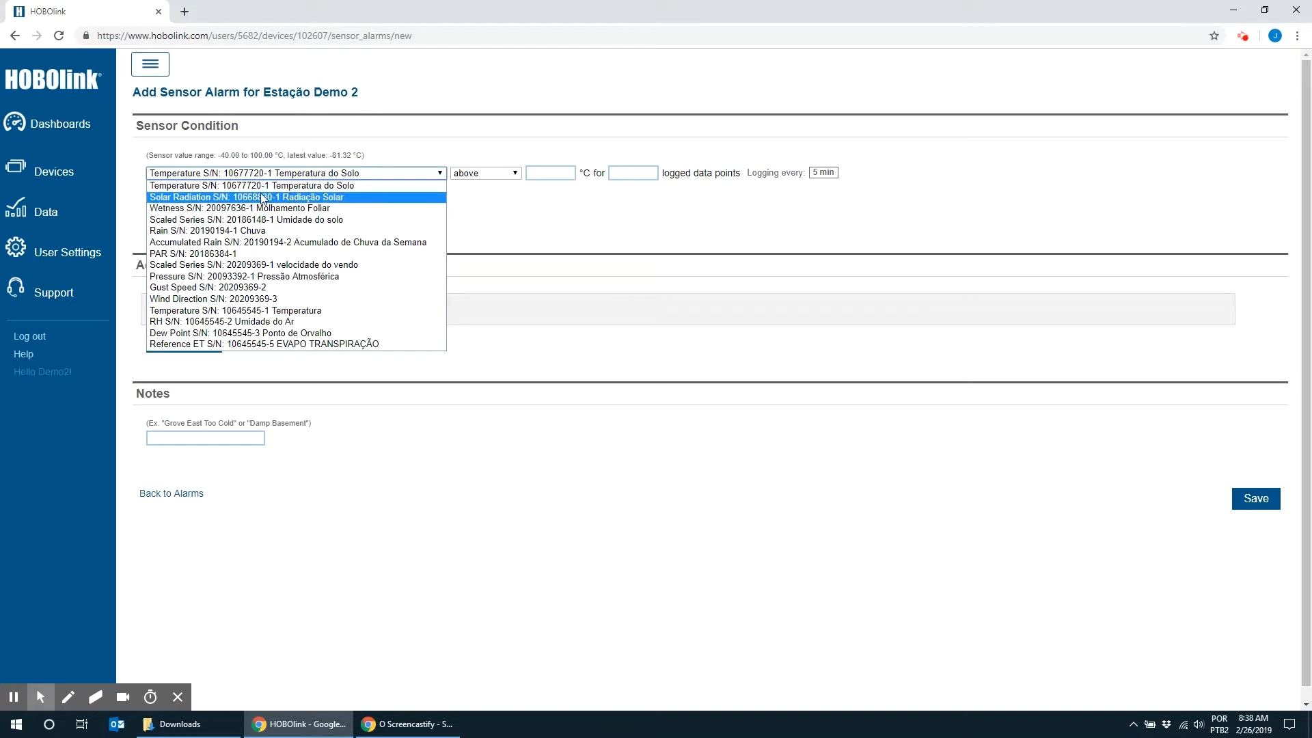
left_click(195, 199)
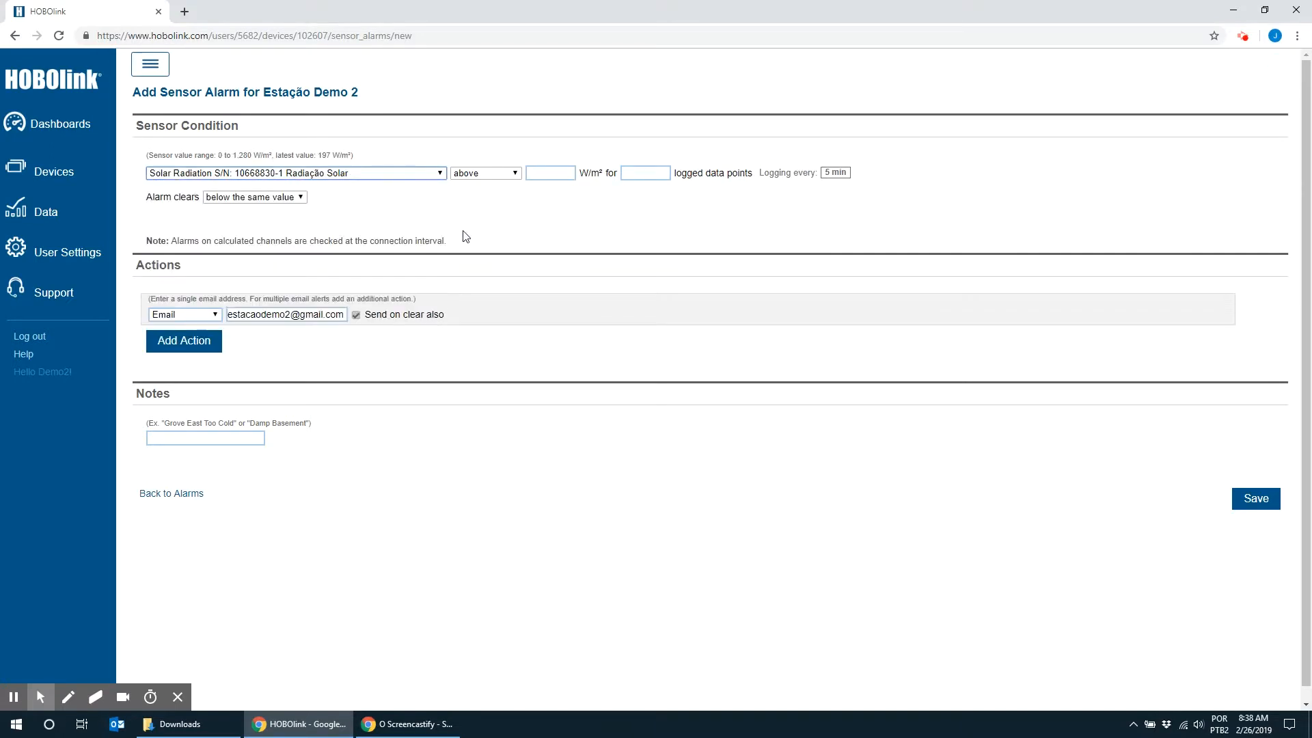
left_click(518, 175)
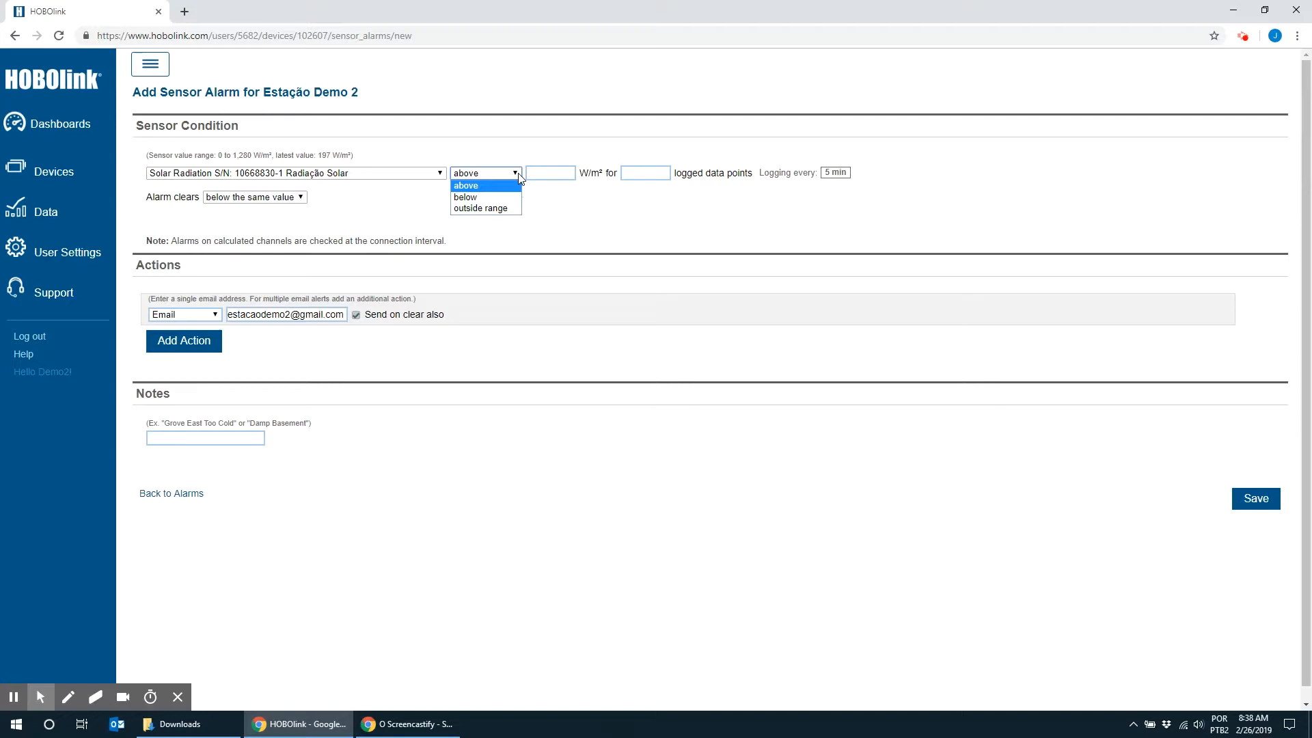
left_click(550, 174)
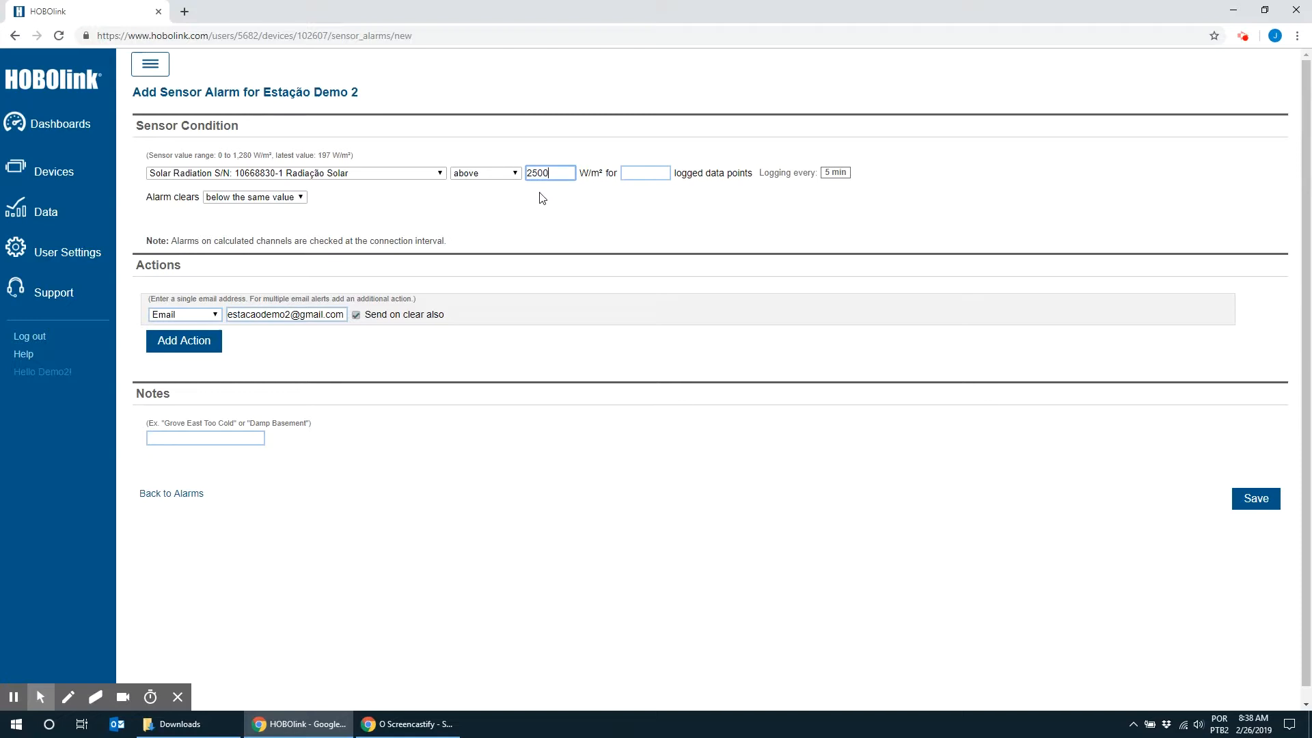
left_click(636, 174)
left_click(550, 206)
left_click(301, 198)
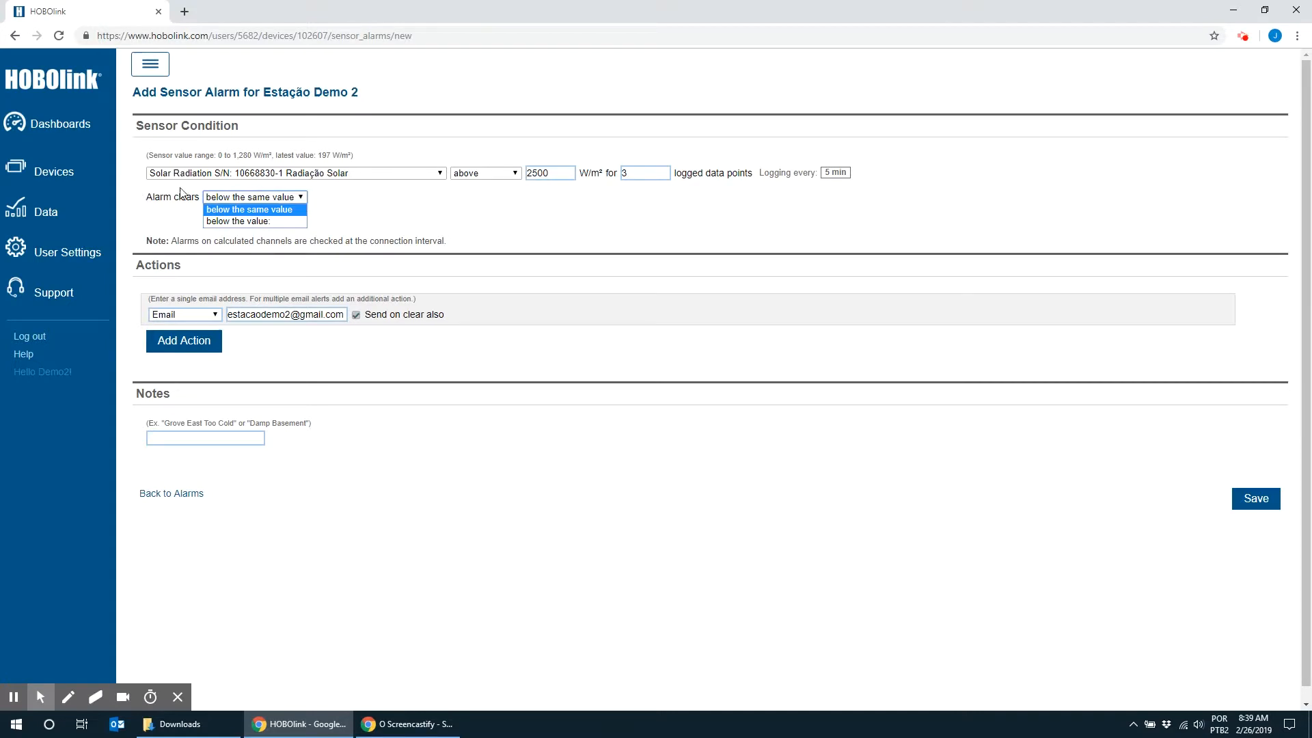
left_click(376, 200)
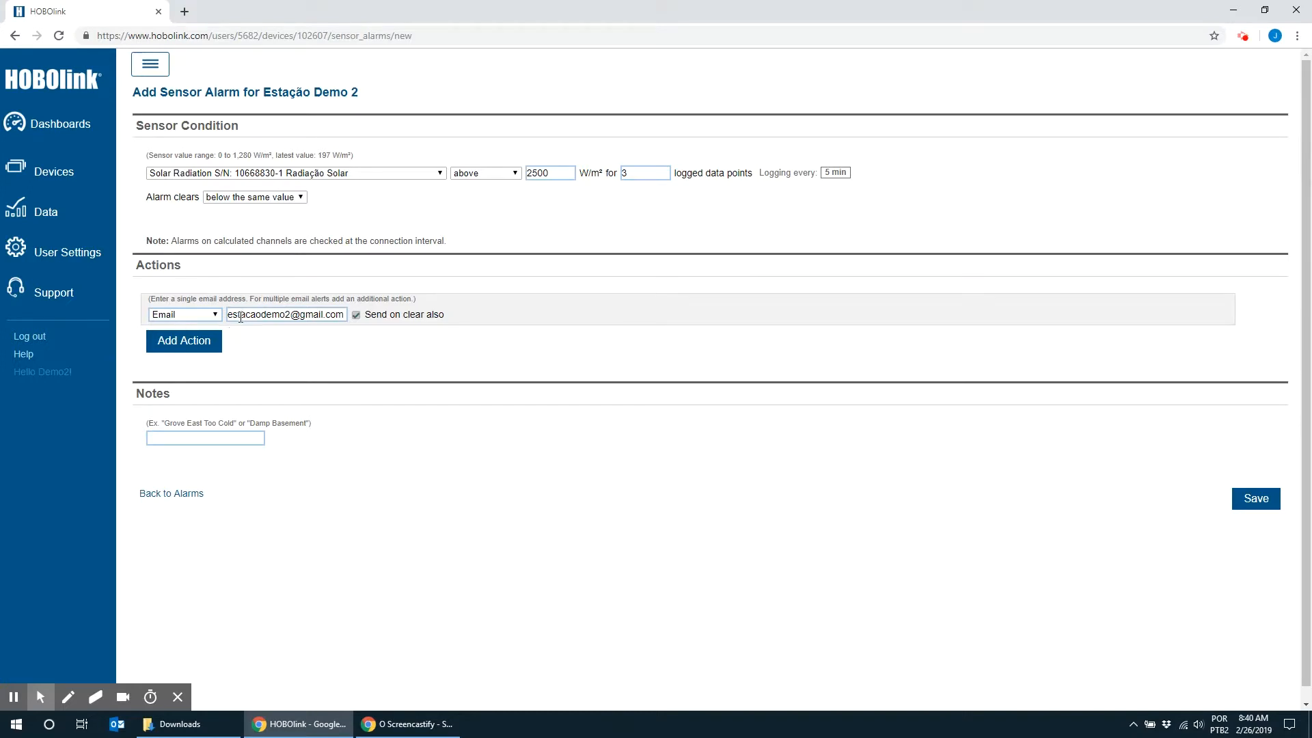
Review the alarm's e-mail recipient, and add a second action of type Text Message.
left_click_drag(228, 311, 346, 313)
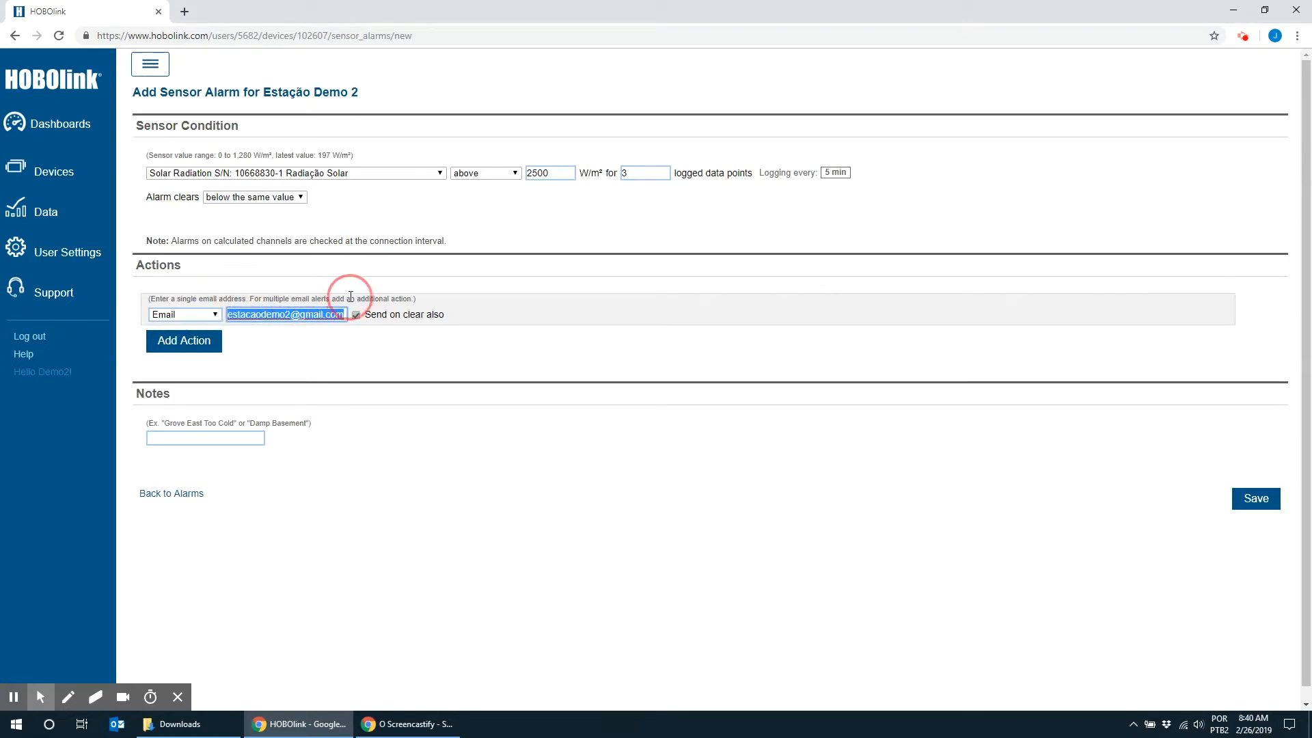
left_click(333, 344)
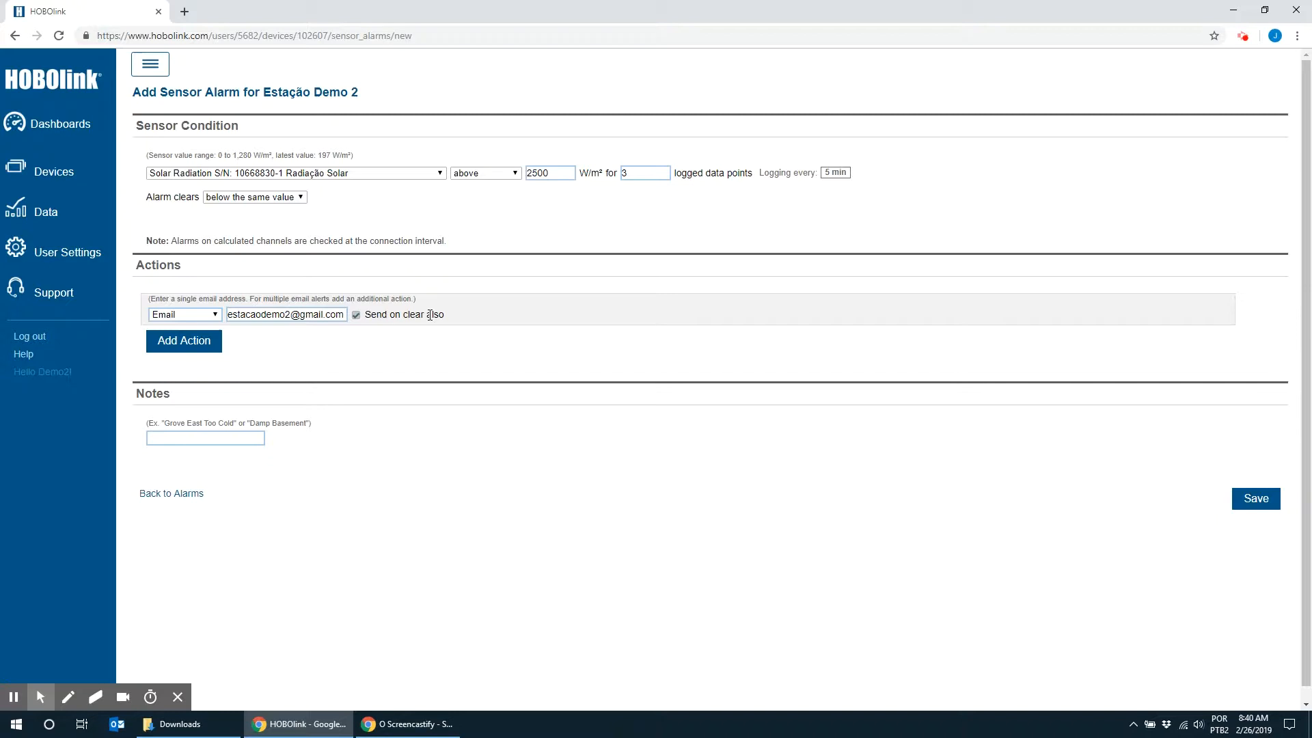
left_click(186, 345)
left_click(210, 356)
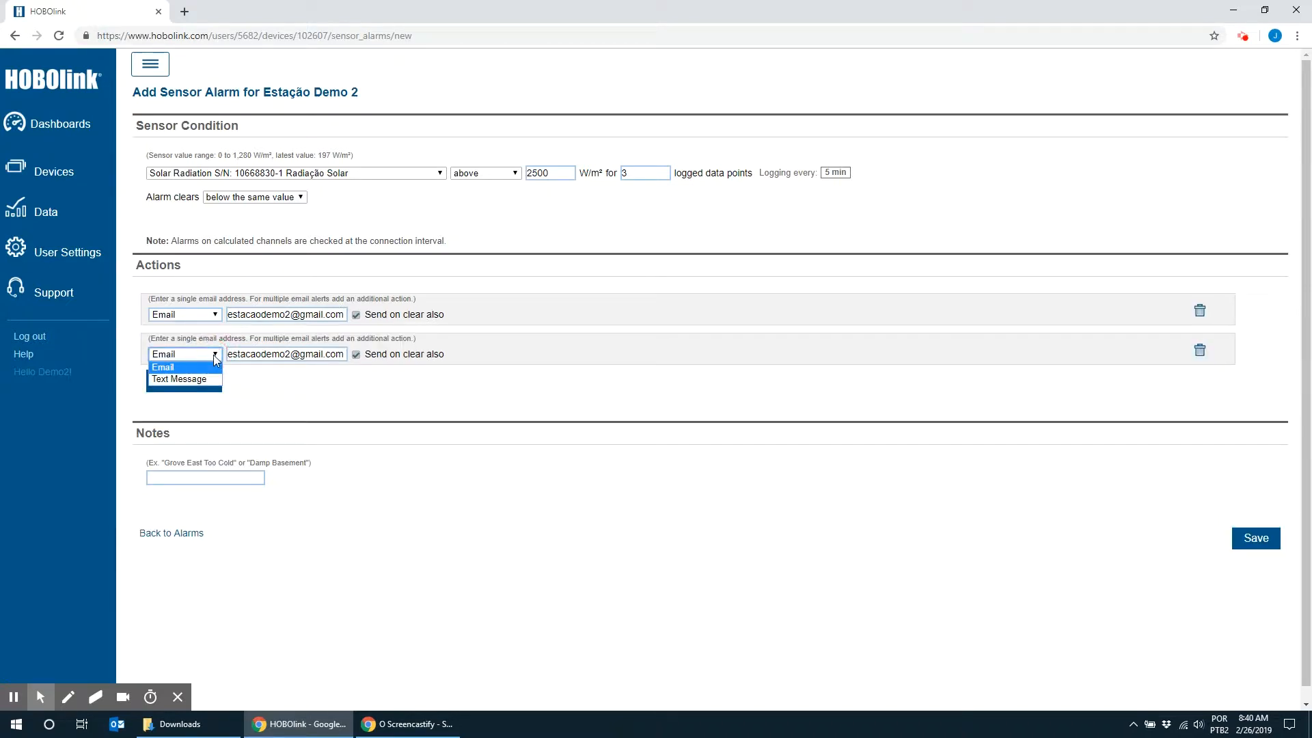
left_click(183, 386)
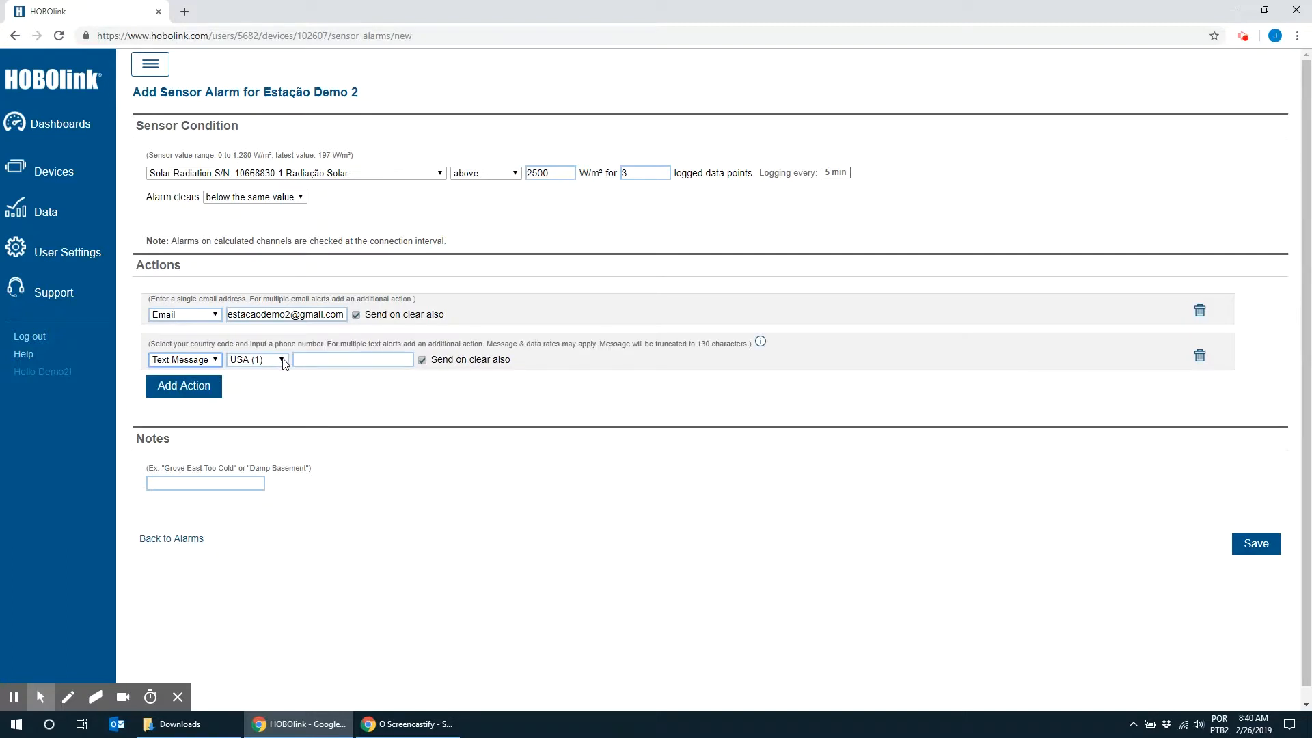
Set the text message's country code to BRA (55), enter the recipient's phone number, and add a third alarm action.
left_click(282, 360)
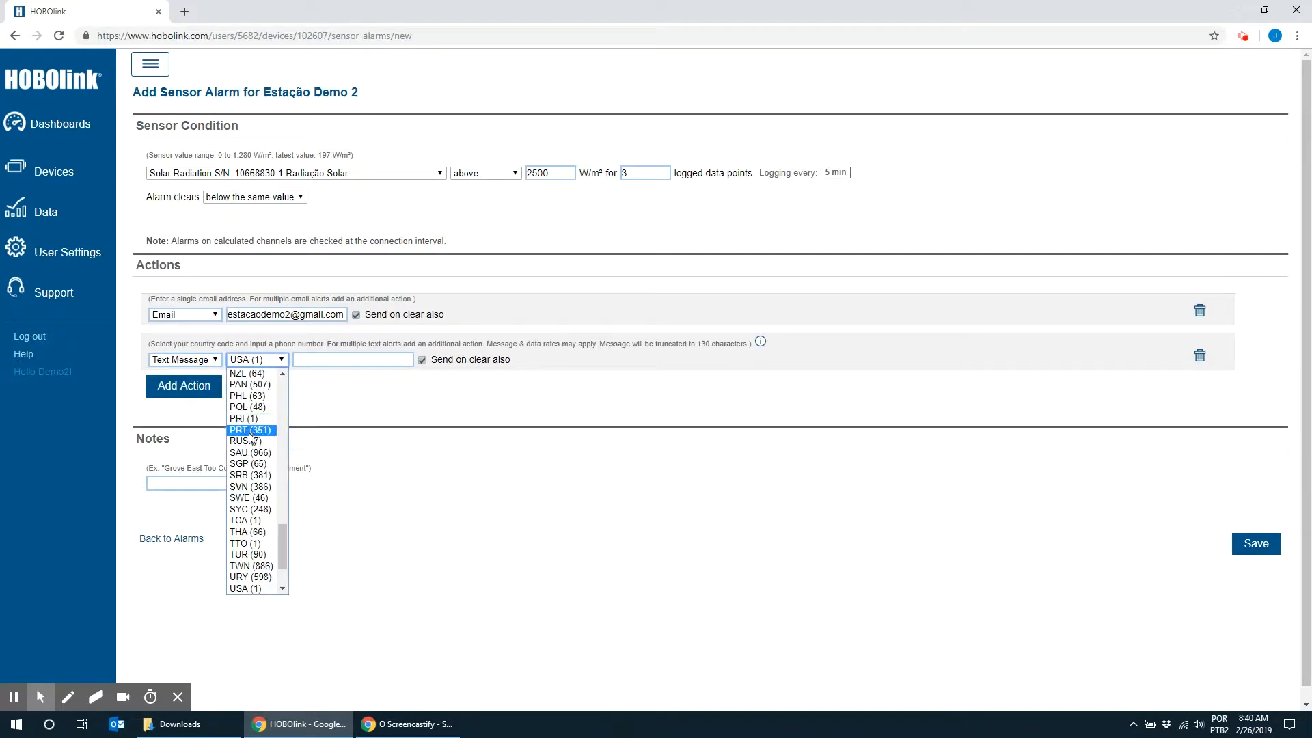
left_click_drag(281, 540, 281, 383)
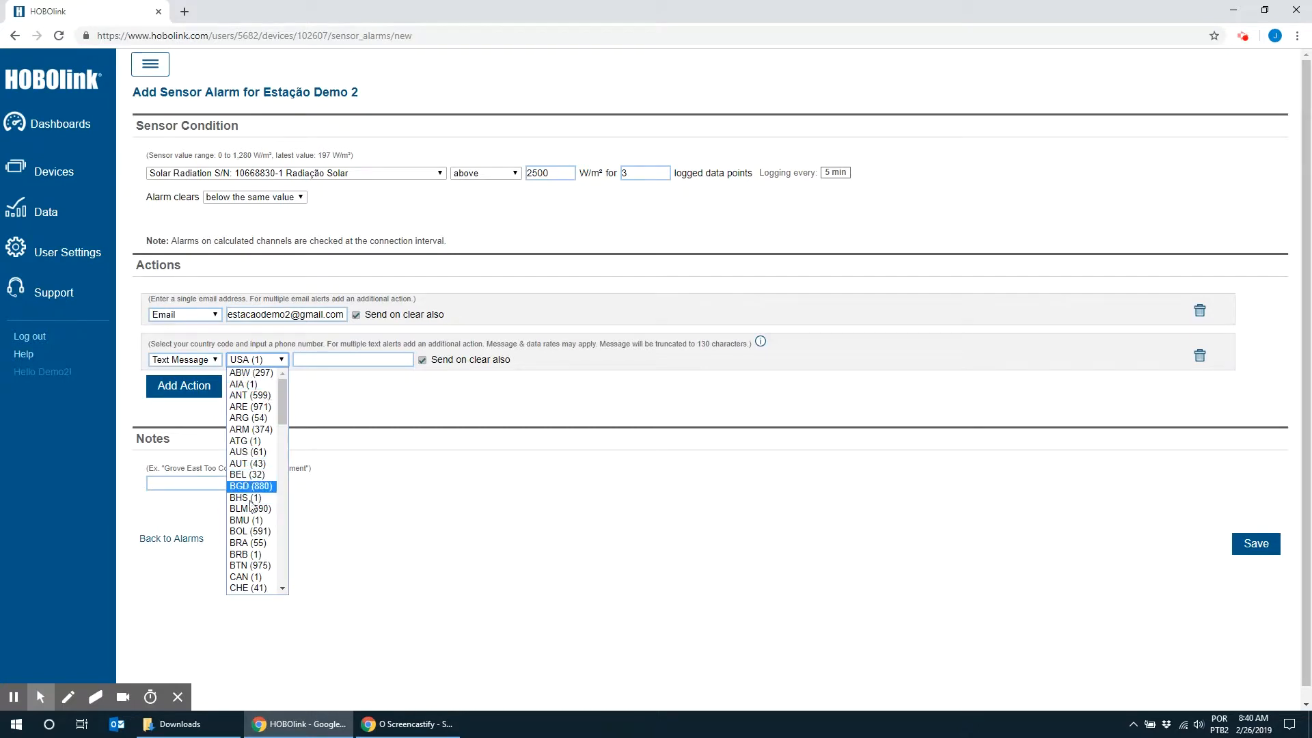
left_click(255, 545)
left_click(308, 360)
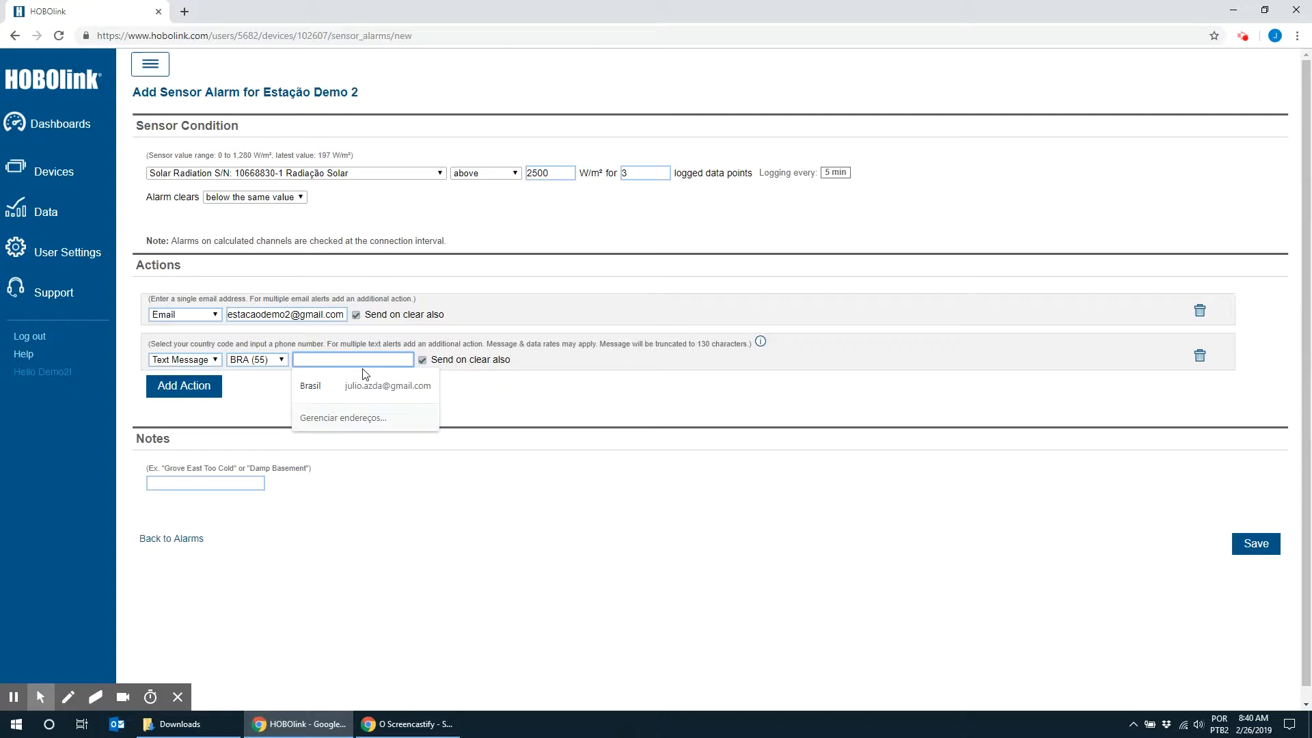
type("1199")
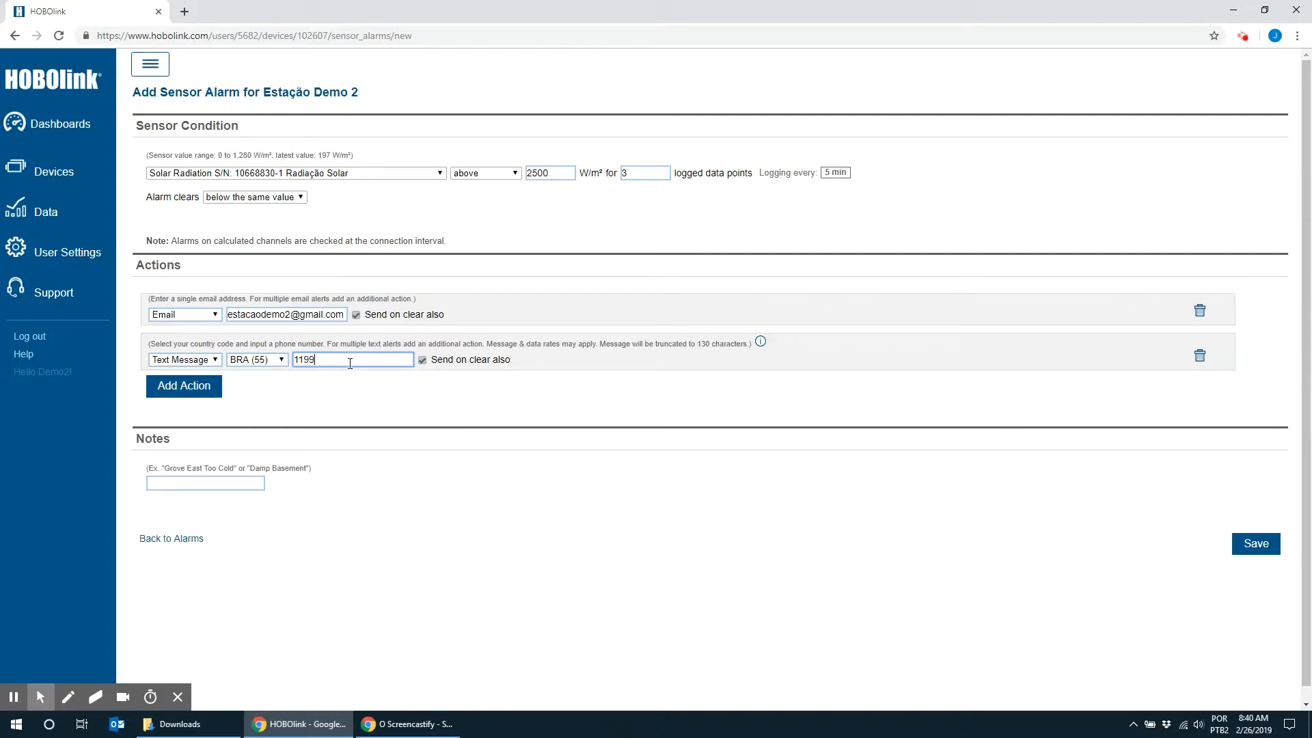
type("99999999")
left_click(189, 388)
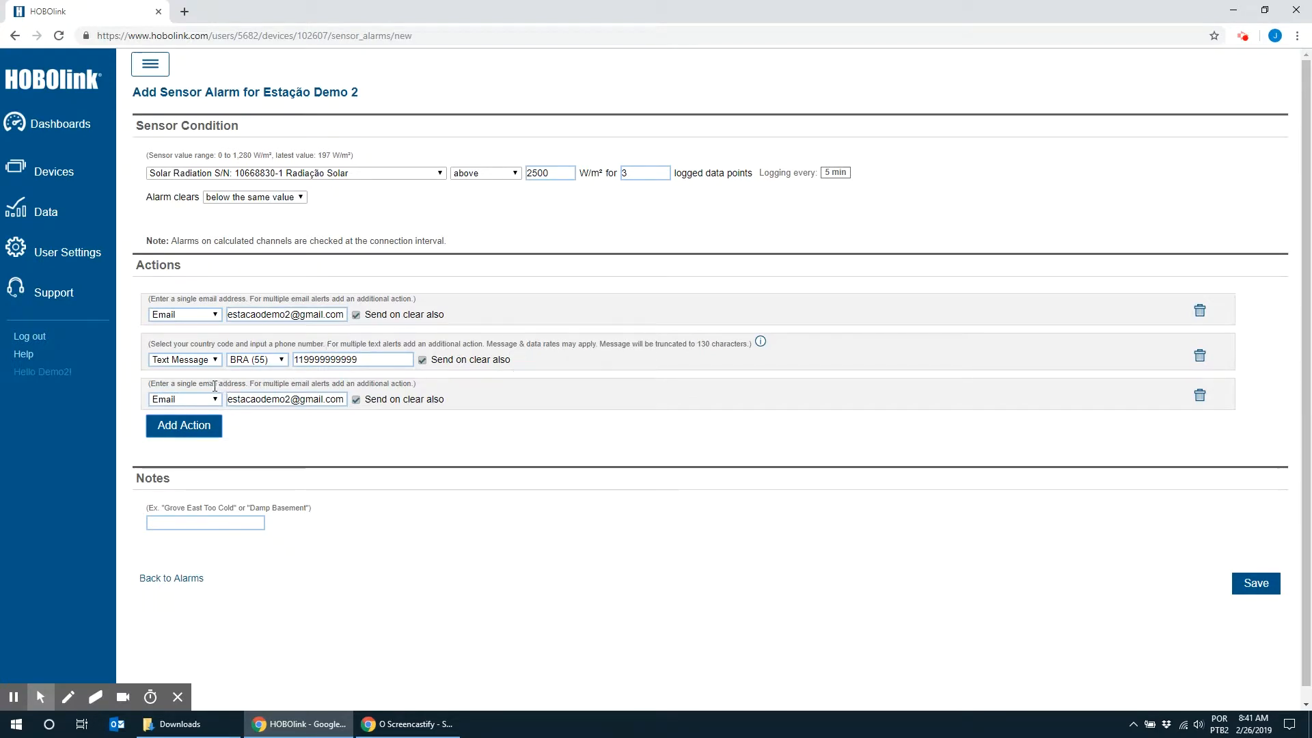
Remove the text message and second e-mail actions, then enter the note "Rad Solar acima 2500" and try to save the alarm.
left_click(1198, 398)
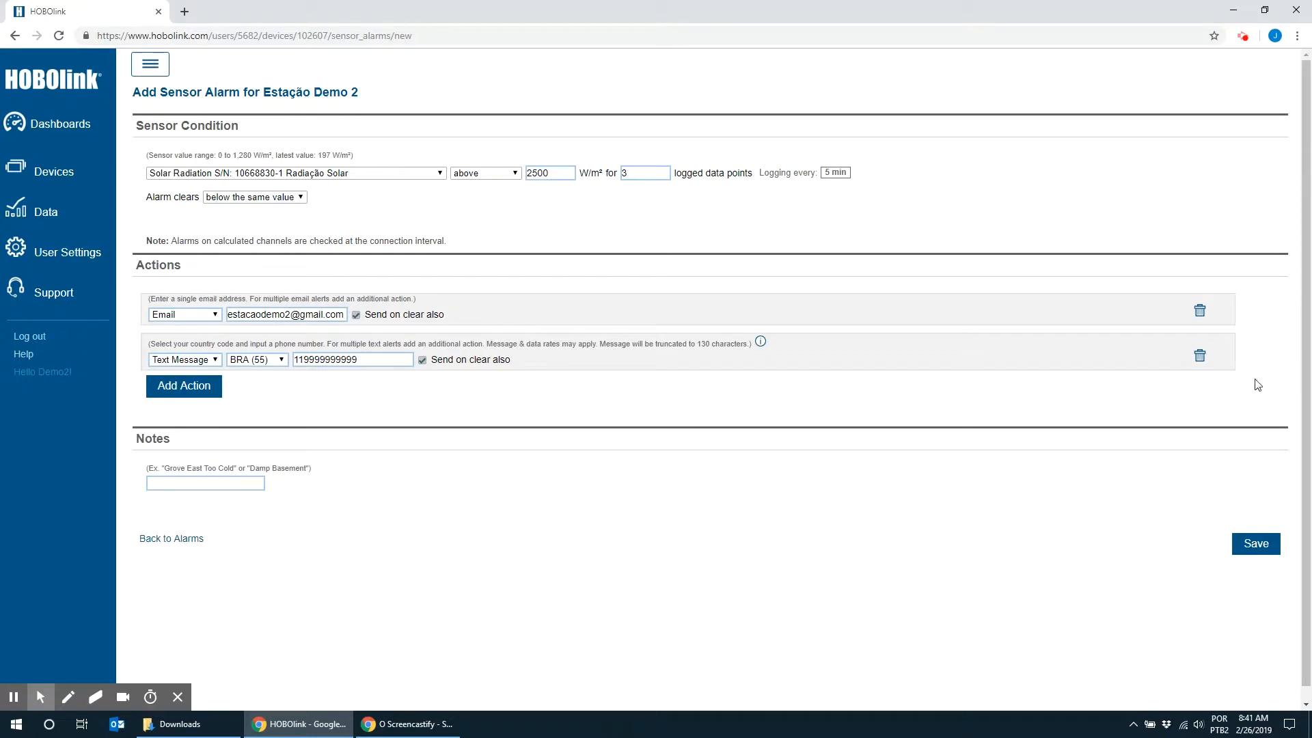
left_click(1200, 358)
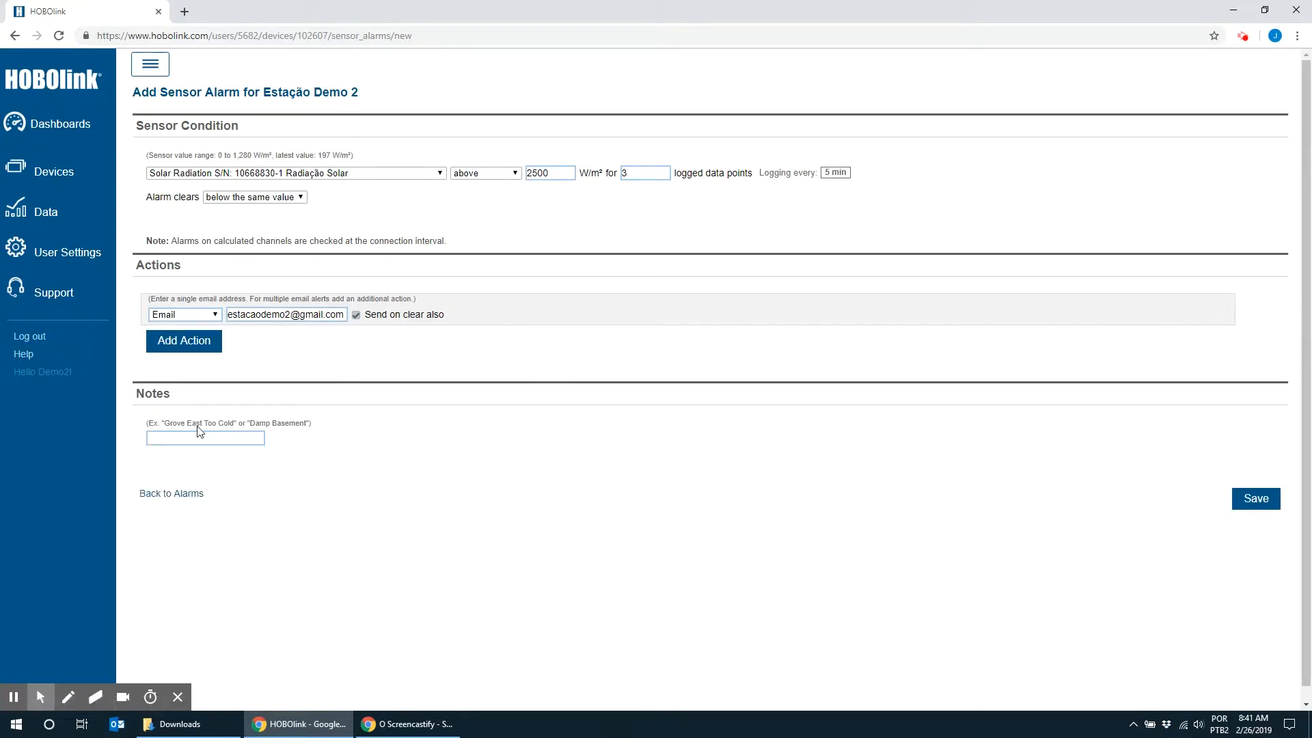
left_click(166, 440)
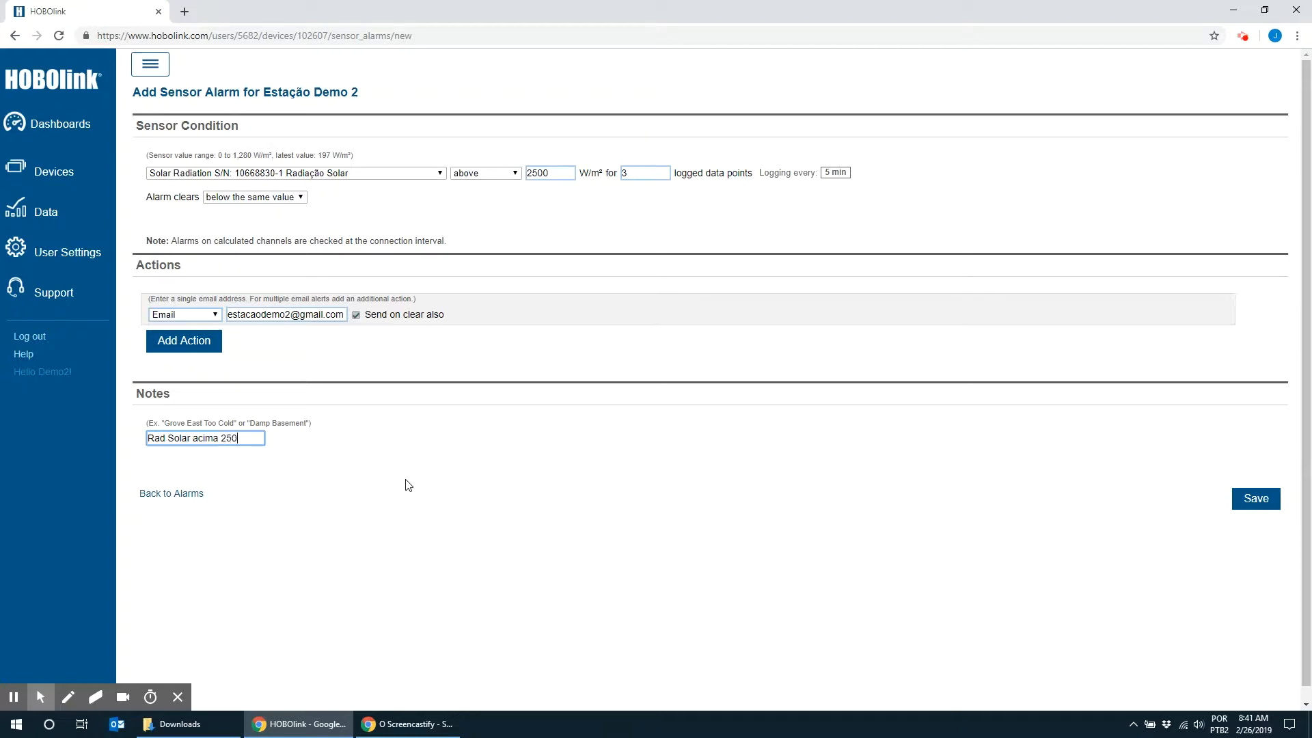
left_click(174, 473)
left_click(1241, 498)
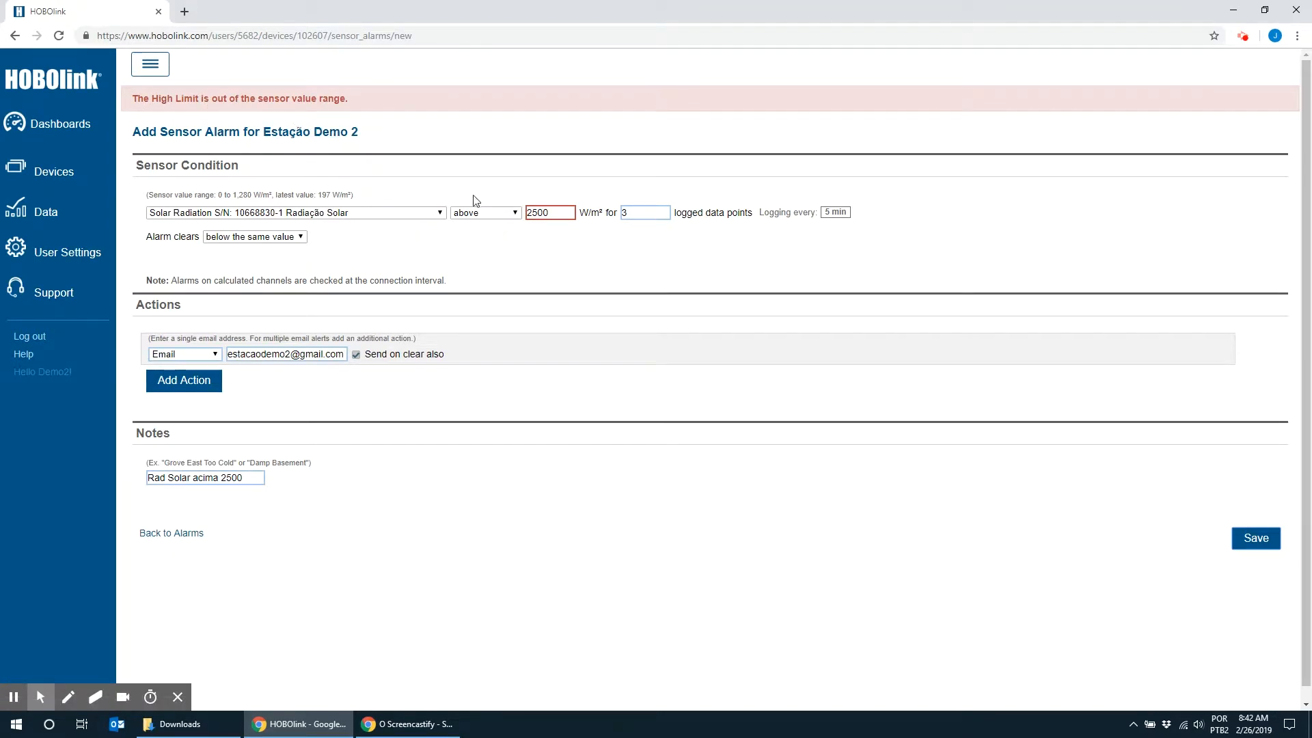
Set the solar radiation alarm's upper limit to 1250 W/m² and save the sensor alarm.
left_click(550, 214)
left_click_drag(560, 214, 478, 219)
type("14")
left_click(1248, 539)
left_click_drag(560, 213, 486, 222)
type("1250")
left_click(1257, 543)
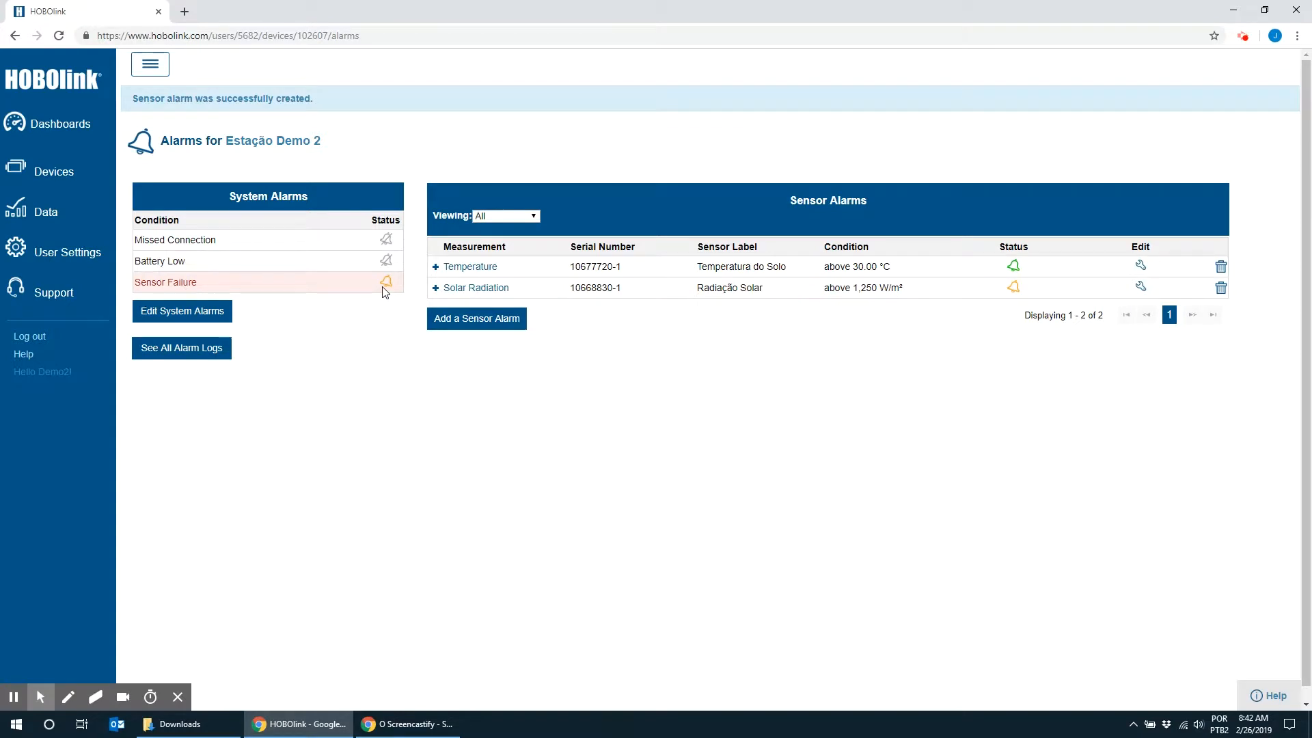
Review the station's system alarm settings and its complete alarm log, and return to the alarms page.
left_click(200, 318)
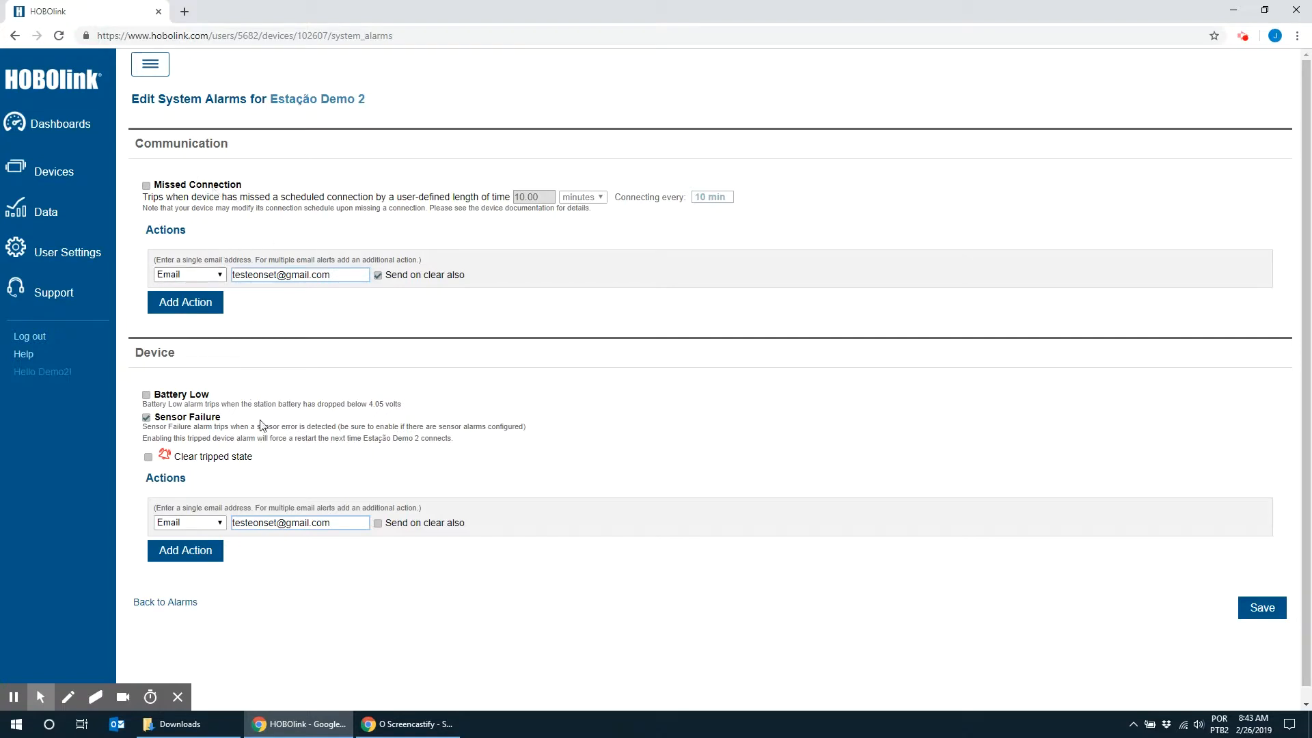
scroll(250, 414, "down", 1)
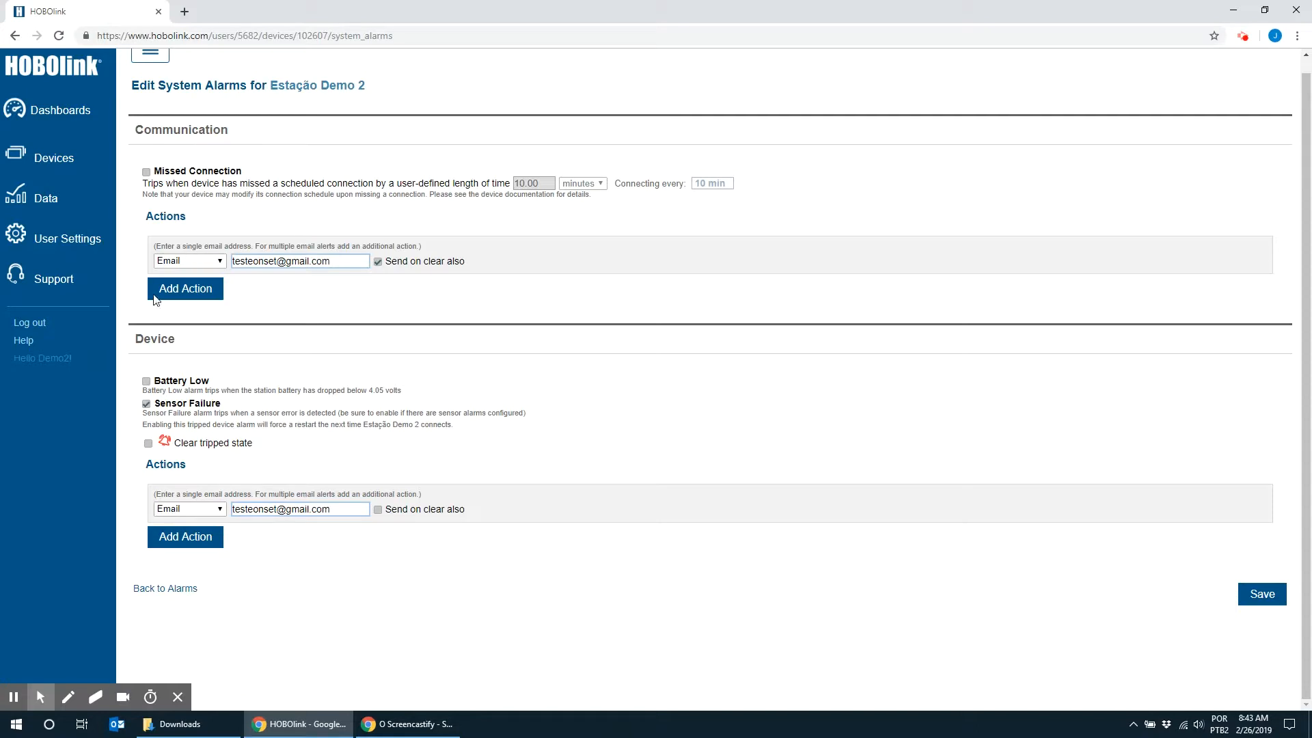
left_click(13, 36)
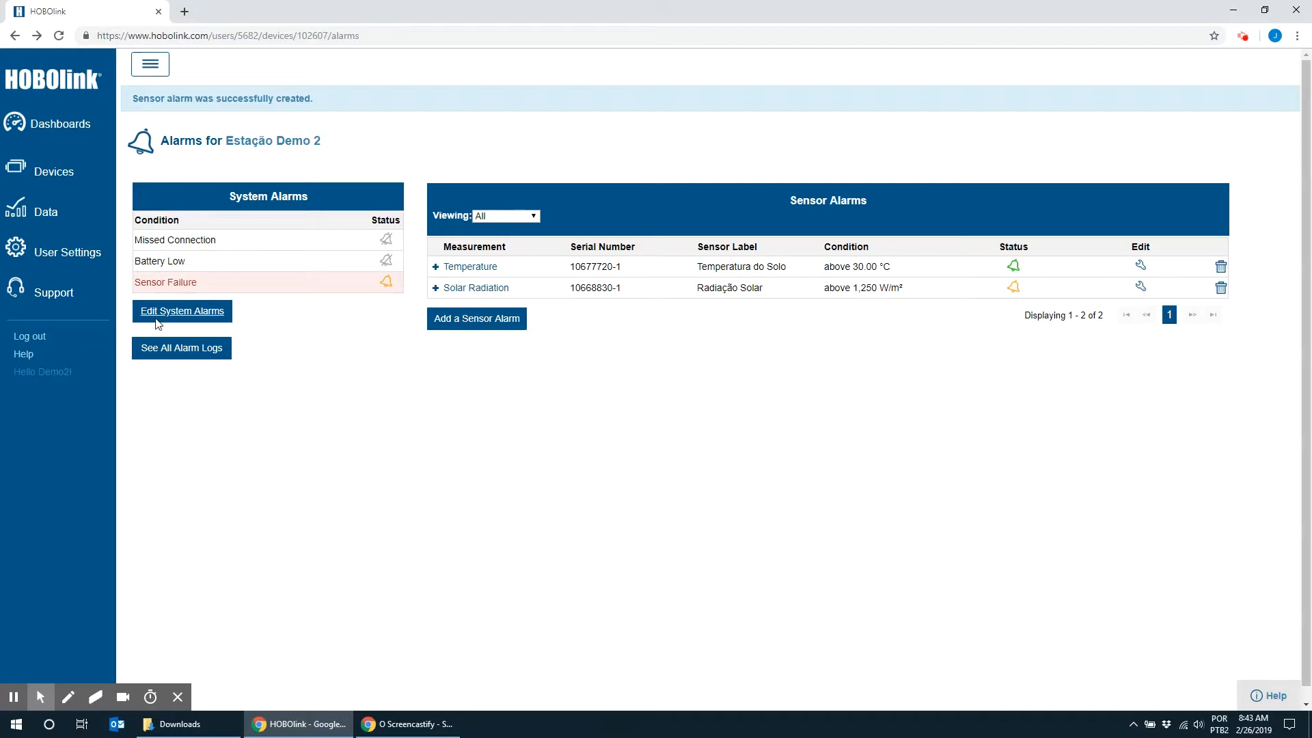
left_click(186, 357)
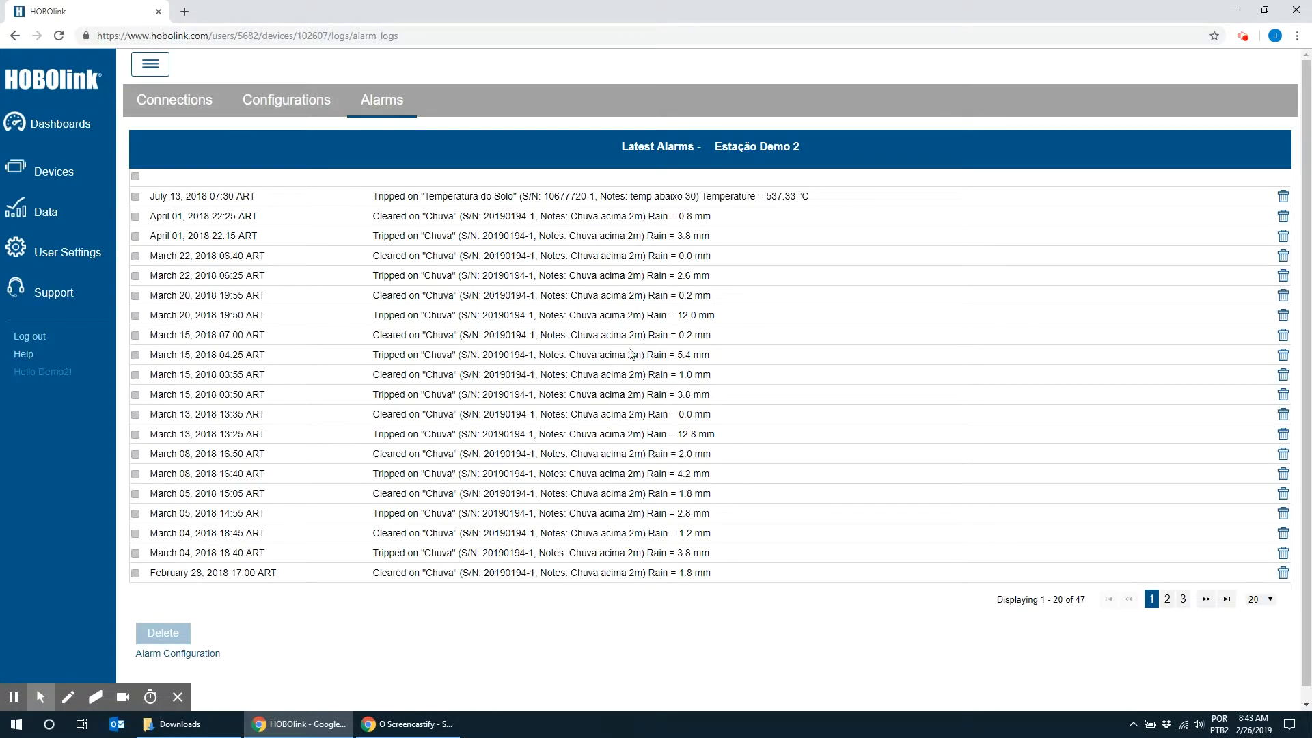
left_click(15, 37)
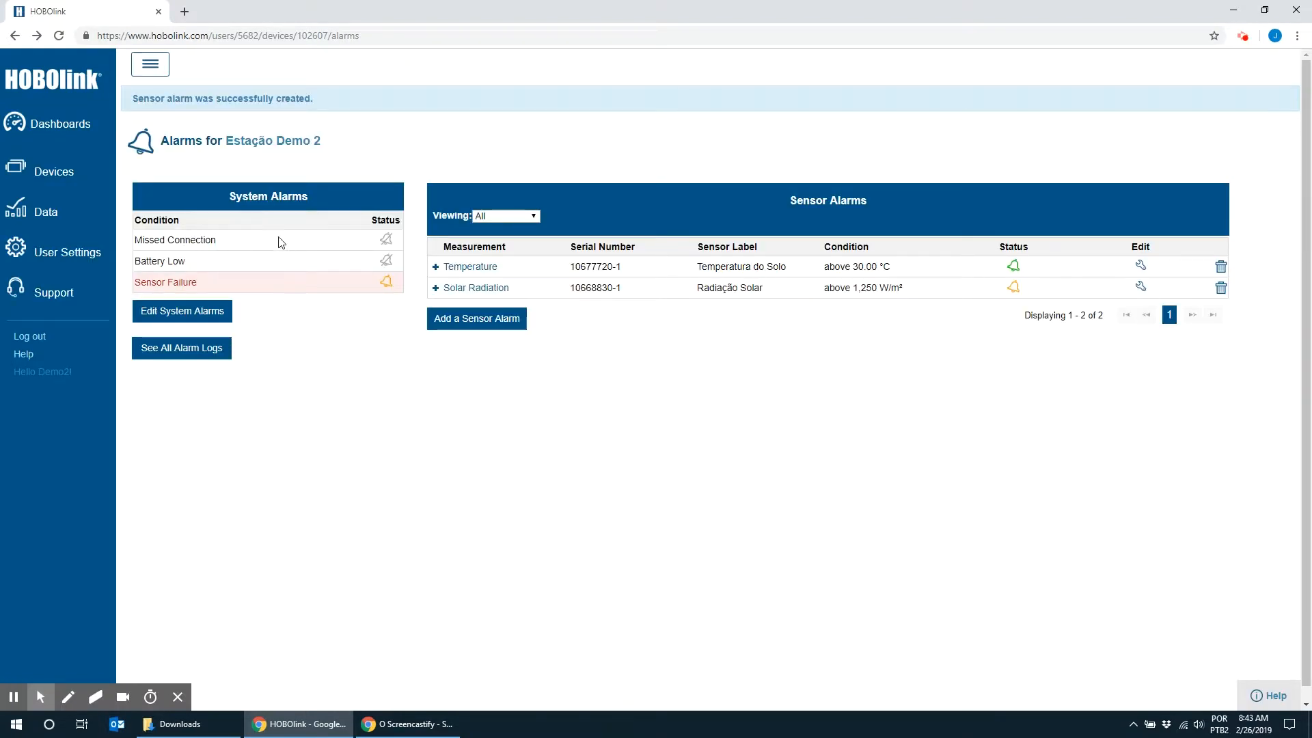
Open Estação Demo 2 from the device list and review its current conditions, battery and device information.
left_click(14, 35)
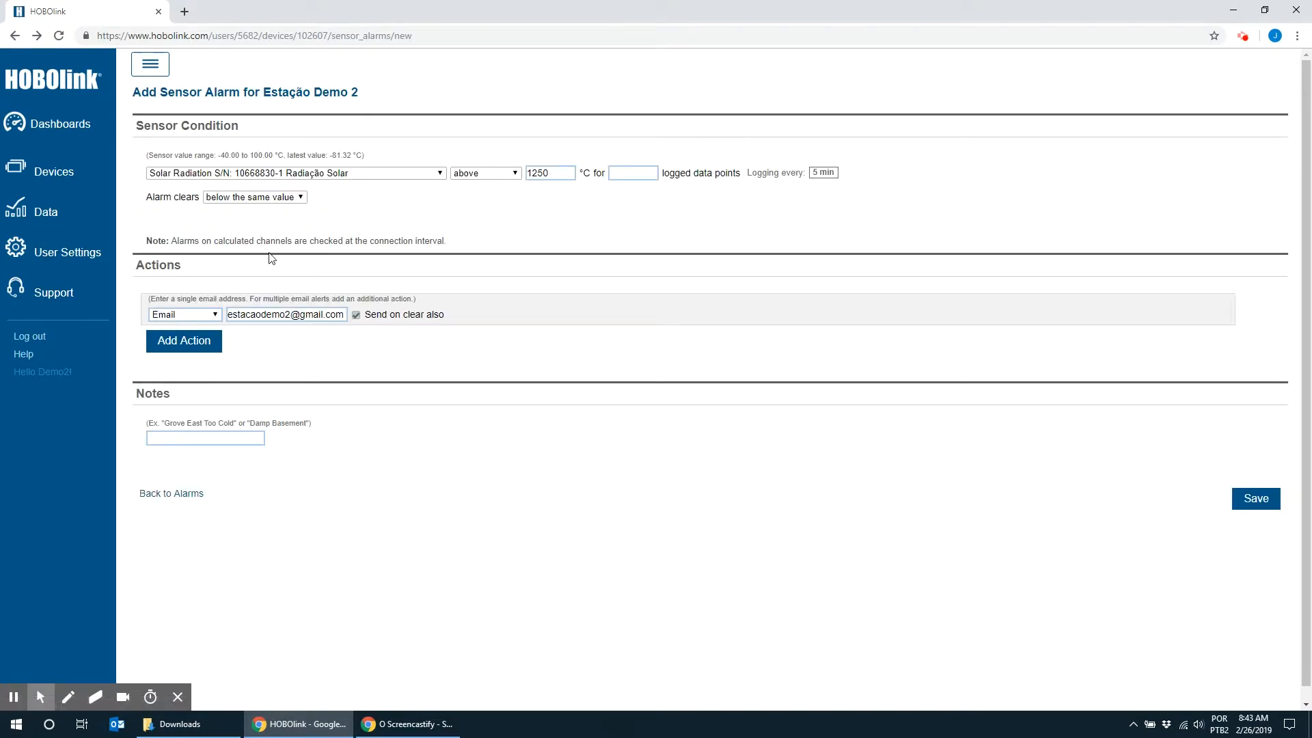
left_click(53, 177)
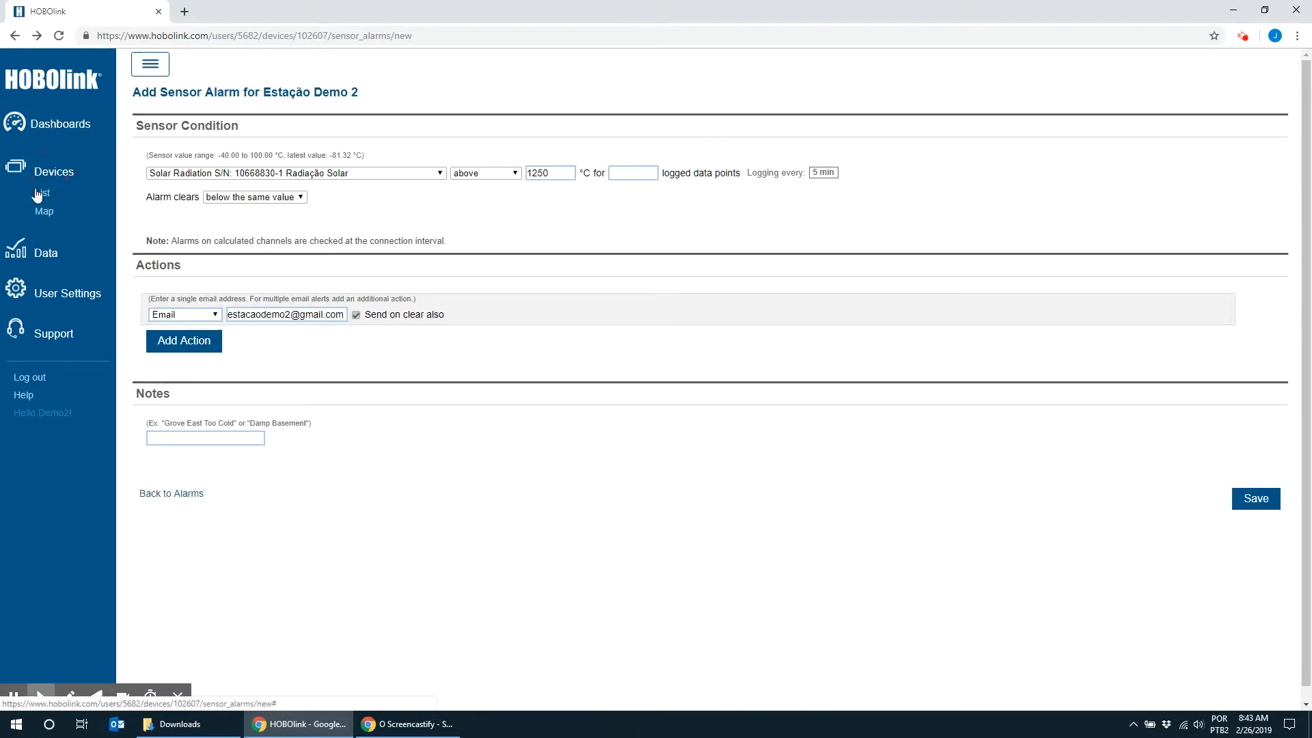
left_click(39, 194)
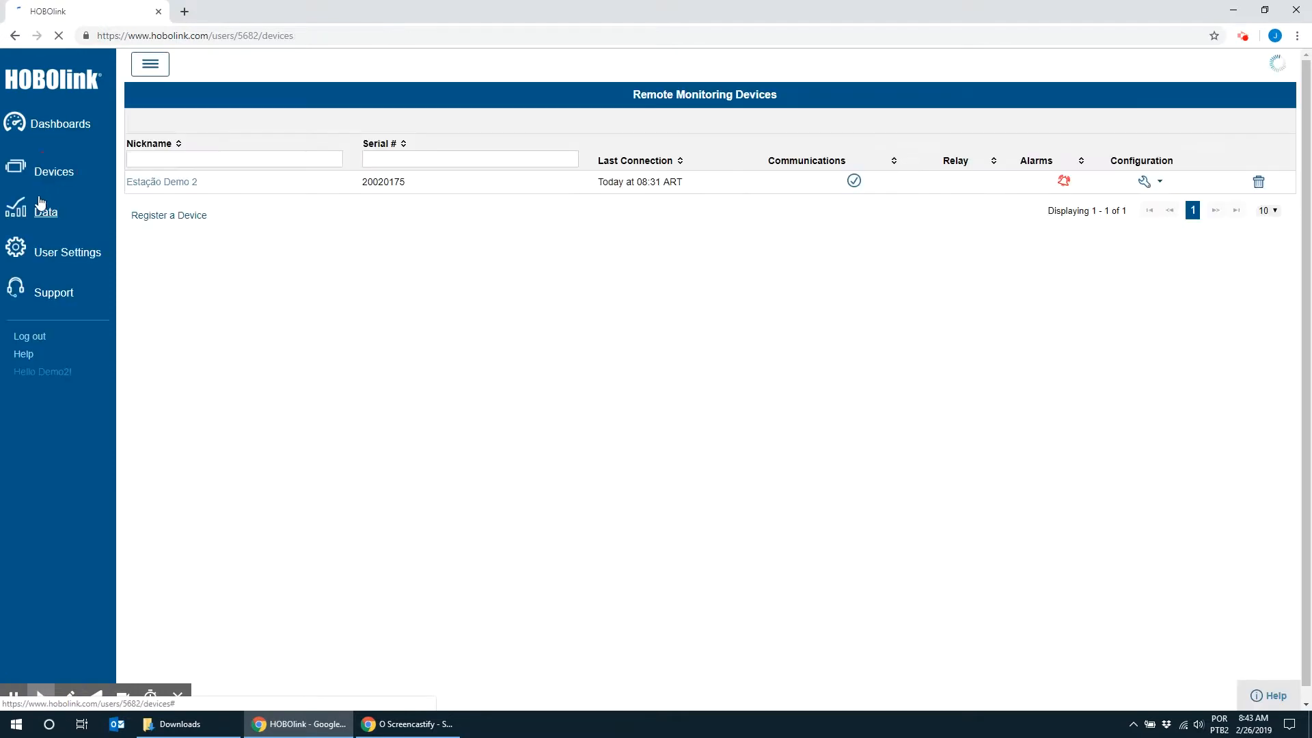
left_click(168, 185)
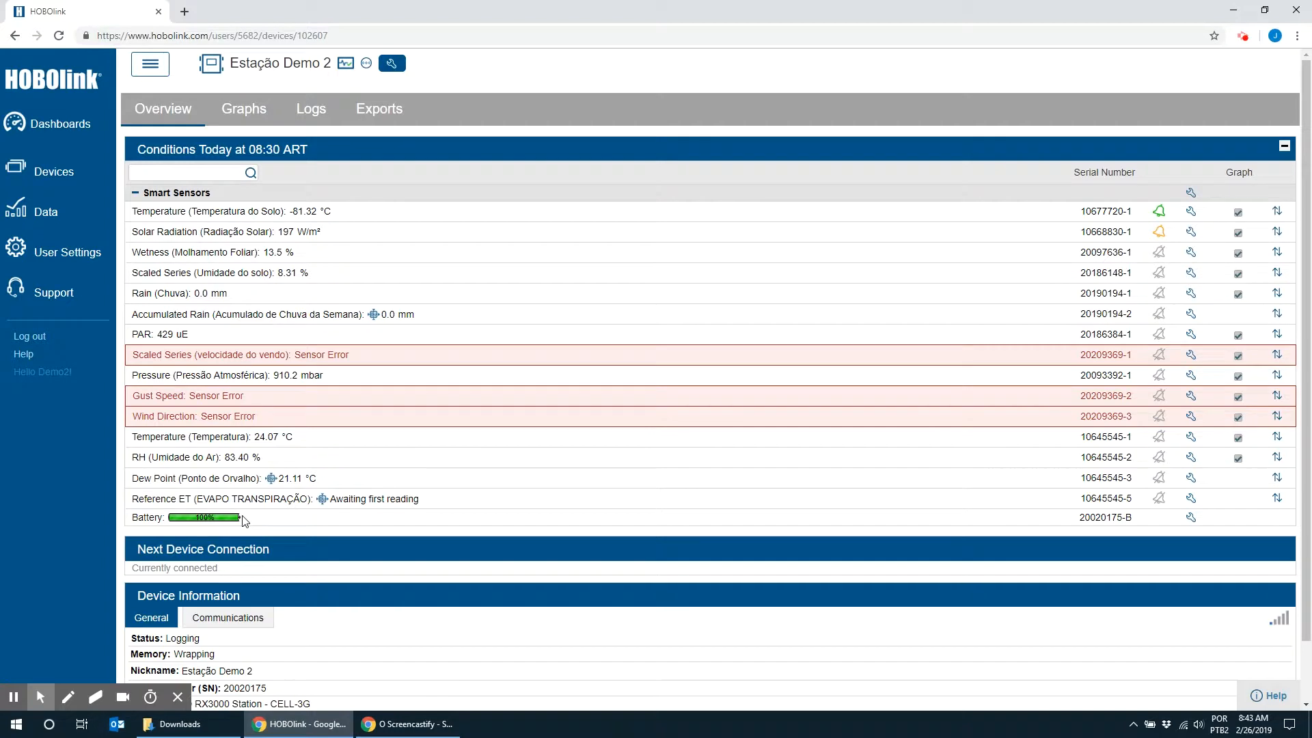
scroll(272, 504, "down", 1)
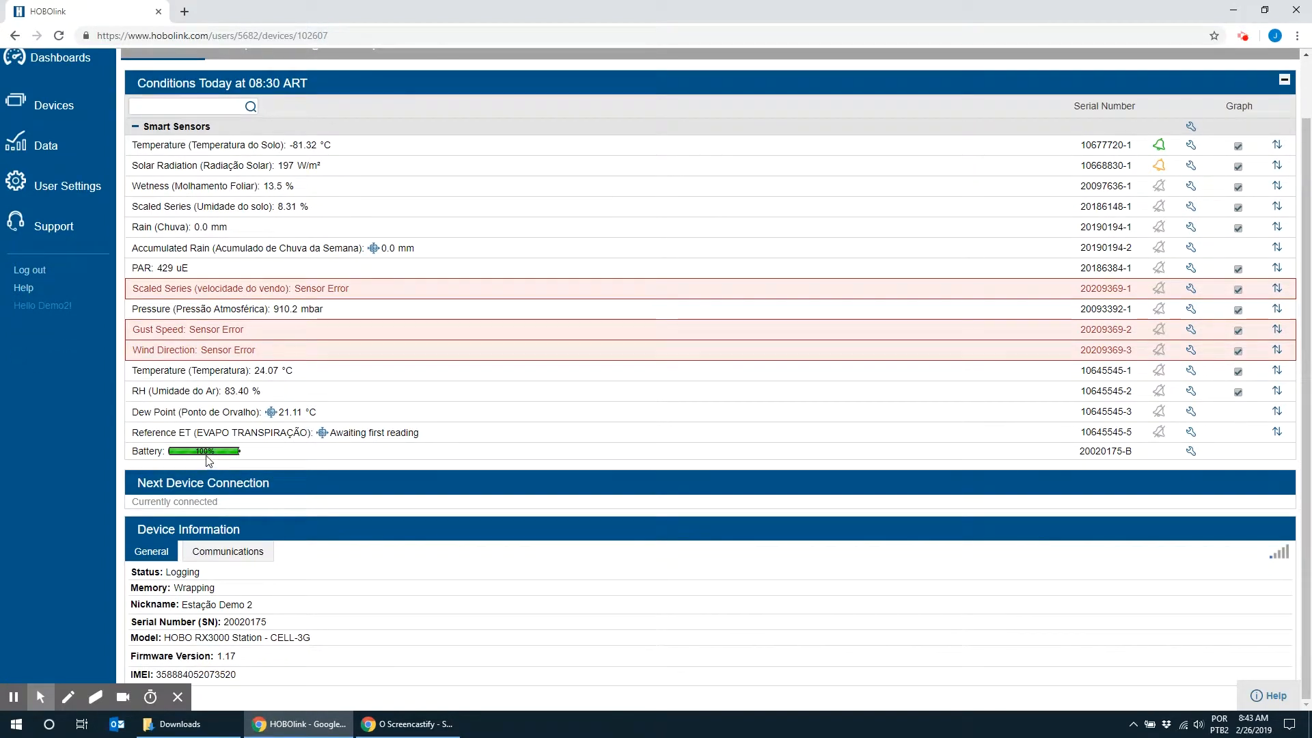
scroll(305, 470, "up", 1)
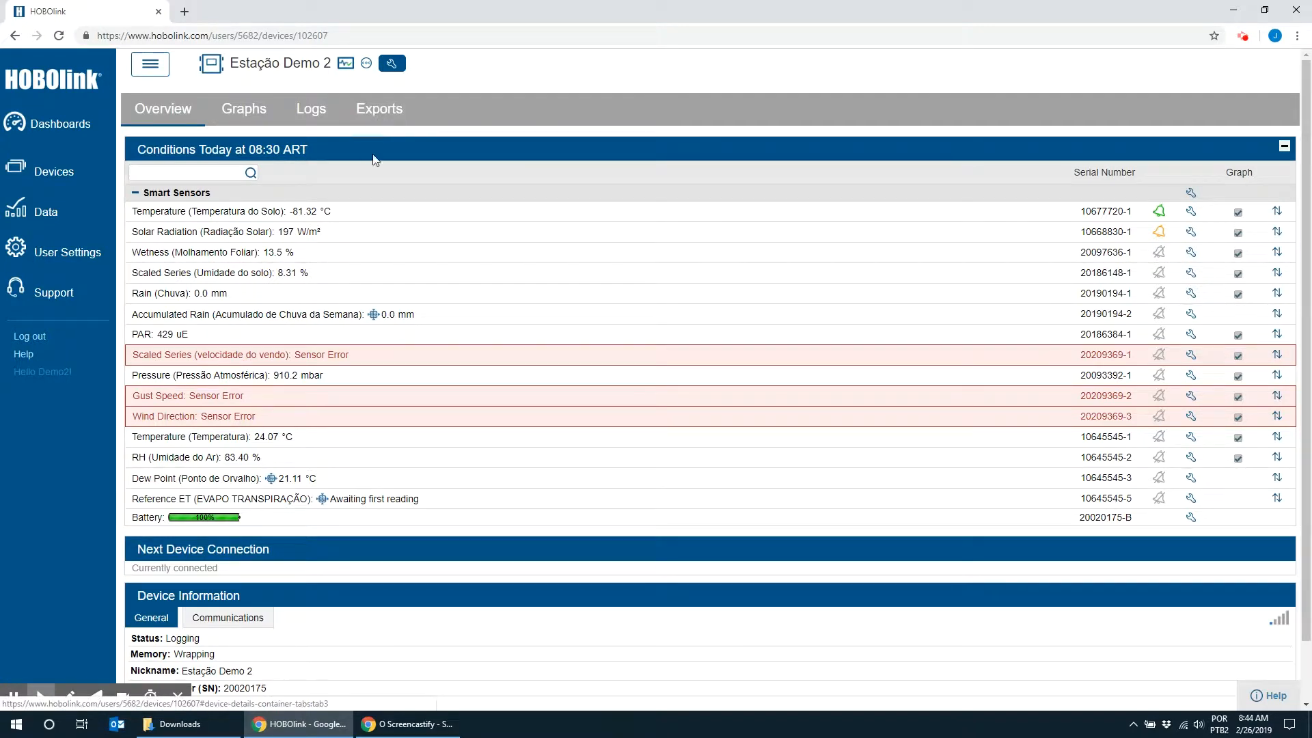
Create a new export for the station and name it "Exportar Dados Entre Datas".
left_click(382, 114)
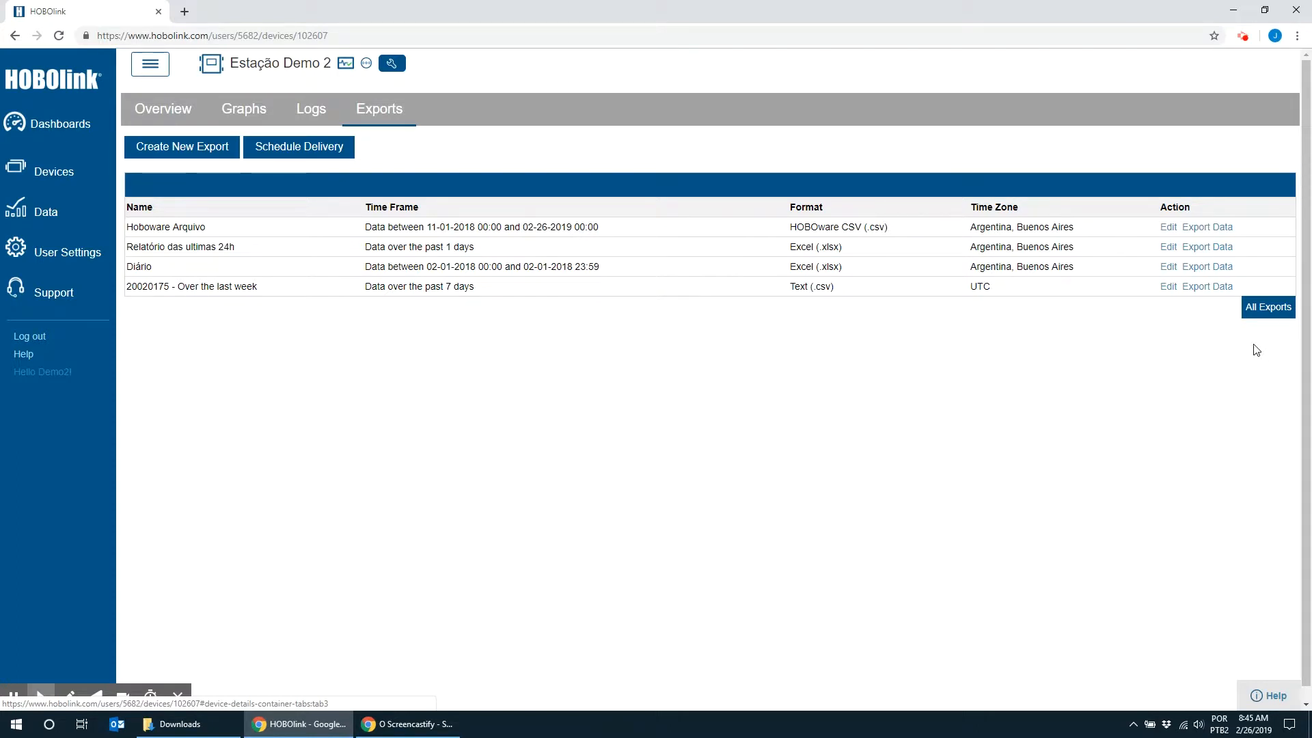
left_click(172, 149)
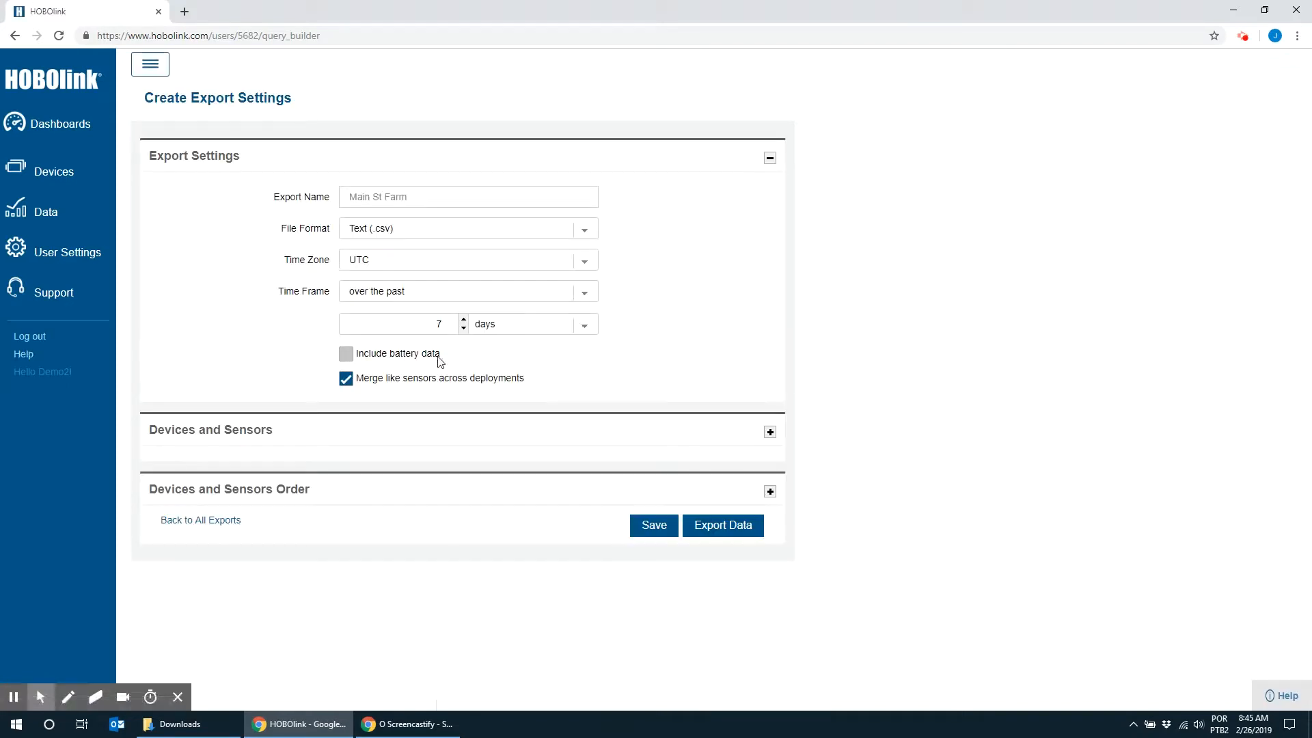
left_click(426, 194)
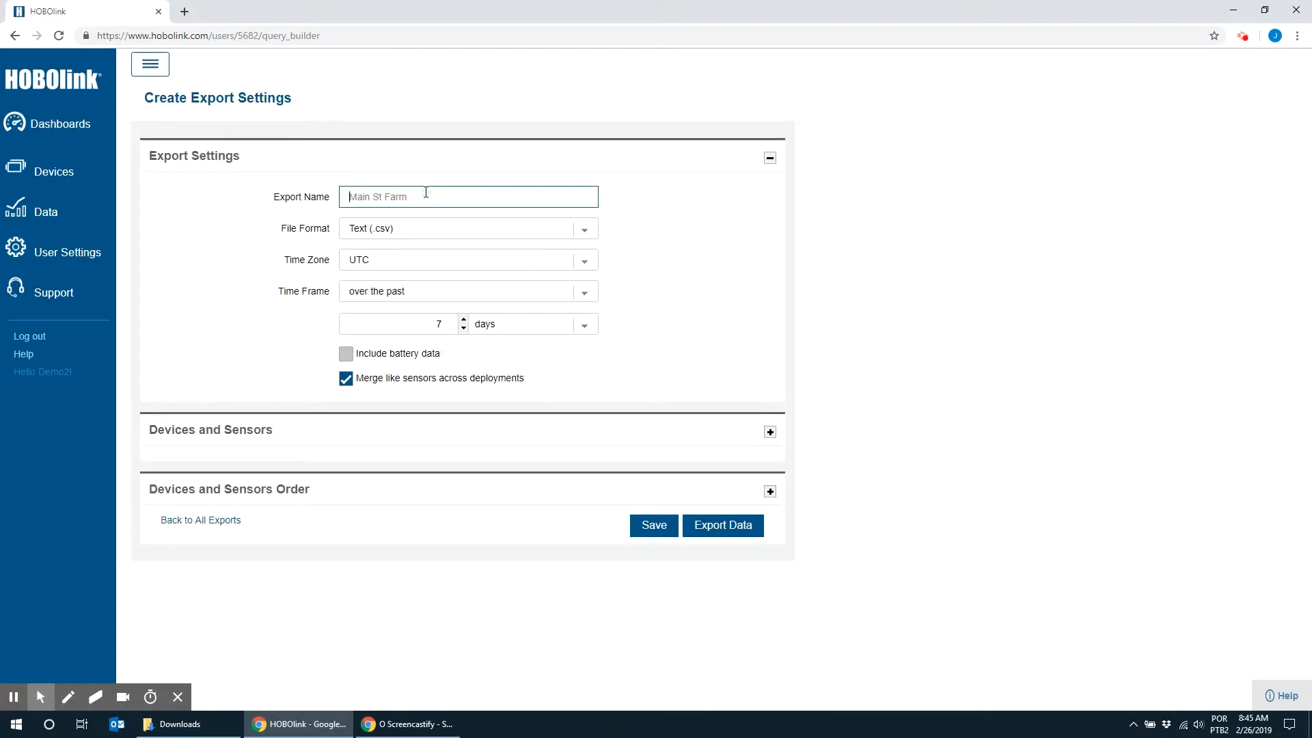
type("Ex")
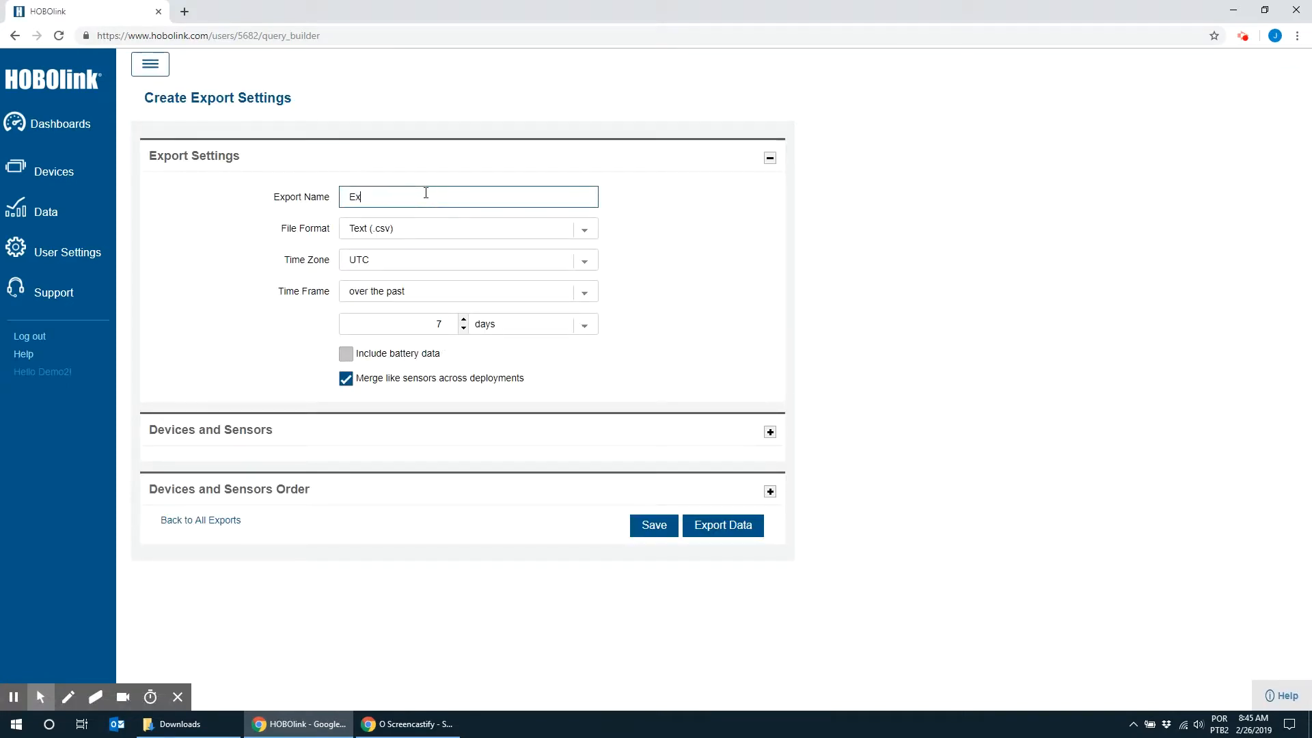
type("portar Dados Entre Datas")
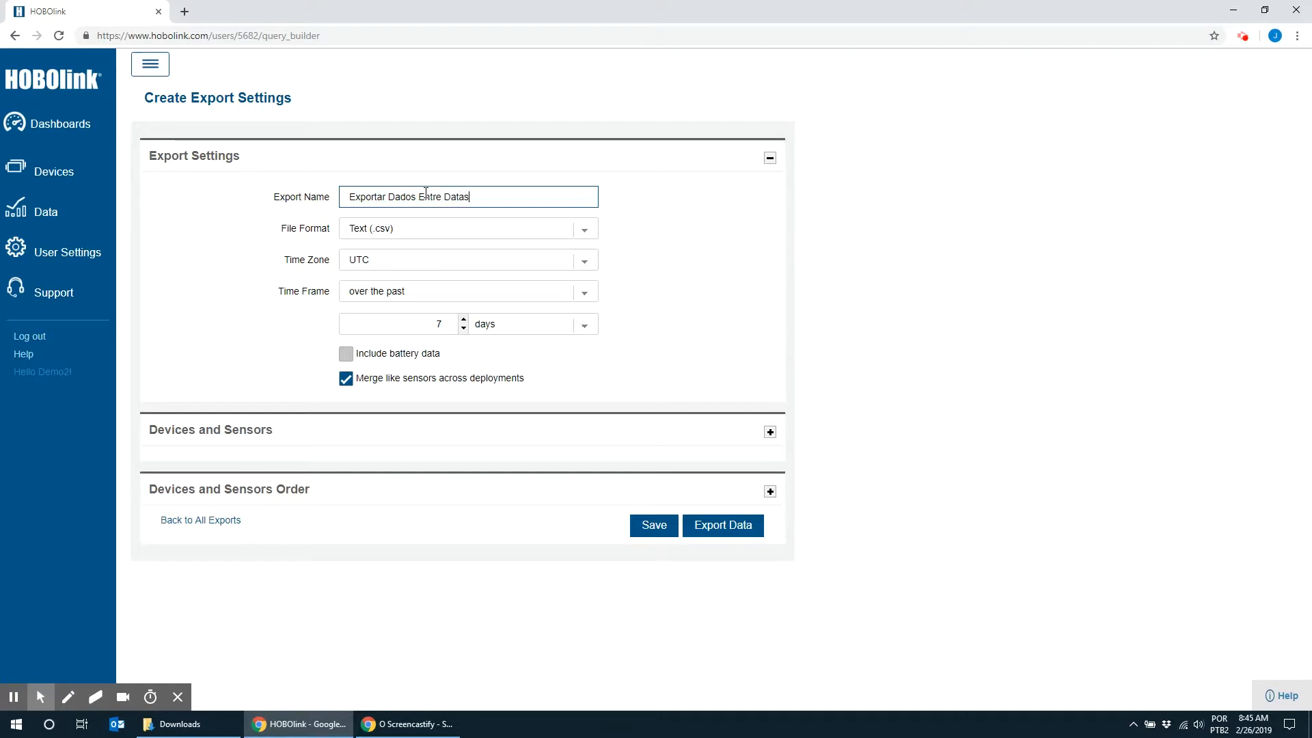
Set the export's file format to Excel (.xlsx) and its time zone to Argentina, Buenos Aires.
left_click(457, 233)
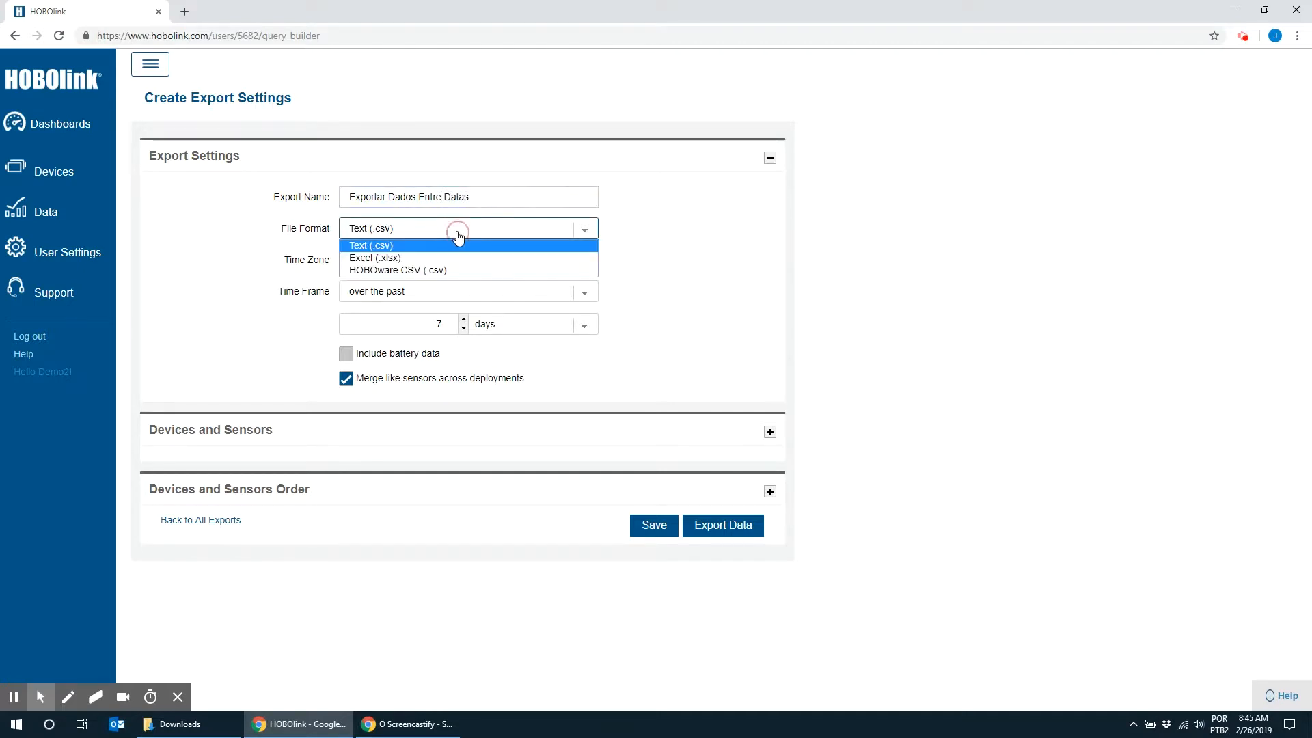
left_click(413, 258)
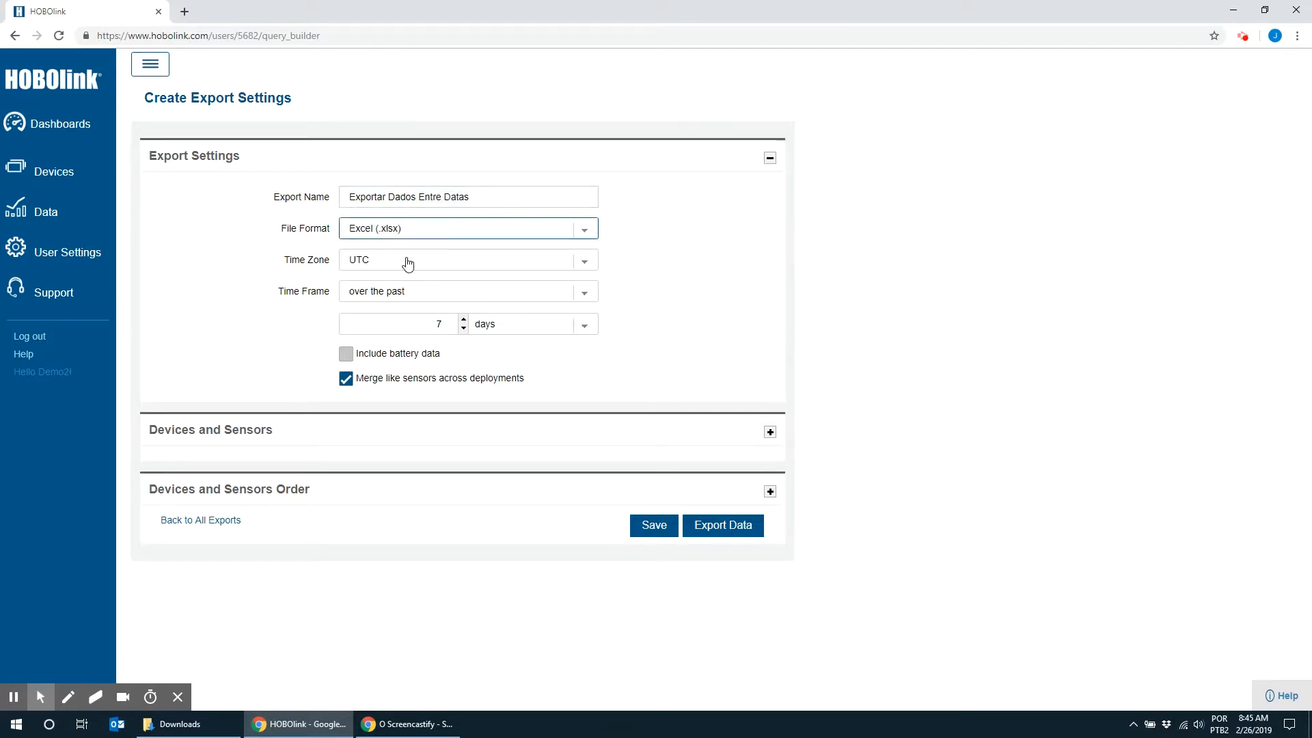
left_click(407, 263)
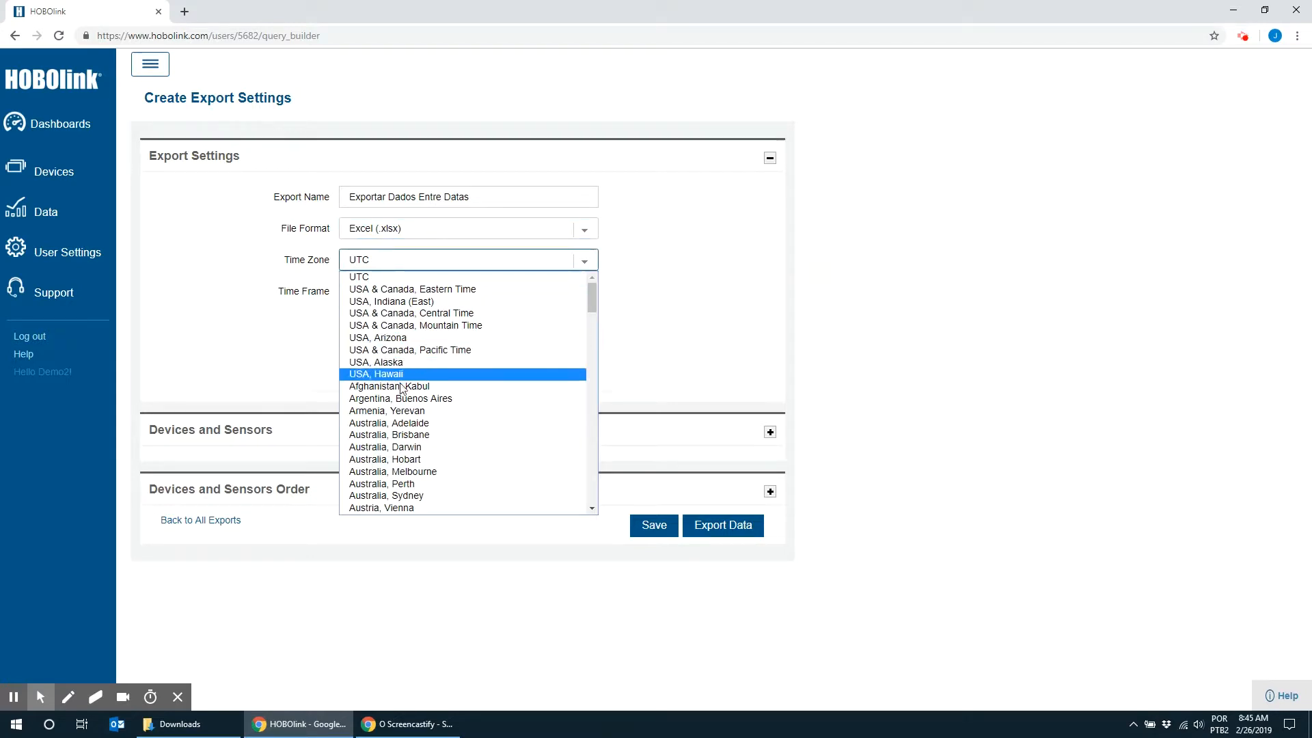
left_click(417, 402)
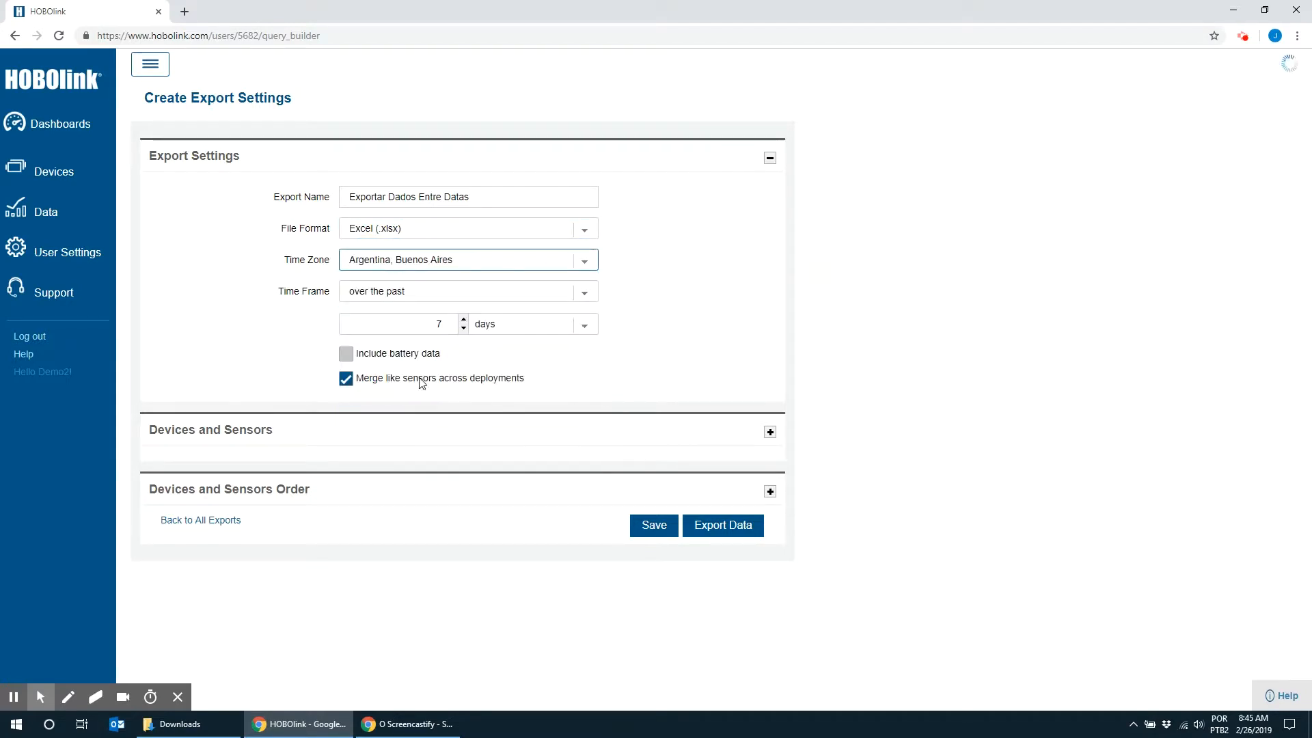
Set the export's time frame to between dates, with a start date of 01/01/2019 at 00:00.
left_click(415, 295)
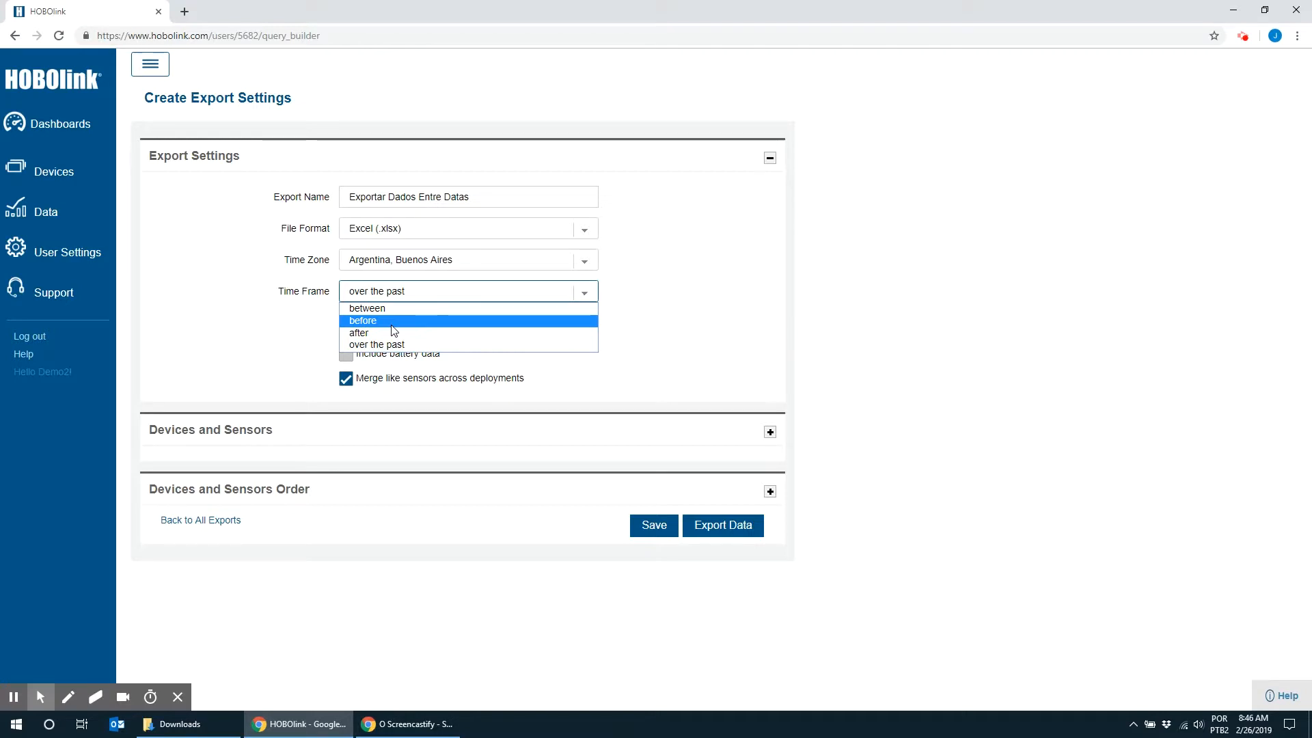
left_click(366, 309)
left_click(586, 323)
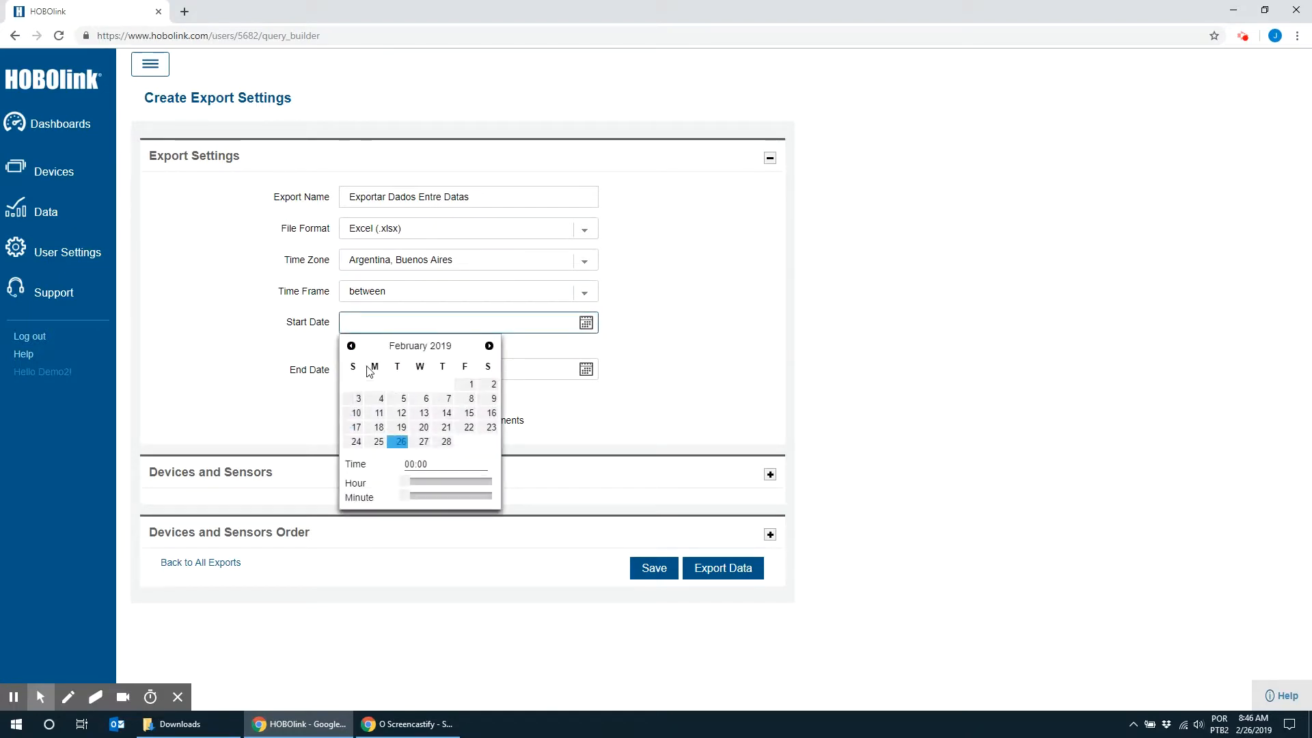
left_click(351, 346)
left_click(403, 384)
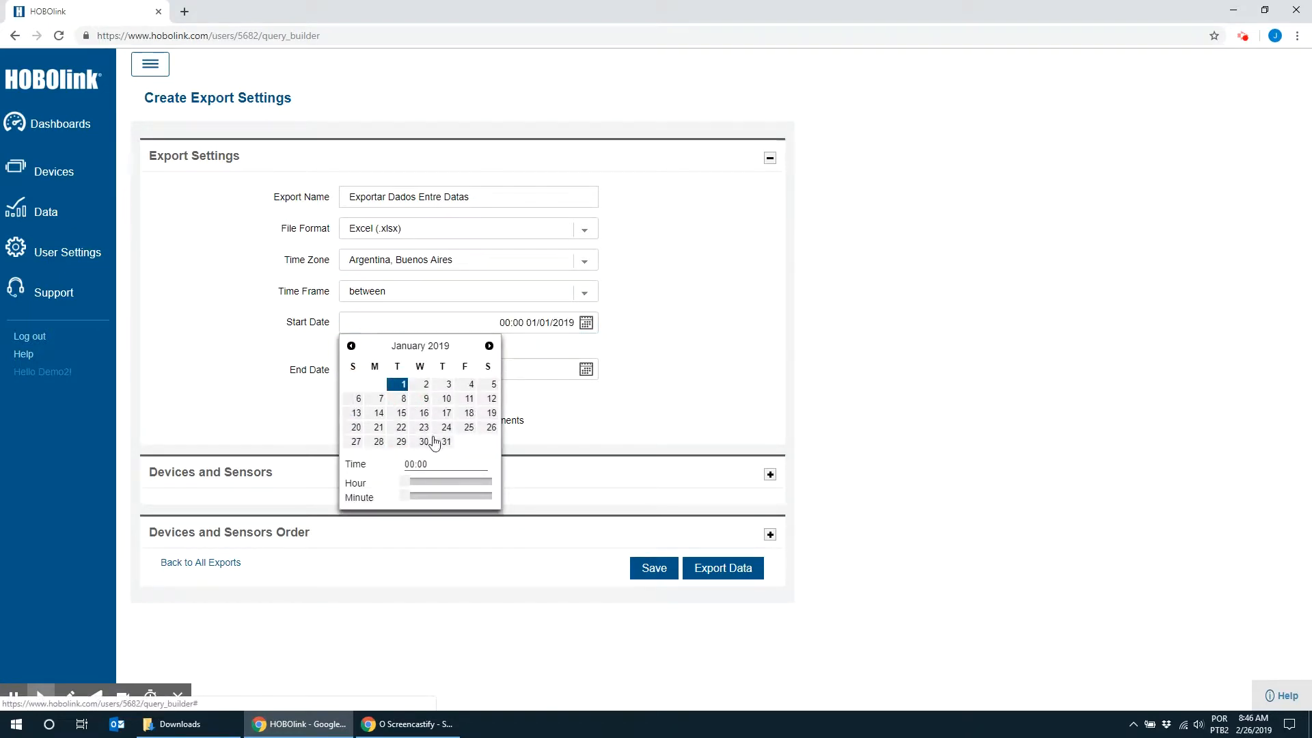
left_click(445, 442)
left_click(403, 384)
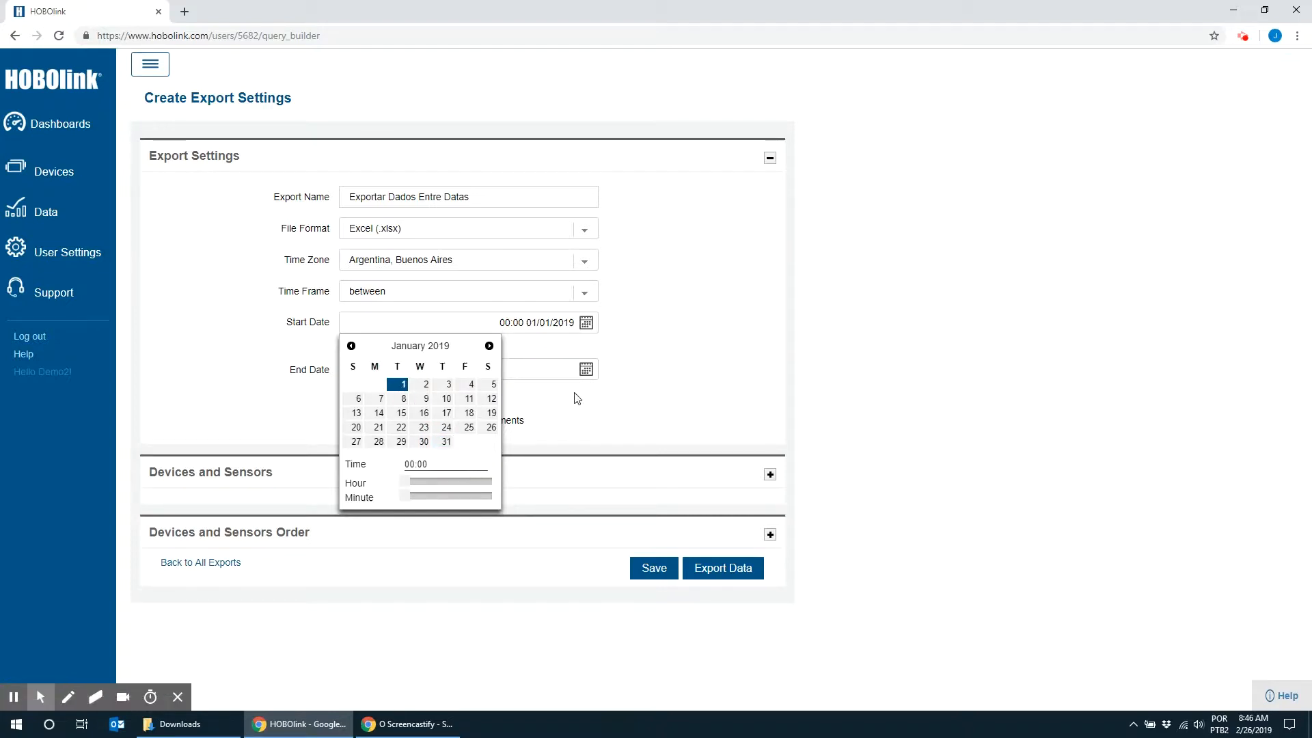
Set the export's end date to 01/31/2019 at 23:59.
left_click(585, 369)
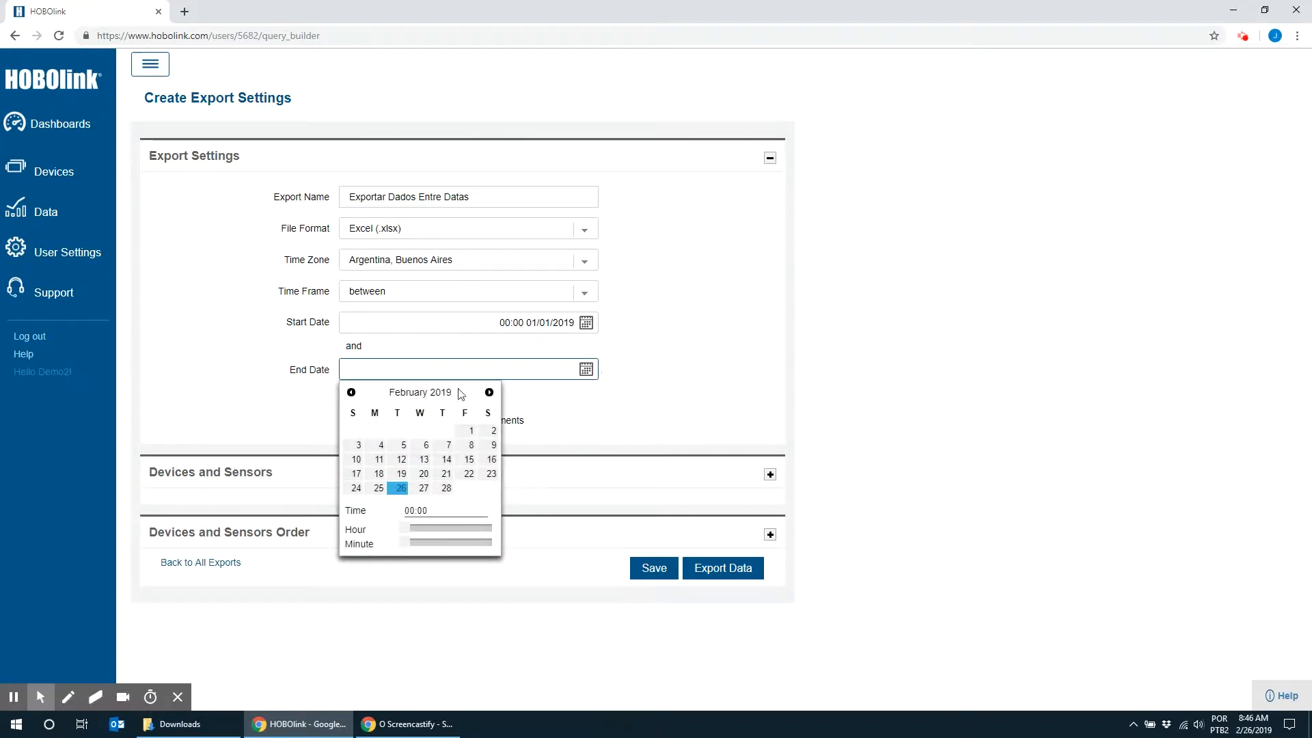
left_click(351, 392)
left_click(447, 490)
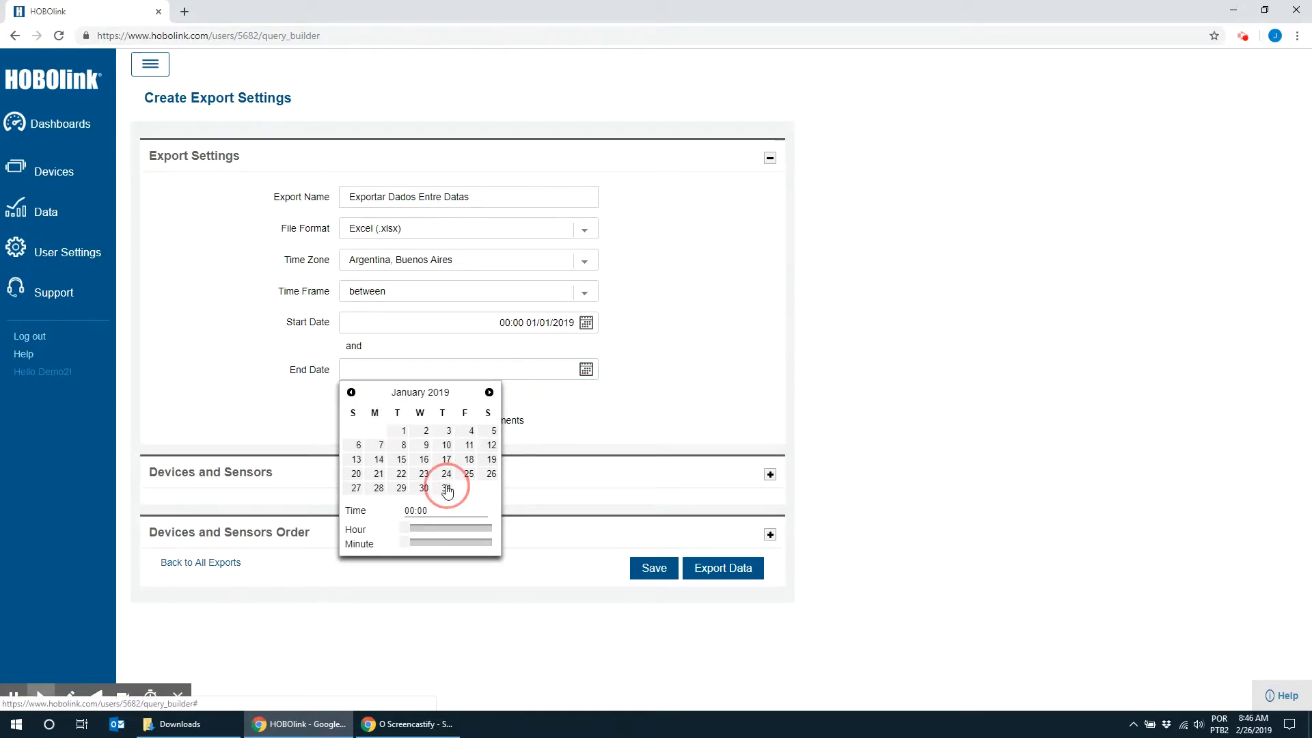
left_click_drag(404, 530, 490, 528)
left_click(418, 543)
left_click(490, 542)
left_click(487, 527)
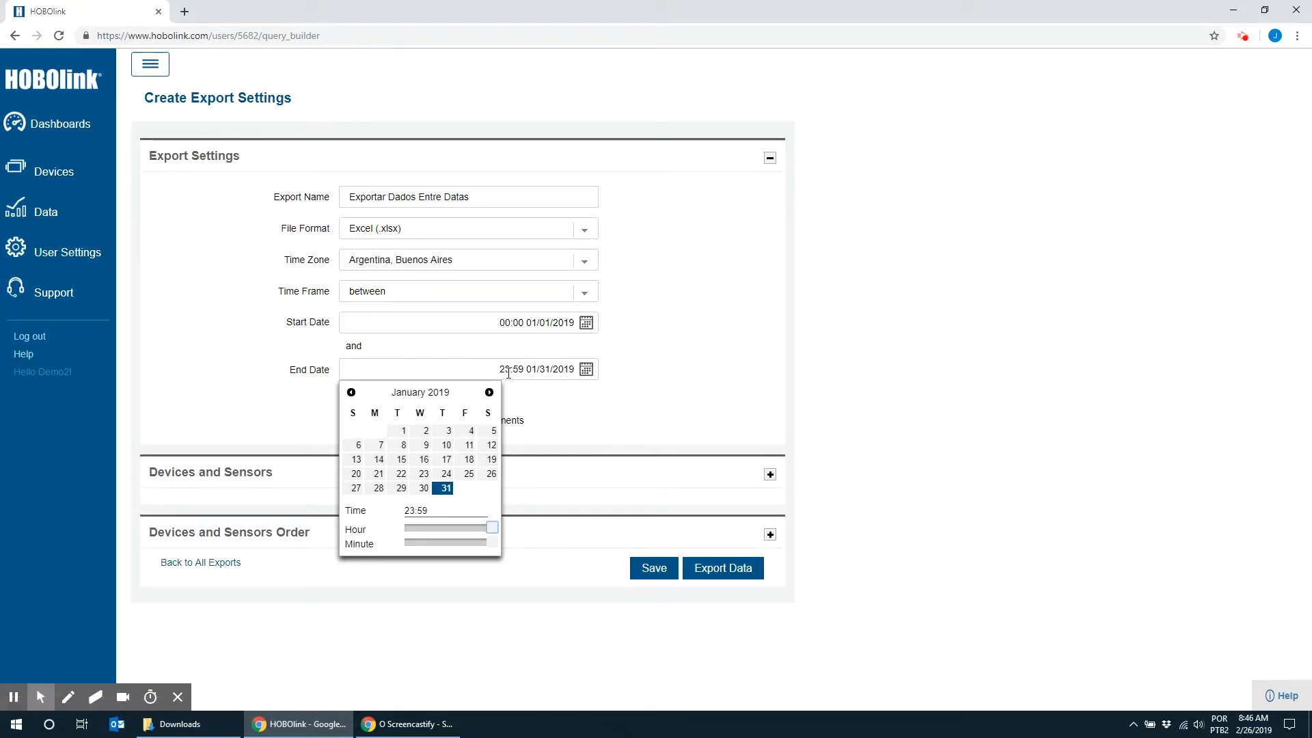
left_click(591, 420)
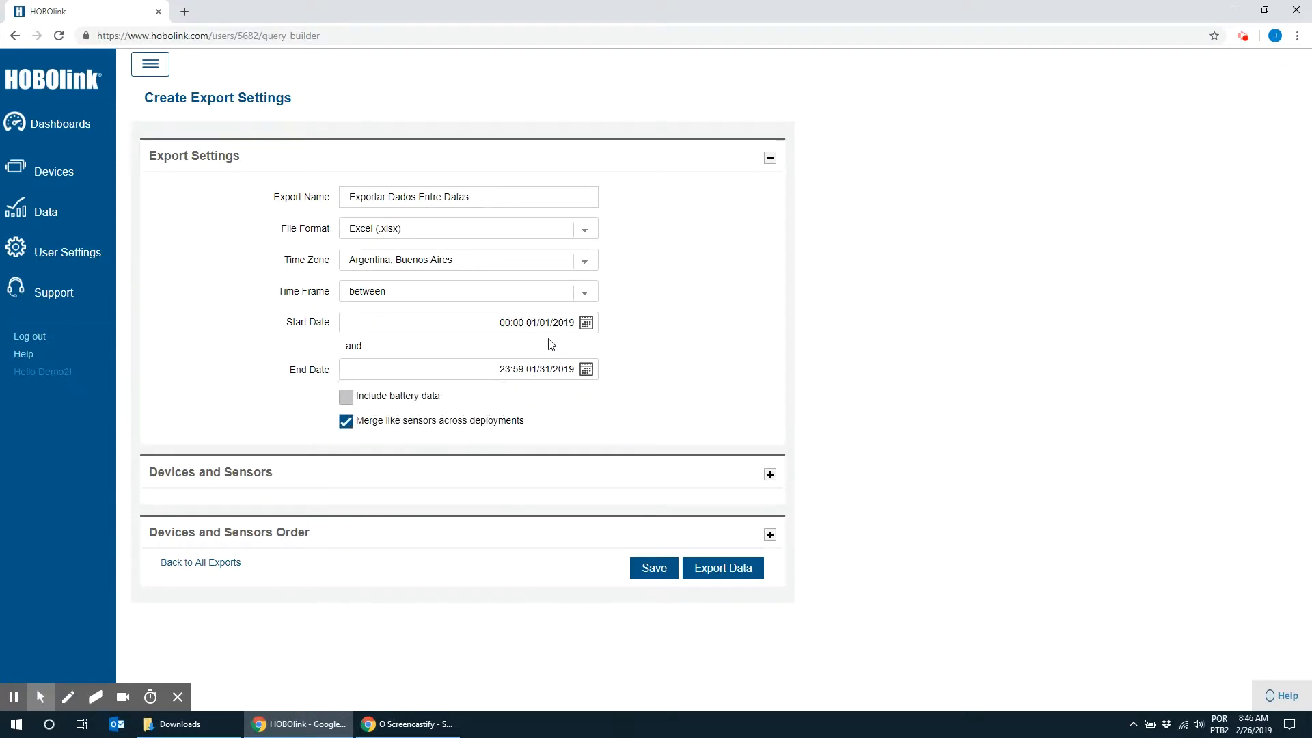
Include battery data in the export and select the Estação Demo 2 device, expanding its deployment to list every sensor.
left_click(357, 397)
left_click(769, 474)
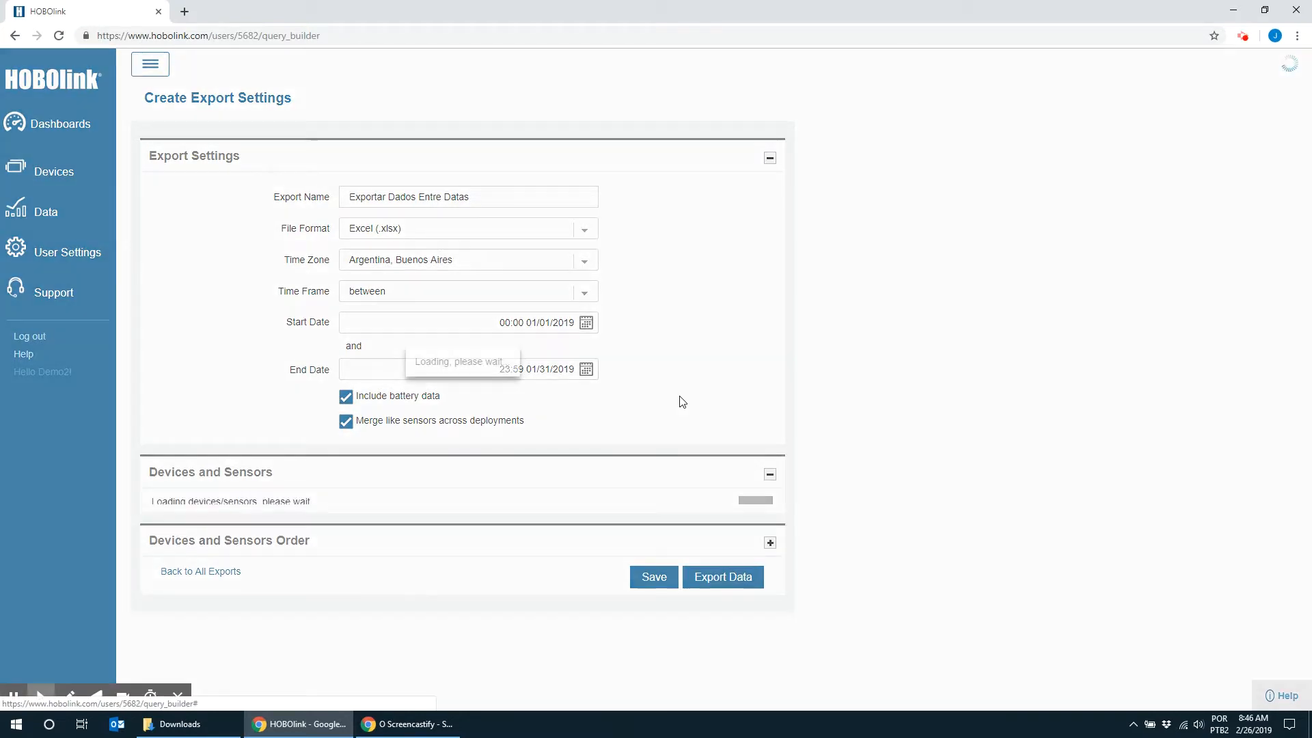
scroll(426, 308, "down", 1)
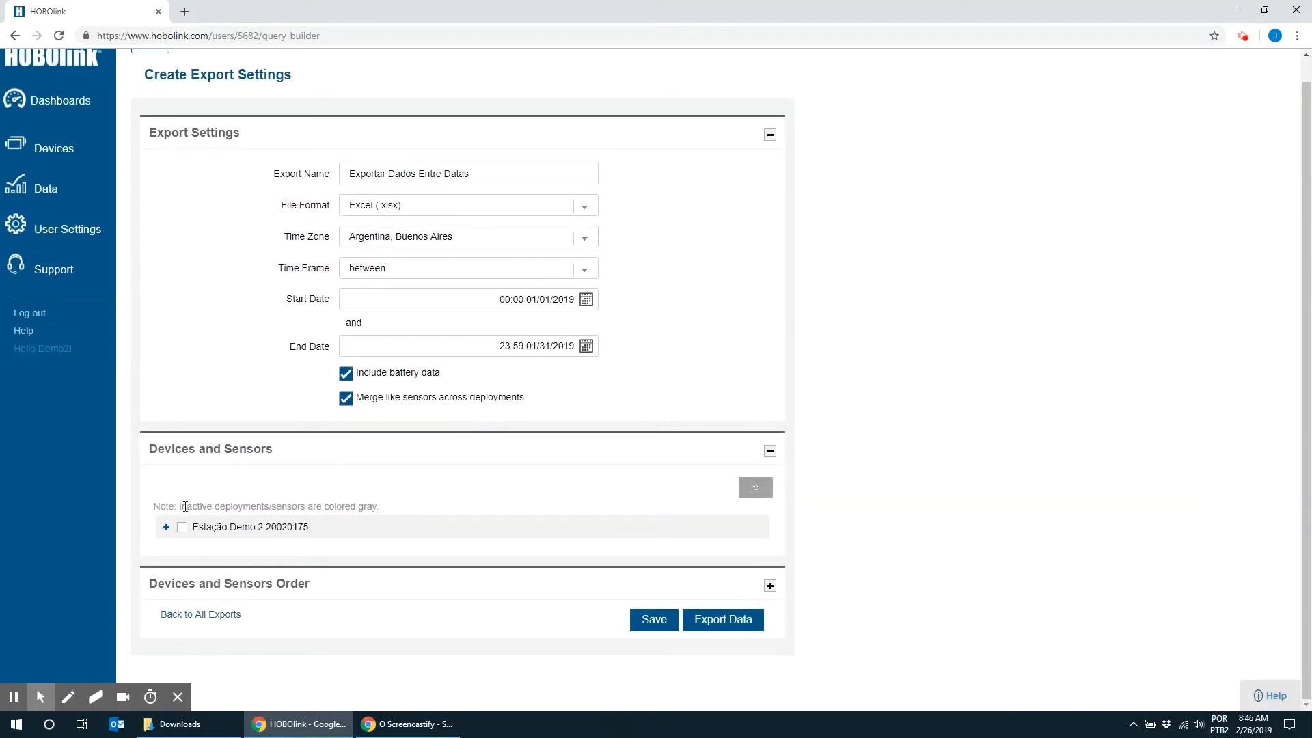
left_click(182, 528)
left_click(166, 527)
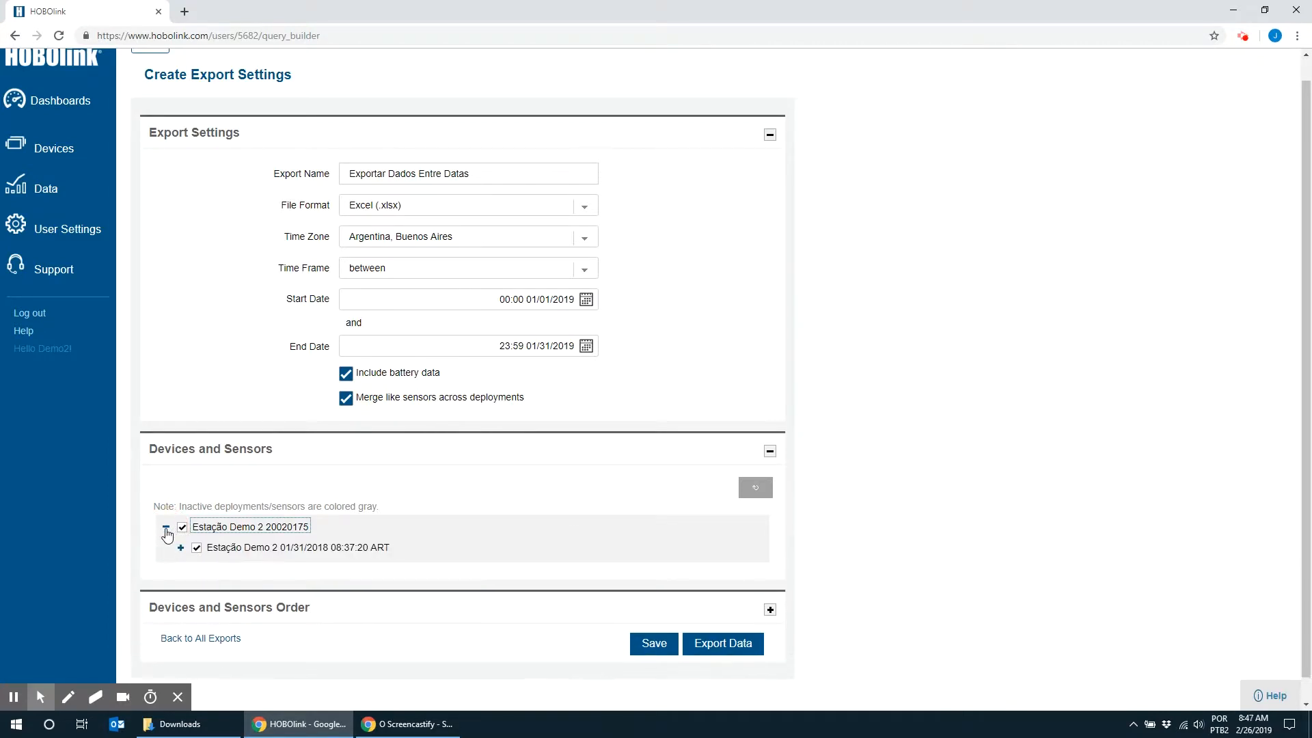
left_click(180, 547)
scroll(334, 427, "down", 2)
scroll(332, 427, "down", 3)
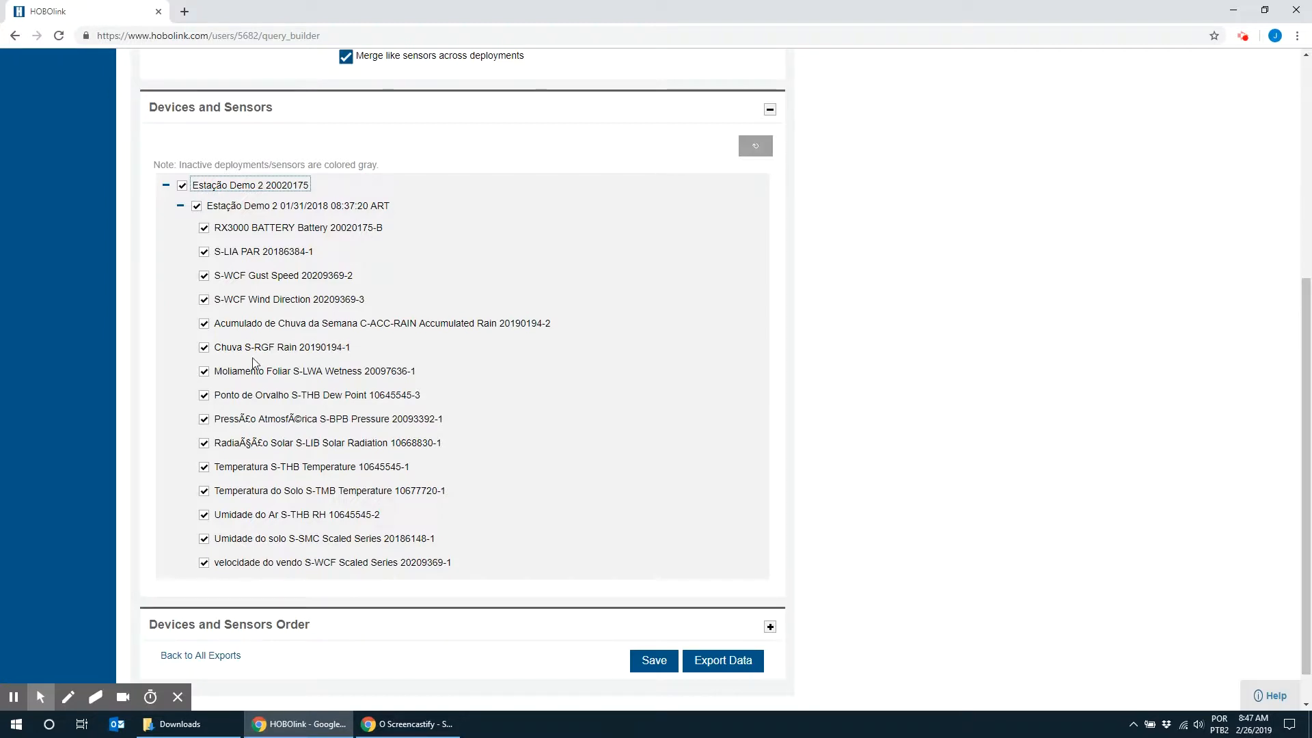
Exclude the sensors from Moliamento Foliar through velocidade do vendo, keeping only Umidade do Ar among them.
left_click(203, 371)
left_click(204, 395)
left_click(204, 419)
left_click(204, 442)
left_click(203, 467)
left_click(204, 490)
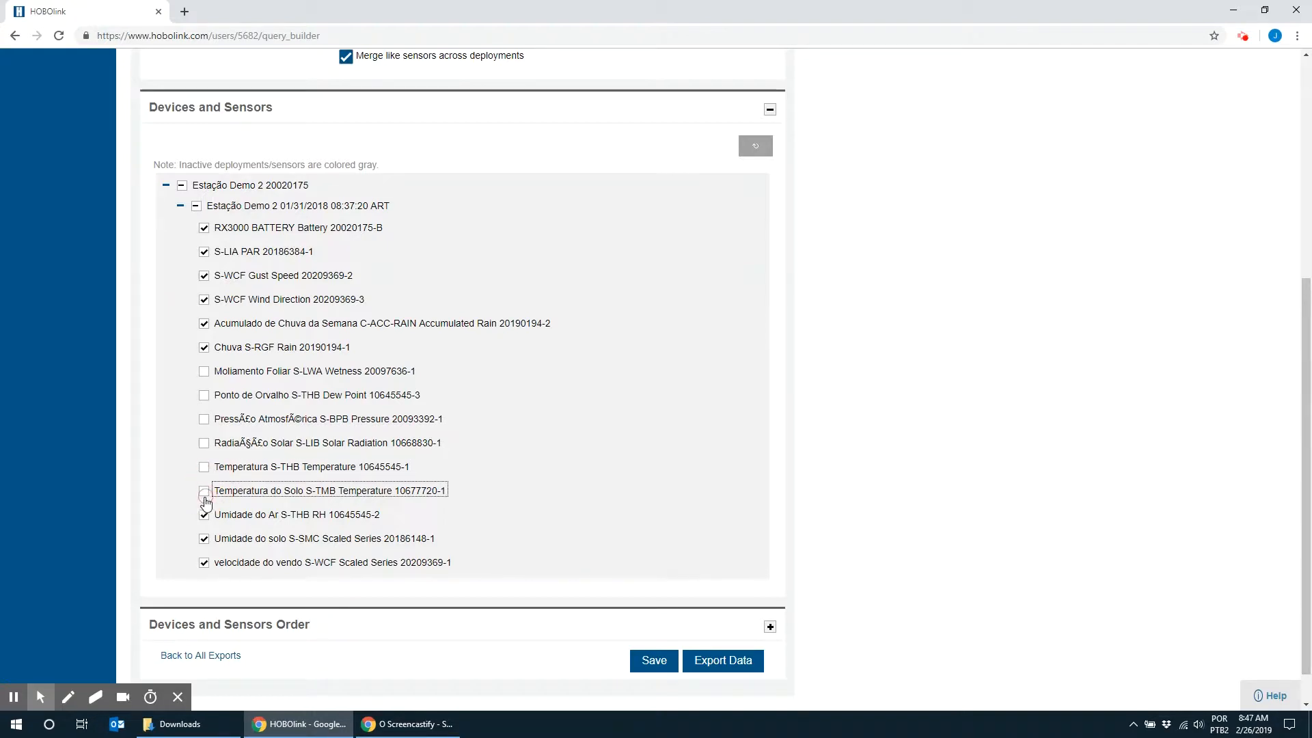
left_click(204, 514)
left_click(204, 538)
left_click(206, 563)
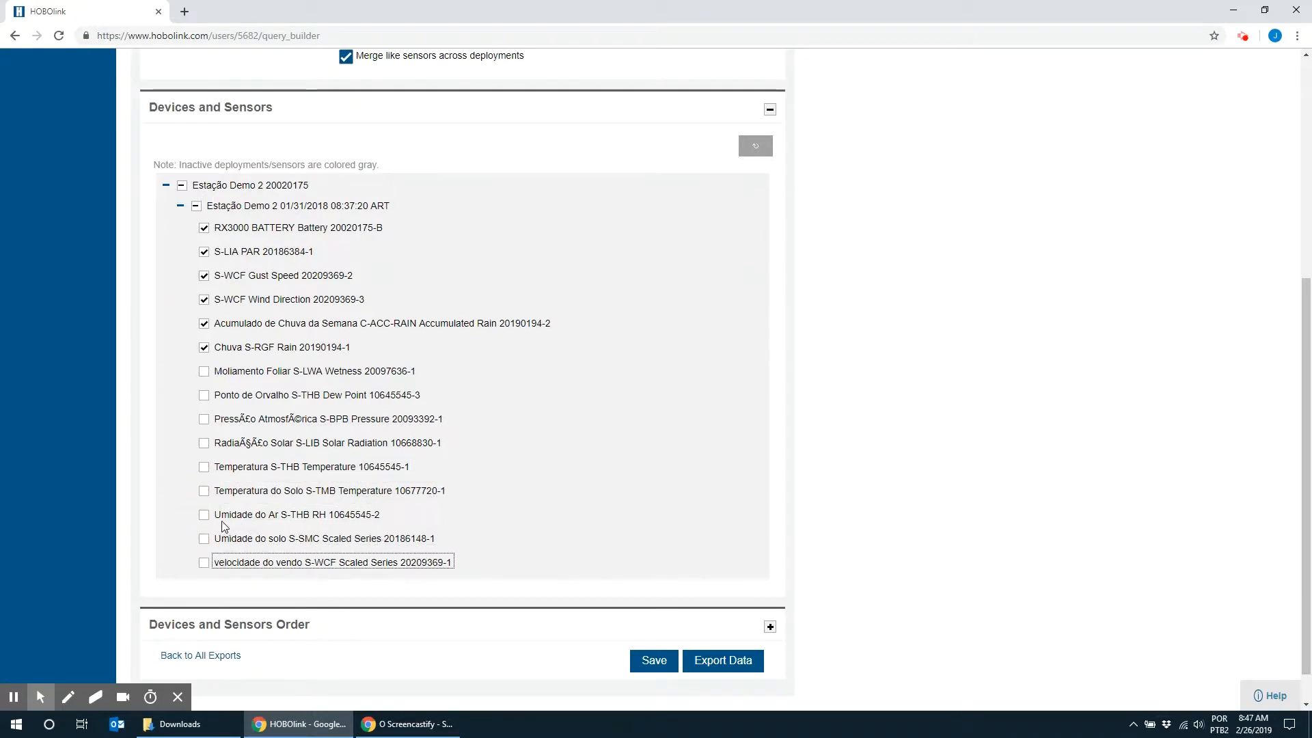
left_click(205, 519)
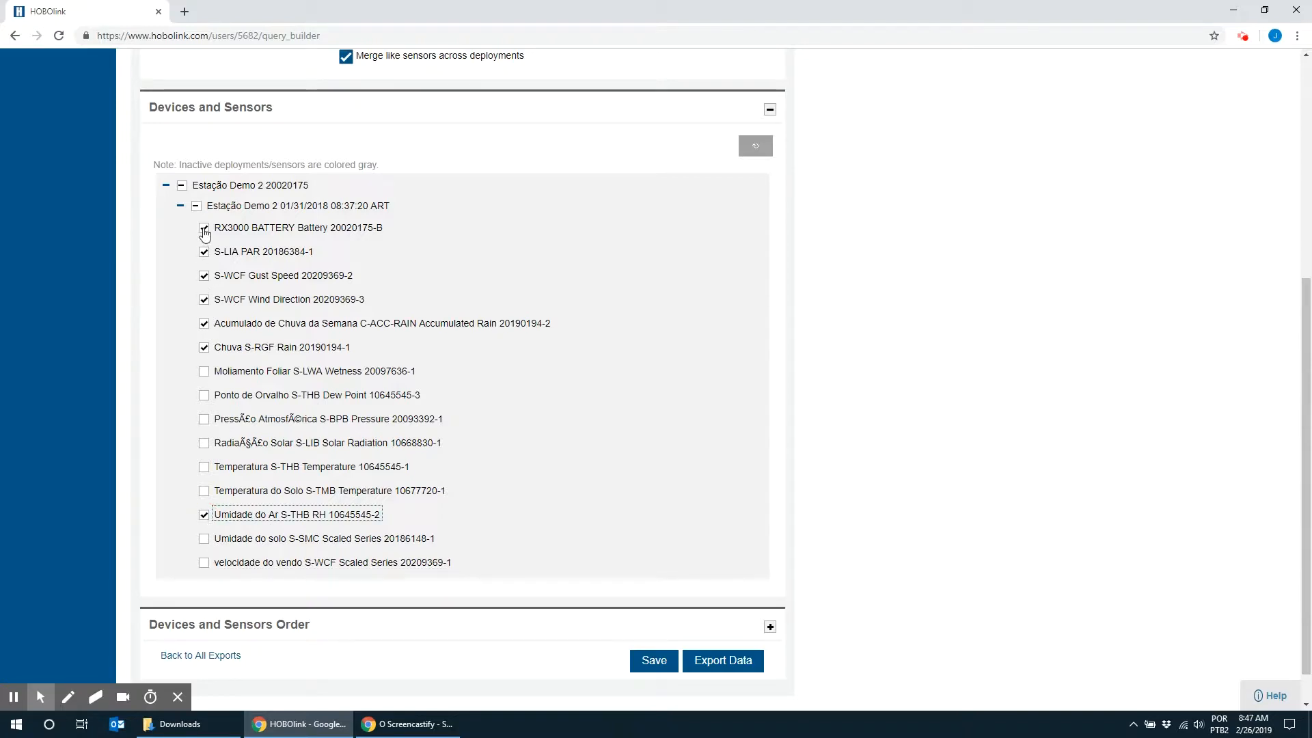
Exclude the PAR, Gust Speed, Wind Direction and Acumulado de Chuva da Semana sensors, and save the export.
left_click(205, 252)
left_click(205, 277)
left_click(205, 301)
left_click(204, 323)
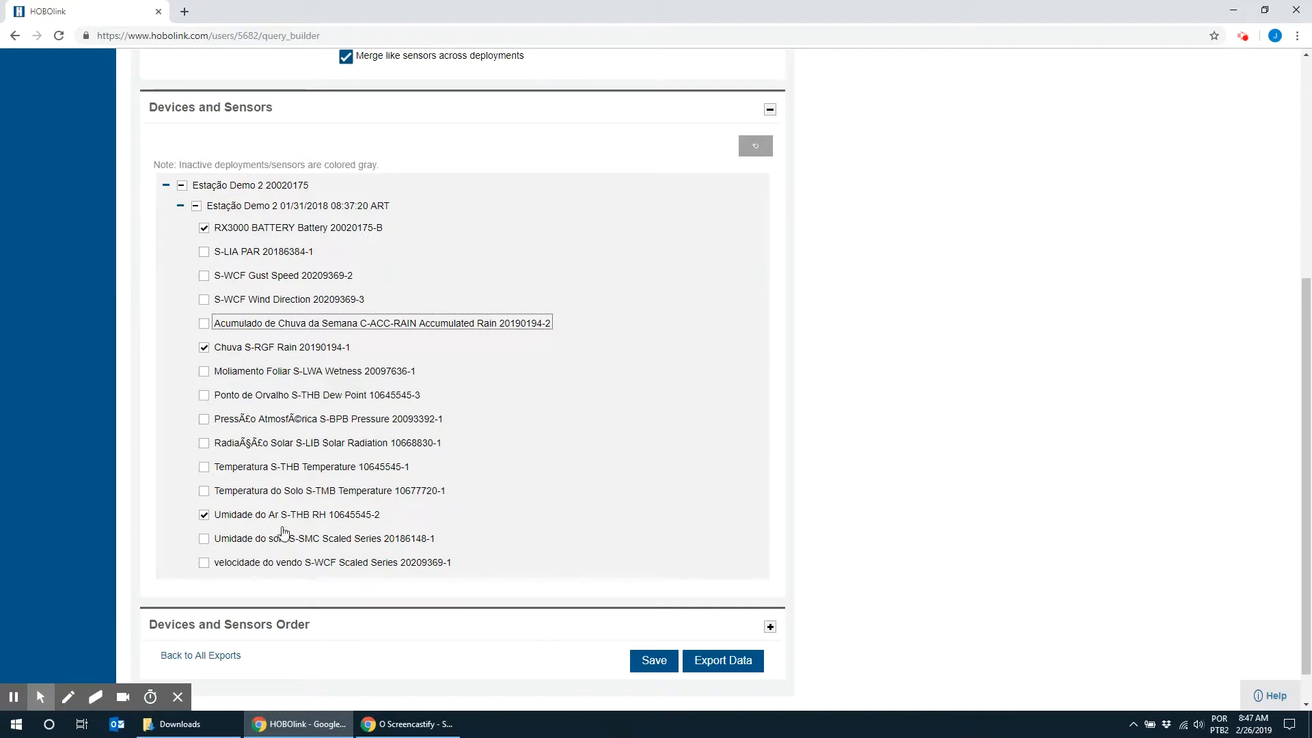
left_click(653, 660)
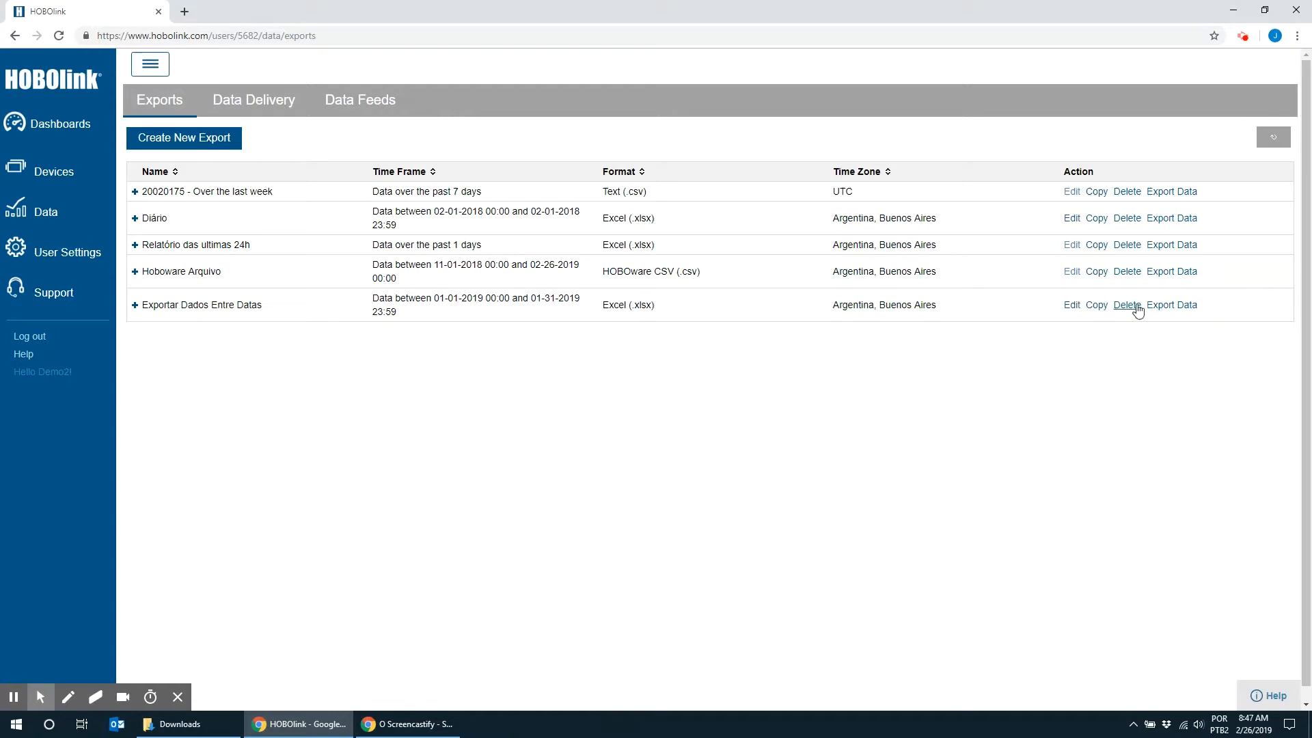
Export the data of "Exportar Dados Entre Datas" and open the downloaded workbook maximized in Excel with editing enabled.
left_click(1169, 307)
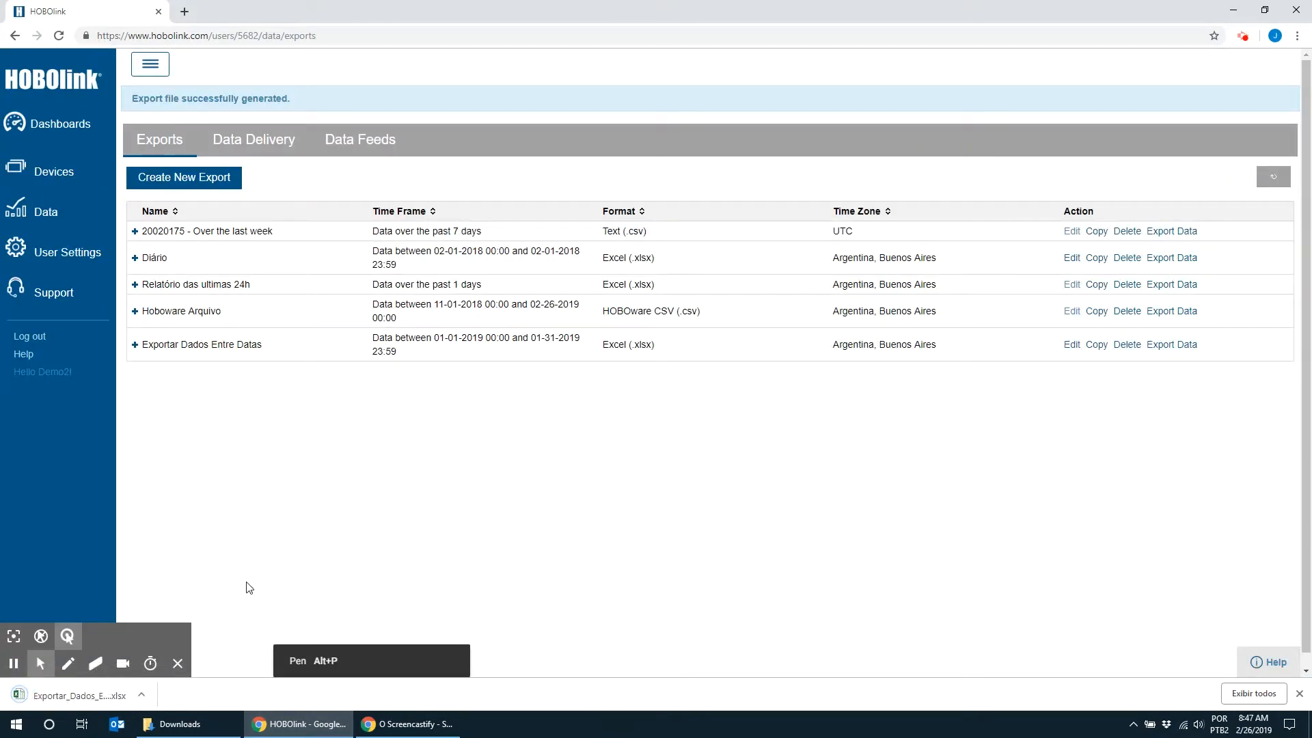
left_click(58, 696)
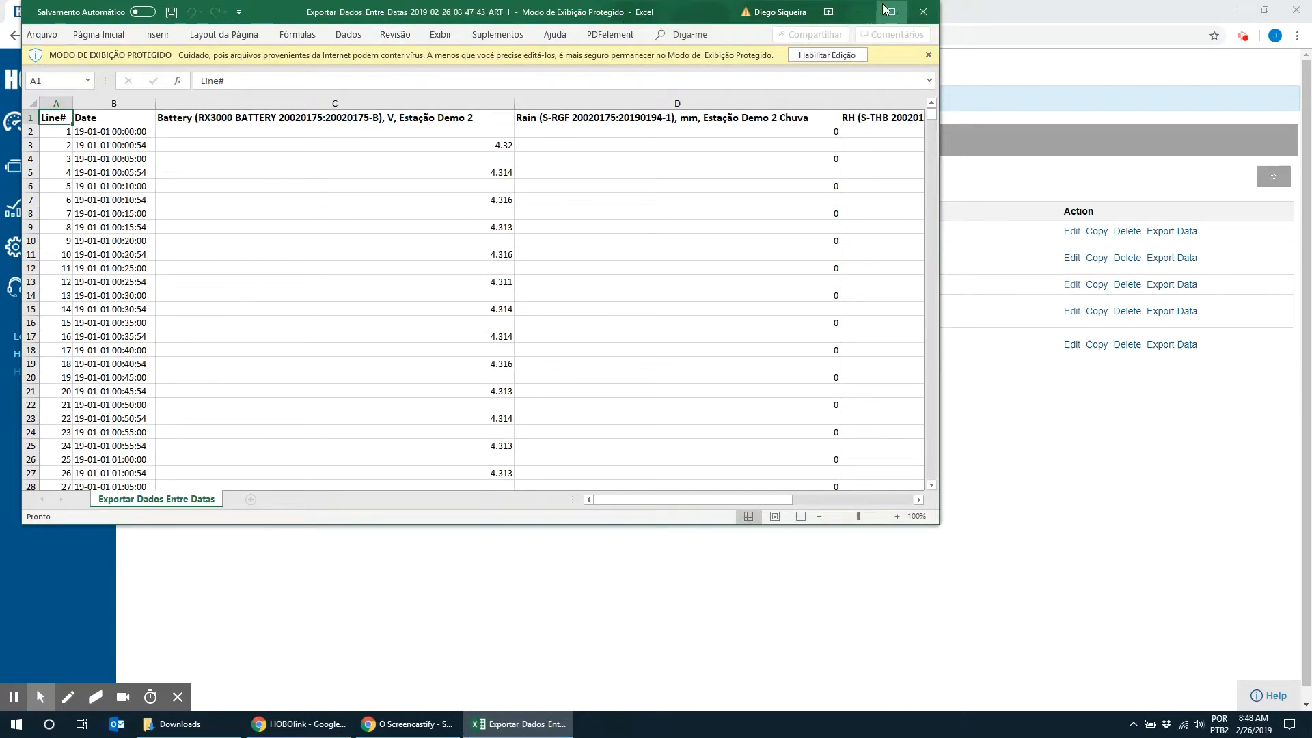
left_click(892, 12)
left_click(805, 54)
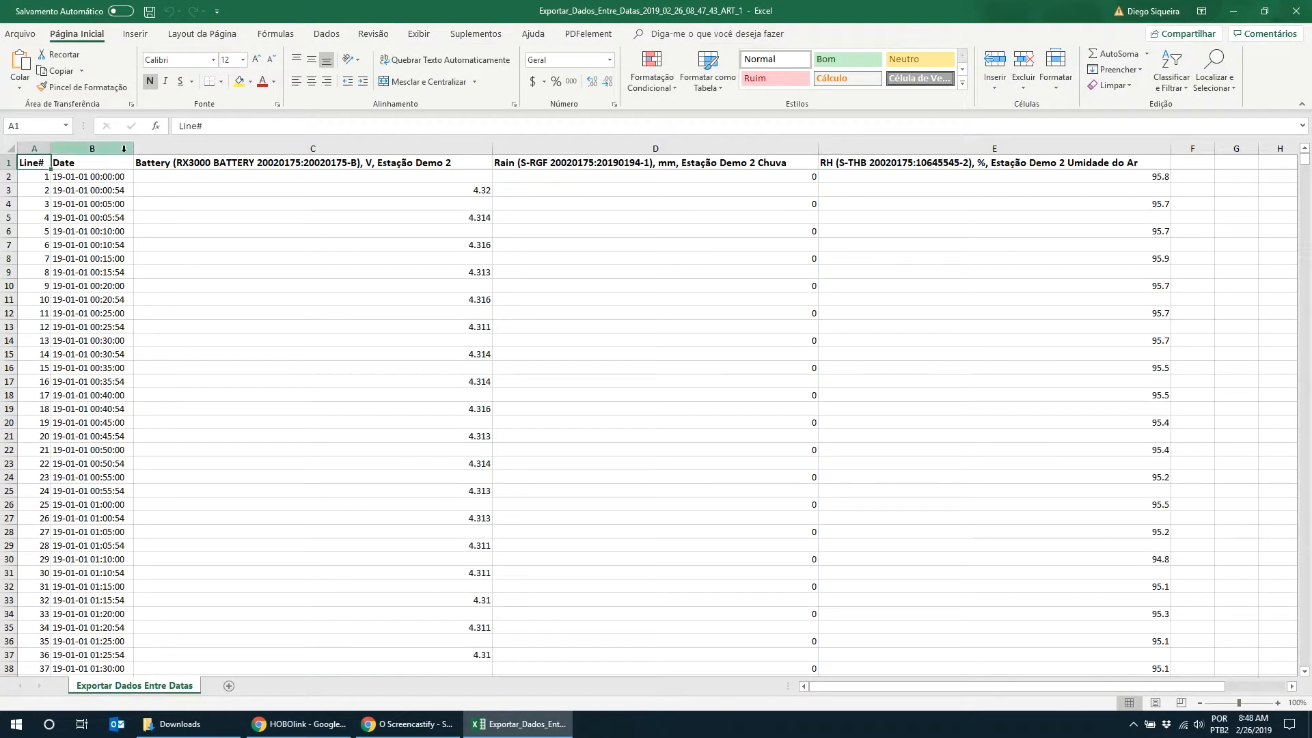
Slightly narrow the Battery and Rain columns of the exported worksheet.
left_click_drag(492, 147, 476, 145)
left_click_drag(802, 147, 791, 147)
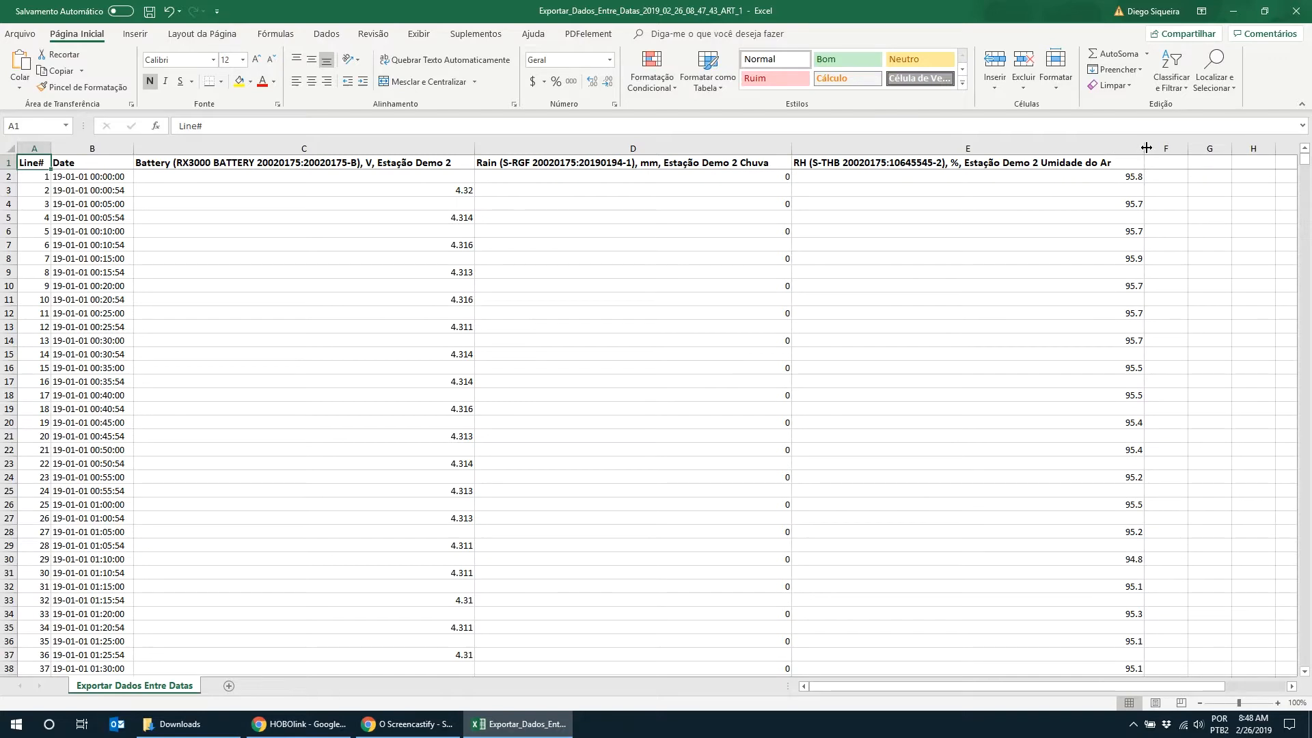
left_click_drag(1007, 690, 1008, 691)
Examine the date, battery, rain and relative humidity readings through the rows of the exported worksheet.
scroll(385, 362, "down", 17)
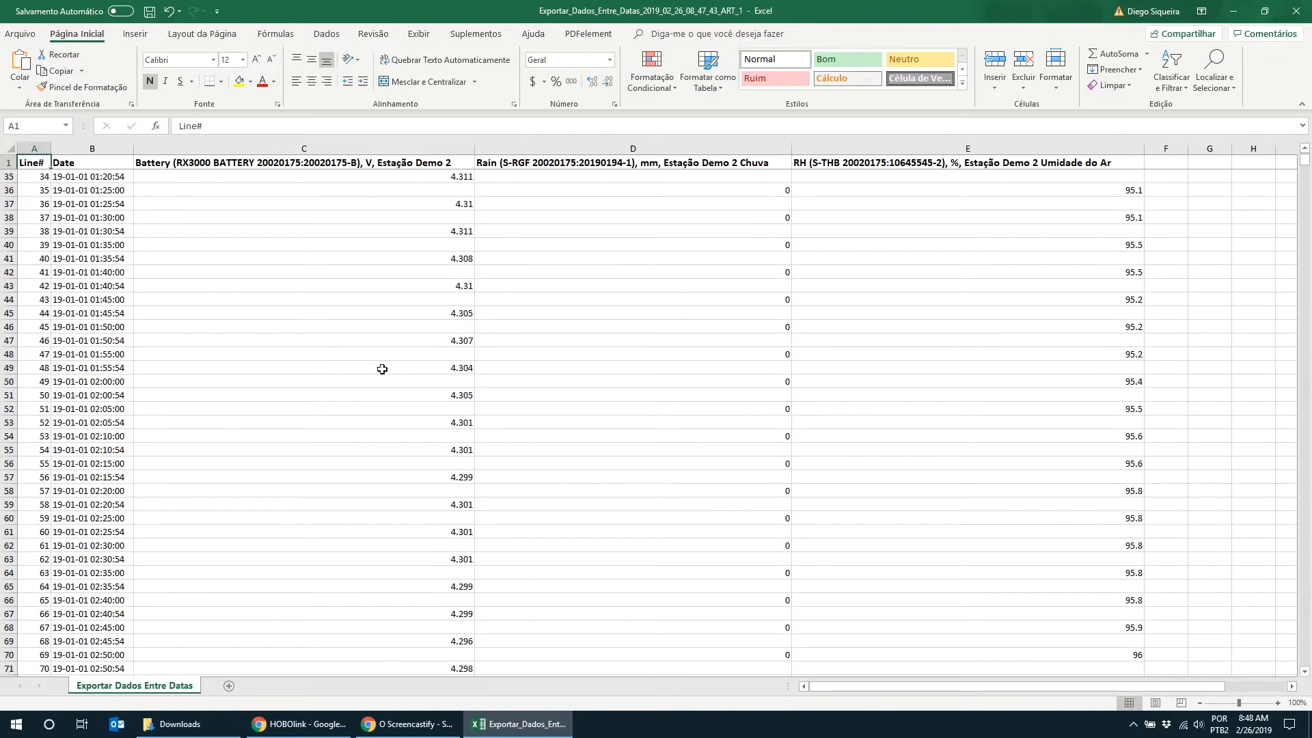
scroll(390, 358, "down", 7)
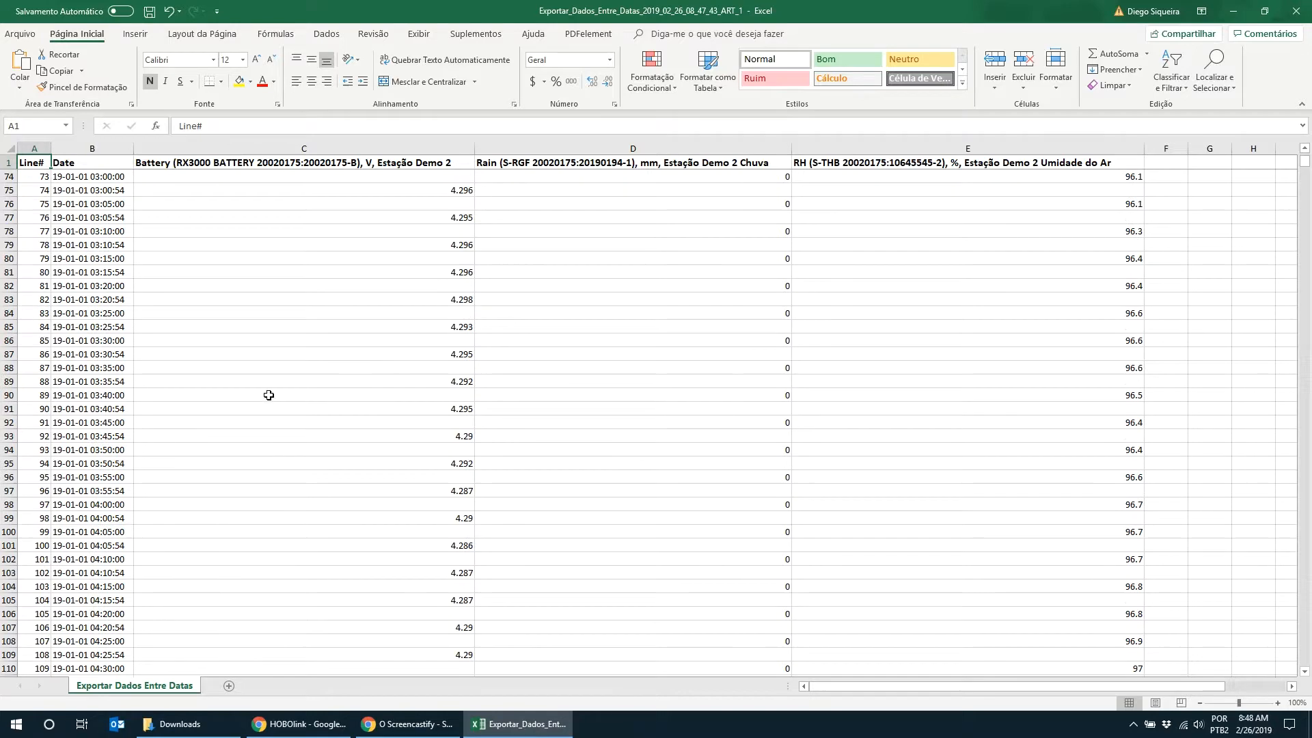
left_click(109, 396)
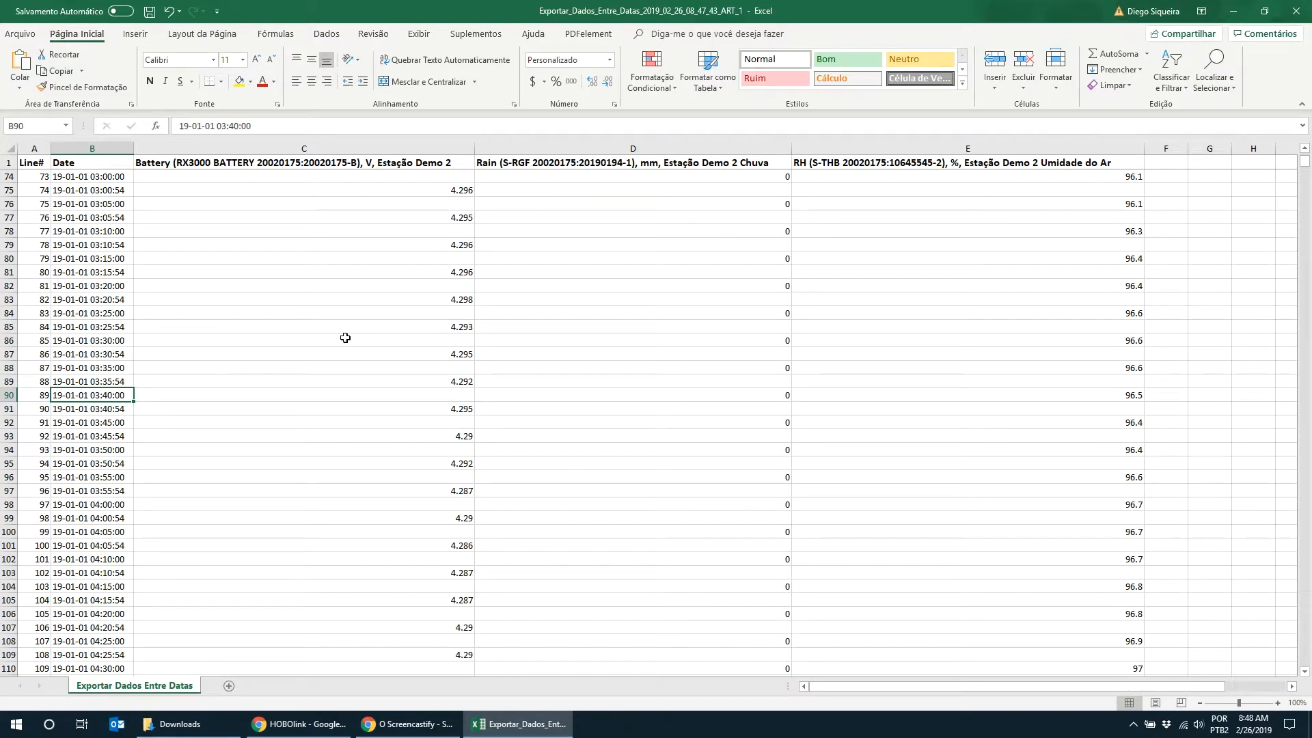
scroll(223, 325, "up", 14)
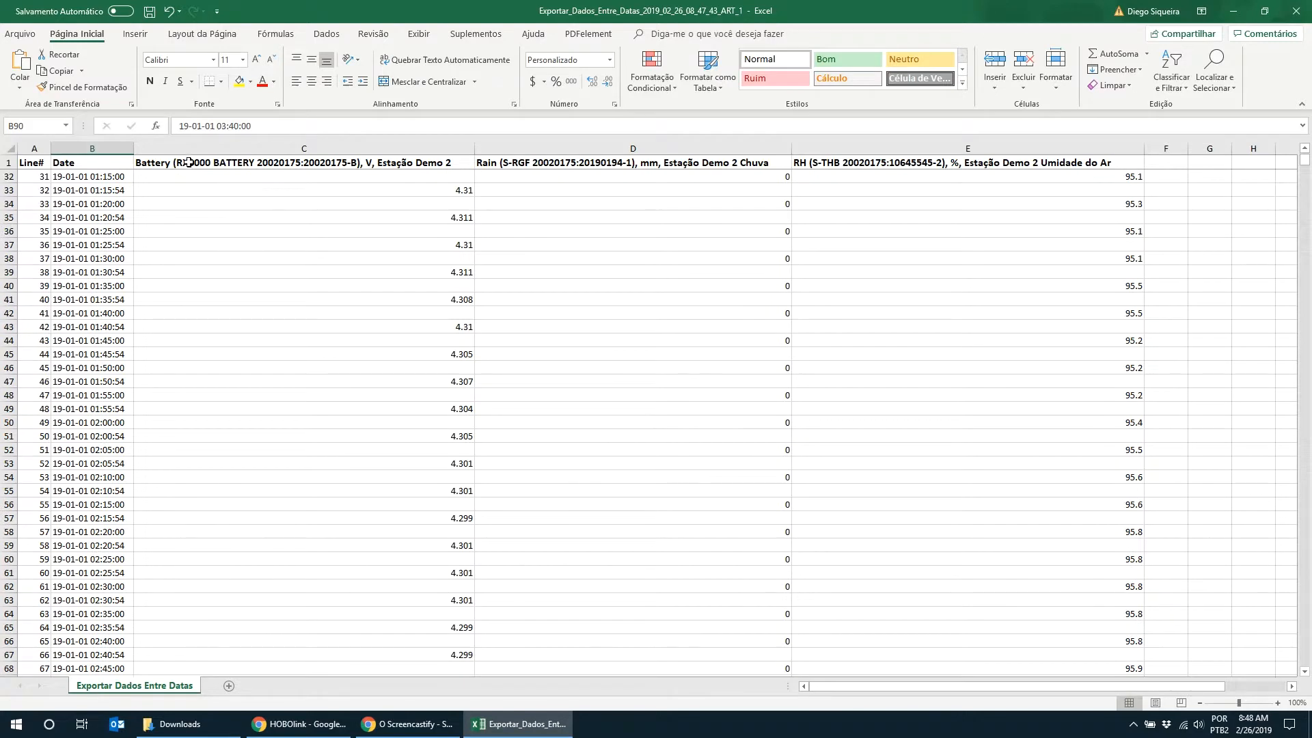
left_click(188, 162)
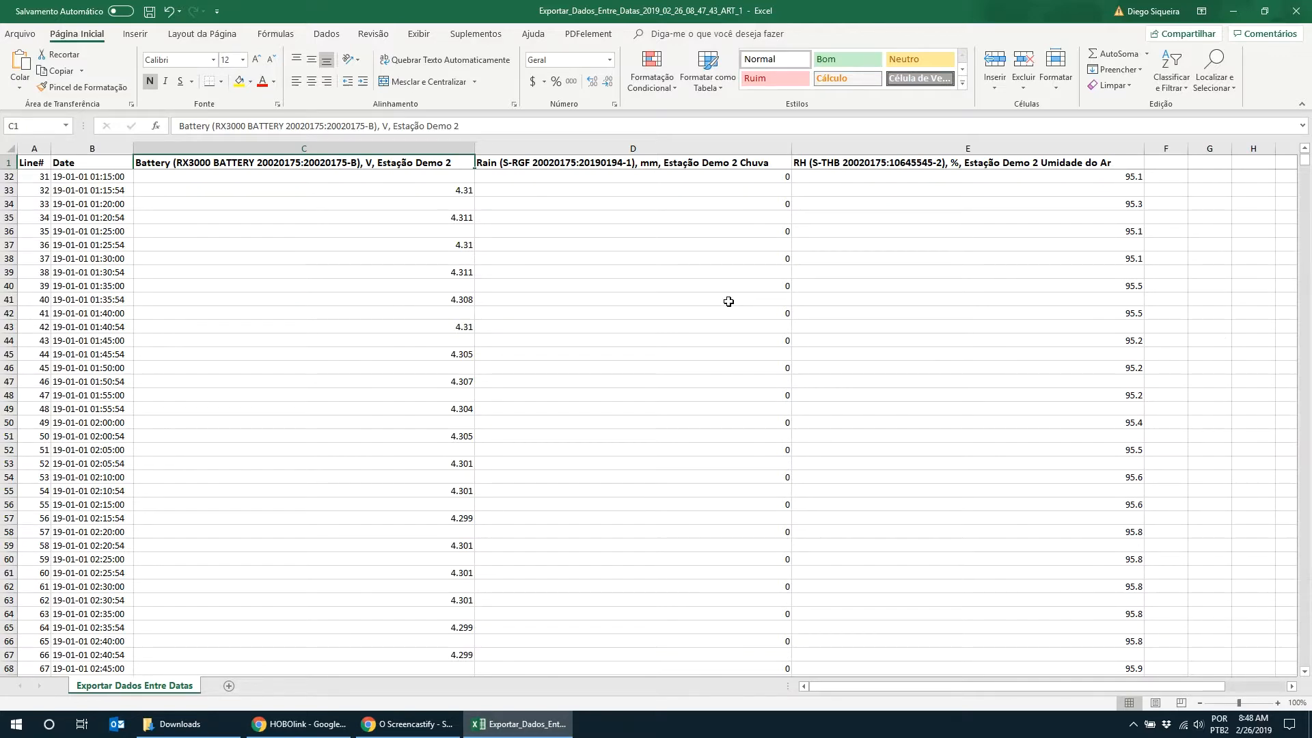
scroll(306, 298, "down", 5)
scroll(306, 298, "down", 20)
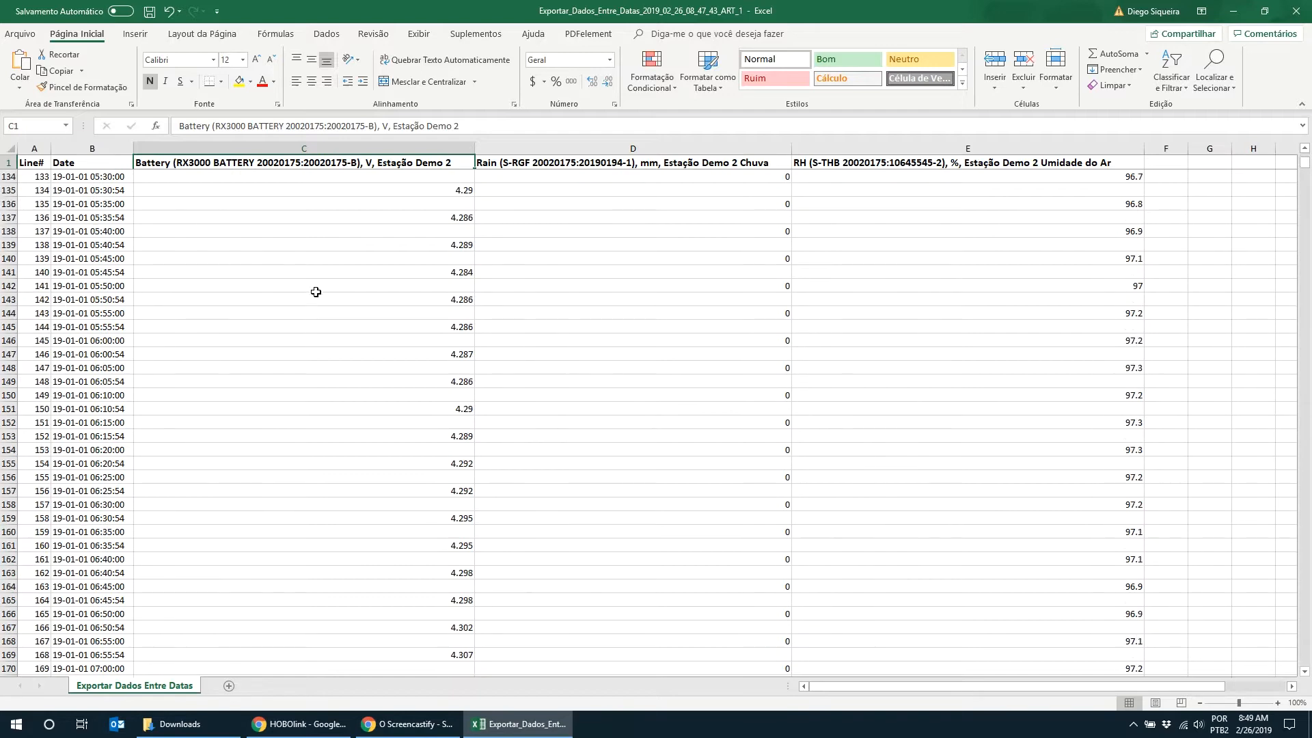
scroll(332, 290, "down", 13)
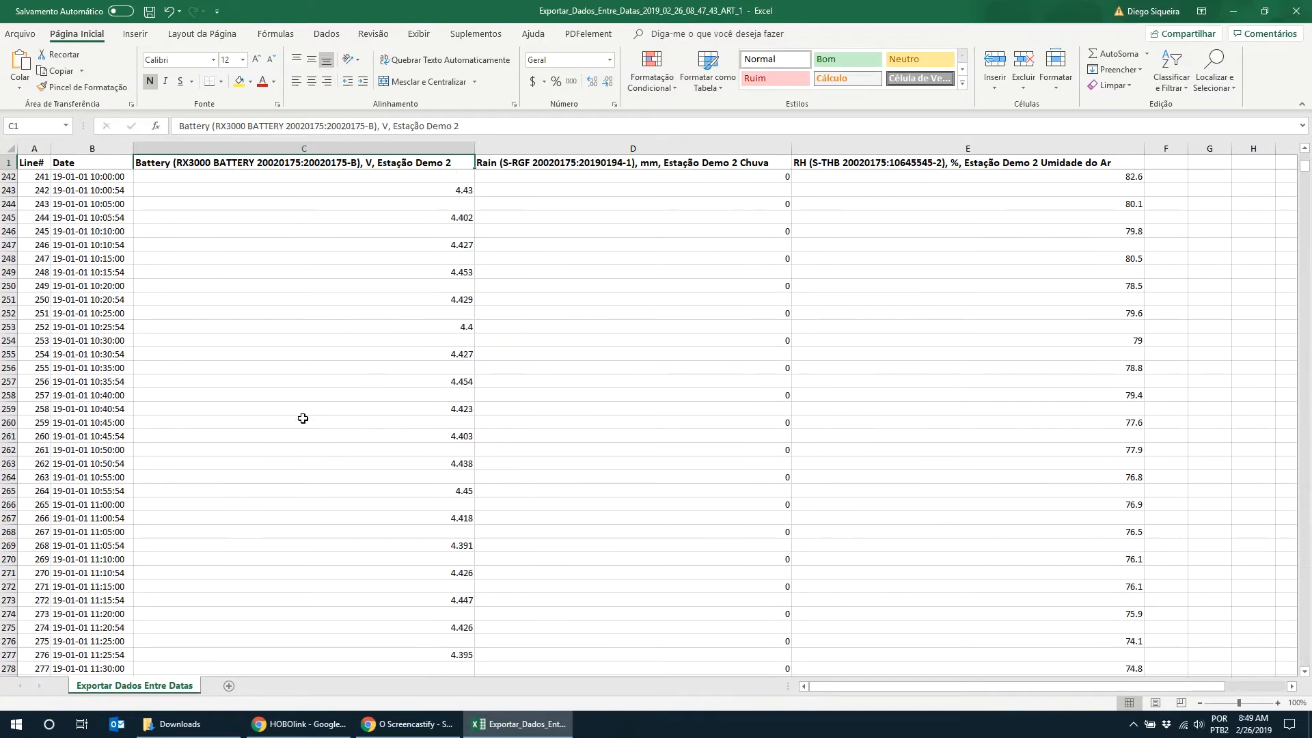
left_click_drag(1306, 184, 1309, 140)
left_click(507, 248)
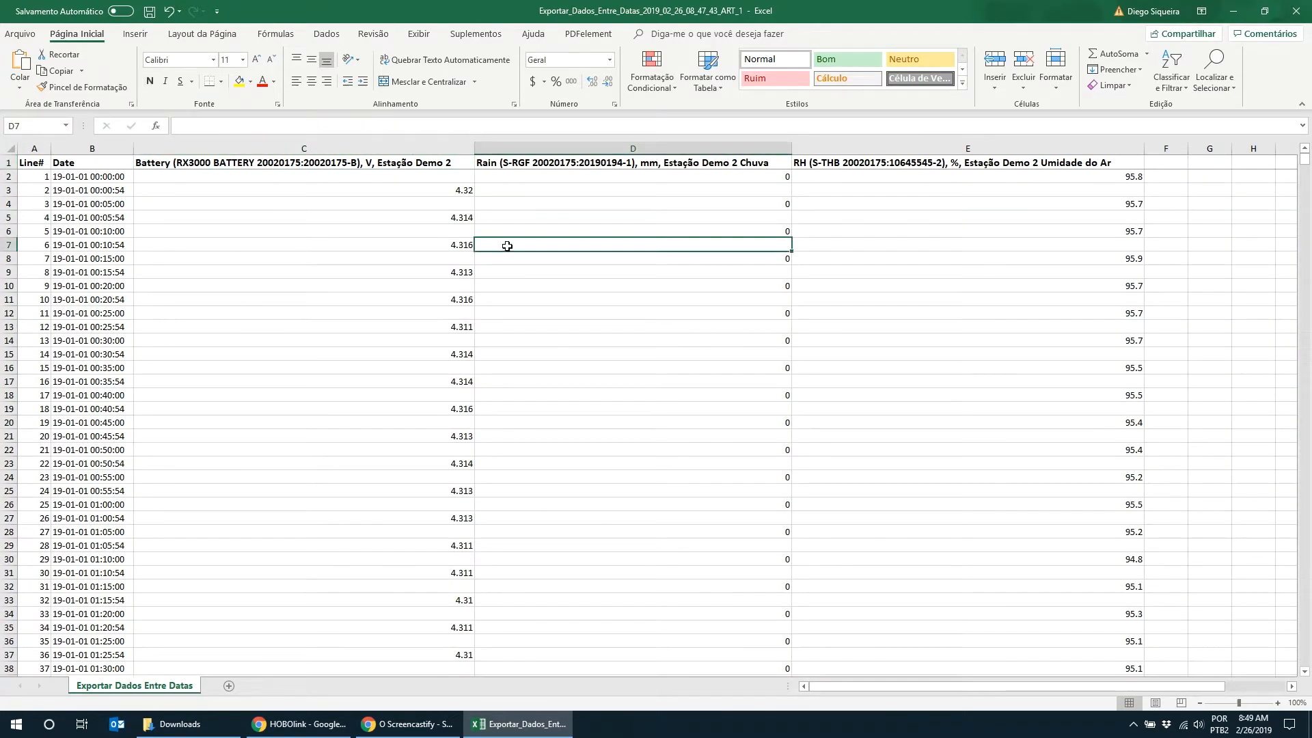
Try a line chart of the whole Rain column, and delete the chart.
left_click(705, 146)
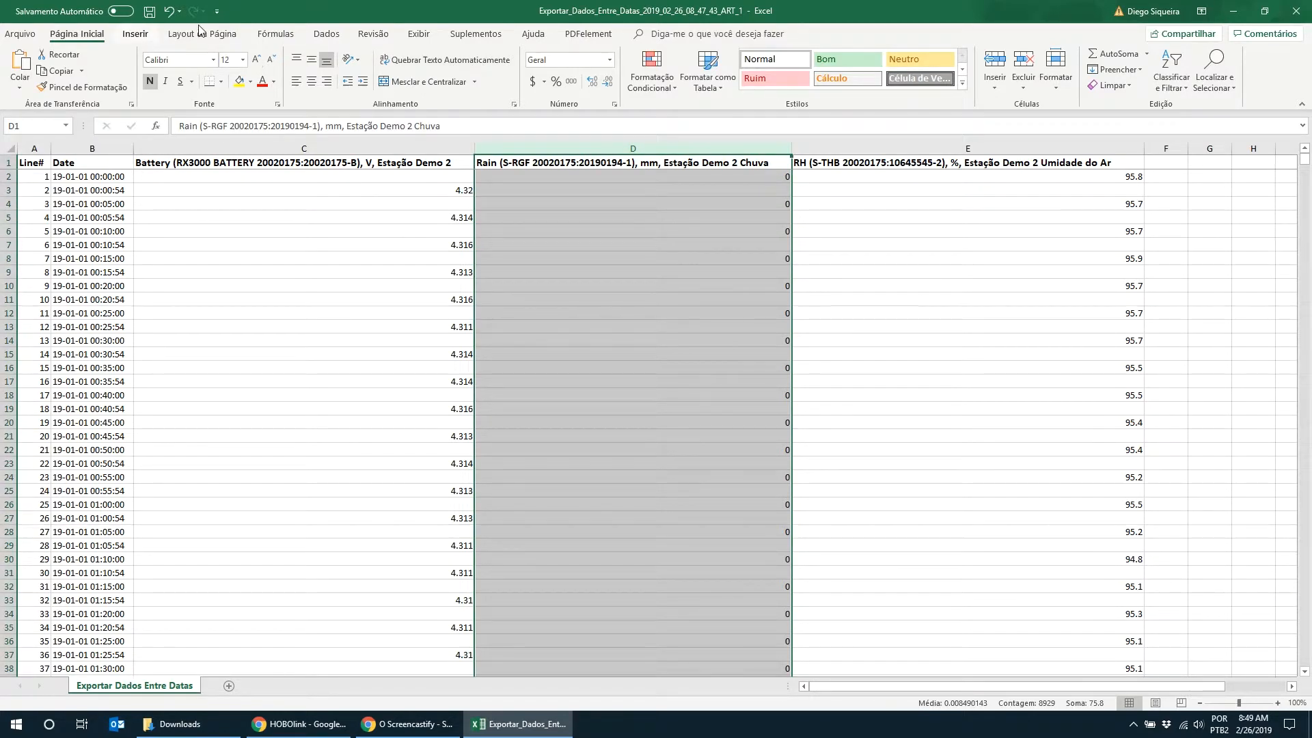
left_click(323, 36)
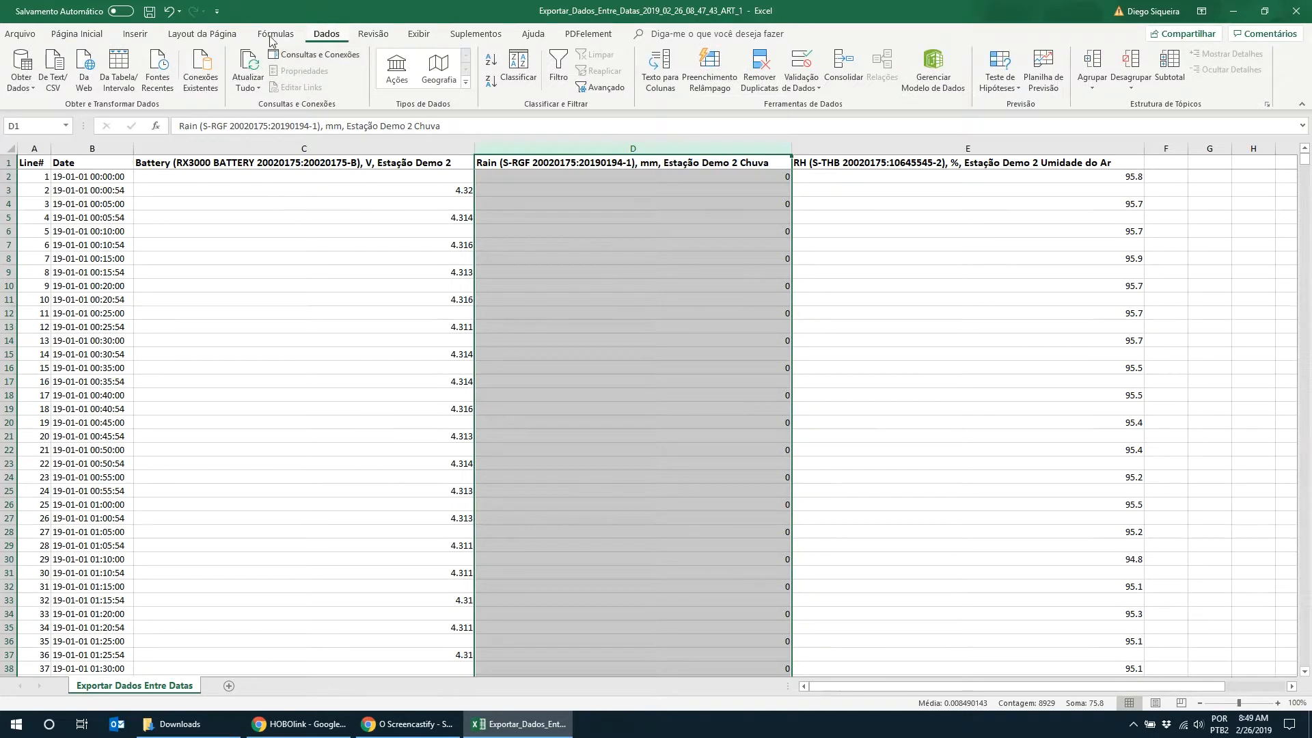
left_click(139, 36)
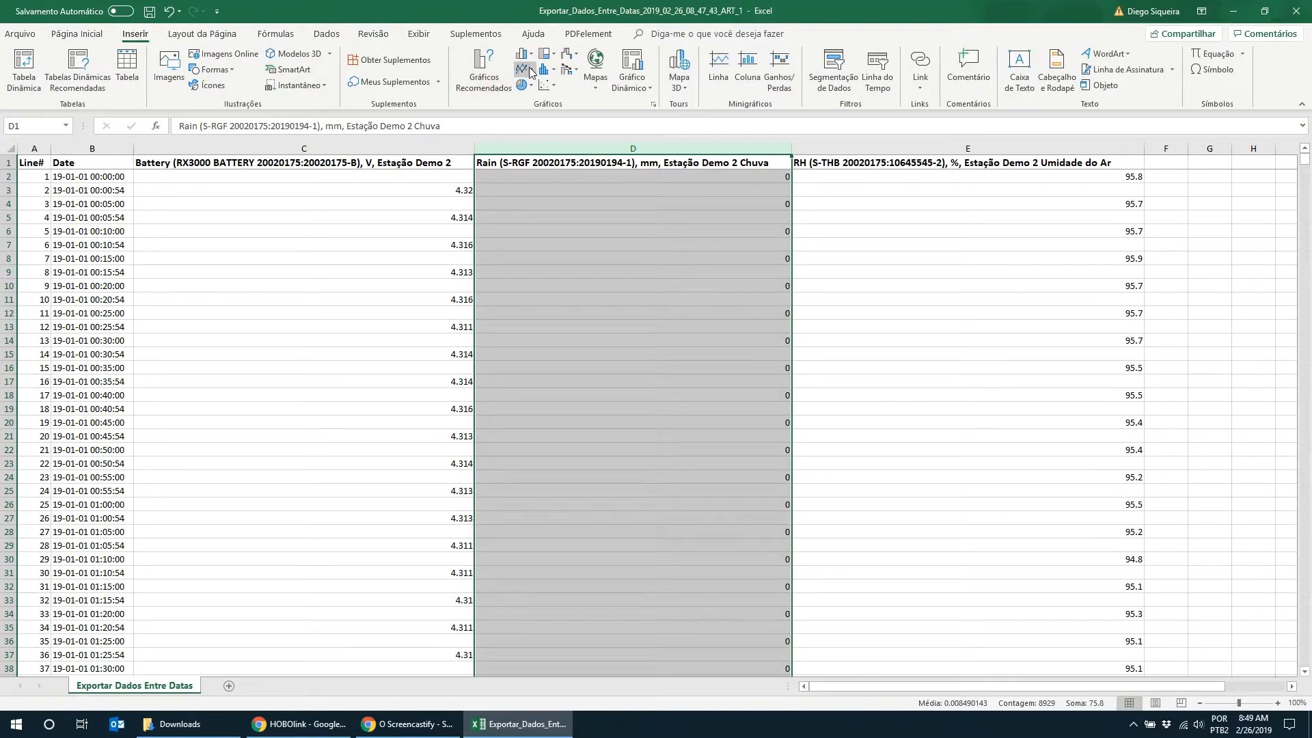
left_click(530, 69)
left_click(535, 111)
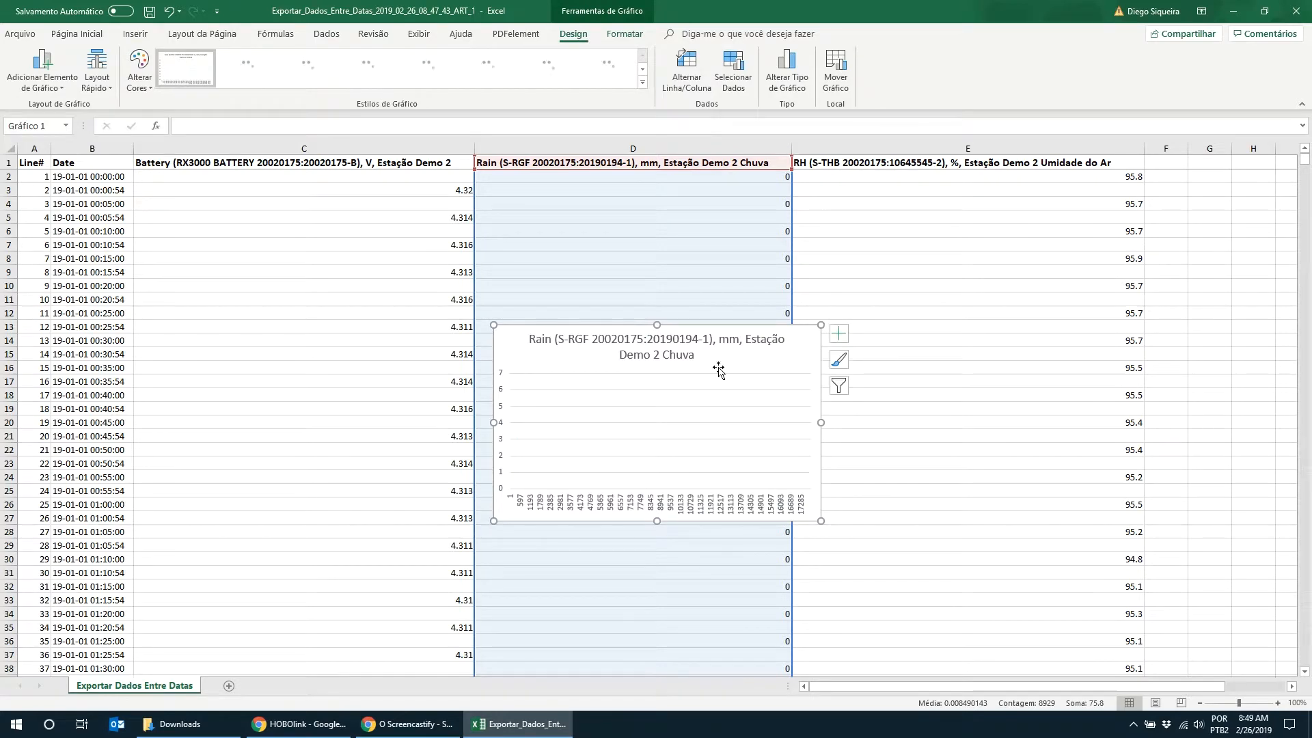
key("Delete")
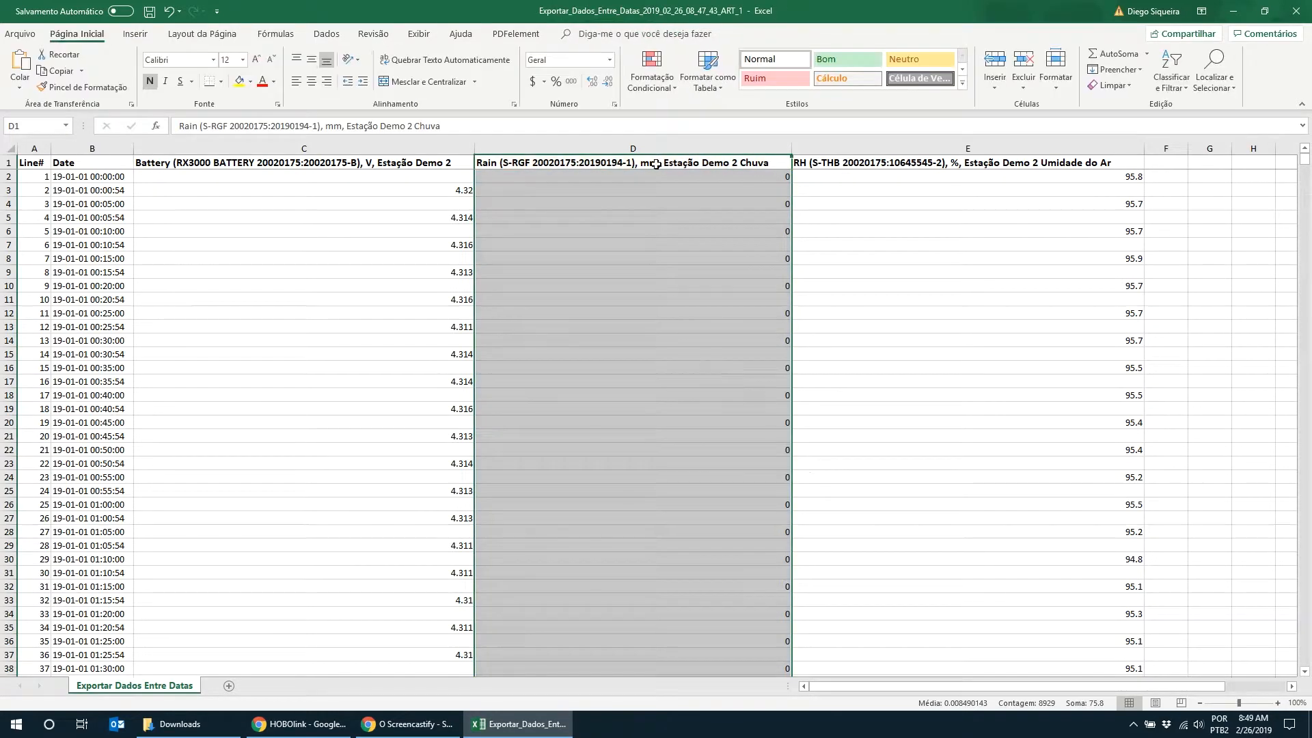
Close the exported workbook without saving its changes.
left_click(963, 288)
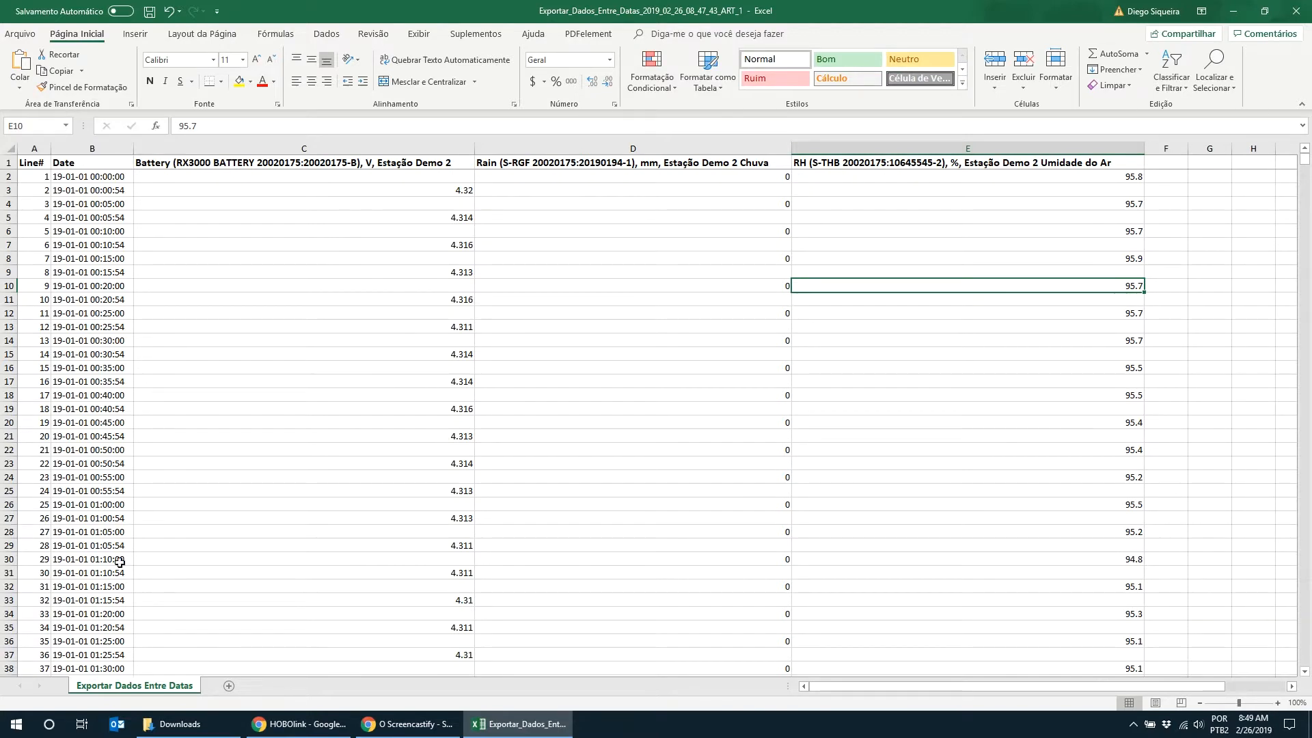
left_click(1295, 11)
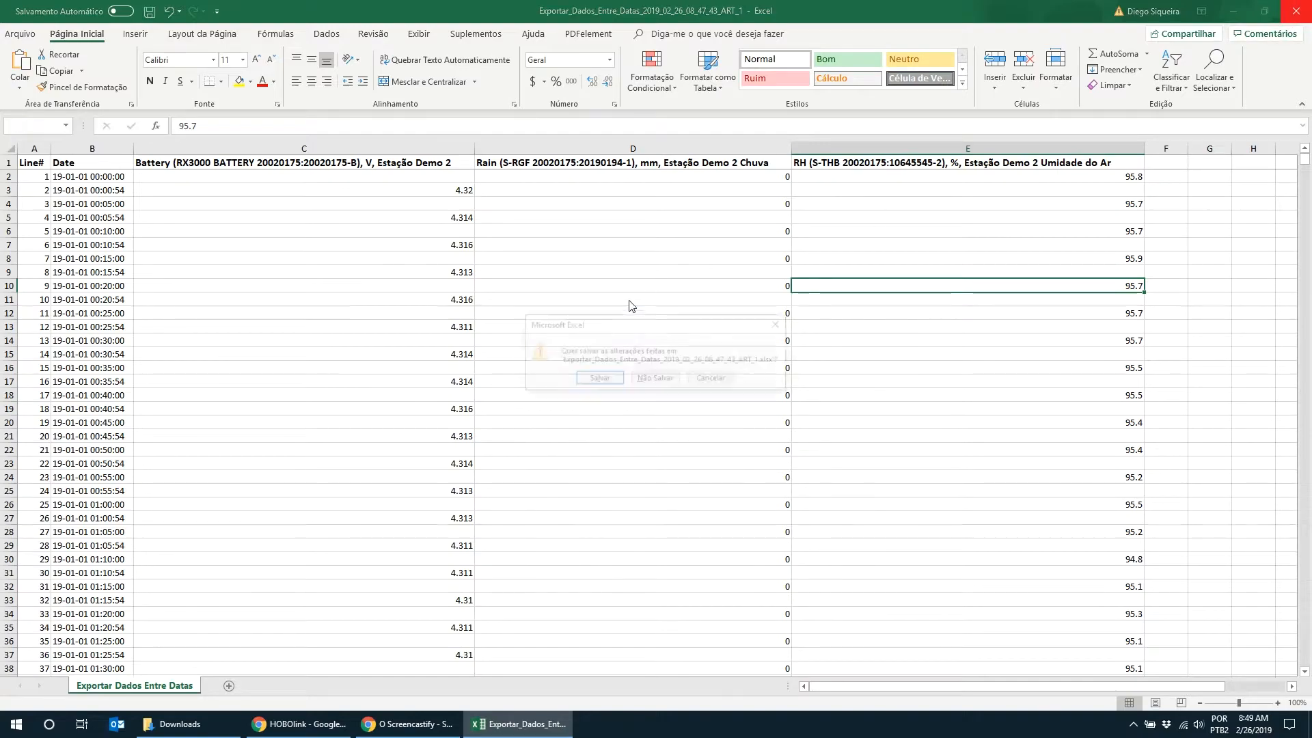
left_click(655, 379)
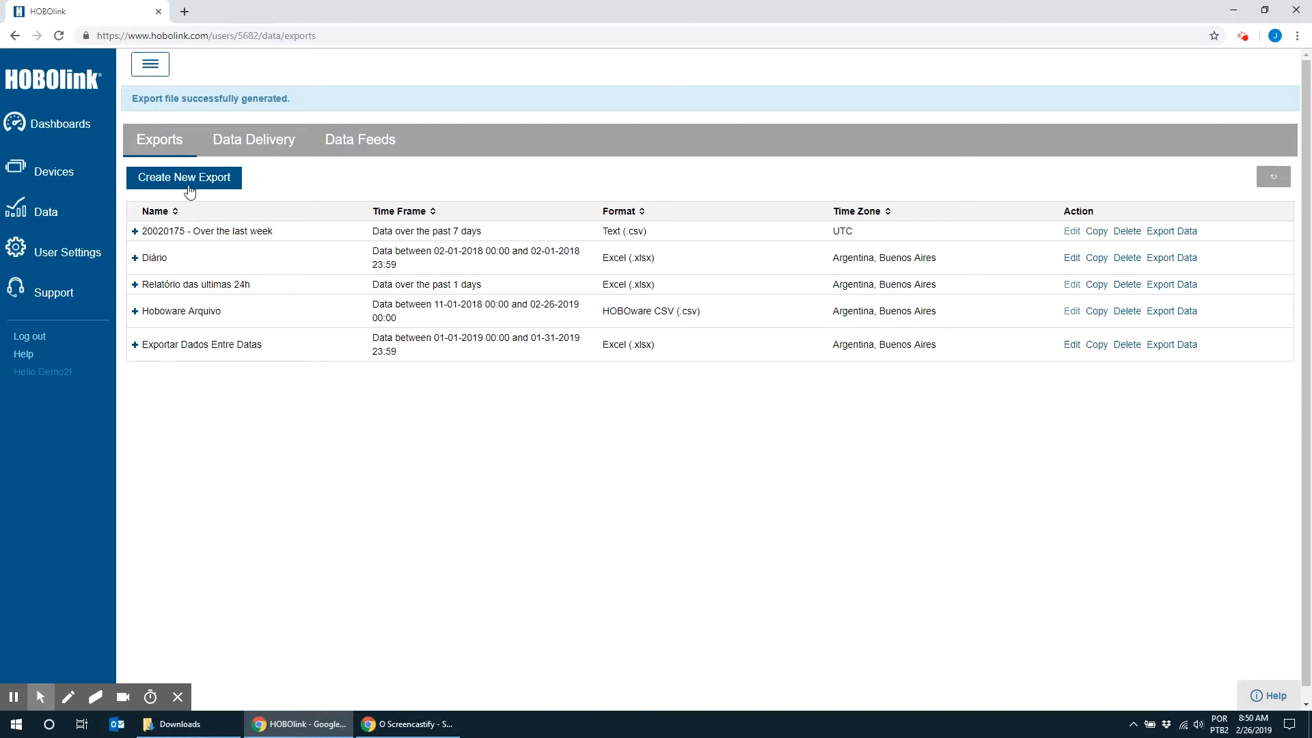
Create another new export in HOBOlink and name it "Exportar Dados Hoboware".
left_click(202, 188)
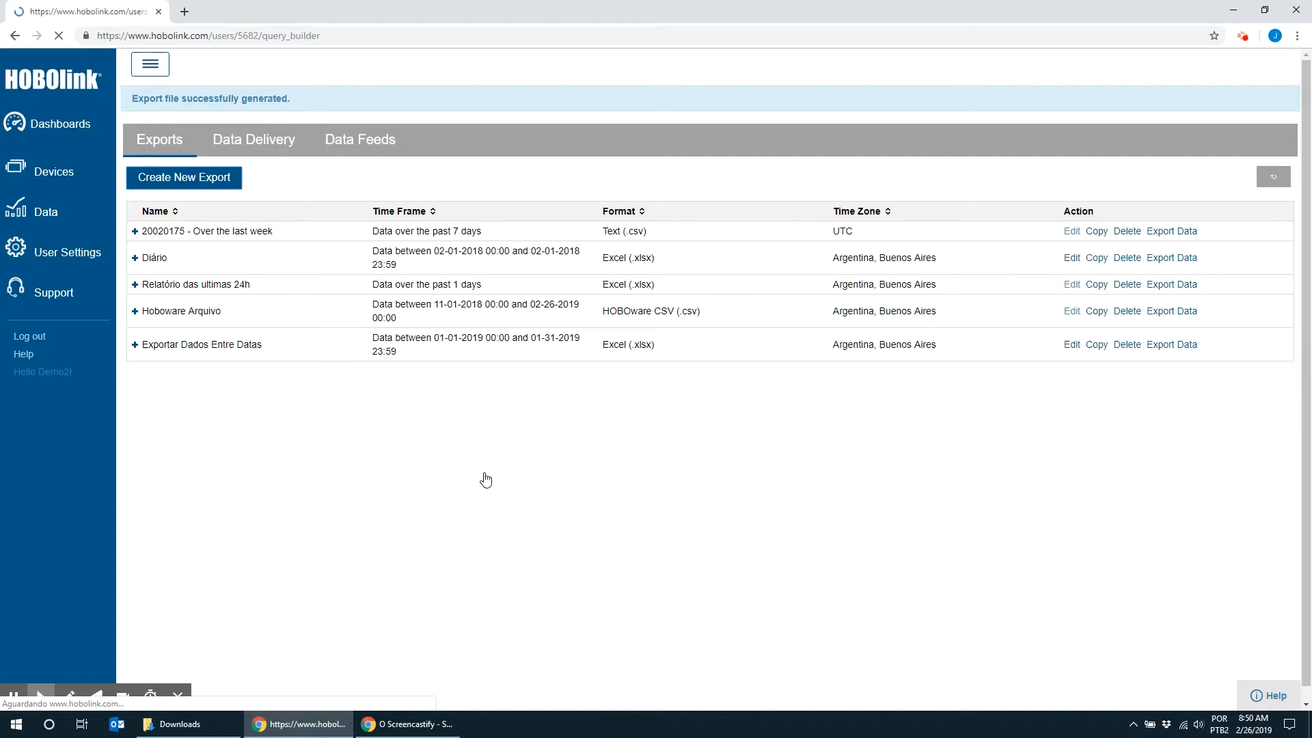
left_click(430, 197)
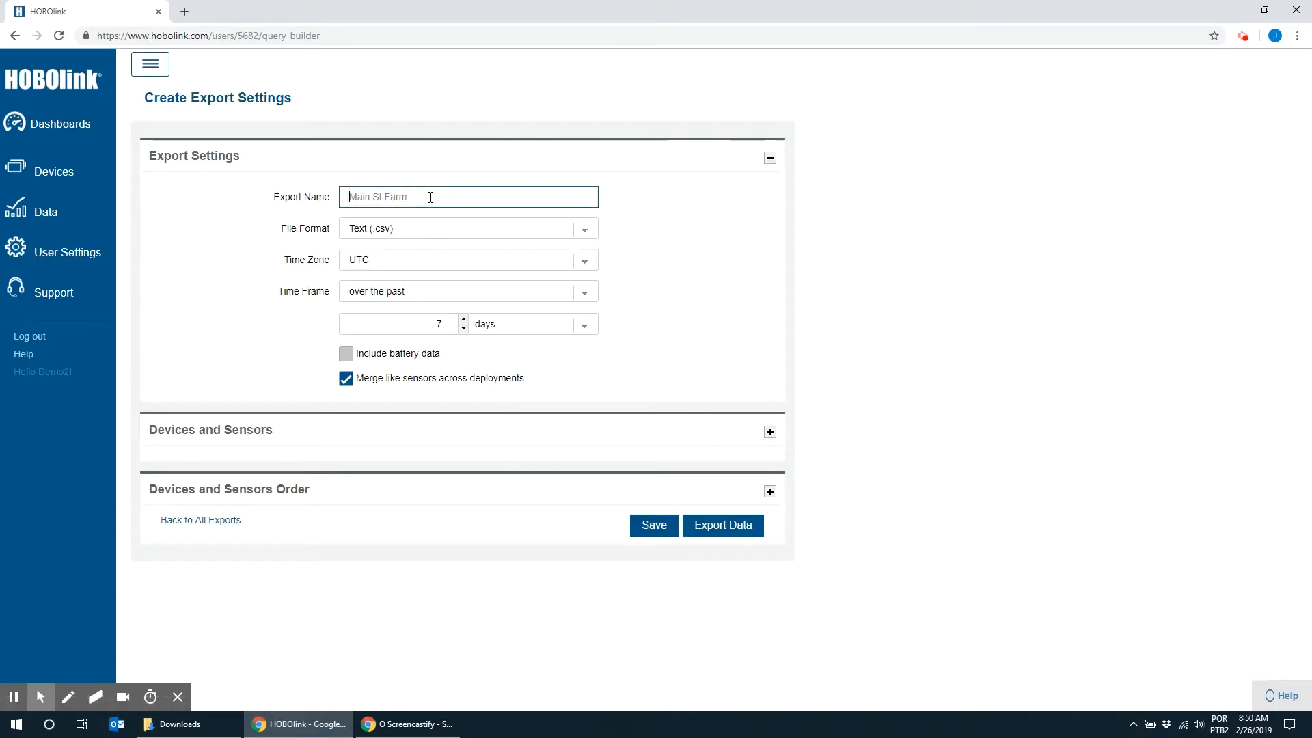
type("Exportar dados")
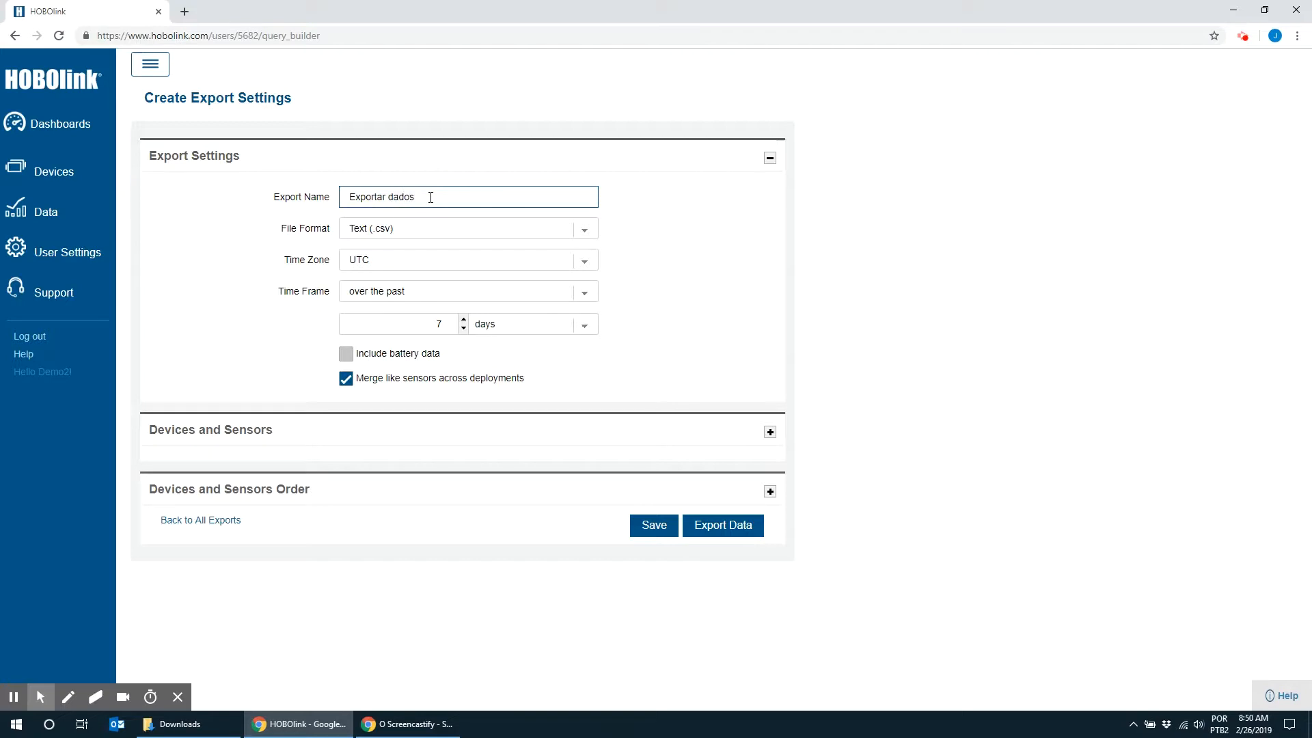
type(" Hoboware")
left_click(393, 198)
key("BackSpace")
type("D")
Set the new export's file format to HOBOware CSV (.csv) and its time zone to Argentina, Buenos Aires.
left_click(425, 232)
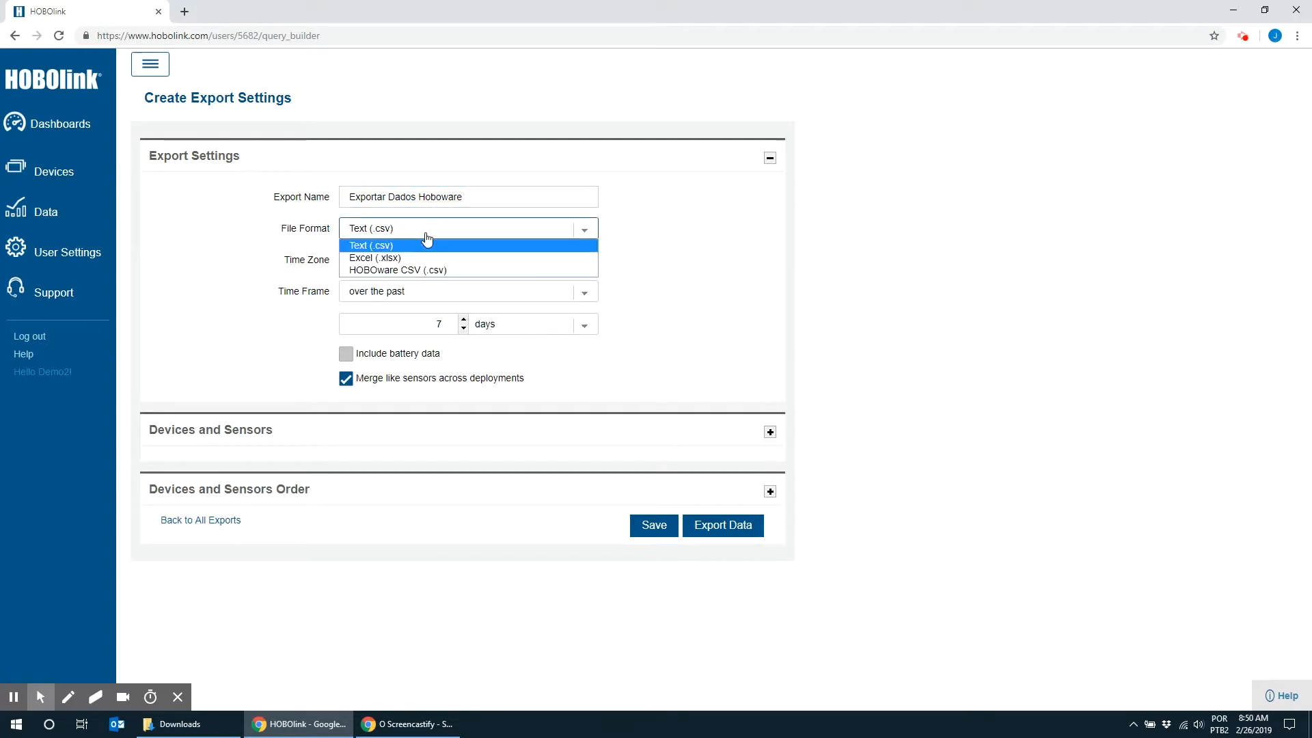
left_click(377, 270)
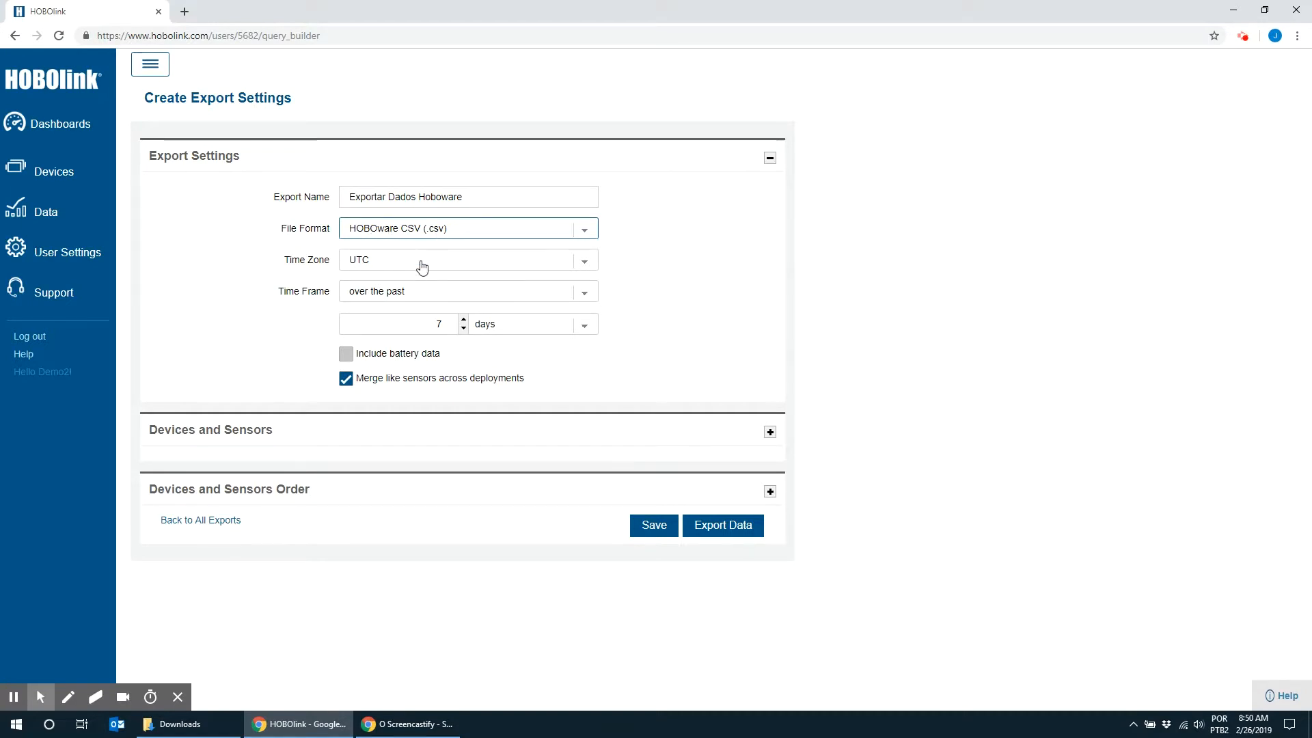
left_click(419, 263)
left_click(415, 399)
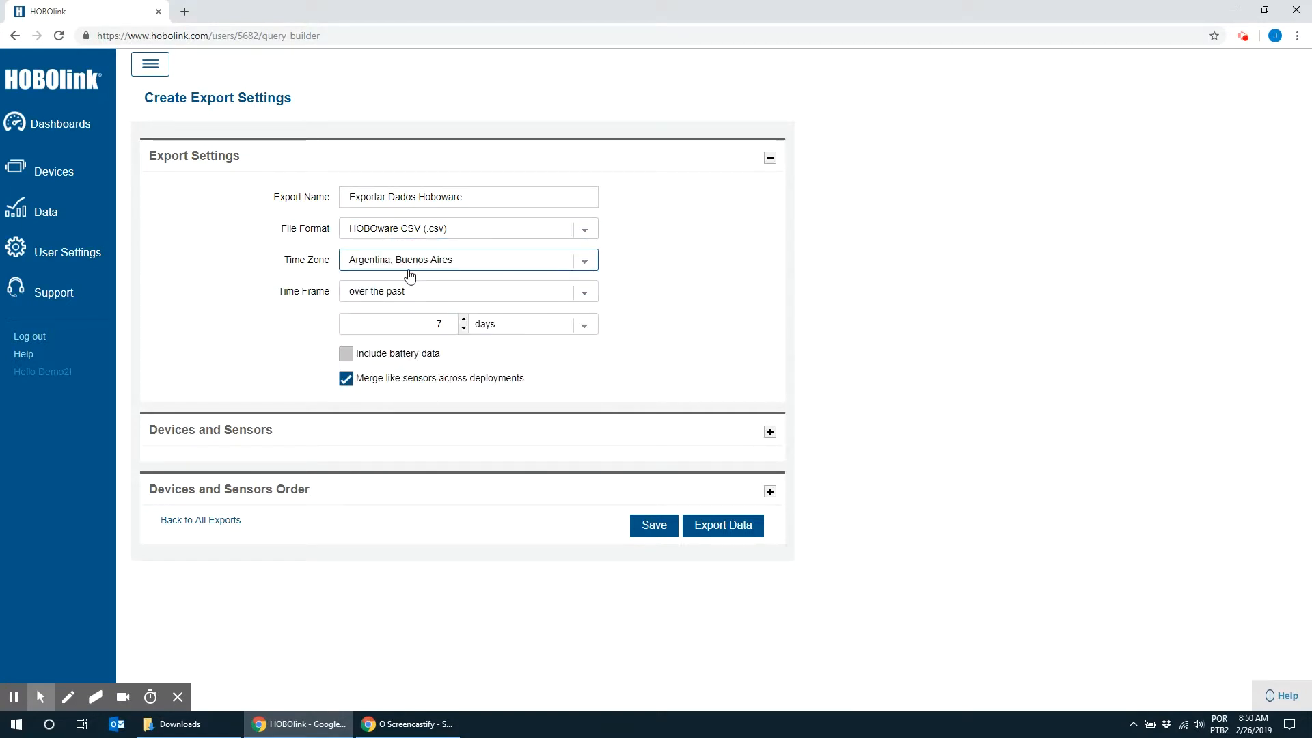
Set the export's time frame to between dates and bring up January 2019 for choosing the start date.
left_click(420, 296)
left_click(393, 309)
left_click(586, 323)
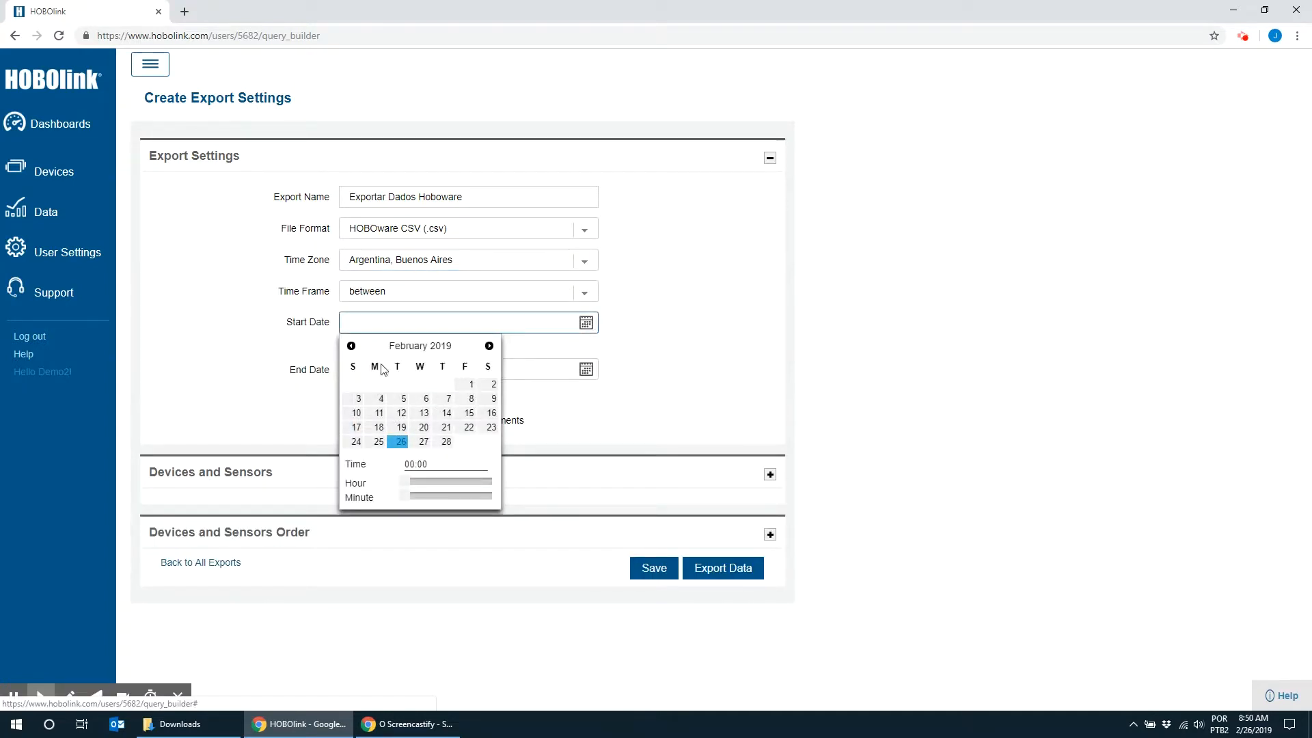
left_click(350, 346)
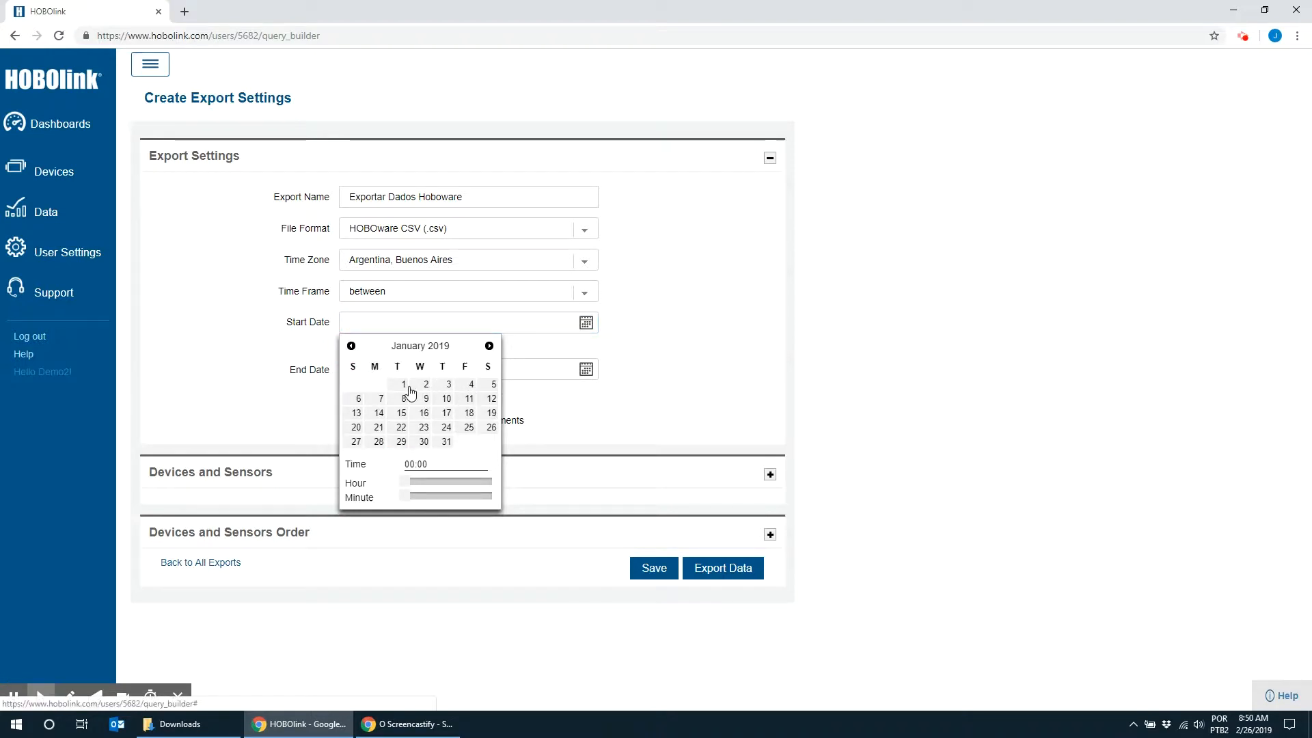
Set the export period from 00:00 on 01/01/2019 to 23:59 on 01/31/2019.
left_click(403, 392)
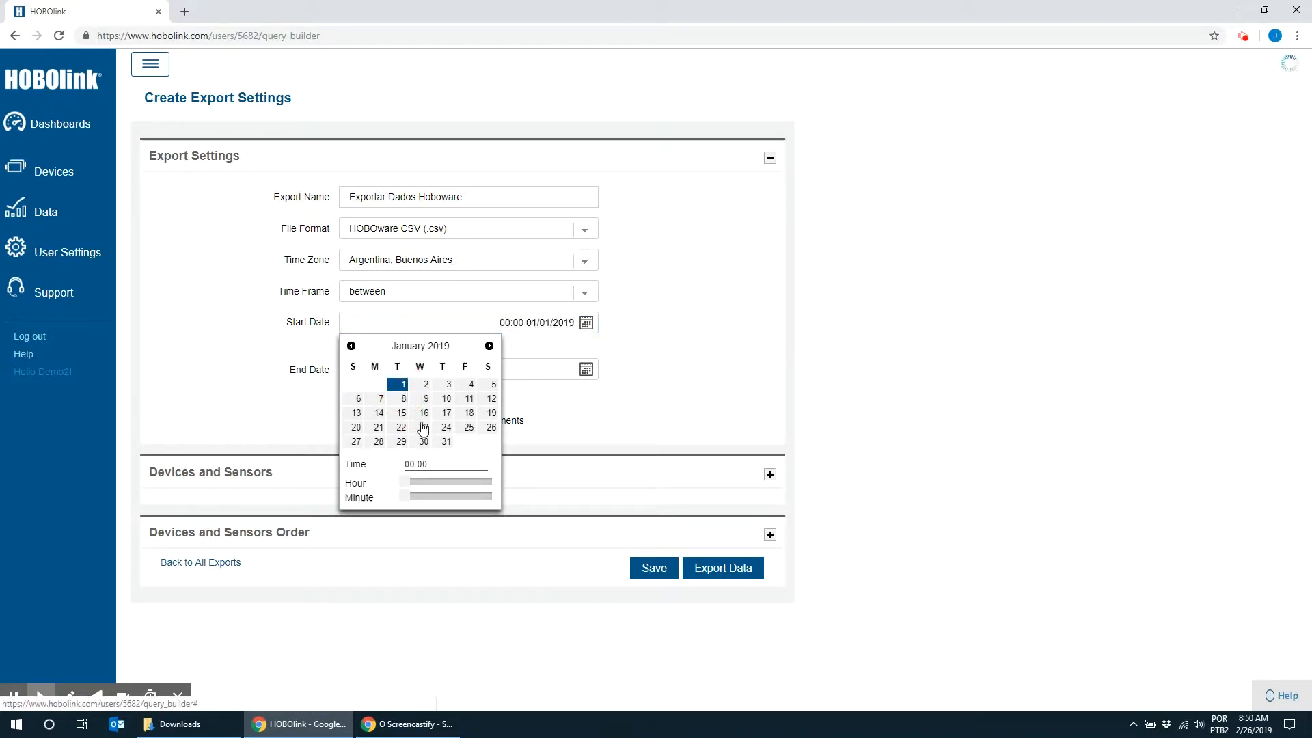
left_click(585, 369)
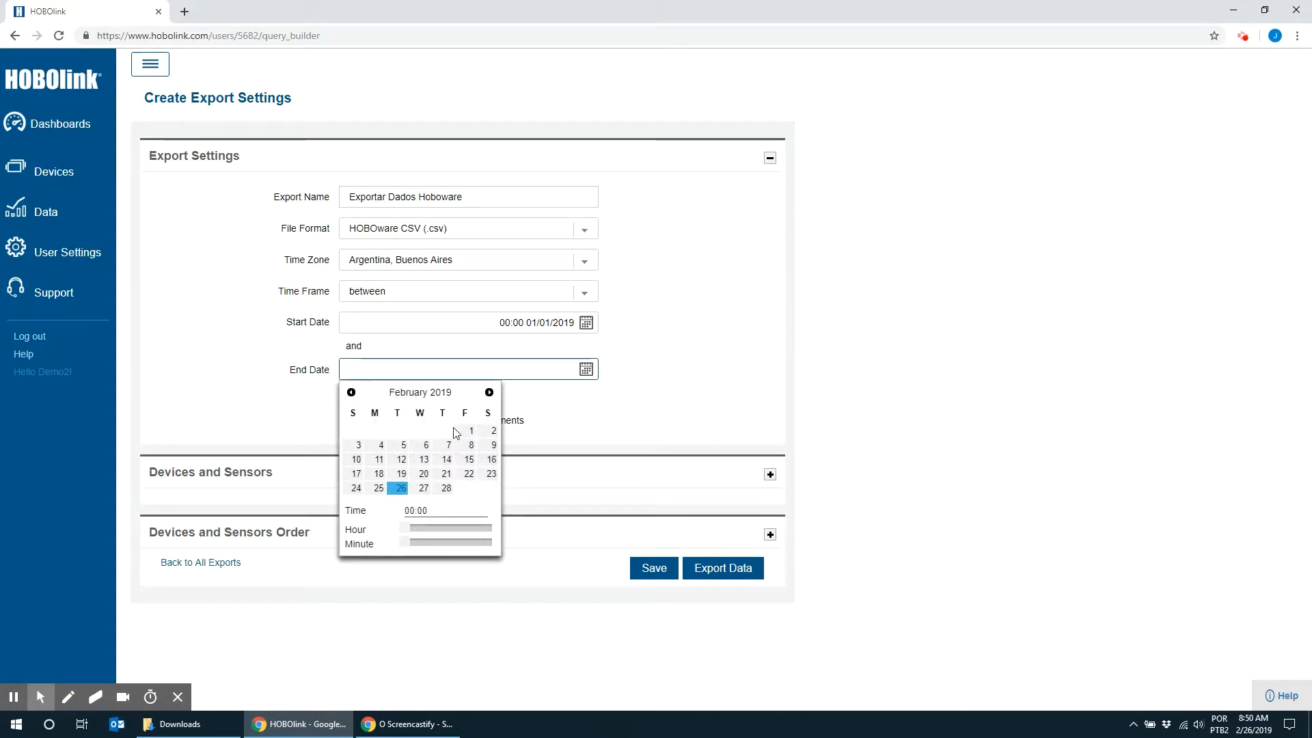
left_click(351, 392)
left_click(445, 488)
left_click_drag(407, 527, 495, 527)
left_click_drag(411, 546, 503, 534)
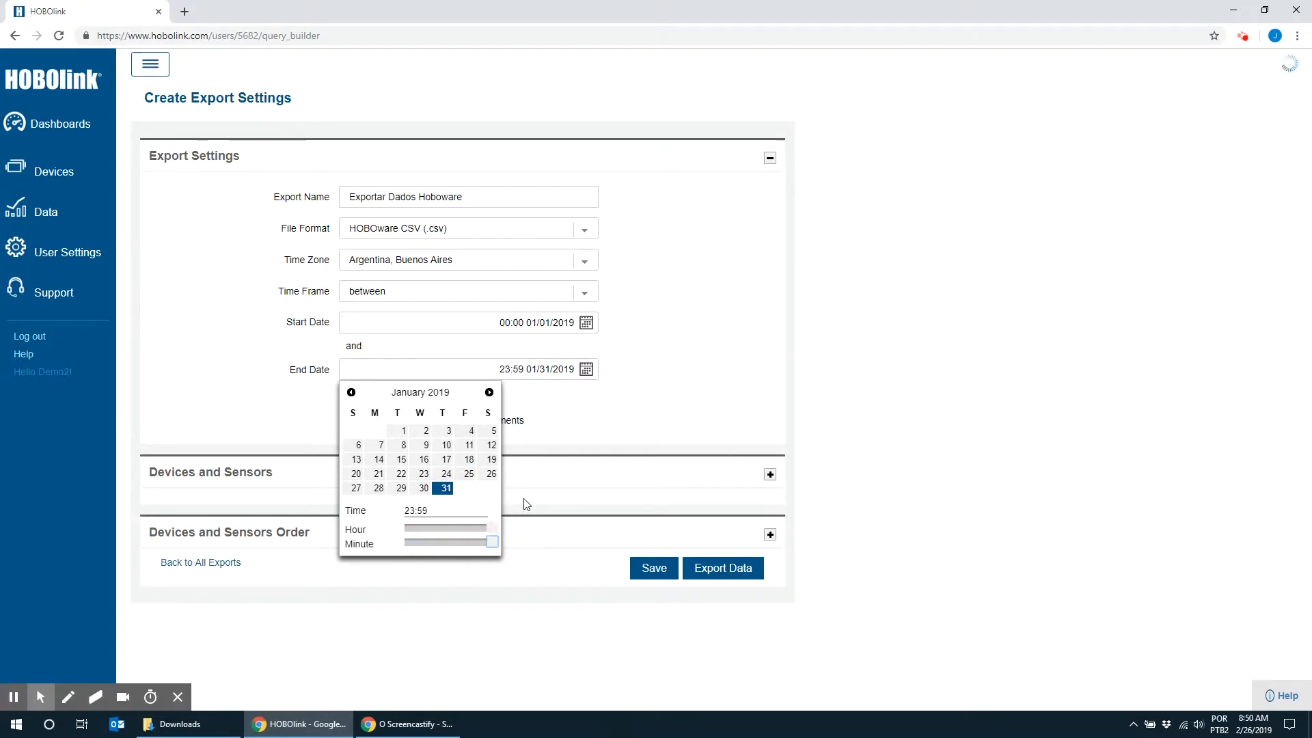
left_click(592, 419)
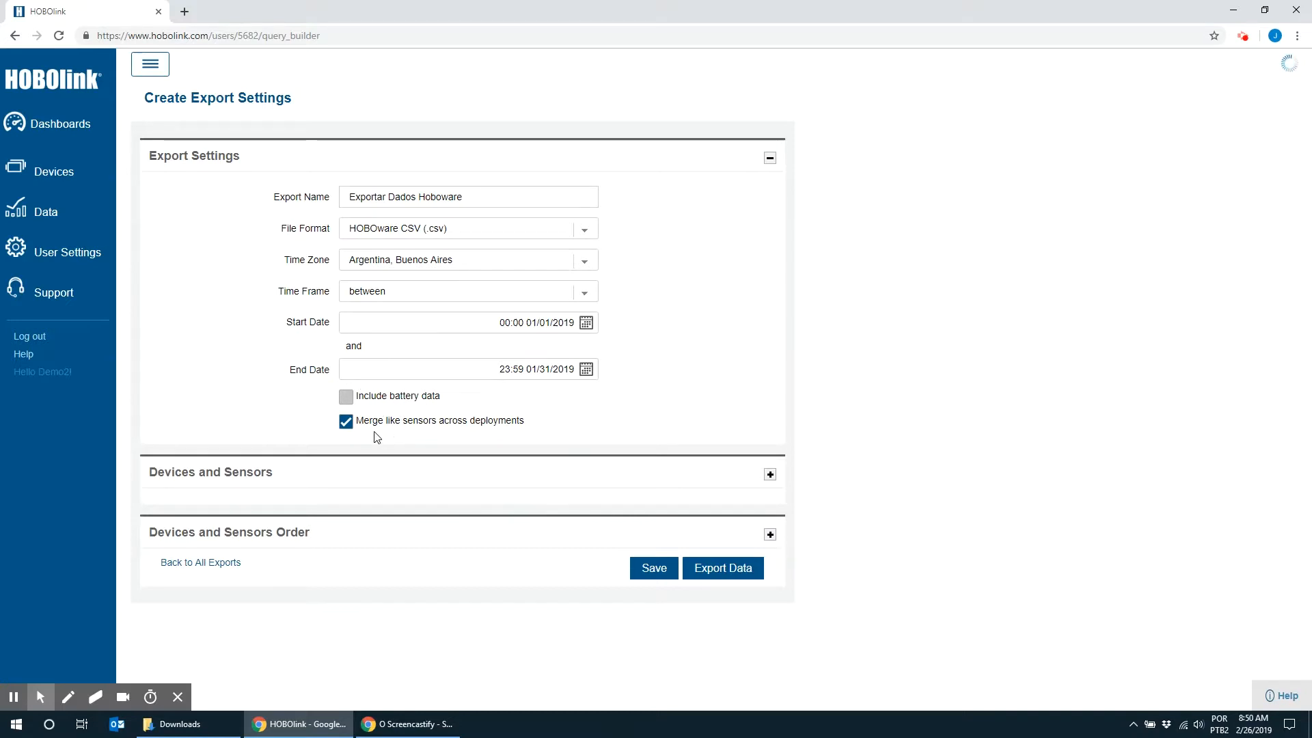
Include the Estação Demo 2 device with its sensors in the export and save the export settings.
left_click(769, 474)
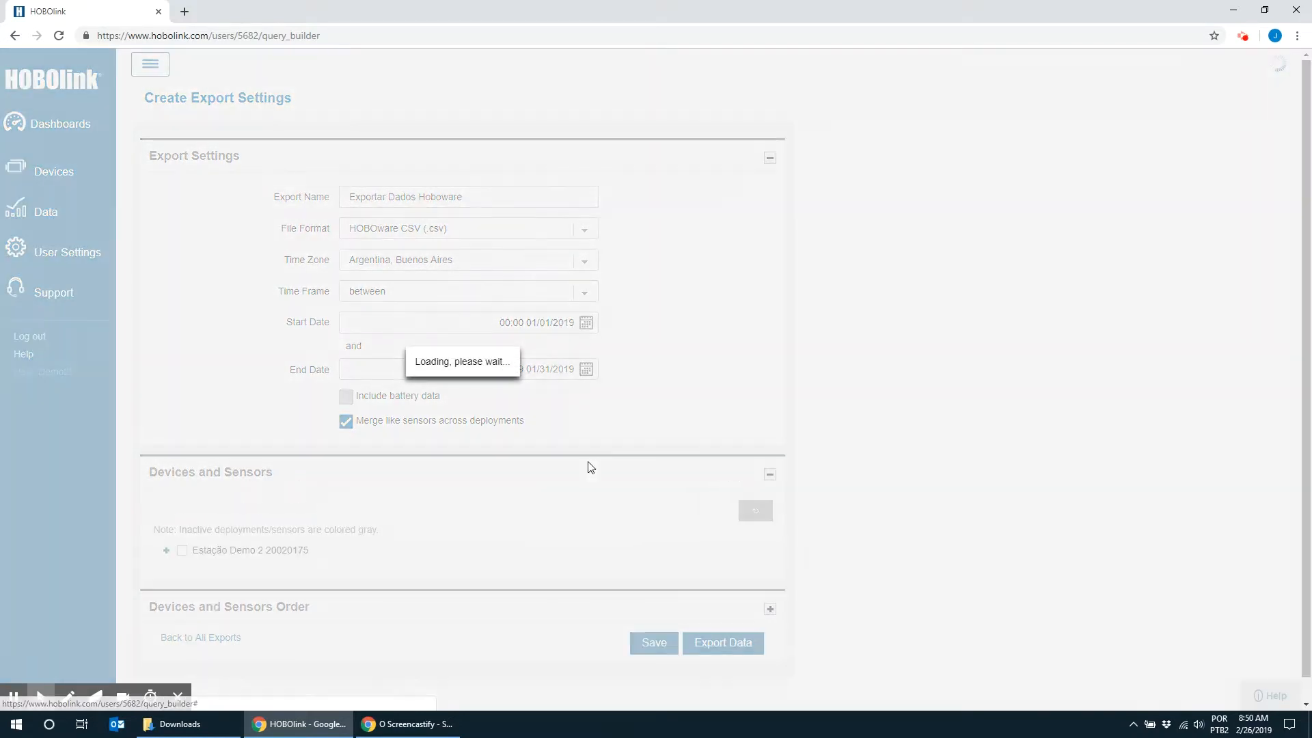
scroll(294, 515, "down", 1)
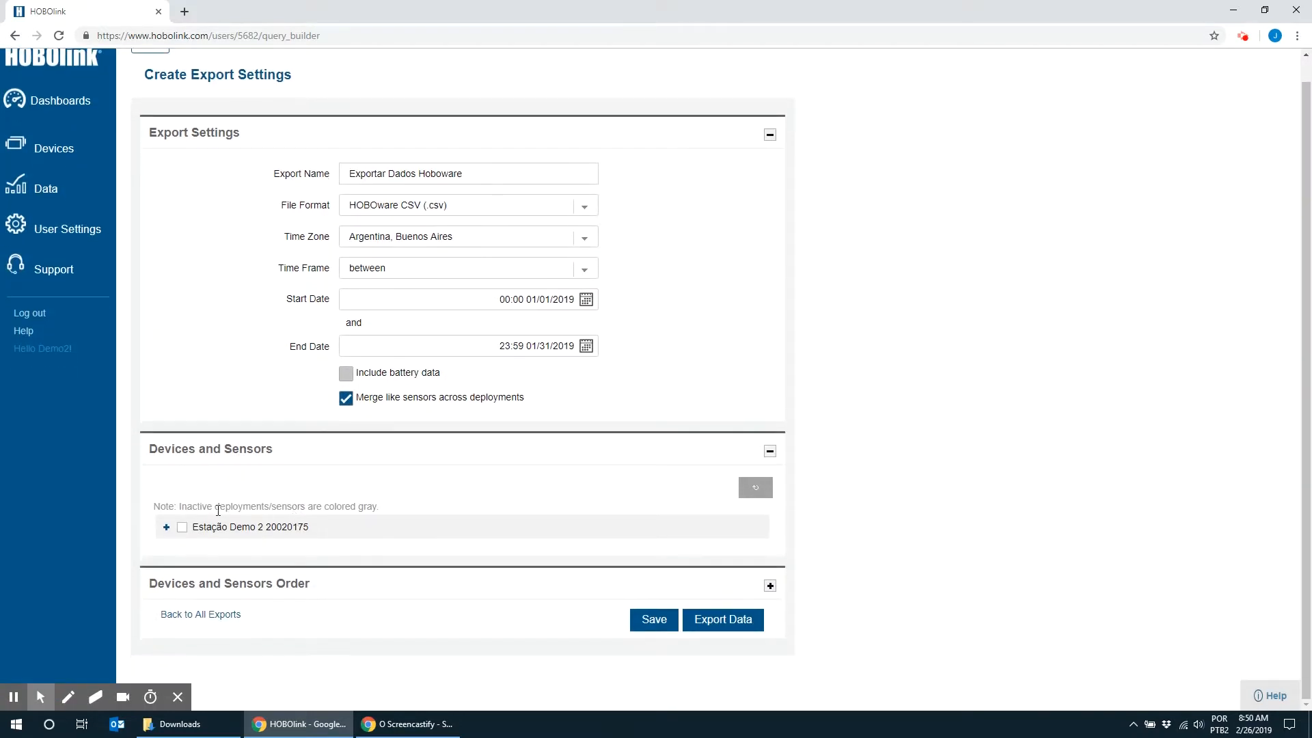
left_click(181, 527)
left_click(654, 620)
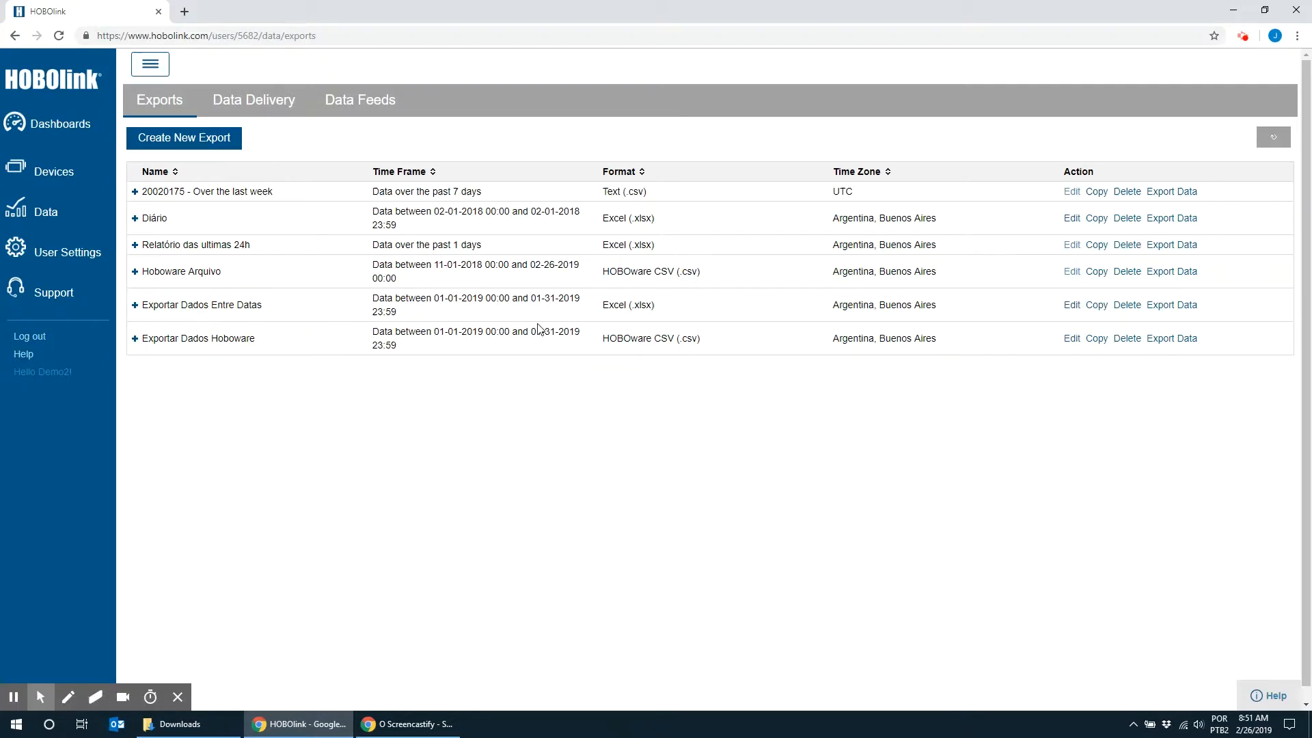
Delete the Exportar Dados Entre Datas export and generate the data file for Exportar Dados Hoboware.
left_click(1133, 308)
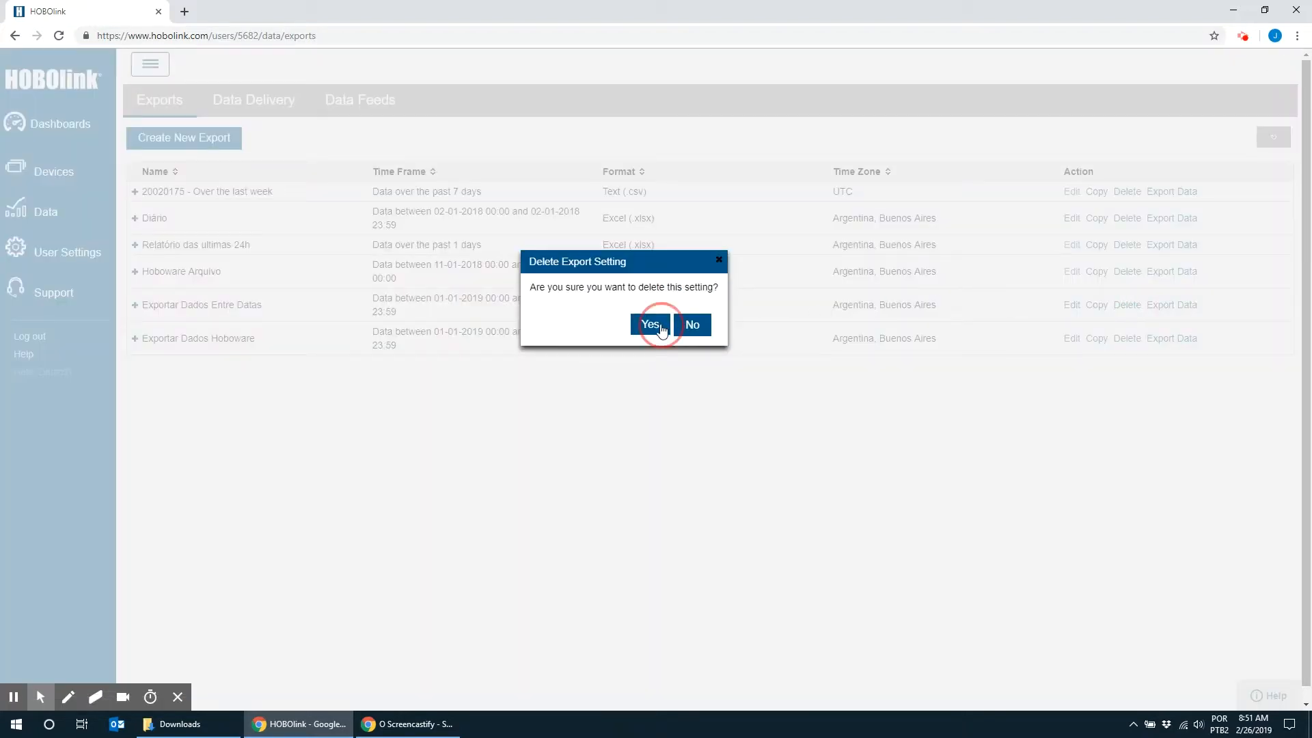
left_click(647, 324)
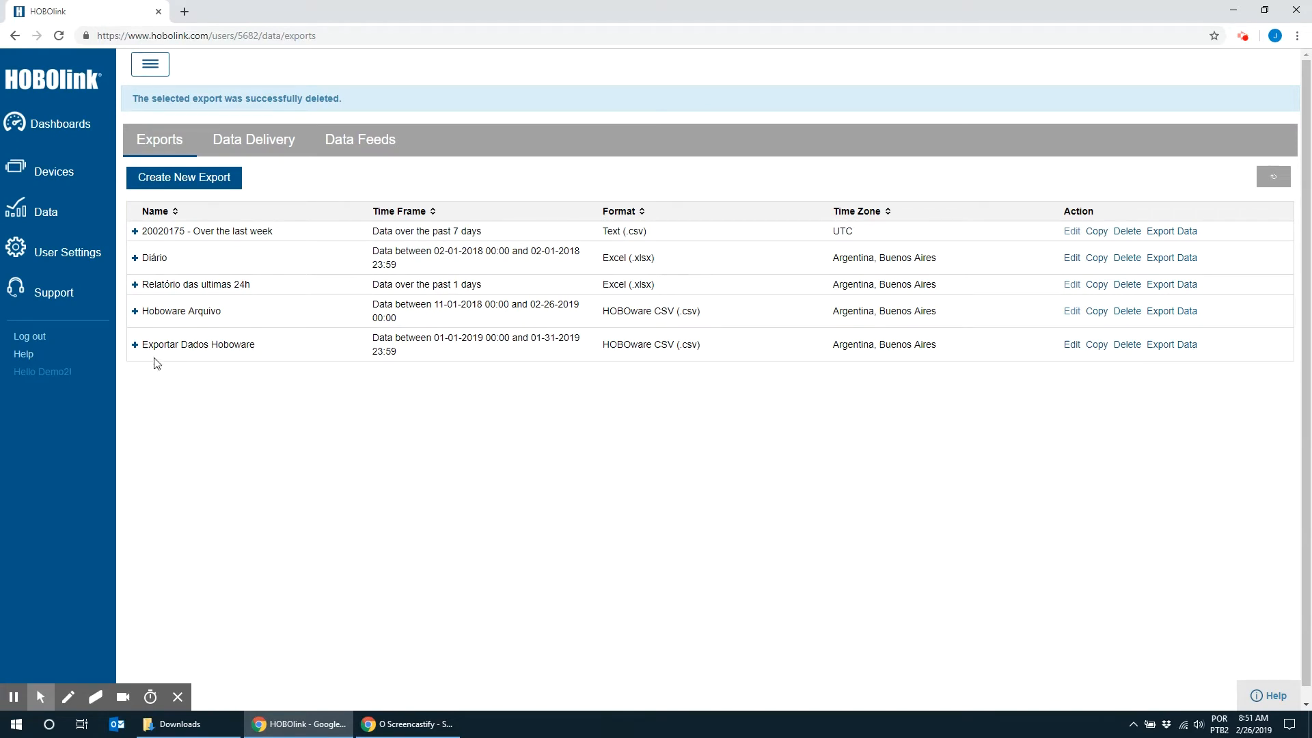
left_click(1172, 345)
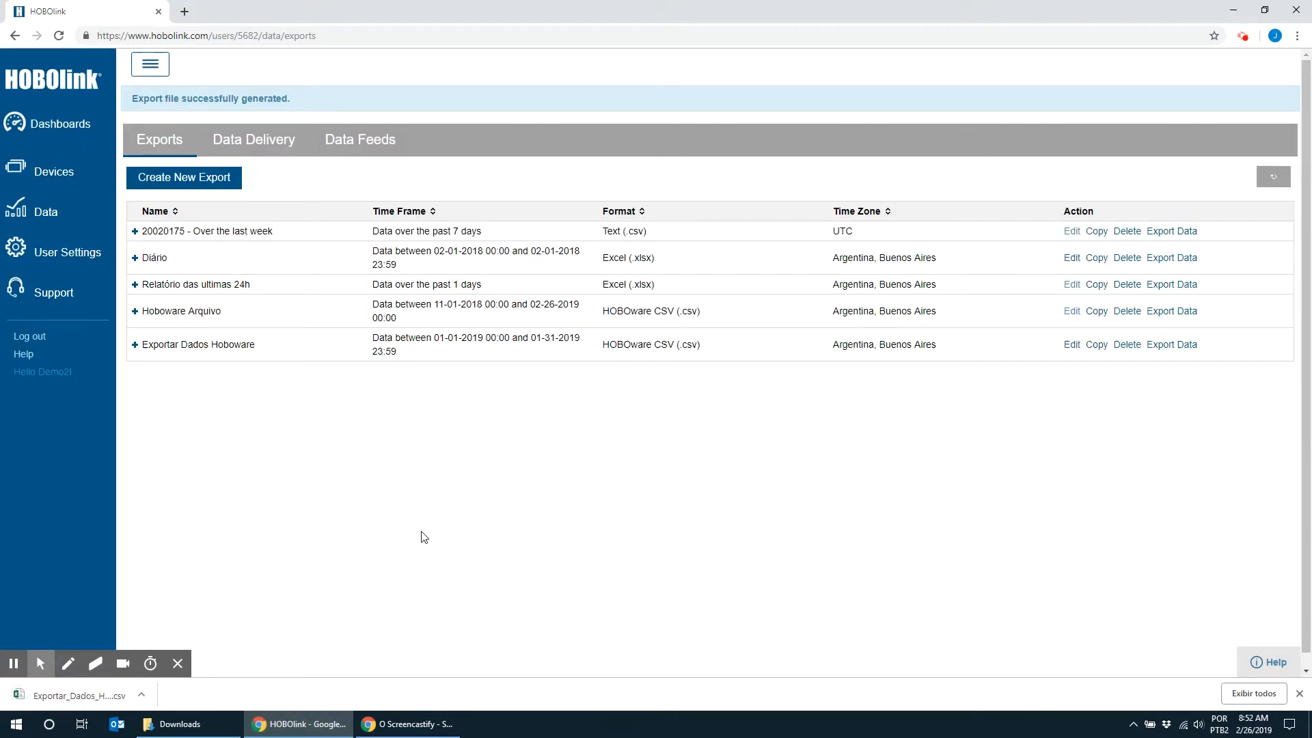
Switch to HOBOware Pro and import the text file Exportar_Dados_Hoboware_2019_02_26_08_51_52_ART_1 from Downloads, sorting the files by modification date.
left_click(1234, 11)
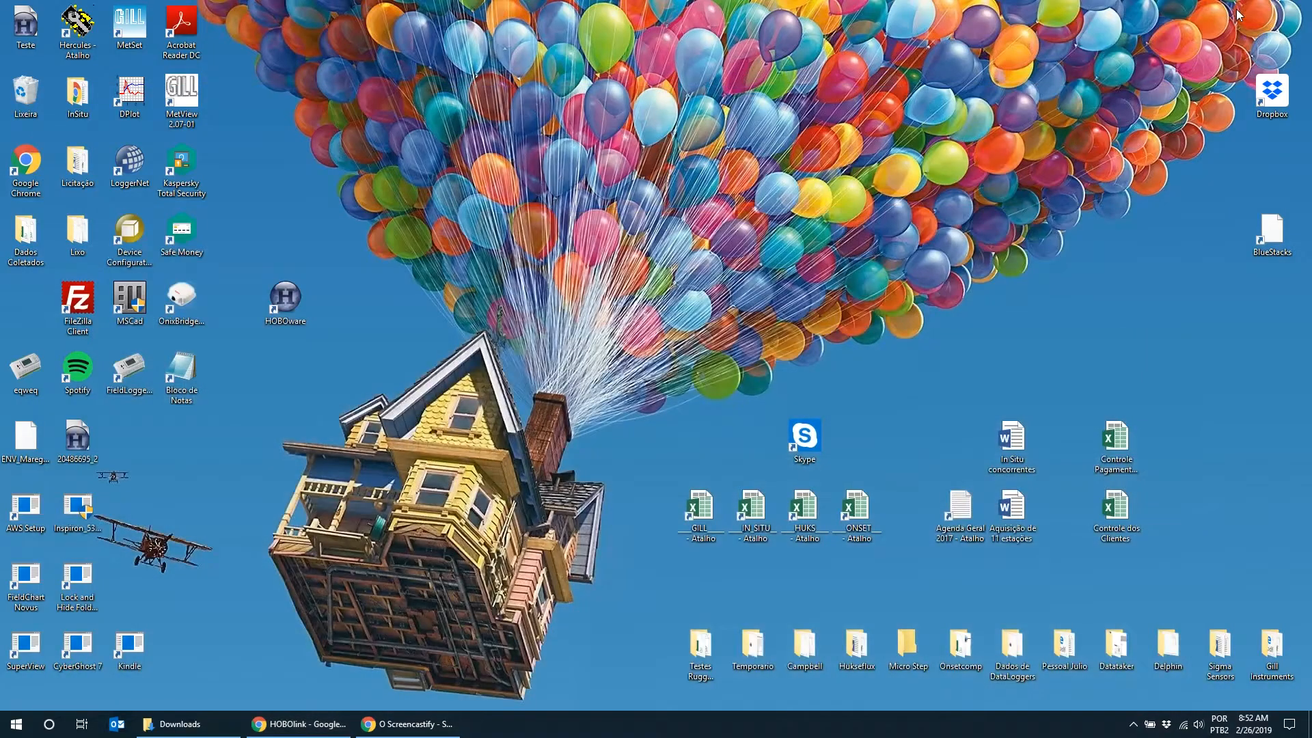
double_click(287, 298)
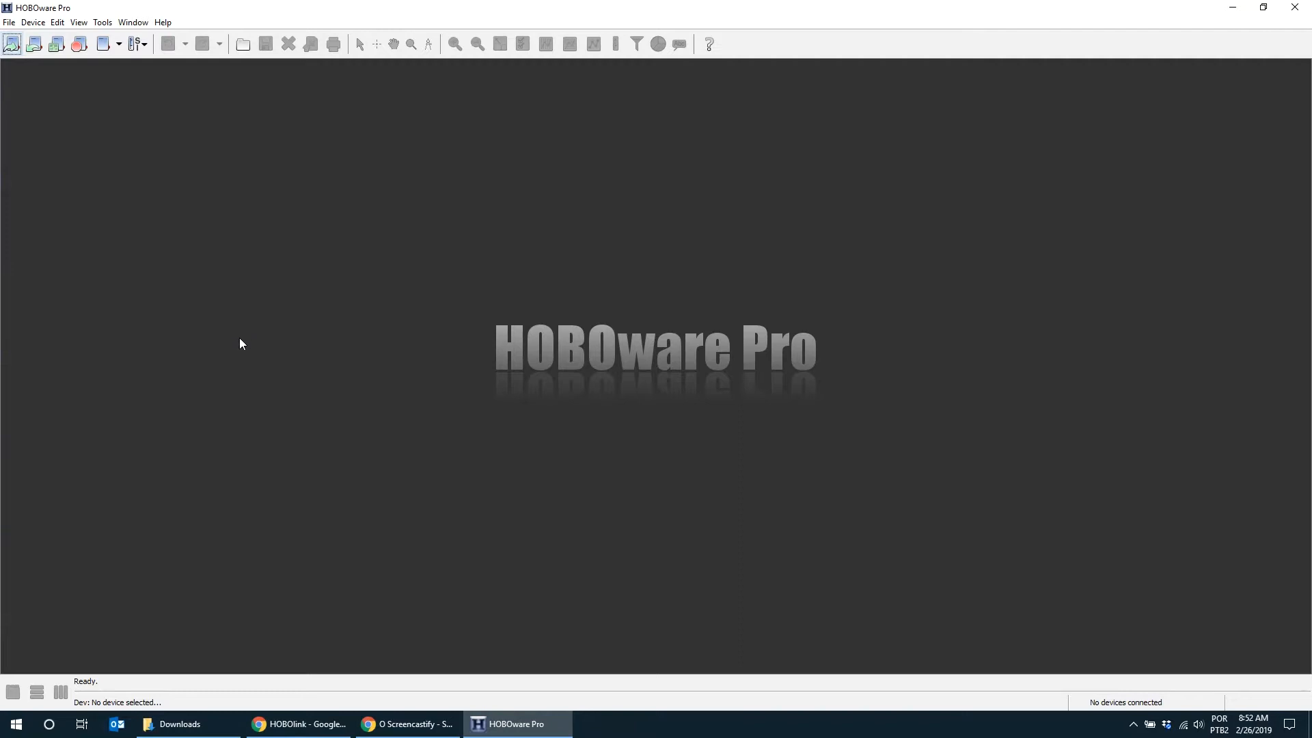
left_click(7, 23)
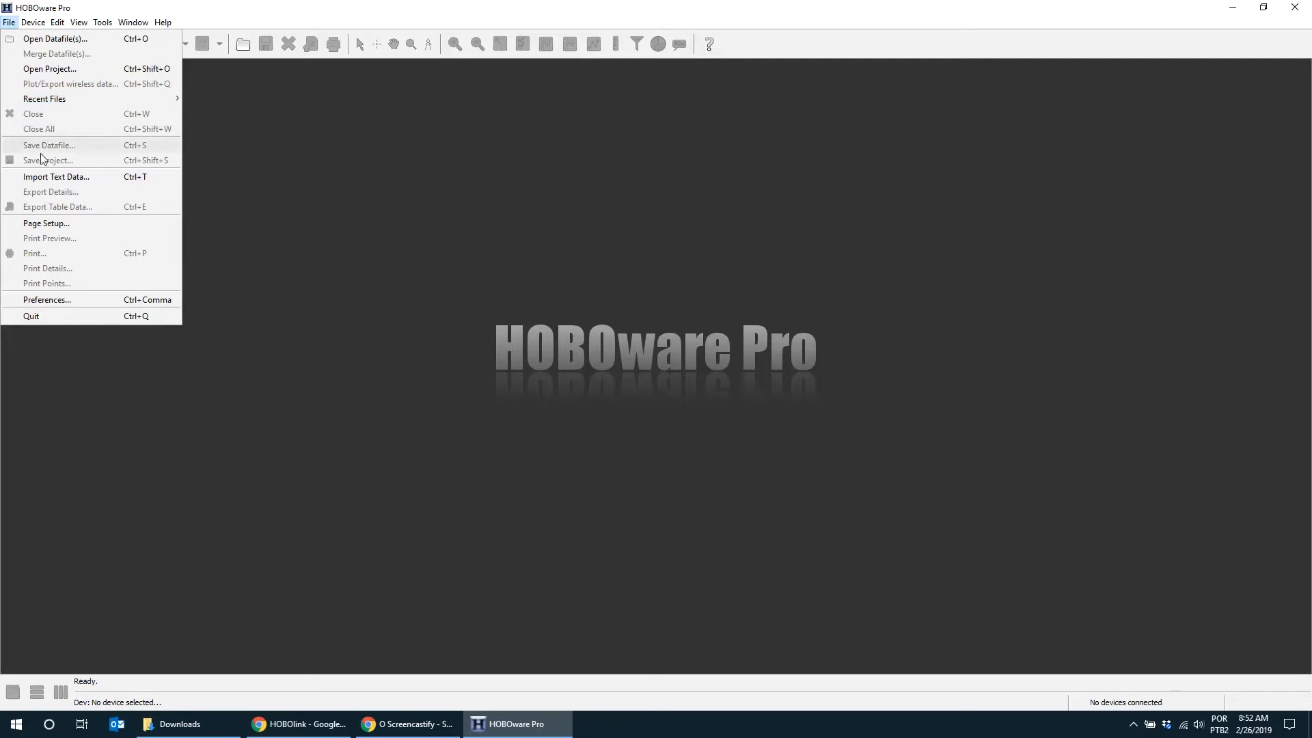
left_click(56, 177)
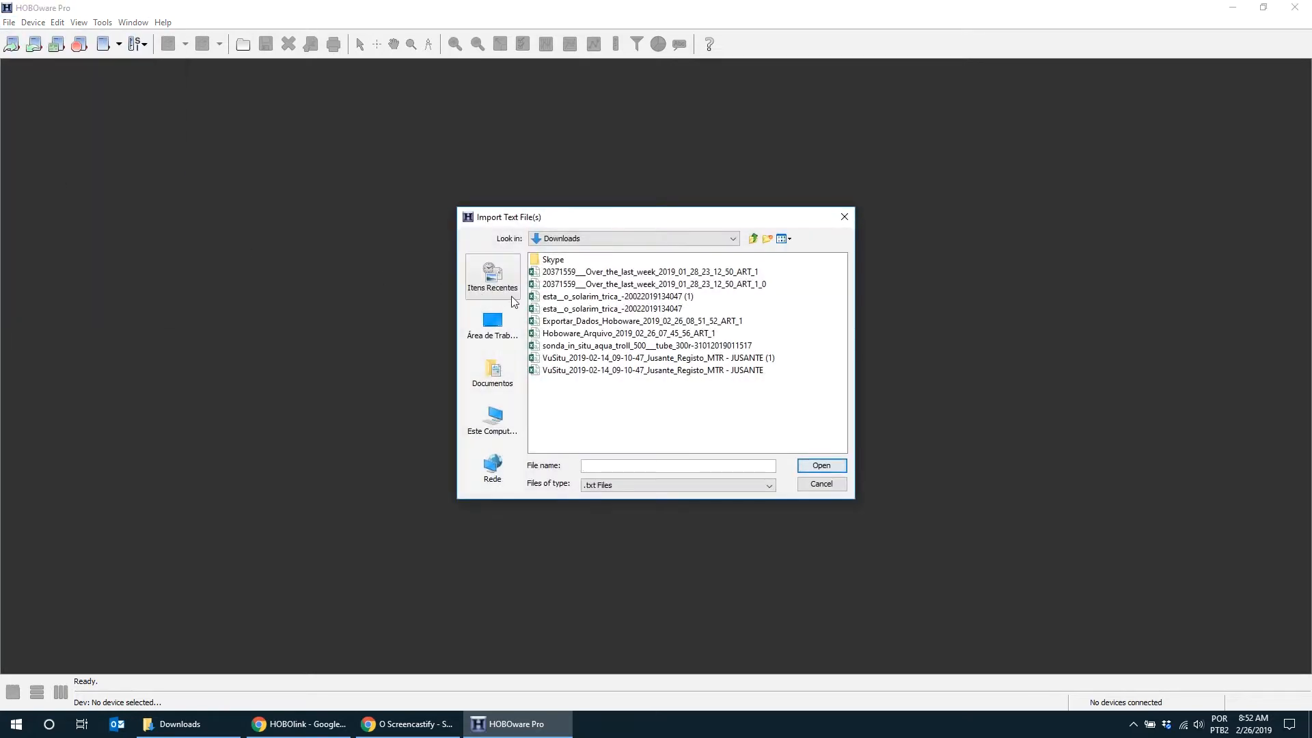
left_click(789, 239)
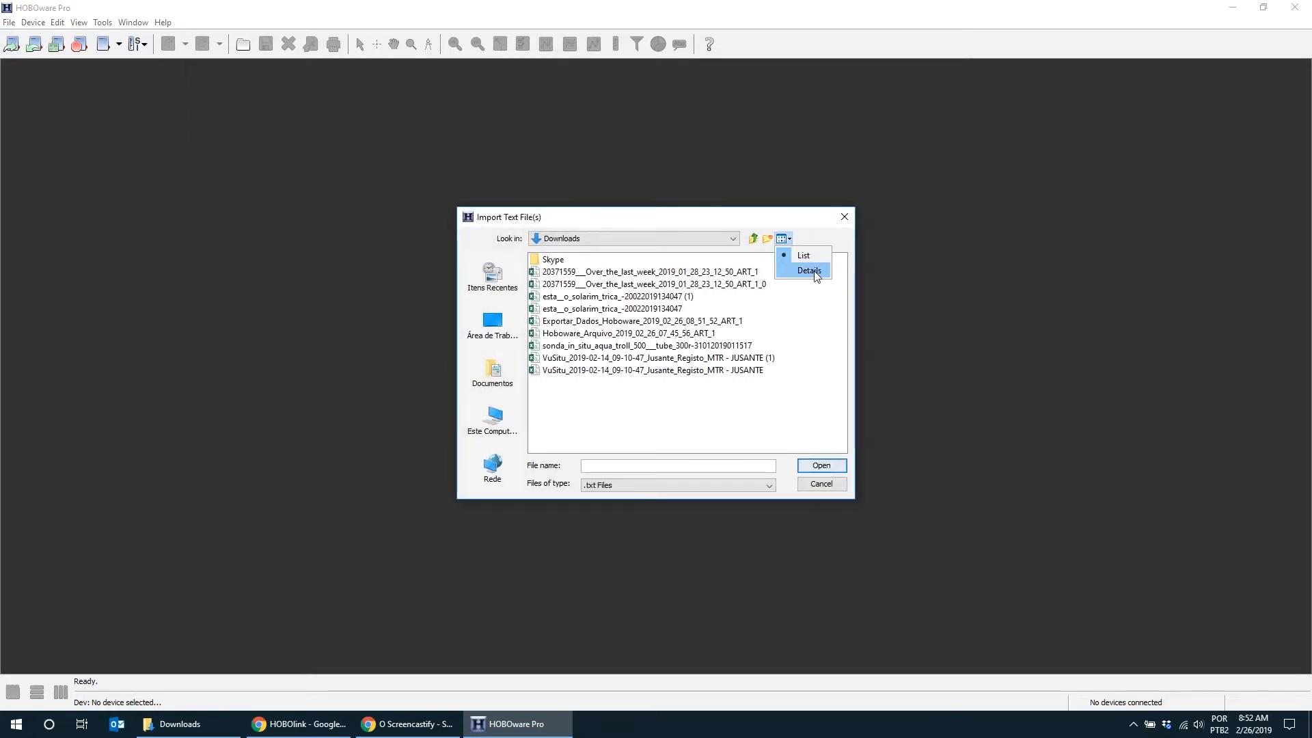
left_click(808, 270)
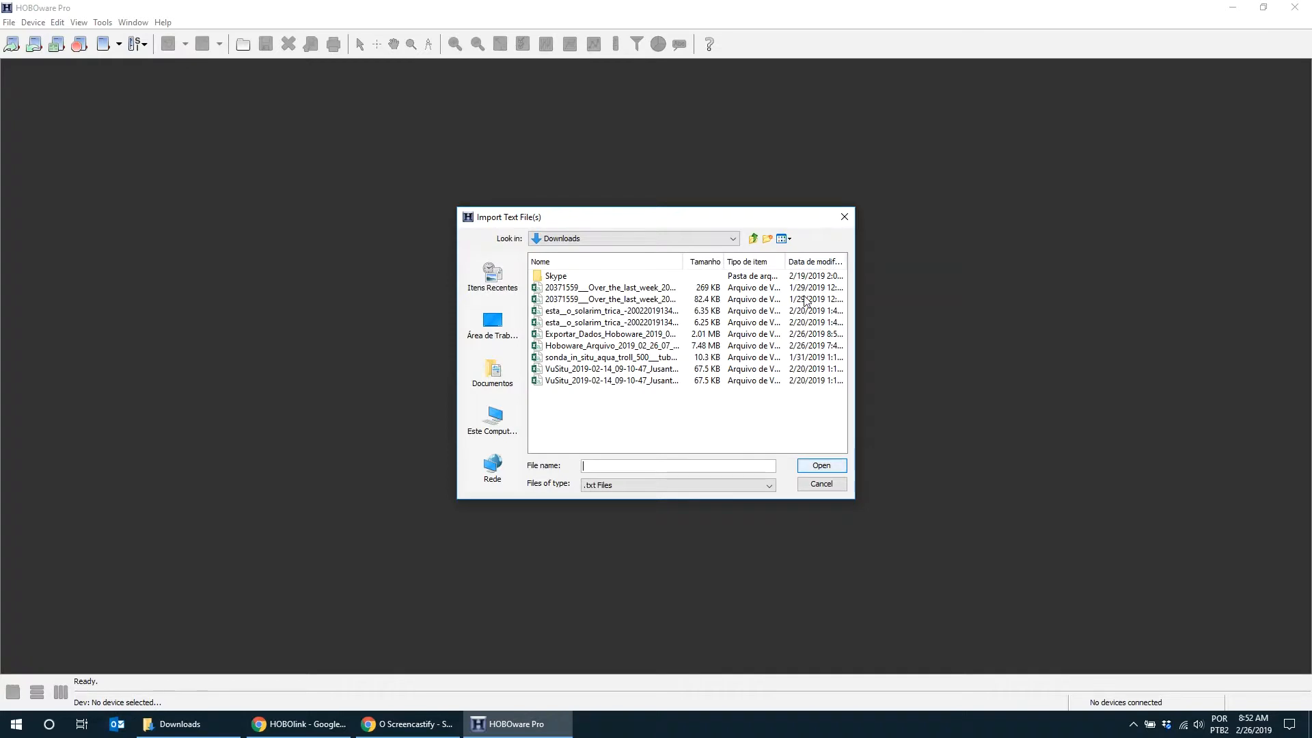
left_click(813, 260)
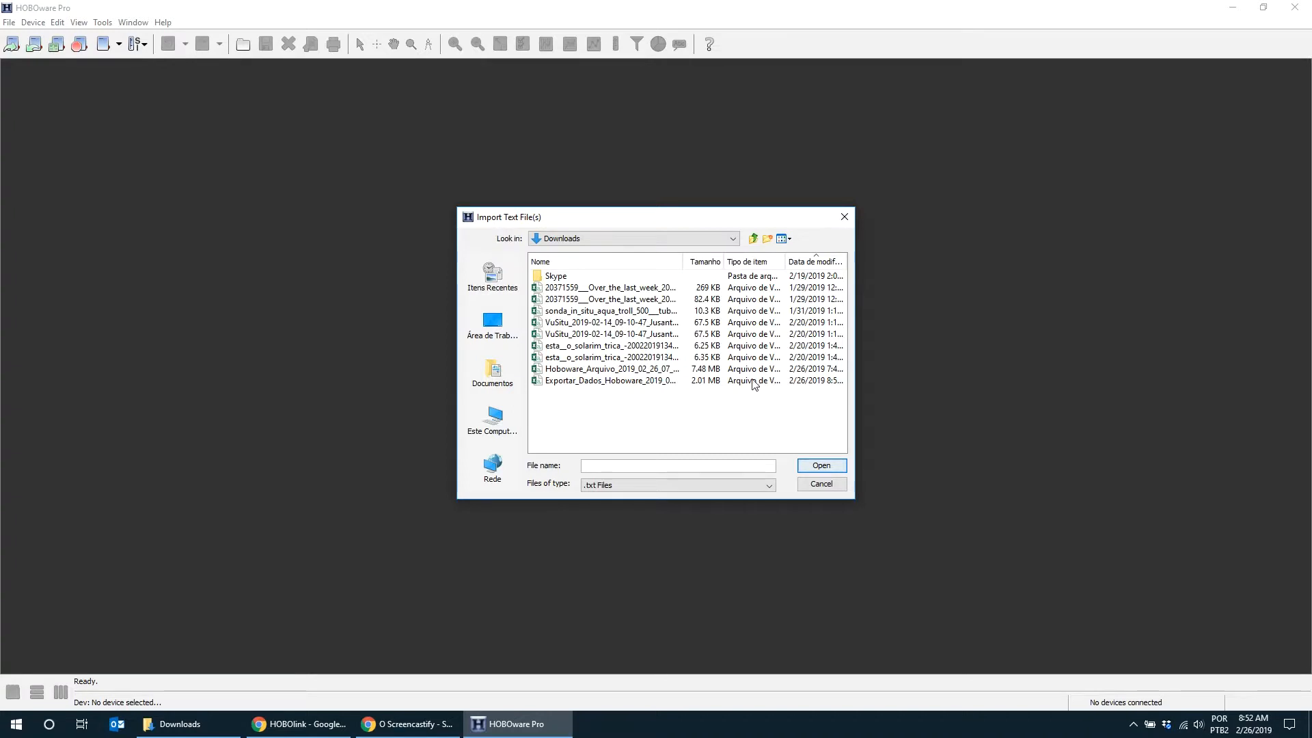
left_click(596, 382)
left_click(821, 466)
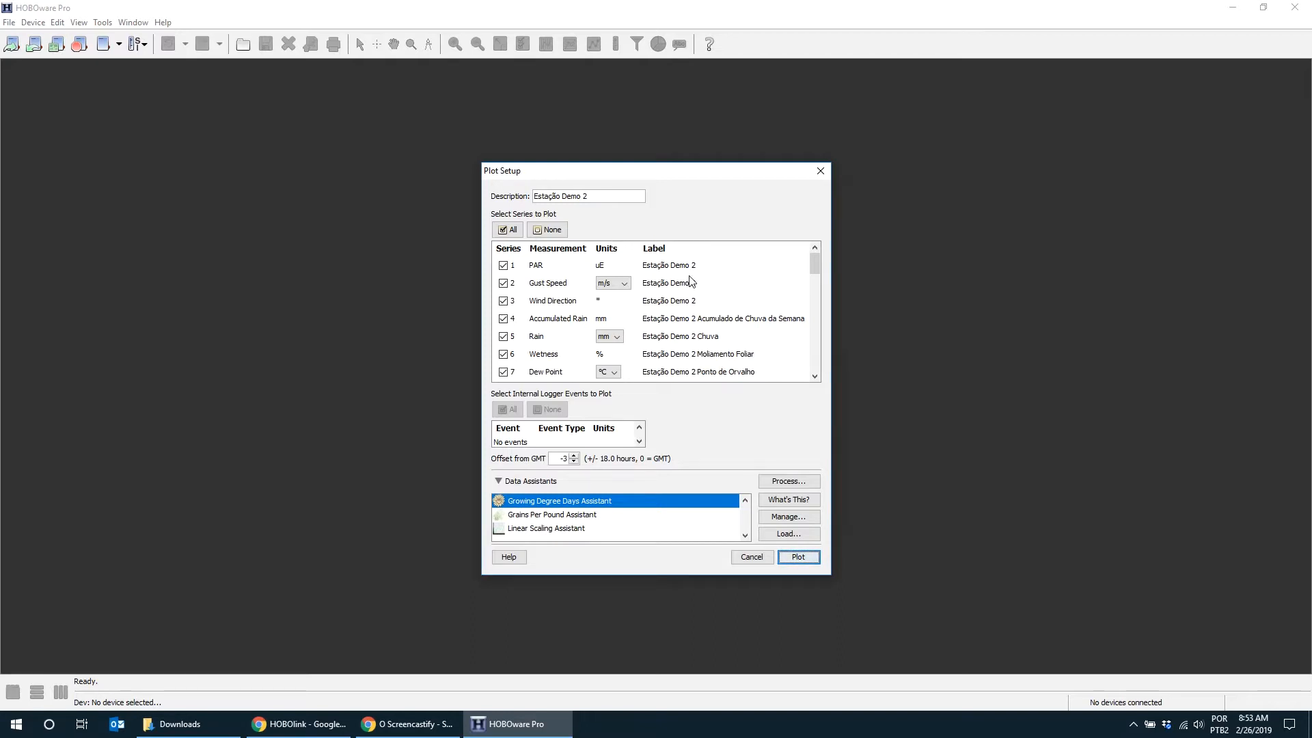
Exclude the Battery series from the plot and look through the other available series.
mouse_move(817, 268)
left_mouse_down()
mouse_move(835, 383)
mouse_move(818, 261)
left_mouse_up()
left_click_drag(815, 251, 831, 380)
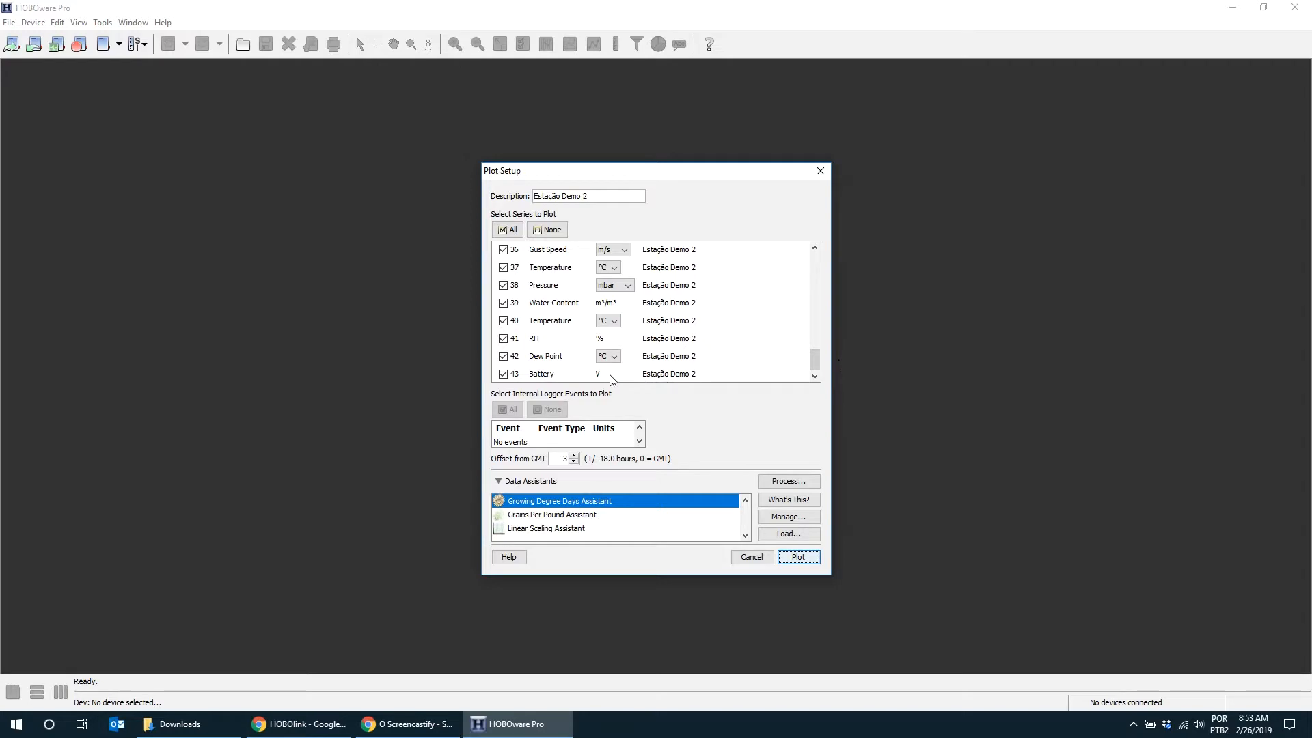
left_click(504, 374)
scroll(693, 352, "up", 2)
scroll(693, 352, "up", 4)
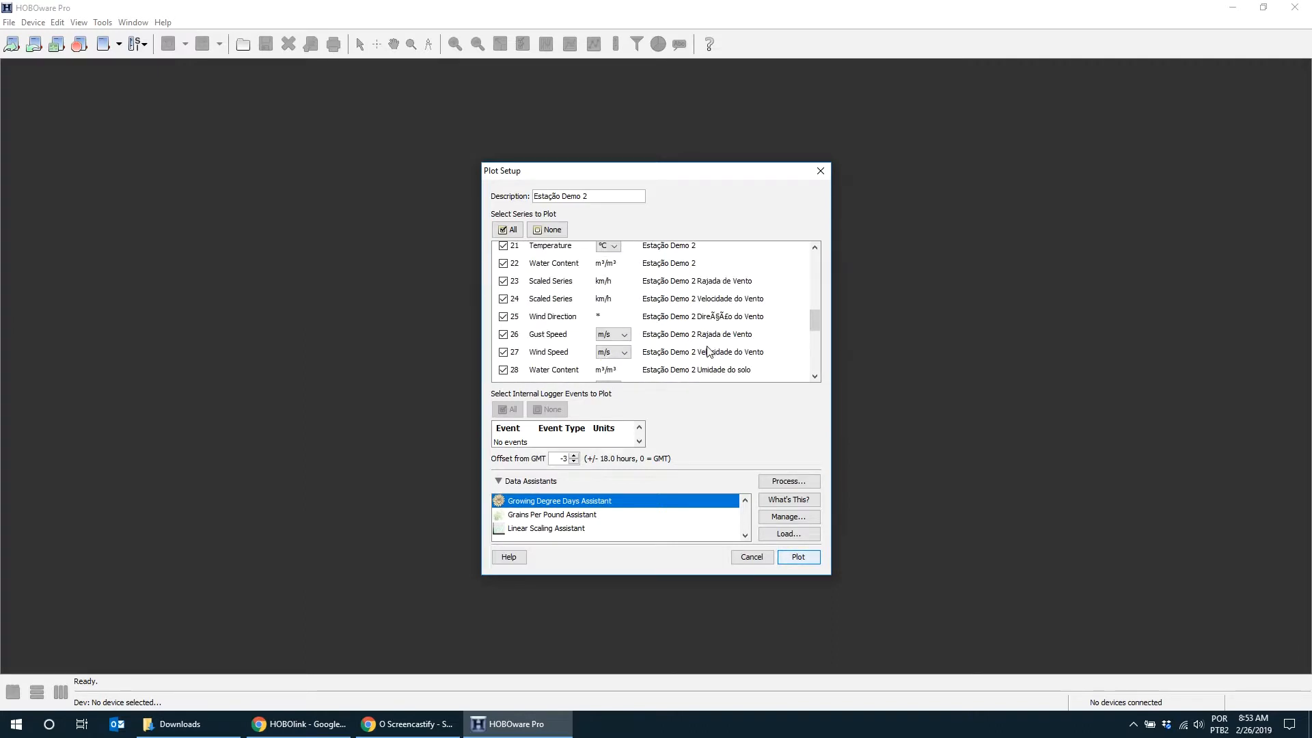
scroll(724, 358, "up", 7)
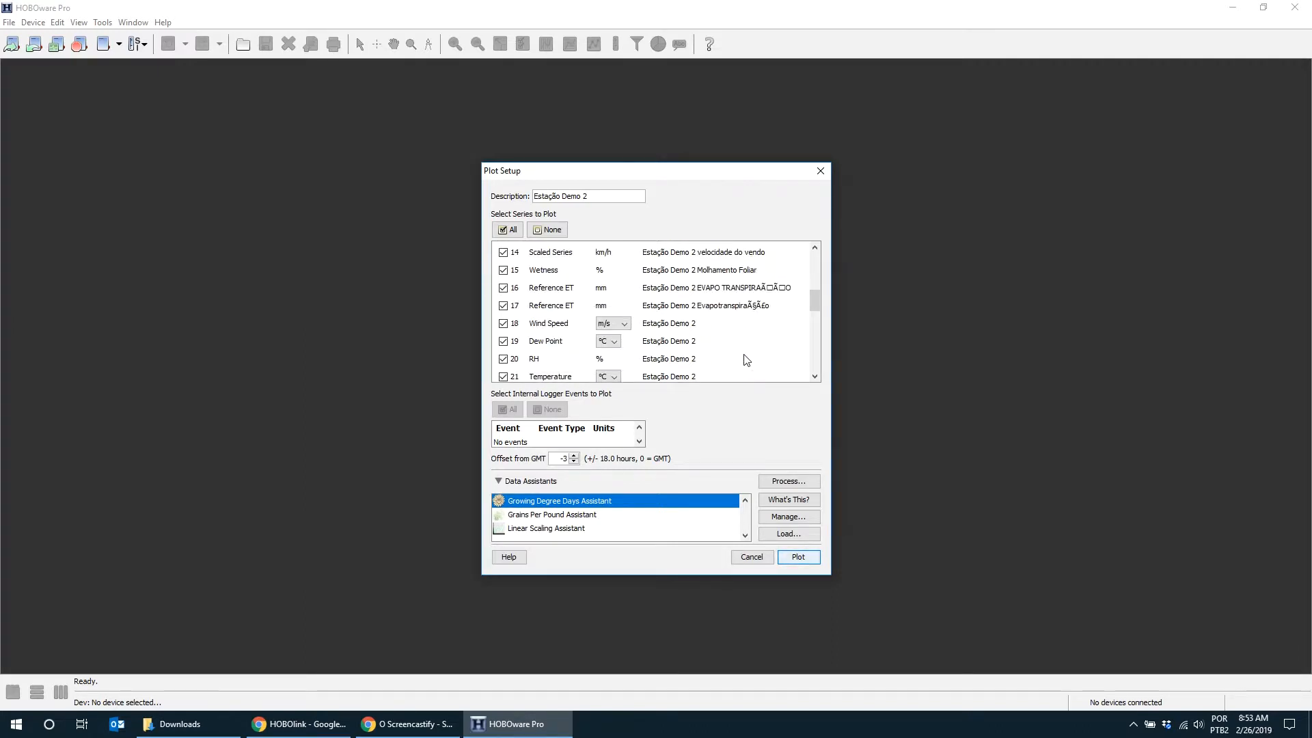
scroll(756, 355, "up", 1)
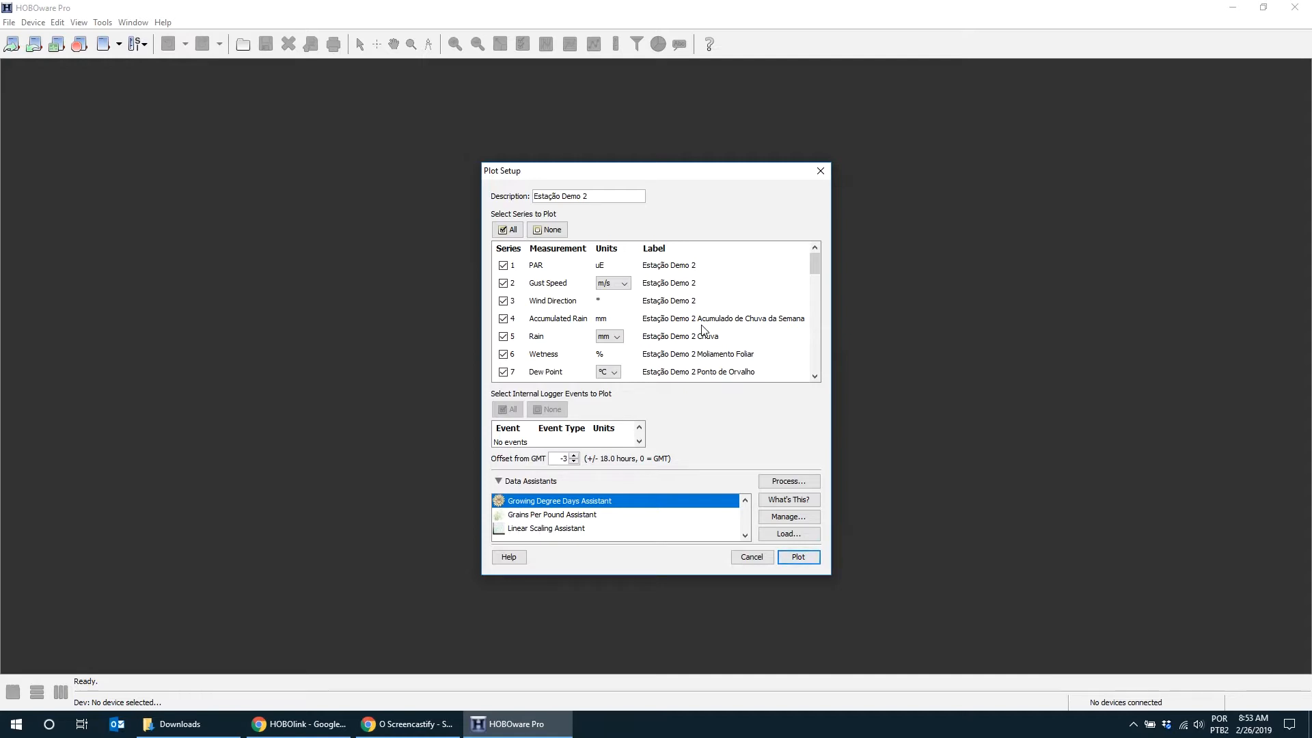
Clear all series from the plot selection, then include series 5 Rain (Chuva) and series 10 Temperature (Temperatura).
left_click(539, 230)
left_click_drag(815, 267, 821, 236)
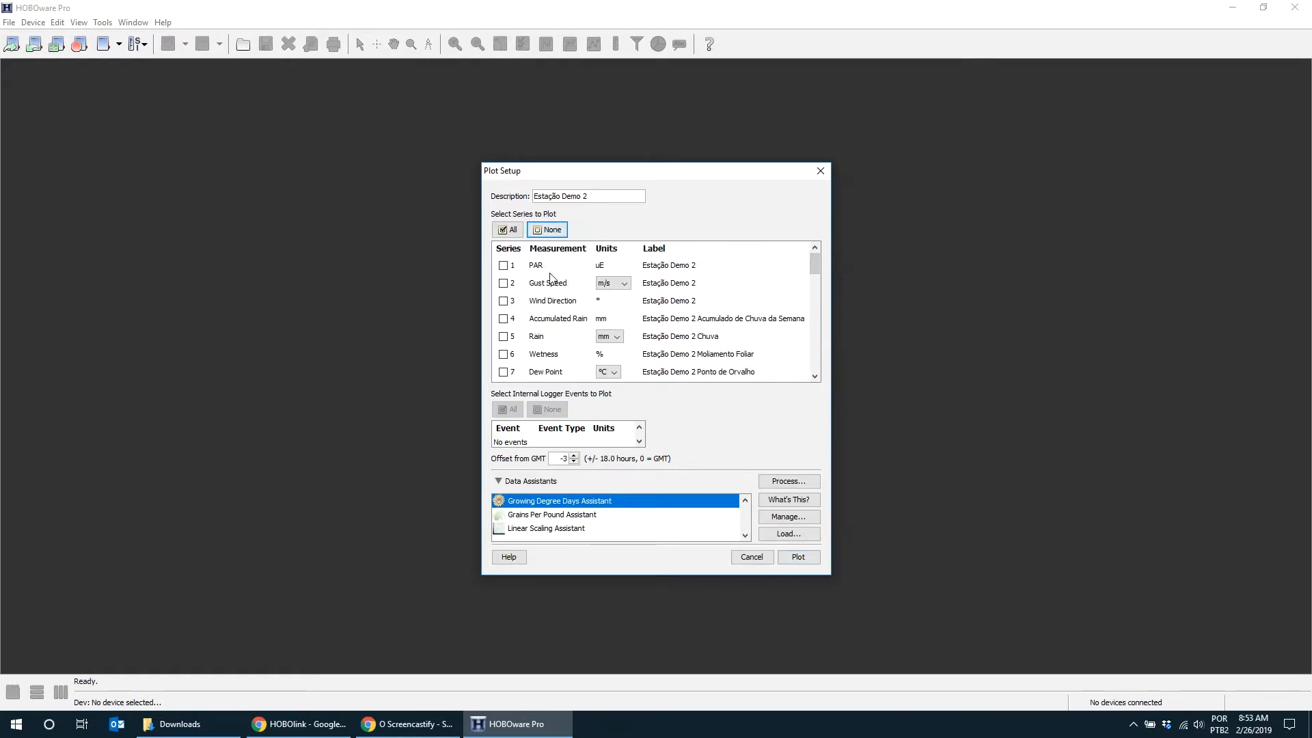
left_click(504, 337)
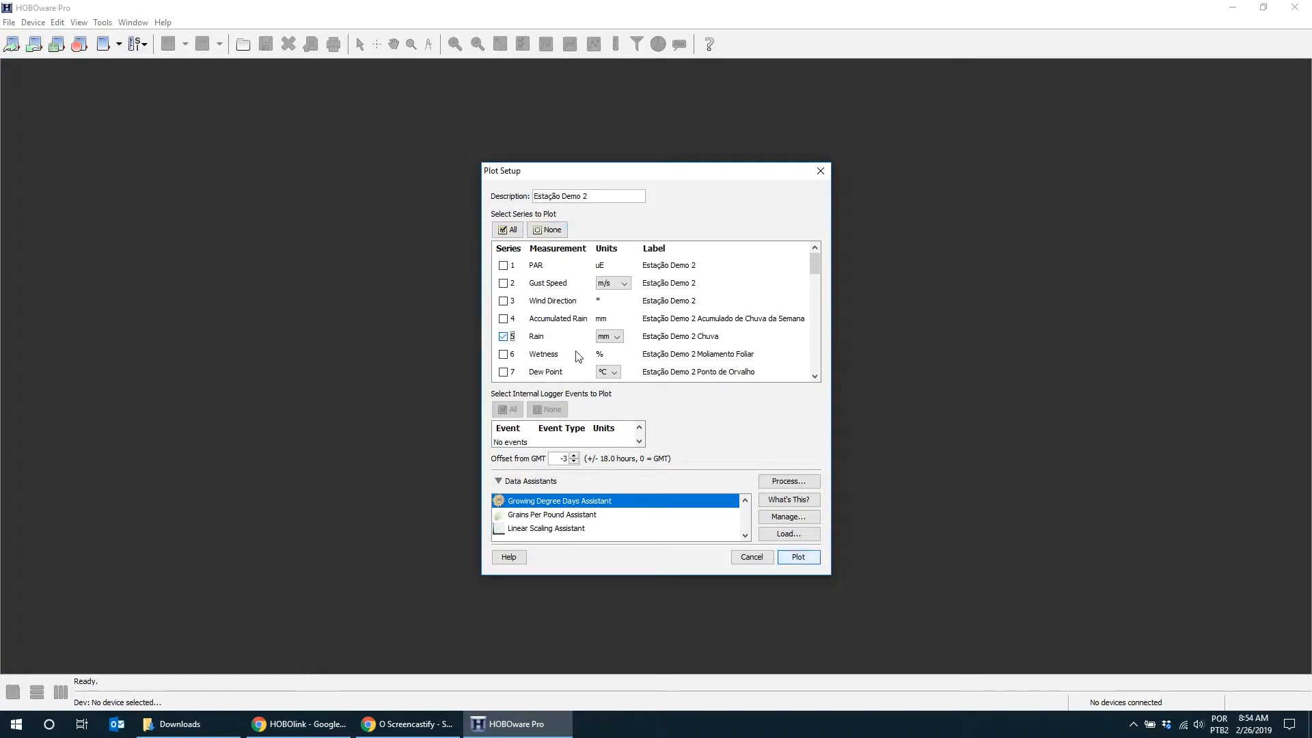
scroll(598, 345, "down", 3)
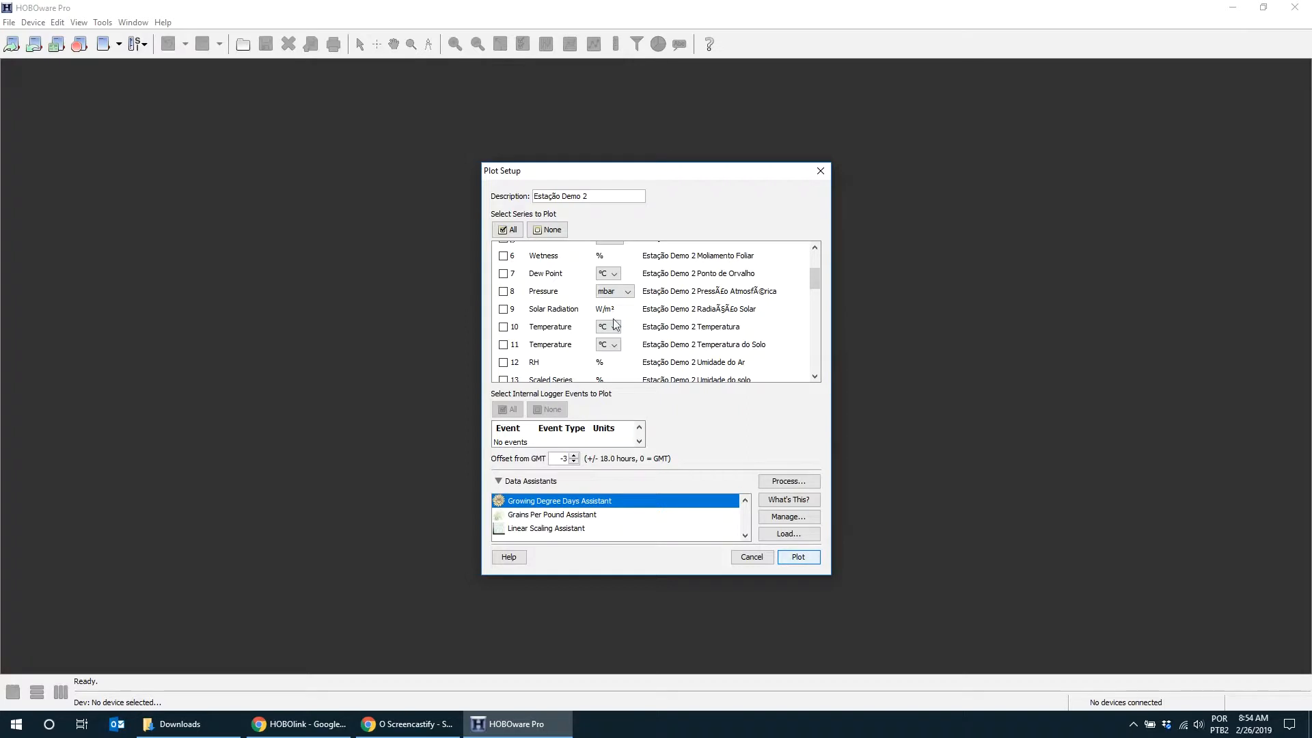
left_click(507, 327)
Add series 20 RH and series 28 Water Content (Umidade do solo) to the plot selection.
scroll(611, 342, "down", 1)
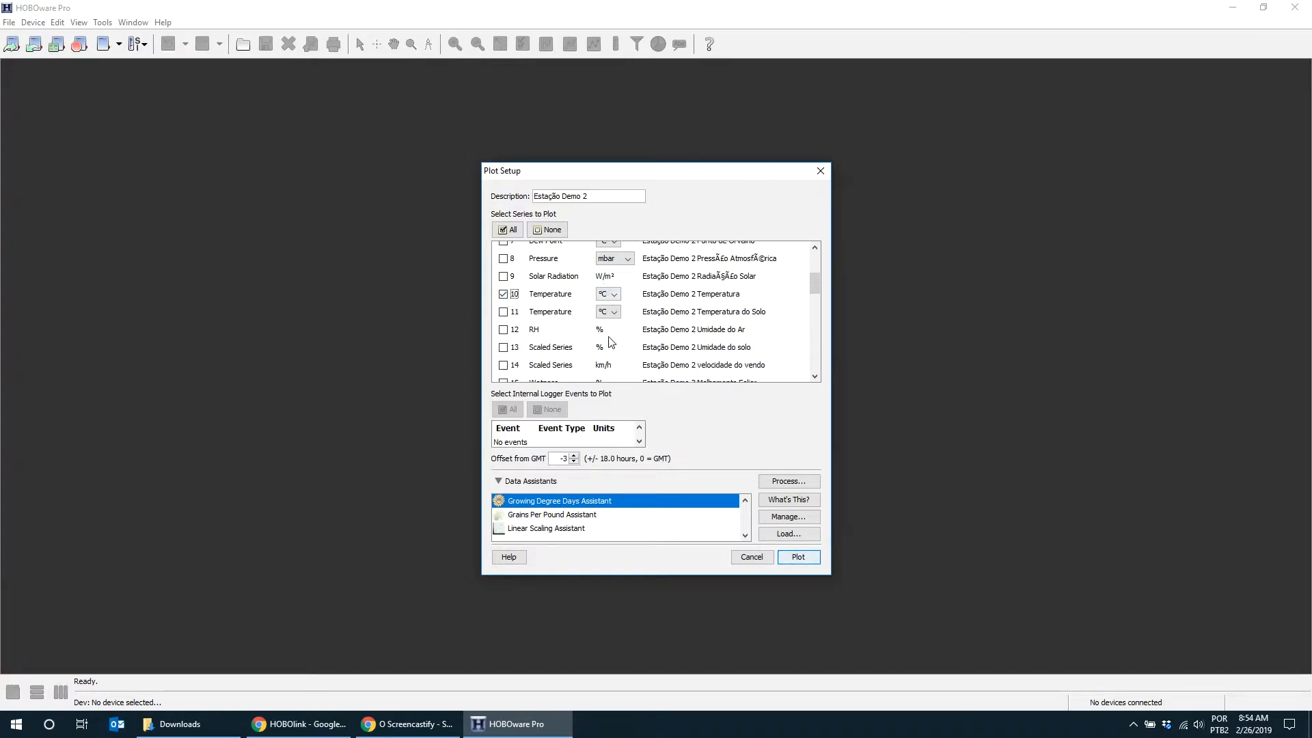
scroll(612, 342, "down", 1)
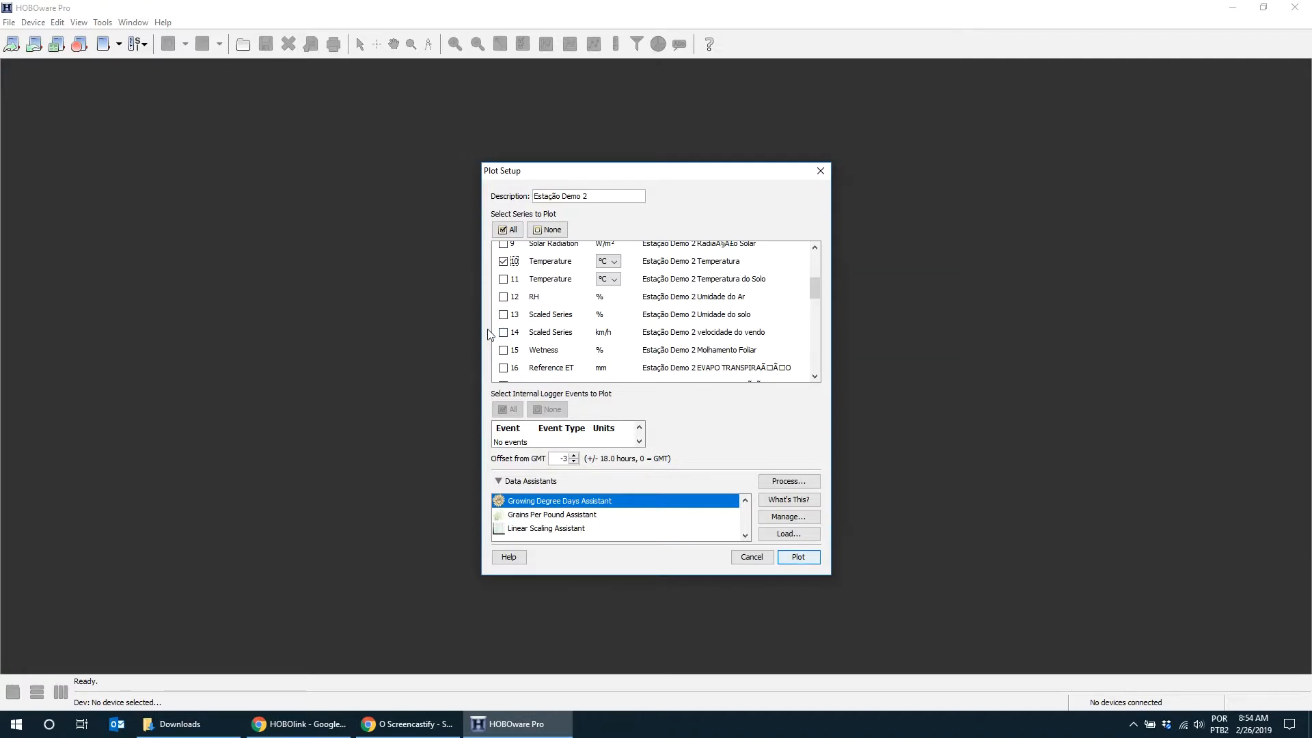
scroll(493, 340, "down", 5)
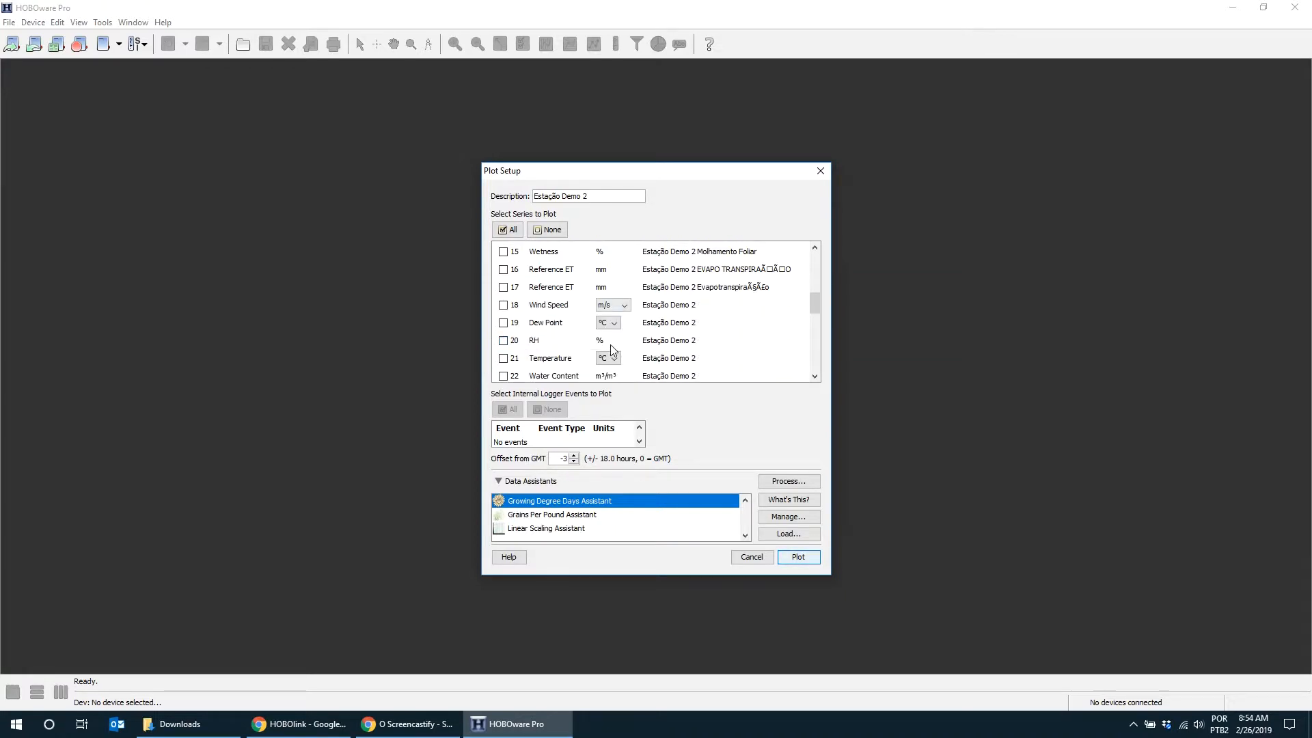
left_click(503, 275)
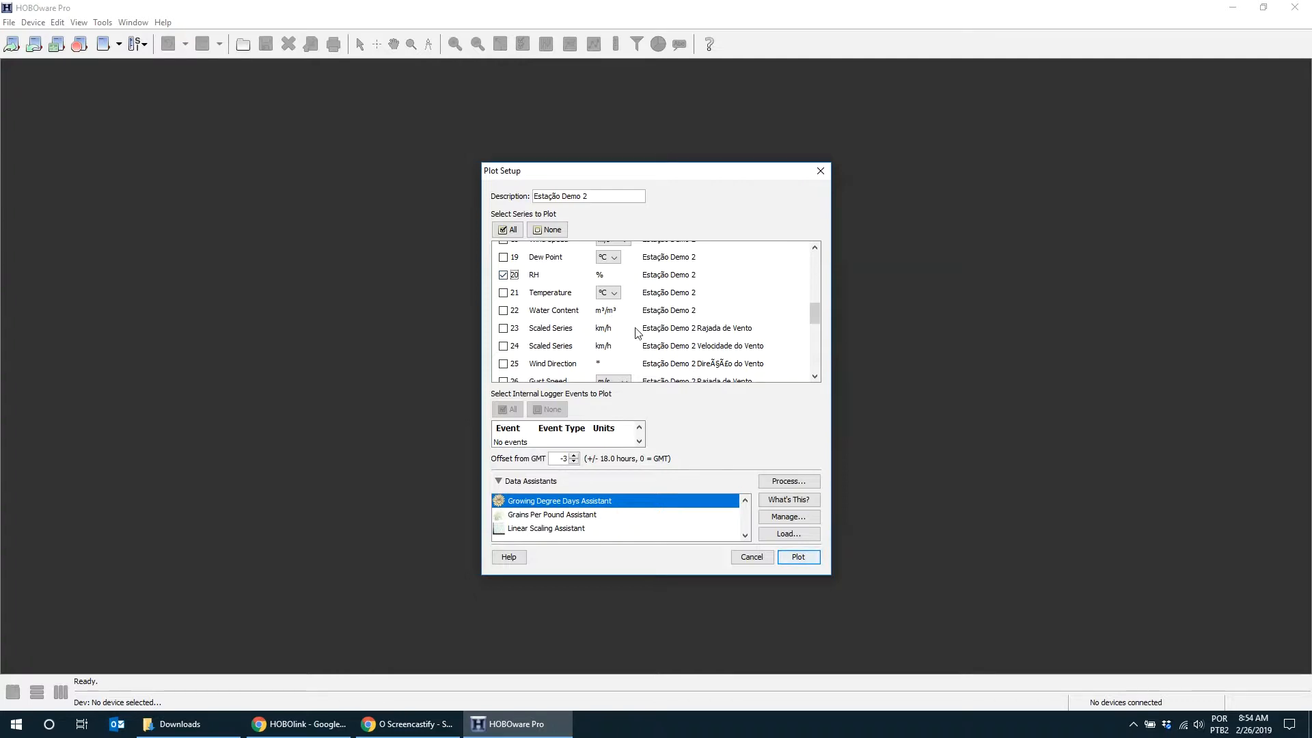
scroll(640, 332, "down", 3)
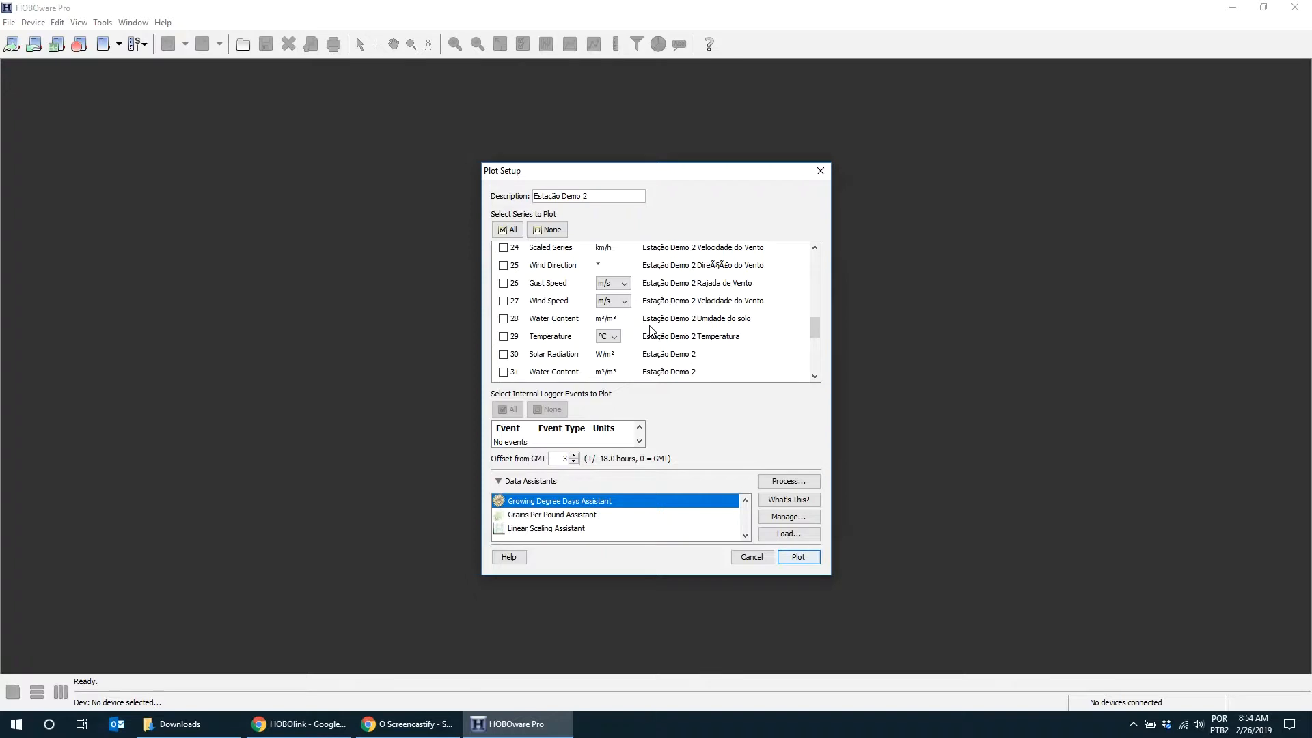
left_click(503, 319)
Plot the selected series and narrow the series details area to widen the graph.
scroll(667, 367, "down", 3)
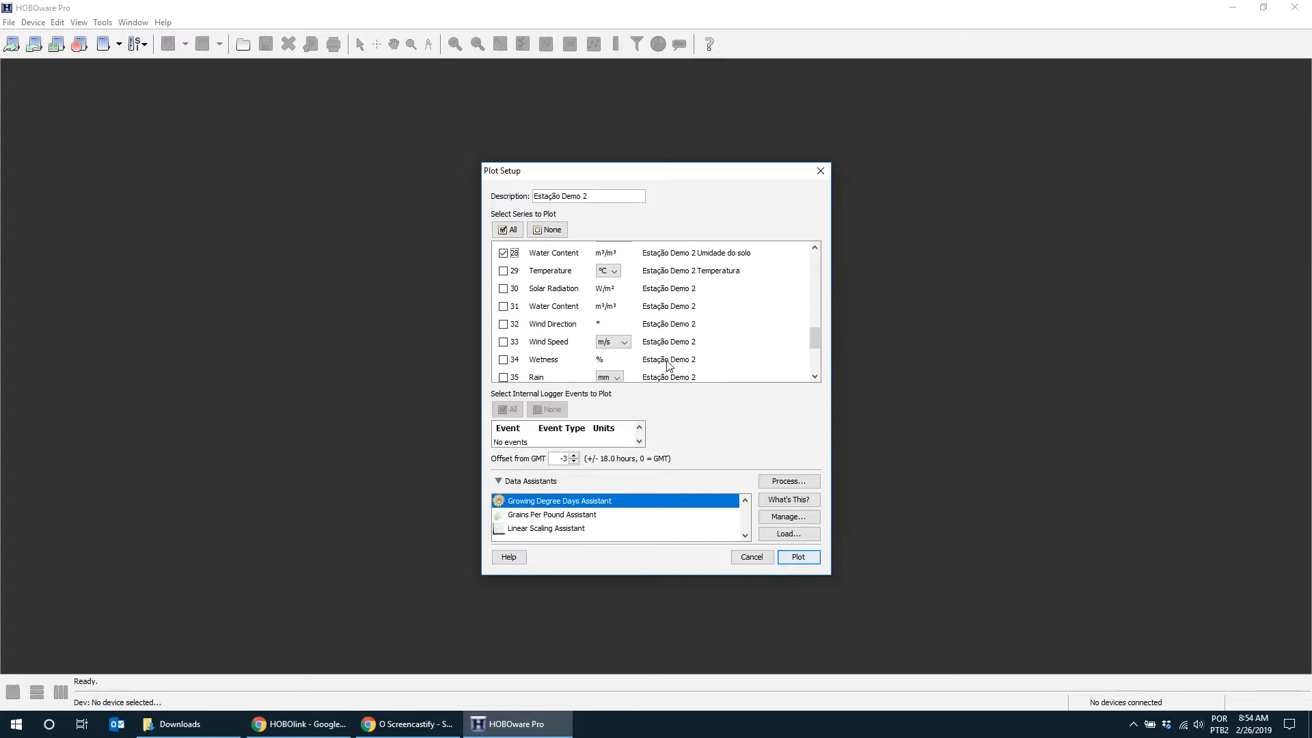
scroll(668, 367, "down", 2)
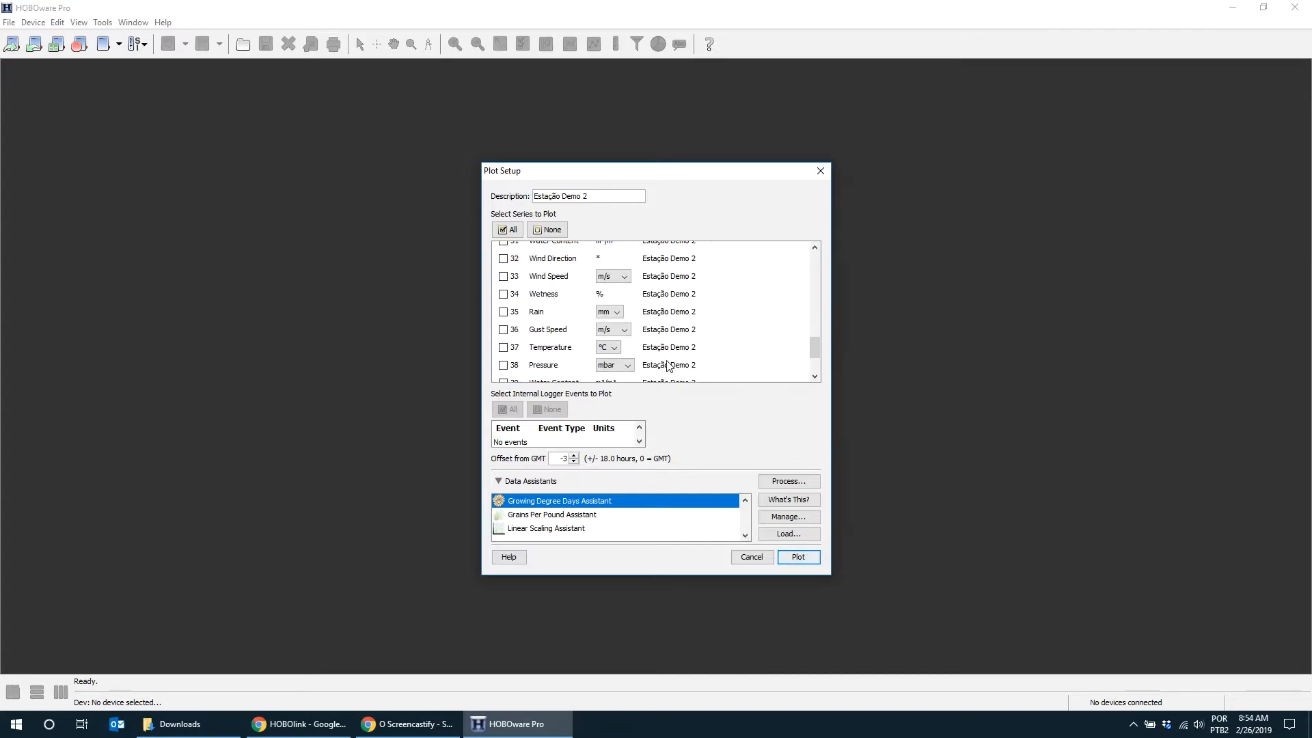
scroll(668, 367, "down", 1)
scroll(666, 363, "up", 12)
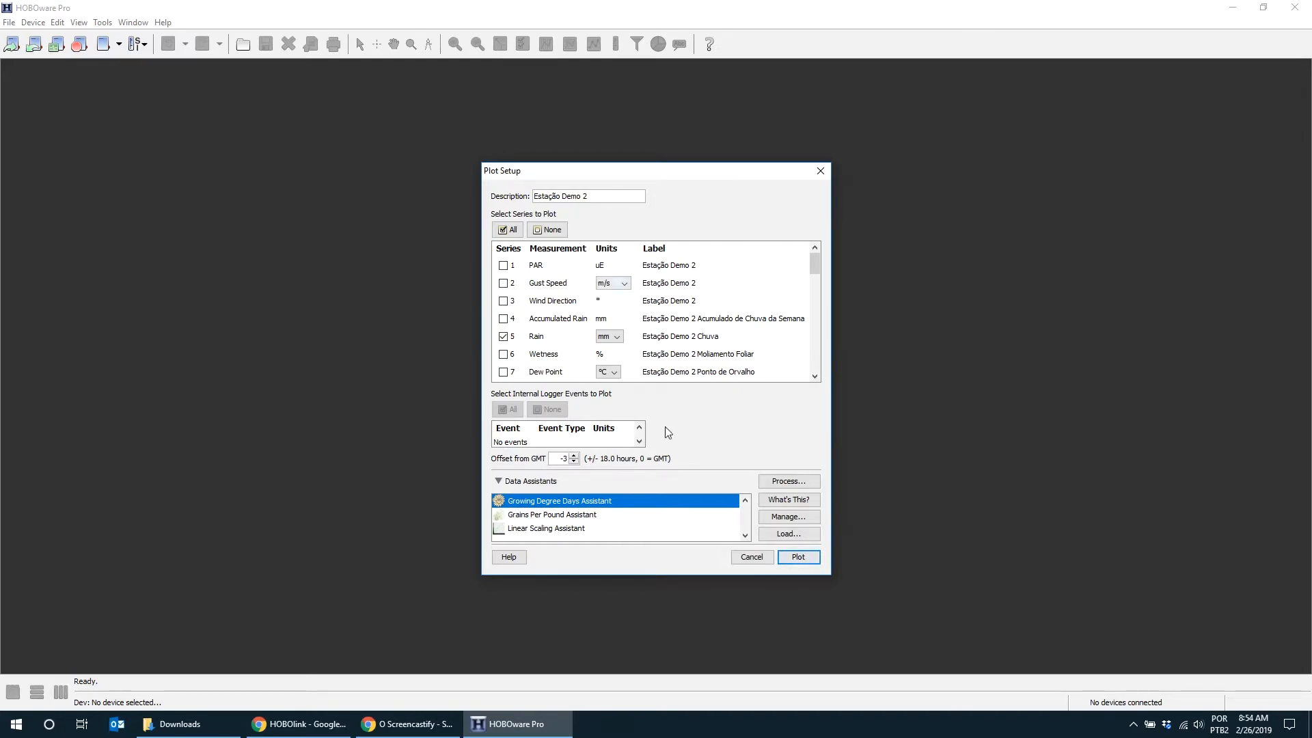
left_click(796, 557)
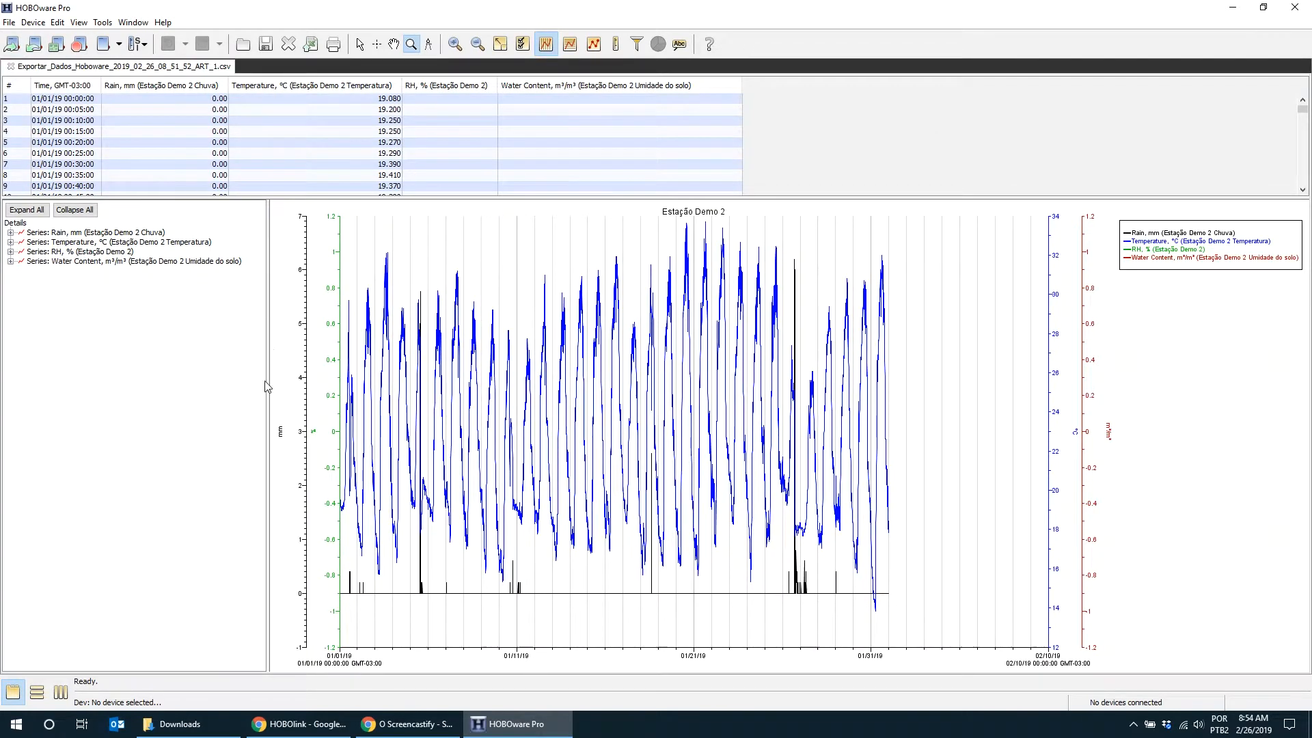
left_click_drag(269, 382, 150, 371)
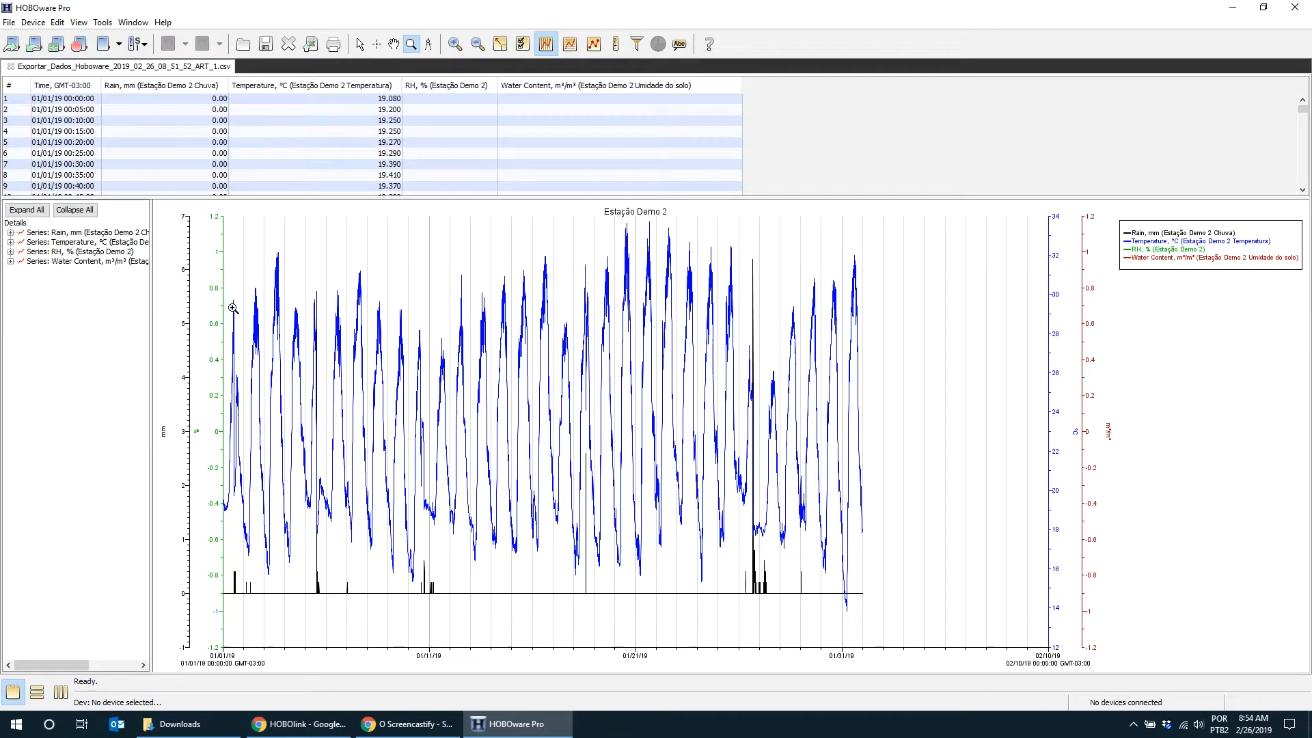
Widen the series details area and highlight the Rain, Temperature, RH and Water Content series in turn to inspect their curves.
left_click_drag(150, 302, 261, 307)
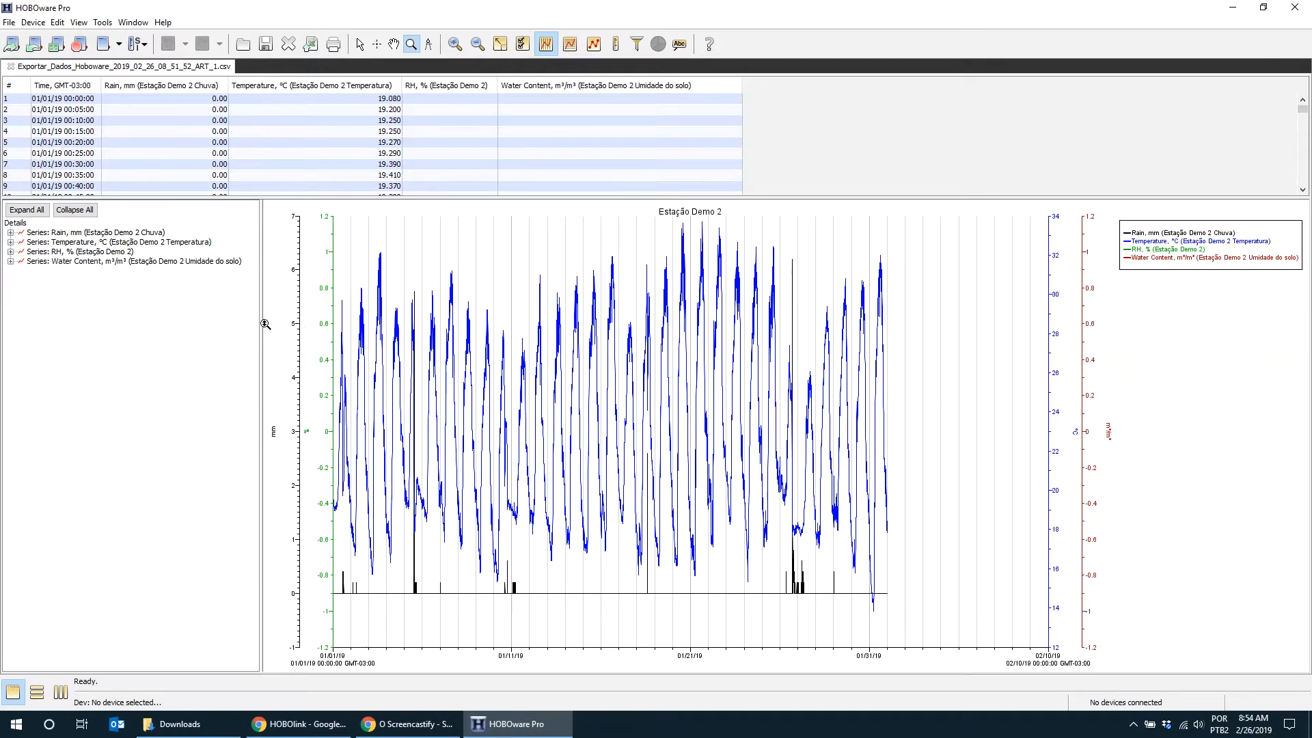
left_click(107, 233)
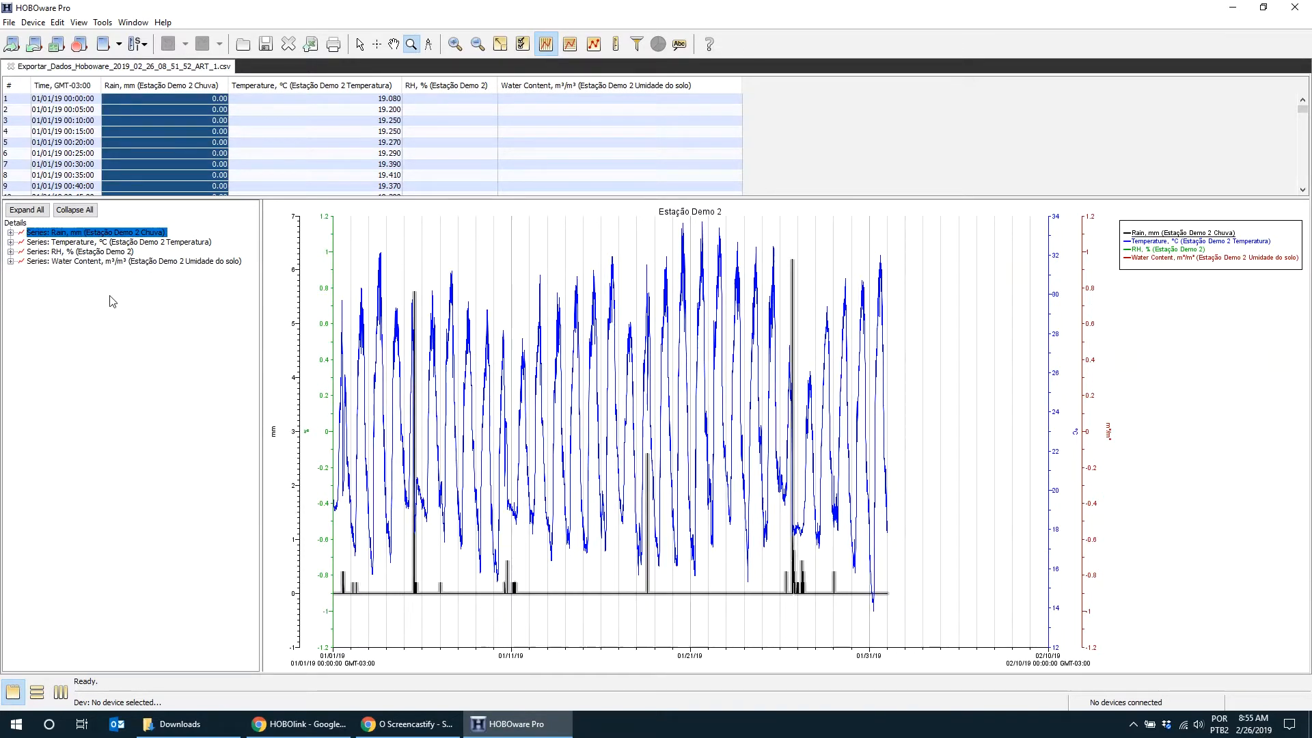
left_click(96, 243)
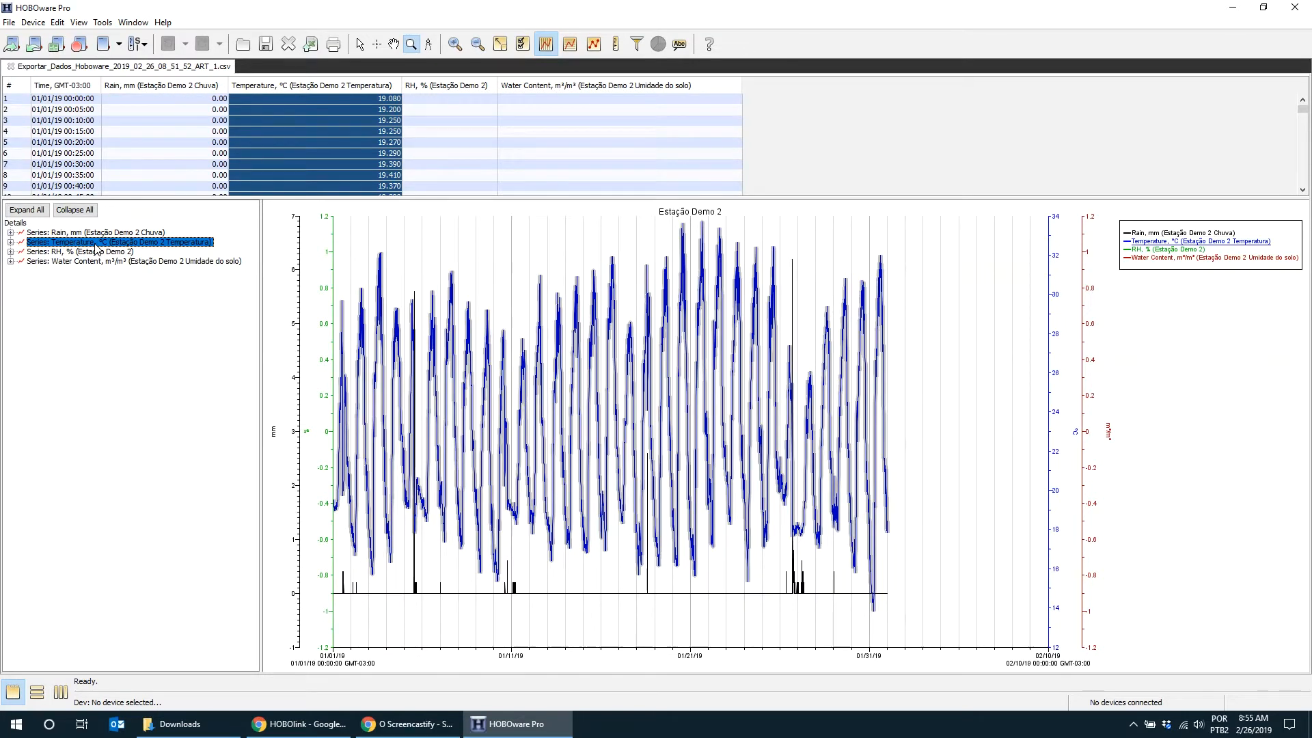
left_click(88, 256)
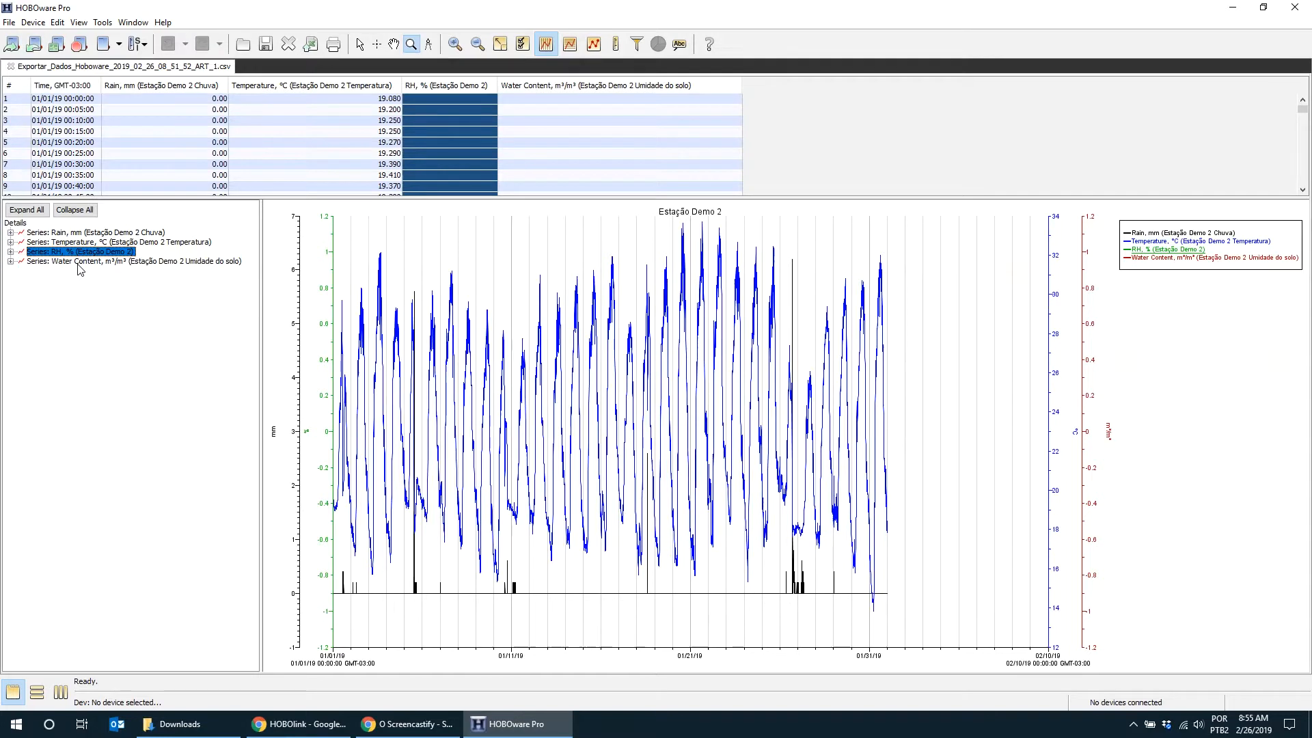
left_click(81, 263)
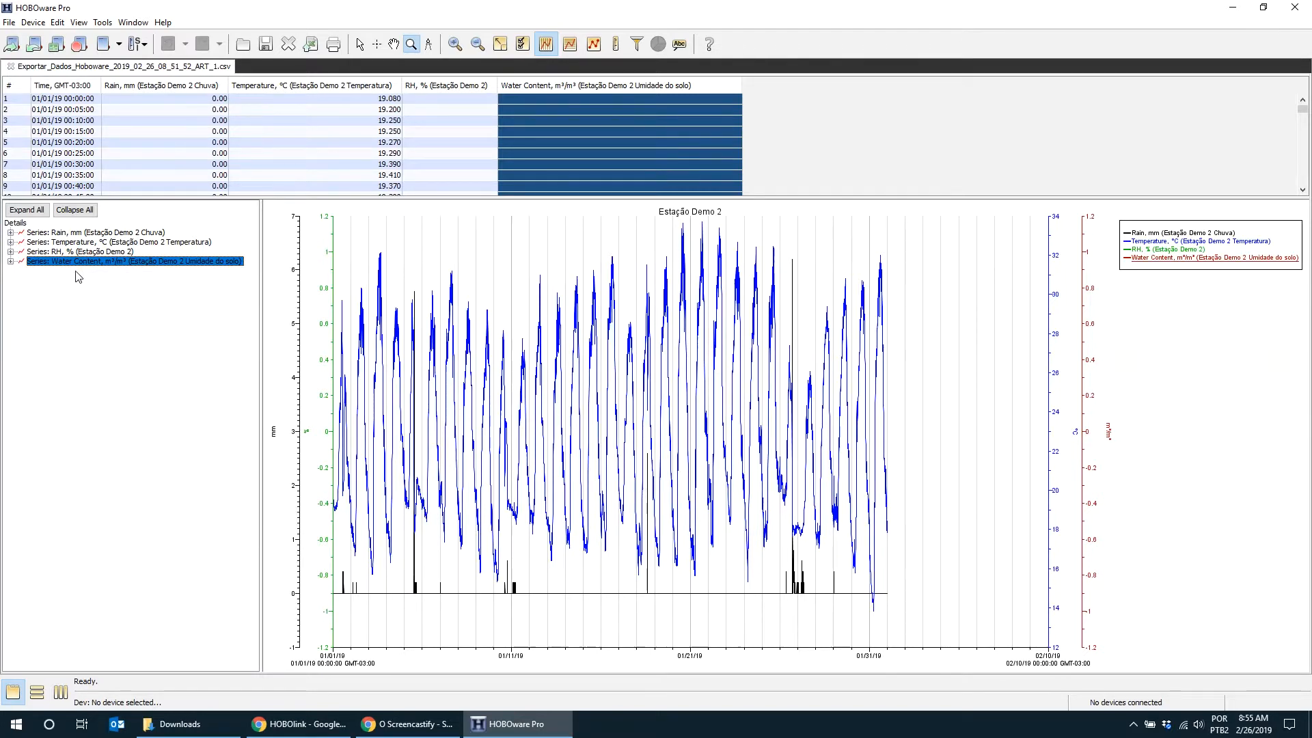
left_click(115, 243)
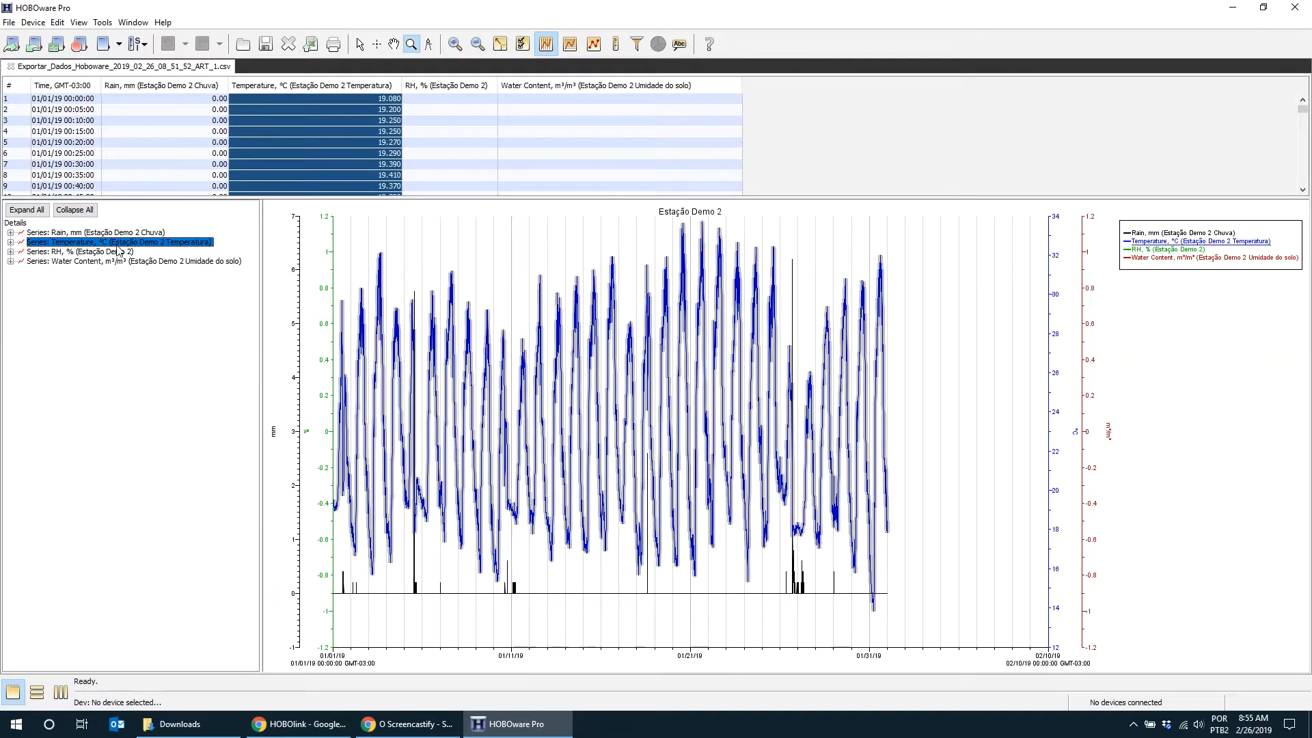
left_click(119, 234)
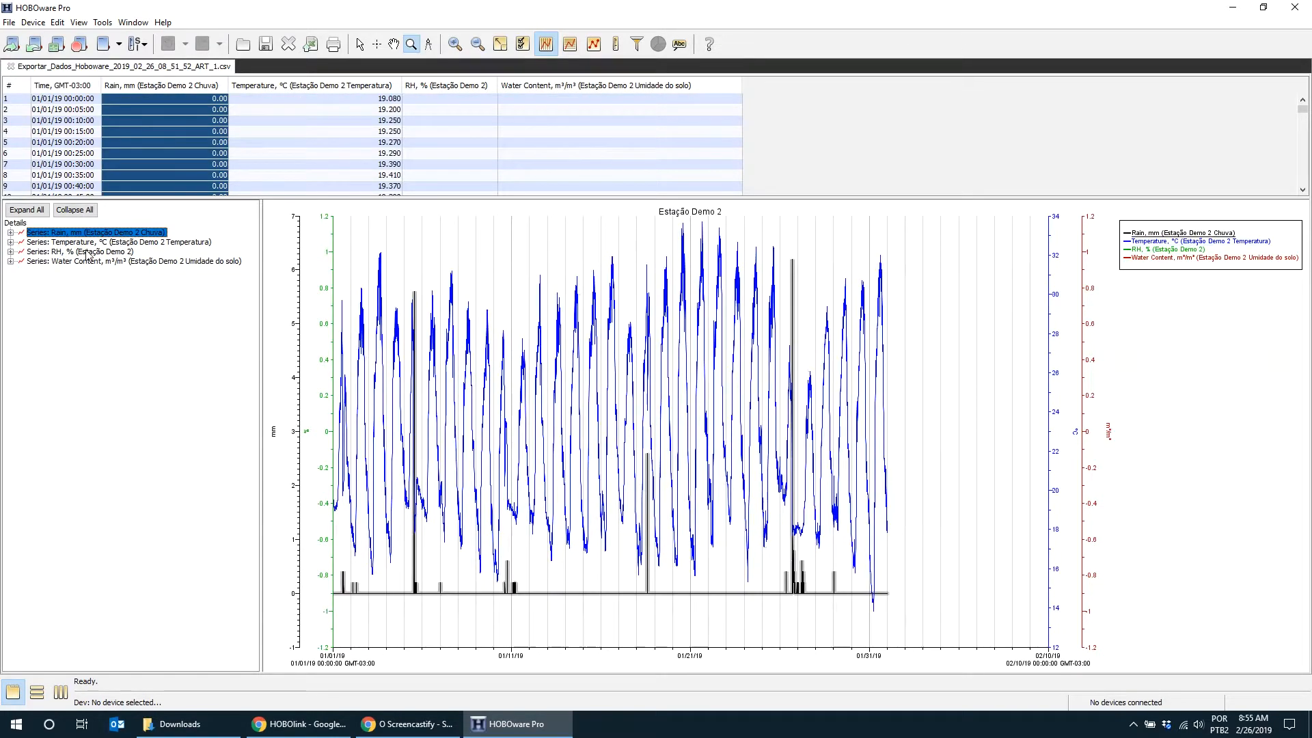
Delete the Water Content and RH series from the plot.
left_click(53, 262)
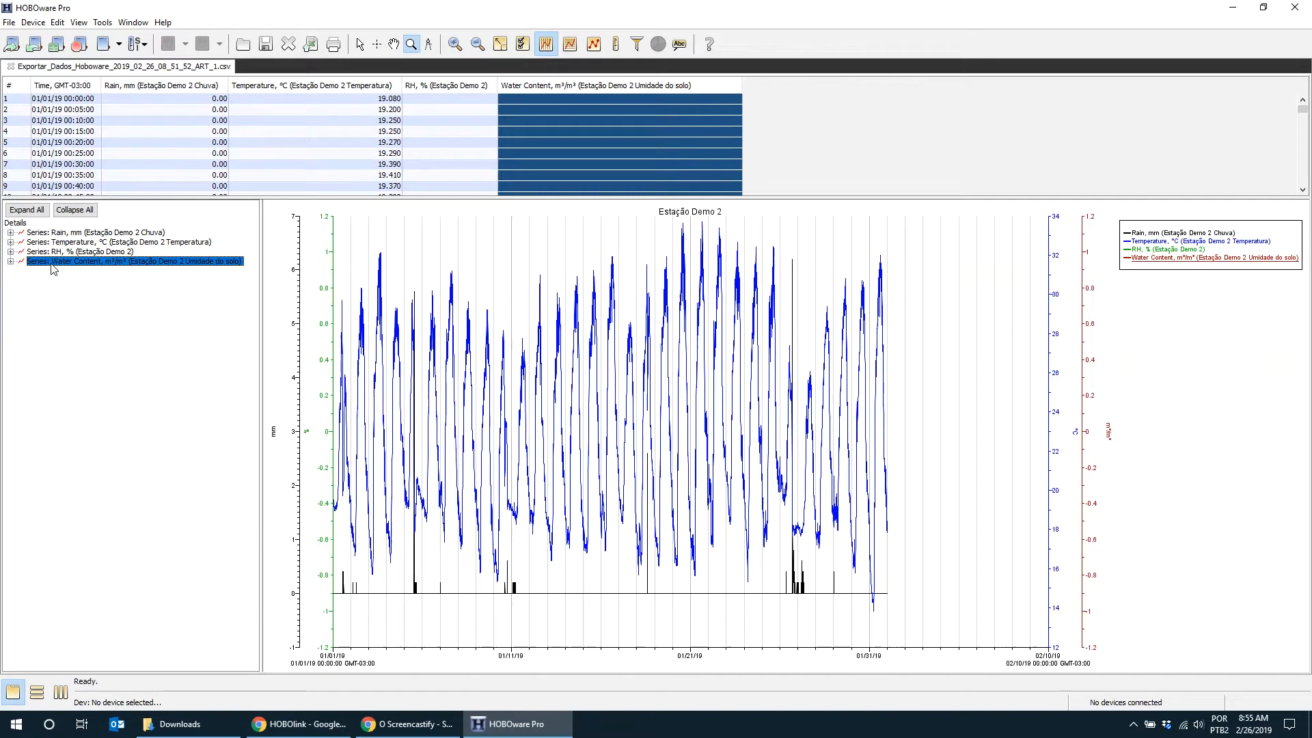
key("Delete")
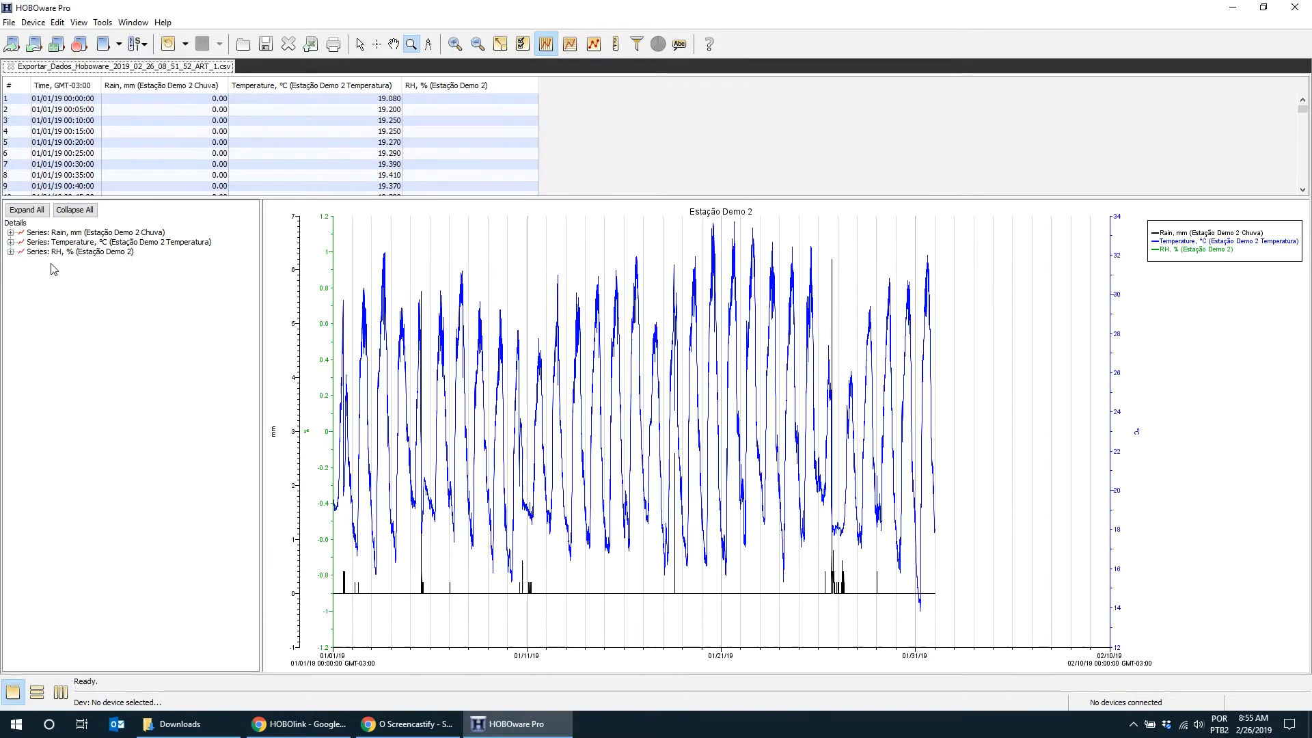
left_click(68, 253)
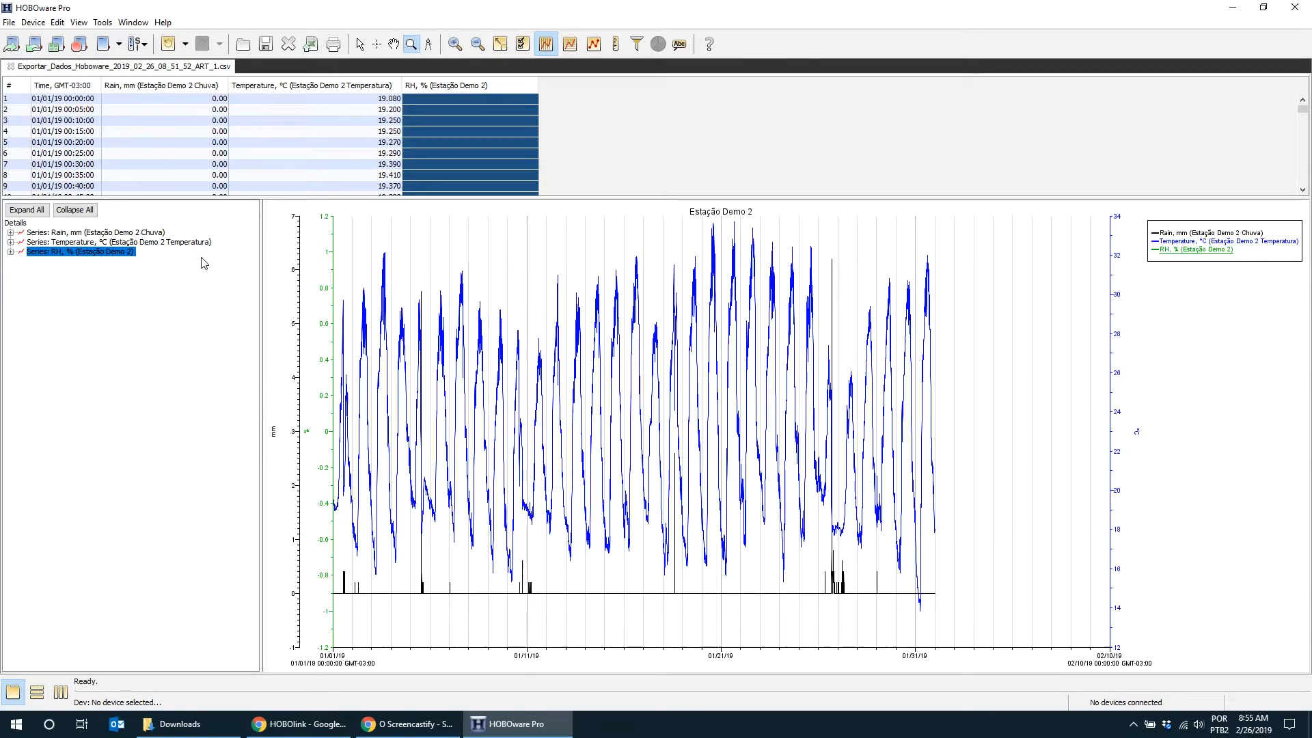
key("Delete")
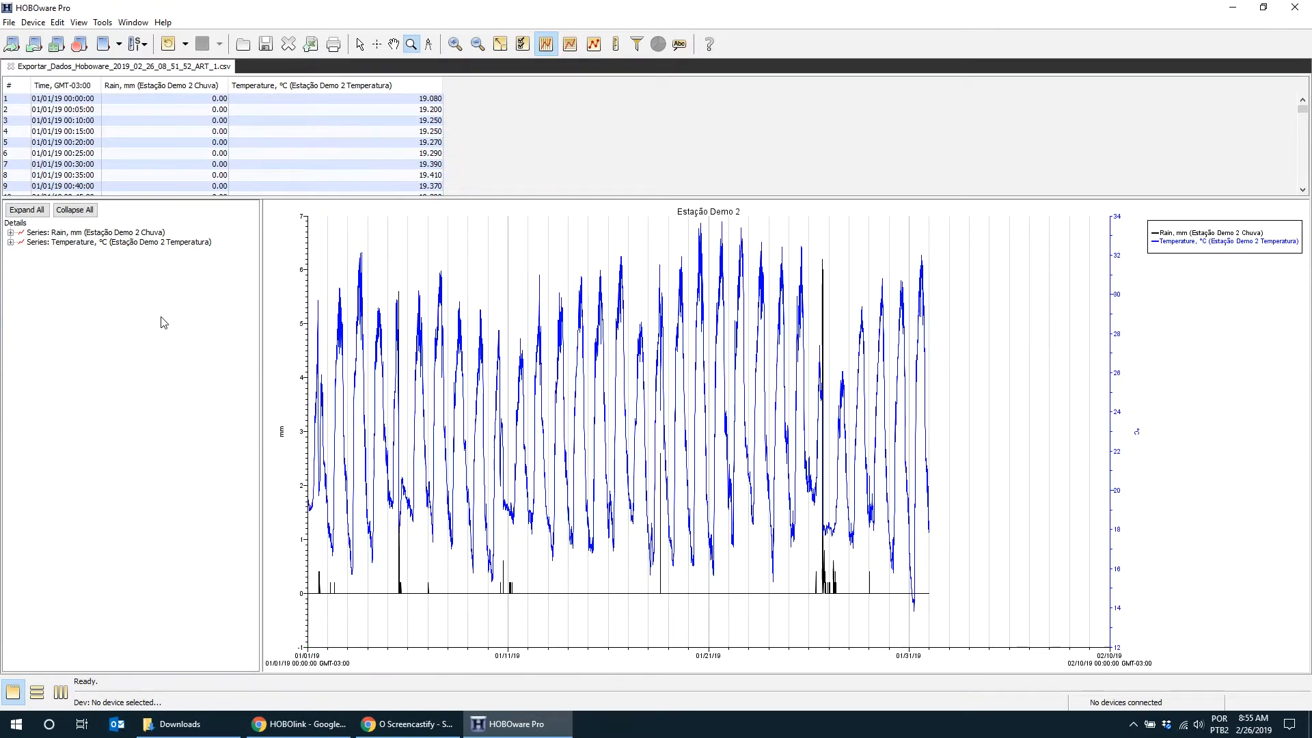
Highlight the Rain and Temperature series in turn and narrow the series details area to enlarge the graph.
left_click(80, 233)
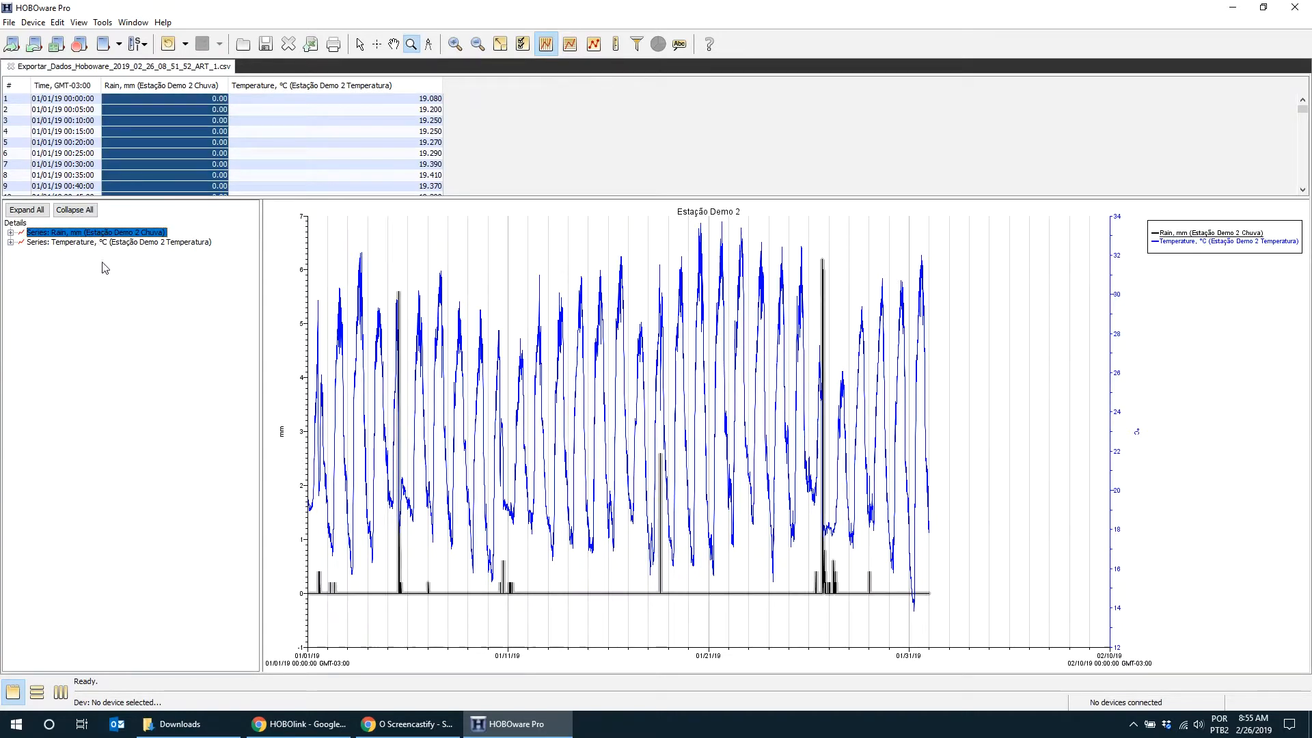
left_click(98, 243)
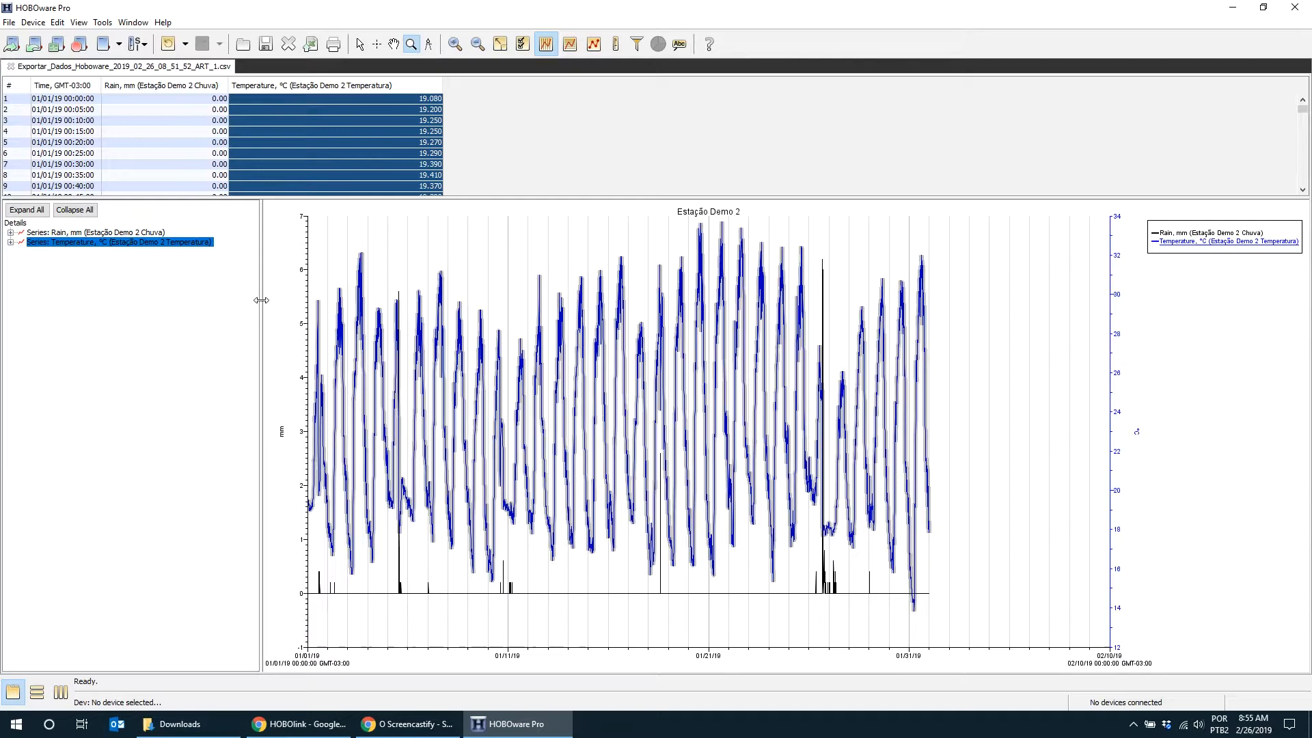
left_click_drag(260, 297, 225, 298)
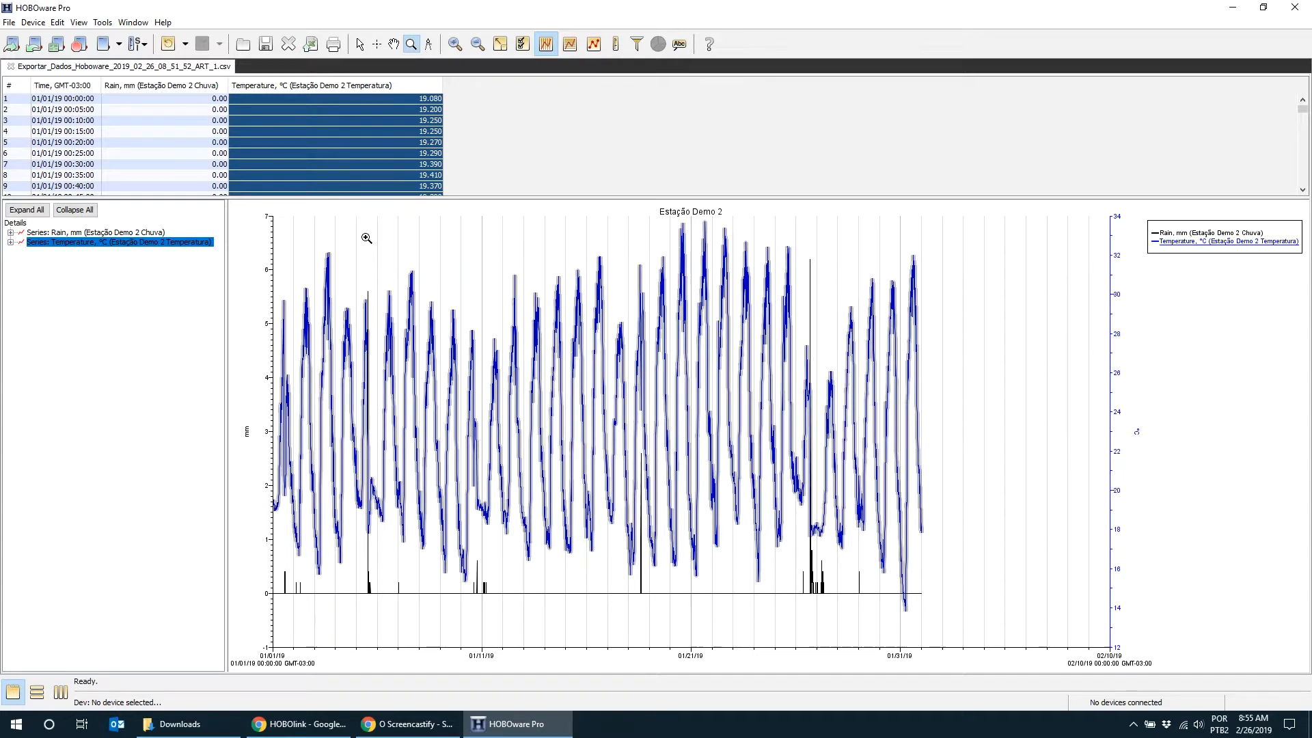
Zoom in on the graph from 5 to 11 January, then closer on the rain peaks of 10 to 11 January.
left_click_drag(366, 237, 502, 618)
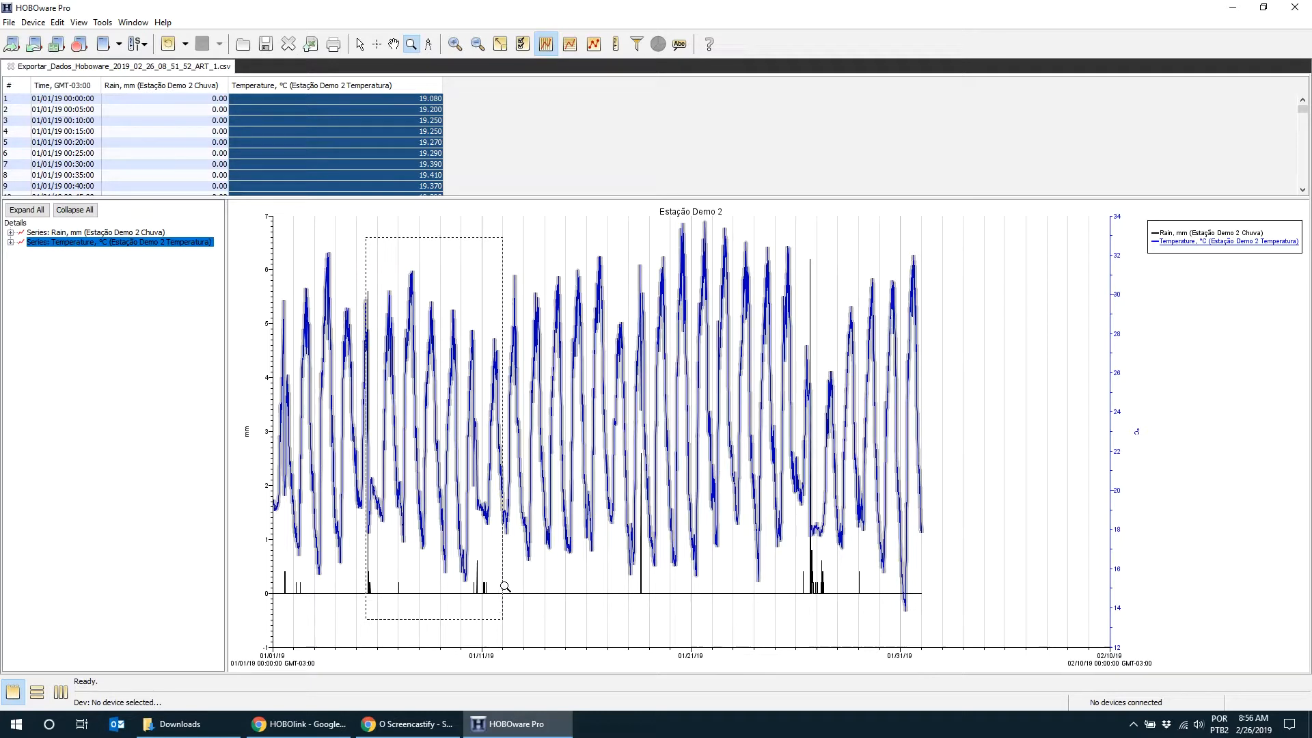
left_click(436, 442)
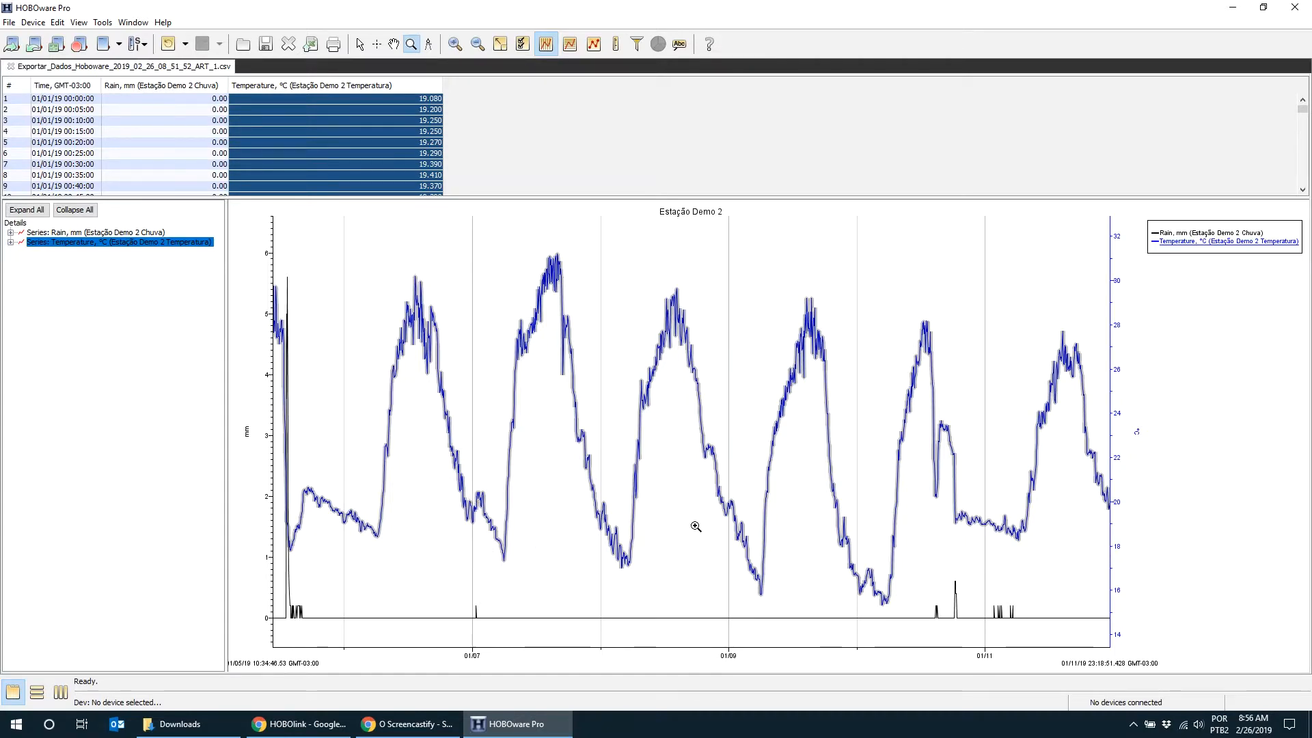
left_click_drag(912, 548, 978, 604)
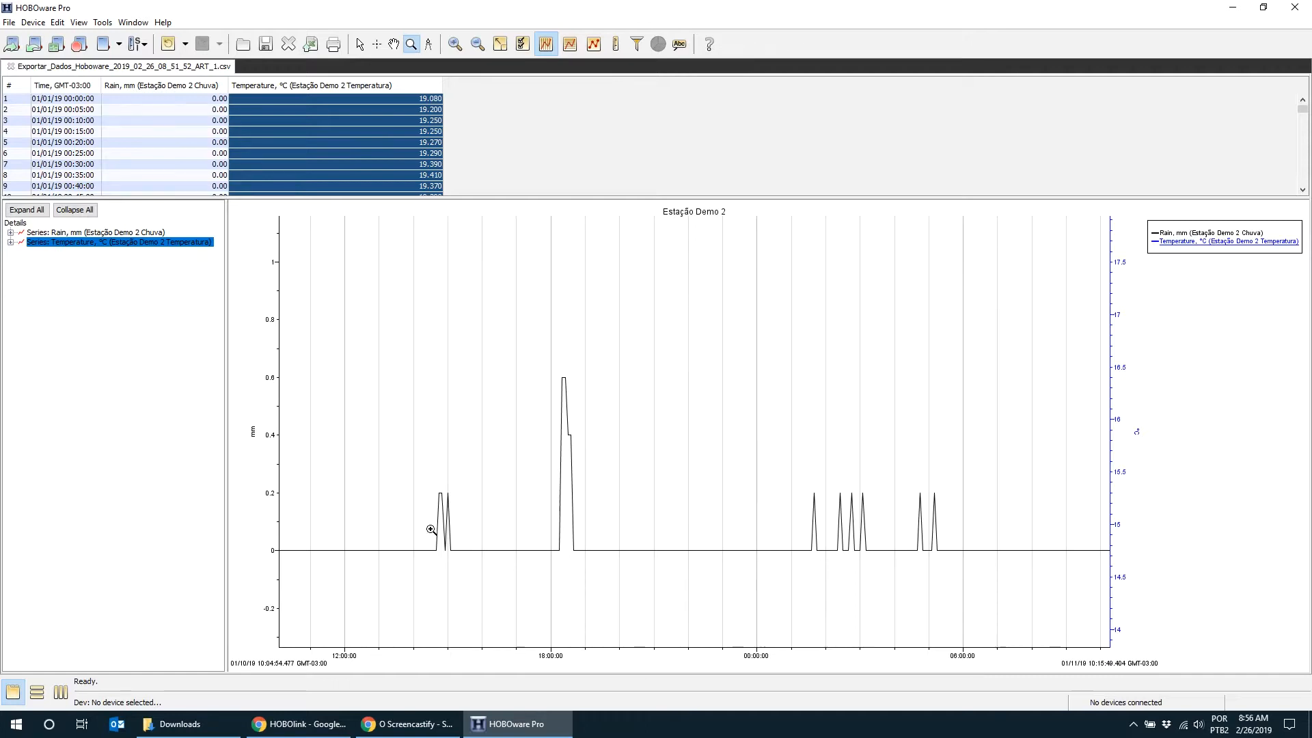
Restore the full graph, zoom in on the heavy rain between 25 and 28 January, and narrow the series details area.
left_click(500, 44)
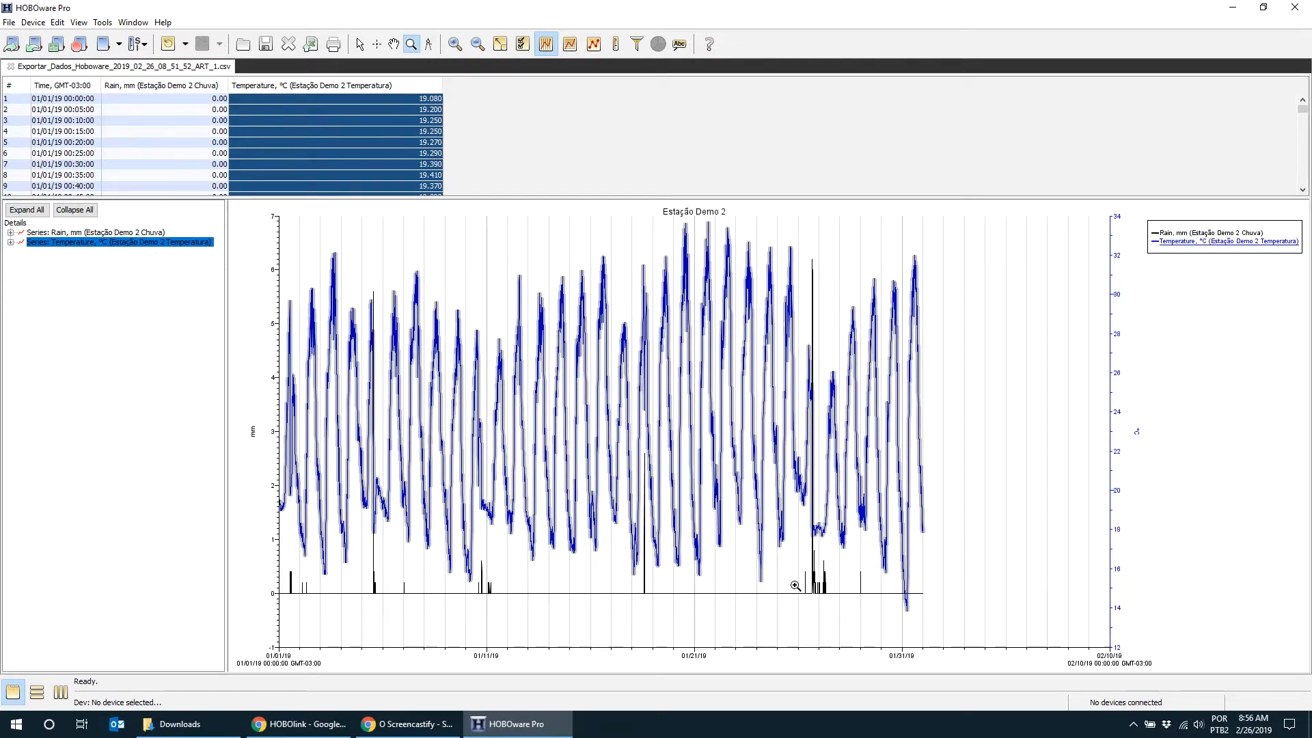
left_click_drag(783, 232, 844, 614)
left_click_drag(835, 594, 823, 585)
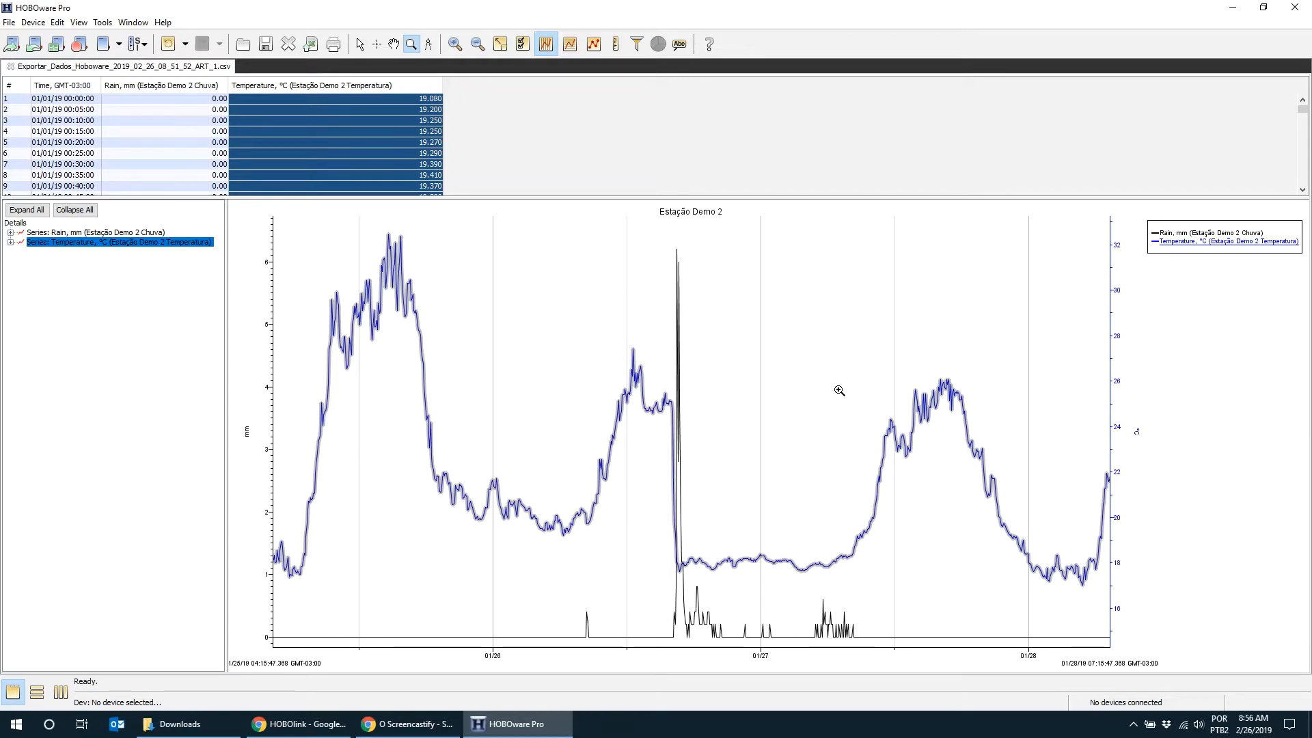
left_click_drag(226, 345, 176, 342)
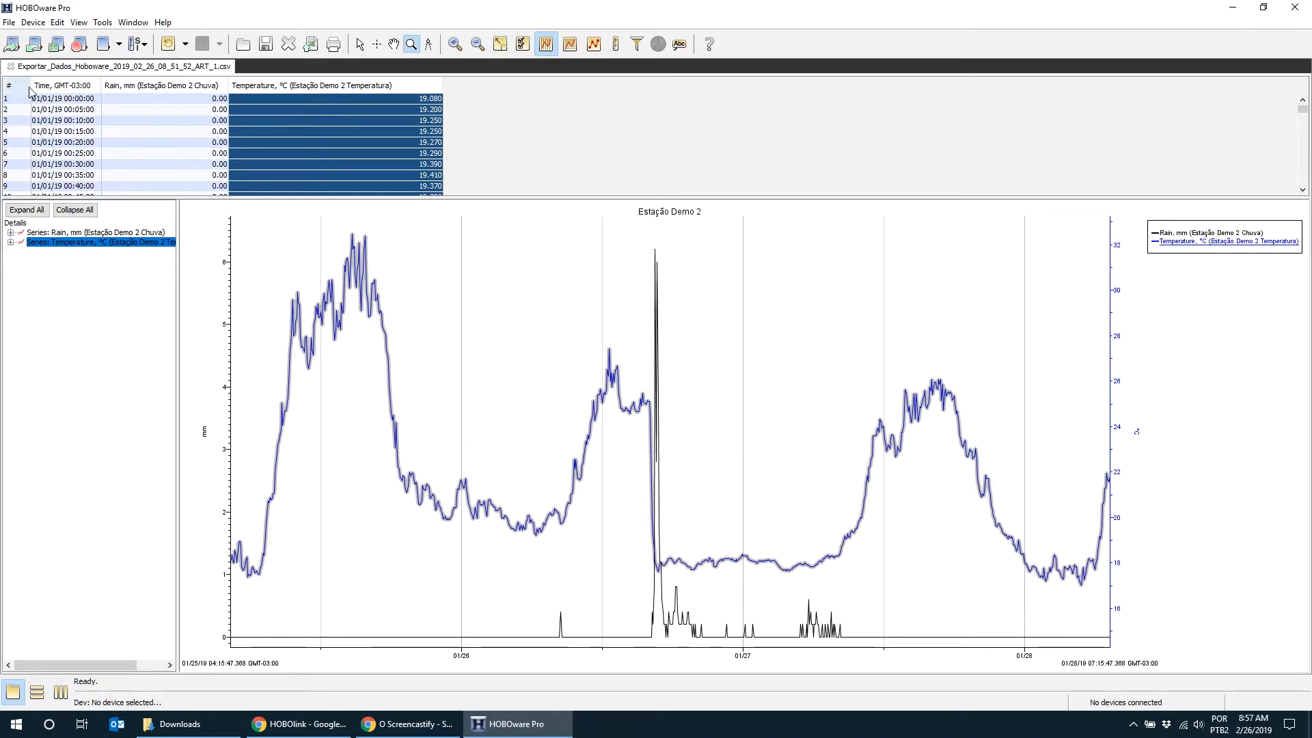
Close the plot without saving its data and minimize HOBOware Pro.
left_click(11, 67)
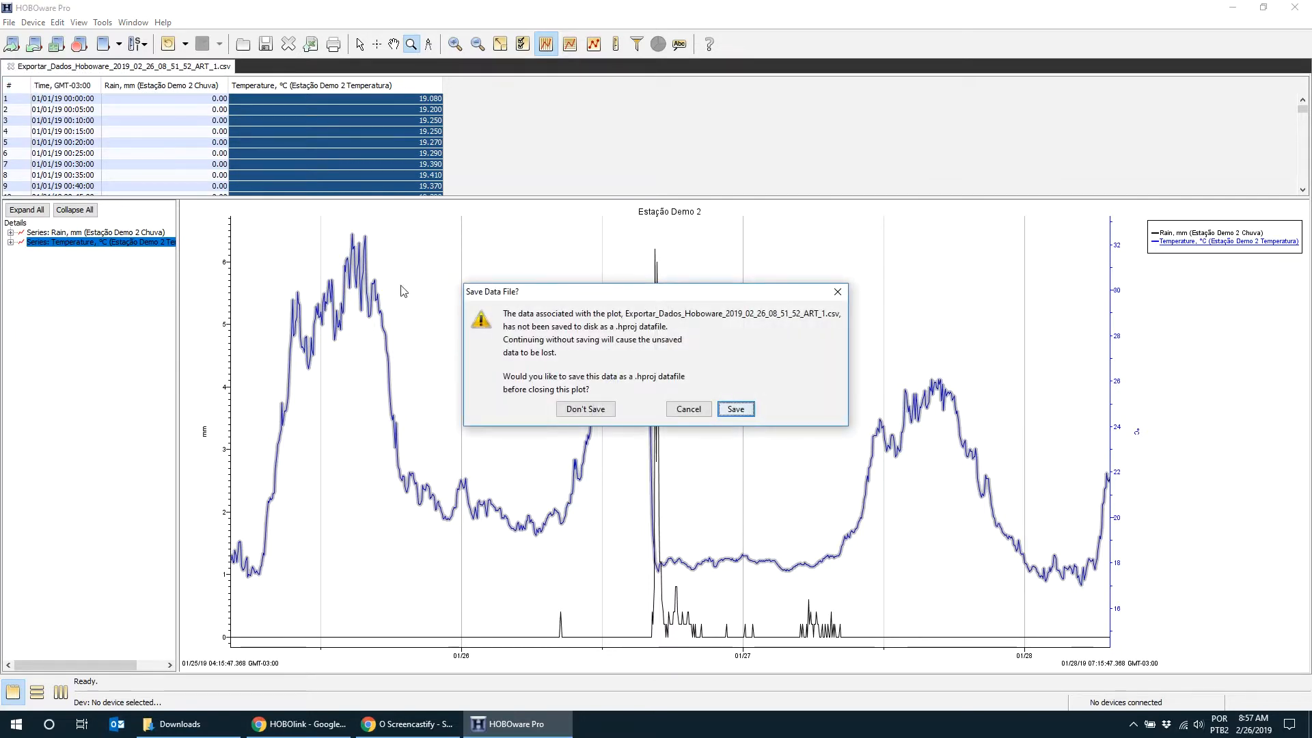
left_click(604, 411)
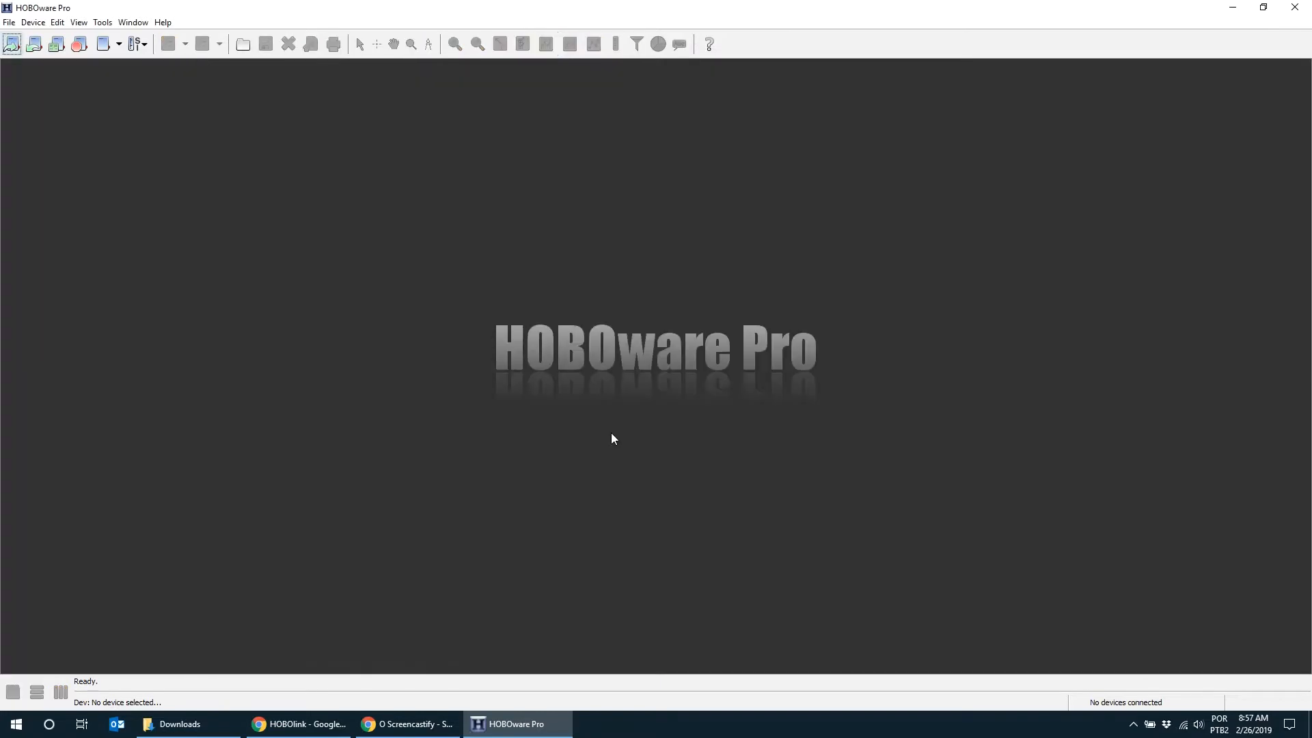
left_click(1231, 8)
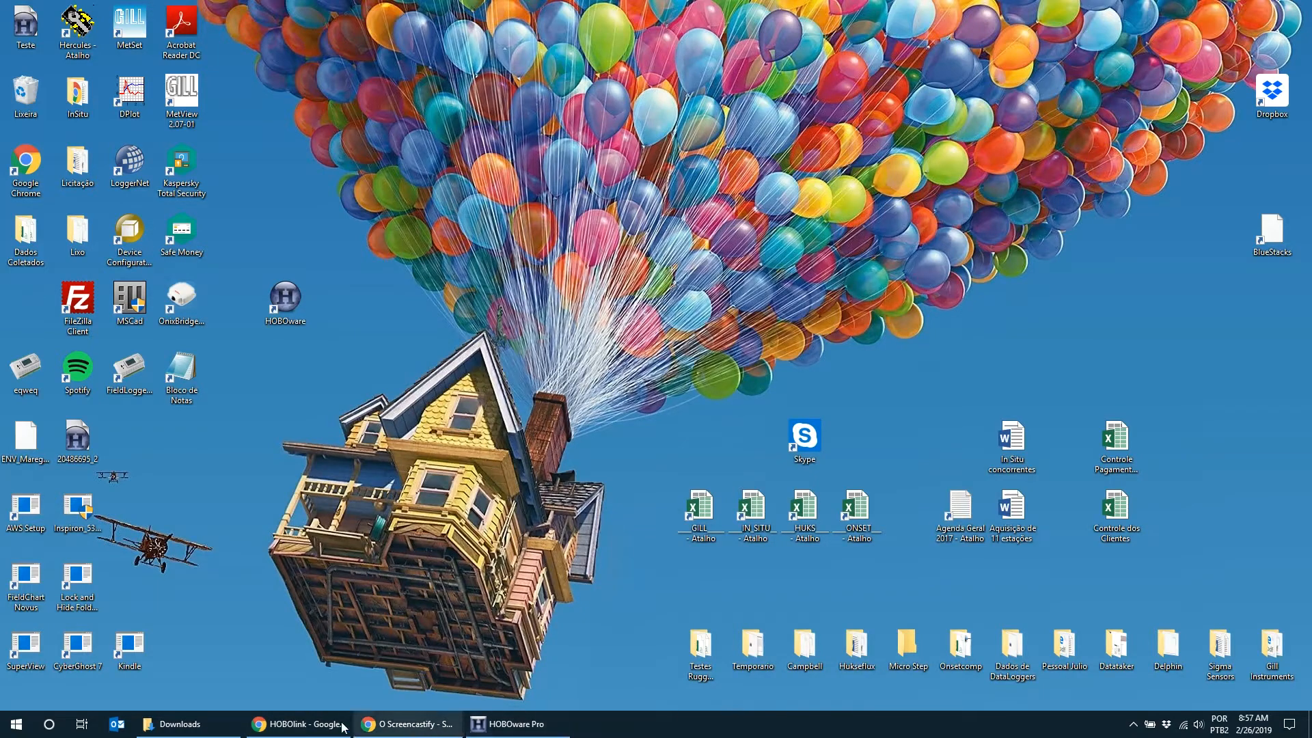
Switch to HOBOlink in Chrome and open the Exportar Dados Hoboware export for editing.
mouse_move(309, 727)
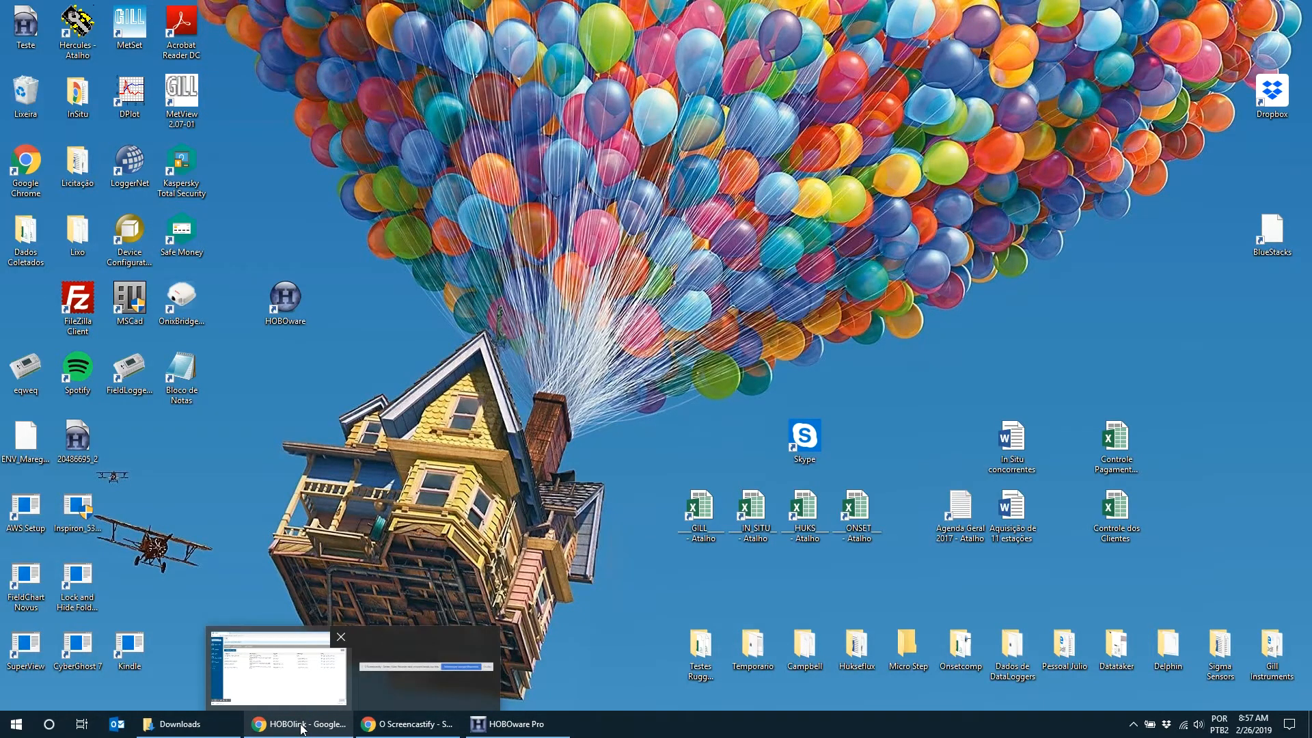
left_click(301, 727)
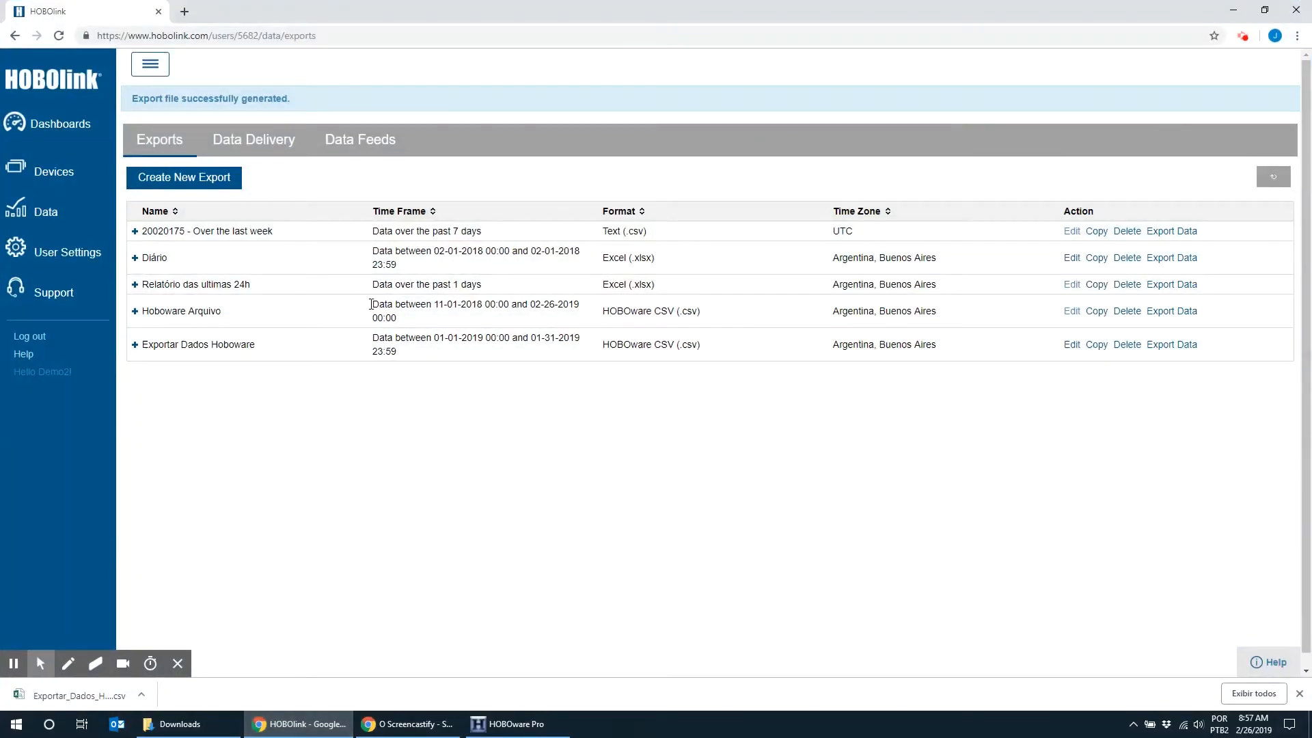
left_click(1069, 345)
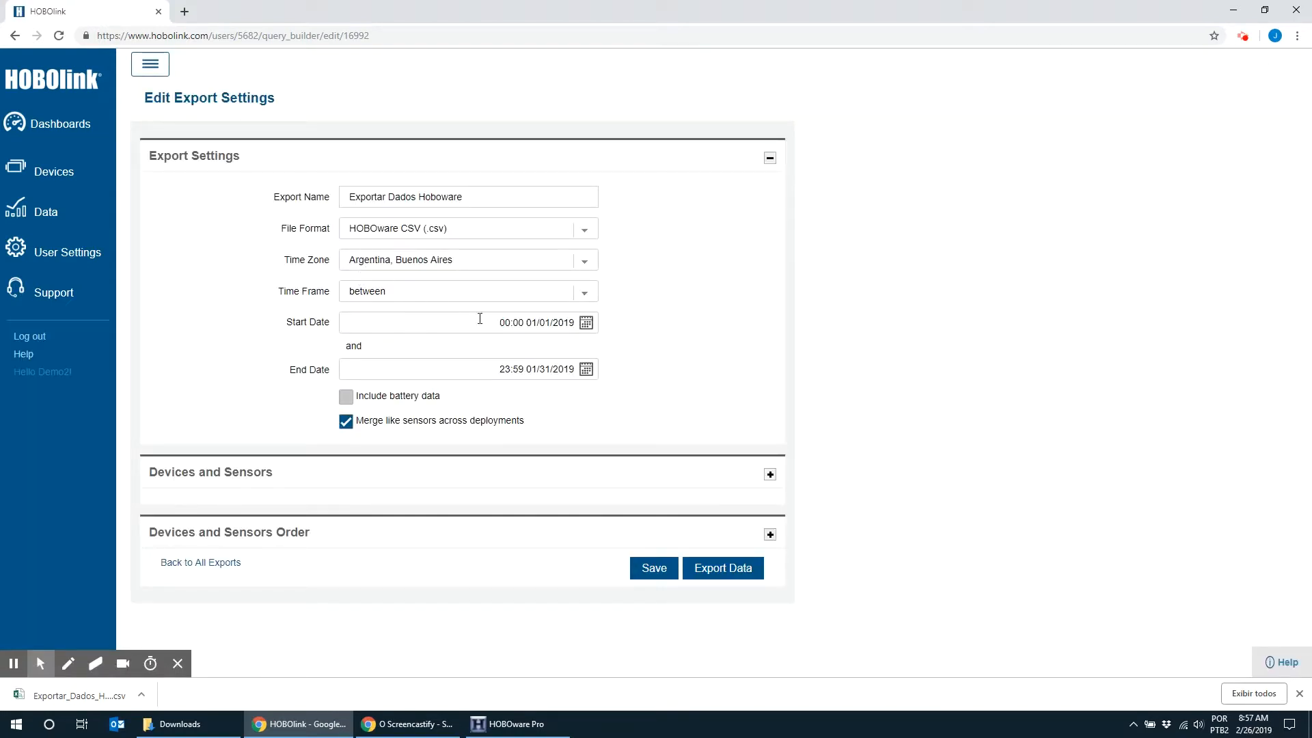
Set the export's start date to 10/01/2018.
left_click(585, 322)
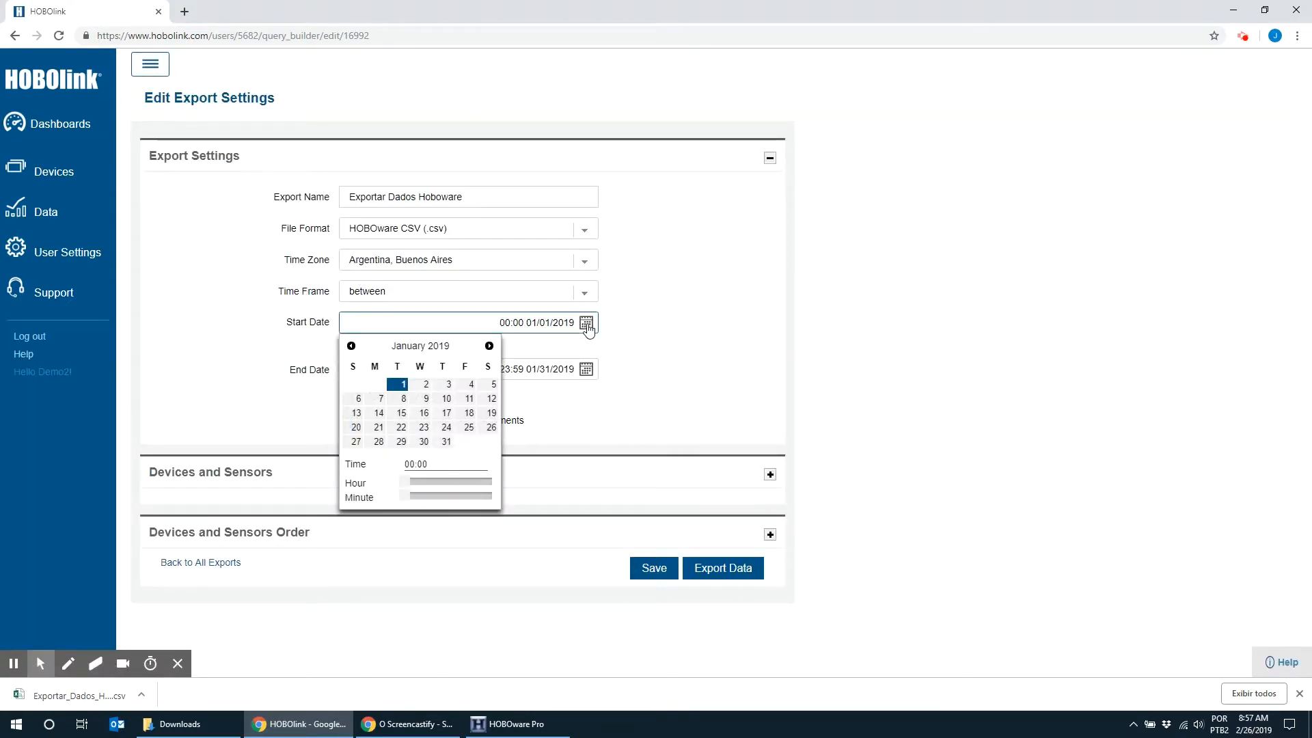
left_click(351, 346)
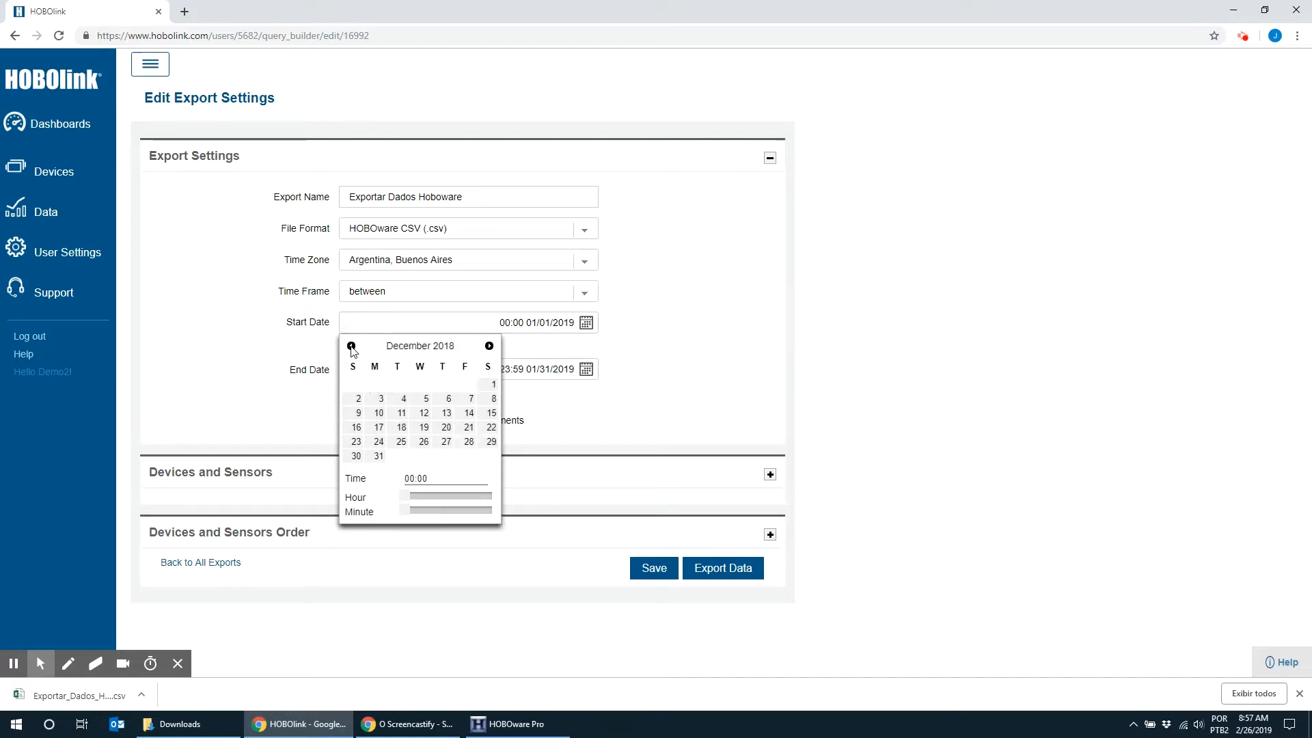
left_click(351, 347)
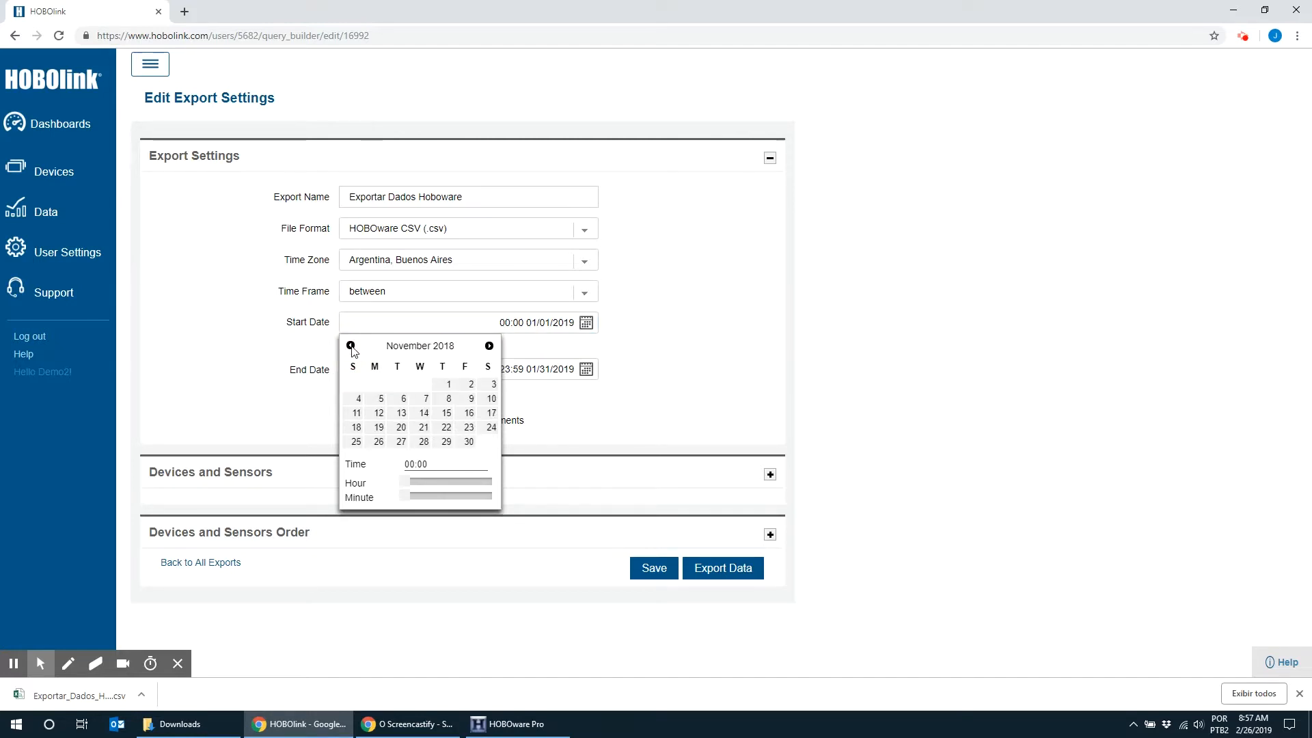
left_click(351, 347)
left_click(381, 386)
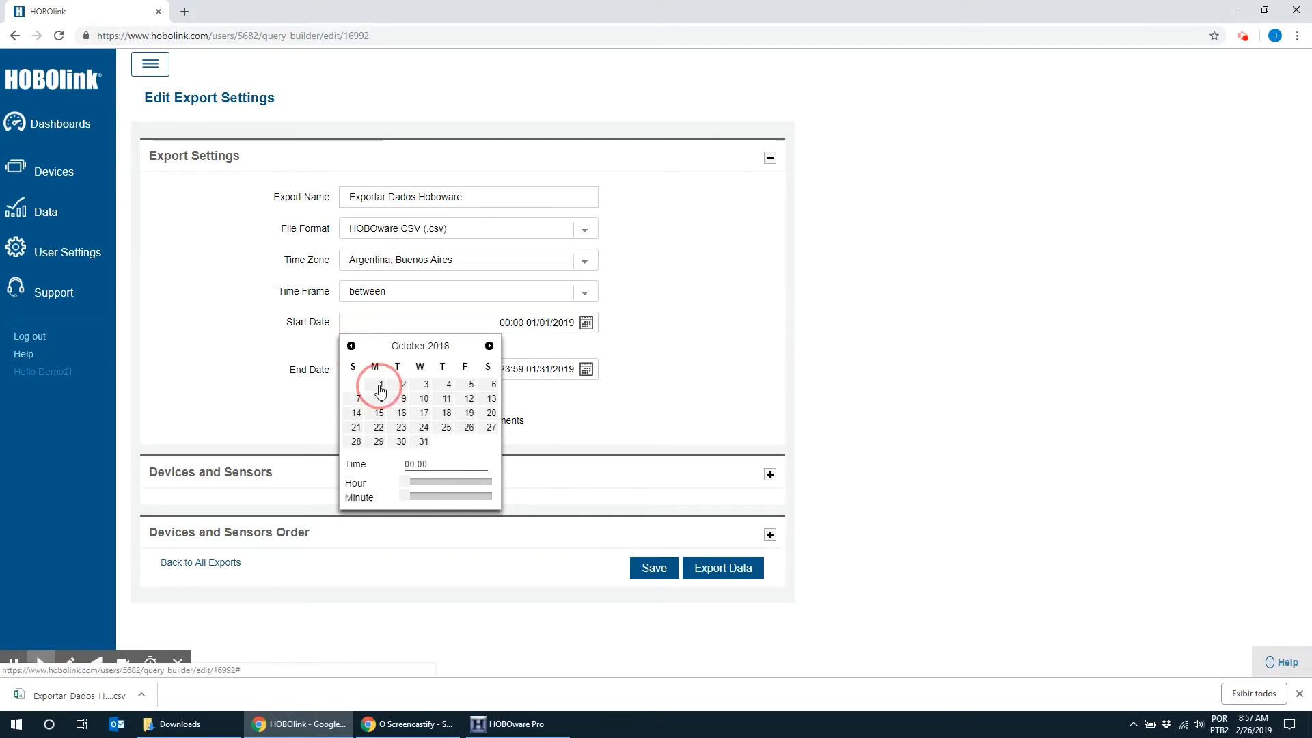
Change the export's start date to 02/26/2019 at 23:59 and close the calendar.
left_click(490, 347)
left_click(490, 346)
left_click(490, 346)
left_click(490, 347)
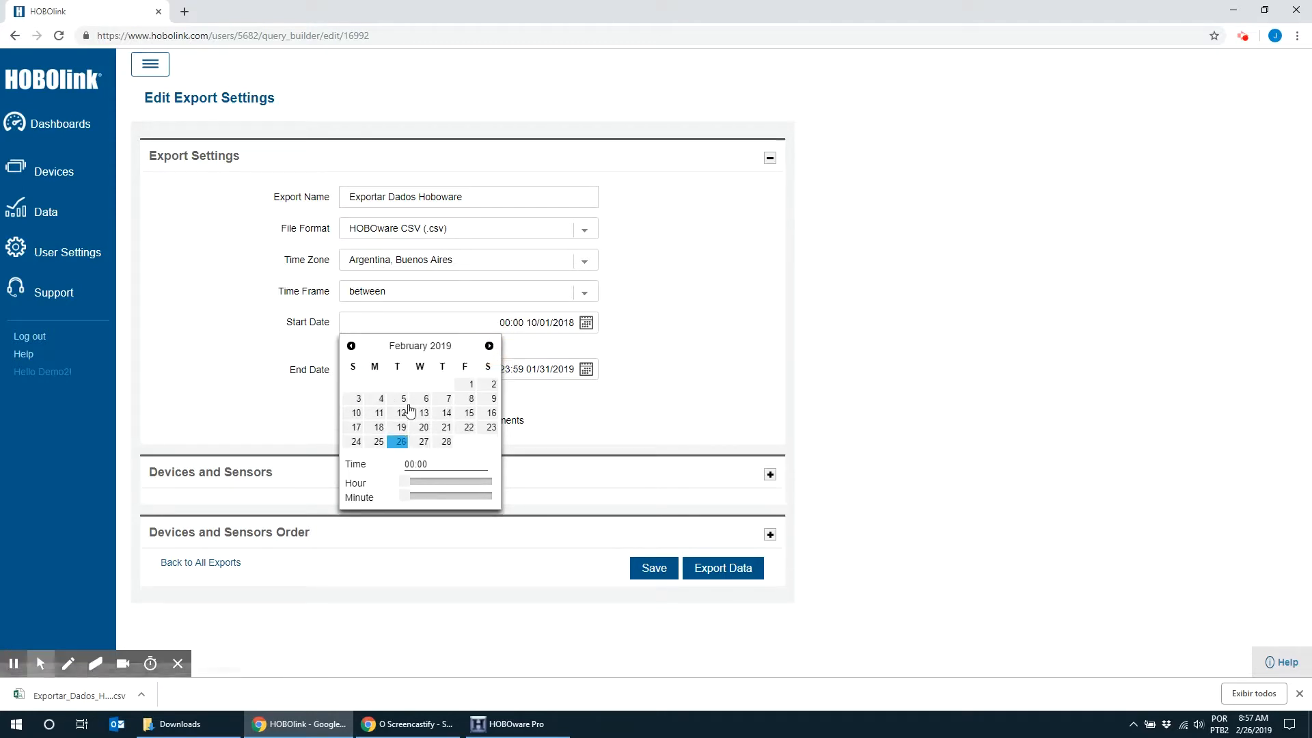
left_click(403, 442)
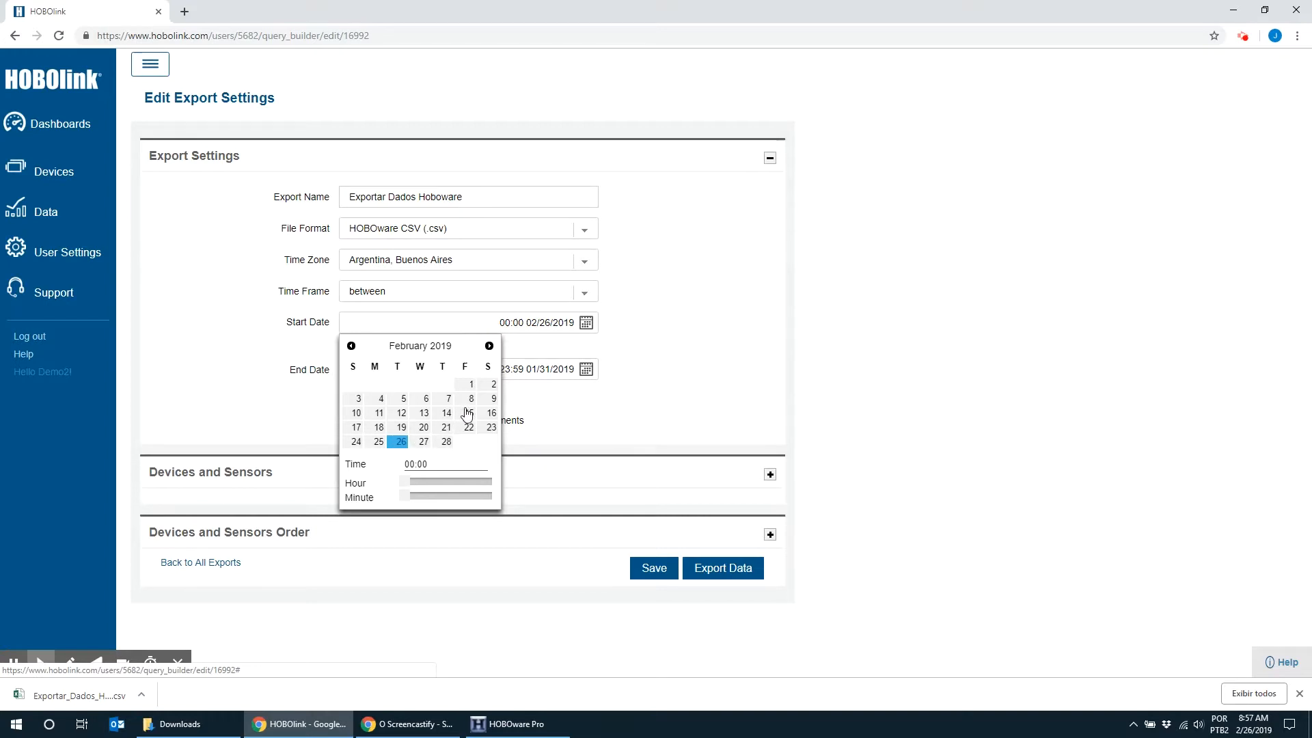
left_click_drag(409, 481, 502, 473)
left_click_drag(410, 496, 521, 482)
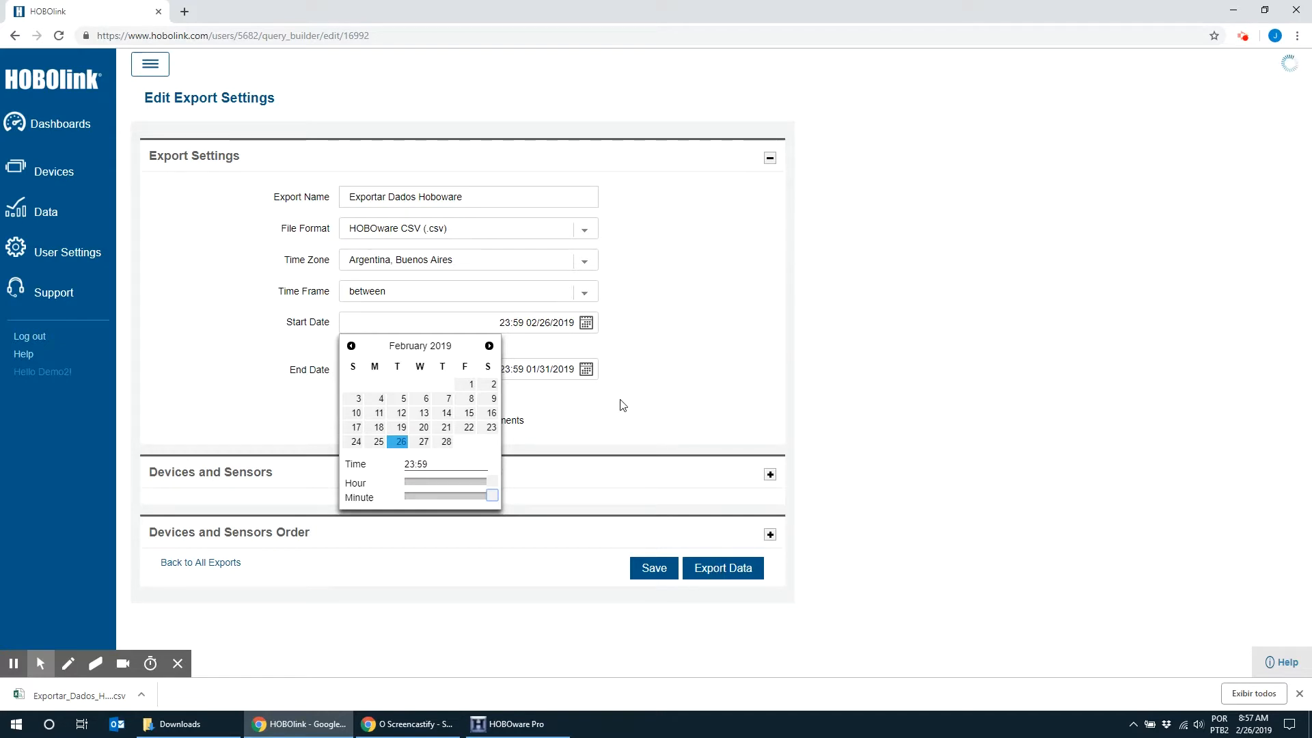
left_click(531, 395)
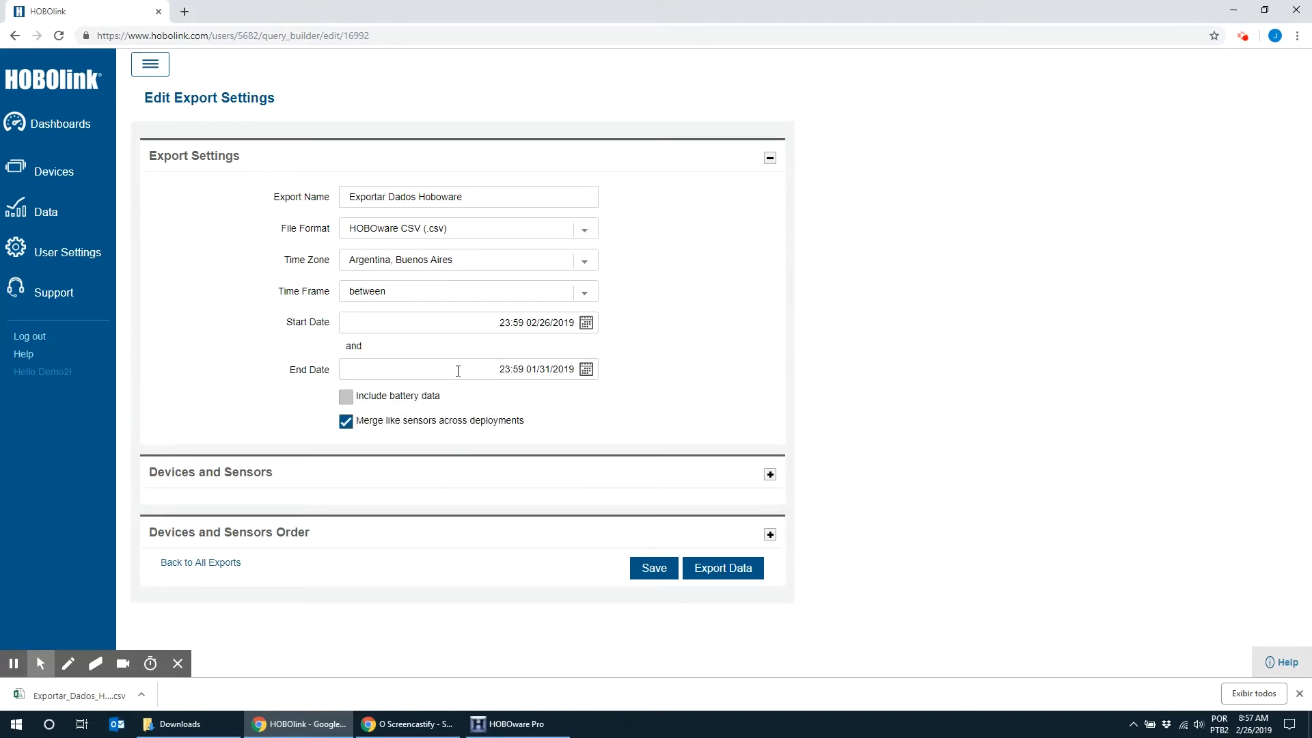
Expand the Devices and Sensors section of the export settings and refresh its device list.
left_click(770, 474)
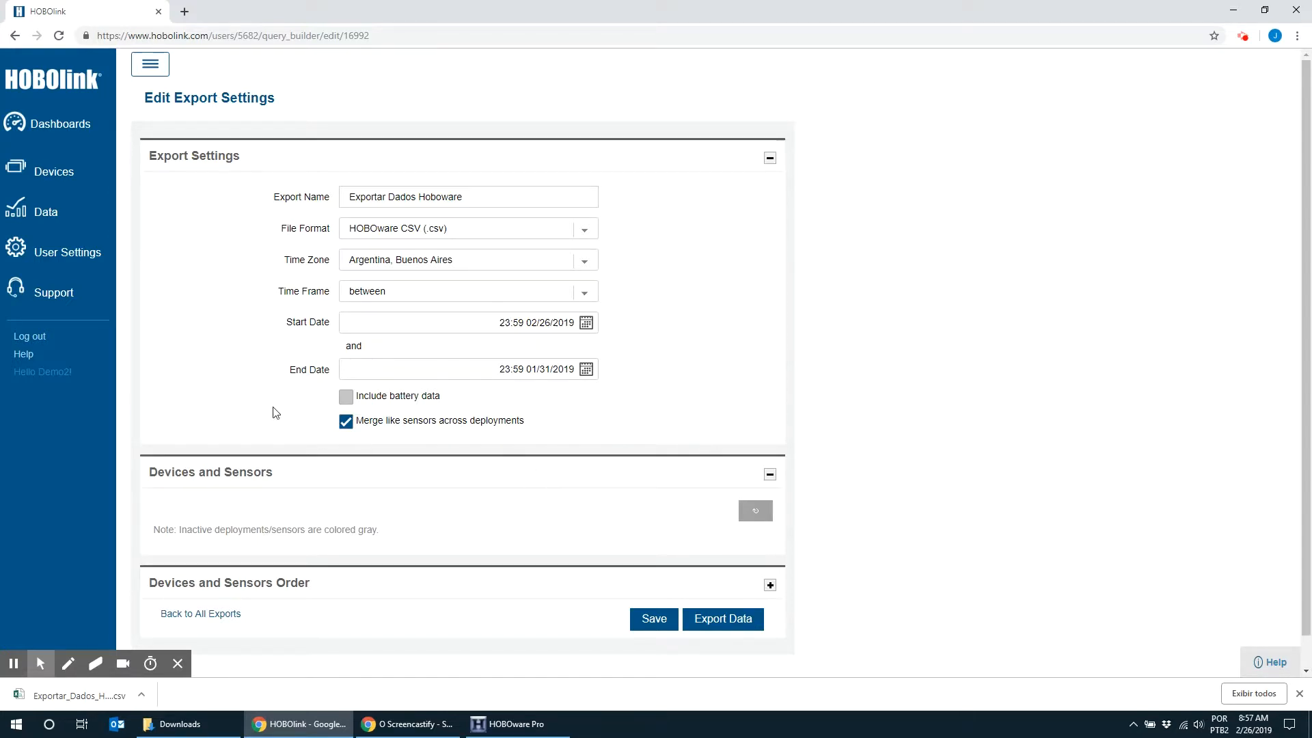
scroll(235, 323, "down", 1)
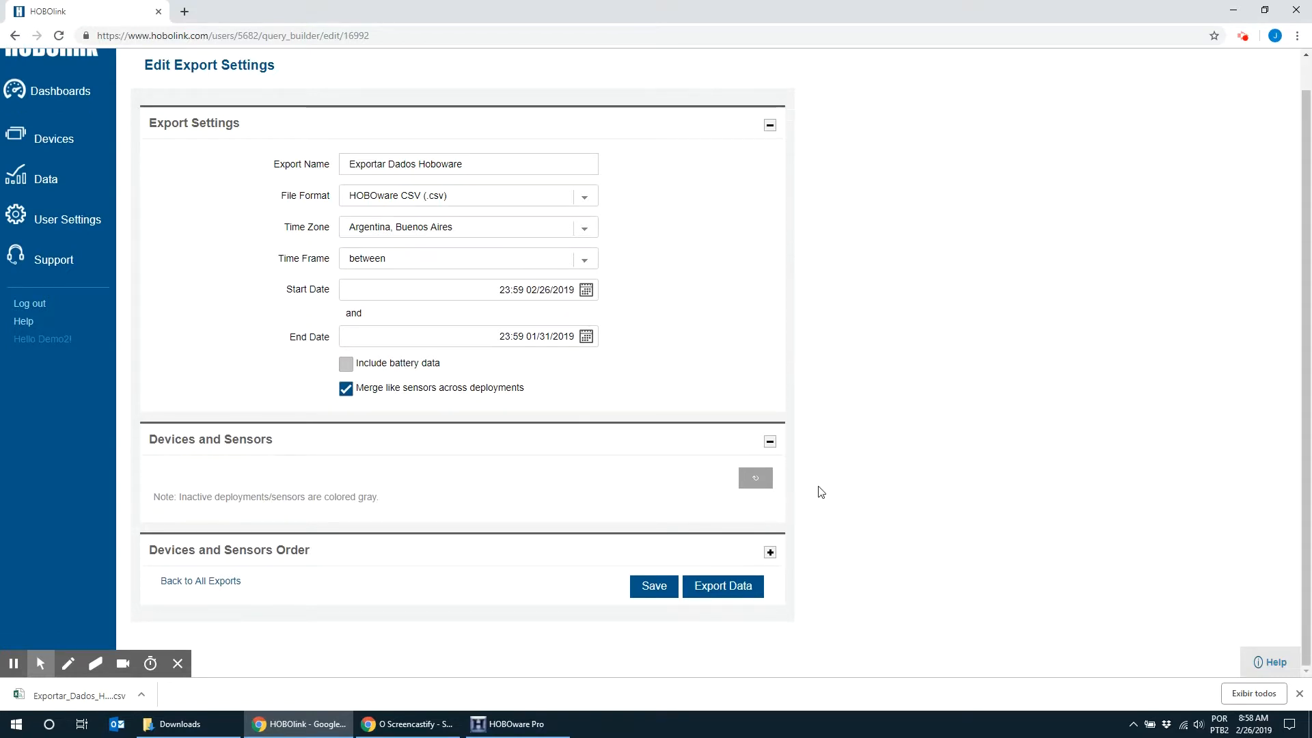
left_click(771, 441)
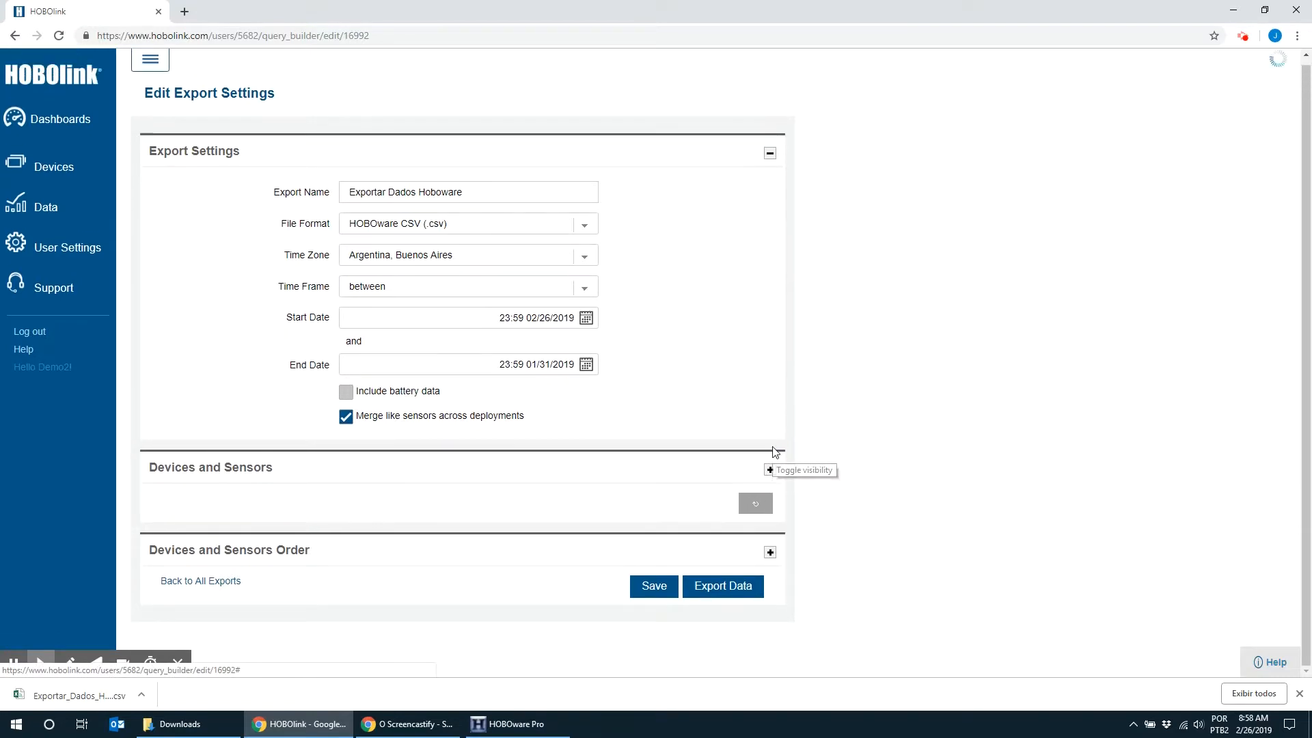
left_click(770, 470)
left_click(747, 524)
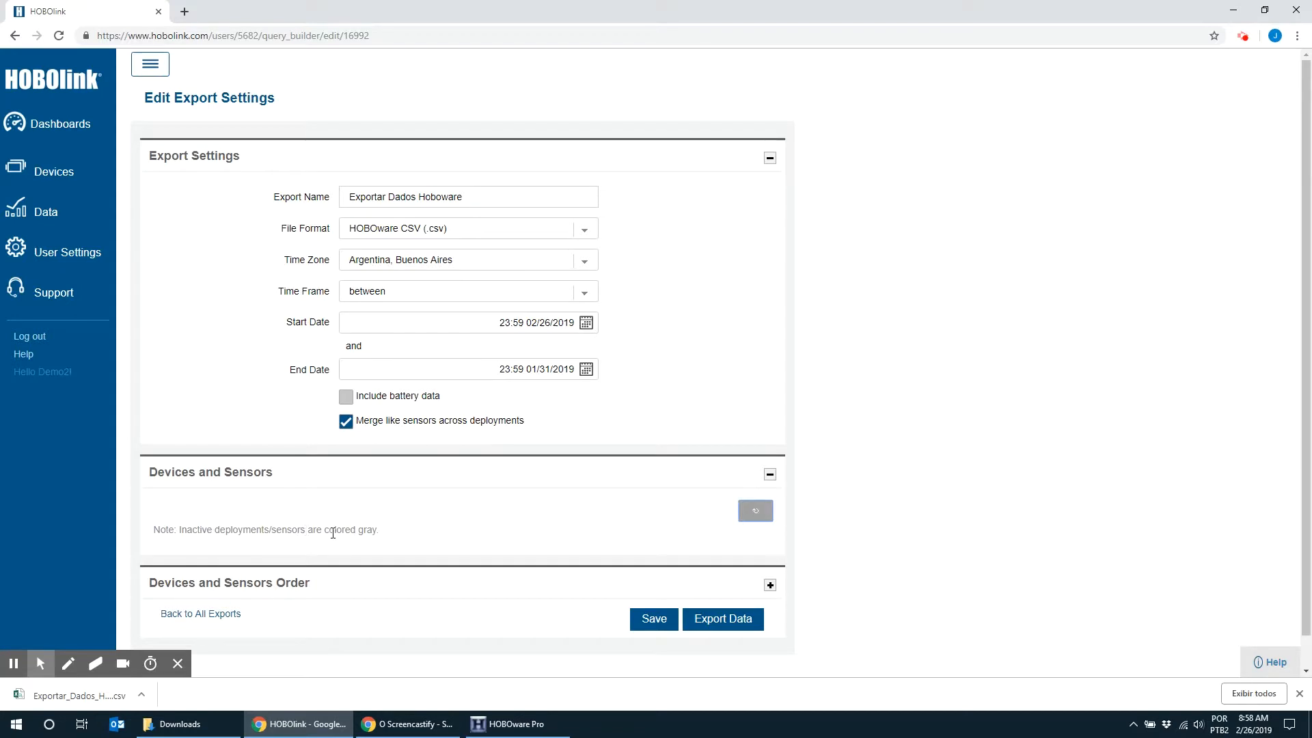
triple_click(394, 501)
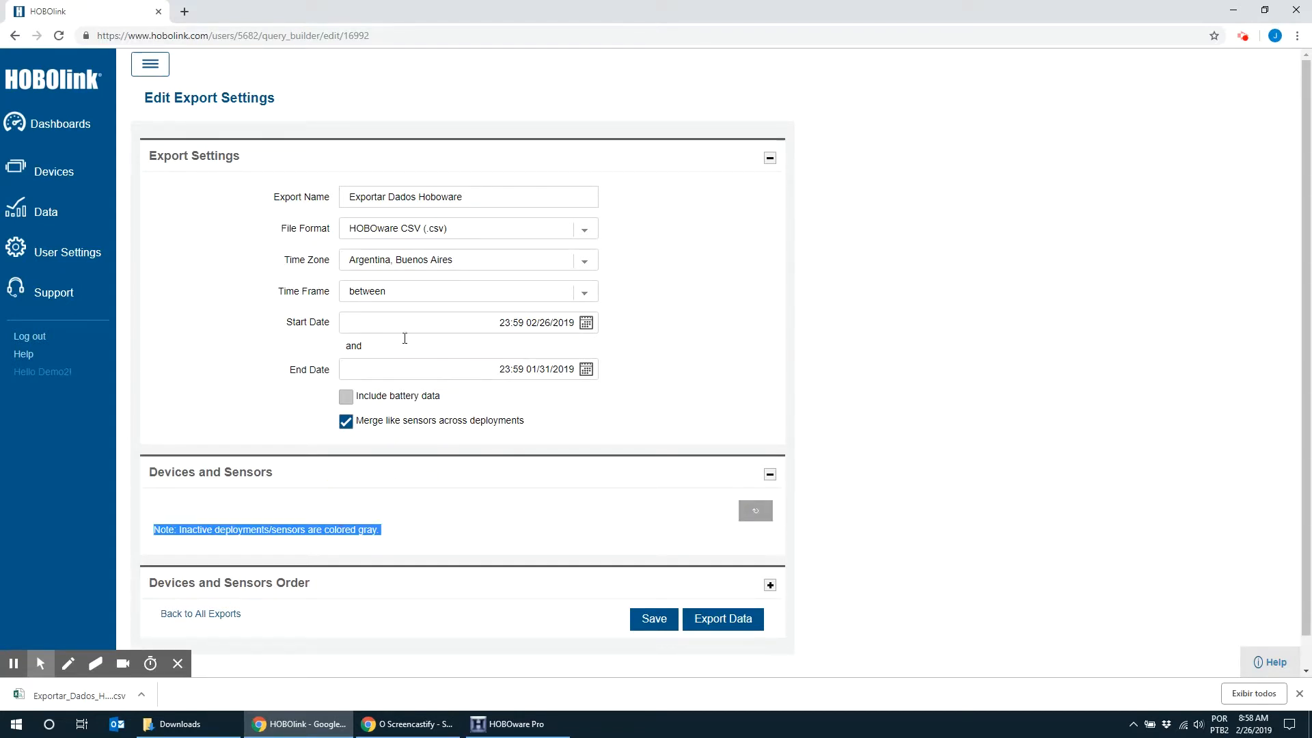
scroll(658, 440, "down", 1)
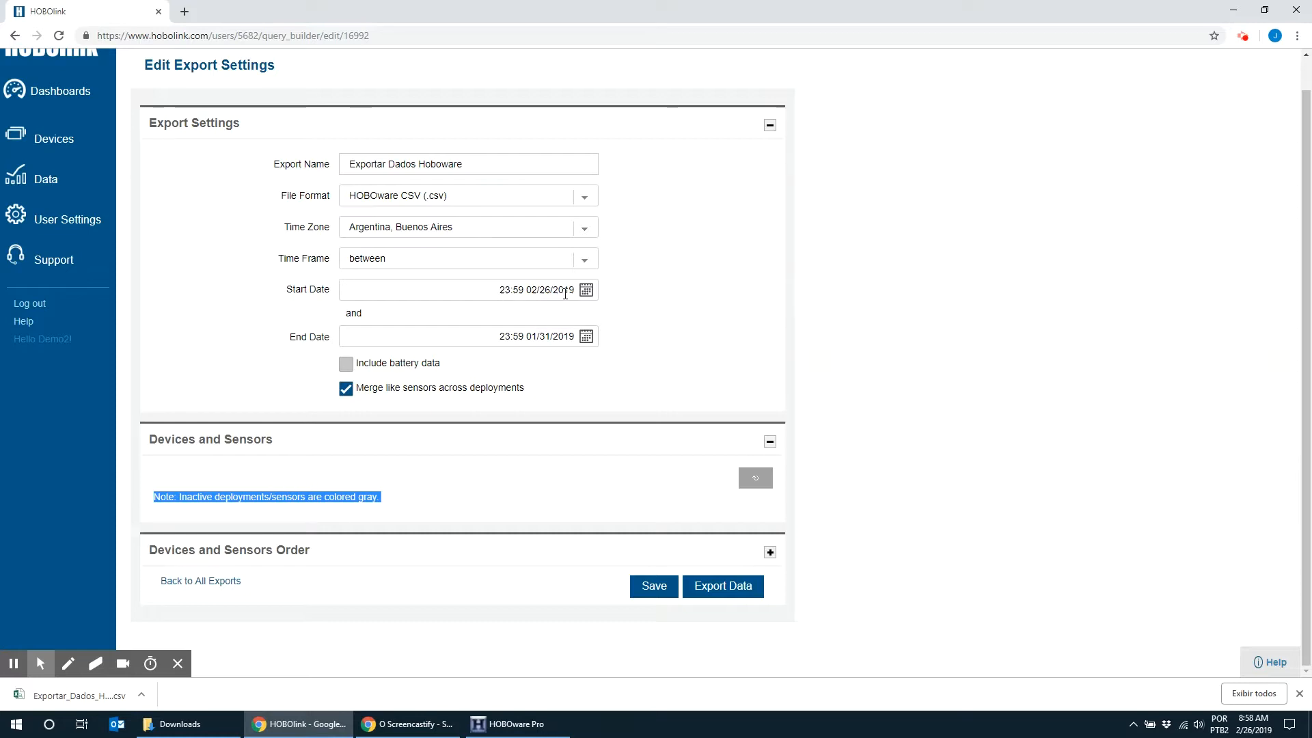
Set the export's start date back to 10/01/2018 and close the calendar.
left_click(586, 290)
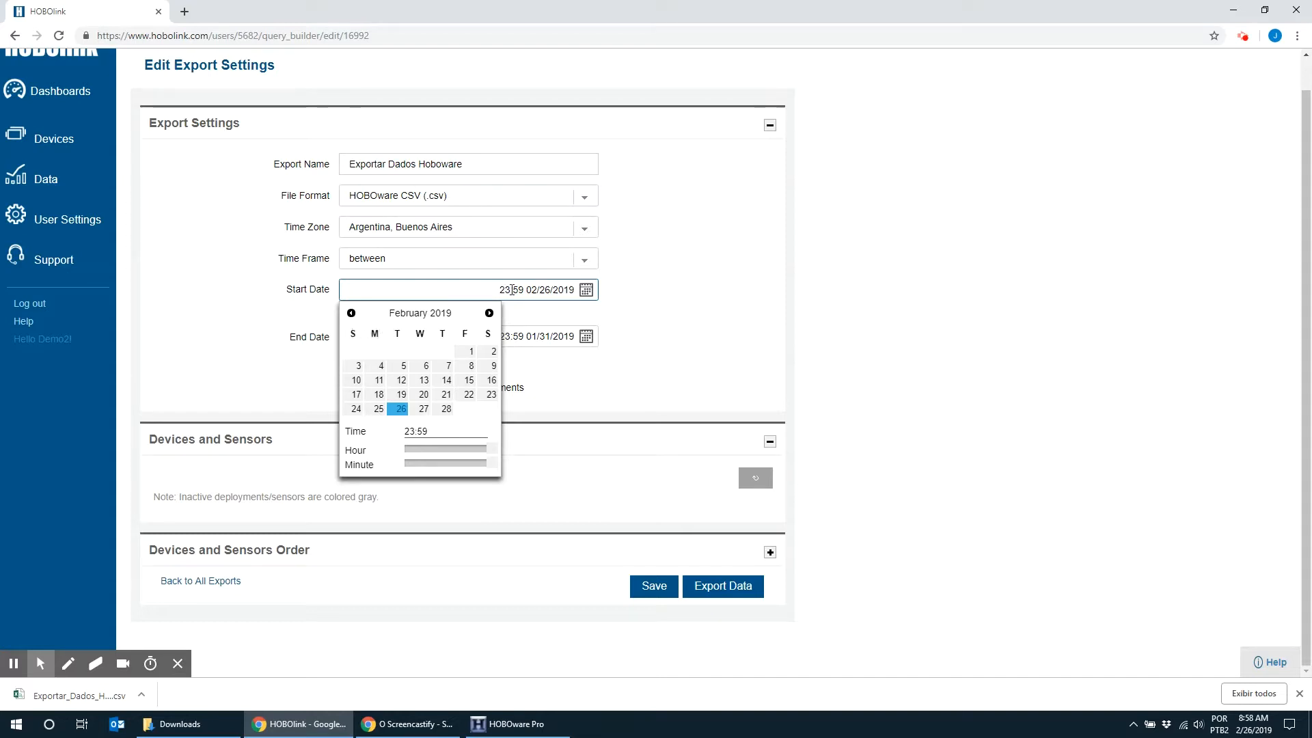
left_click(351, 313)
left_click(351, 313)
left_click(351, 314)
left_click(351, 313)
left_click(383, 352)
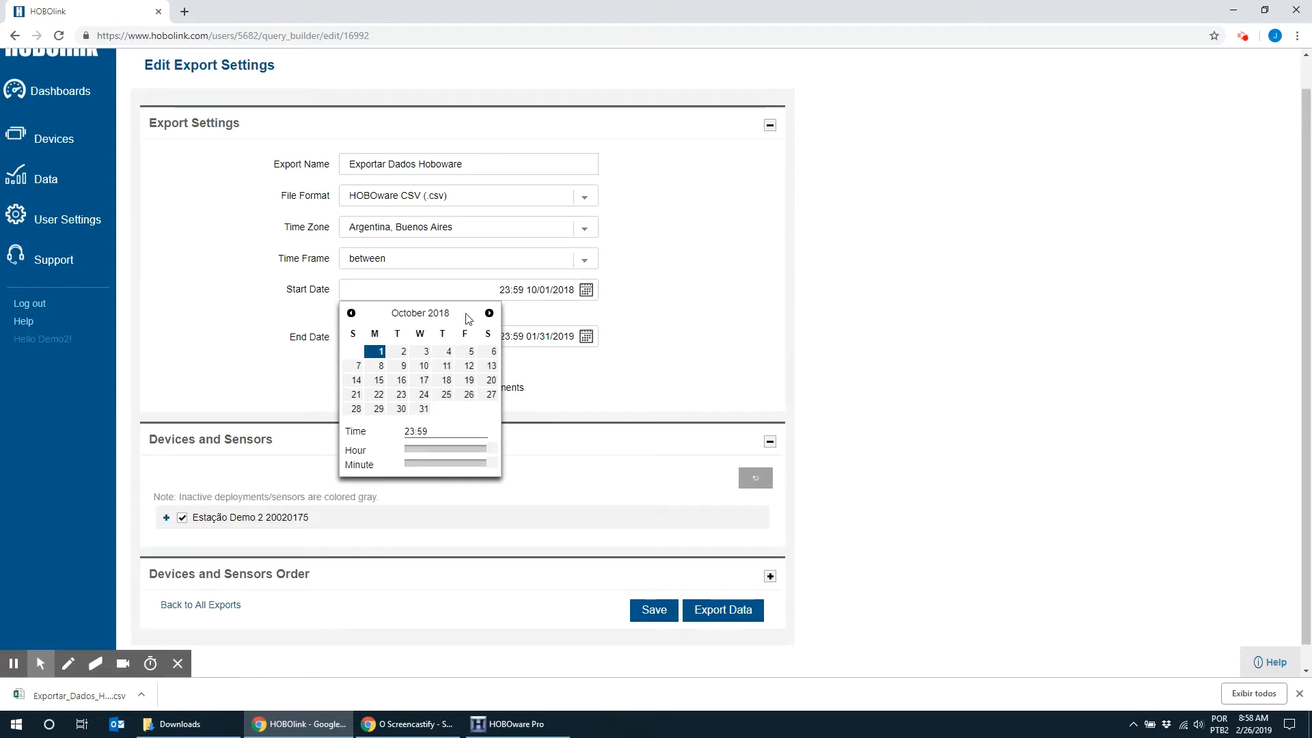
left_click(650, 371)
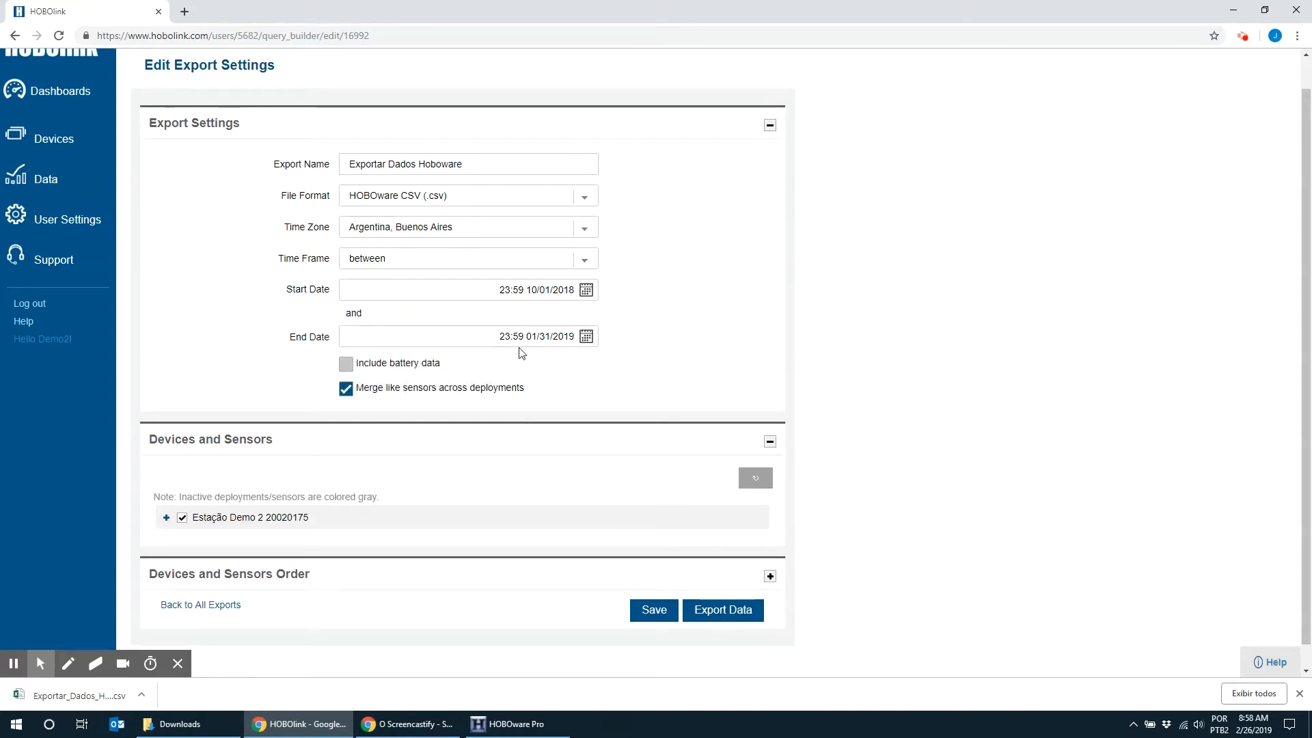
Set the export's end date to 02/25/2019 at 23:59 and close the calendar.
left_click(582, 341)
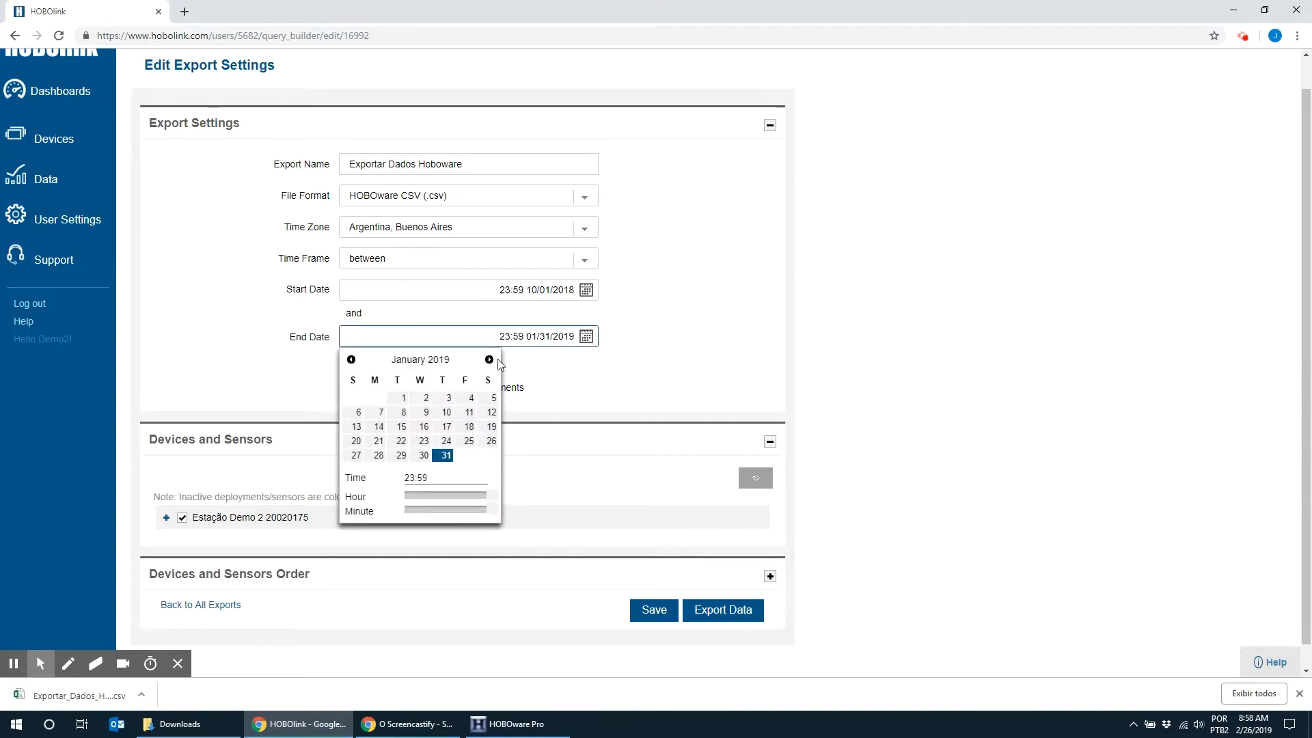
left_click(489, 360)
left_click(401, 456)
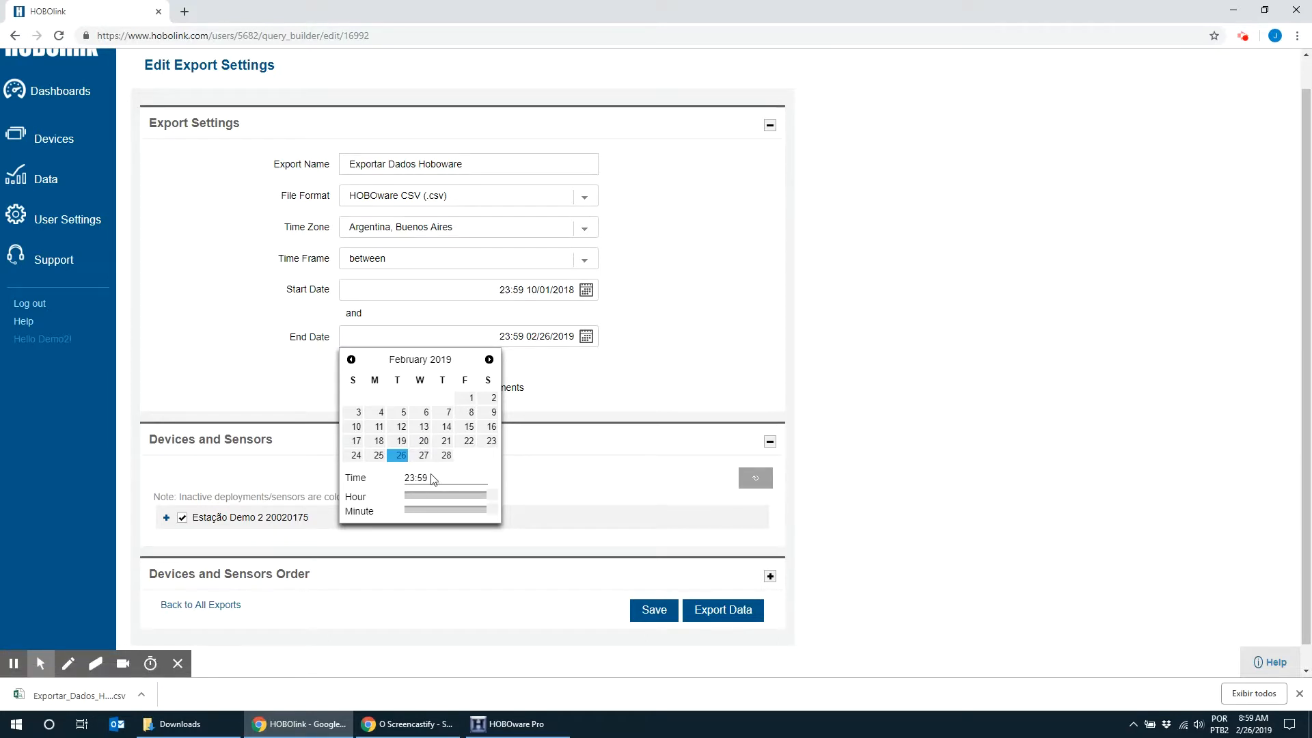
left_click(379, 455)
left_click_drag(491, 495, 525, 491)
left_click(489, 517)
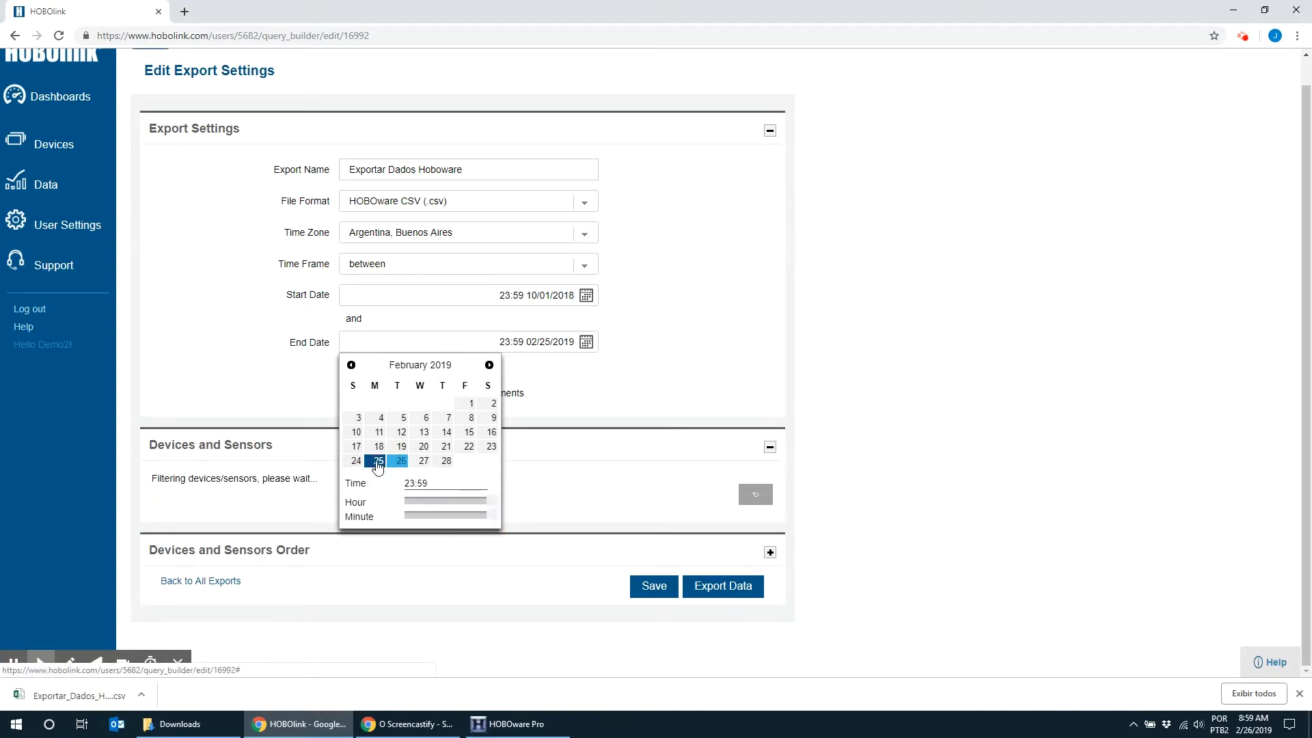
left_click(581, 390)
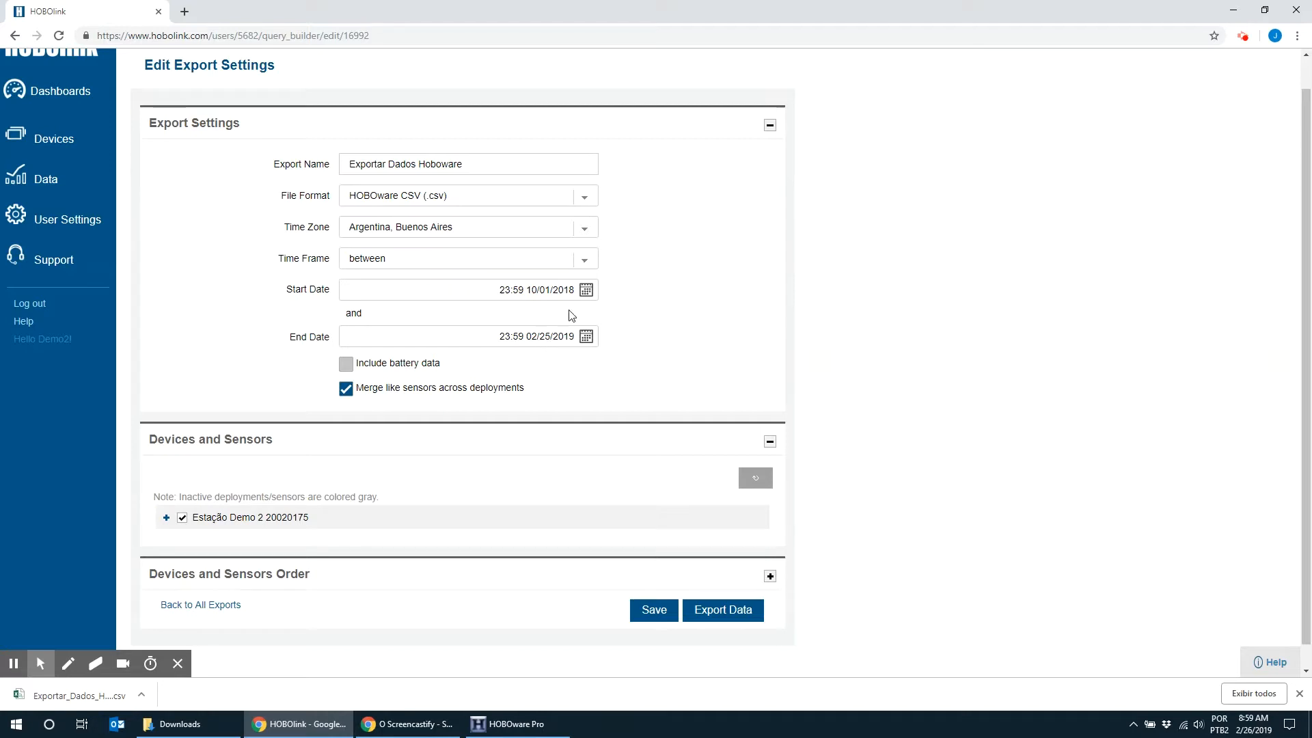
Expand the Estação Demo 2 station and its deployment, and deselect all of its sensors.
left_click(166, 518)
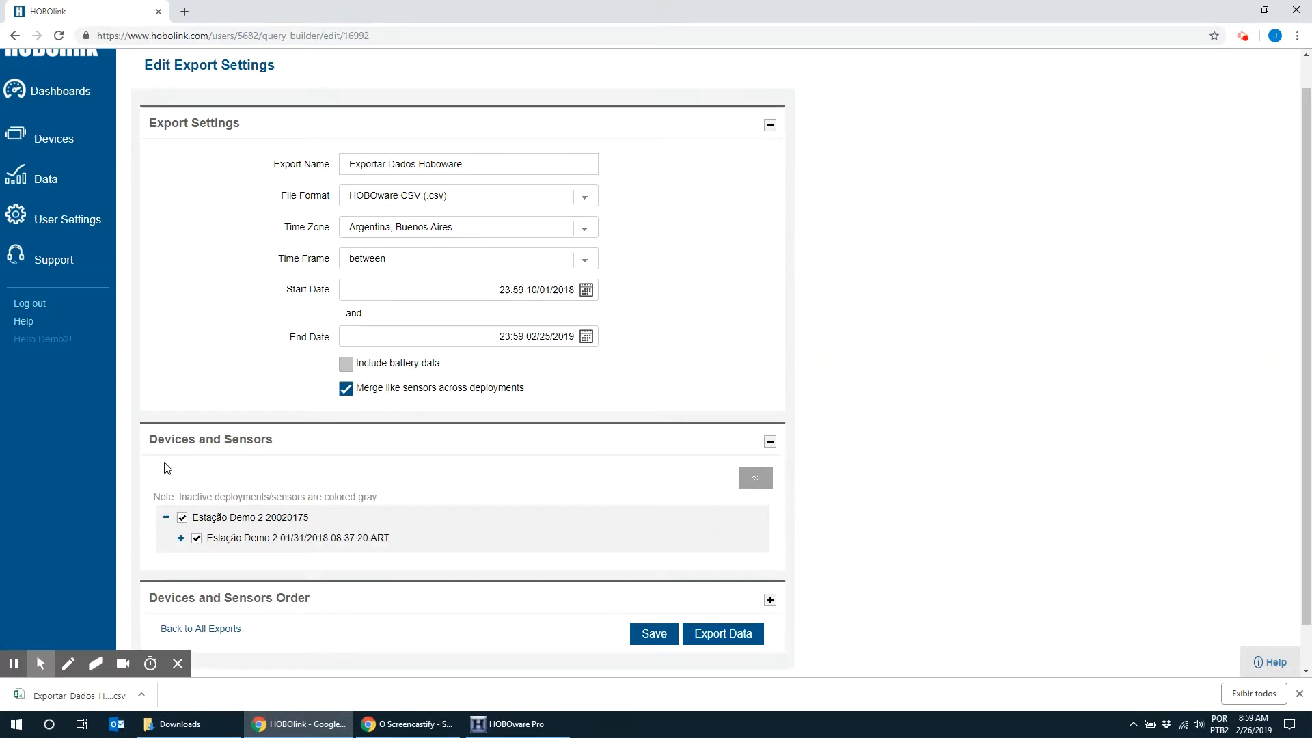
scroll(169, 512, "down", 1)
left_click(181, 489)
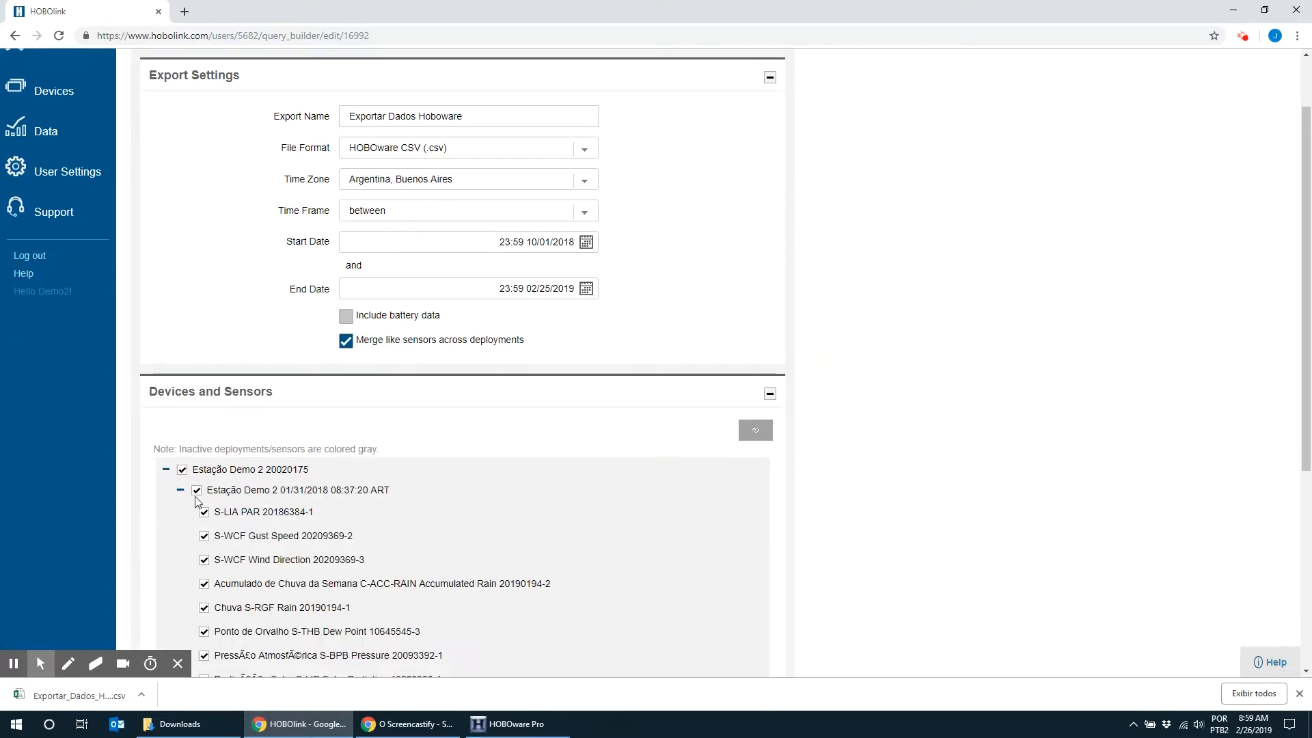
scroll(220, 451, "down", 3)
left_click(197, 286)
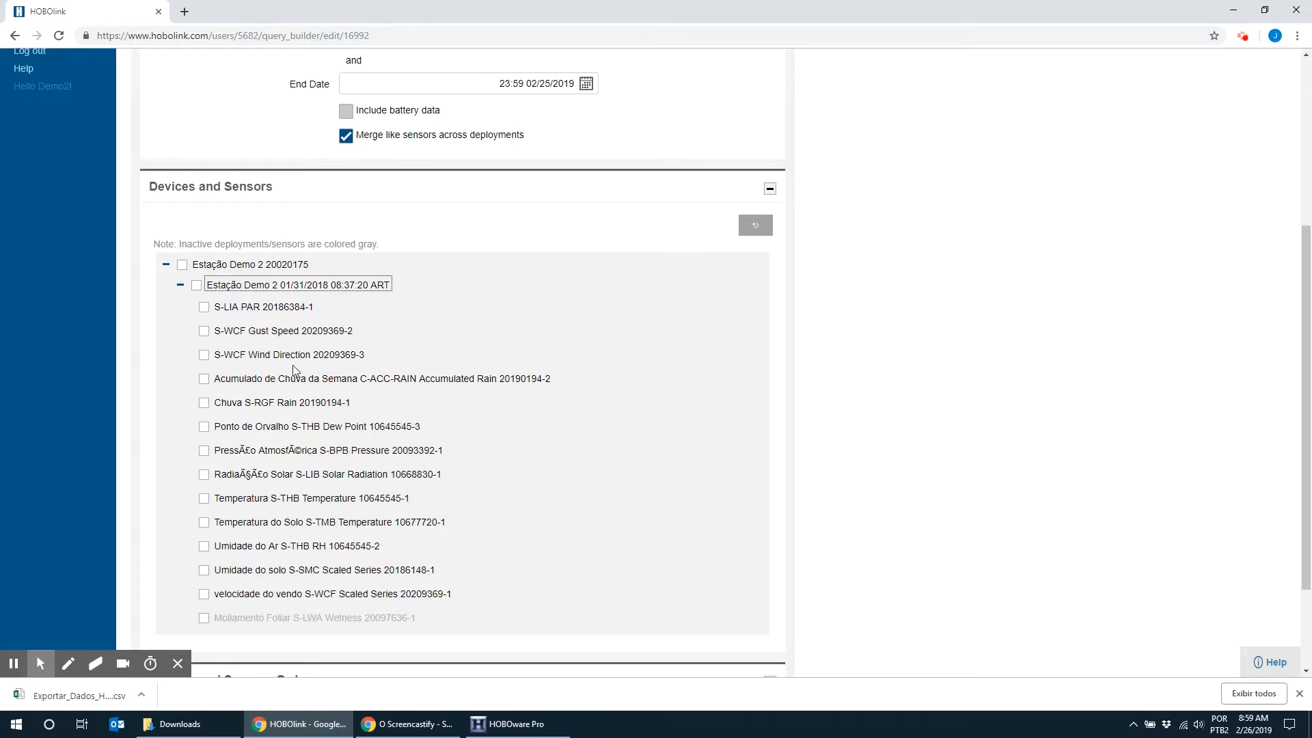
Include only the Chuva, Temperatura, Umidade do solo and Acumulado de Chuva da Semana sensors in the export.
left_click(204, 403)
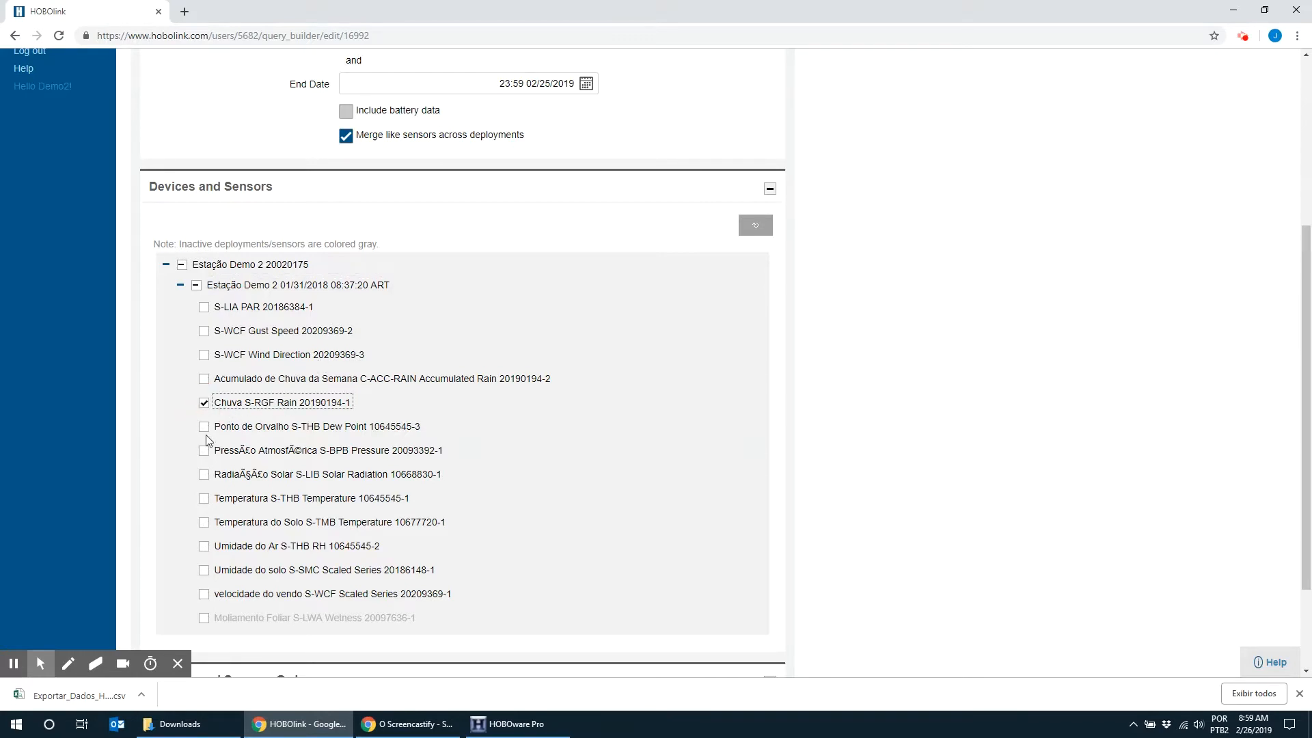
left_click(204, 500)
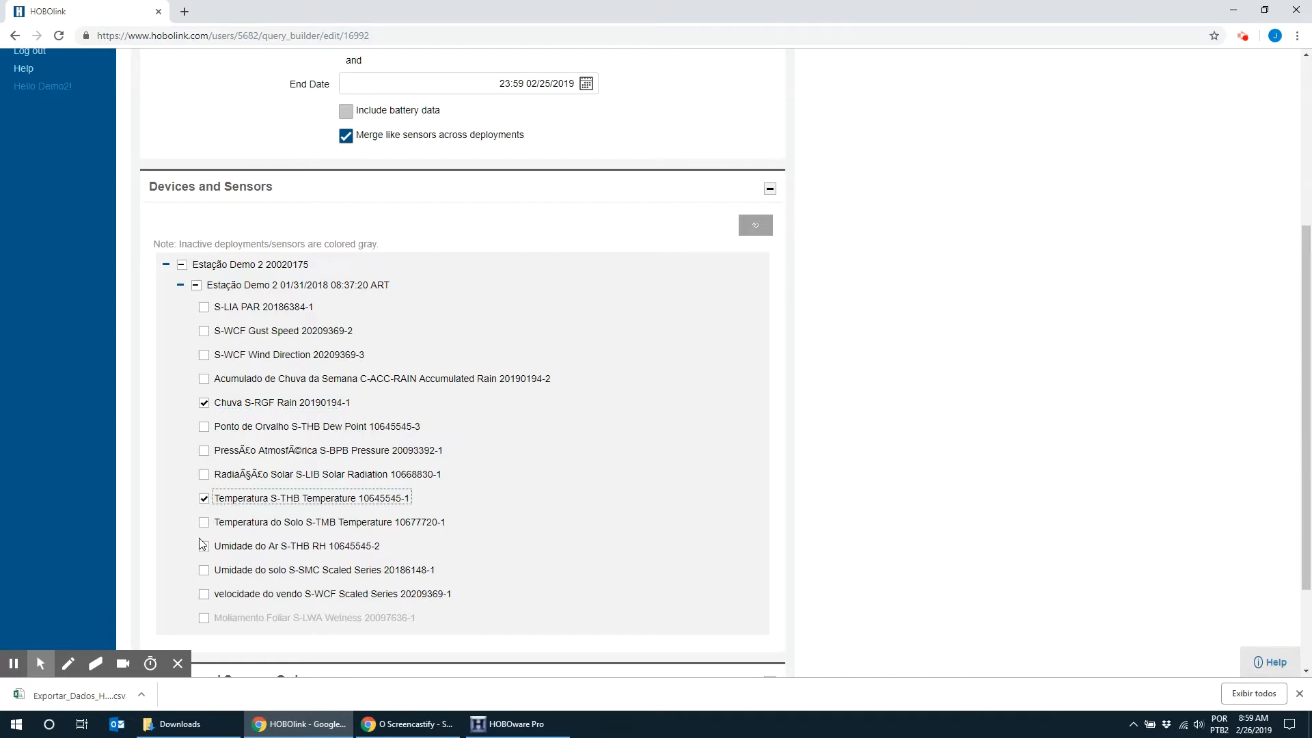
left_click(200, 572)
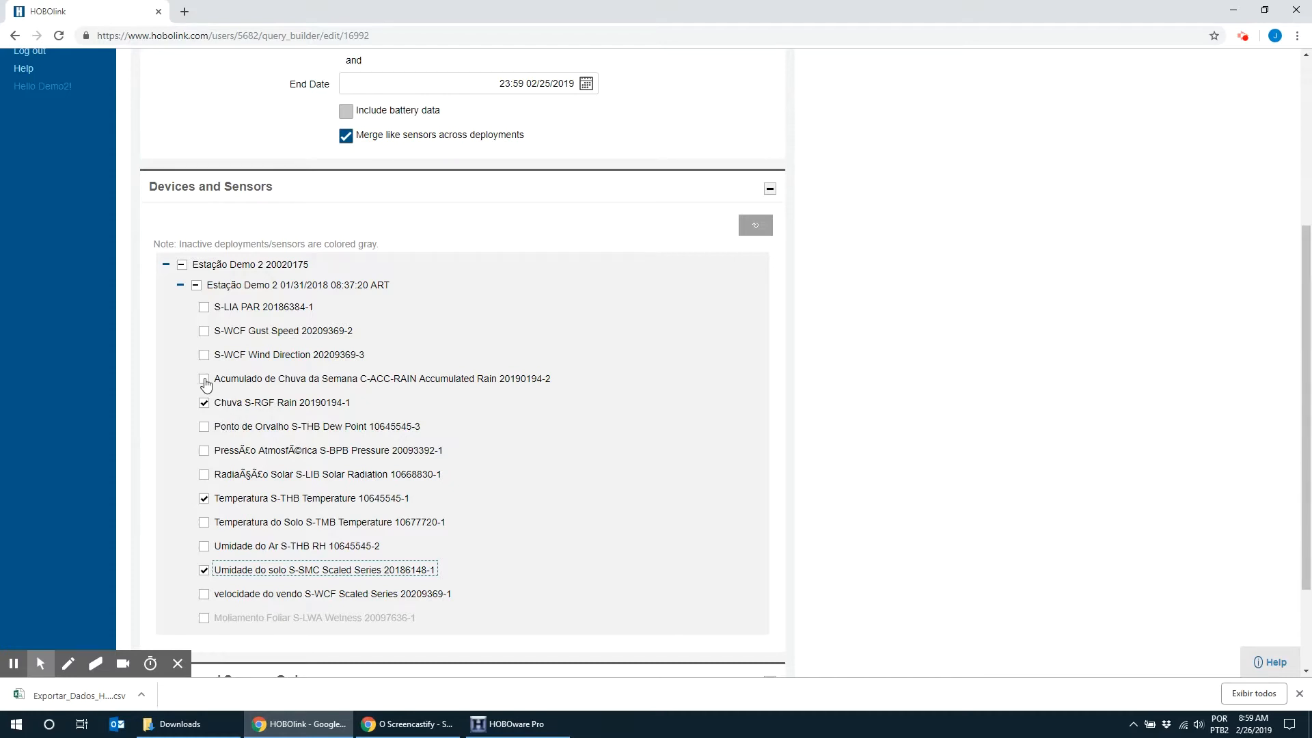
left_click(204, 379)
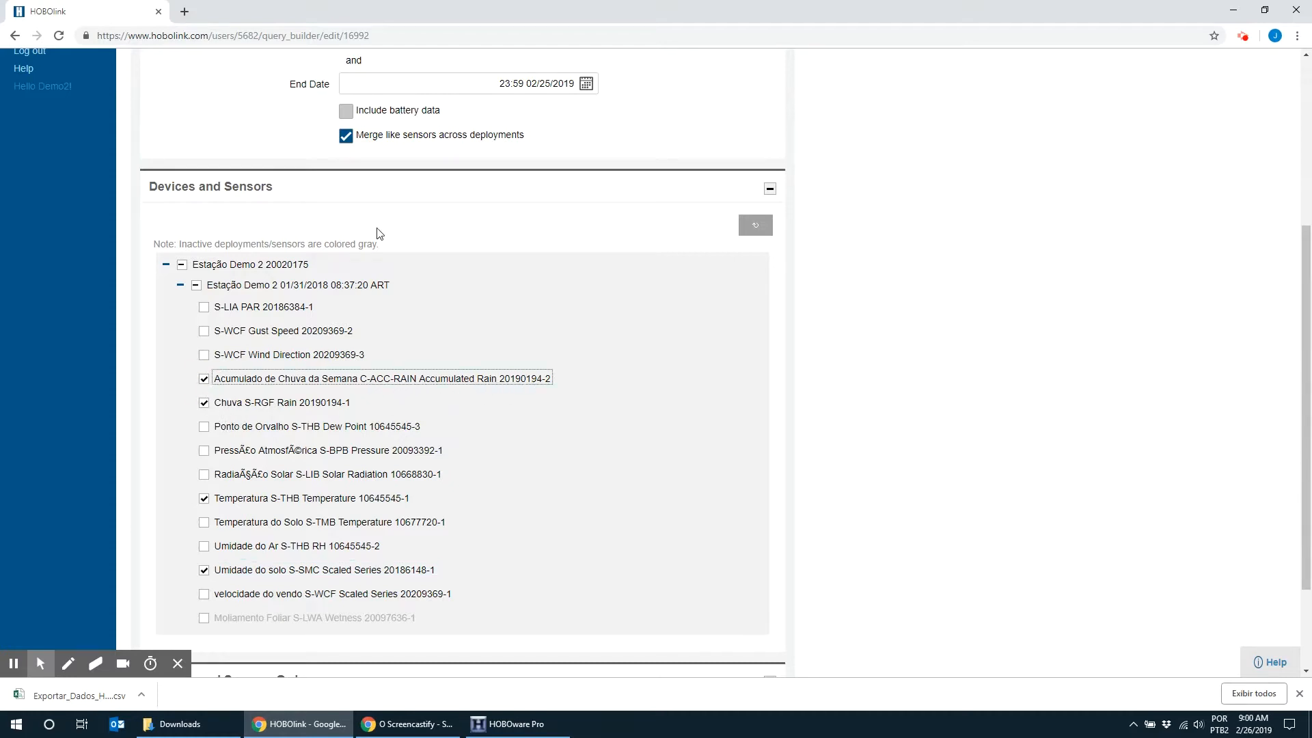
Save the export settings and export the data of Exportar Dados Hoboware.
scroll(282, 567, "down", 2)
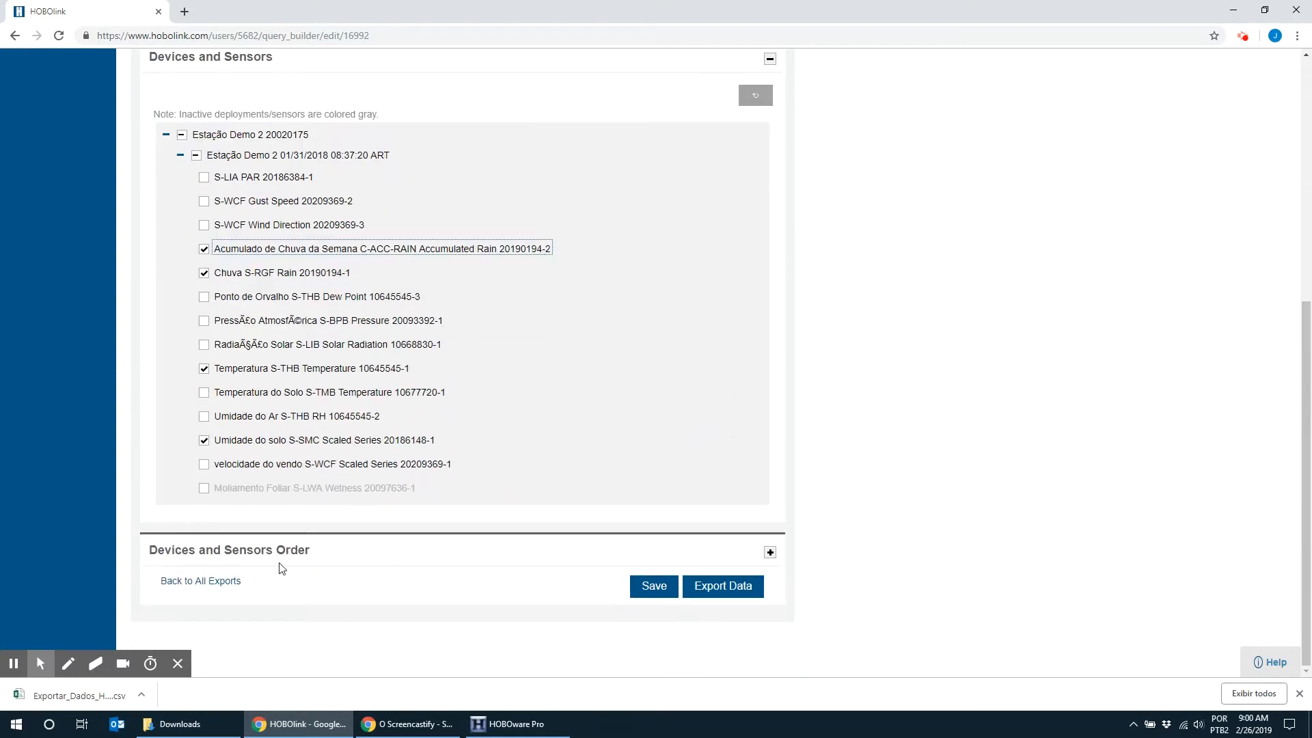
left_click(656, 589)
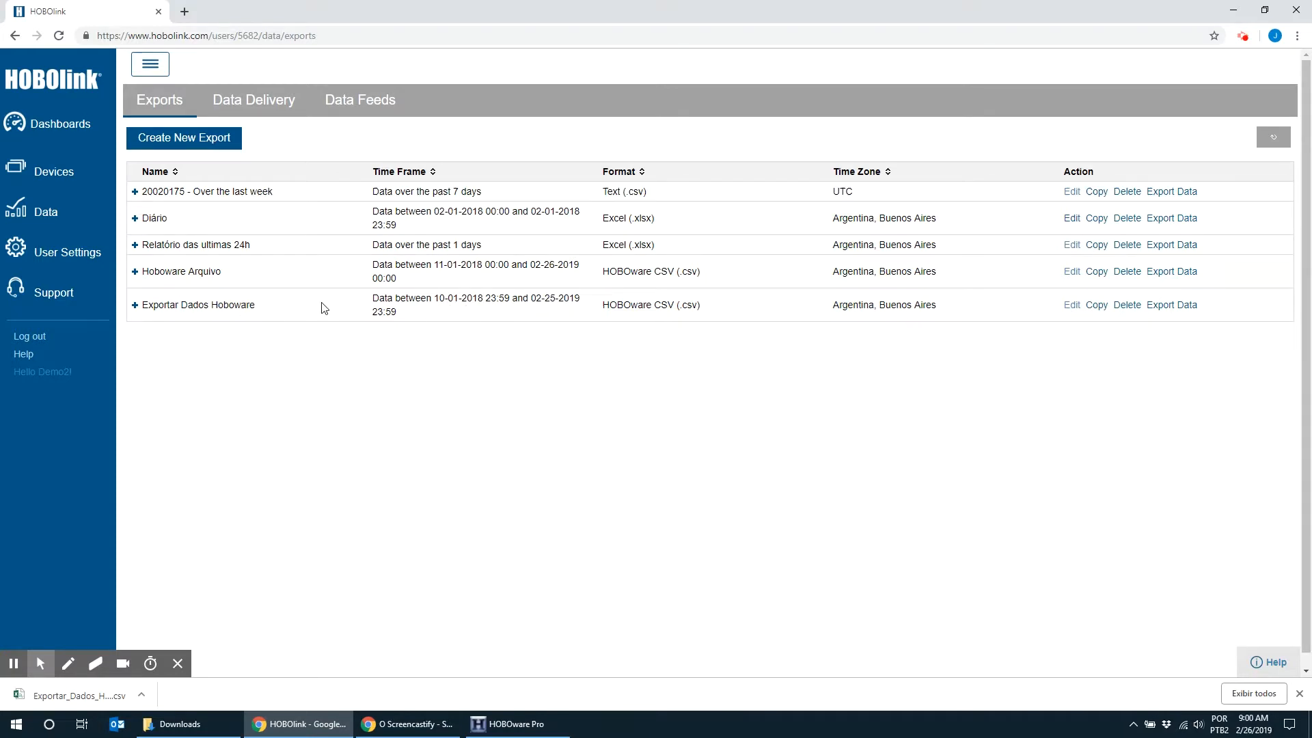
left_click(1184, 307)
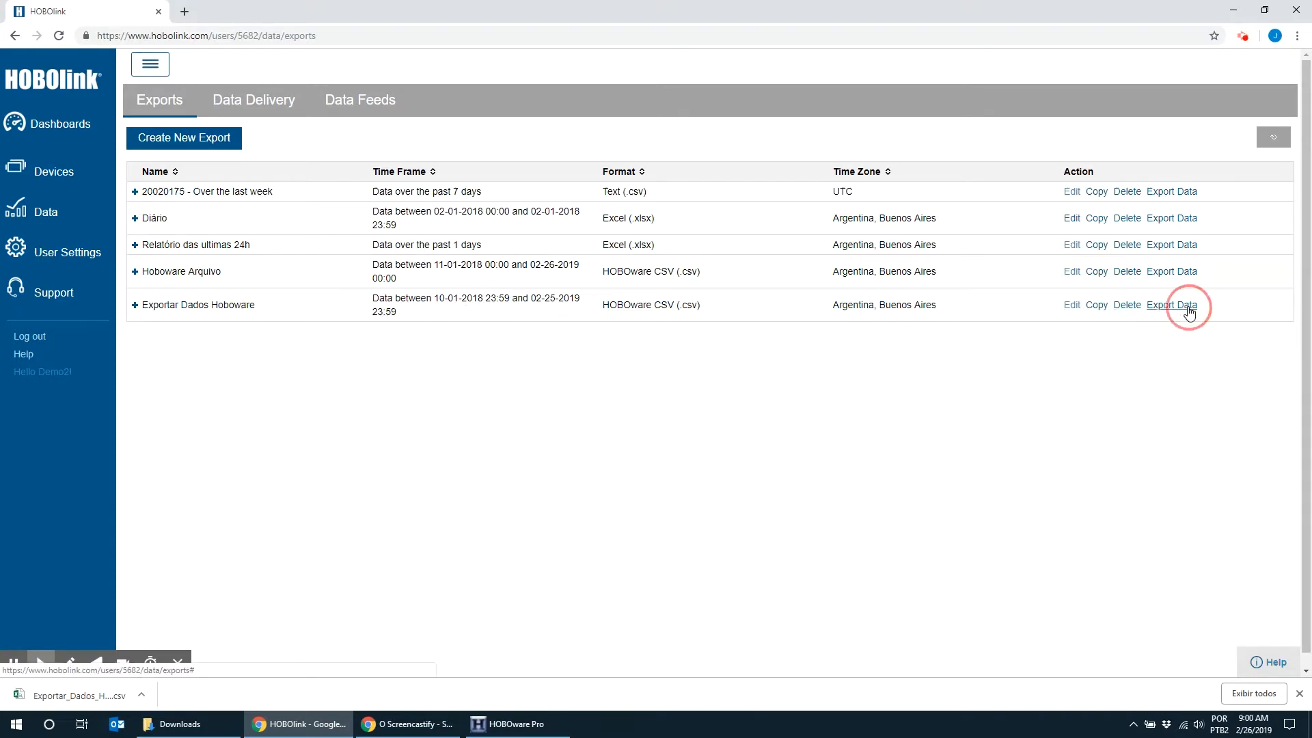
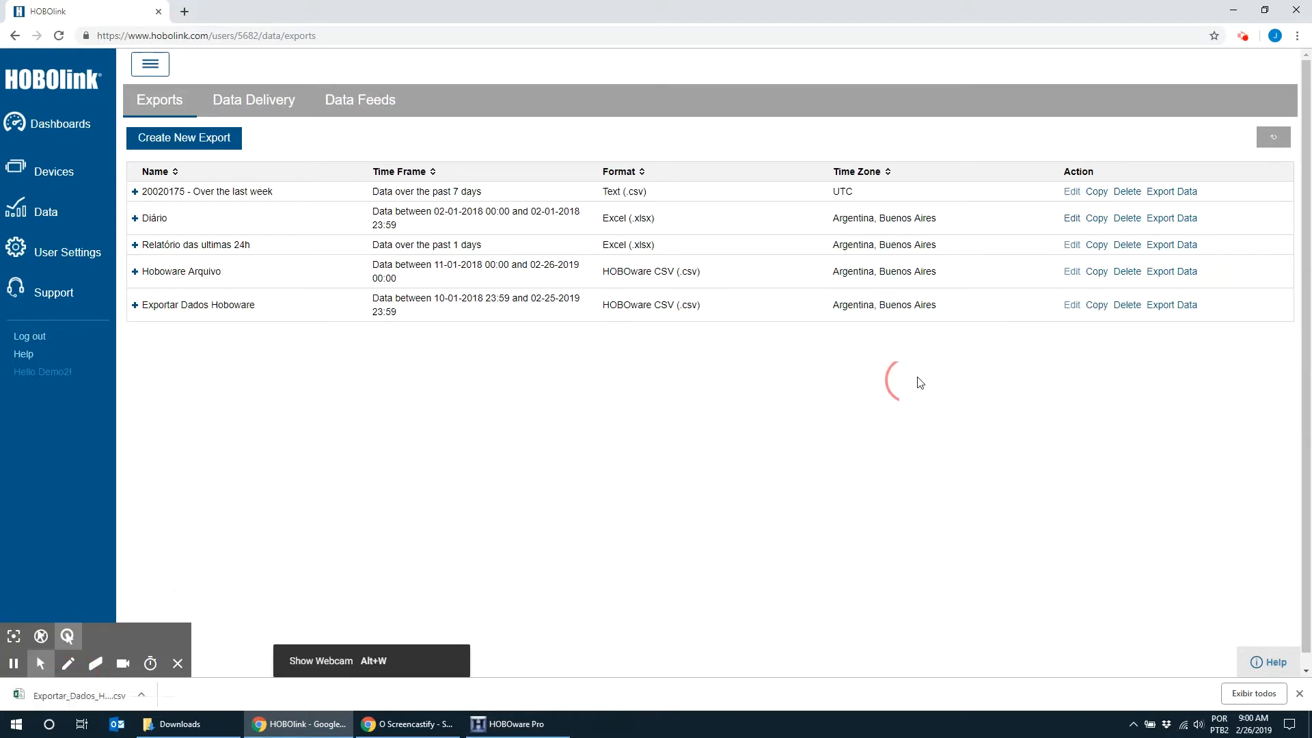
left_click(1178, 311)
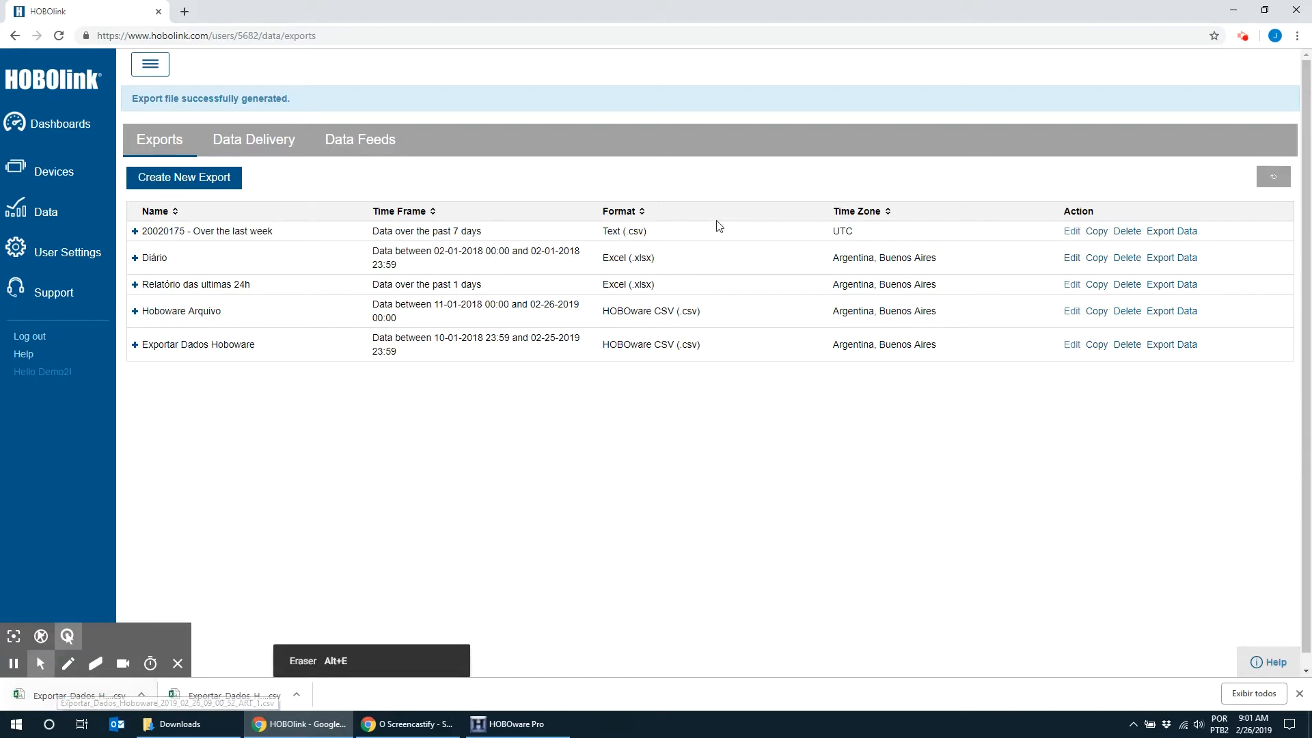
Minimize the browser, switch to HOBOware Pro and start a text file import.
left_click(1233, 9)
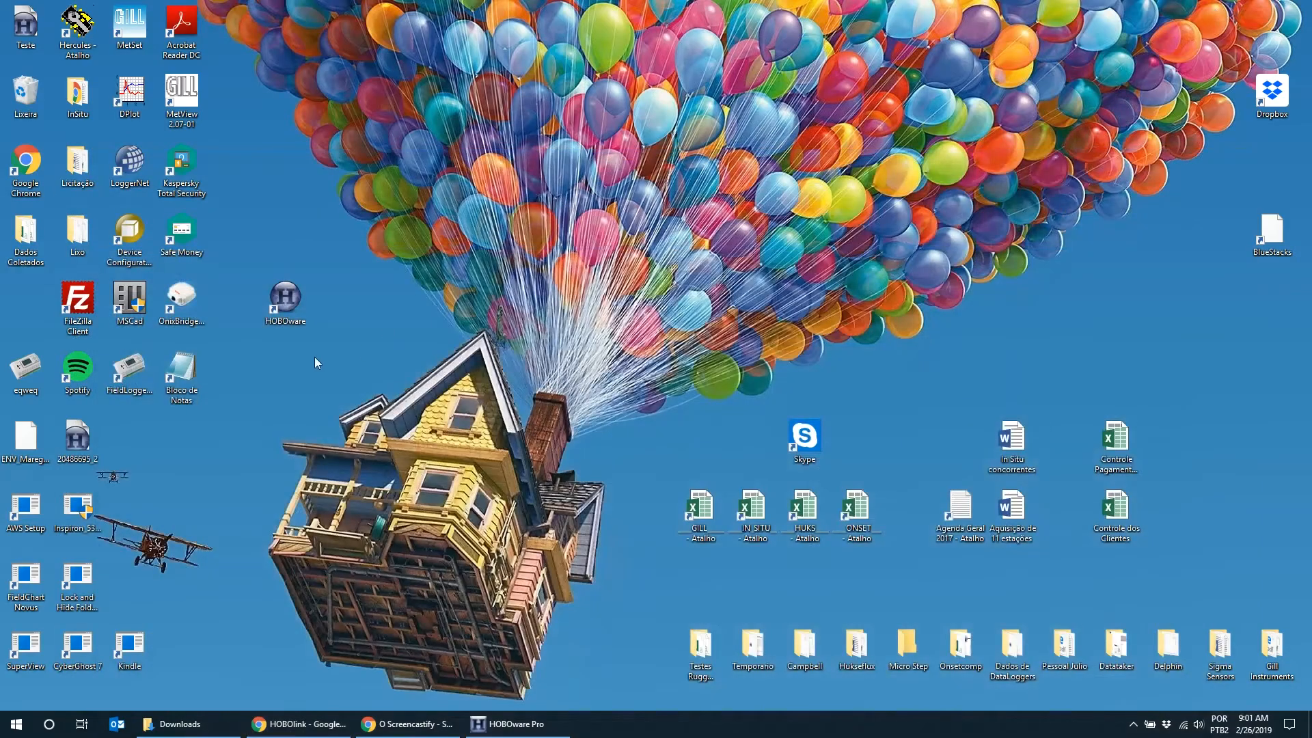
double_click(287, 299)
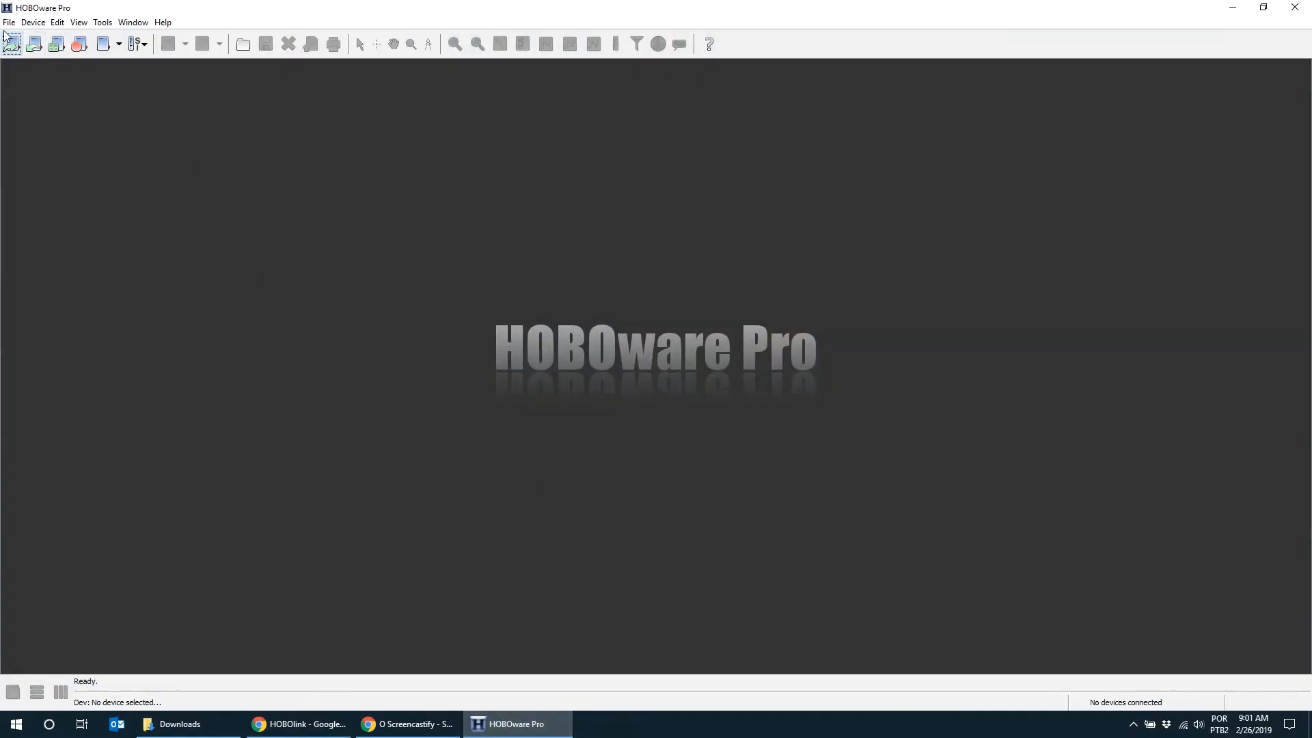
left_click(9, 22)
left_click(47, 177)
Show the Downloads files with details and sort them by modification date, newest first.
left_click(784, 238)
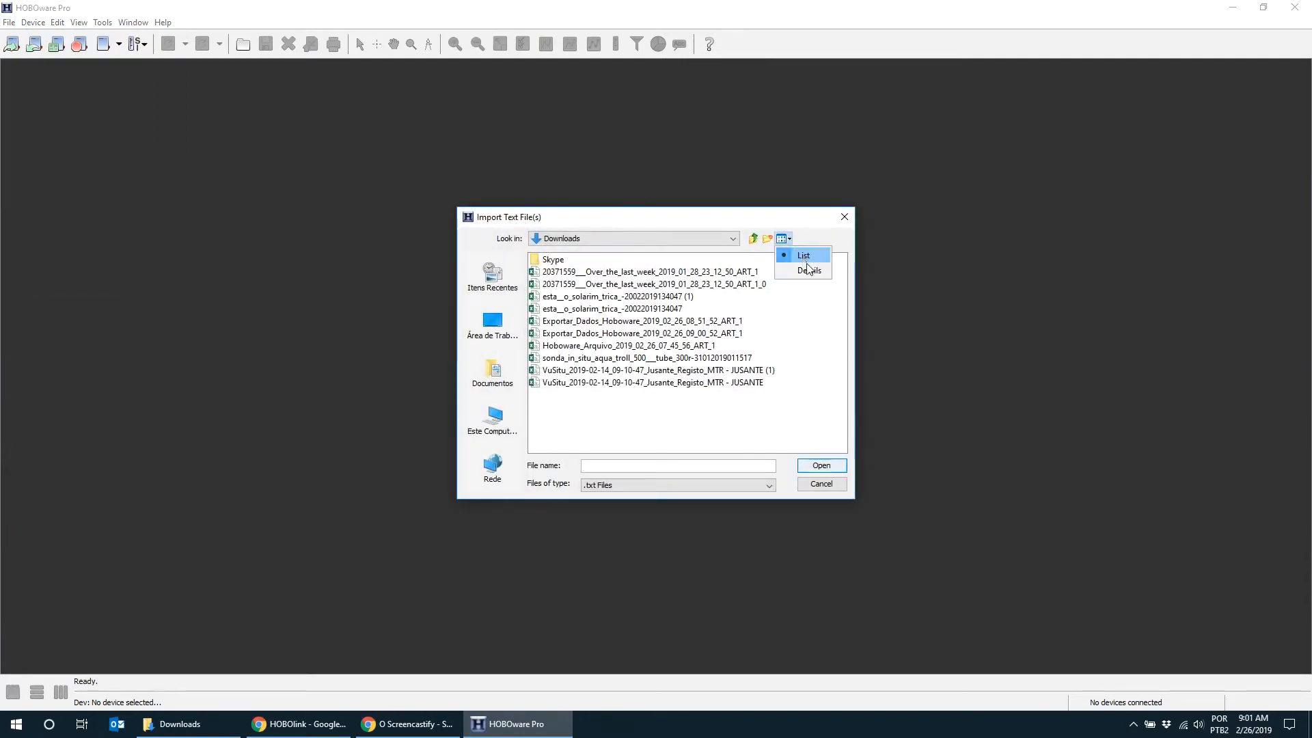
left_click(808, 269)
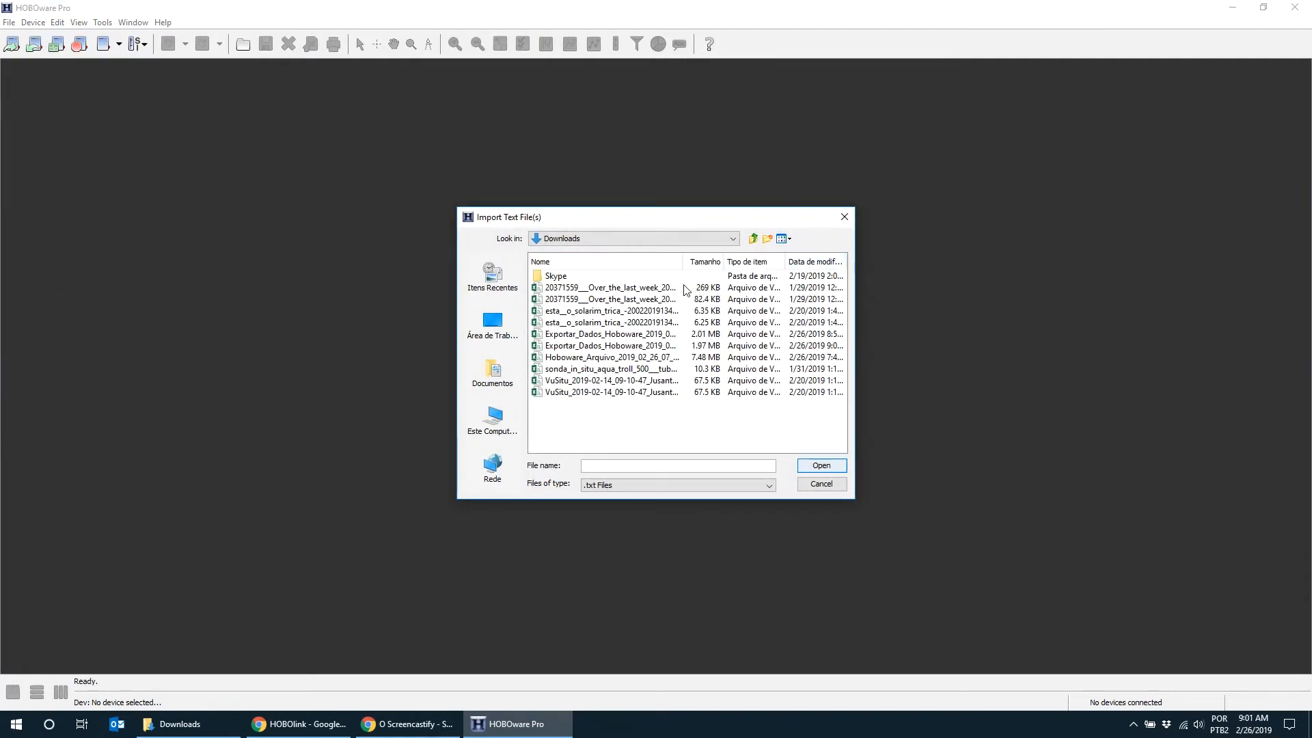
left_click_drag(785, 261, 835, 257)
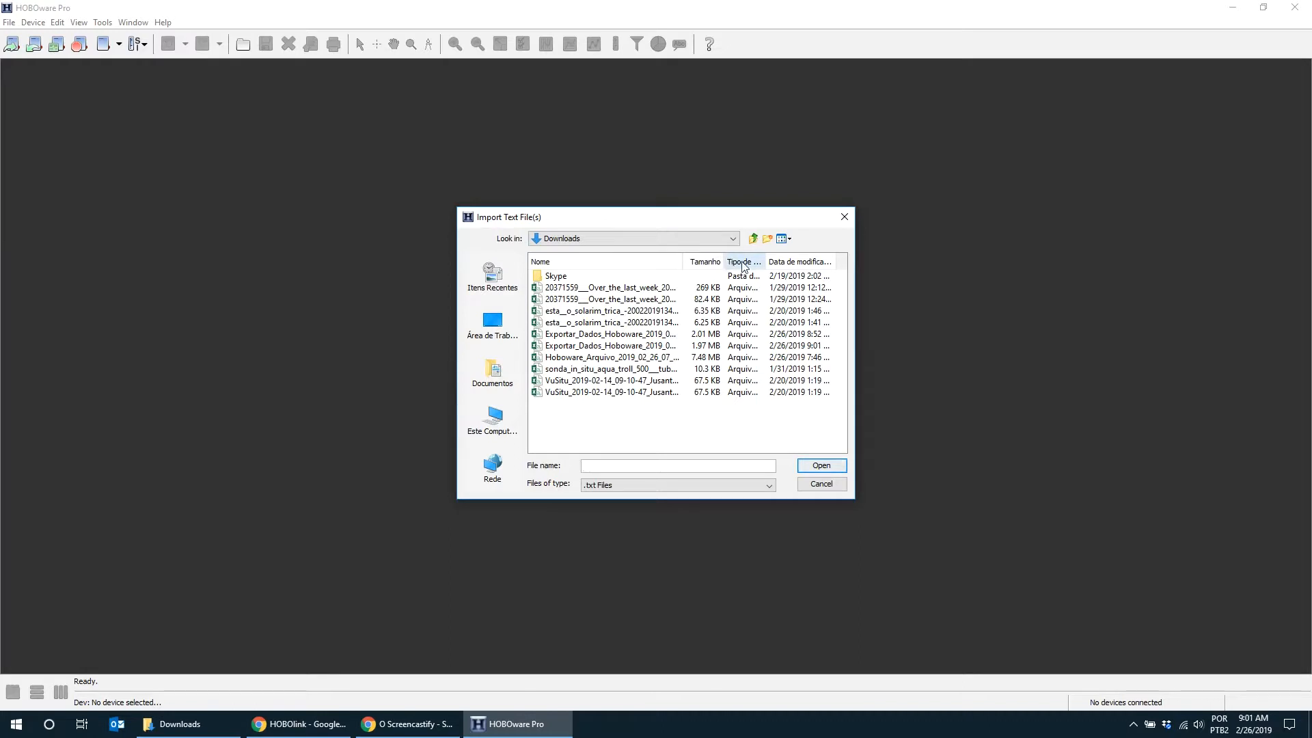
left_click(789, 265)
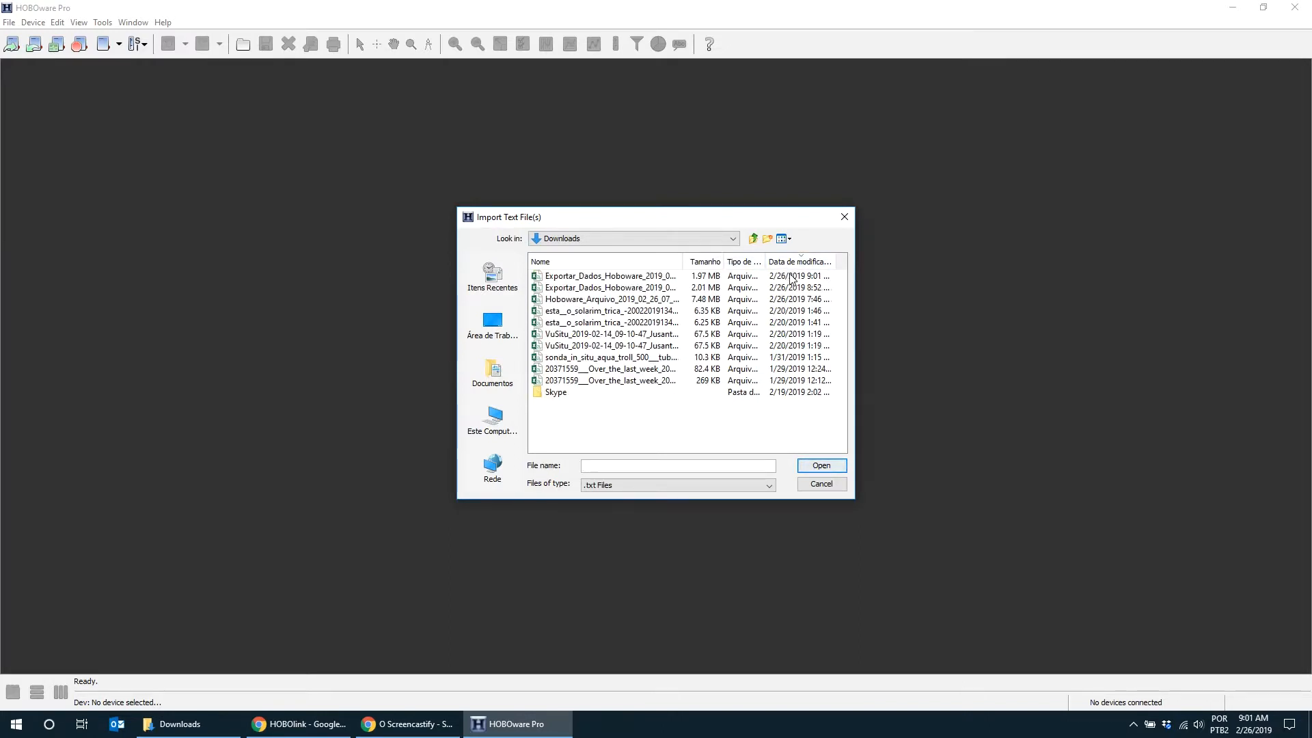
Import Exportar_Dados_Hoboware_2019_02_26_09_00_52_ART_1.csv and plot all its series in a widened graph area.
left_click(667, 277)
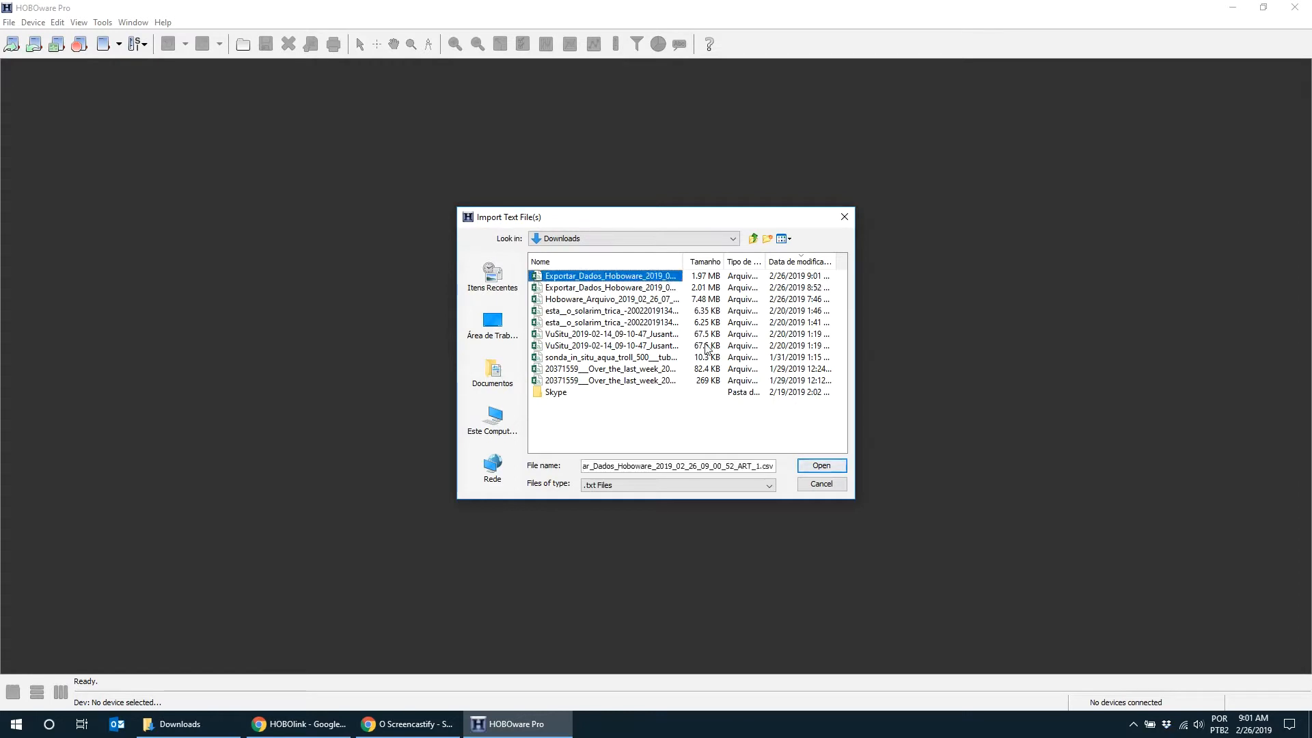
left_click(817, 465)
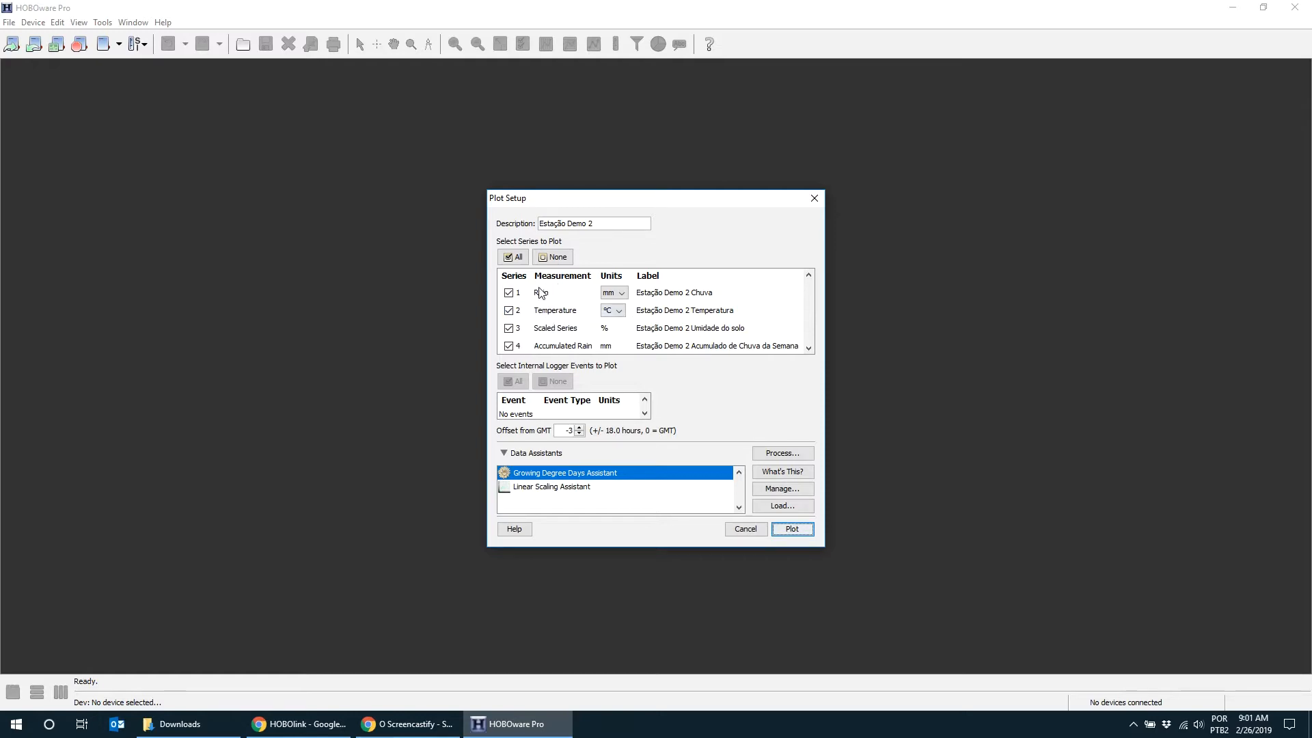
left_click(791, 528)
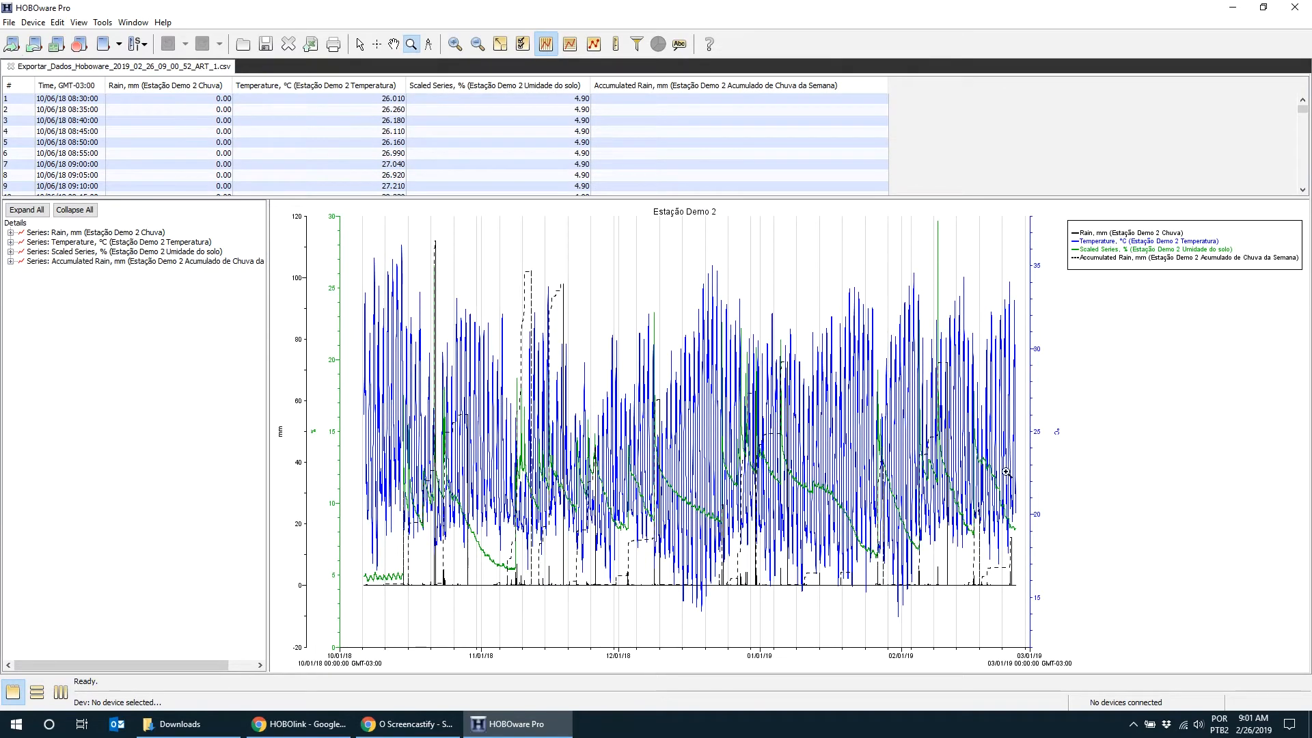
left_click_drag(265, 431, 181, 430)
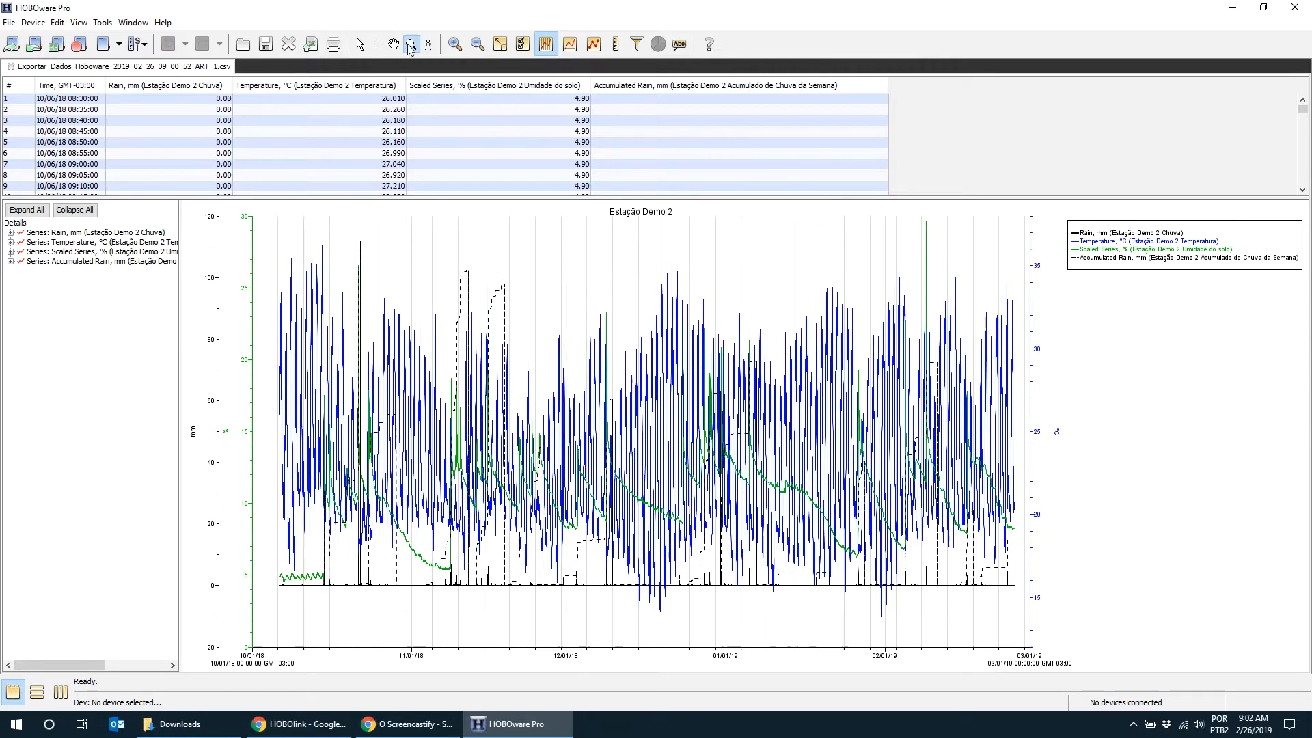
Try magnifying the graph and restoring its full extent, and enlarge the period from about 6 to 11 November 2018.
left_click(440, 251)
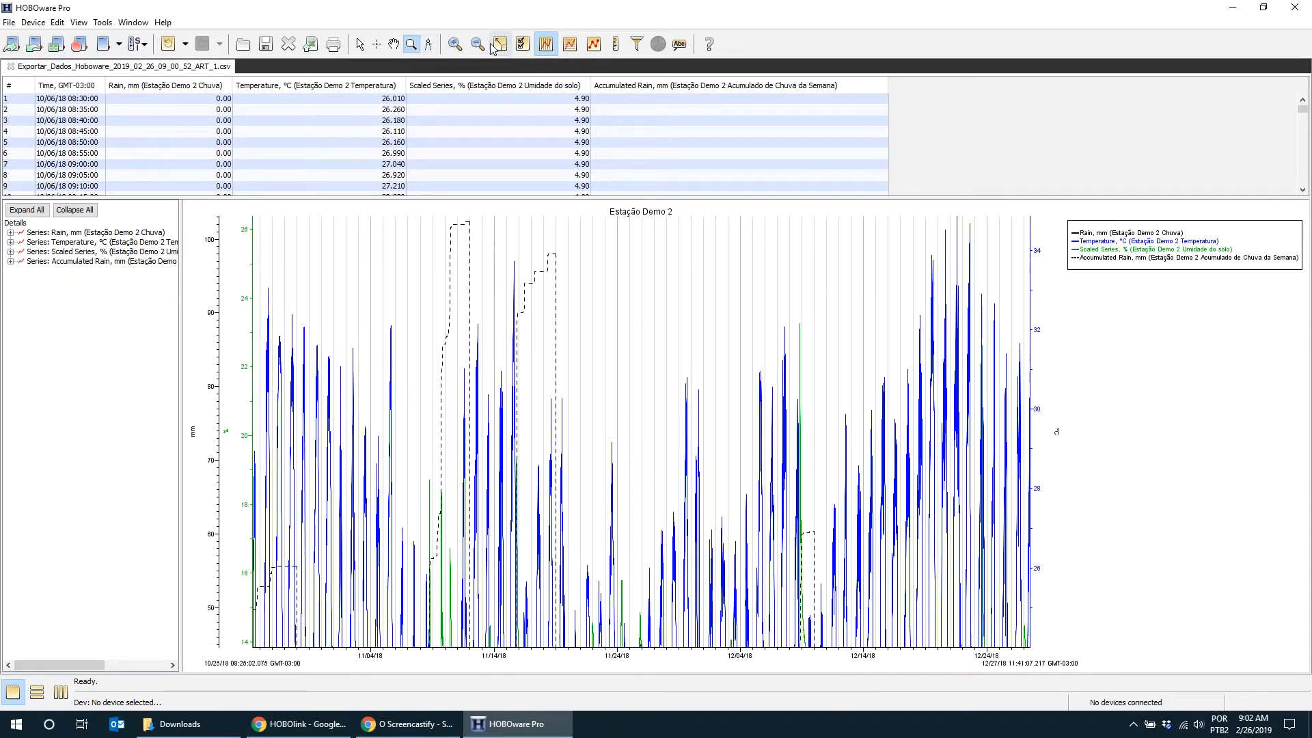
left_click(498, 44)
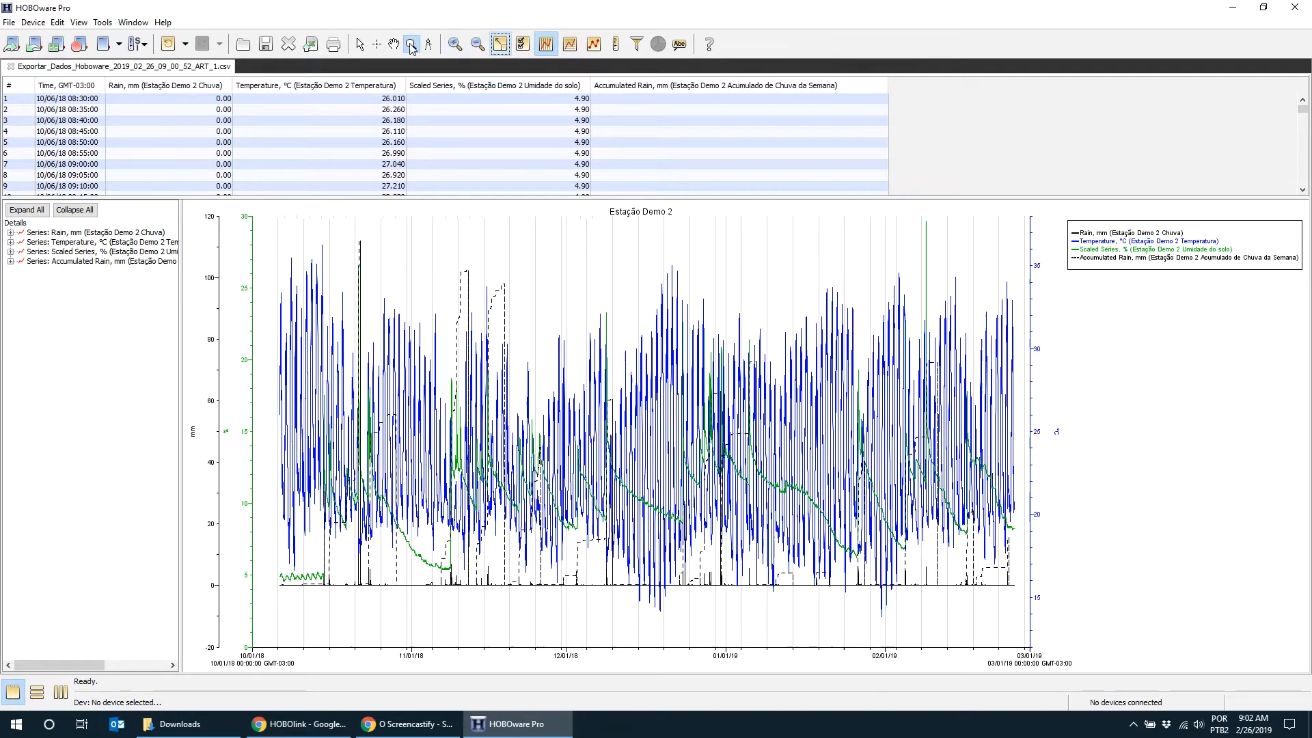
left_click(463, 286)
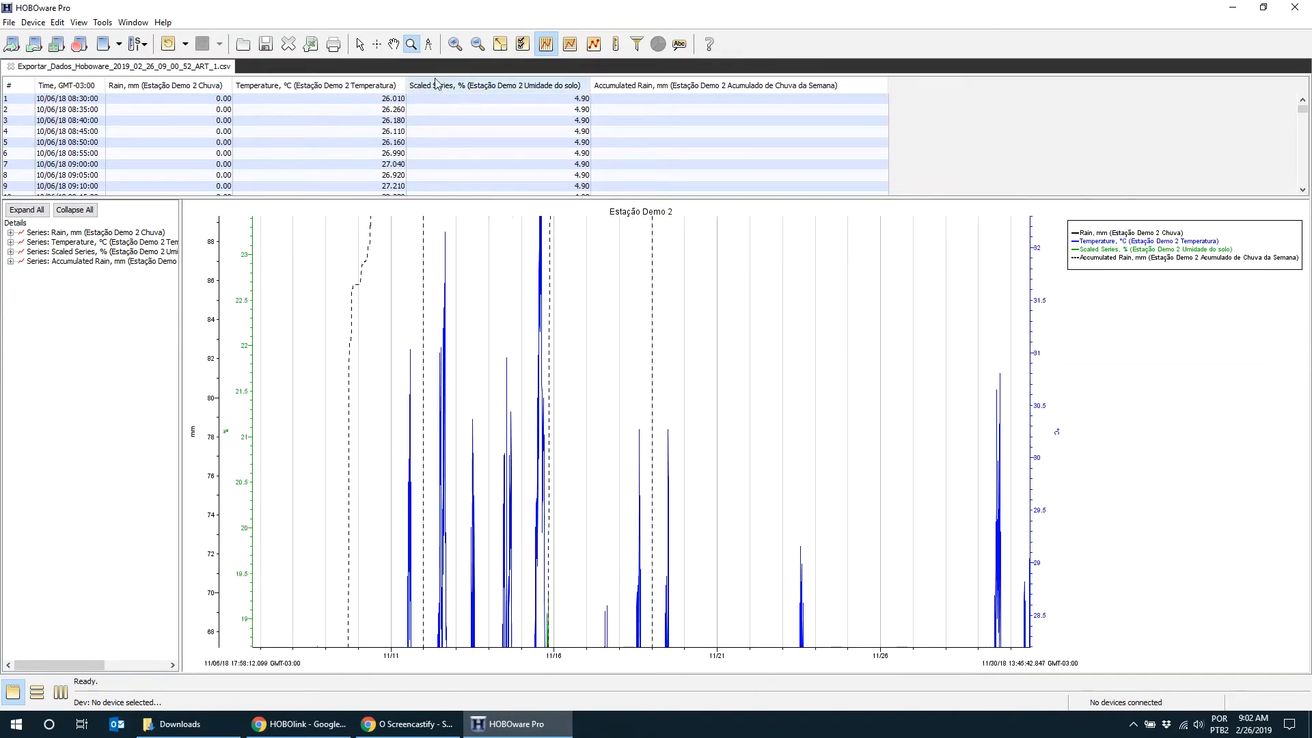
left_click(499, 45)
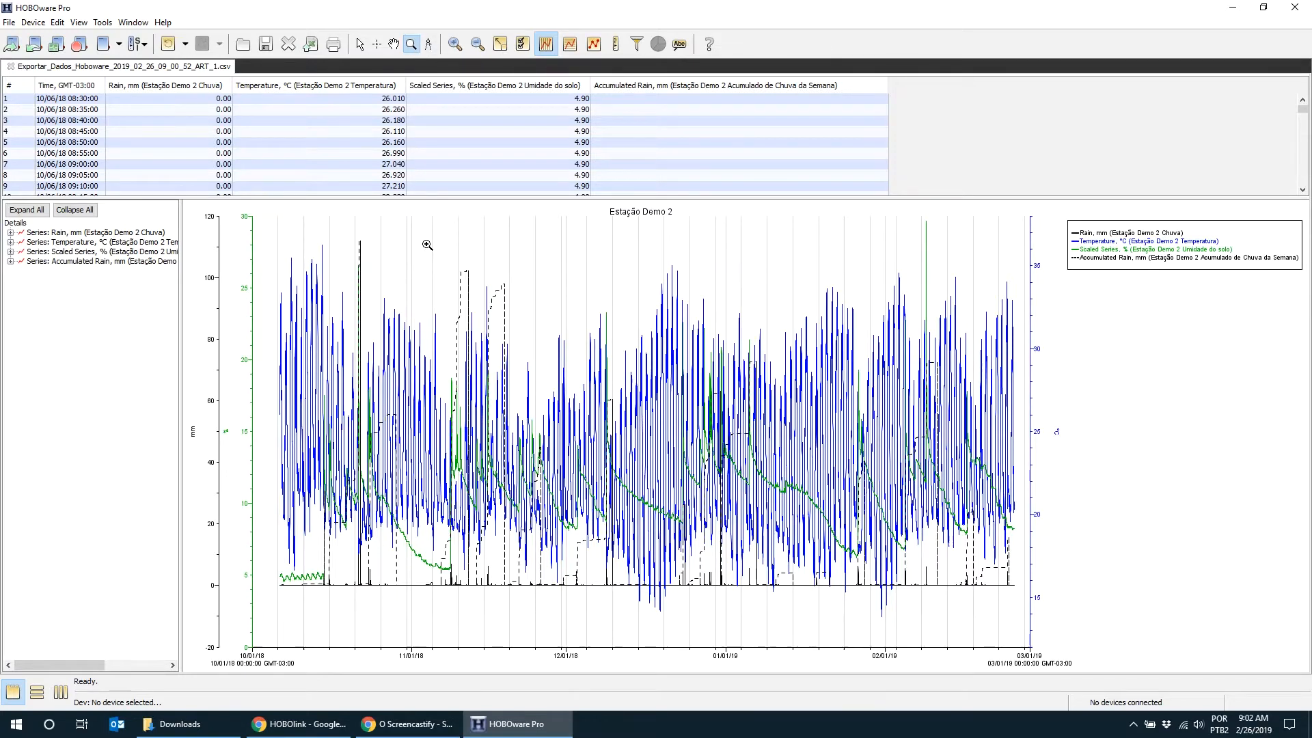
left_click_drag(431, 251, 530, 612)
left_click(479, 448)
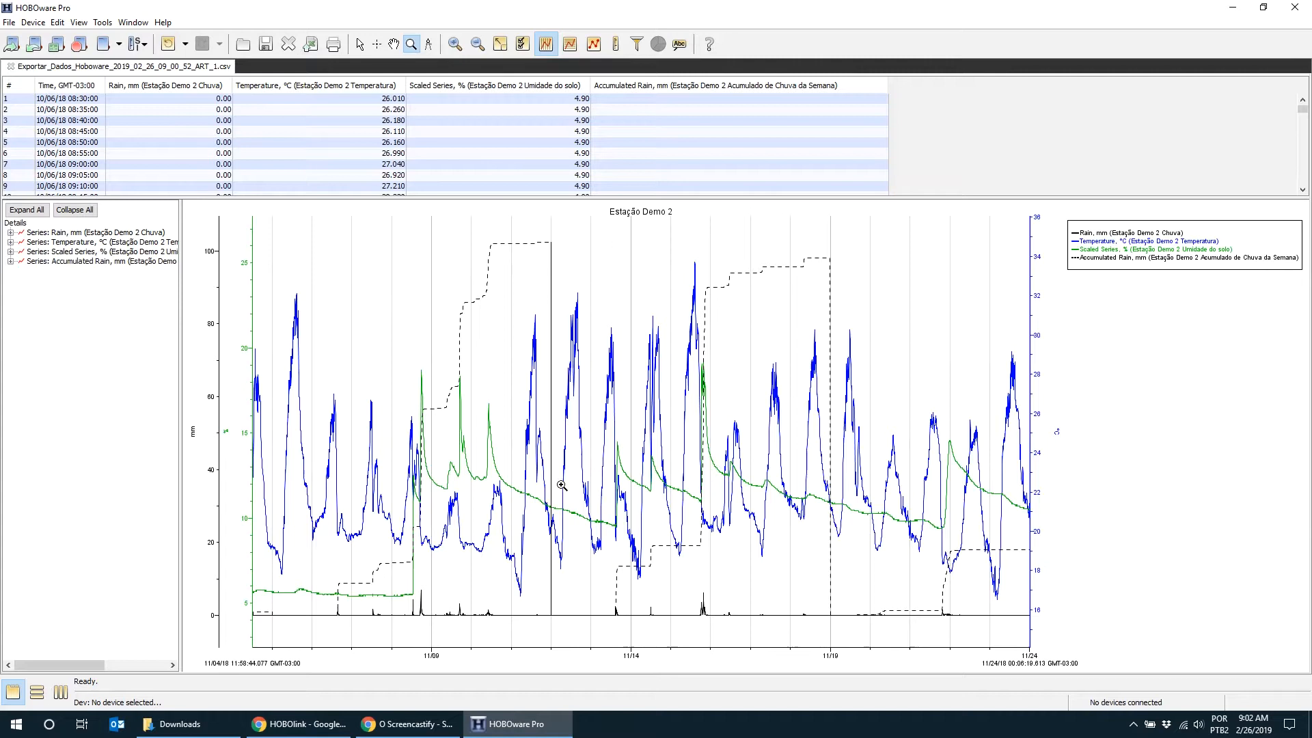
left_click_drag(319, 232, 539, 635)
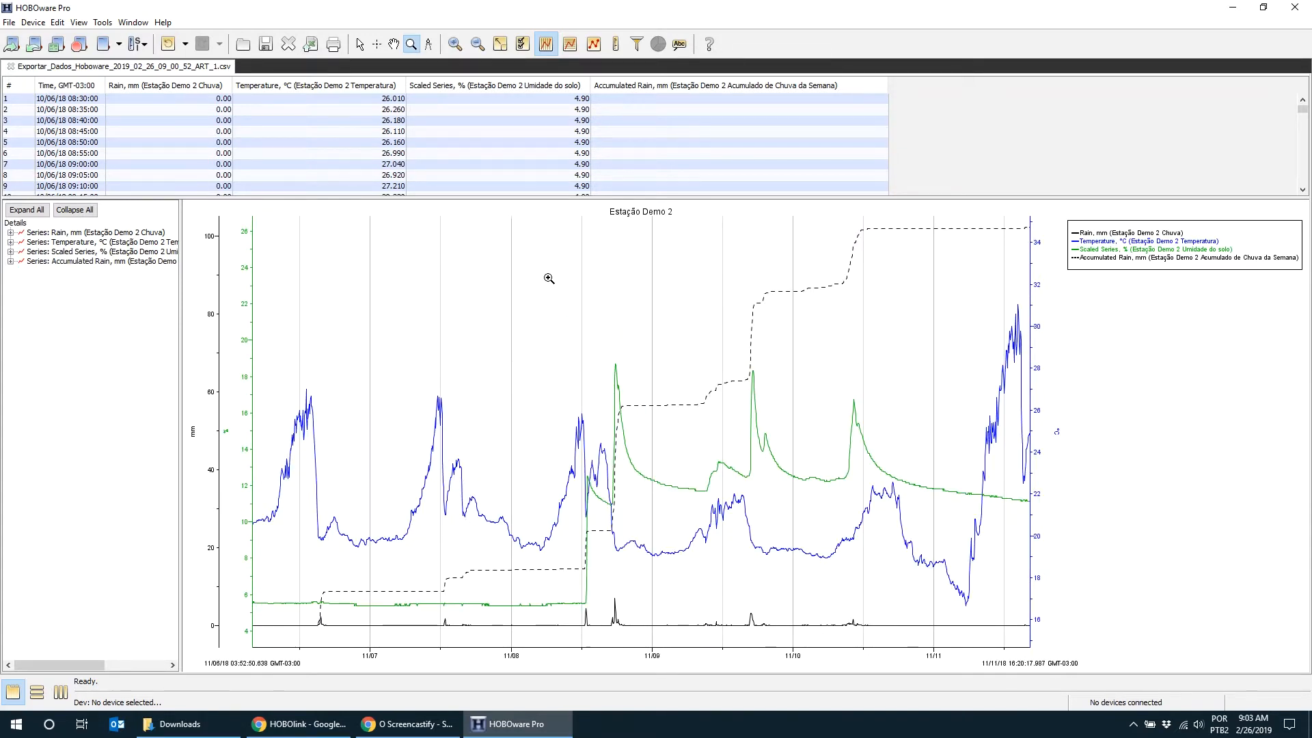
Pan the magnified graph back to about 21 to 27 October 2018 and examine the soil moisture response to rain.
left_click(393, 43)
left_click_drag(427, 375, 692, 341)
left_click_drag(450, 380, 693, 377)
left_click_drag(401, 392, 682, 436)
left_click_drag(440, 417, 729, 436)
left_click_drag(425, 447, 585, 492)
left_click_drag(683, 468, 632, 537)
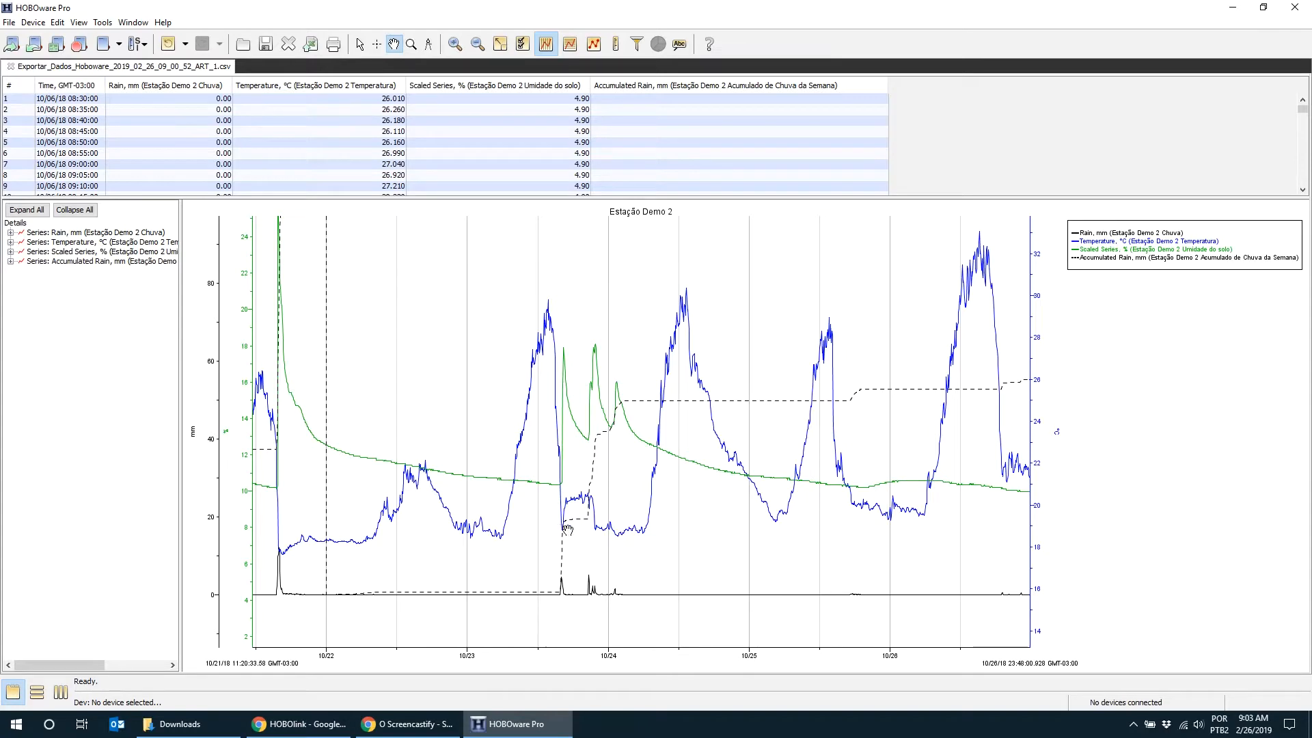
left_click_drag(767, 496, 387, 494)
left_click_drag(501, 437, 679, 414)
left_click_drag(550, 422, 743, 407)
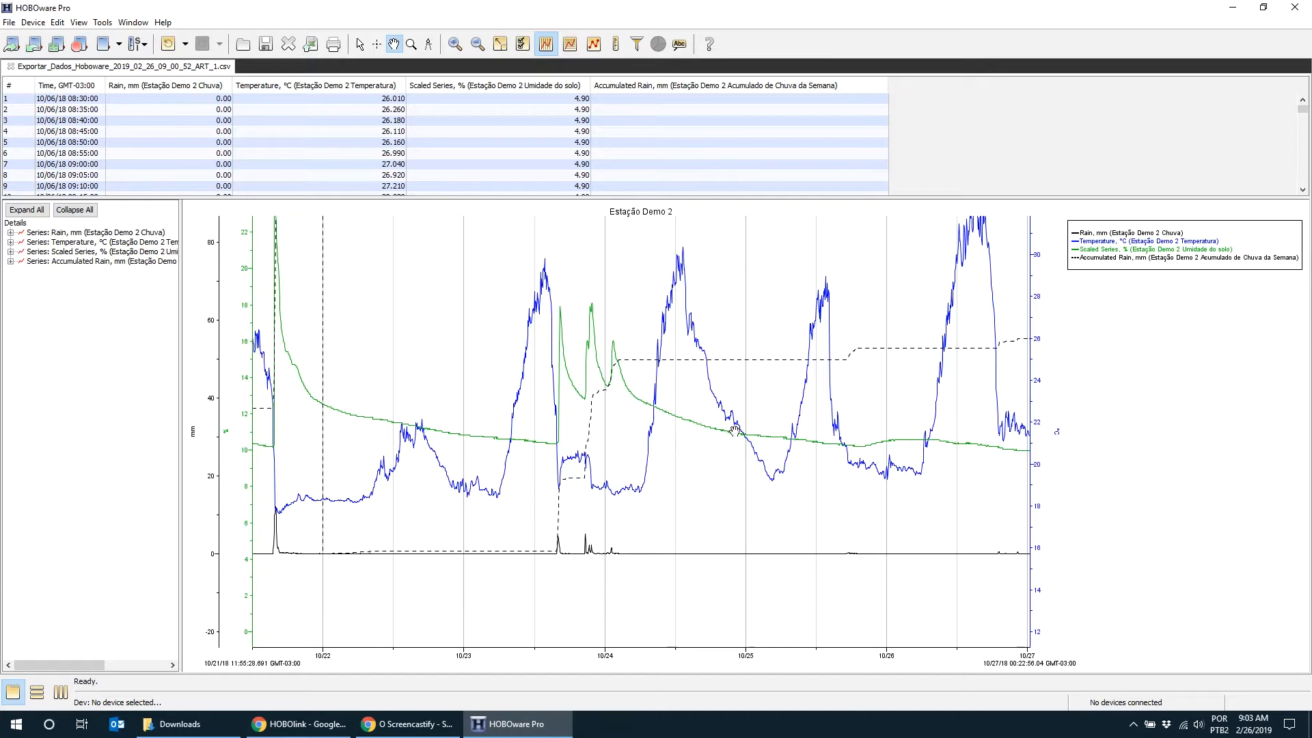
Pan the graph forward to the rain events of about 6 to 12 November 2018 and compare rain with soil moisture.
left_click_drag(927, 456, 477, 430)
left_click_drag(956, 437, 252, 398)
left_click_drag(819, 439, 525, 472)
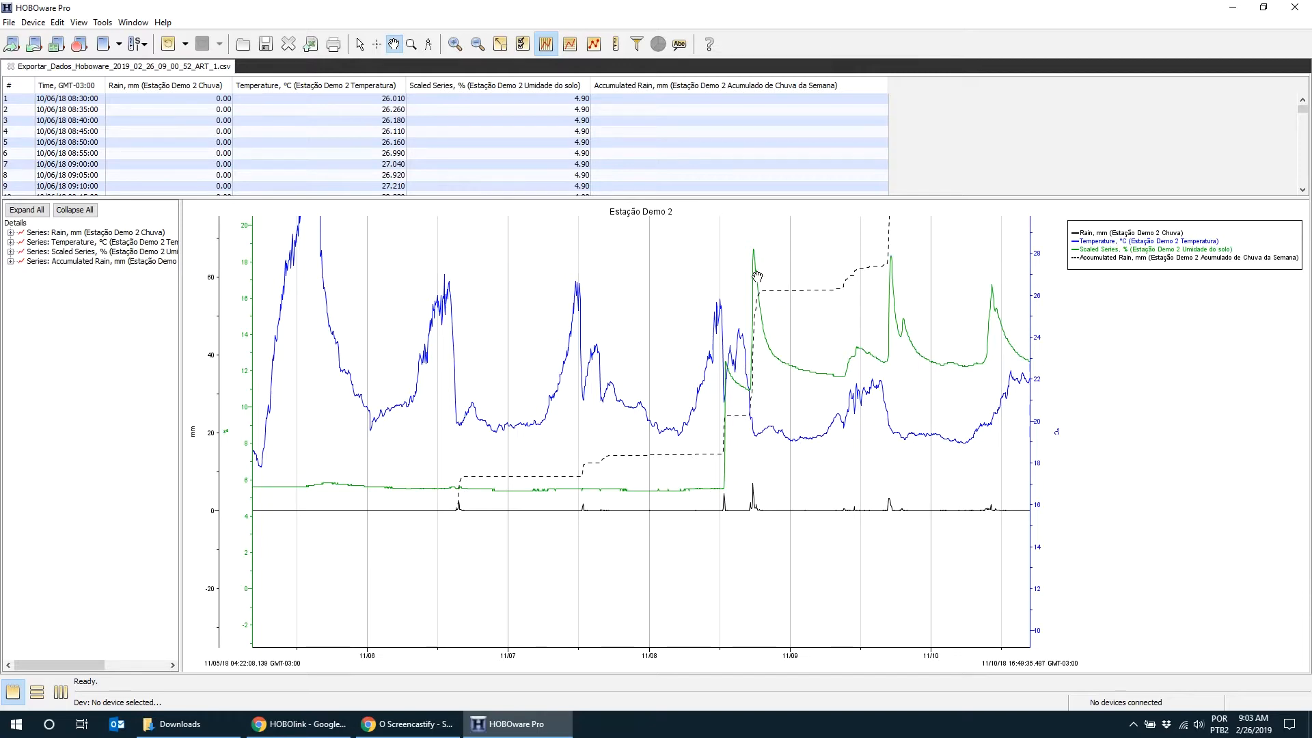
left_click_drag(927, 353, 681, 359)
left_click_drag(898, 393, 506, 383)
mouse_move(896, 437)
left_mouse_down()
mouse_move(575, 433)
mouse_move(761, 444)
mouse_move(893, 430)
left_mouse_up()
left_click_drag(366, 451, 762, 442)
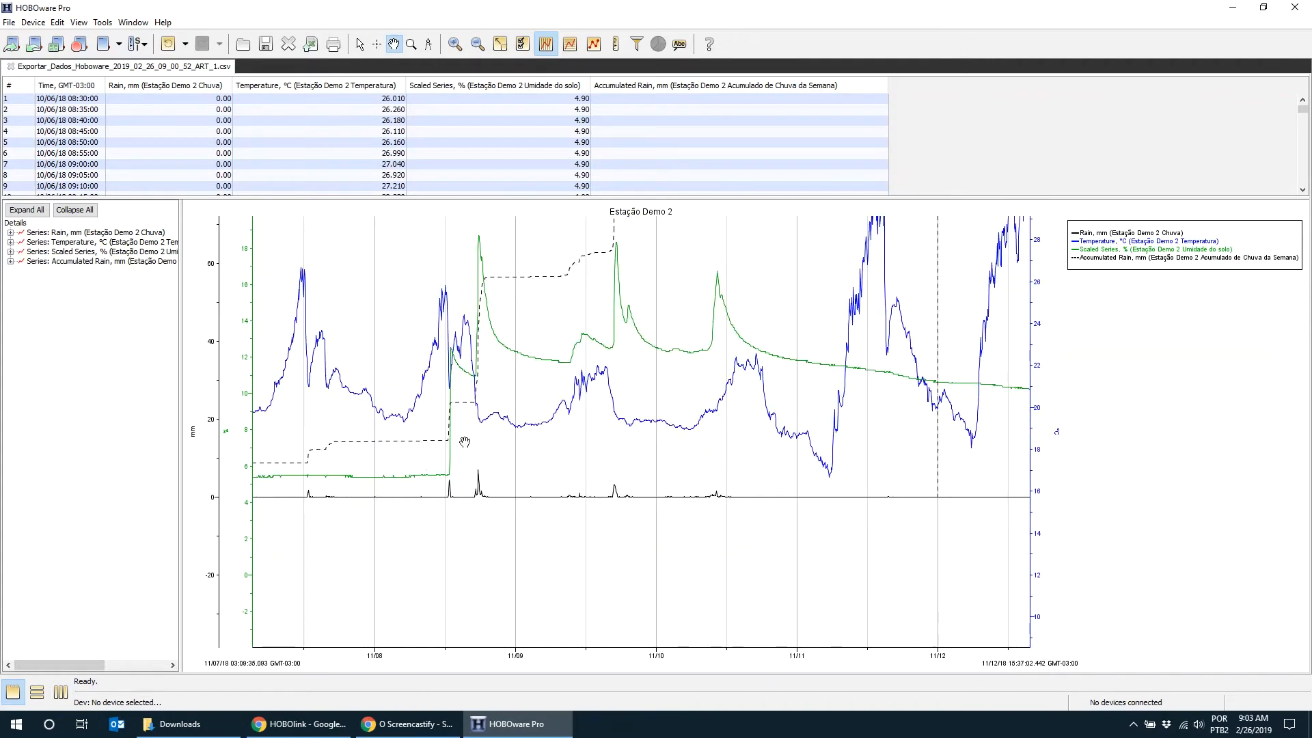
left_click_drag(465, 442, 518, 458)
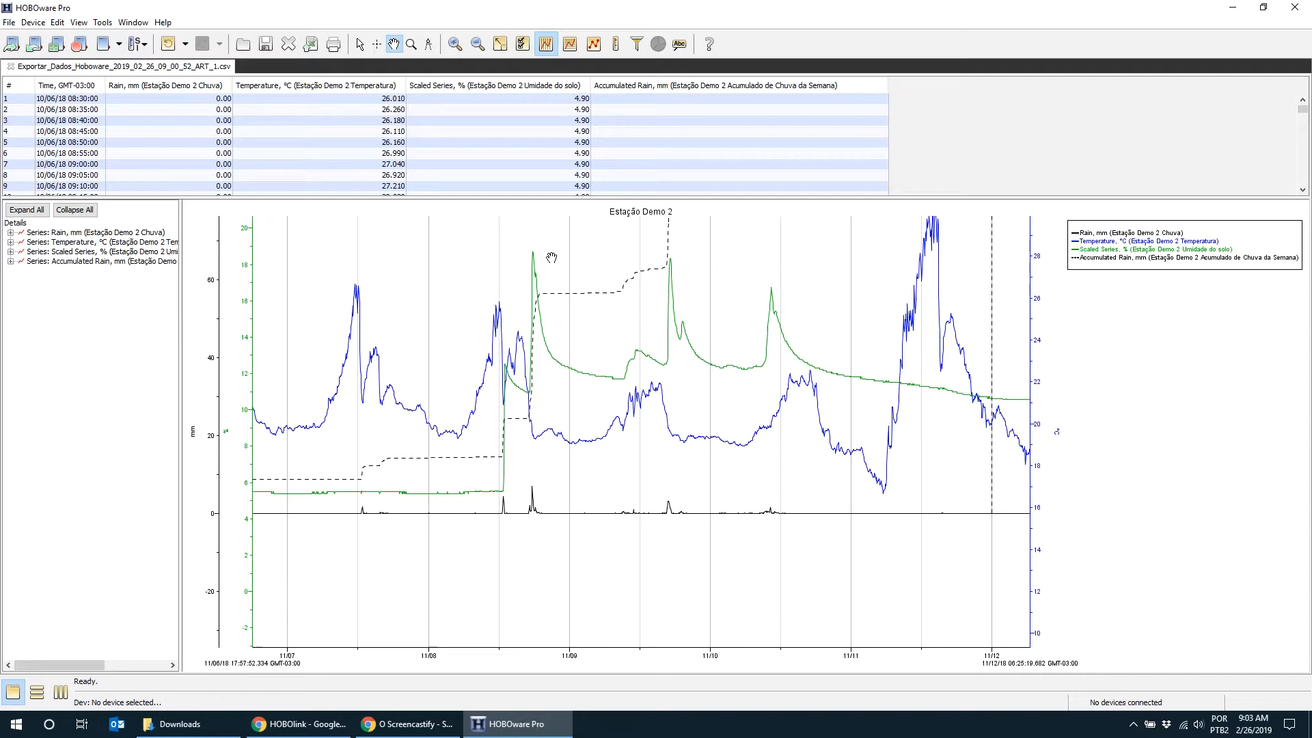
Follow the series along the graph from mid-November to about 22 to 27 November 2018.
left_click_drag(868, 399, 411, 350)
left_click_drag(645, 401, 261, 412)
left_click_drag(713, 381, 685, 465)
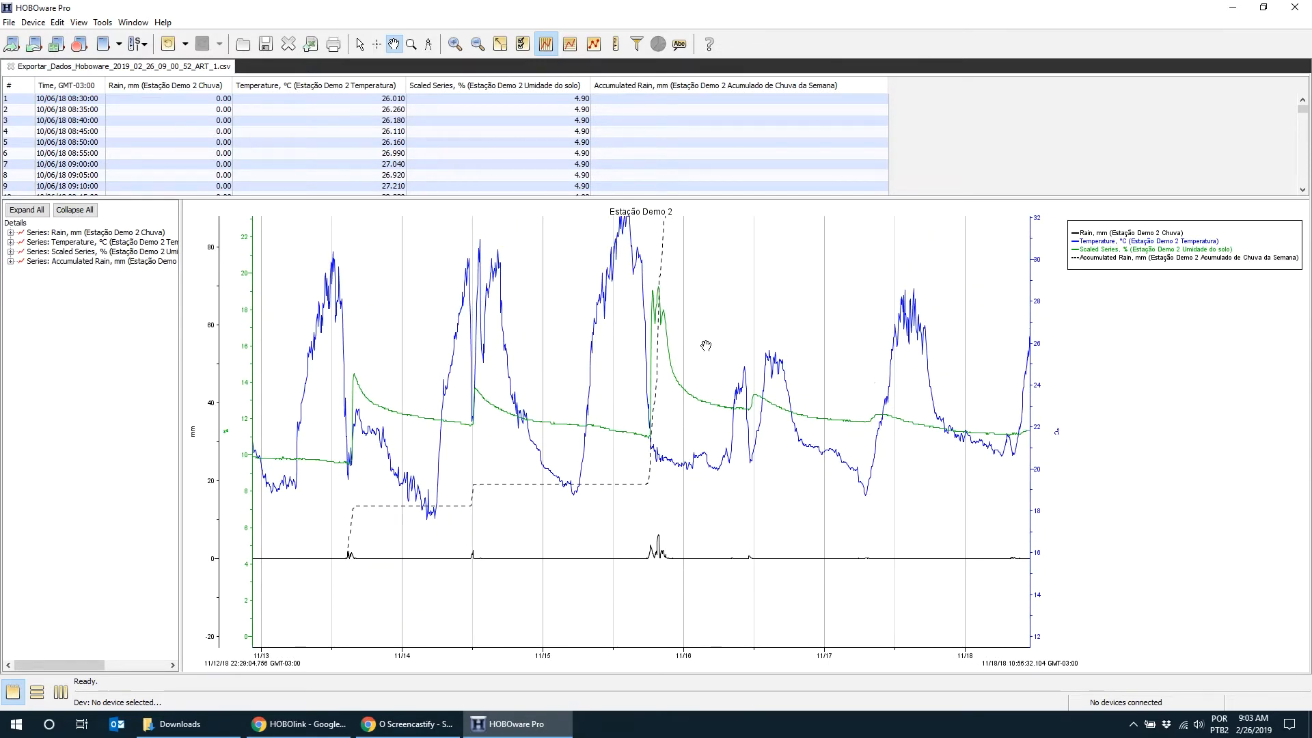
left_click_drag(813, 470, 693, 495)
left_click_drag(799, 506, 578, 497)
left_click_drag(878, 524, 473, 504)
left_click_drag(764, 527, 544, 550)
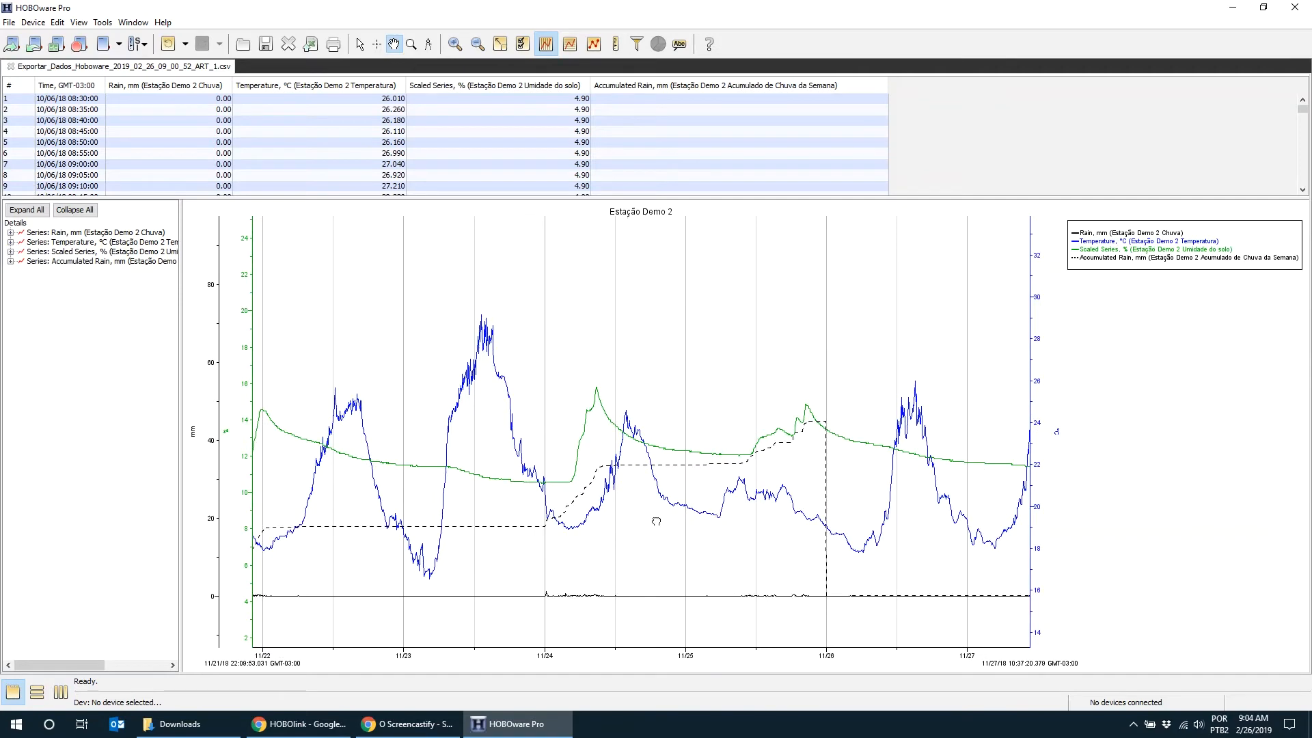
Follow the series on to about 13 to 18 December 2018 and restore the graph's full extent.
left_click_drag(702, 520, 456, 534)
left_click_drag(785, 530, 521, 525)
left_click_drag(839, 559, 534, 537)
left_click_drag(839, 545, 509, 551)
left_click_drag(733, 560, 620, 573)
left_click_drag(776, 547, 403, 526)
left_click_drag(854, 489, 522, 486)
left_click_drag(736, 479, 429, 476)
left_click_drag(752, 455, 539, 388)
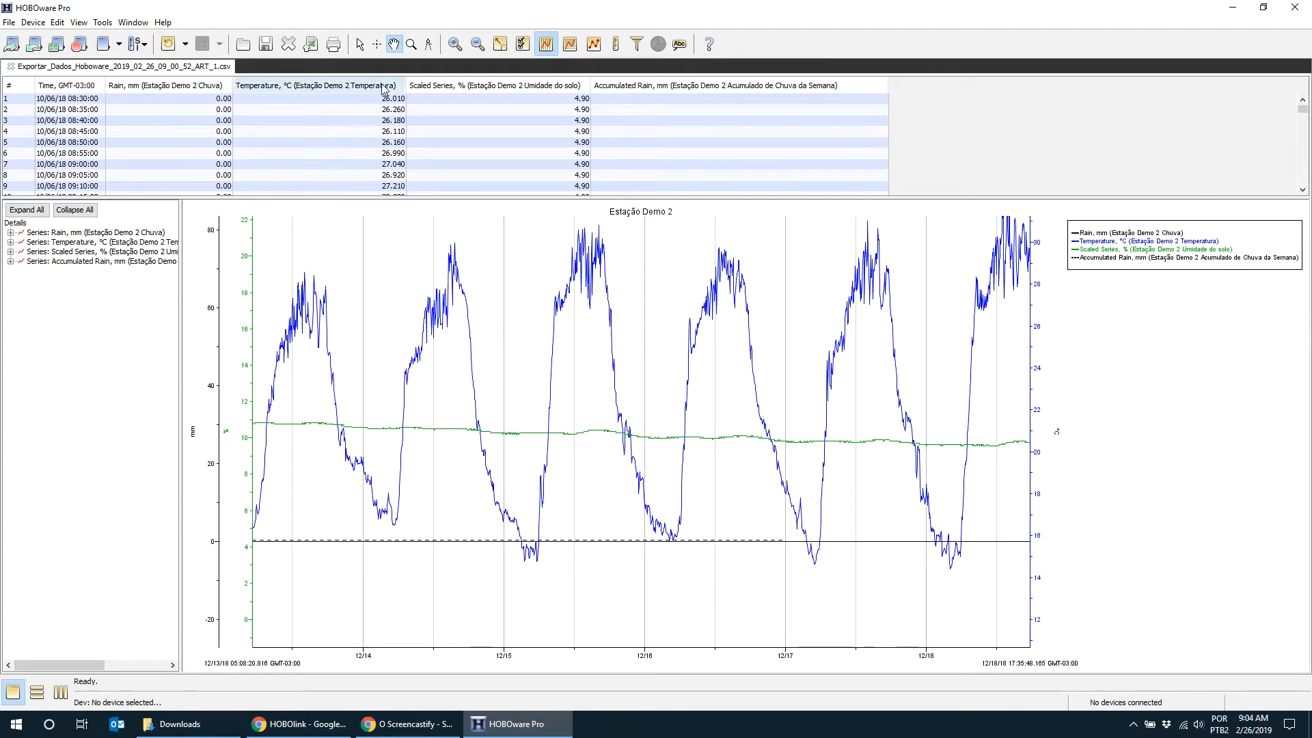
left_click(500, 44)
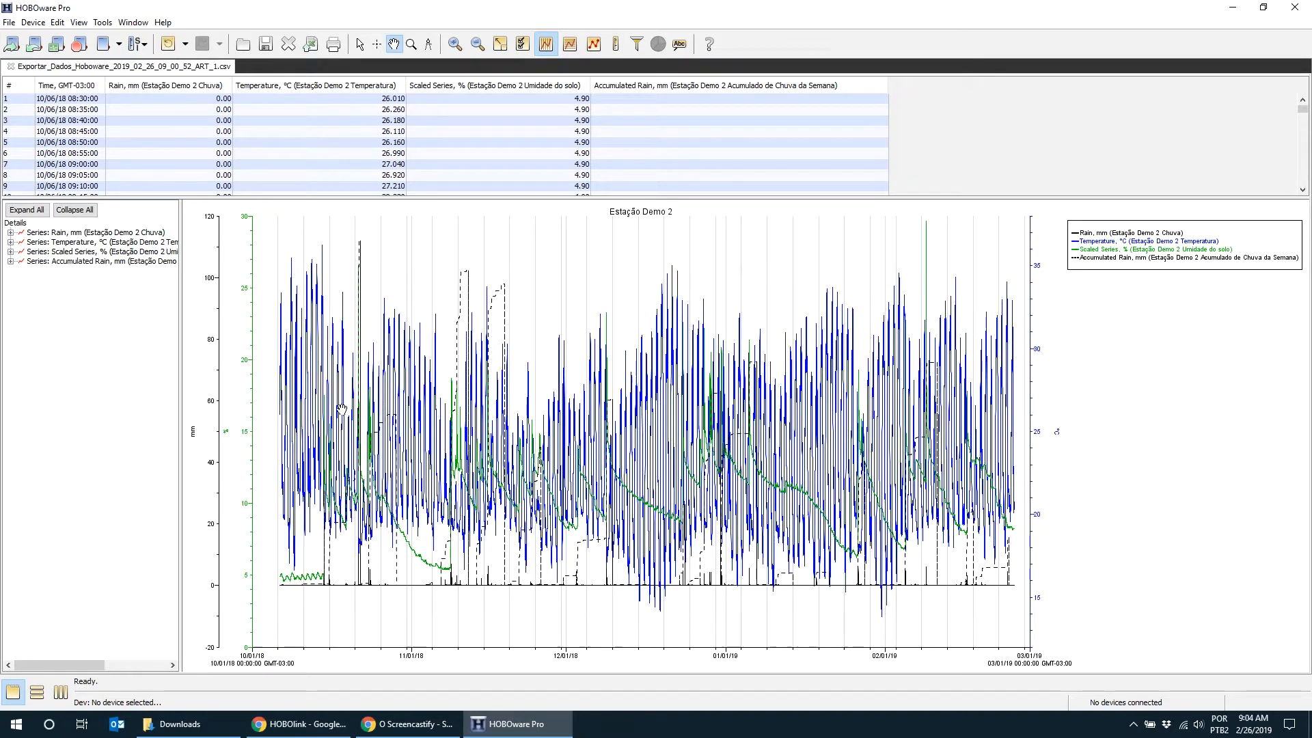
Remove the Temperature series from the plot and examine rain against soil moisture across the whole period.
left_click(80, 244)
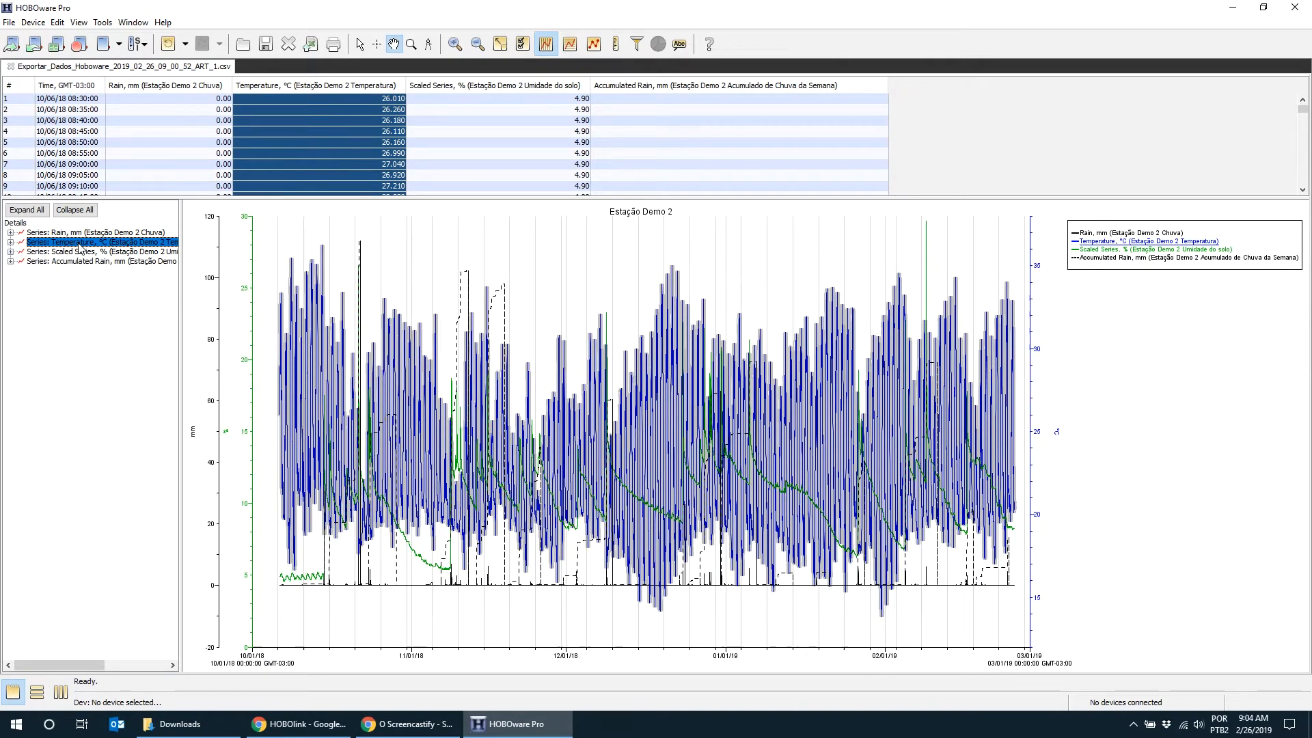
key("Delete")
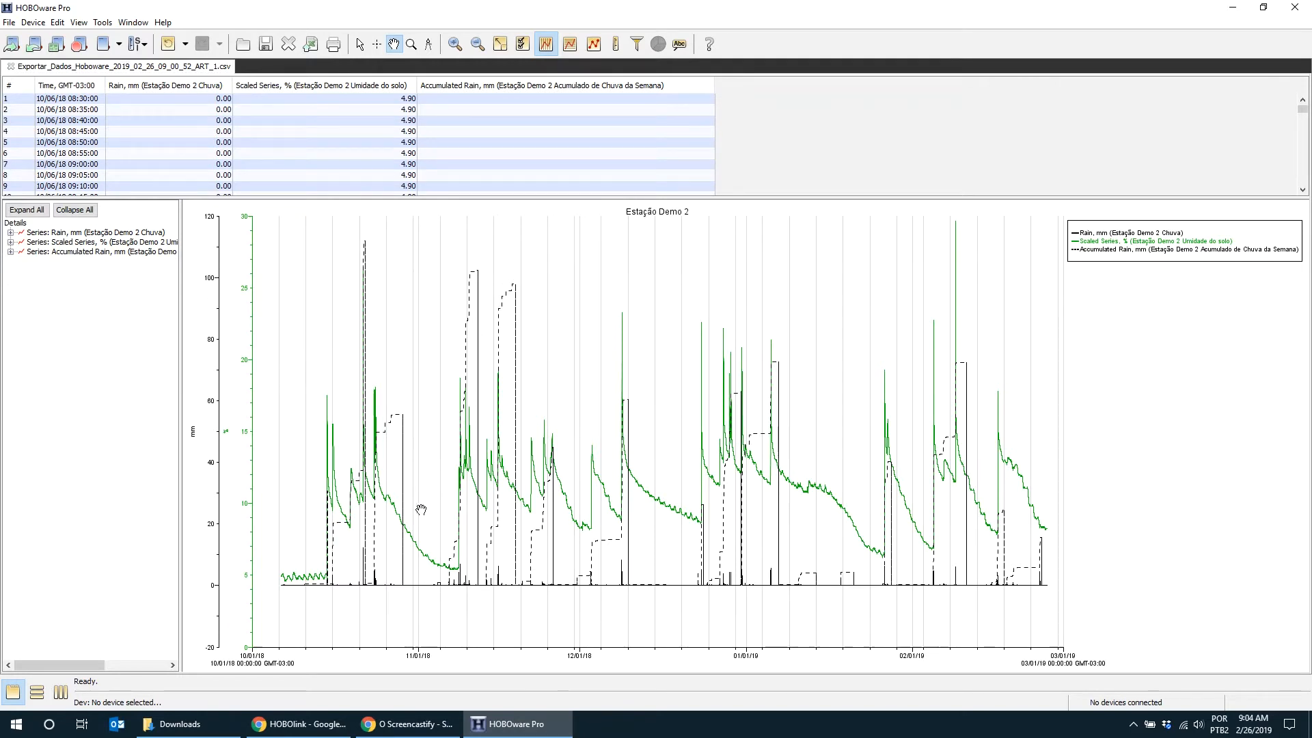
left_click_drag(732, 539, 633, 528)
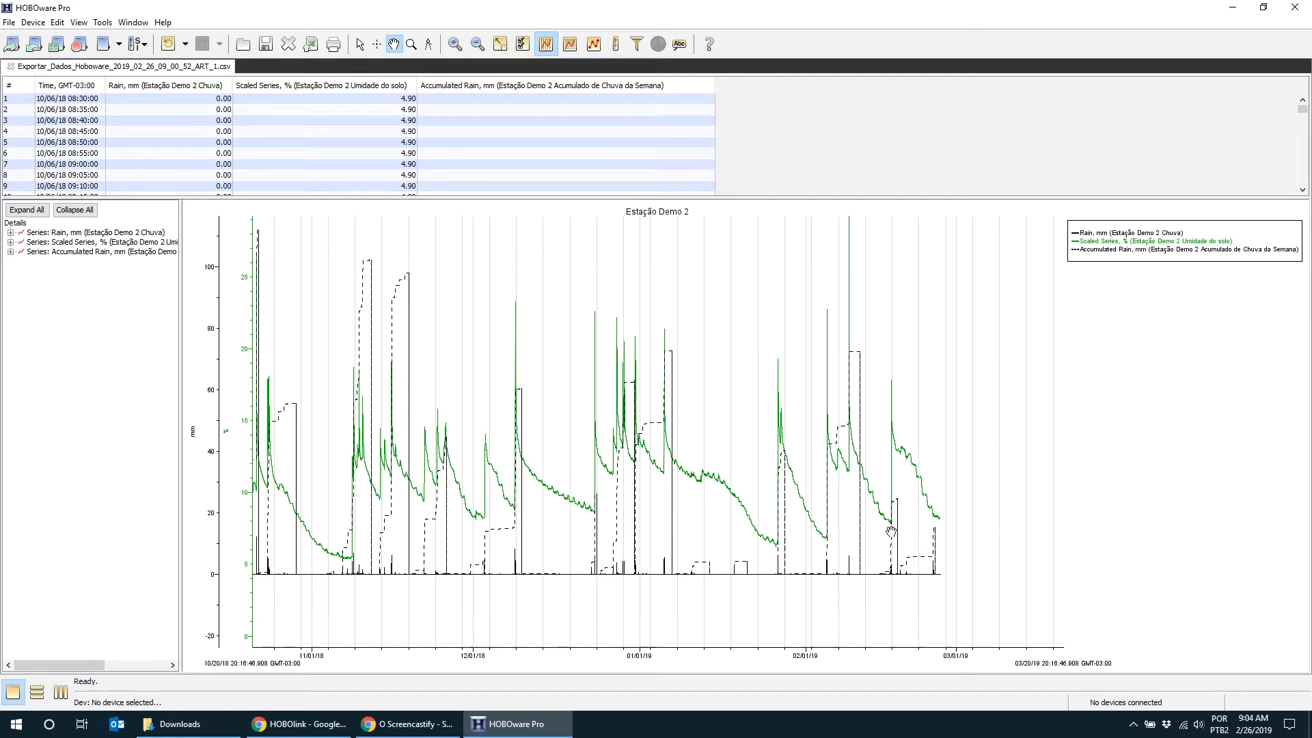
left_click_drag(373, 479, 519, 450)
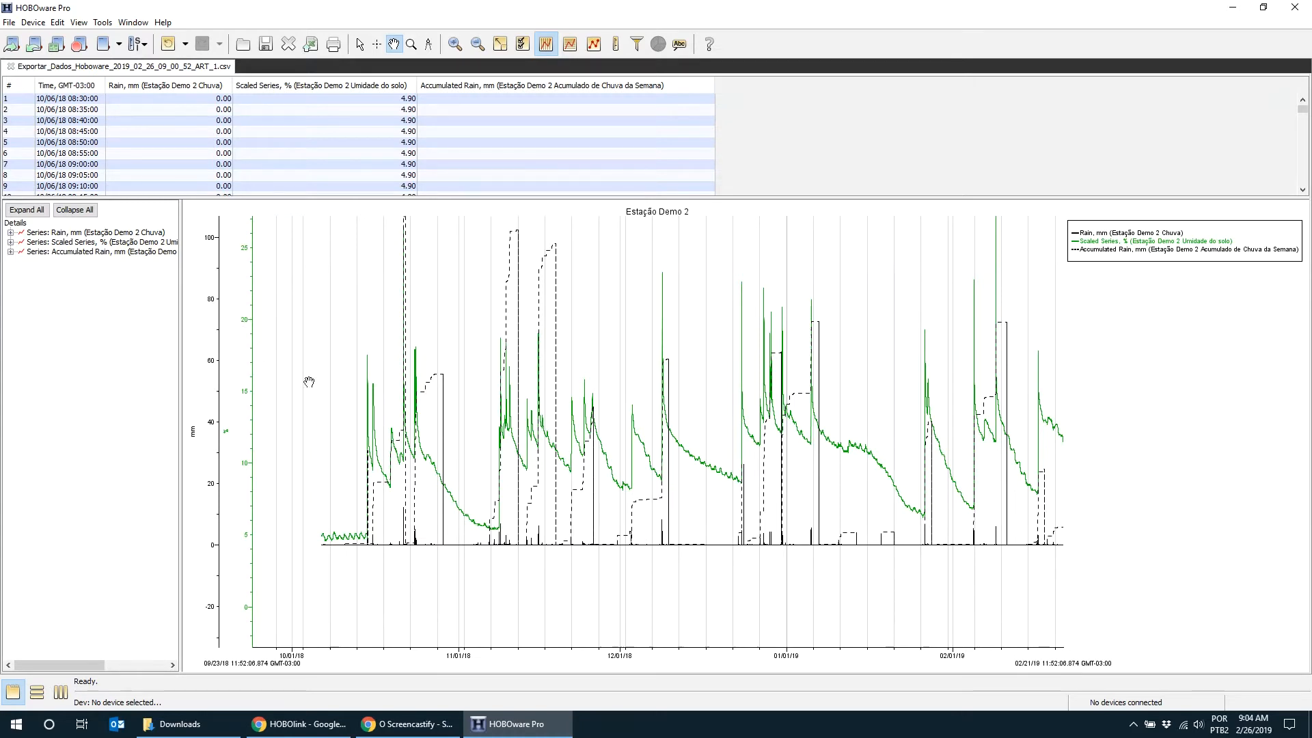
left_click_drag(712, 438, 610, 443)
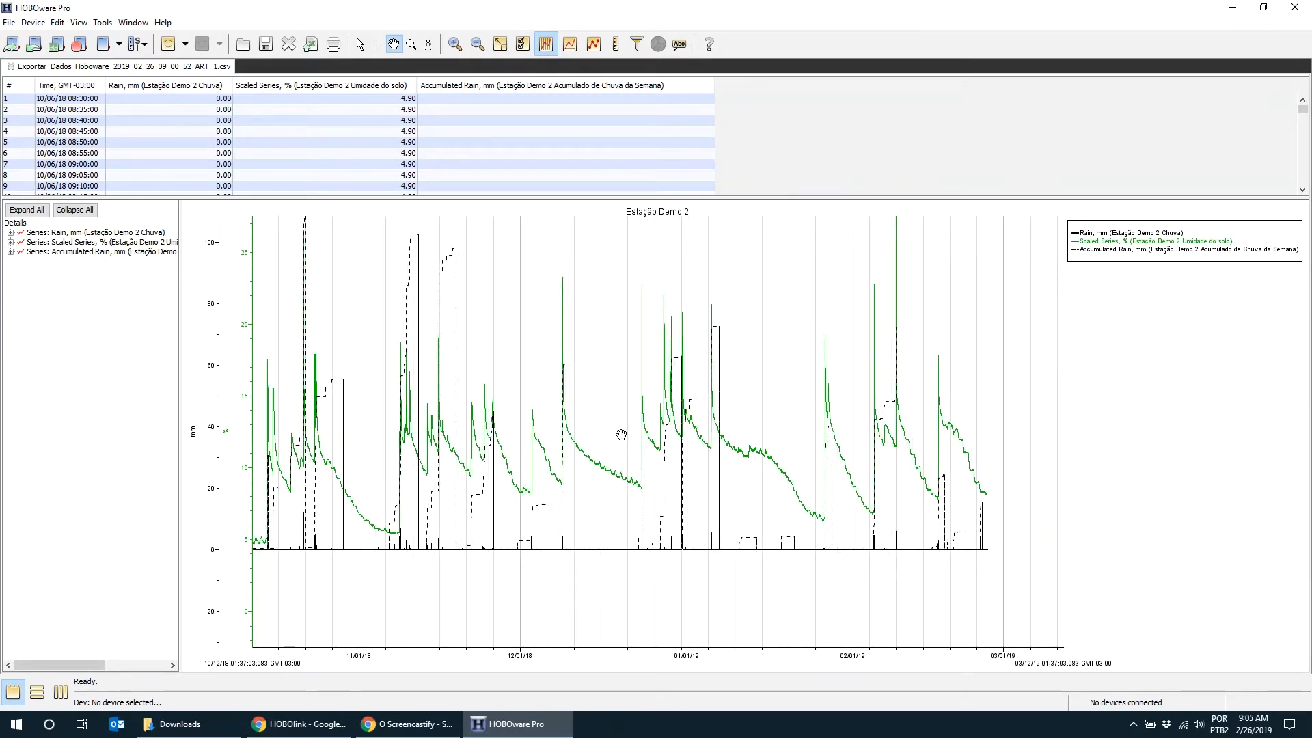
Undo the graph pans and the removal of the Temperature series.
key("ctrl+z")
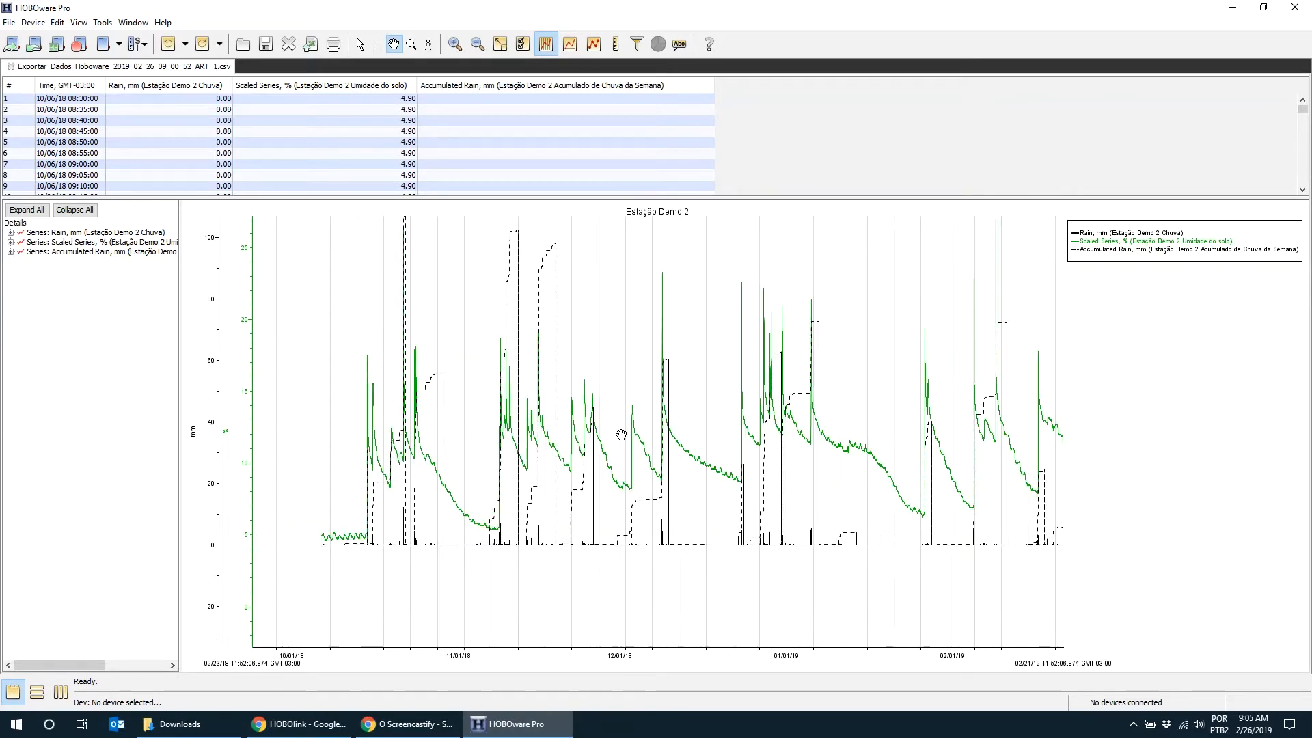
left_click_drag(768, 405, 621, 434)
key("ctrl+z")
key("ctrl+z")
key("ctrl+z")
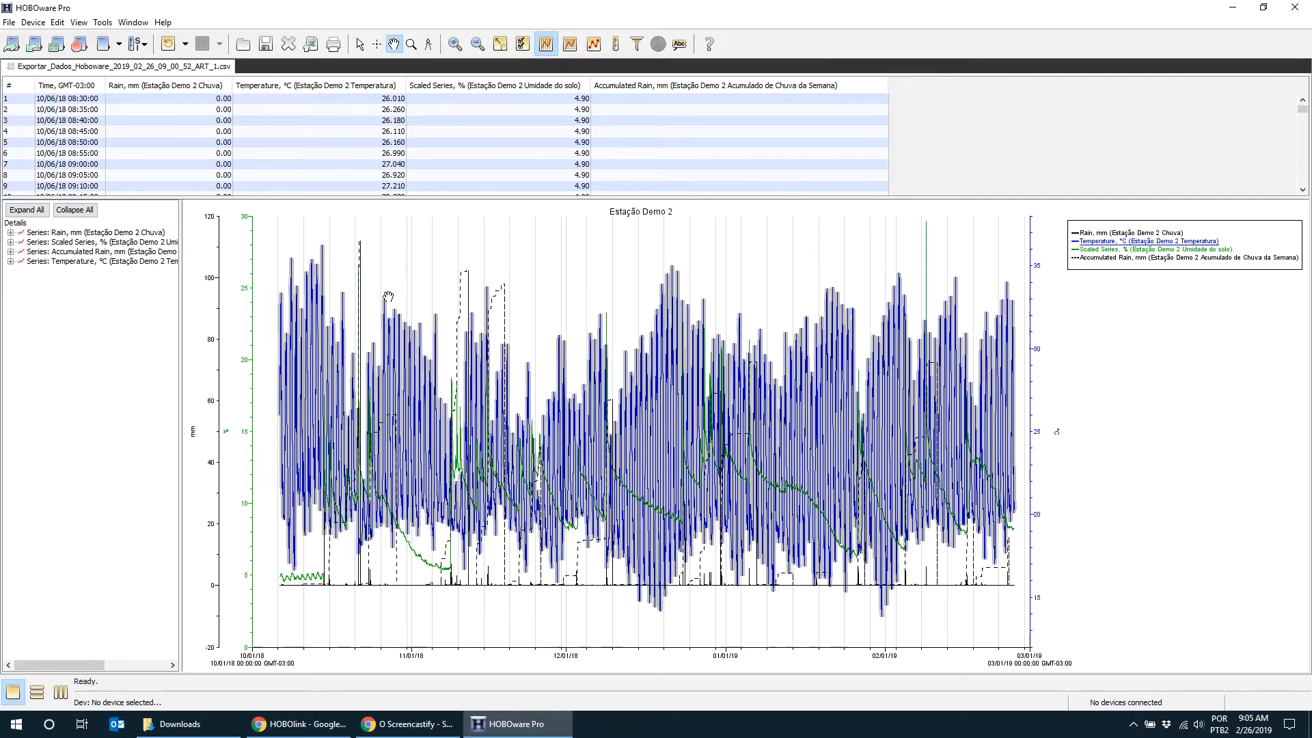
Remove the Accumulated Rain and Temperature series from the plot.
left_click(90, 262)
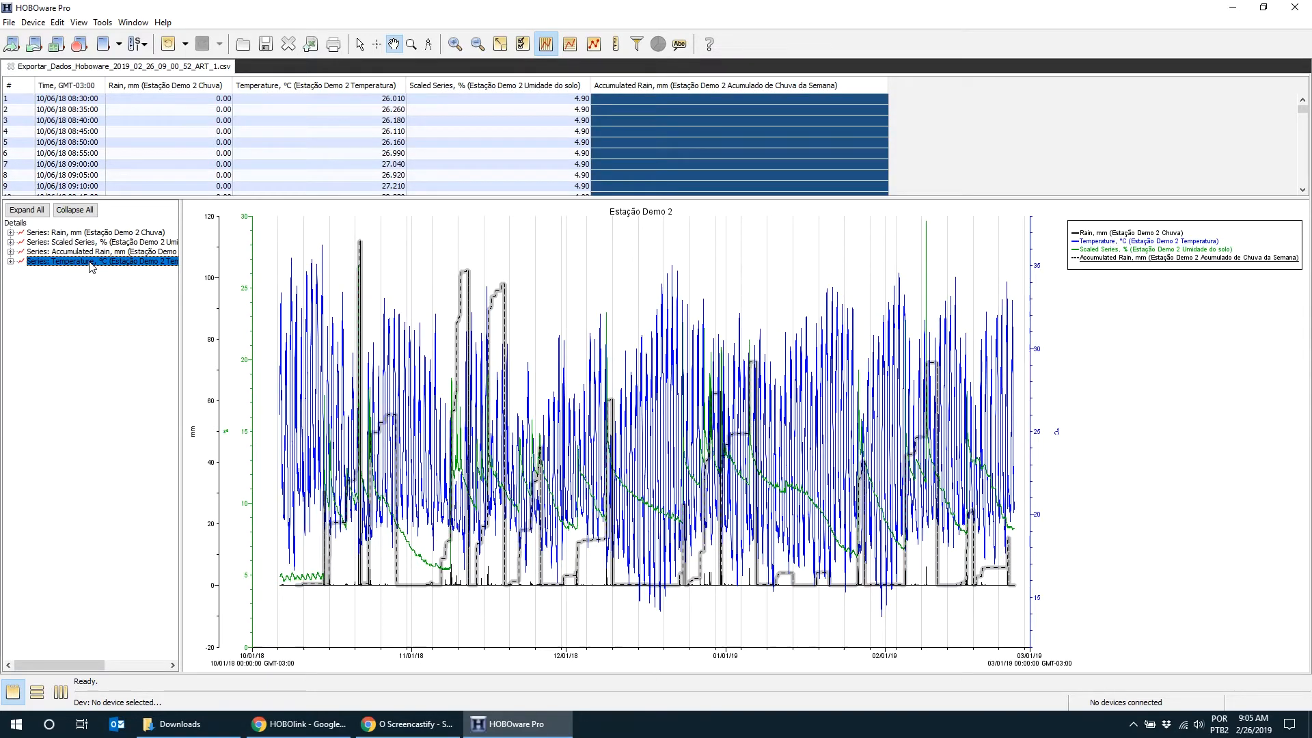
left_click(101, 252)
left_click(115, 261)
key("Delete")
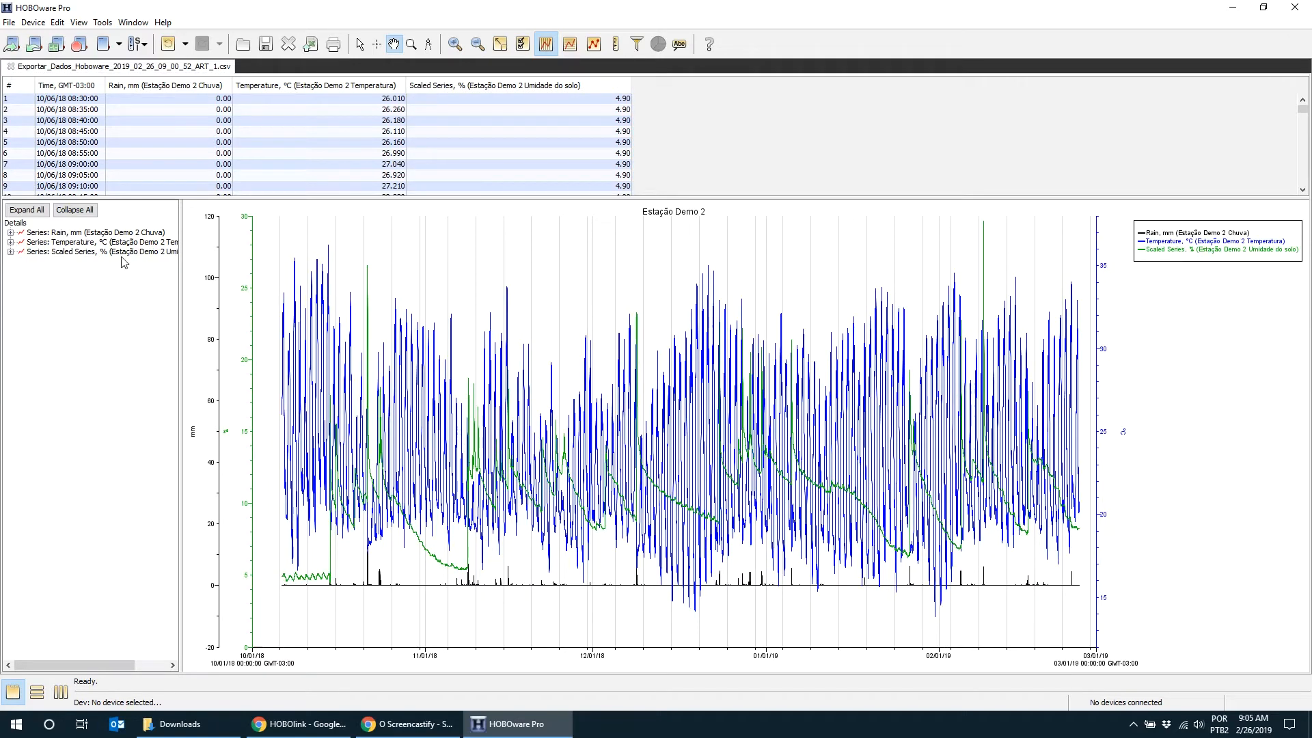
left_click(108, 243)
key("Delete")
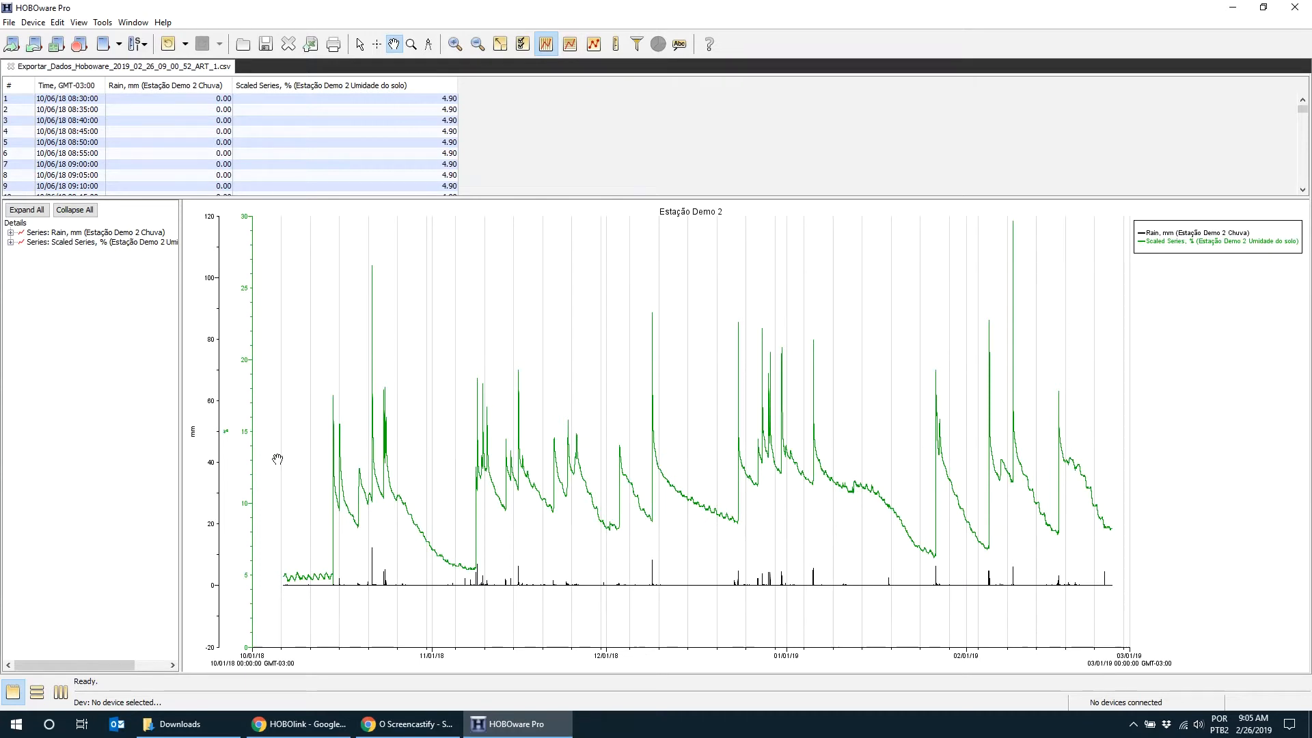
Widen the graph area and remove the Scaled Series for Umidade do solo, keeping only the Rain series.
left_click_drag(182, 481, 150, 471)
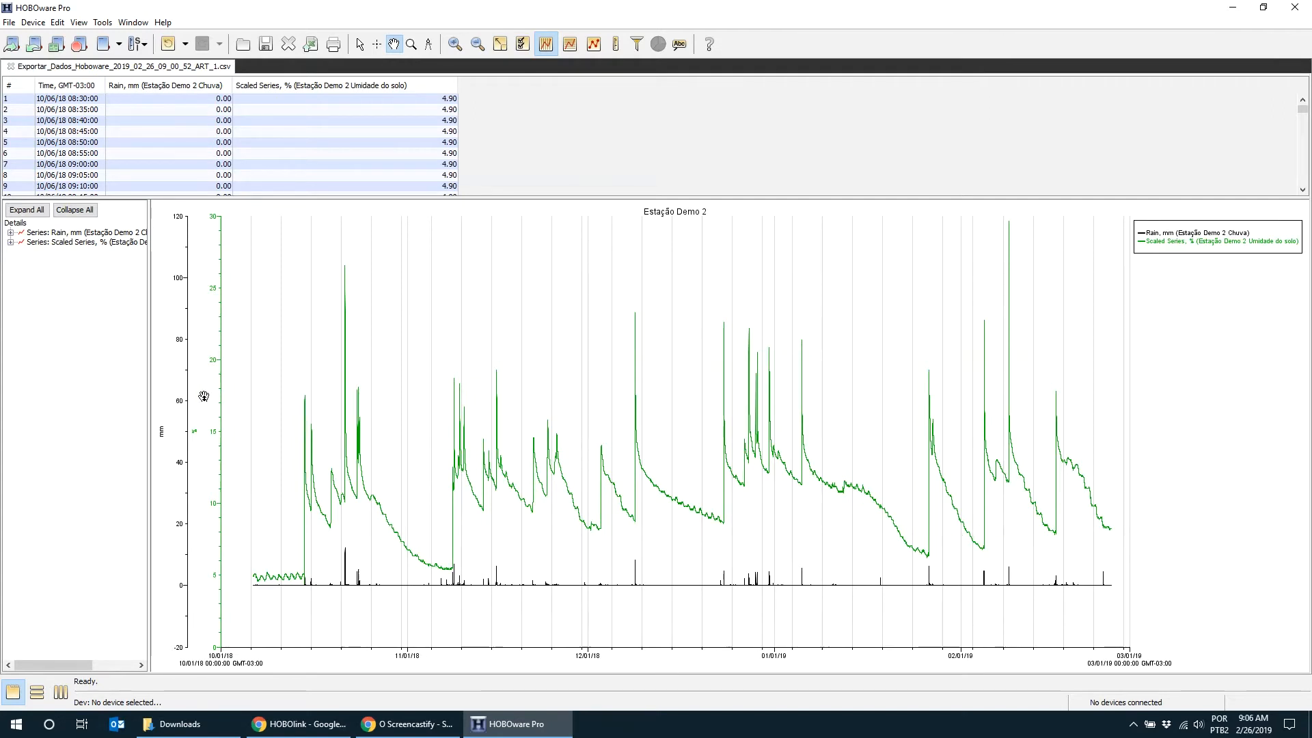
left_click(79, 243)
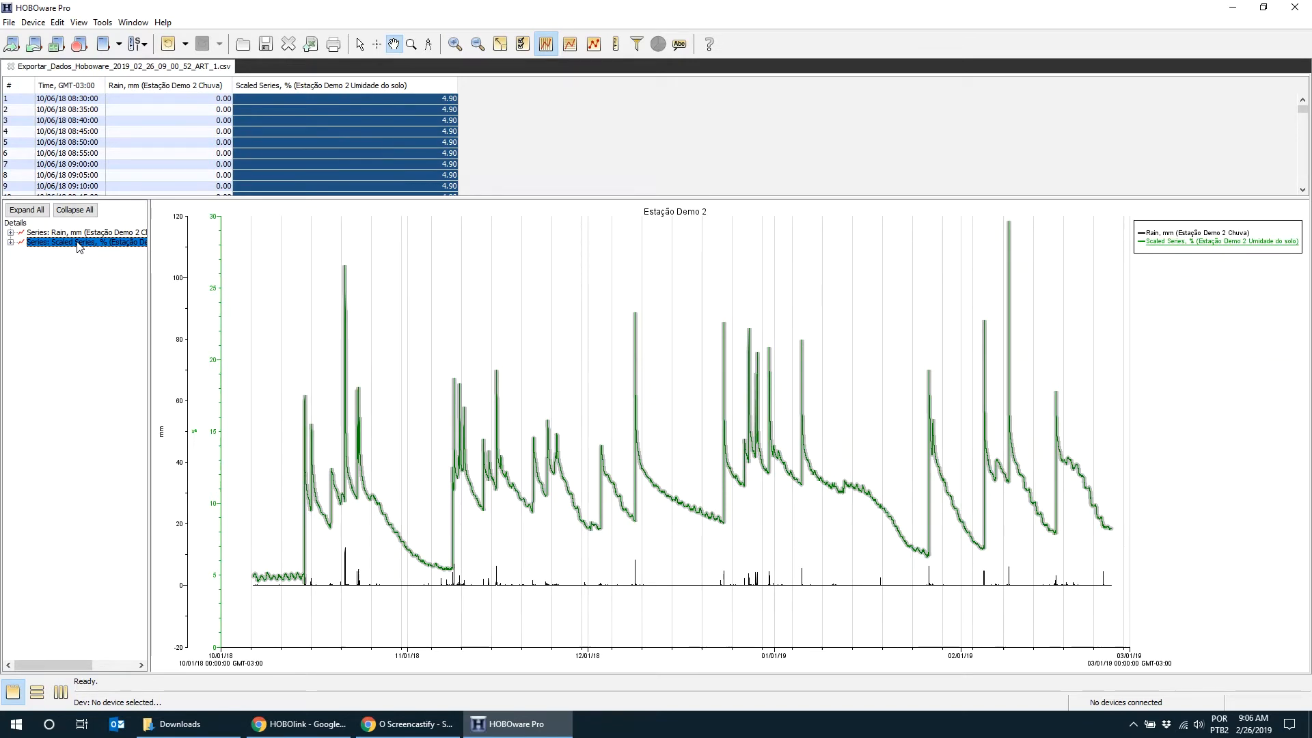
key("Delete")
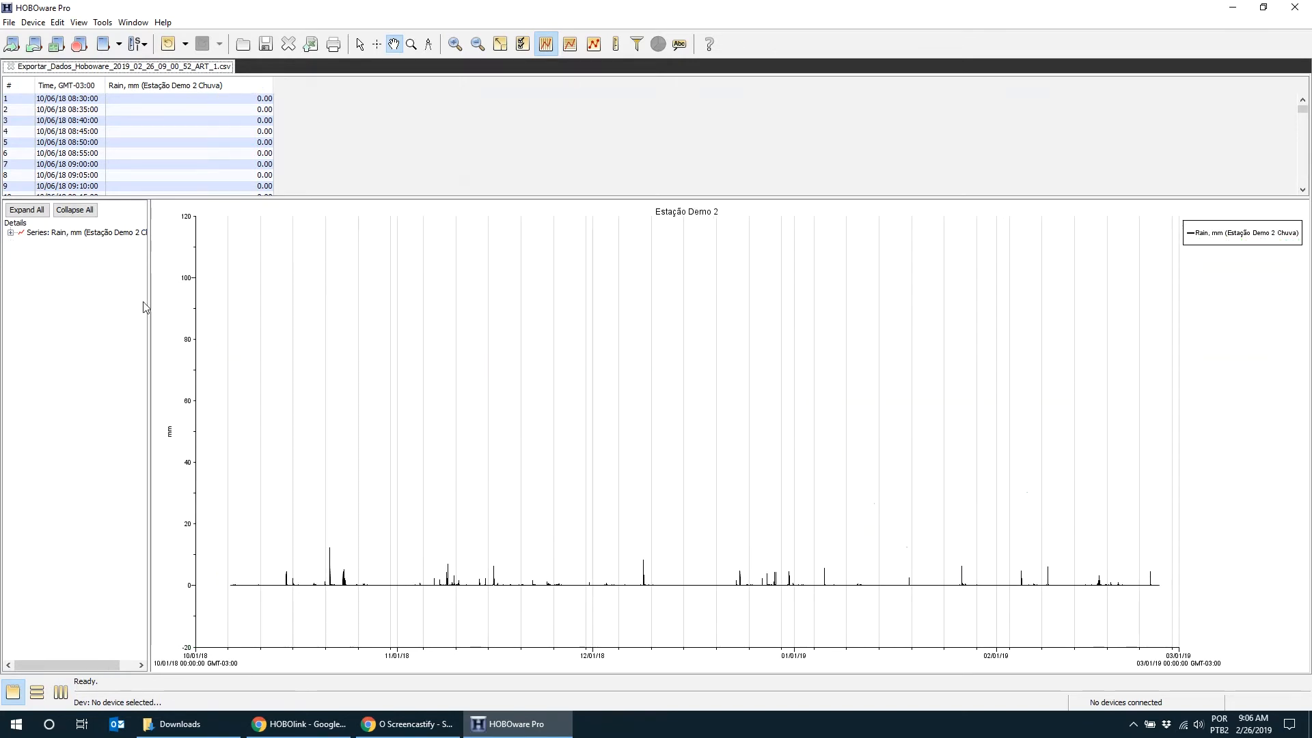
Filter the Rain series to show the Total Rain in each 1 Day interval, with the resultant series named Total: Rain.
left_click(86, 233)
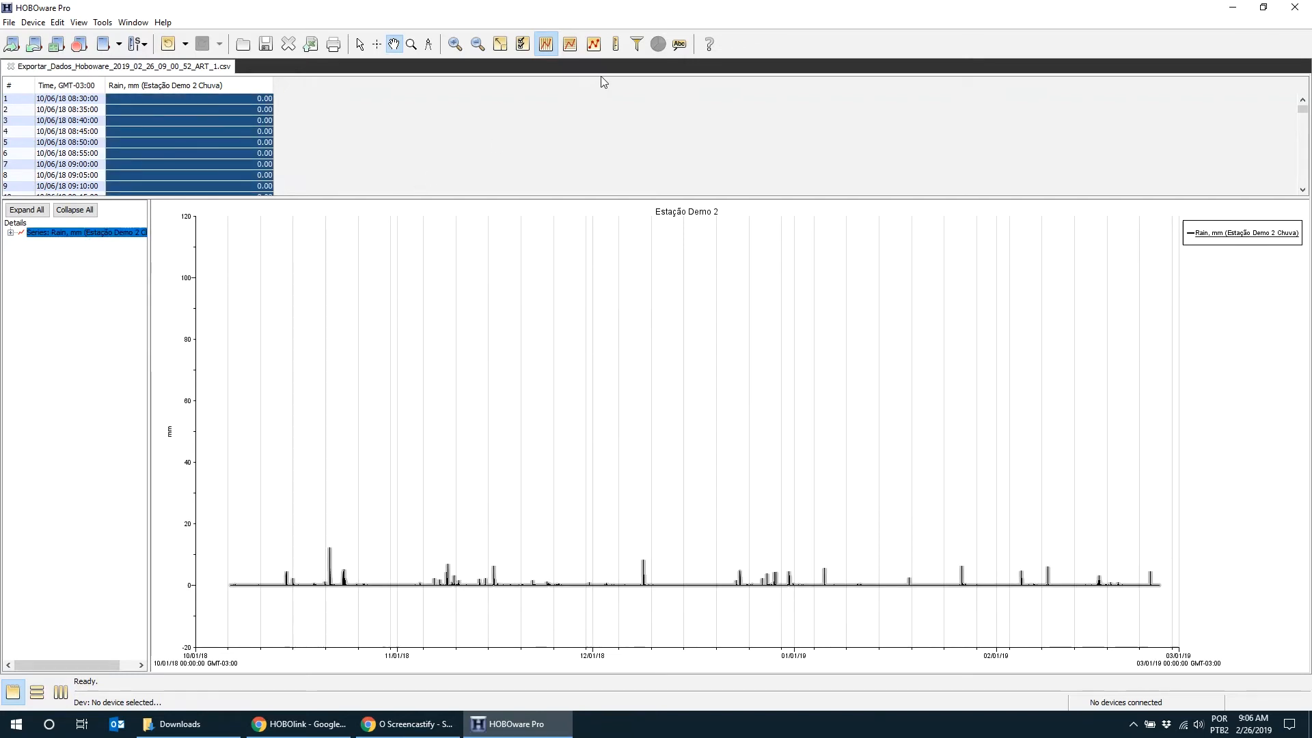
left_click(637, 45)
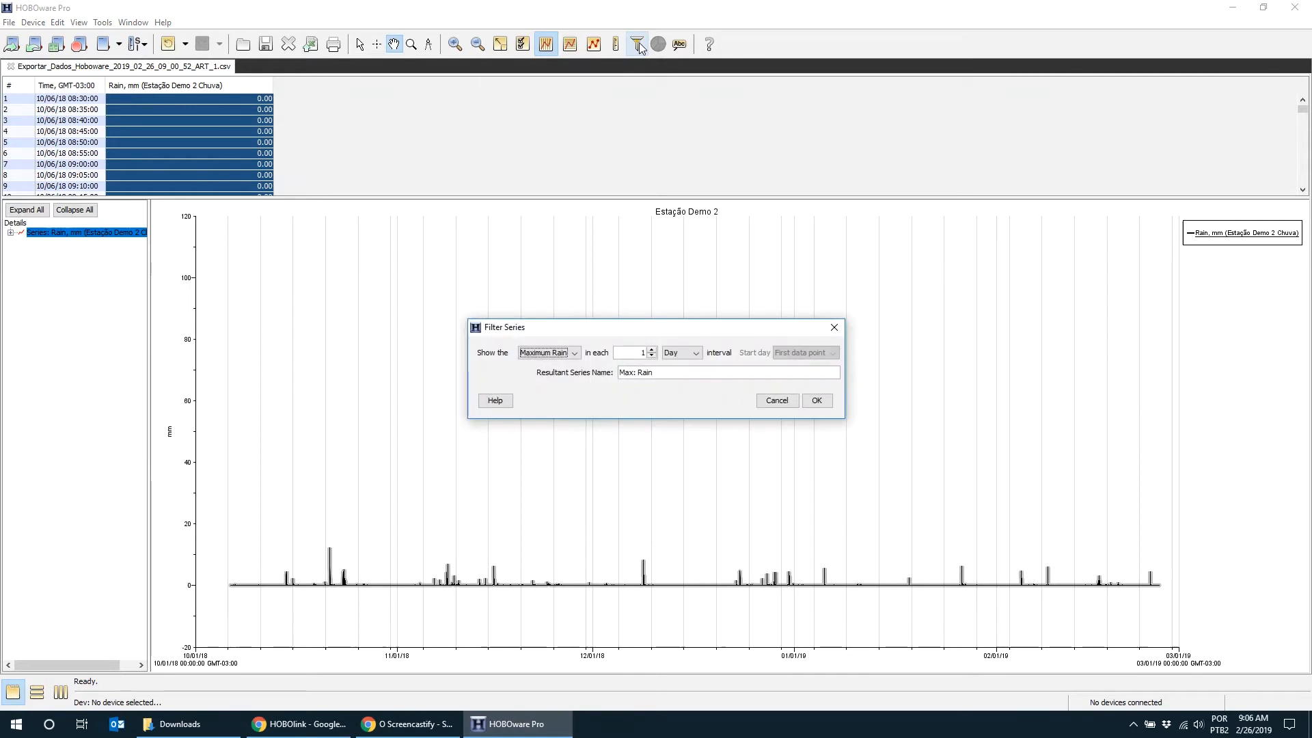
left_click(572, 354)
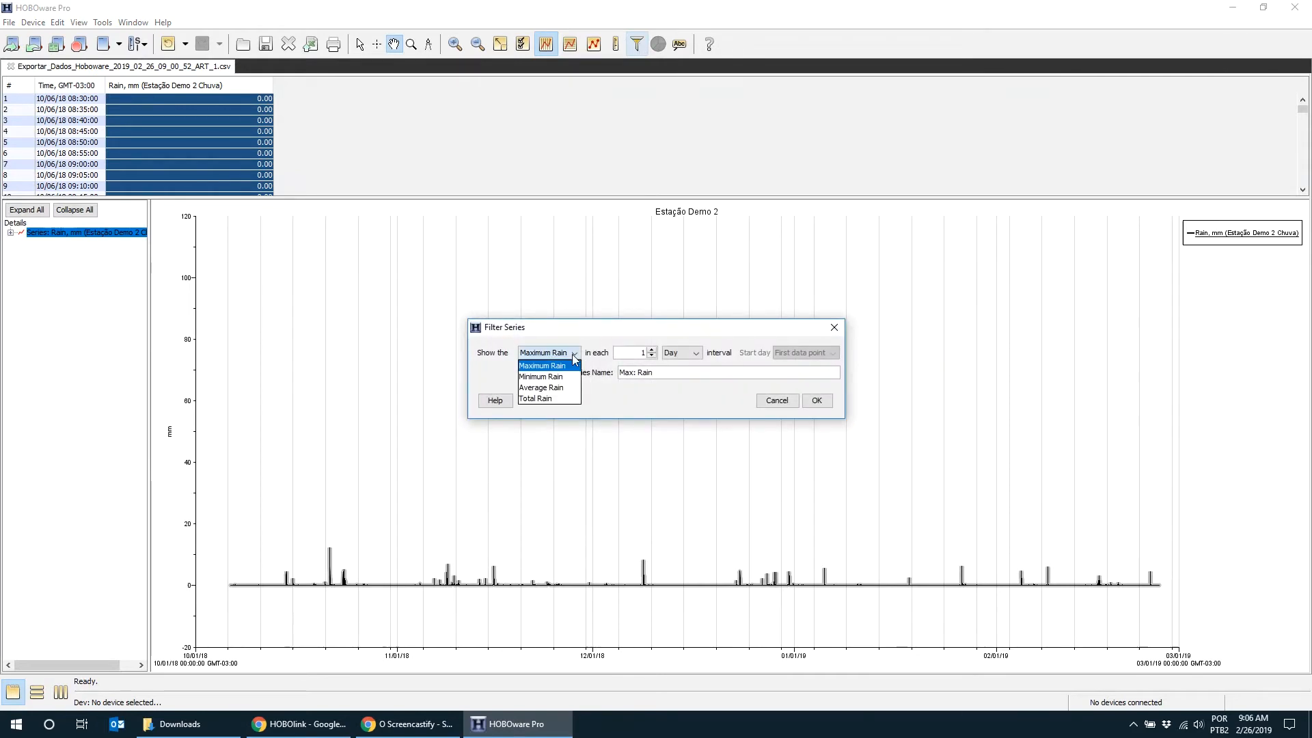
left_click(554, 402)
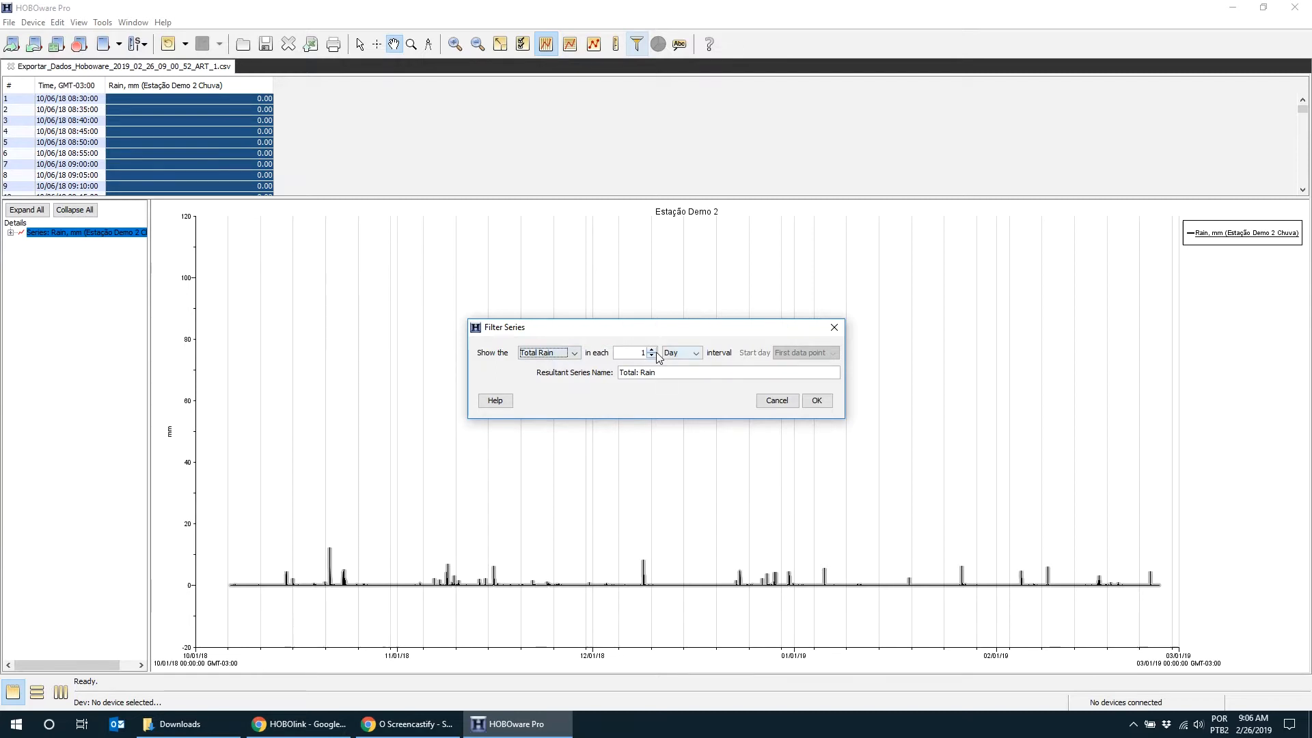
left_click(823, 404)
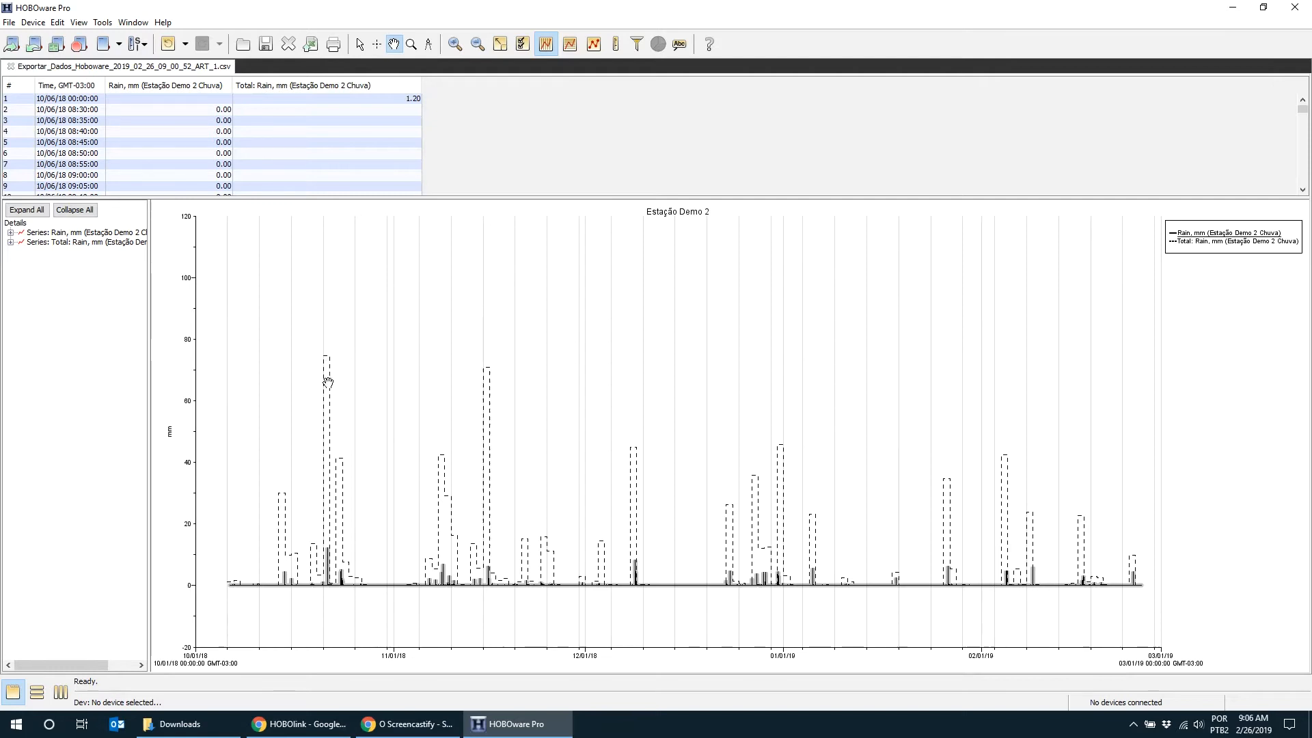
Magnify the graph around the tallest daily rain total, about 18 to 24 October 2018, and return to the arrow pointer.
left_click(411, 44)
left_click_drag(302, 333, 346, 599)
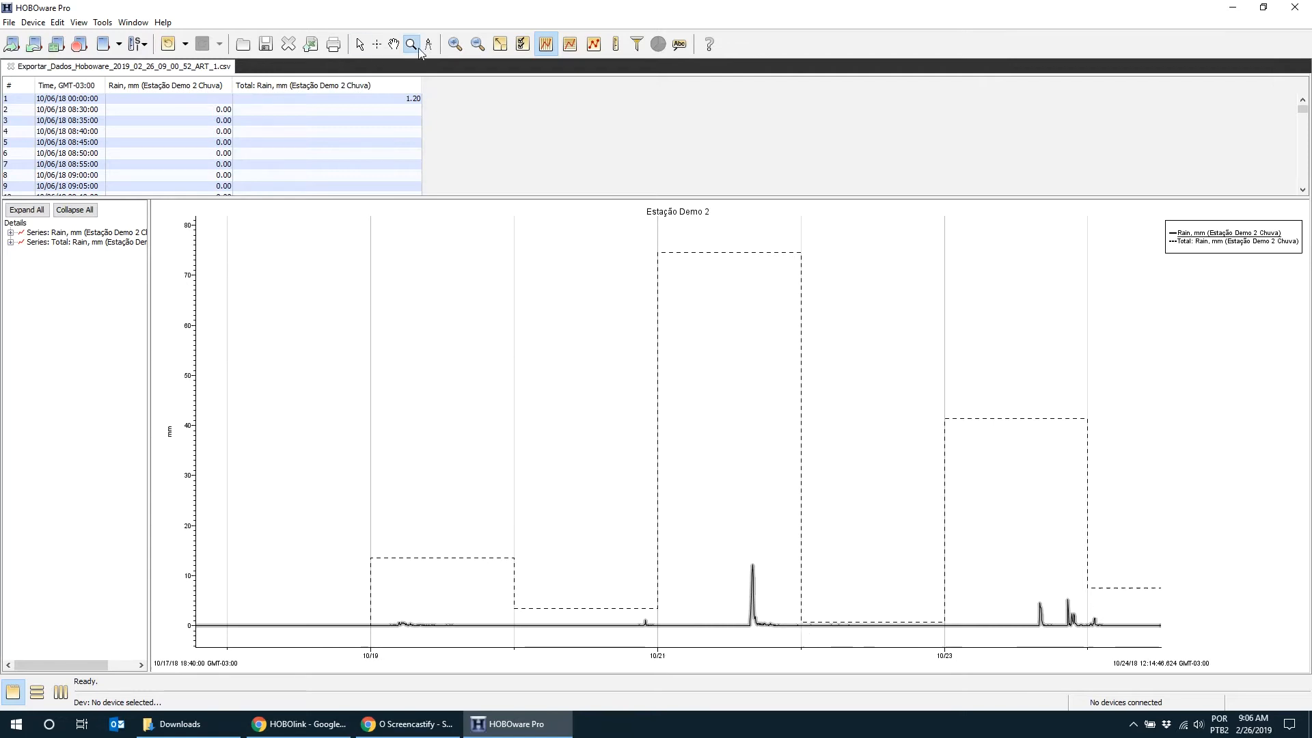
left_click(365, 46)
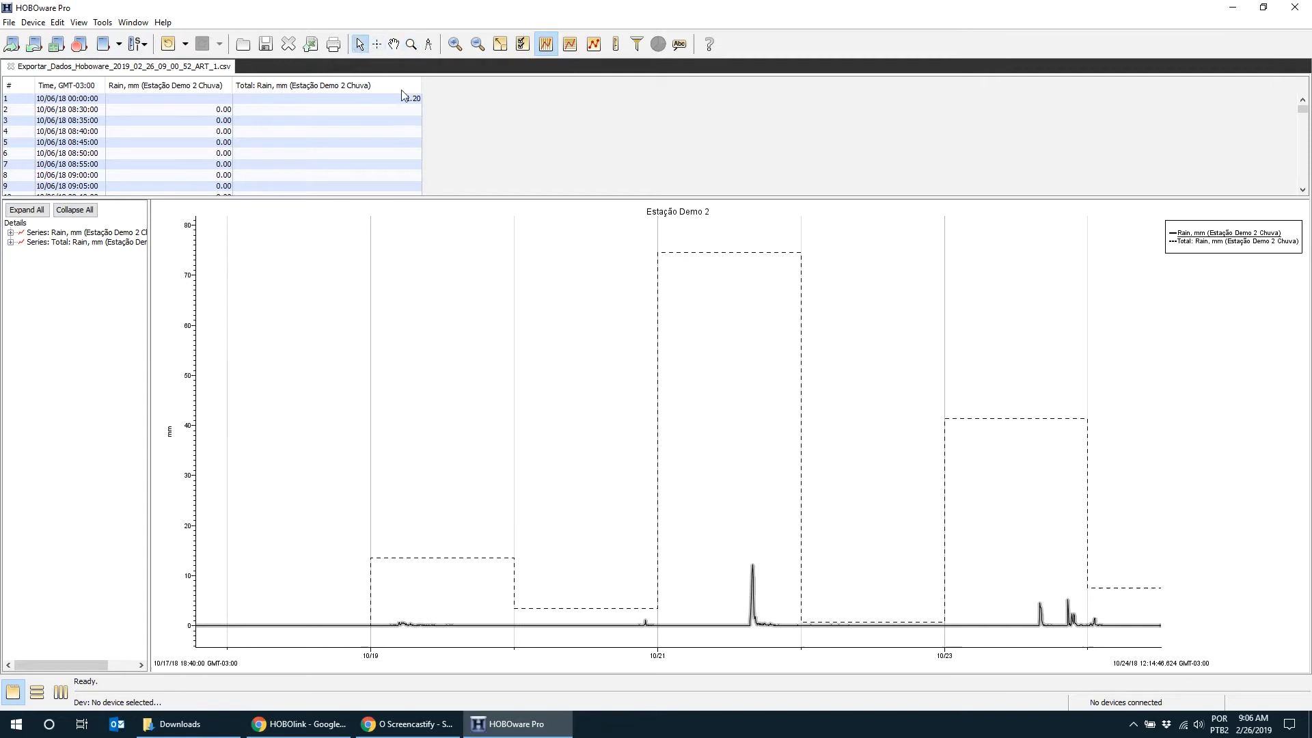
Examine the Rain series' subset statistics for about 14:22 to 22:32 on 21 October 2018, and clear the selection.
left_click(394, 44)
left_click_drag(646, 345, 428, 330)
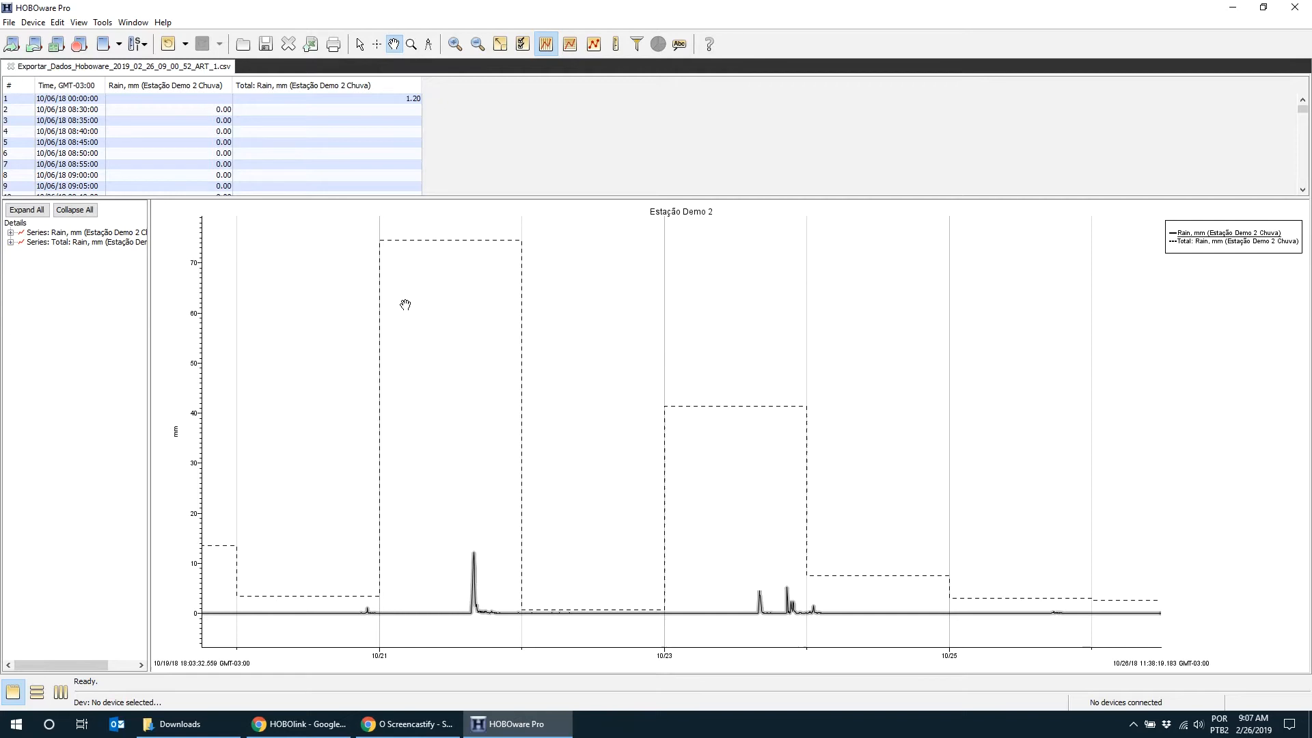
left_click(430, 45)
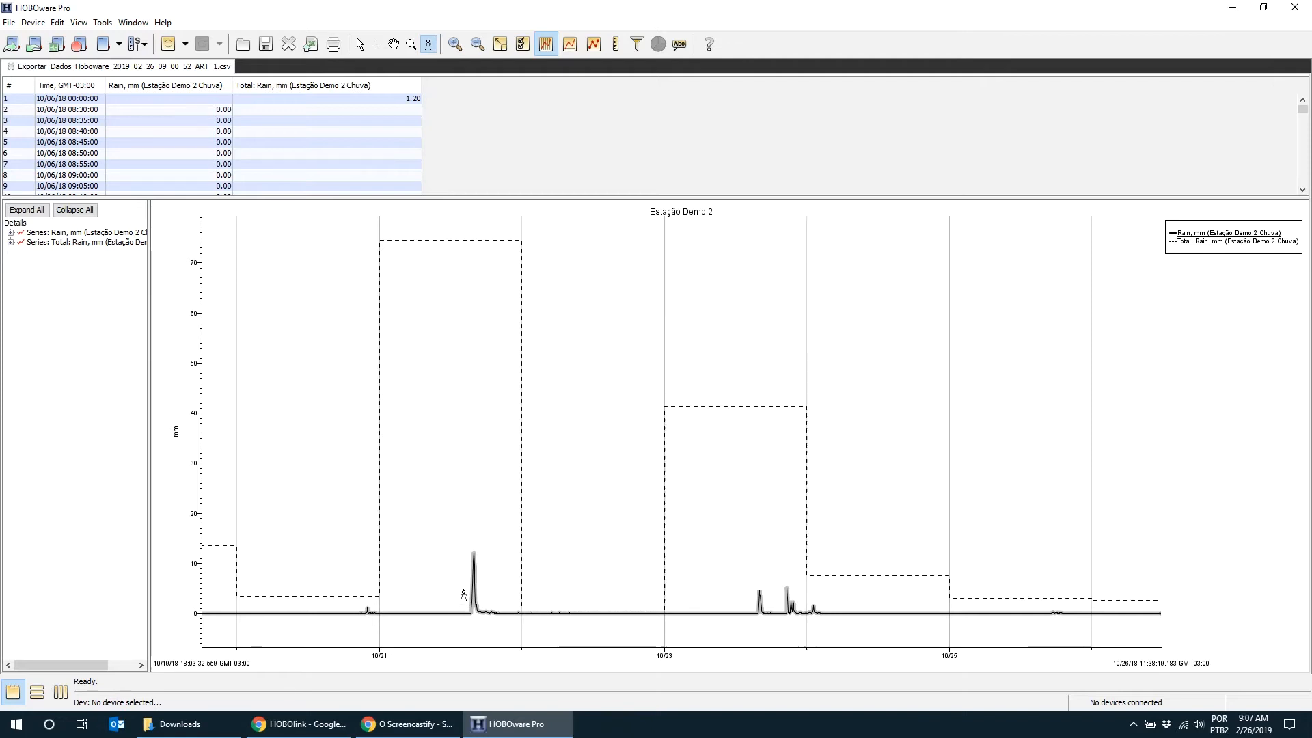
left_click_drag(464, 596, 510, 594)
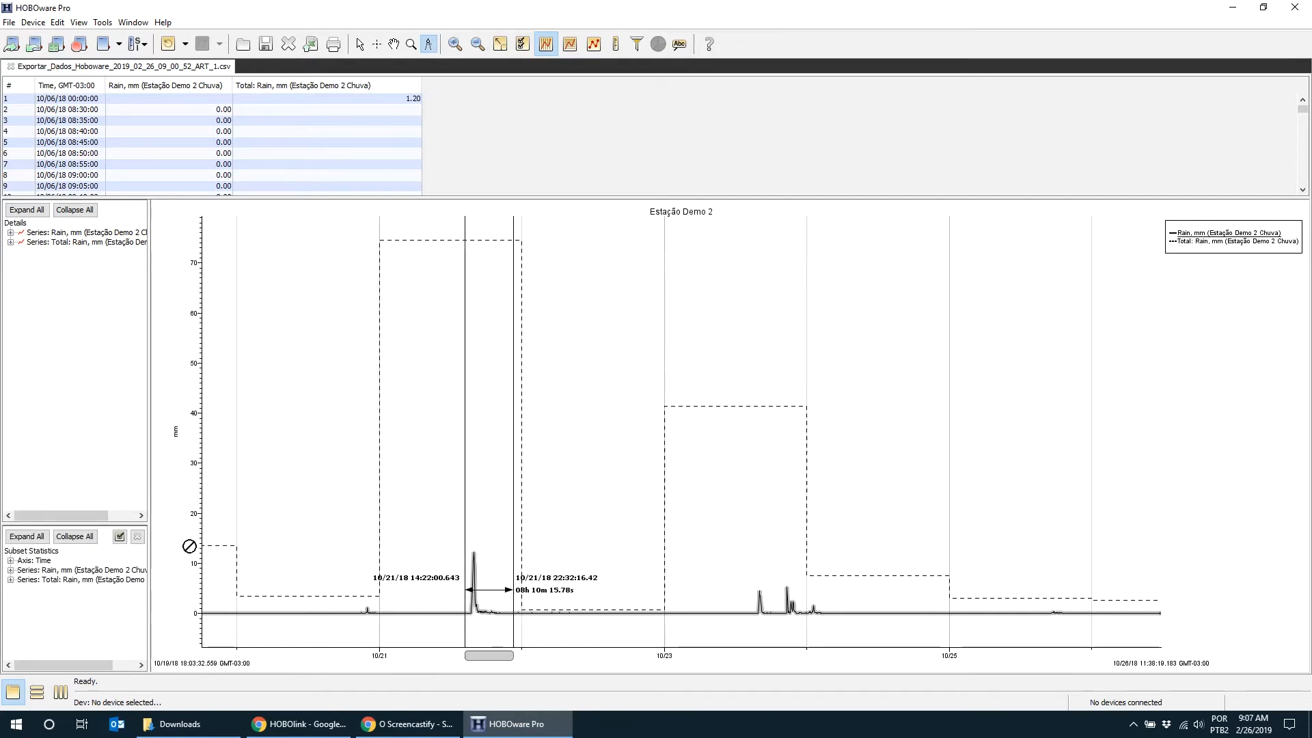
left_click_drag(134, 524, 289, 369)
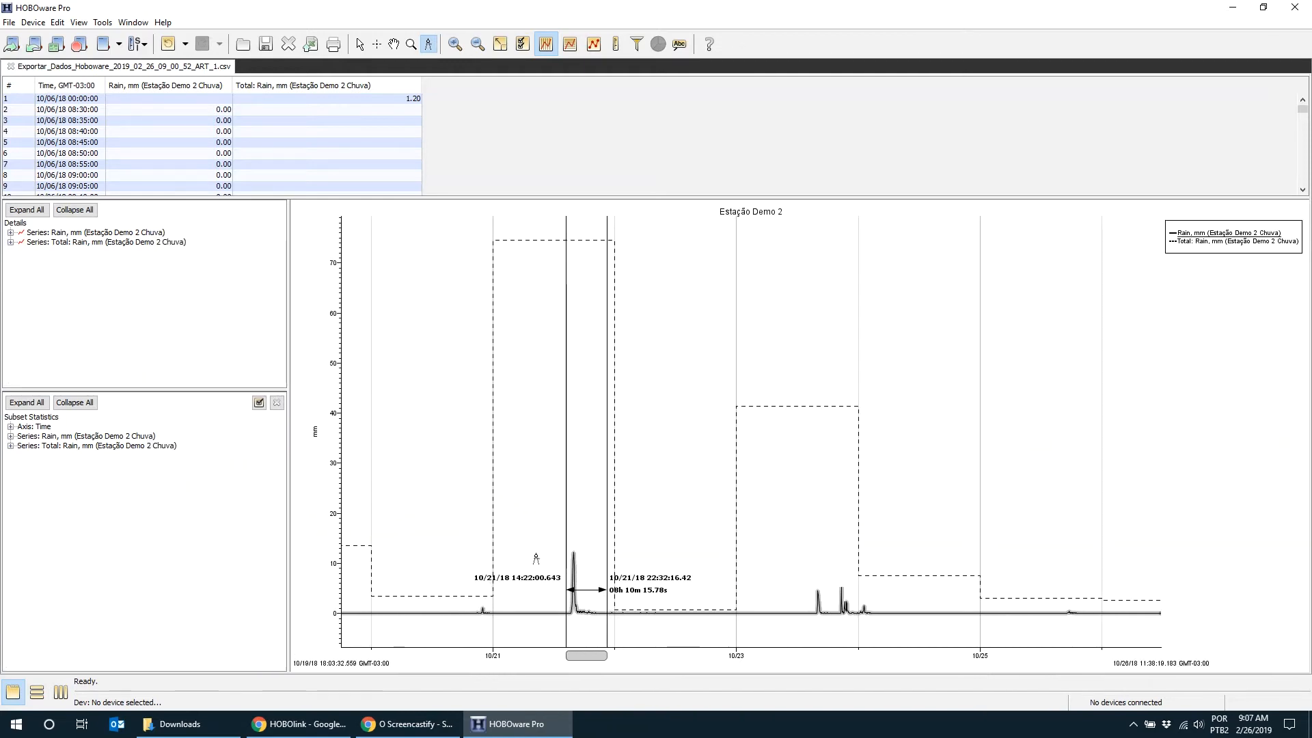
left_click(10, 427)
left_click(10, 466)
left_click(11, 497)
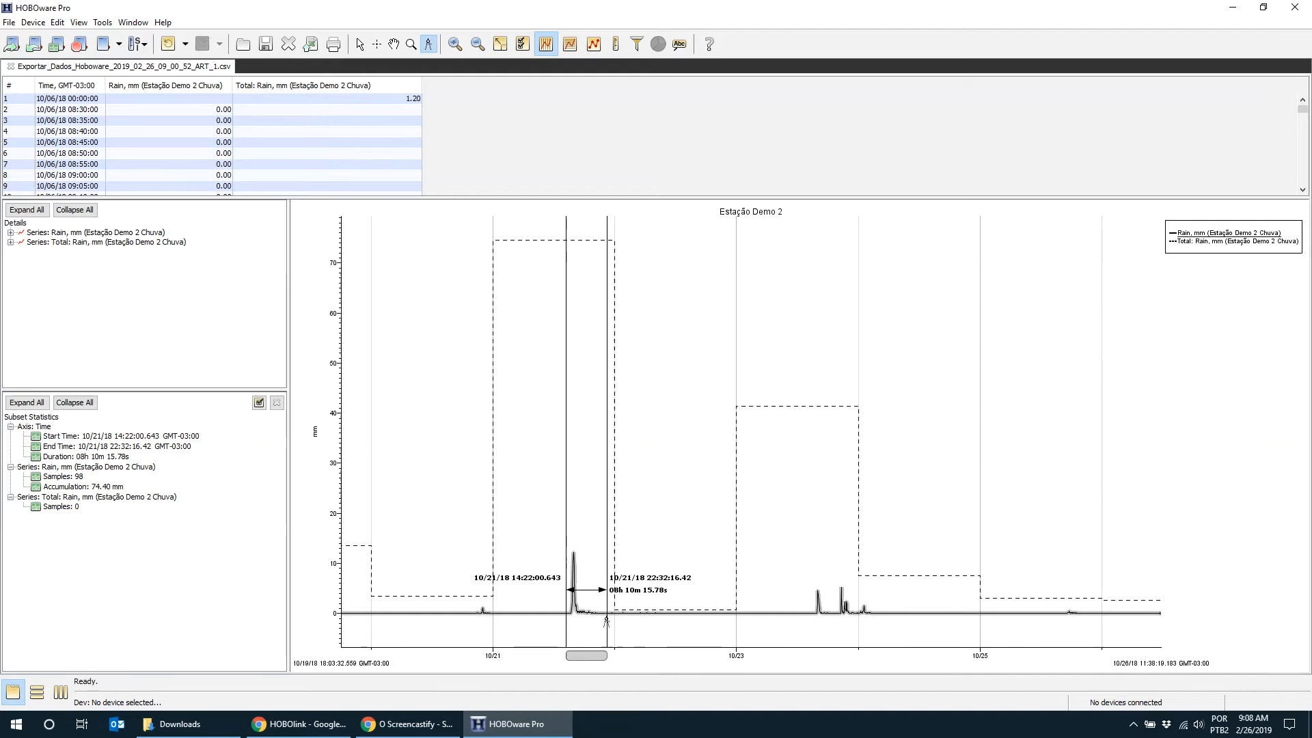
left_click(276, 402)
Examine the subset statistics over the 21 October rain peak from about 15:07 to 16:52, and clear the selection.
left_click(410, 44)
left_click_drag(525, 507, 619, 625)
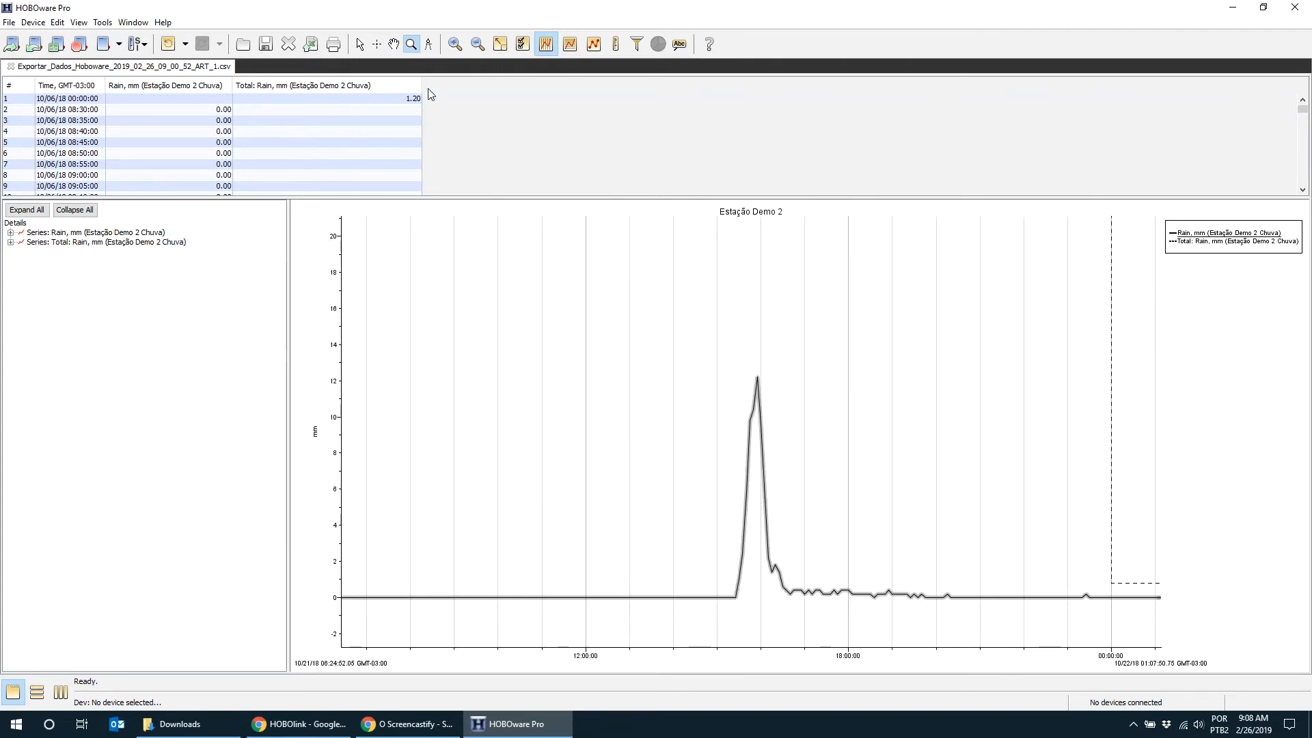
left_click(428, 44)
left_click_drag(721, 574, 797, 573)
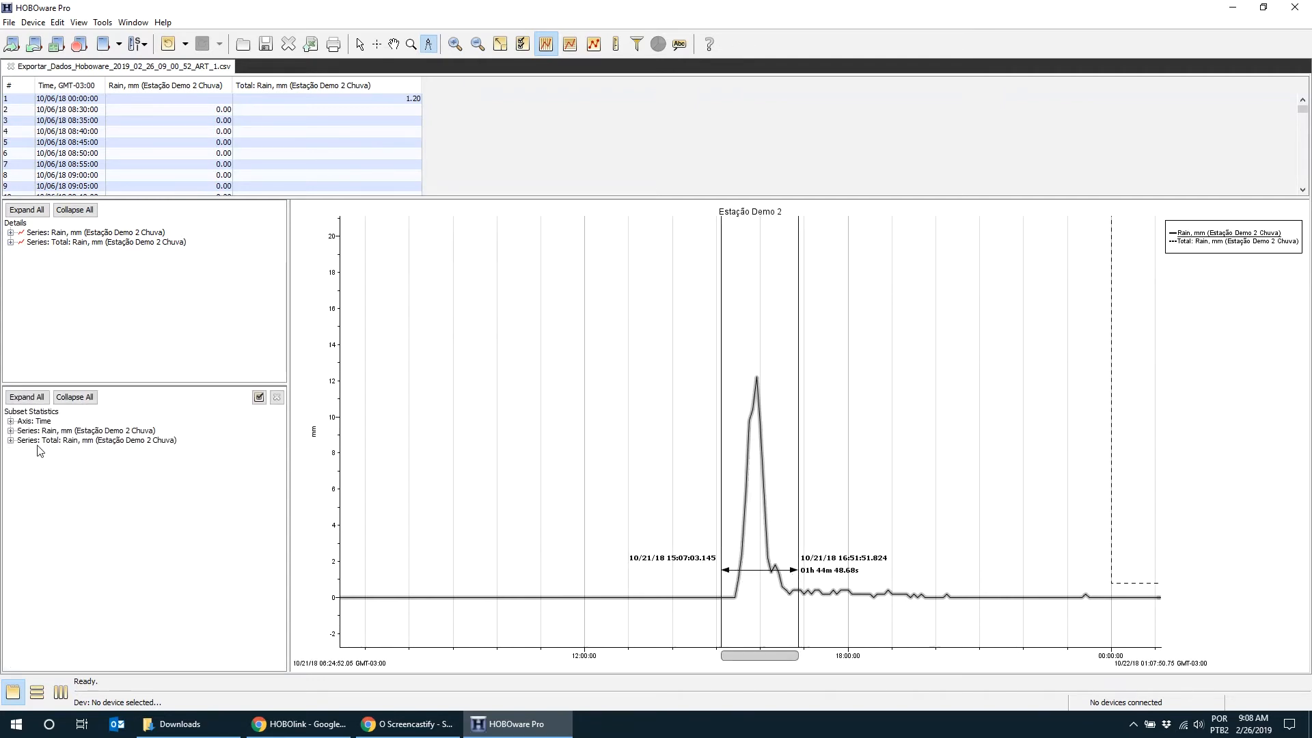
left_click(10, 421)
left_click(11, 461)
left_click(10, 491)
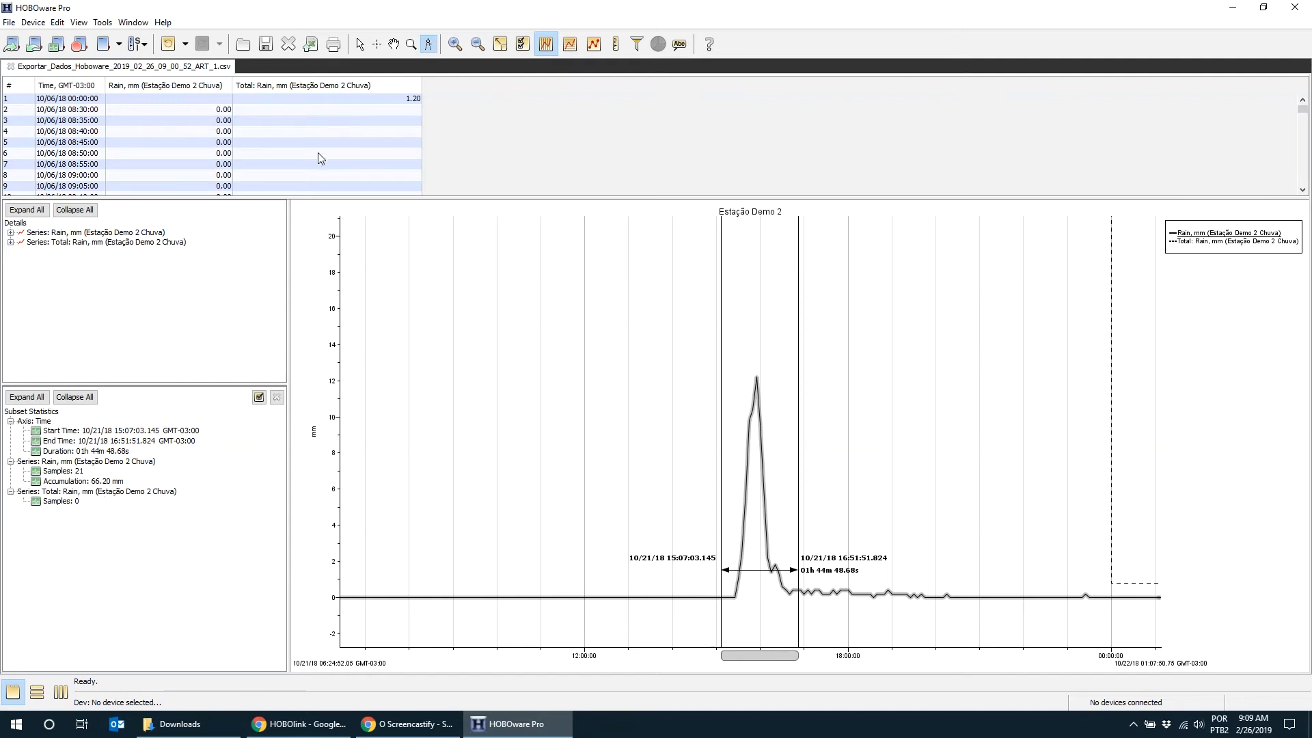
left_click(277, 399)
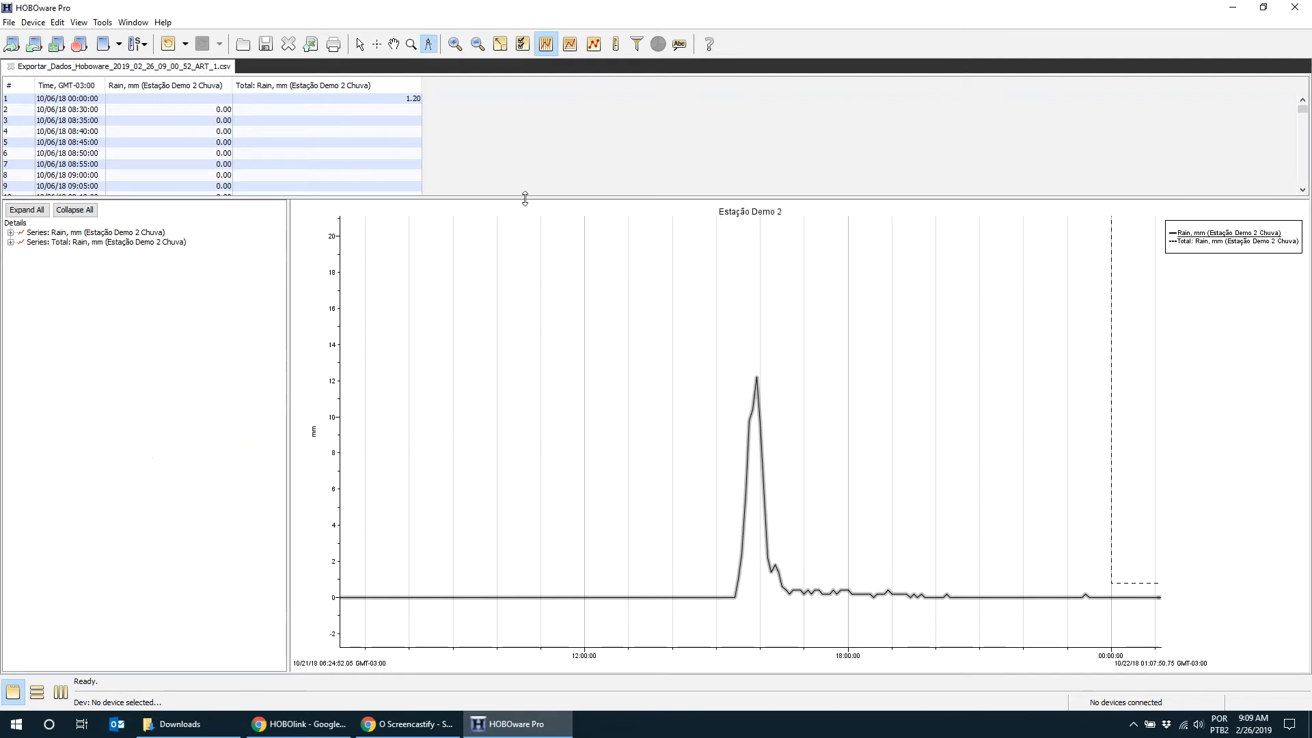
Examine the Rain accumulation from about 15:25 to 16:30 on 21 October, and clear the subset selection with the full time range shown.
left_click(411, 44)
left_click_drag(683, 328, 825, 608)
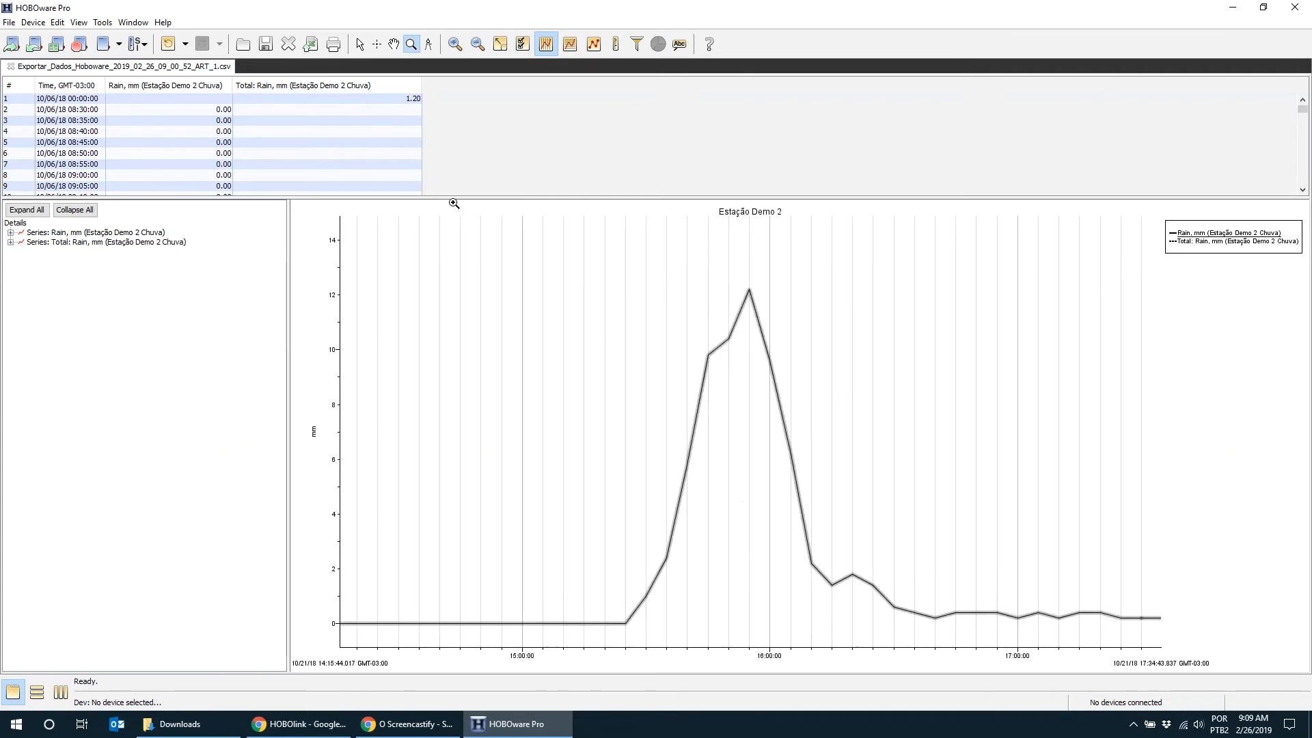
left_click(429, 45)
left_click_drag(623, 586, 894, 563)
left_click(10, 421)
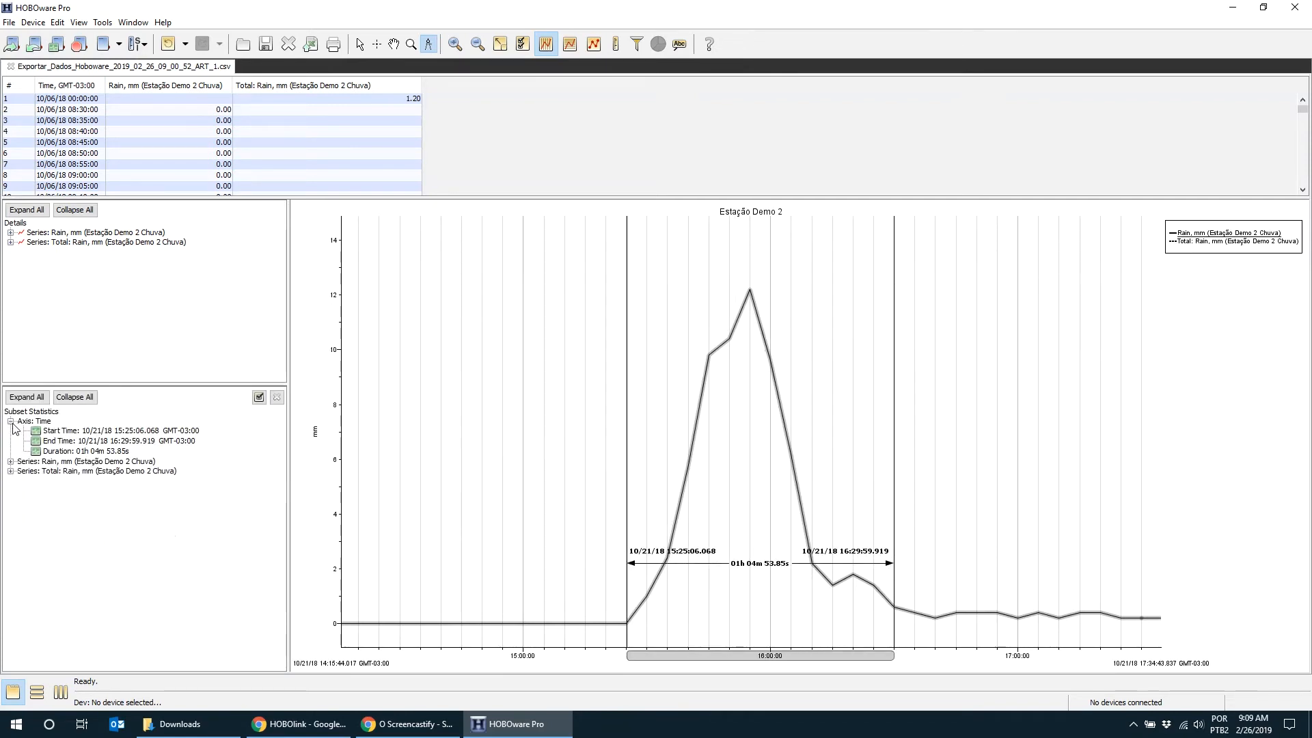
left_click(11, 462)
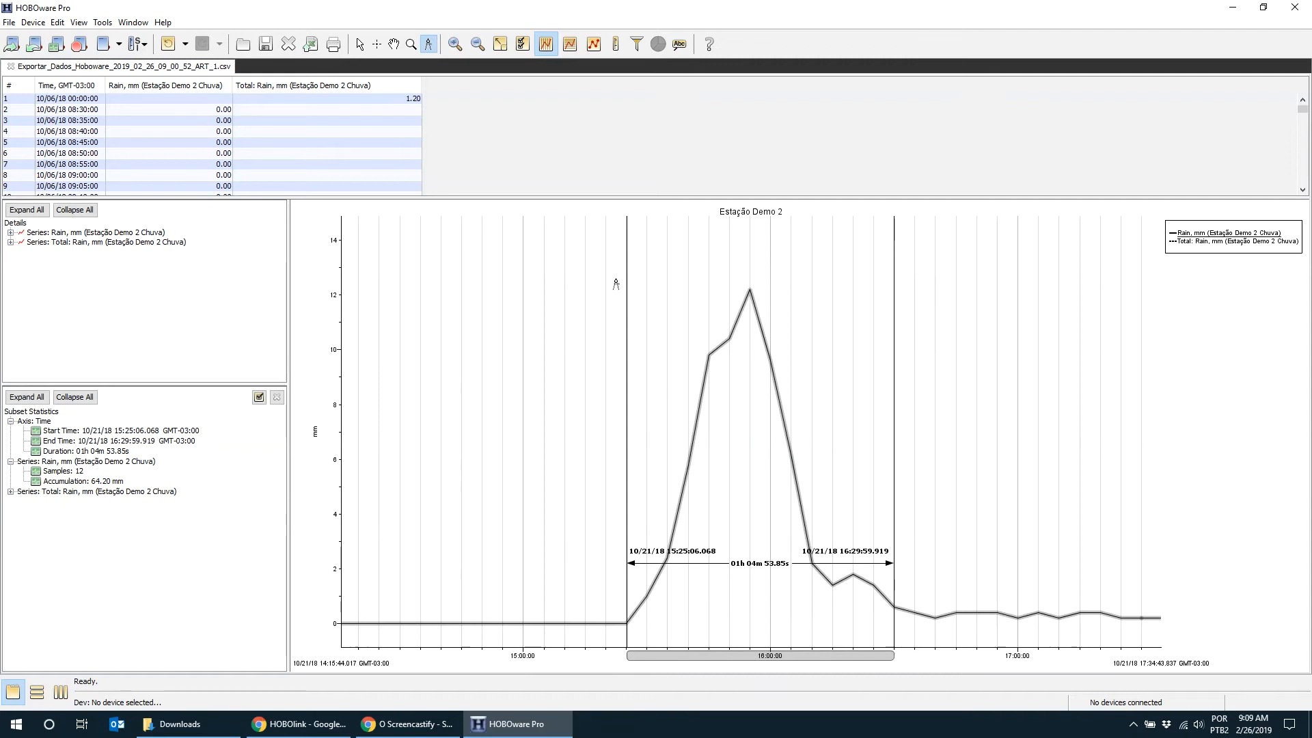
left_click(500, 45)
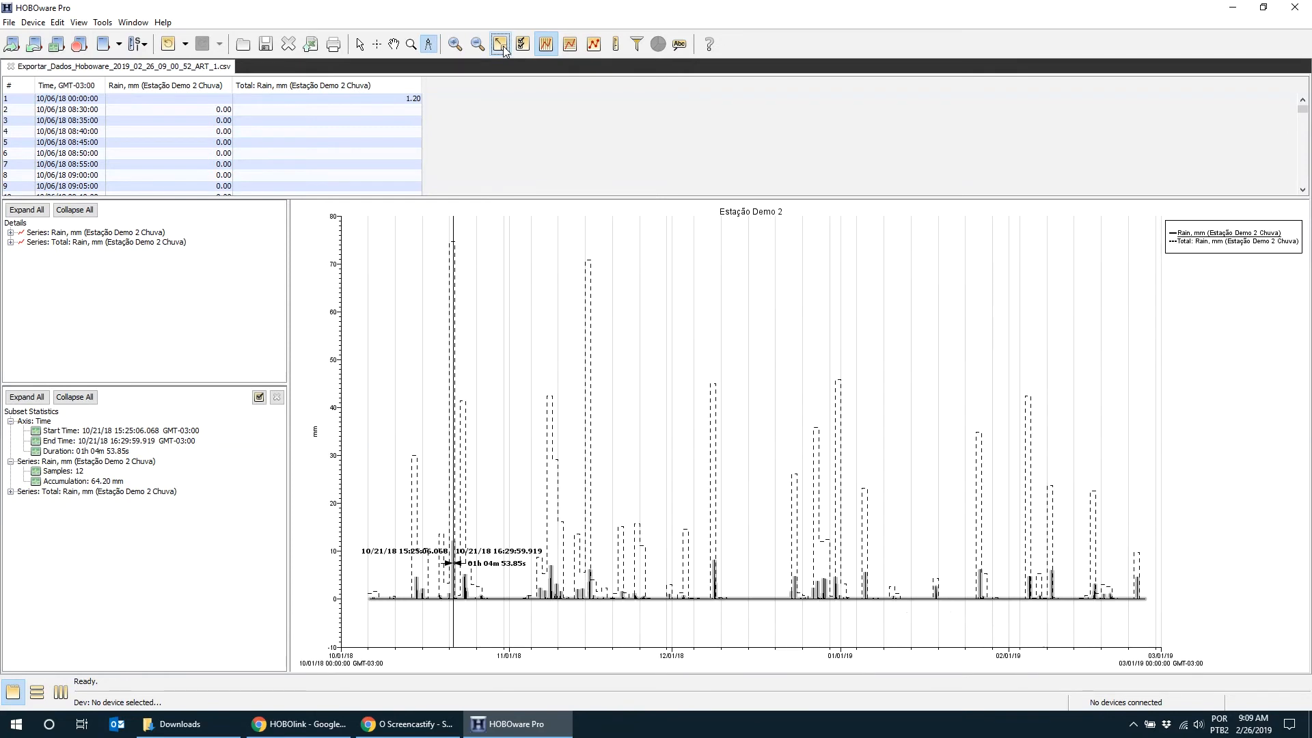
left_click(277, 397)
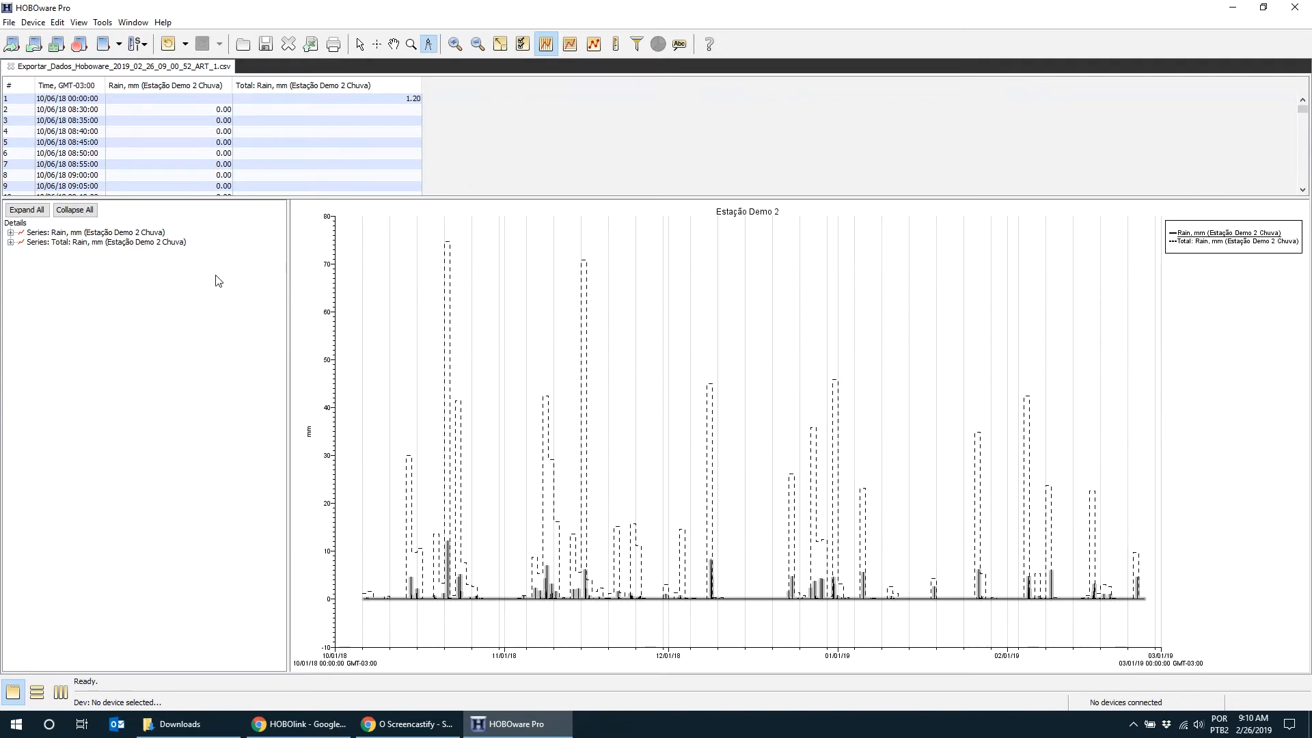
Filter the Rain series to show the Total Rain in each 7 Day interval, with the resultant series named Total: Rain.
left_click(636, 44)
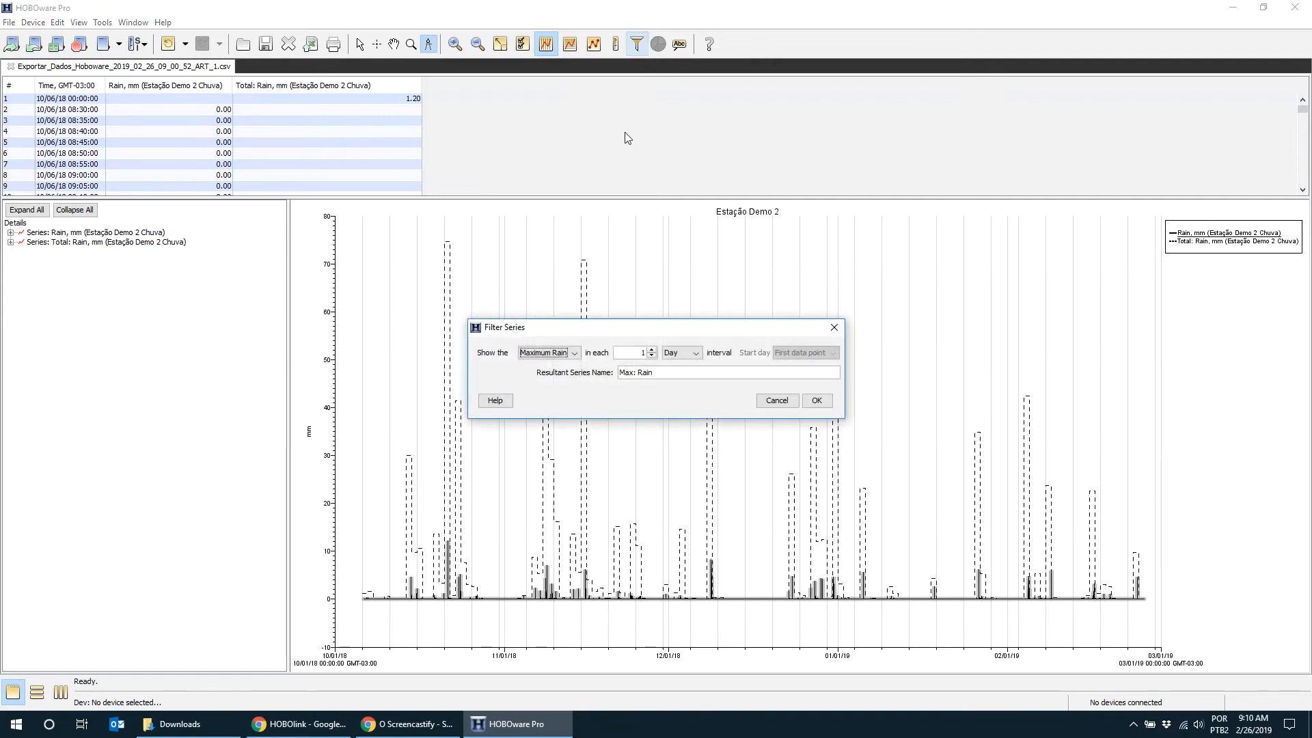
left_click(572, 354)
left_click(561, 402)
double_click(642, 353)
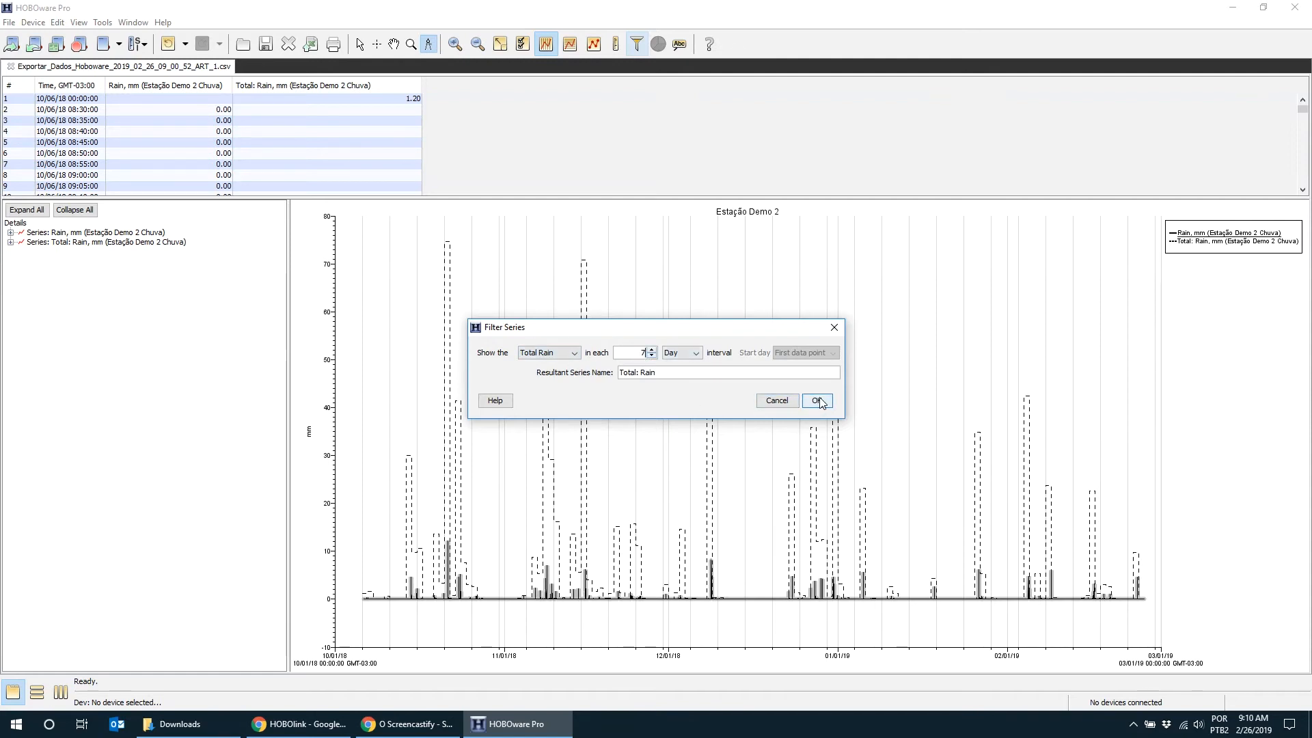
left_click(818, 402)
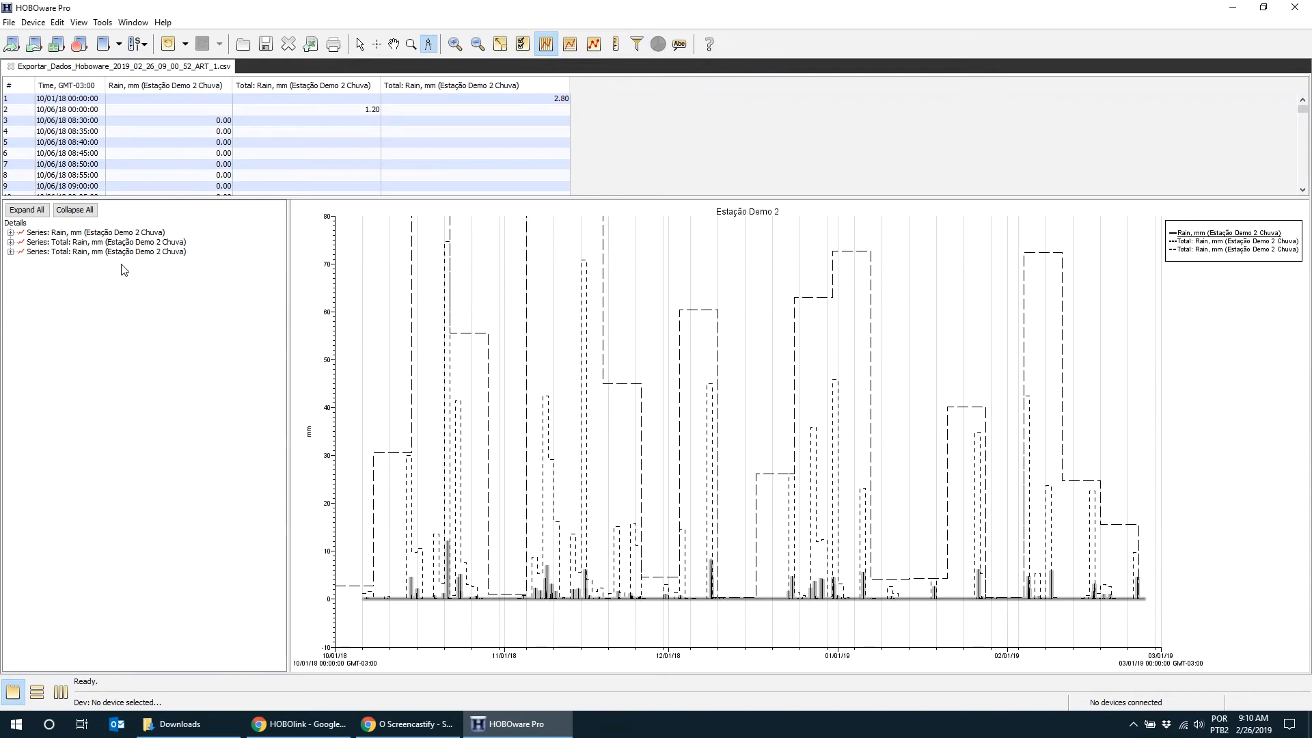
left_click(478, 43)
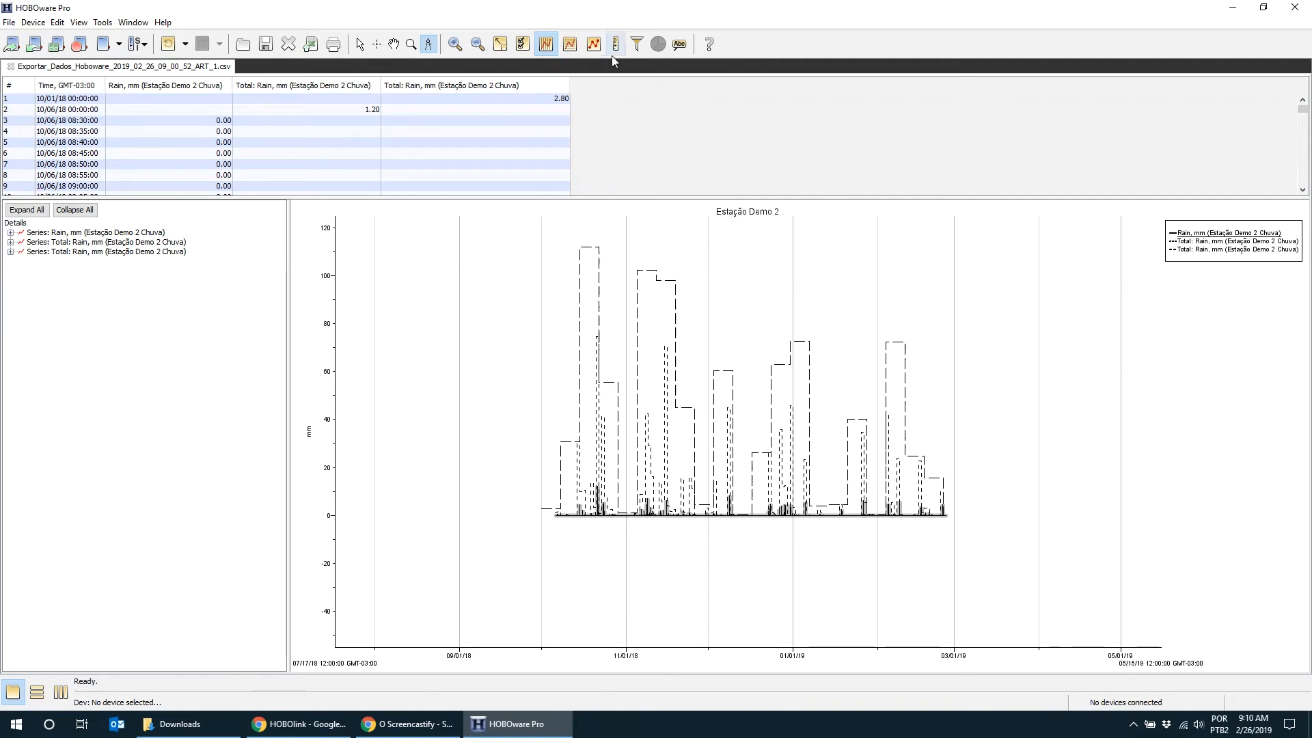
Filter the Rain series to show the Total Rain in each 30 Day interval and frame all the totals in the graph.
left_click(636, 45)
left_click(574, 353)
left_click(548, 399)
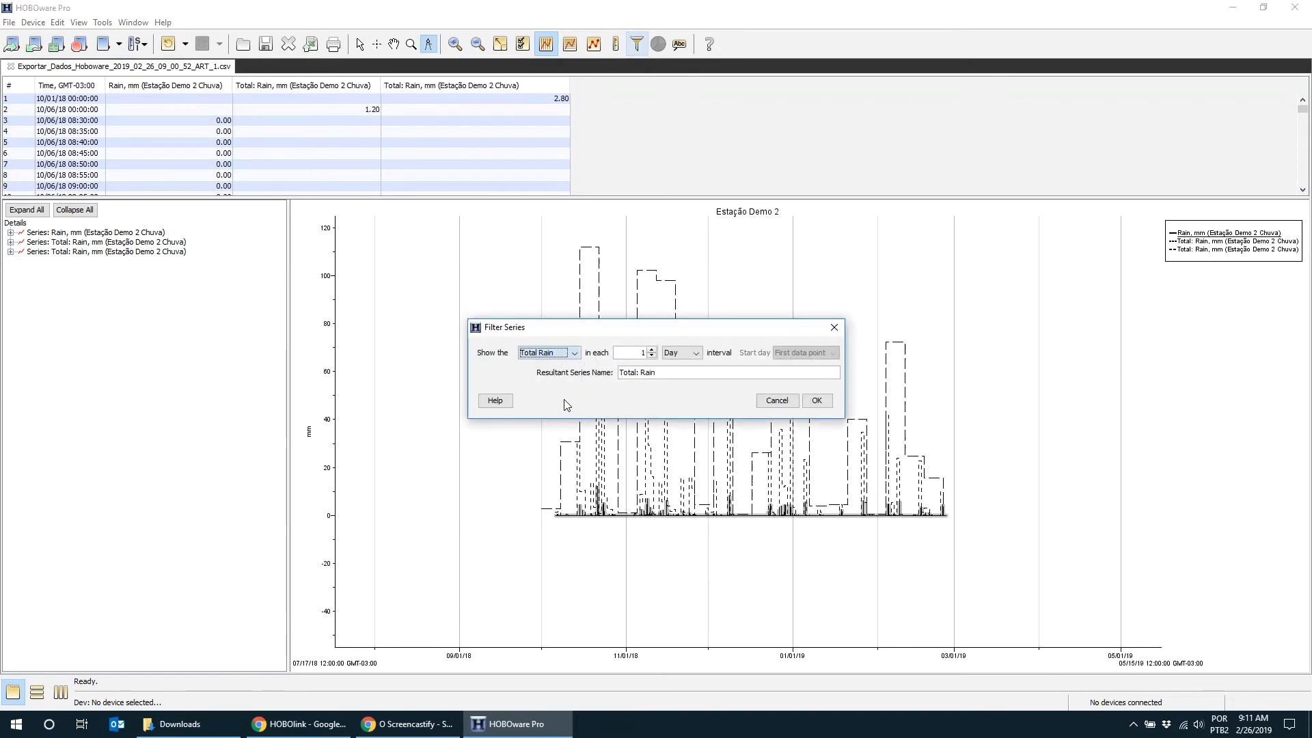
double_click(642, 352)
type("30")
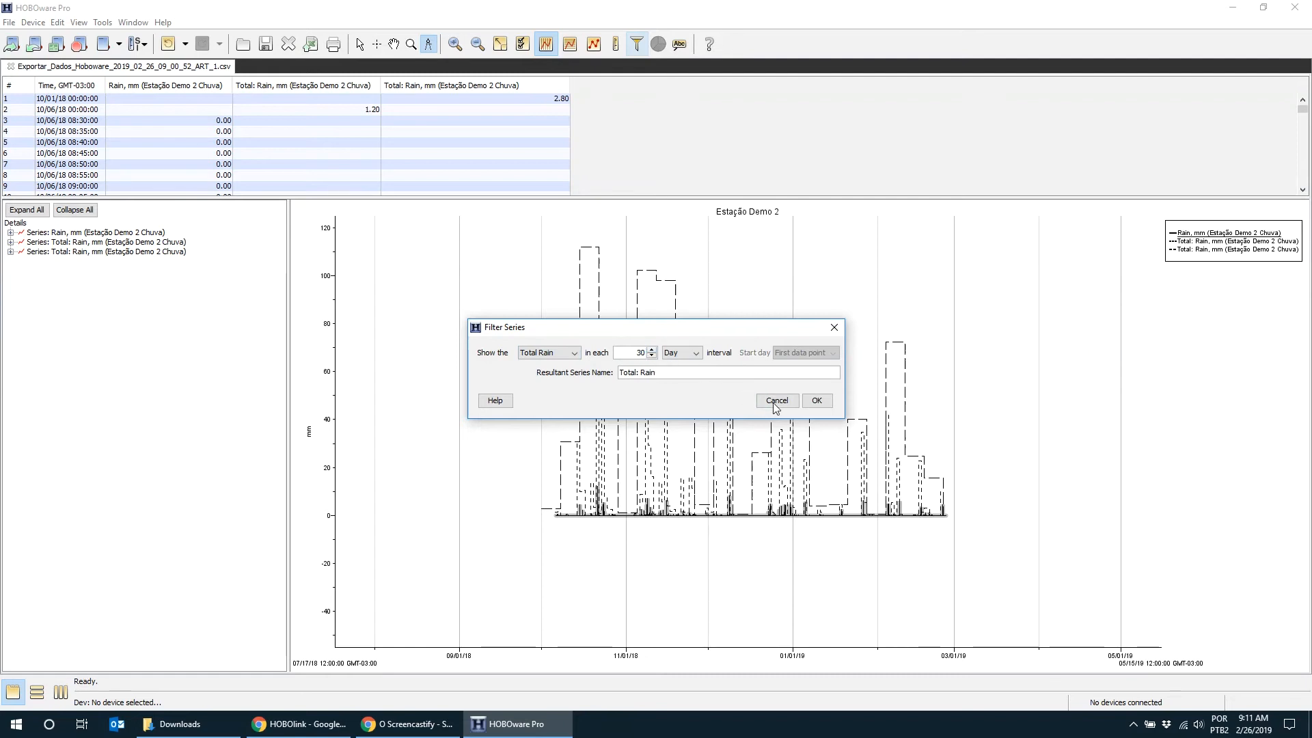
left_click(817, 401)
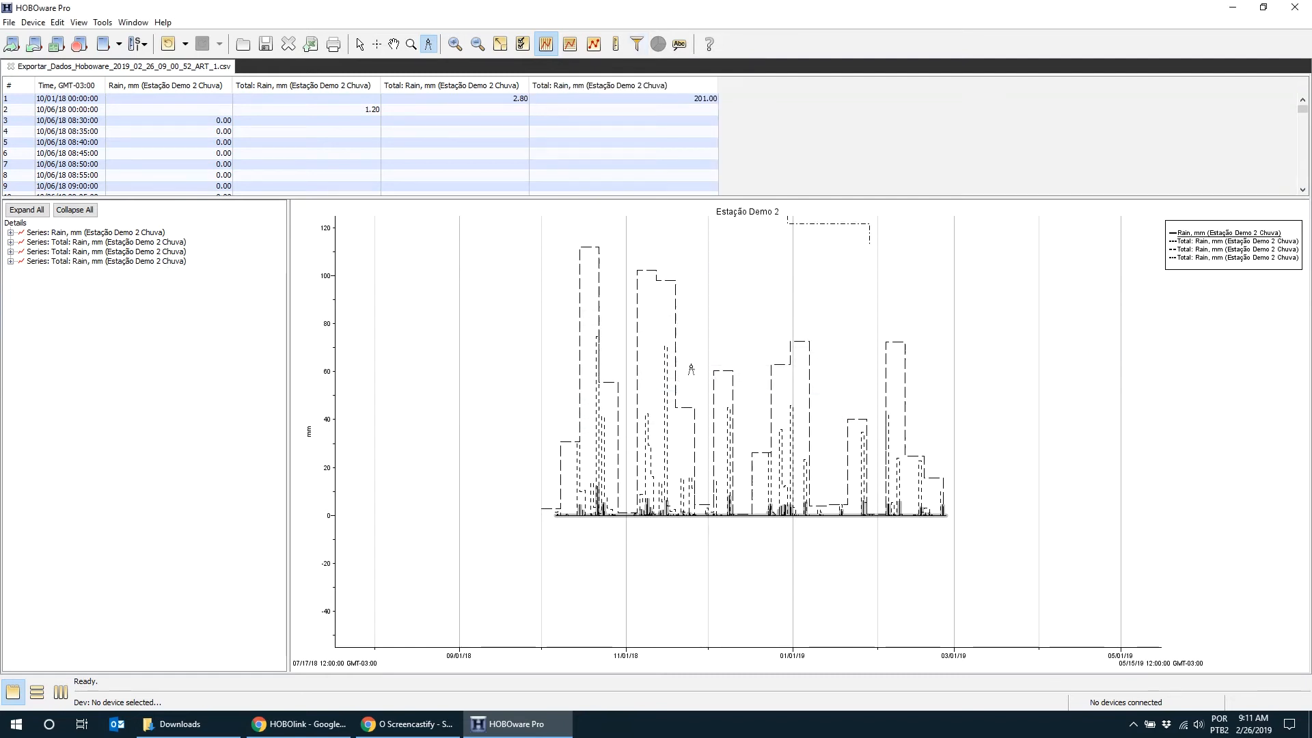
left_click(477, 44)
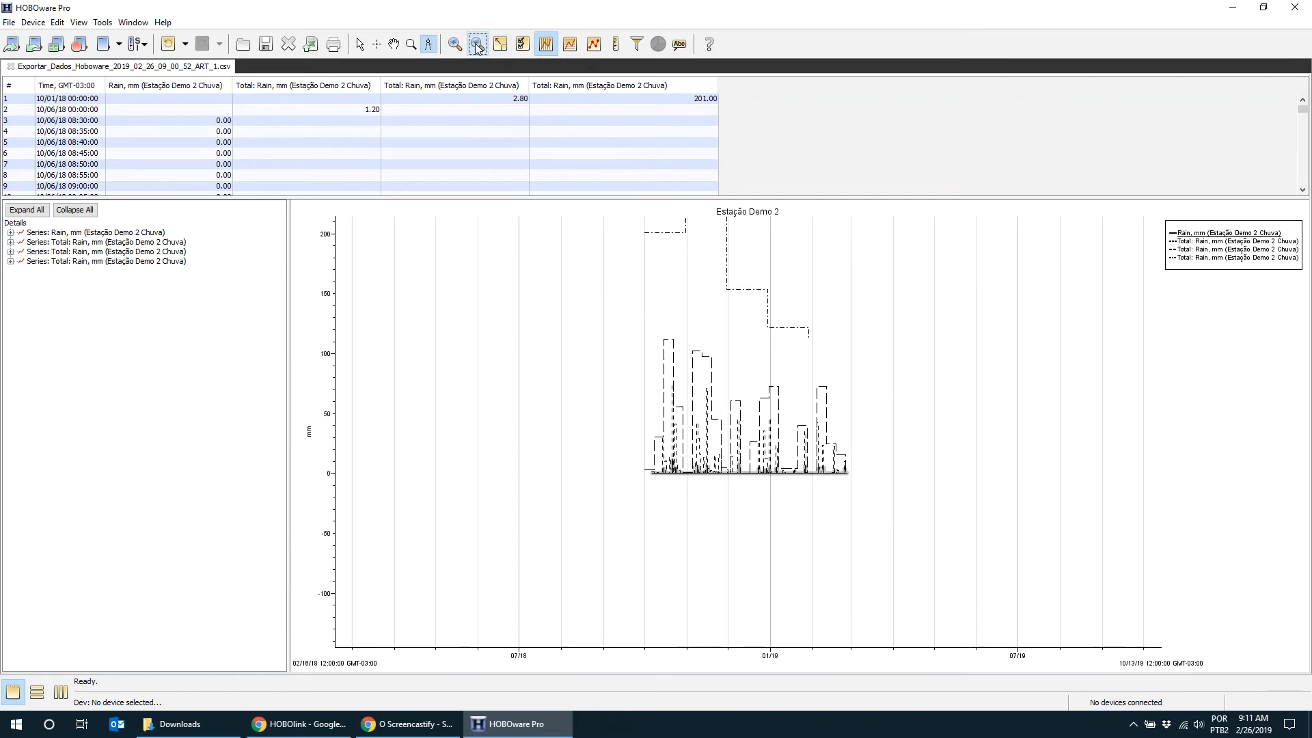
left_click(477, 46)
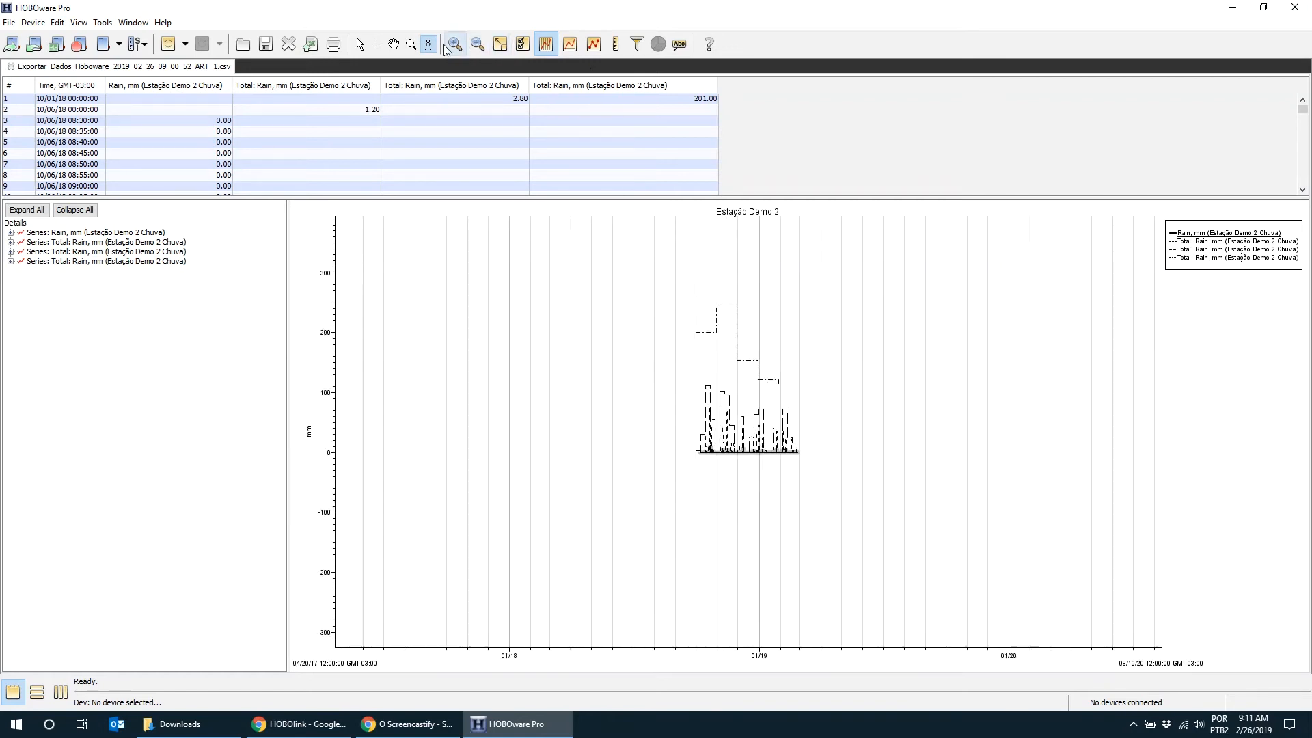
left_click(412, 44)
left_click_drag(687, 293, 802, 452)
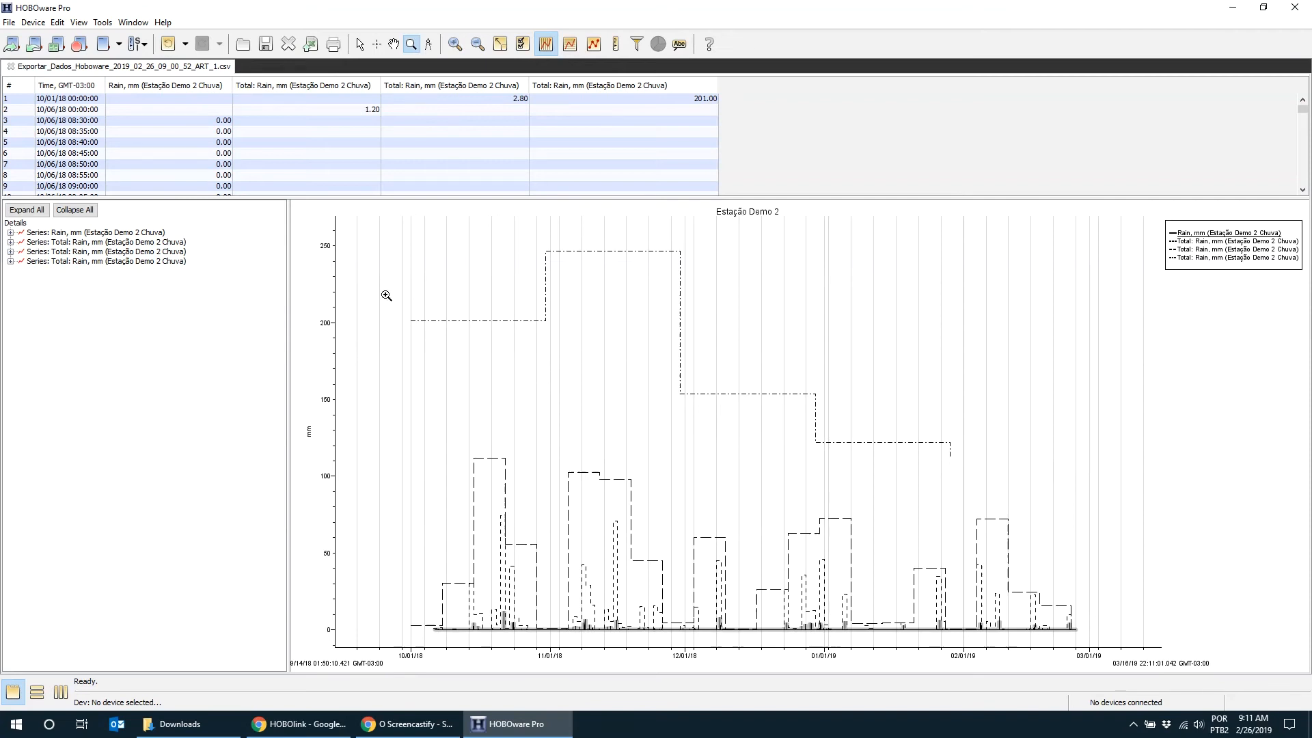
Remove the three Total: Rain series from the plot and fit the graph to the remaining Rain series.
left_click(143, 243)
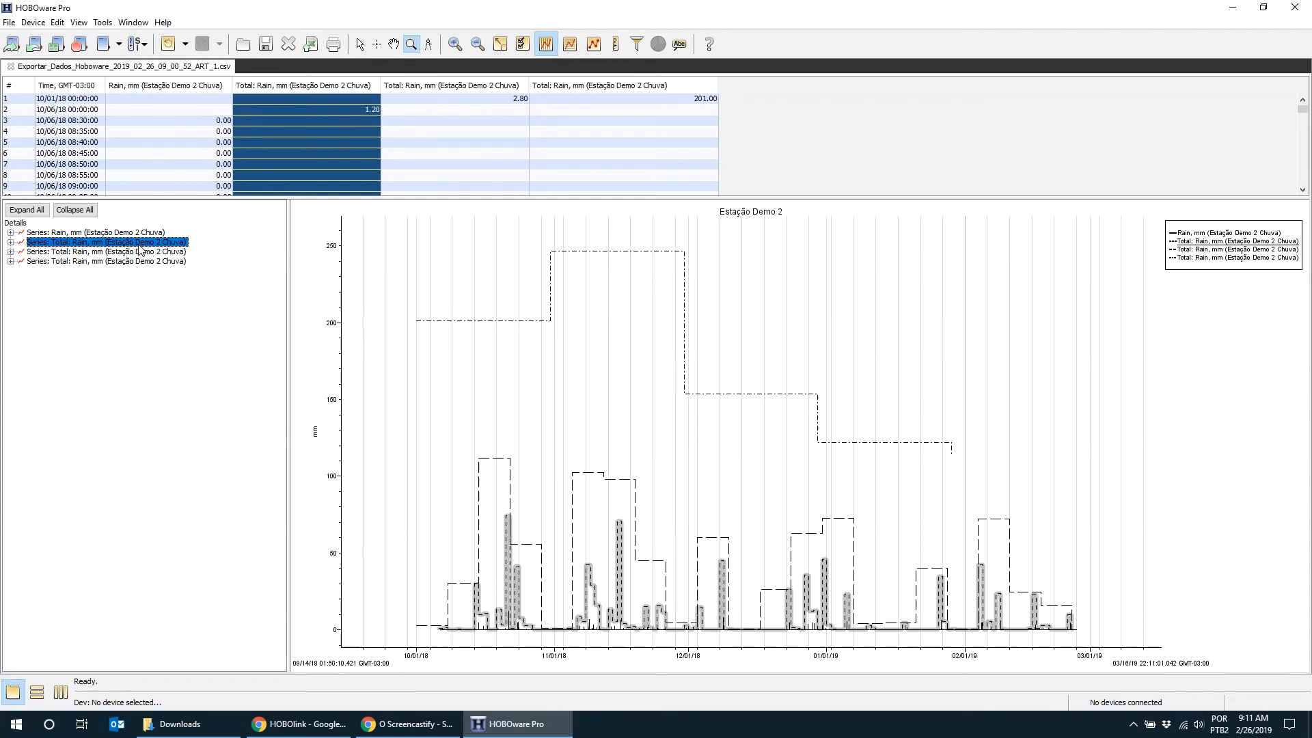
key("Delete")
left_click(143, 251)
key("Delete")
left_click(146, 243)
key("Delete")
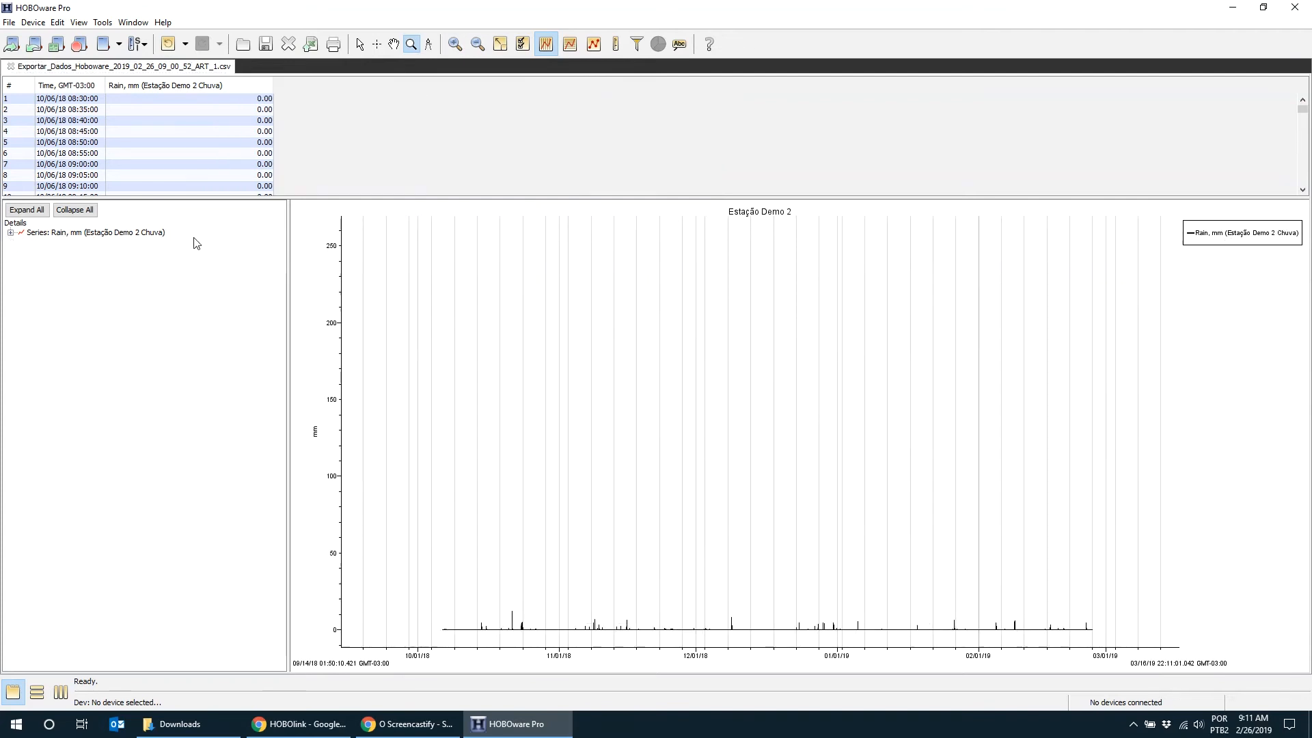
left_click(108, 235)
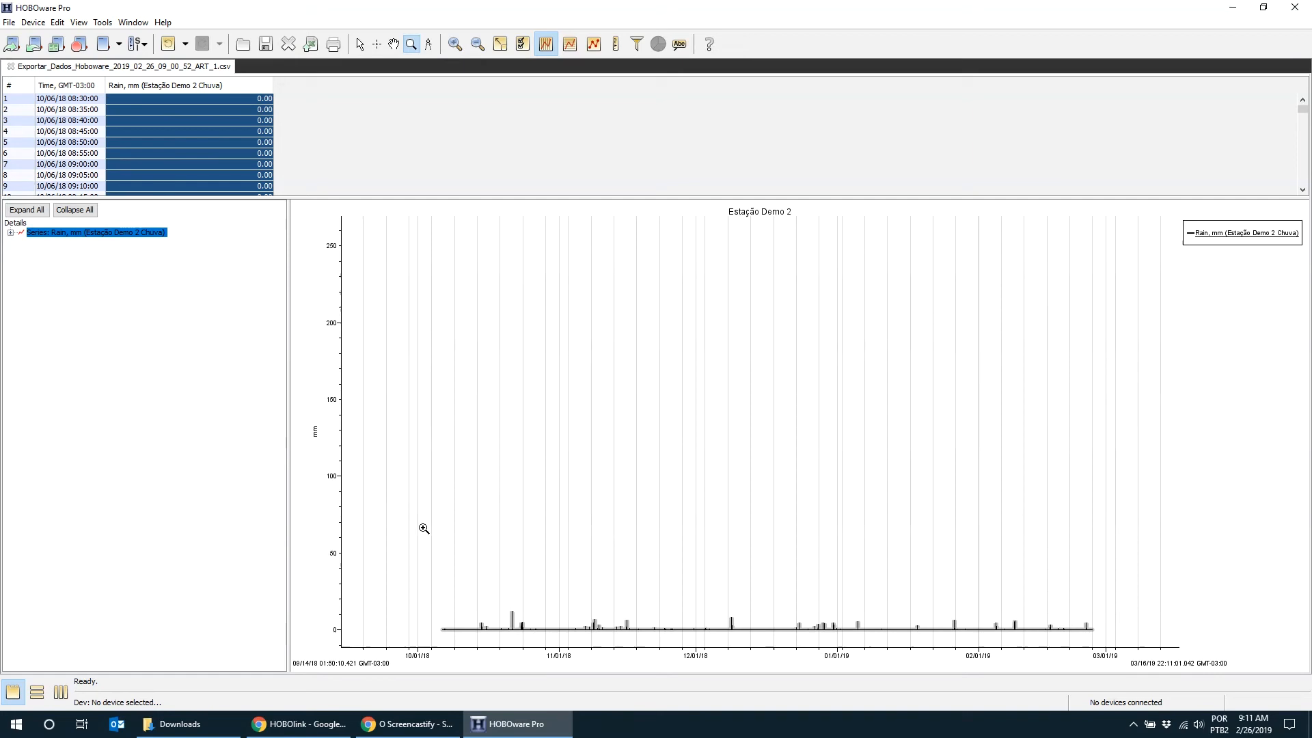
left_click(501, 45)
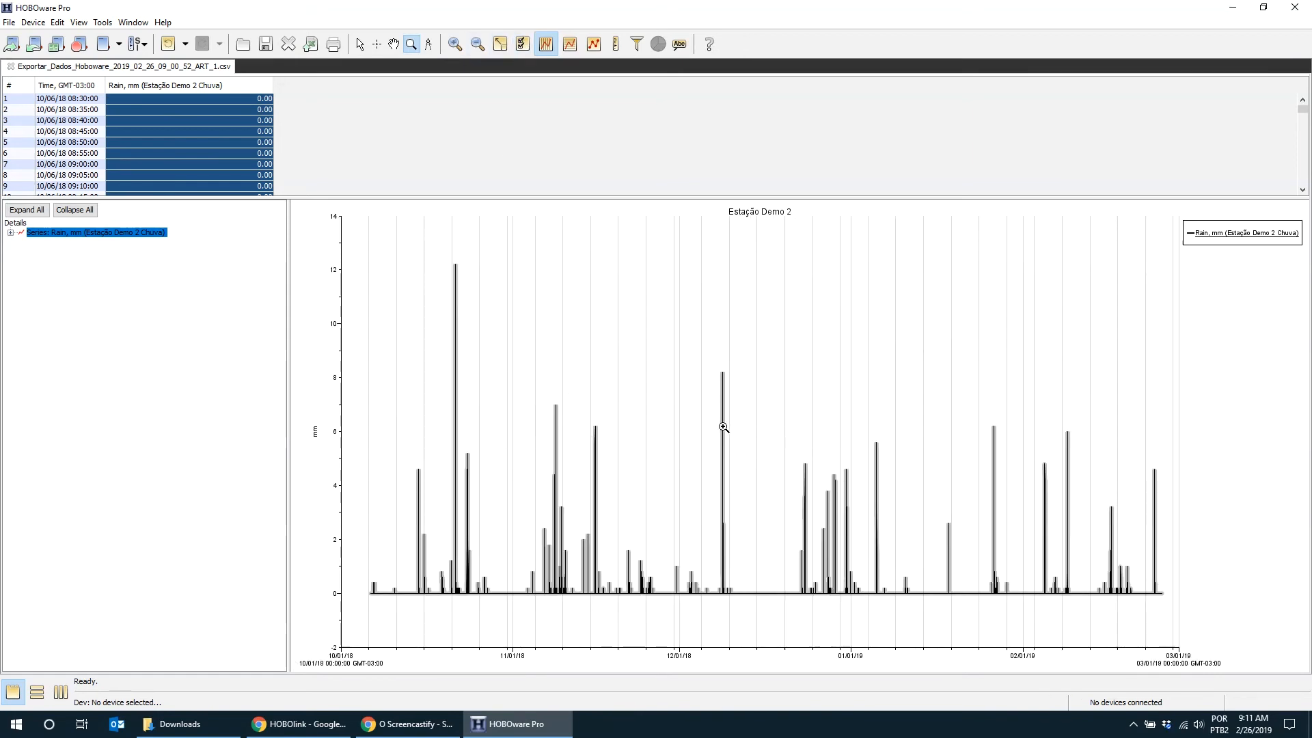
Examine the subset statistics of the 8 December 2018 rain event from about 19:08 to 00:01, and clear the selection, restoring the full graph.
left_click(429, 47)
left_click(412, 44)
left_click_drag(701, 363, 736, 598)
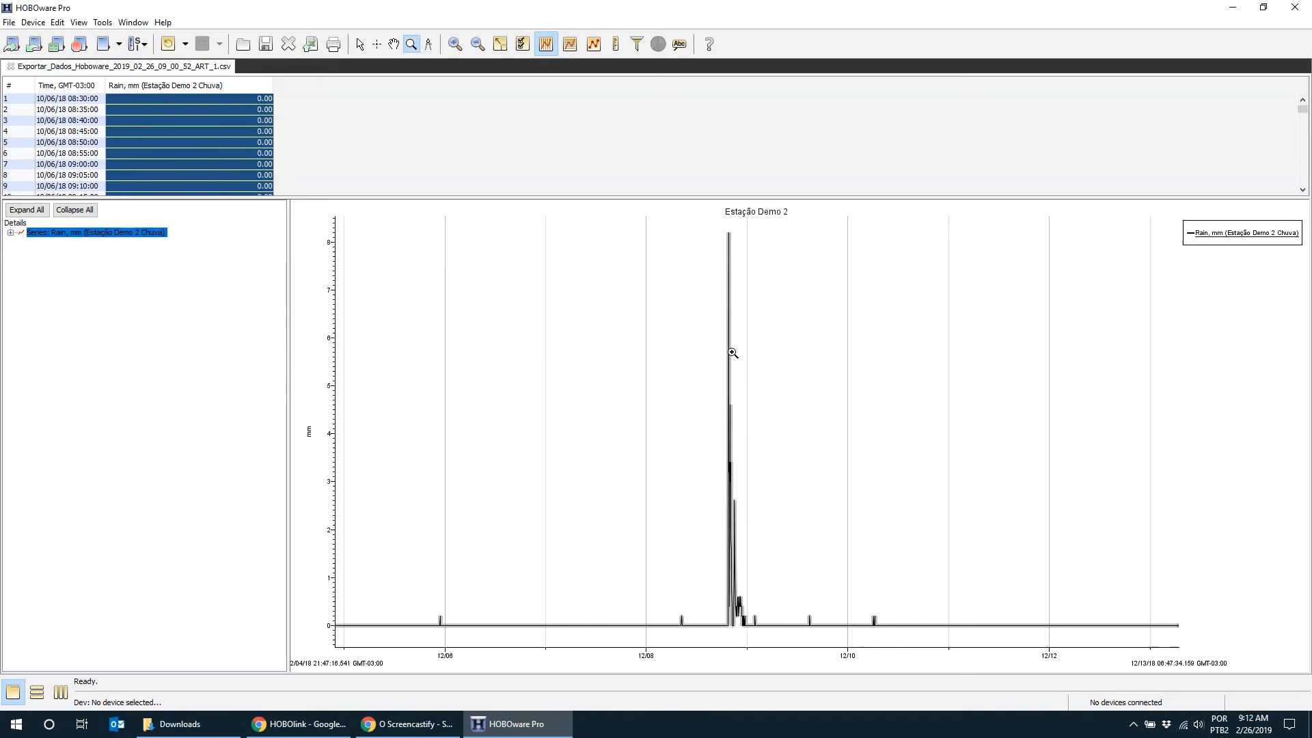
left_click_drag(672, 226, 771, 623)
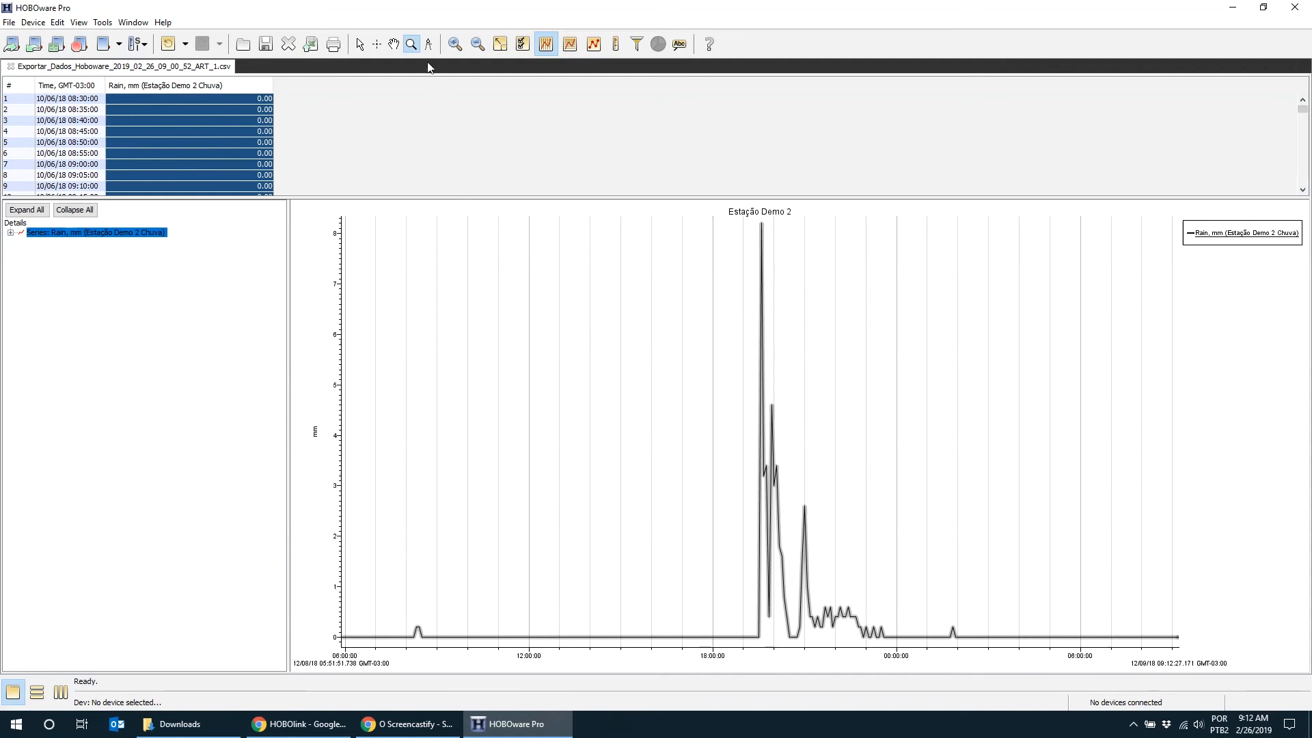
left_click(428, 44)
left_click_drag(748, 595, 897, 596)
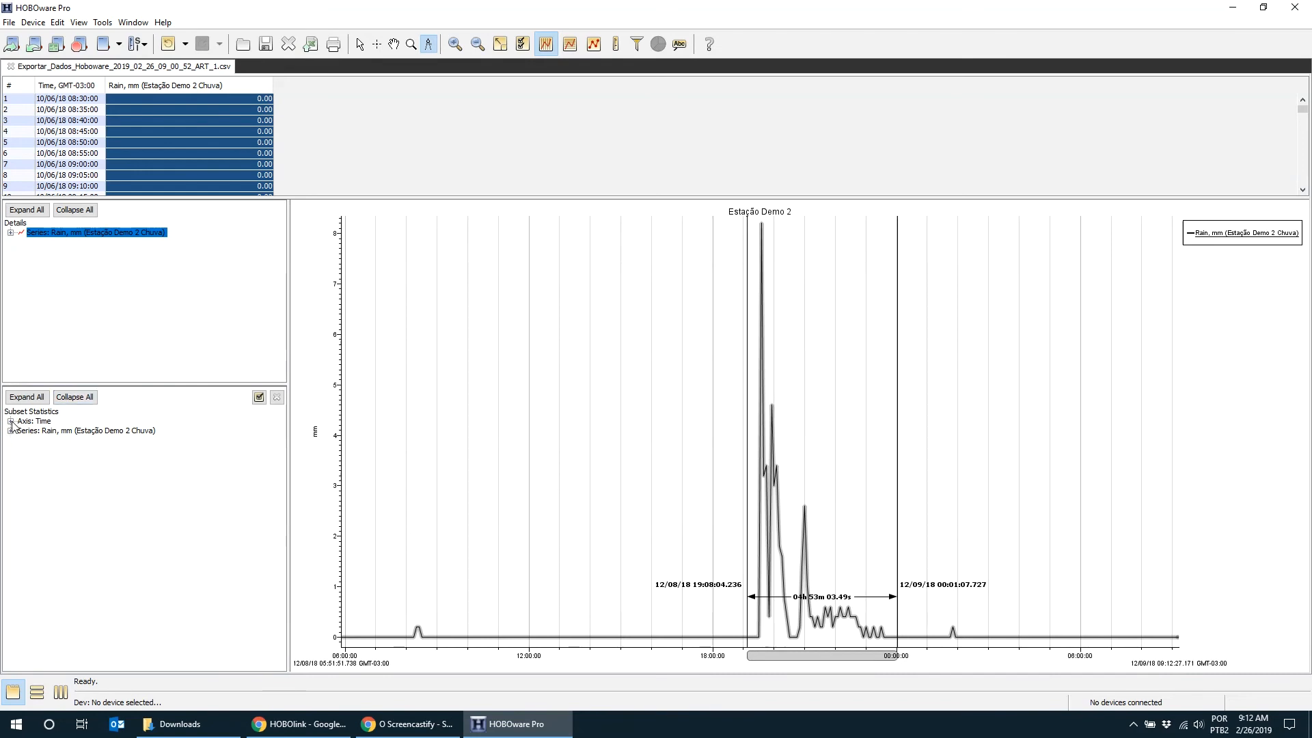
left_click(10, 422)
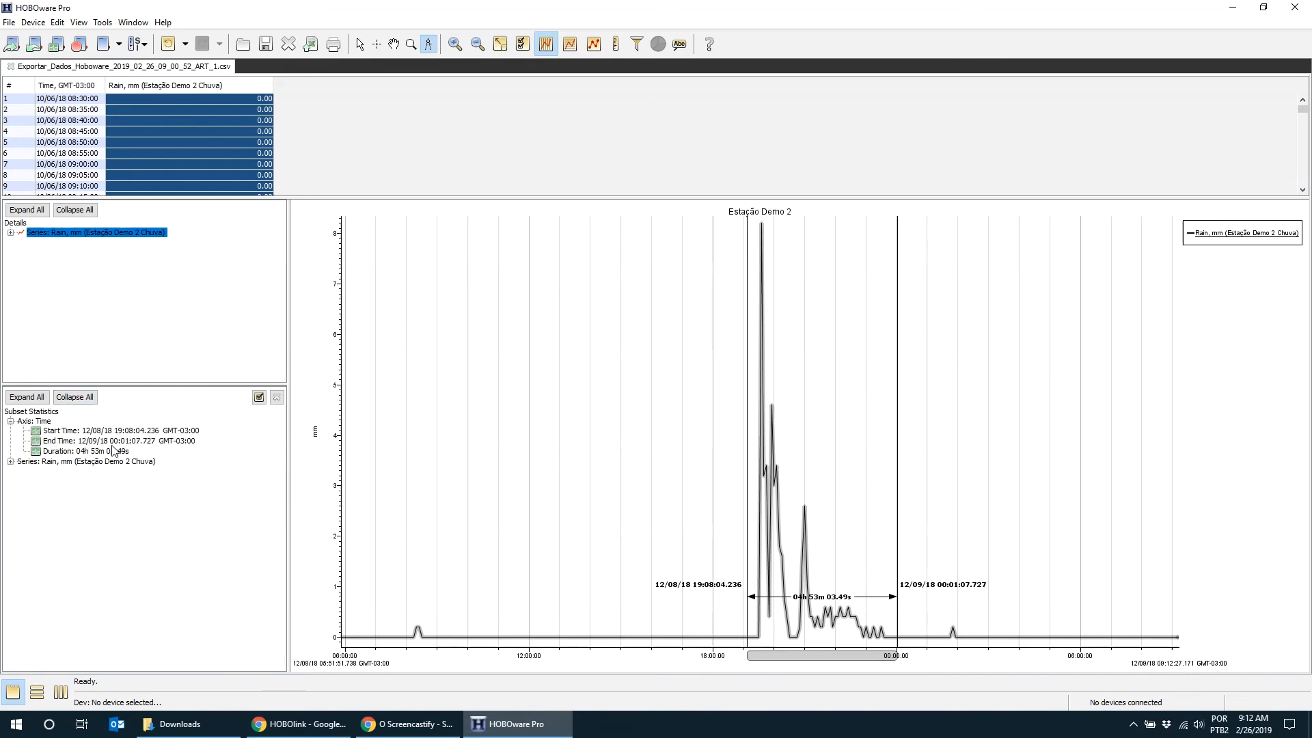
left_click(11, 462)
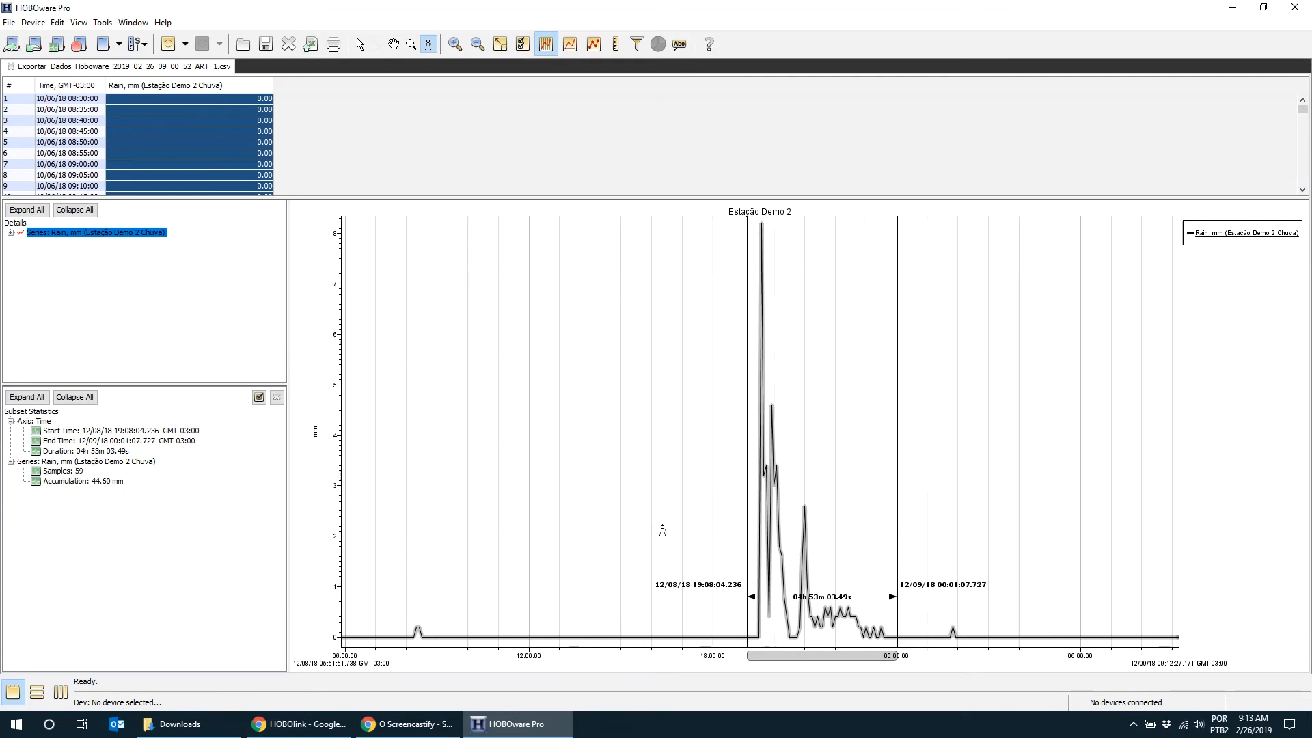
left_click(277, 397)
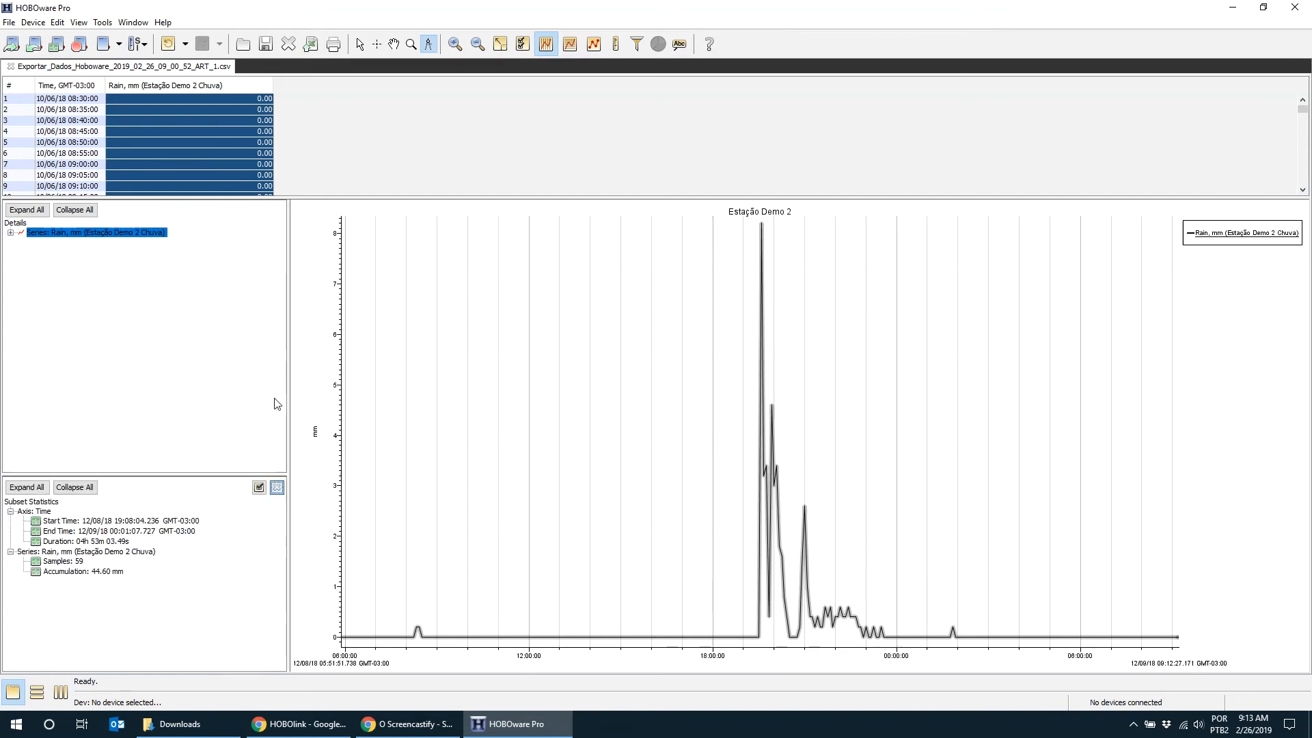
left_click(499, 45)
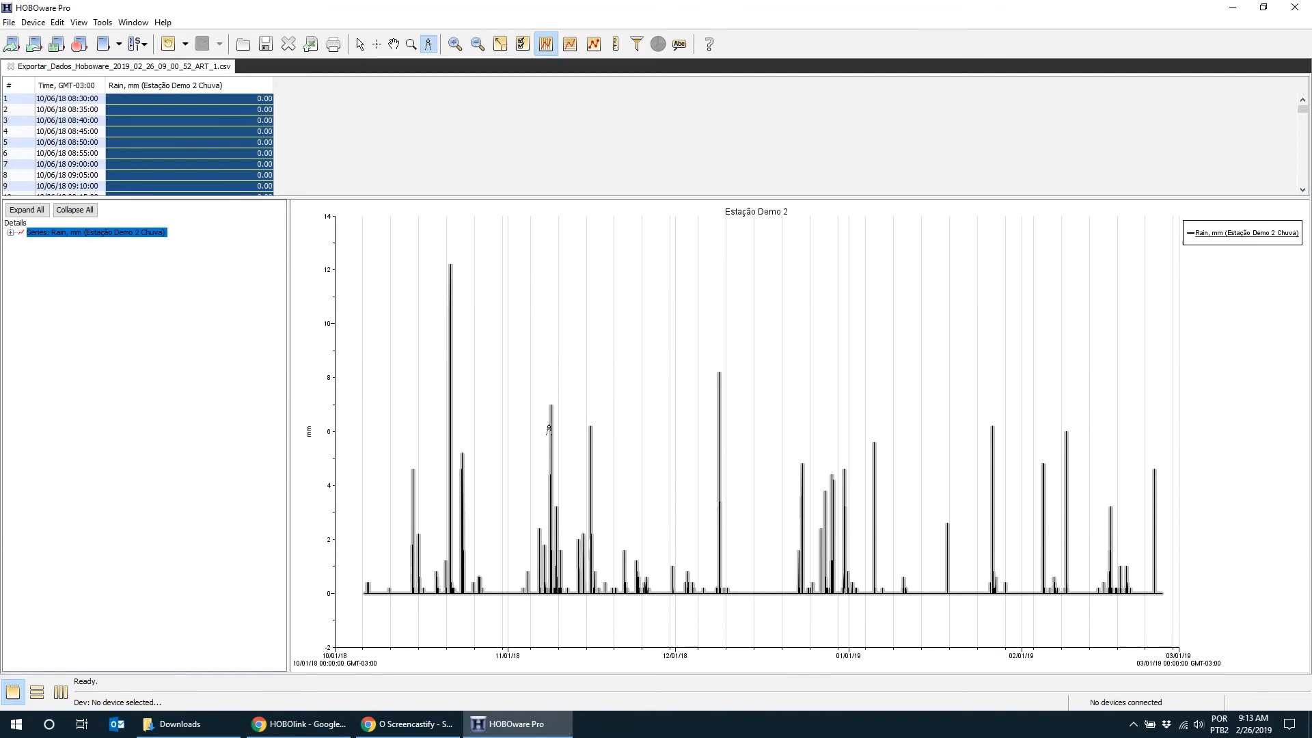
Import the newest text file from Downloads, Exportar_Dados_Hoboware_2019_02_26_09_00_52_ART_1, and plot its Rain, Temperature, Scaled Series and Accumulated Rain series.
left_click_drag(287, 424, 209, 424)
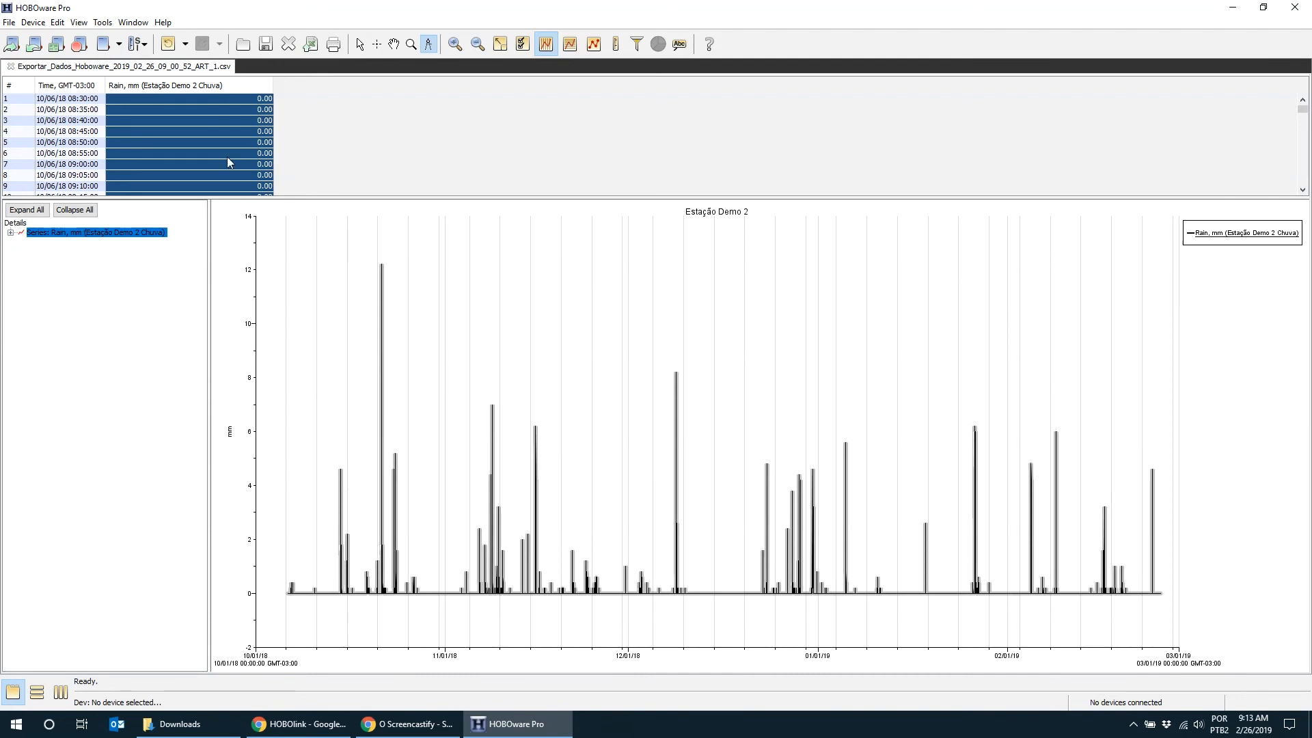
left_click(9, 22)
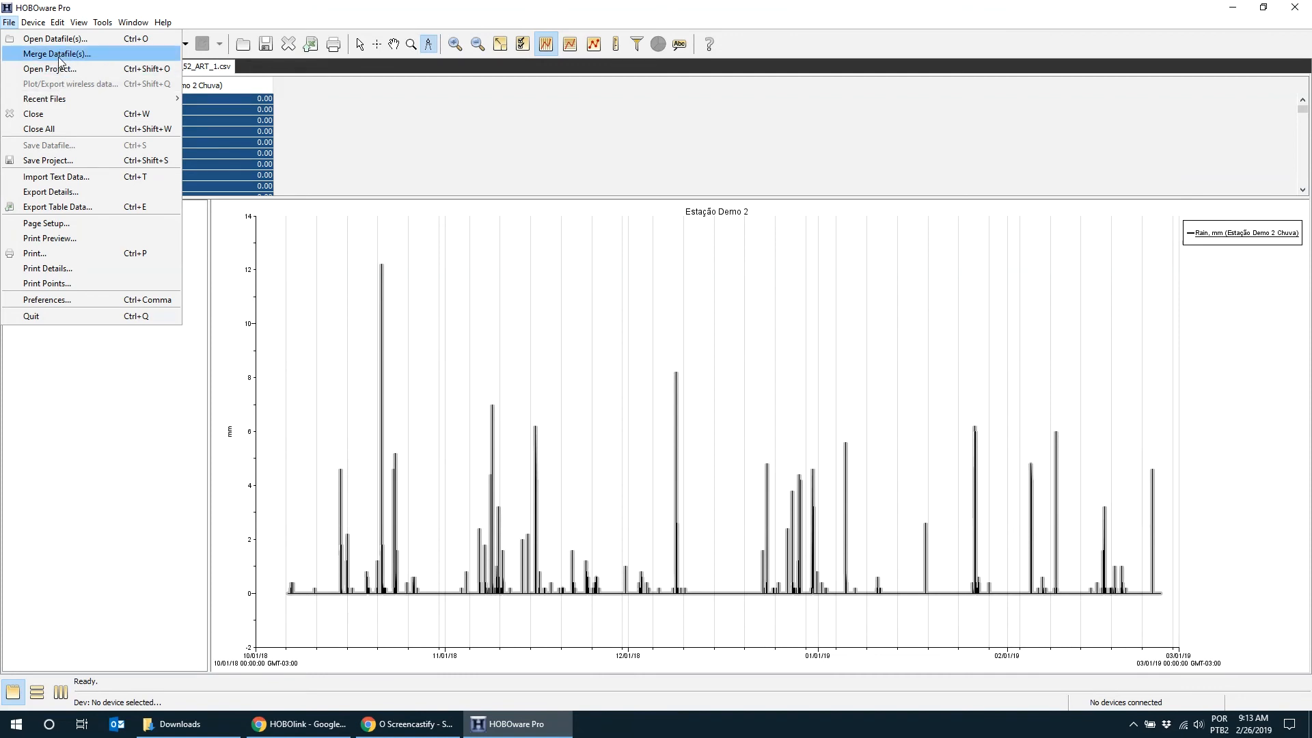
left_click(55, 179)
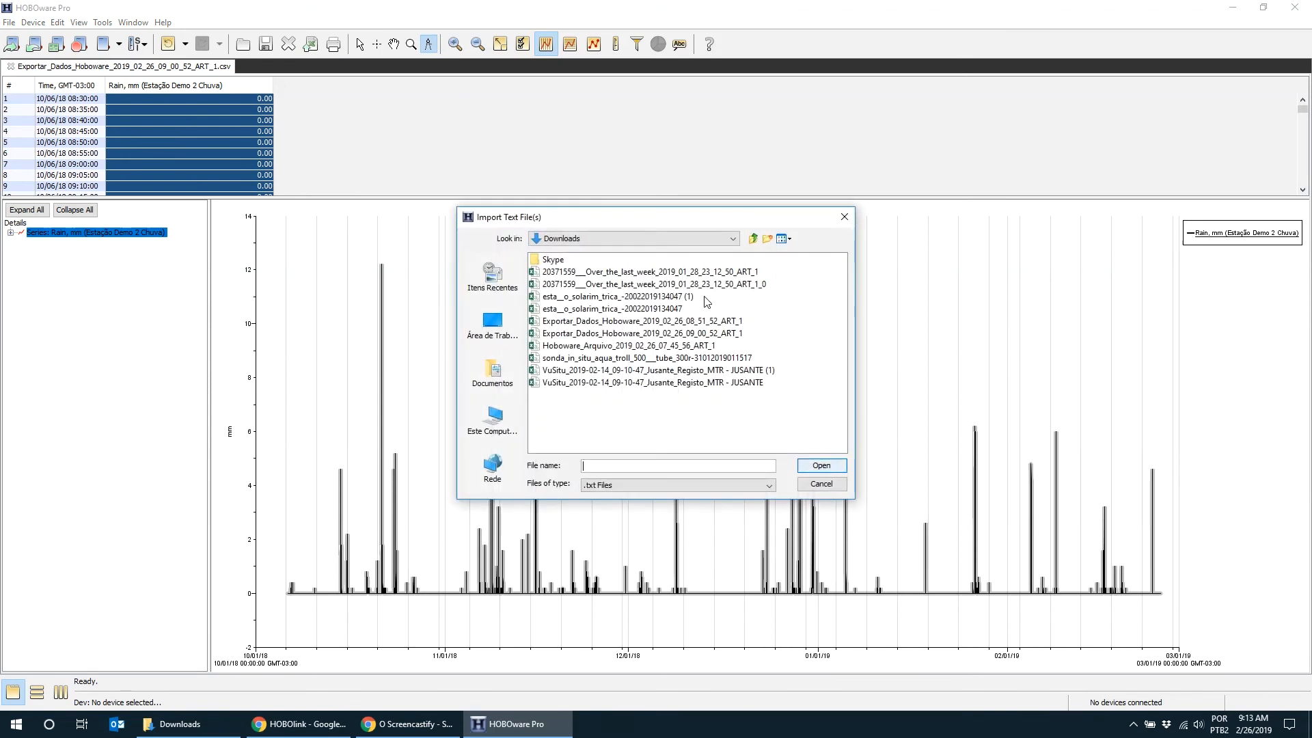
left_click(785, 238)
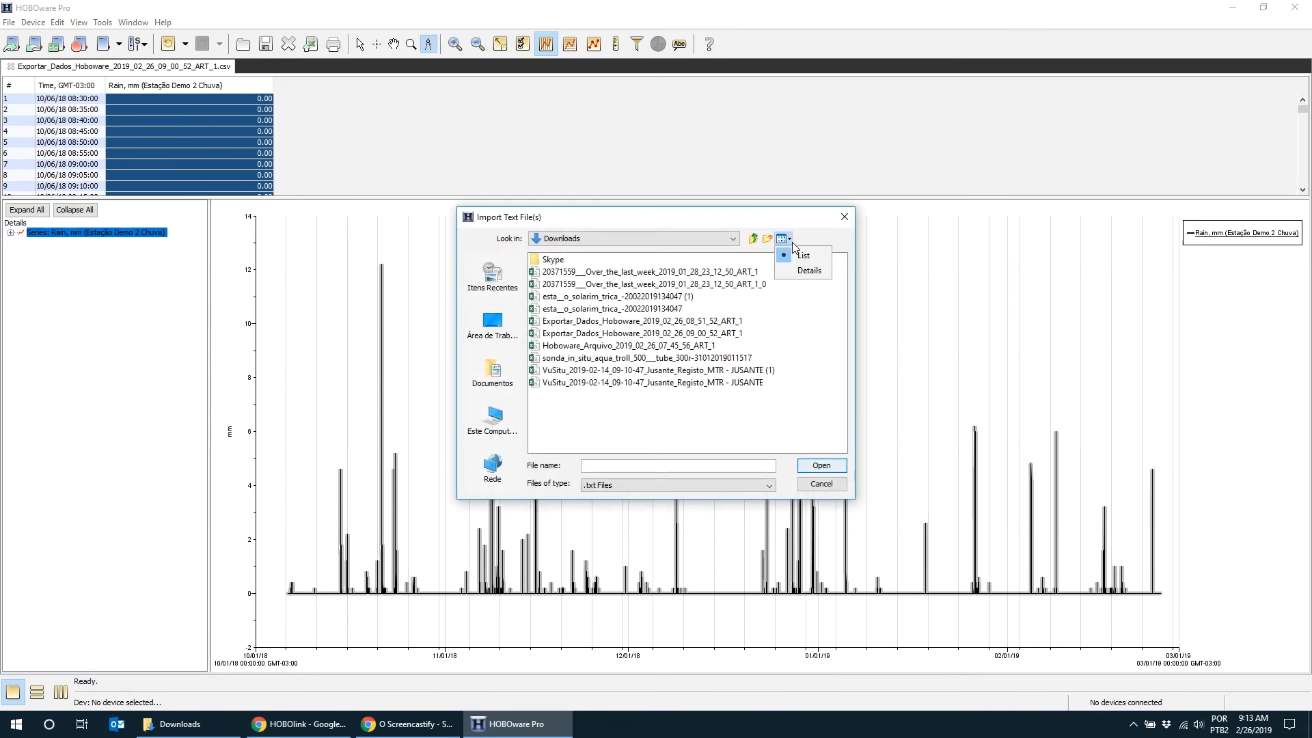
left_click(816, 274)
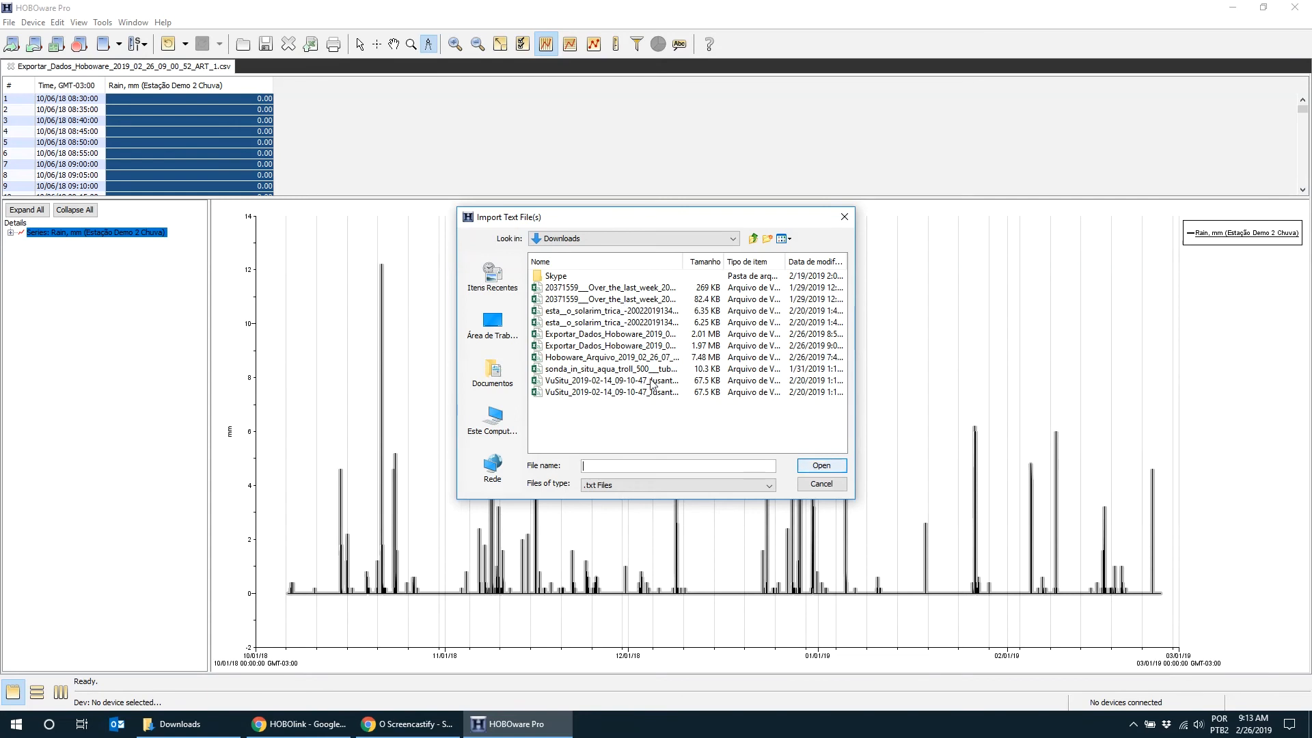
left_click(807, 264)
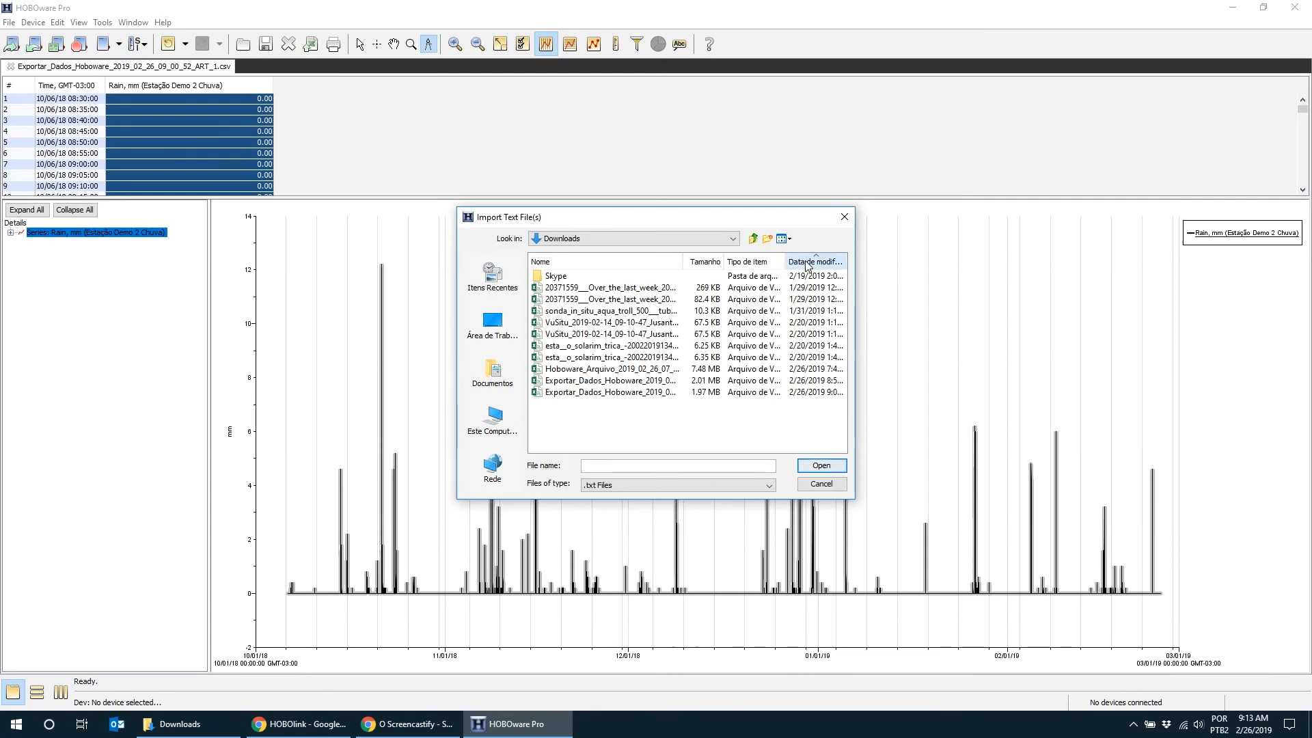
left_click(578, 392)
left_click(818, 465)
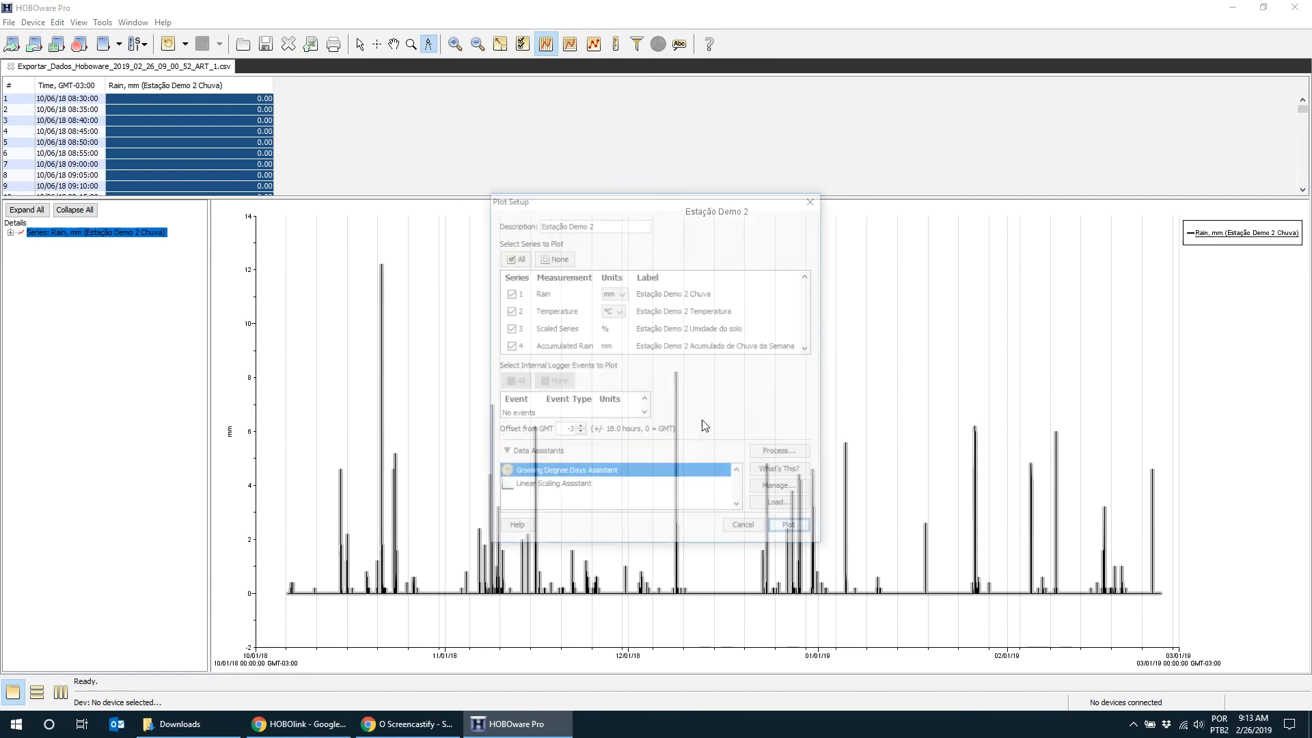
left_click(791, 529)
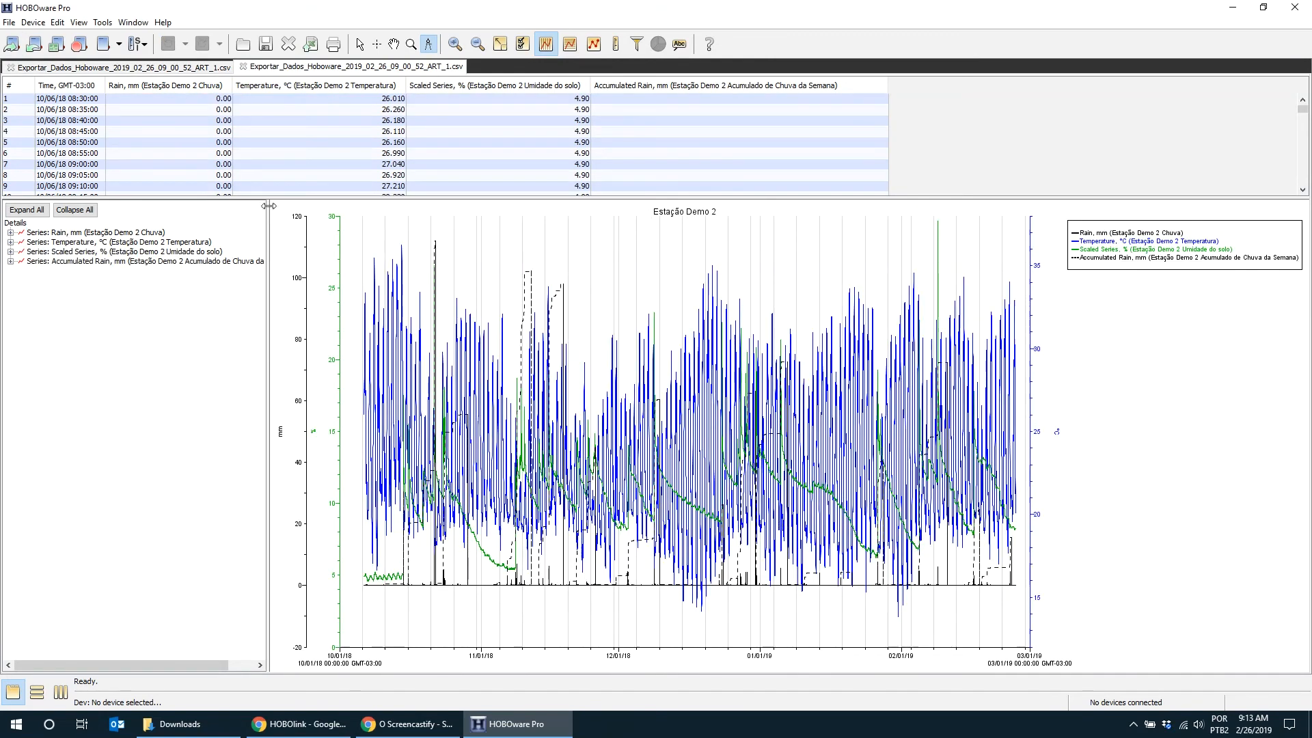
Remove the Temperature and Accumulated Rain series from the newly imported plot, keeping Rain and the soil moisture Scaled Series.
left_click(174, 70)
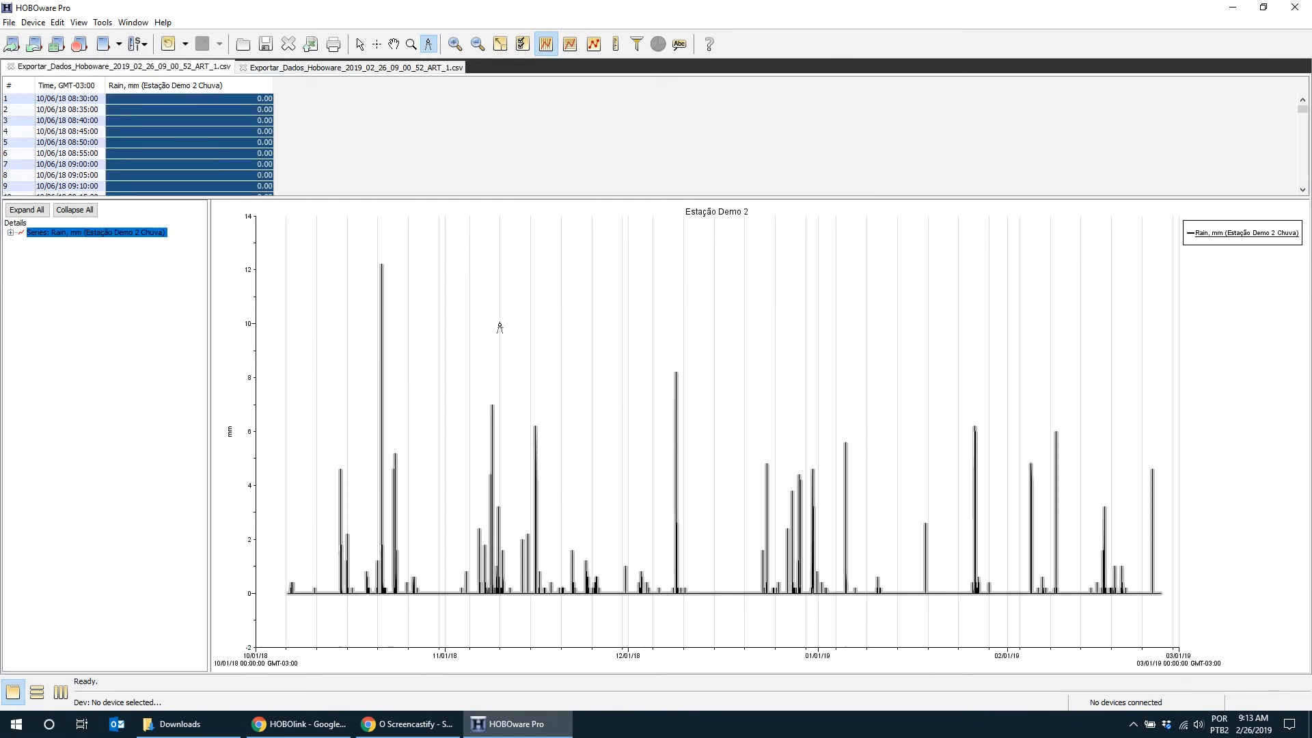
left_click(357, 71)
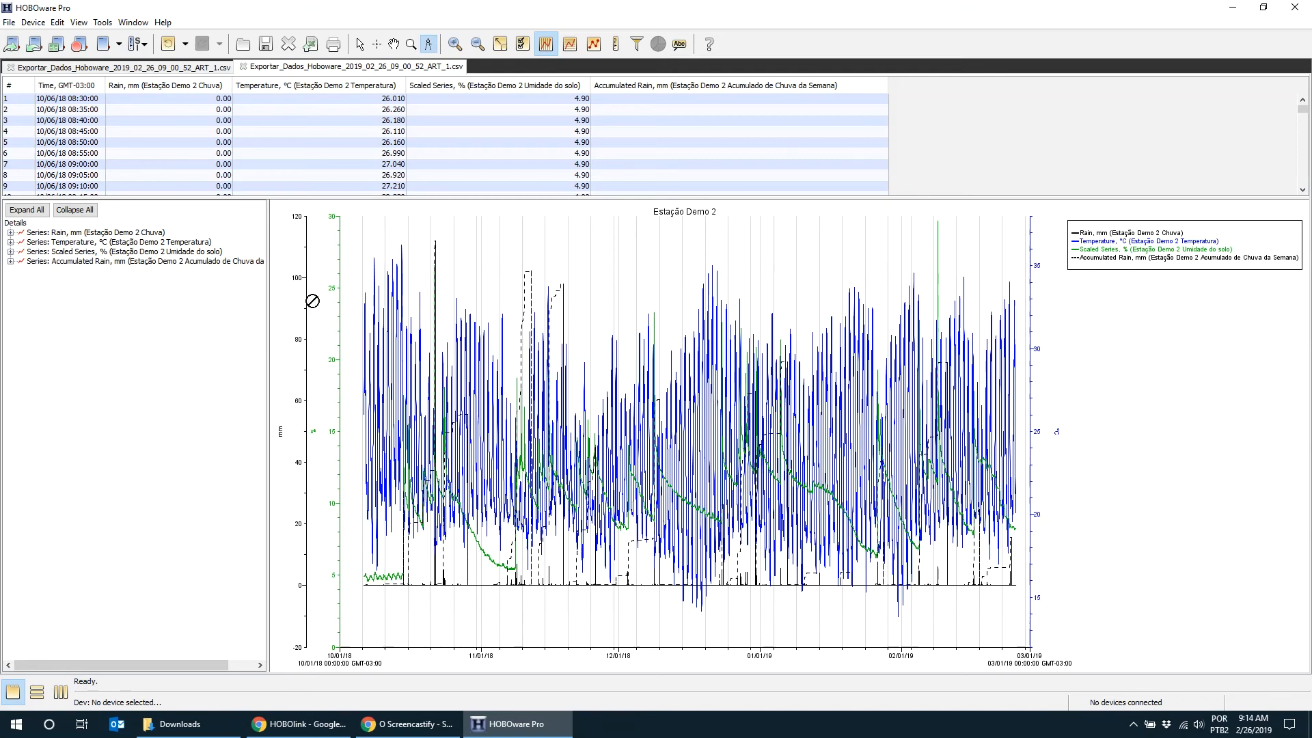
left_click(88, 247)
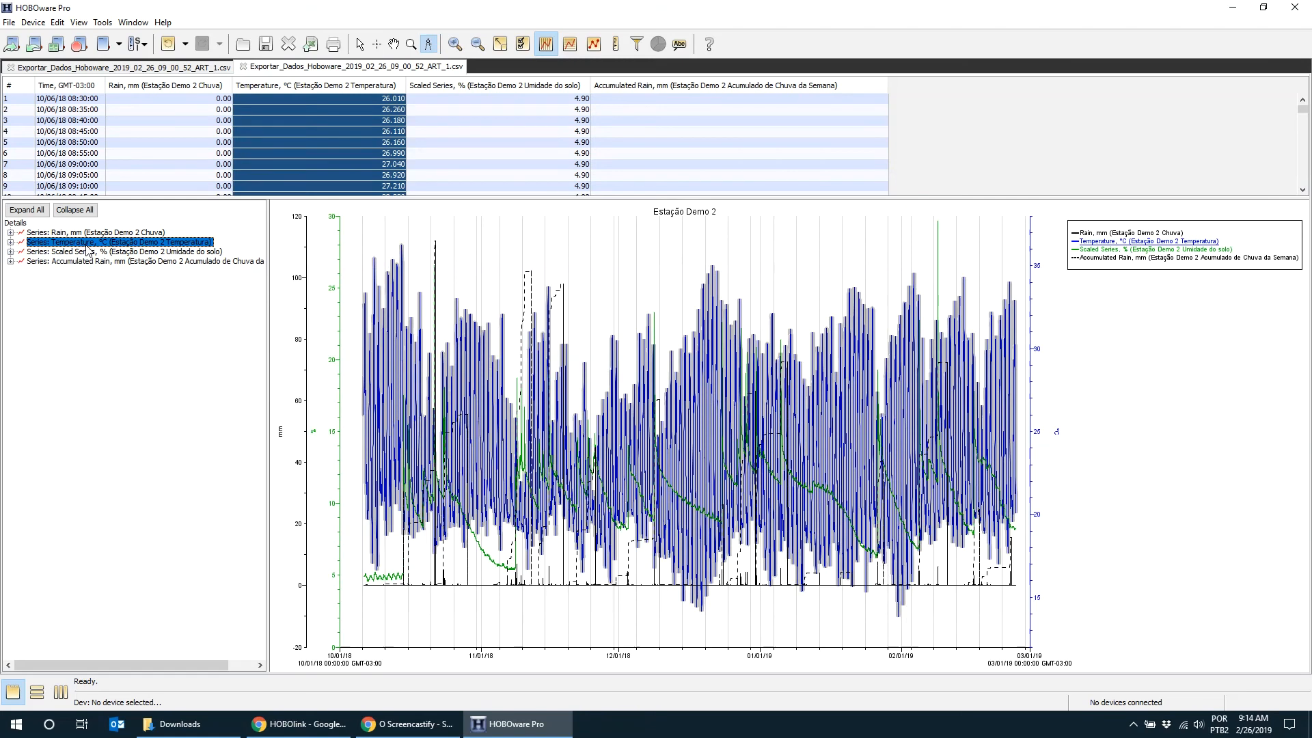
key("Delete")
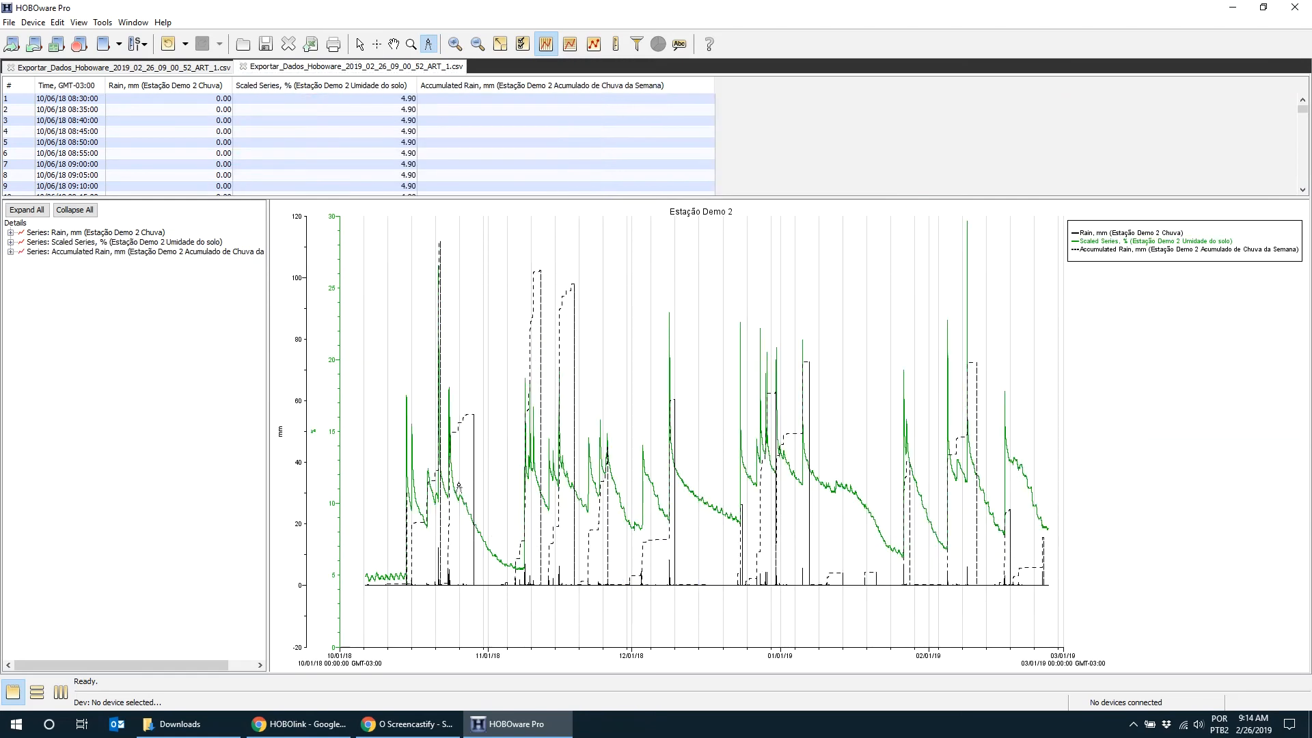
left_click(89, 254)
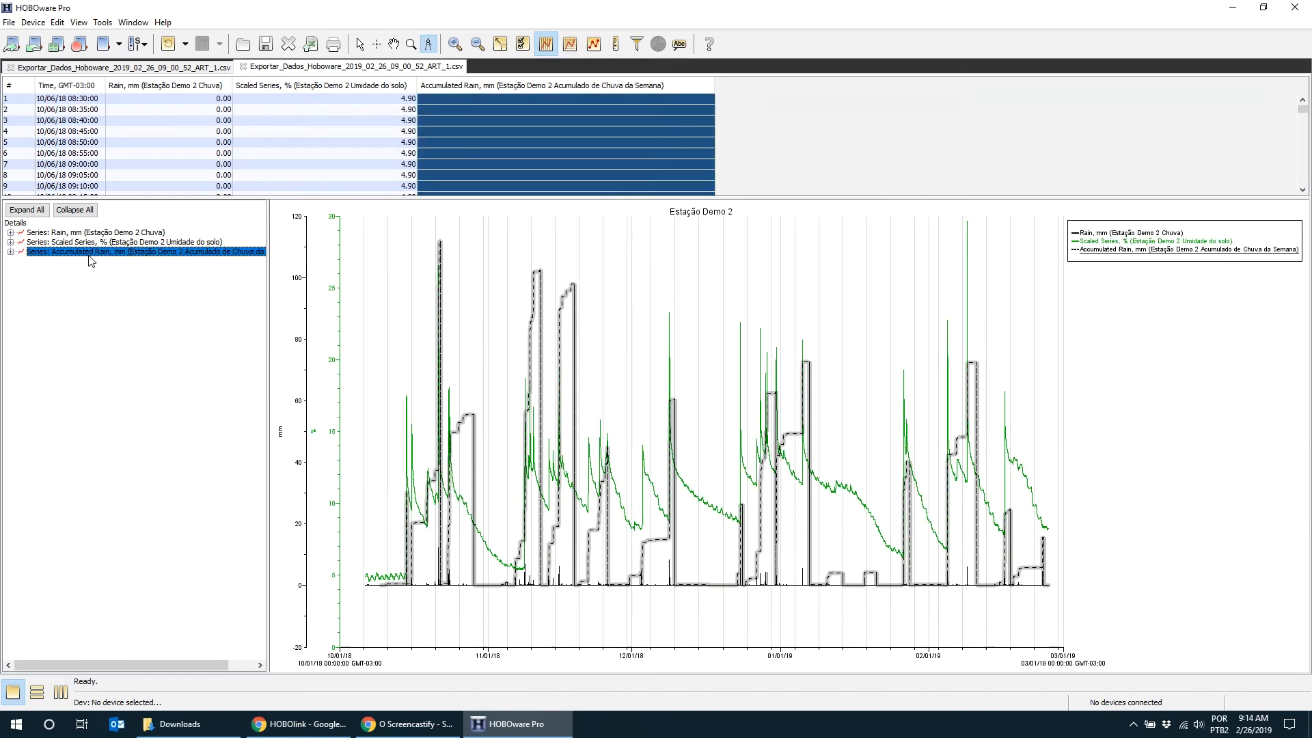
key("Delete")
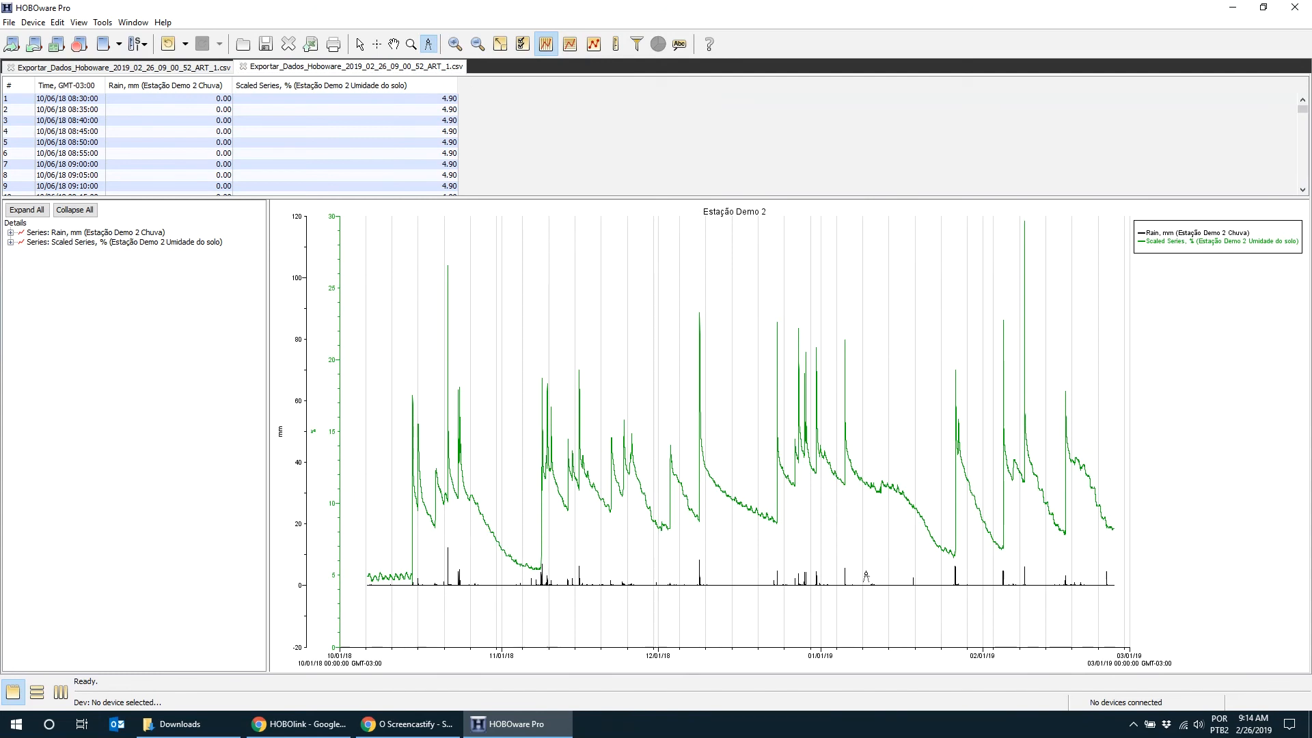
Export the table data of the Rain and Scaled Series as a .csv file to the desktop (Área de Trabalho), using the suggested file name.
left_click(395, 45)
left_click_drag(709, 504, 655, 430)
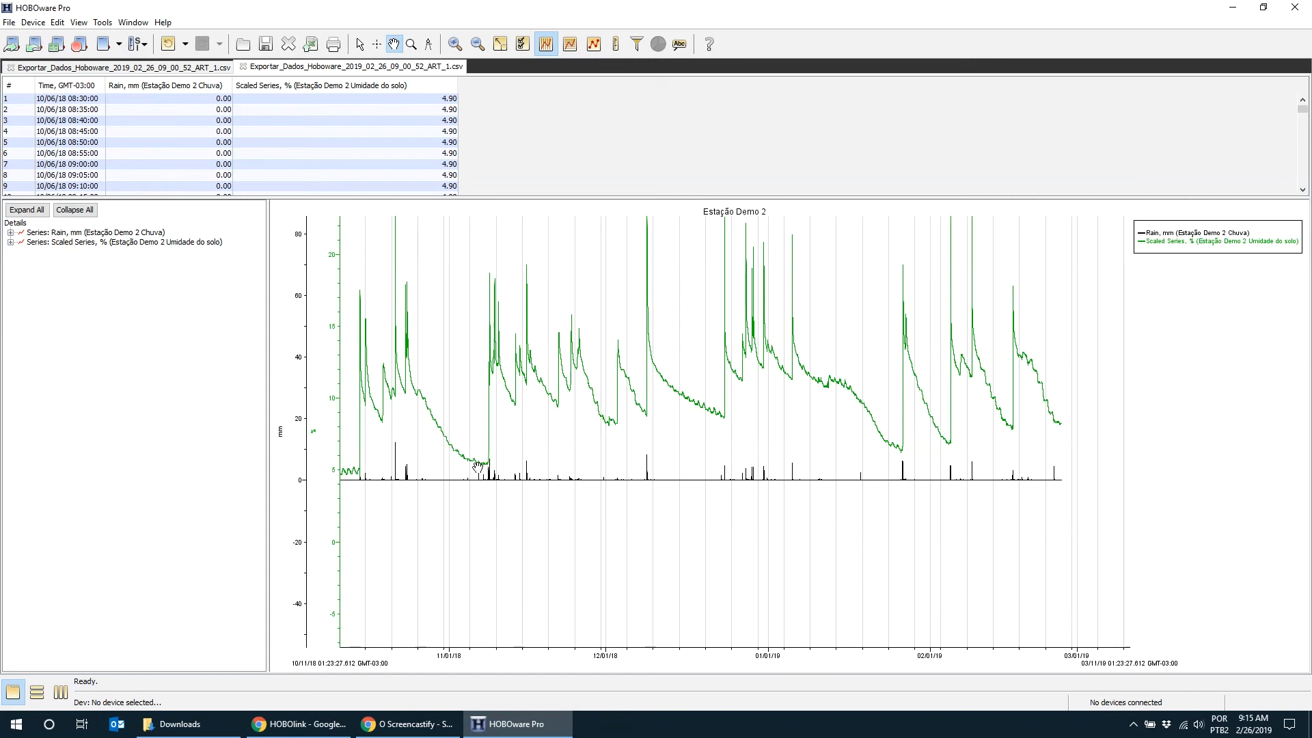
left_click_drag(629, 414, 679, 487)
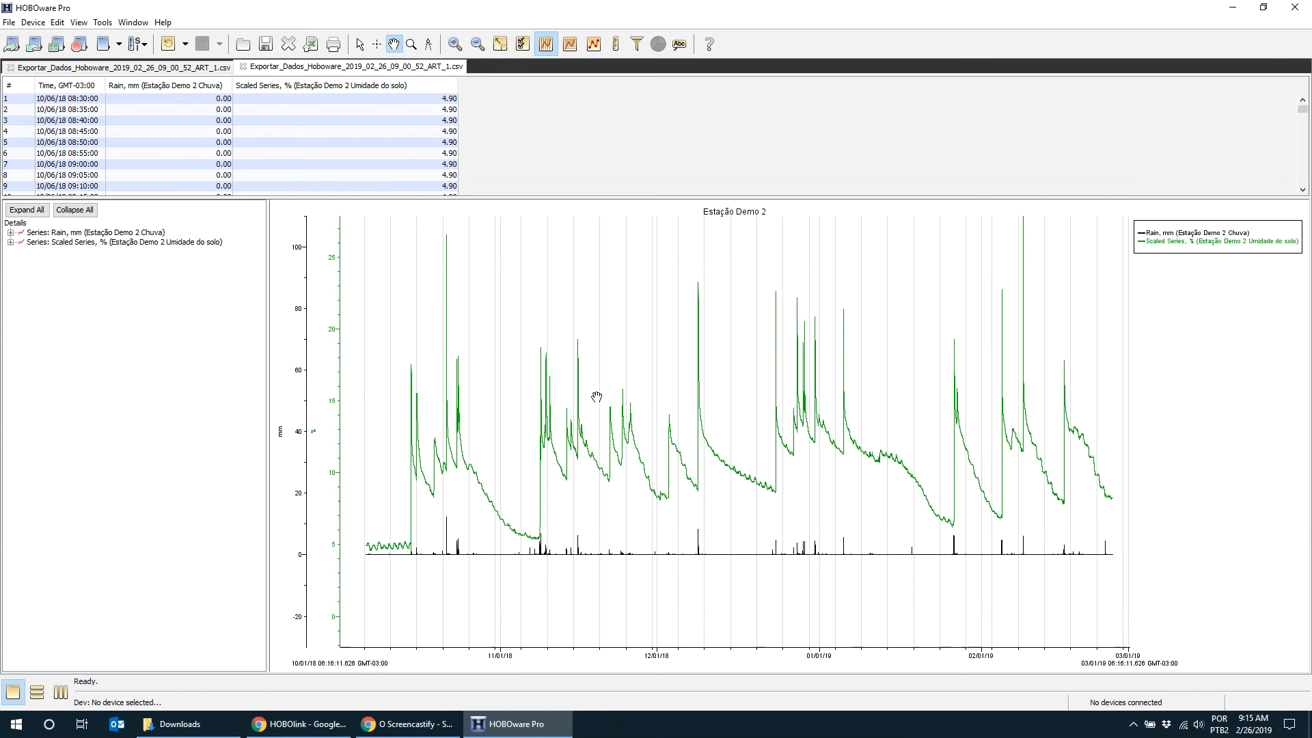
left_click(311, 44)
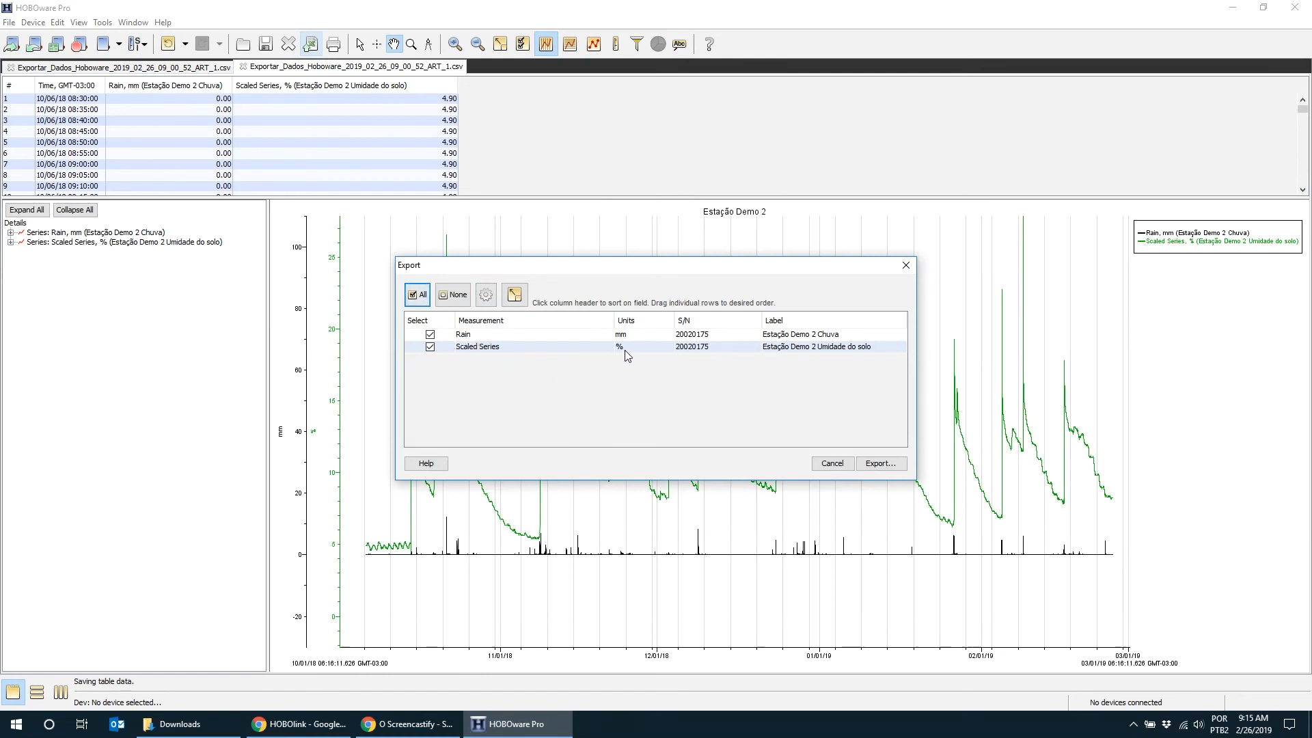
left_click(882, 463)
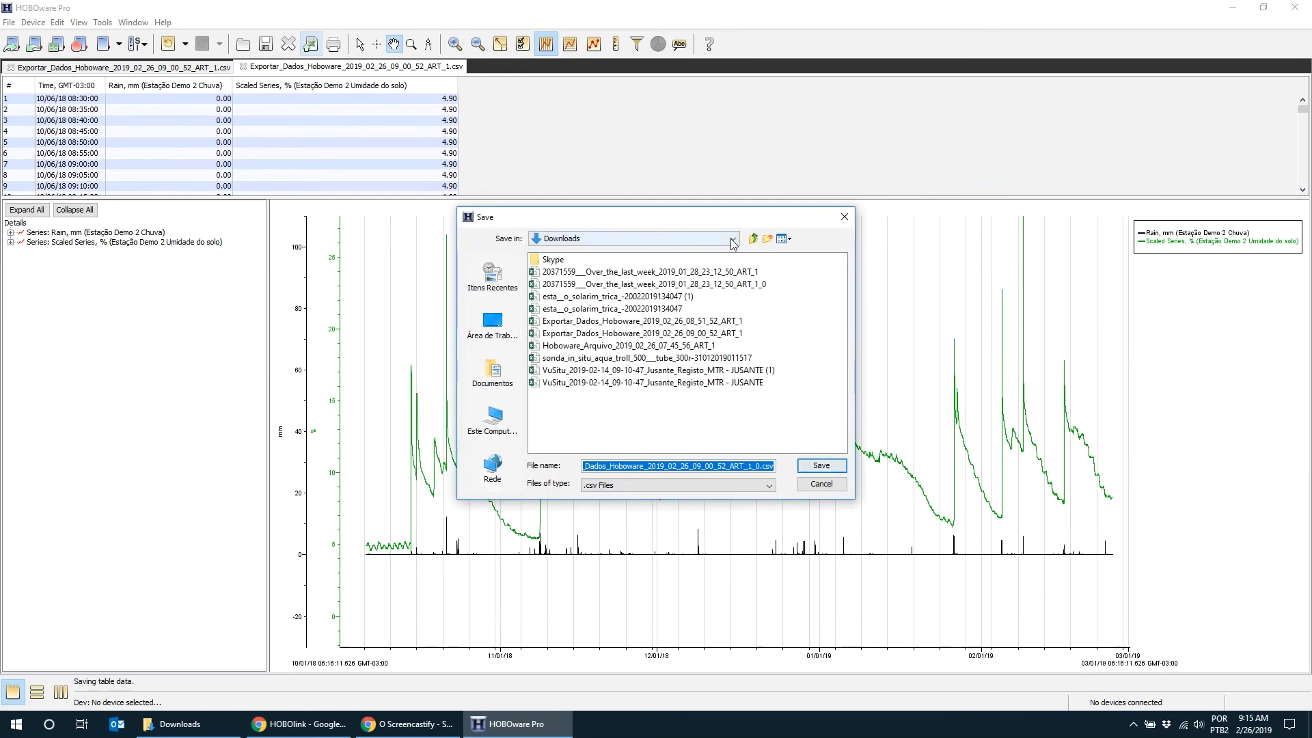
left_click(733, 244)
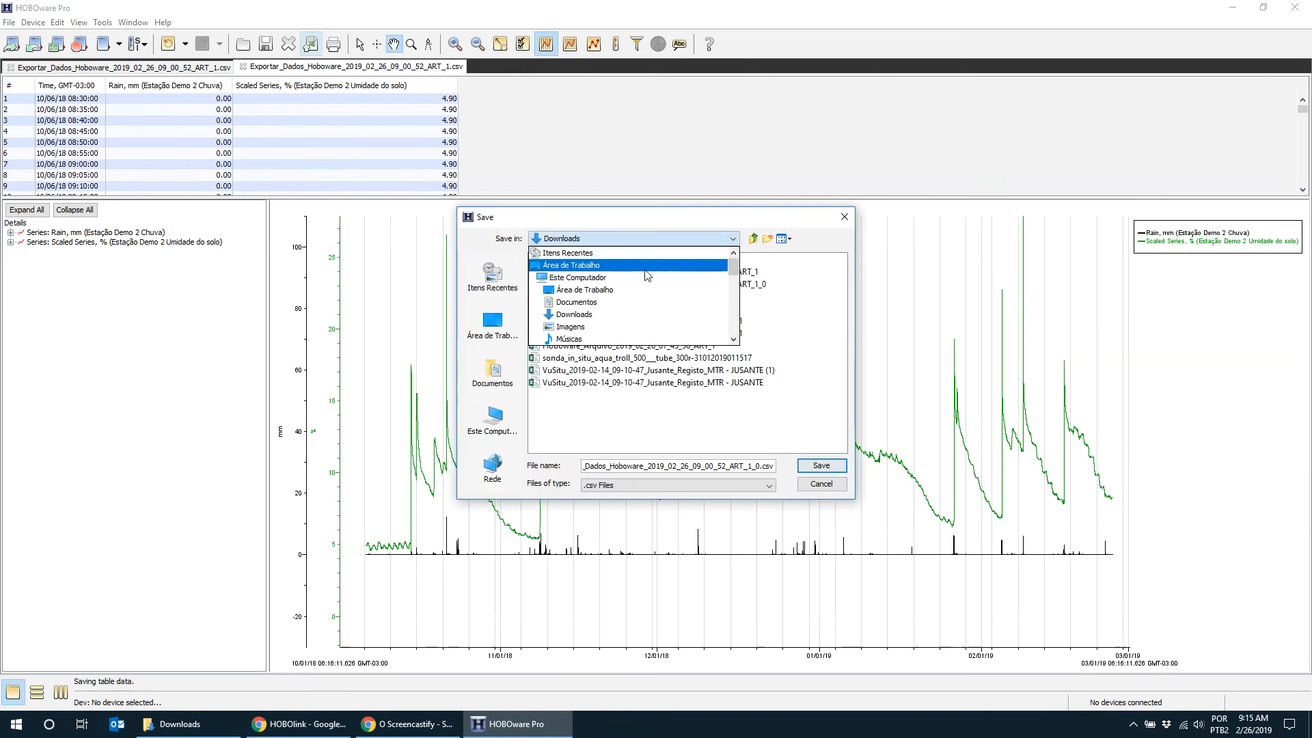
left_click(641, 266)
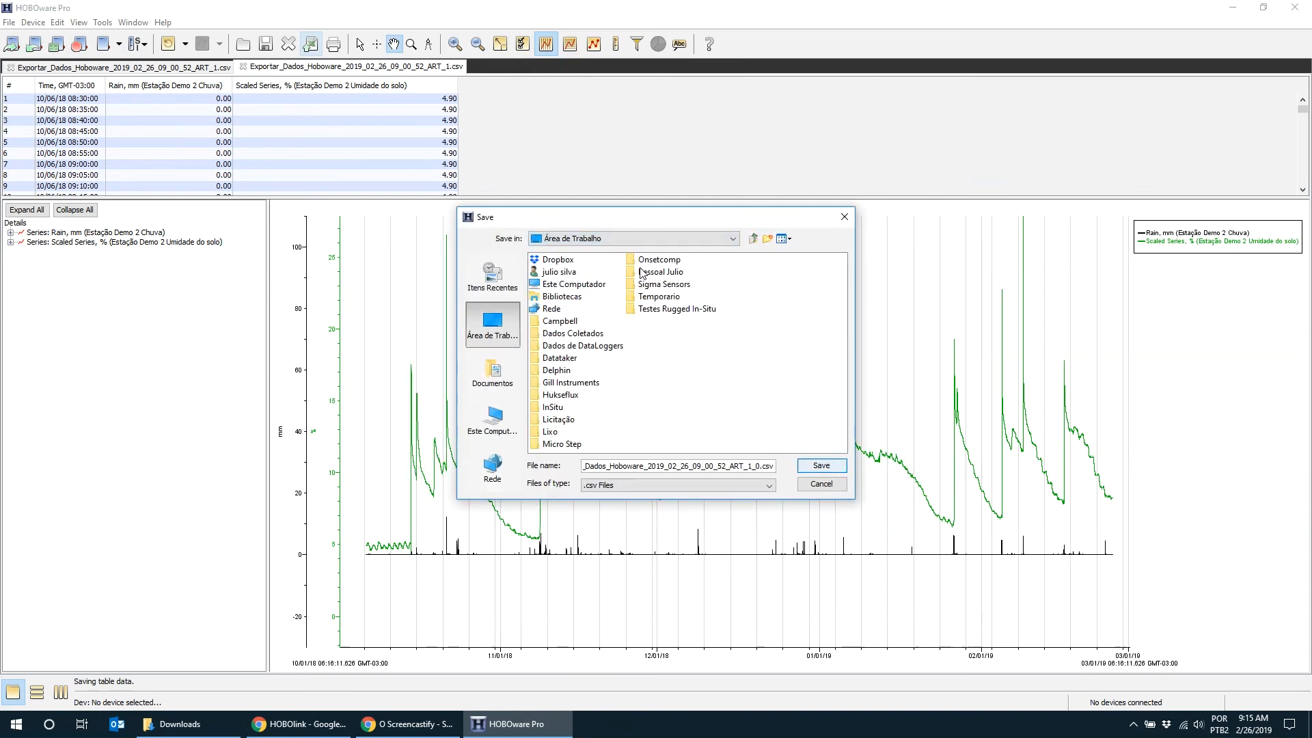
left_click(821, 467)
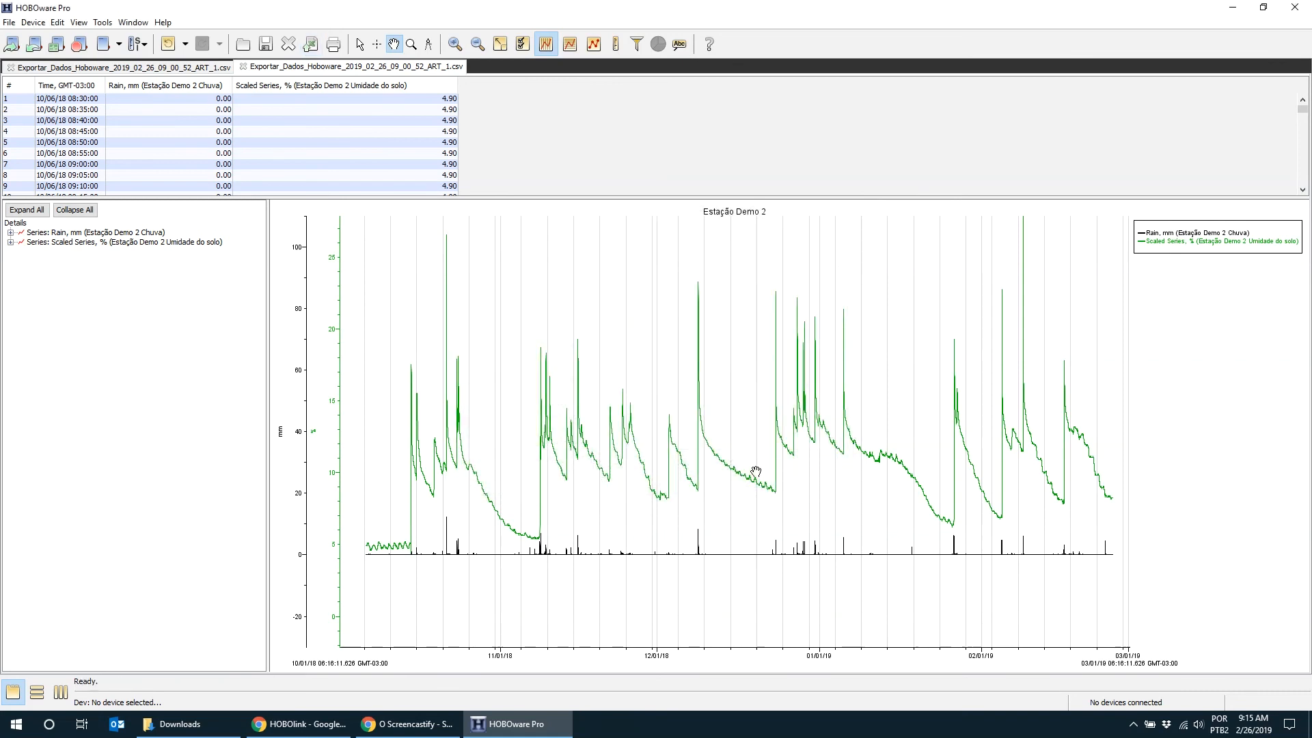
Open the exported CSV from the desktop in Excel and widen column B so the dates and times are readable.
left_click(1233, 7)
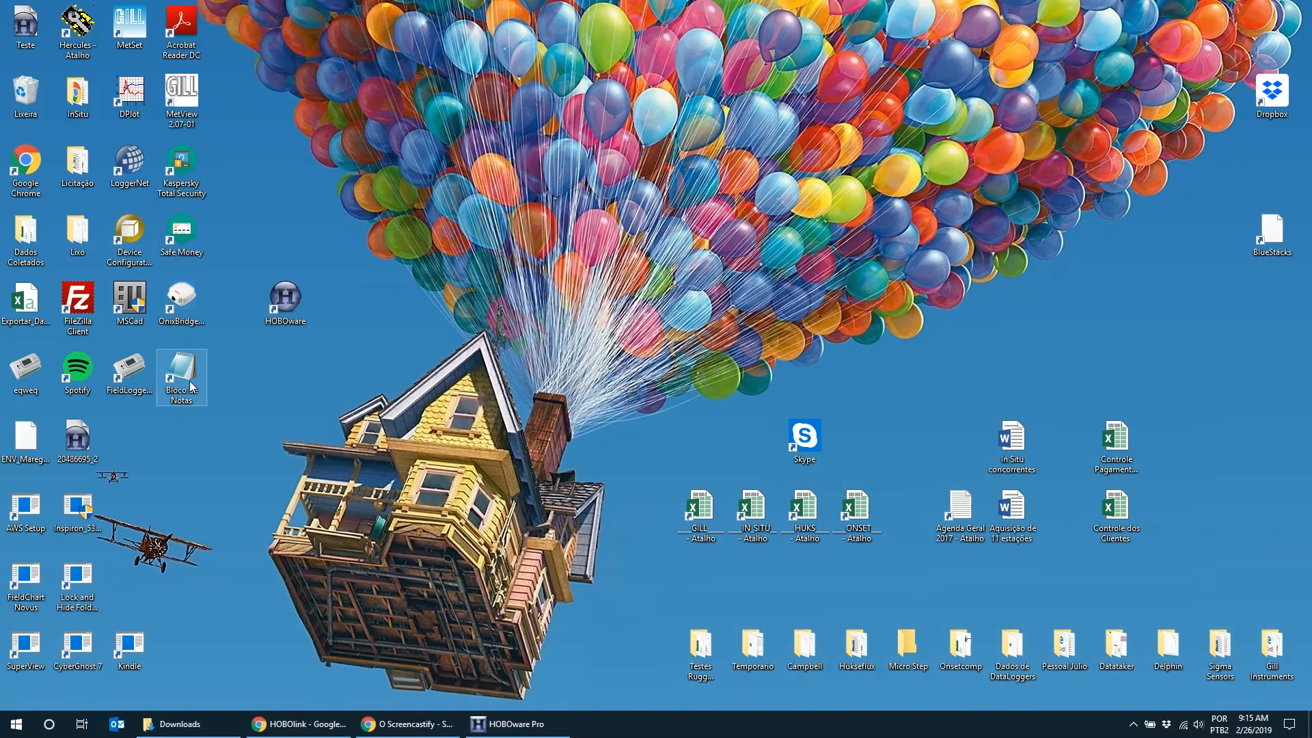
left_click_drag(27, 301, 292, 372)
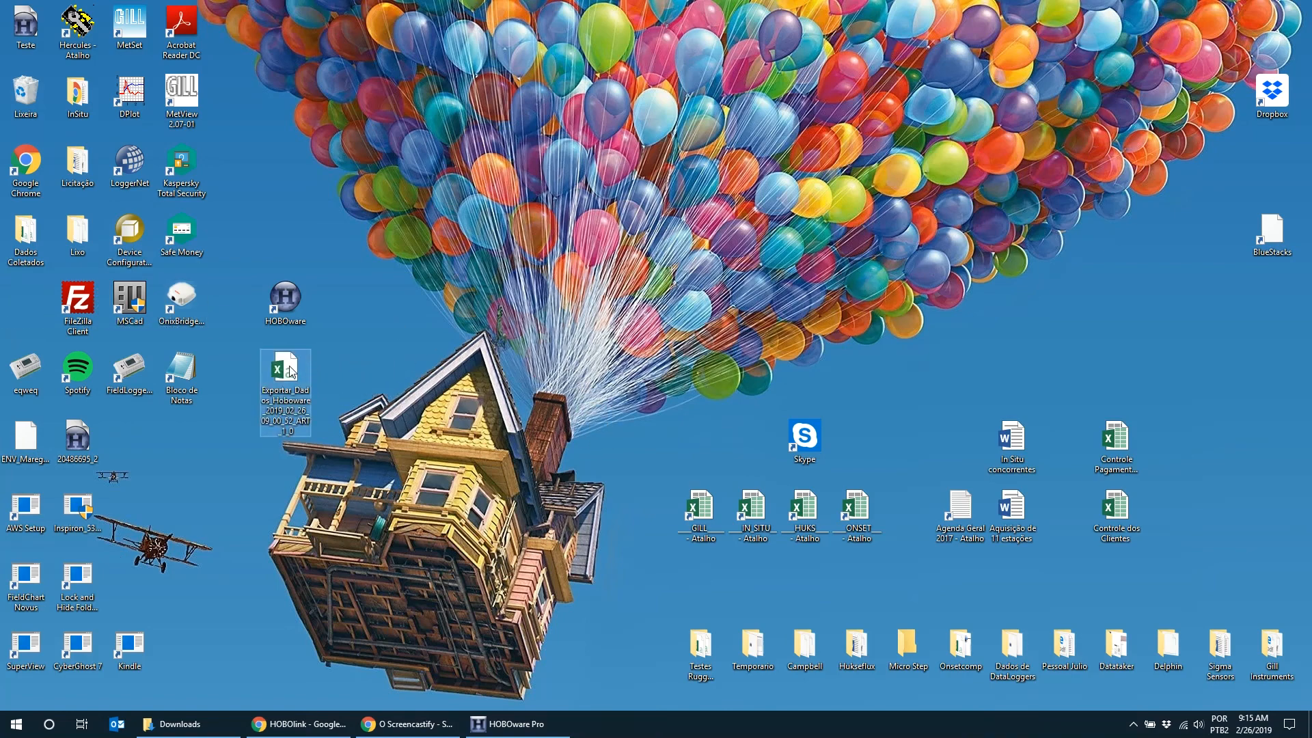
double_click(291, 372)
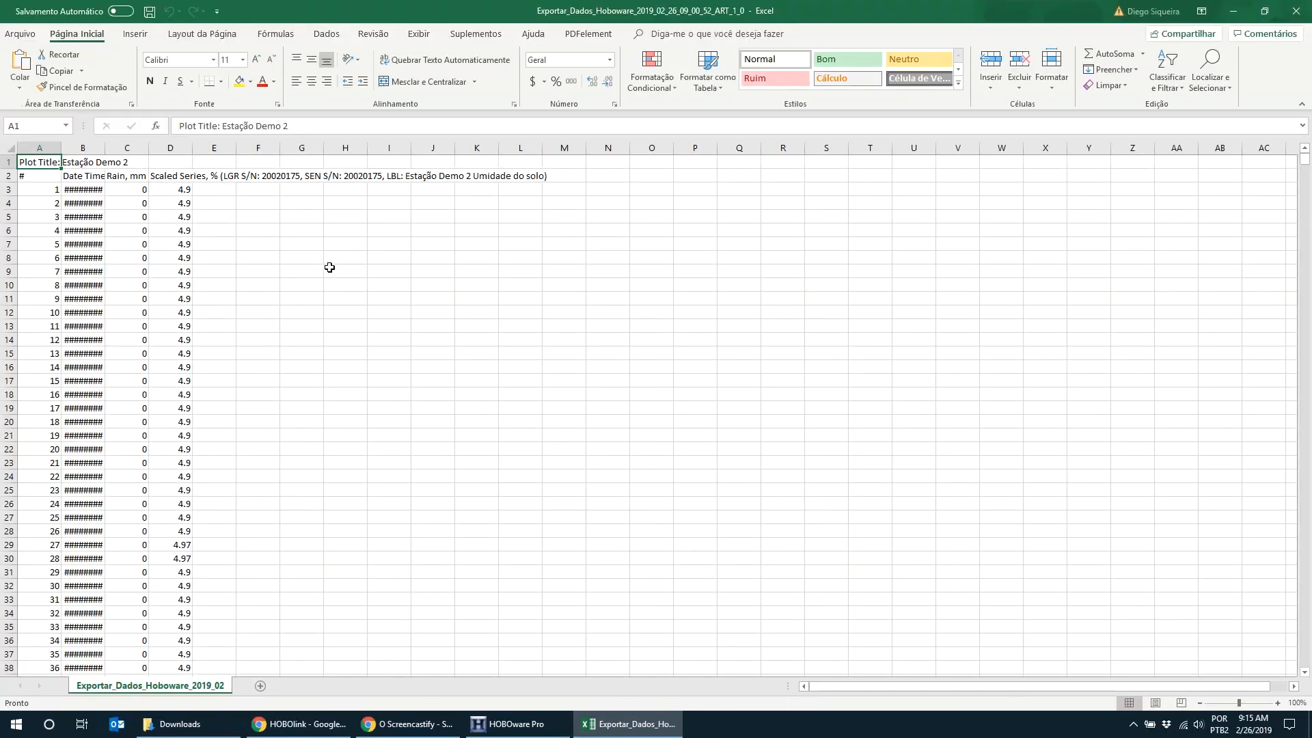
left_click_drag(104, 148, 140, 147)
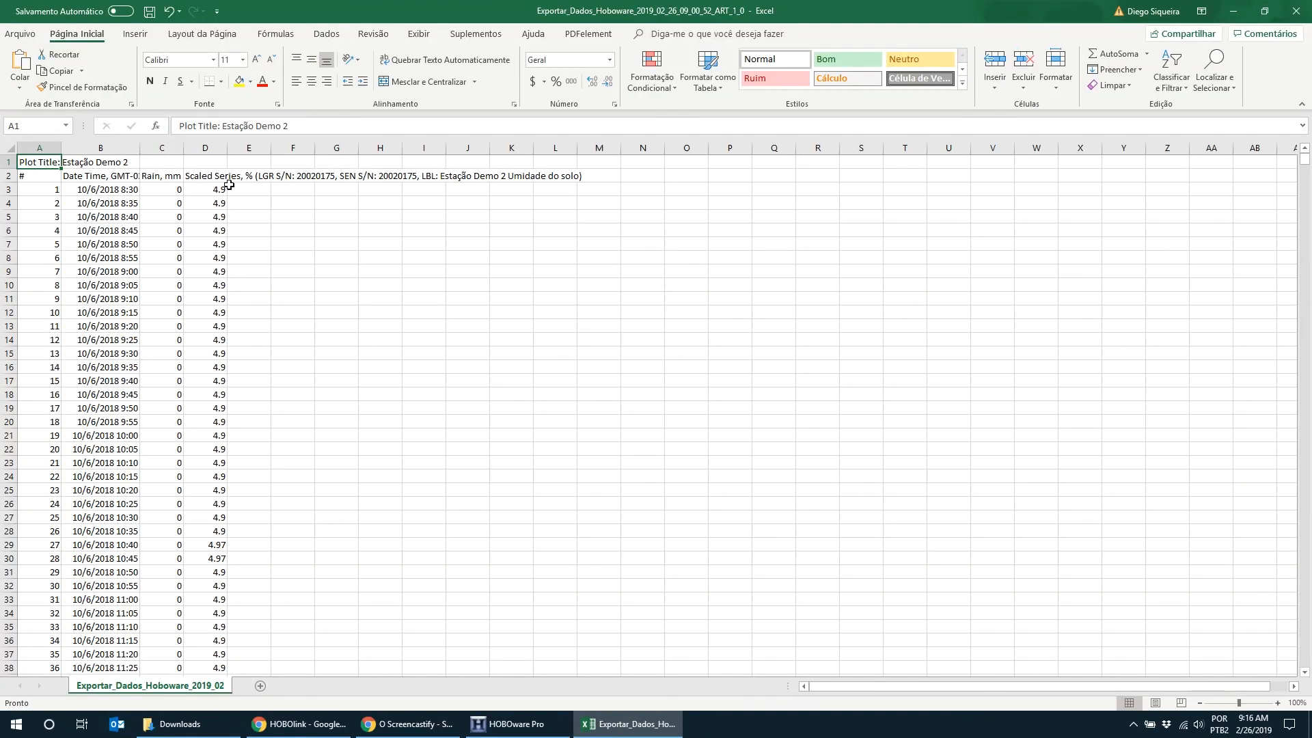
Look through the exported rain and soil moisture rows, and close the workbook without saving the changes.
scroll(228, 228, "down", 20)
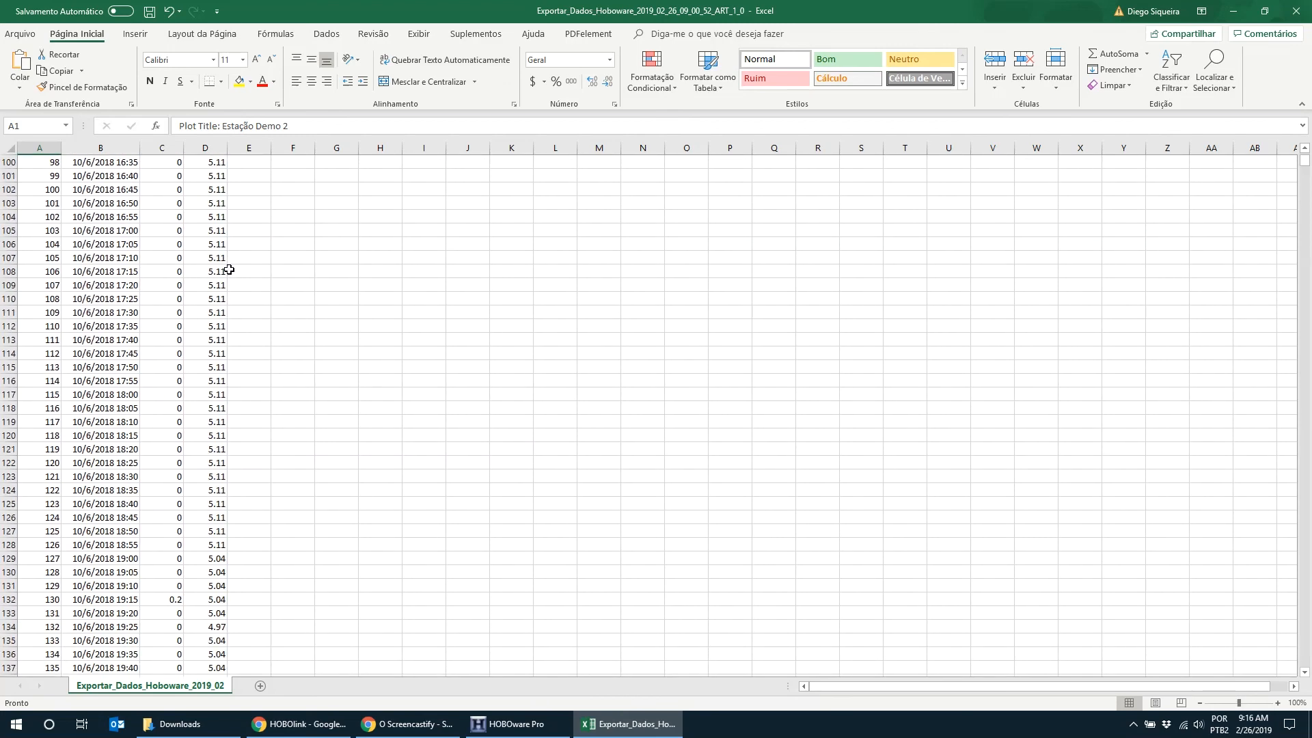
scroll(228, 278, "down", 20)
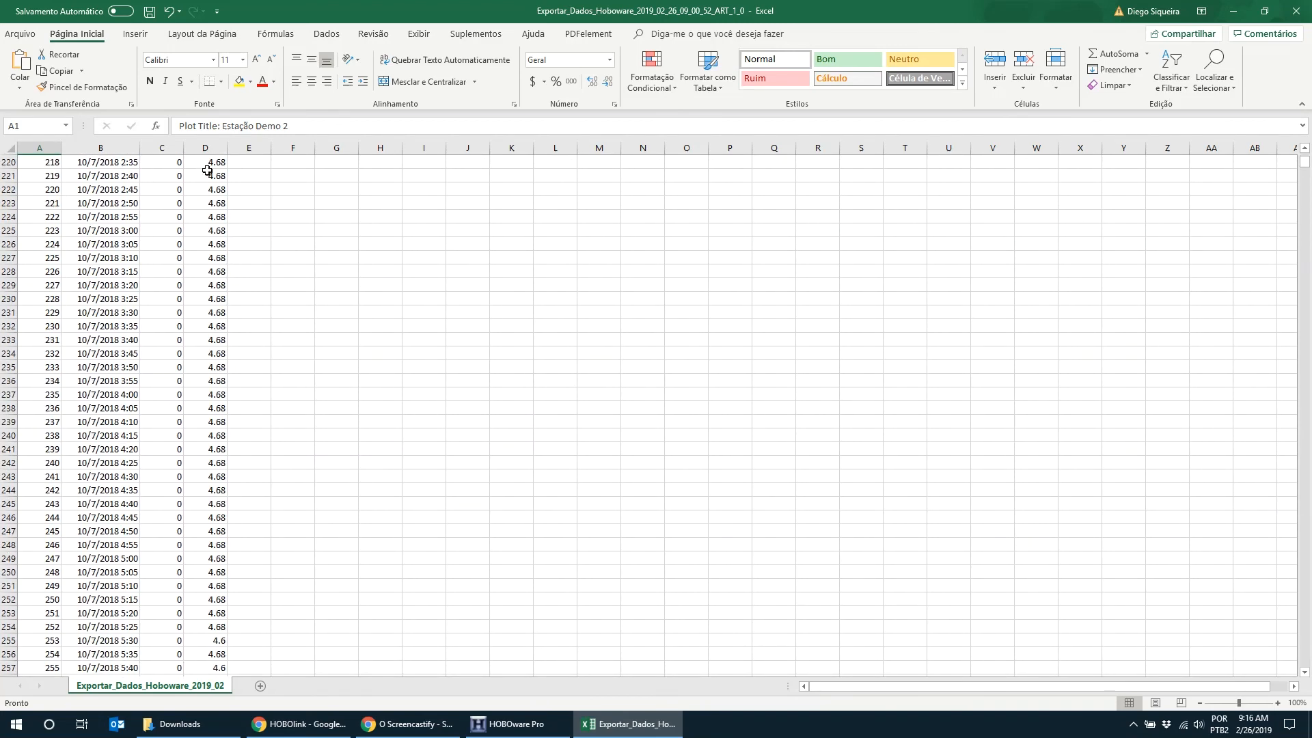
left_click_drag(1304, 163, 1260, 100)
left_click(1296, 11)
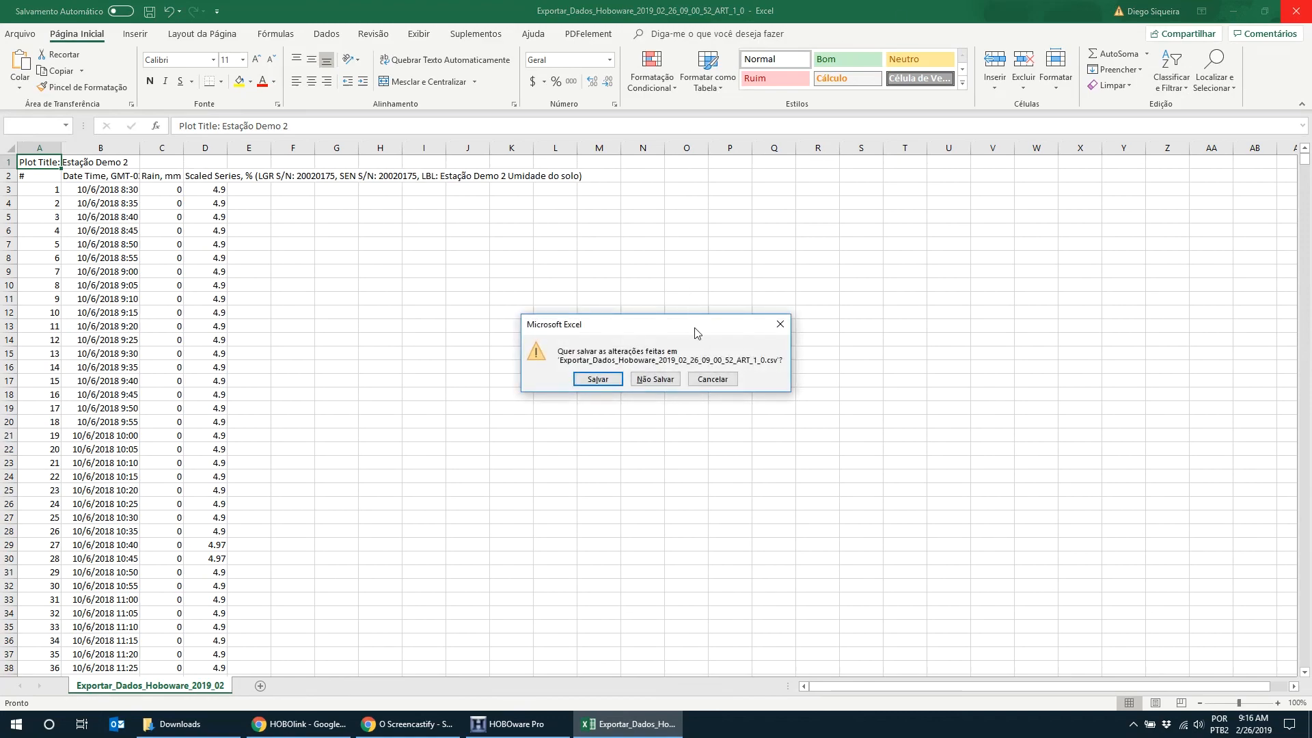
left_click(655, 379)
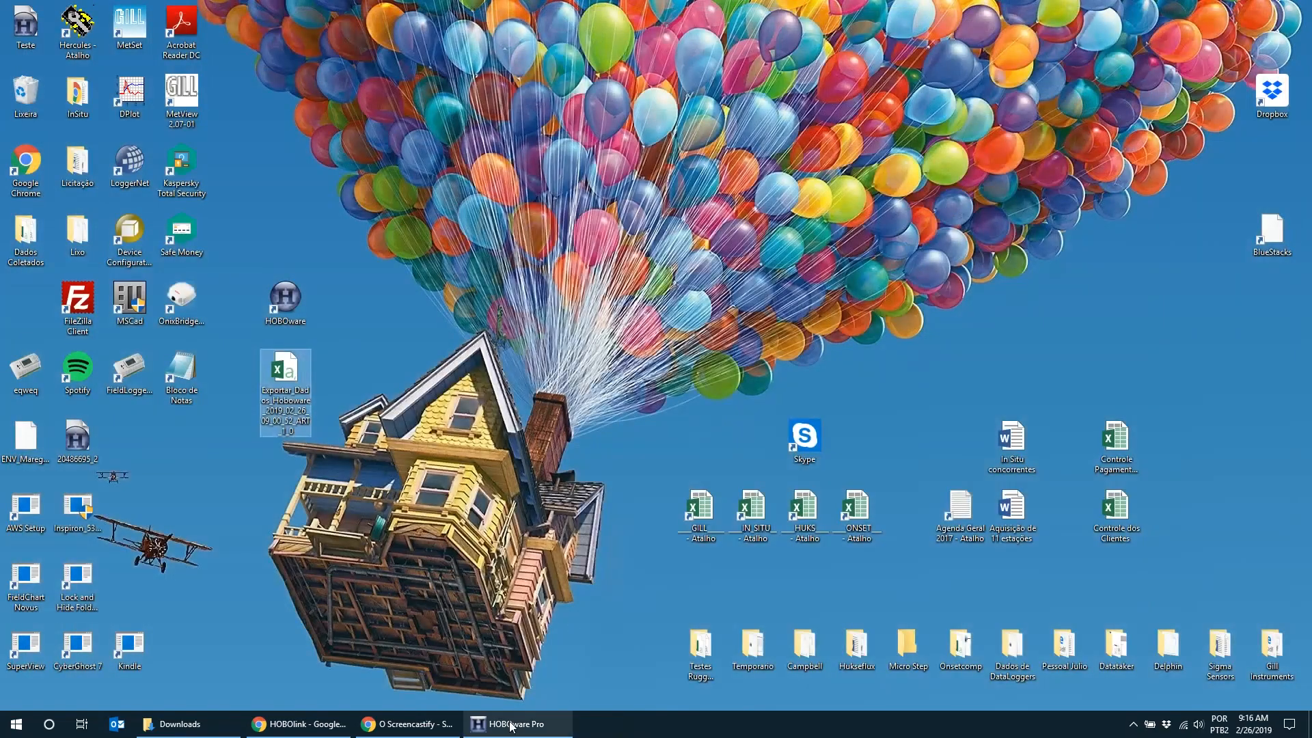
Switch back to HOBOware Pro, examine the soil moisture peak of 24 November 2018 with point markers, and restore the full graph without markers.
left_click(506, 721)
right_click(505, 720)
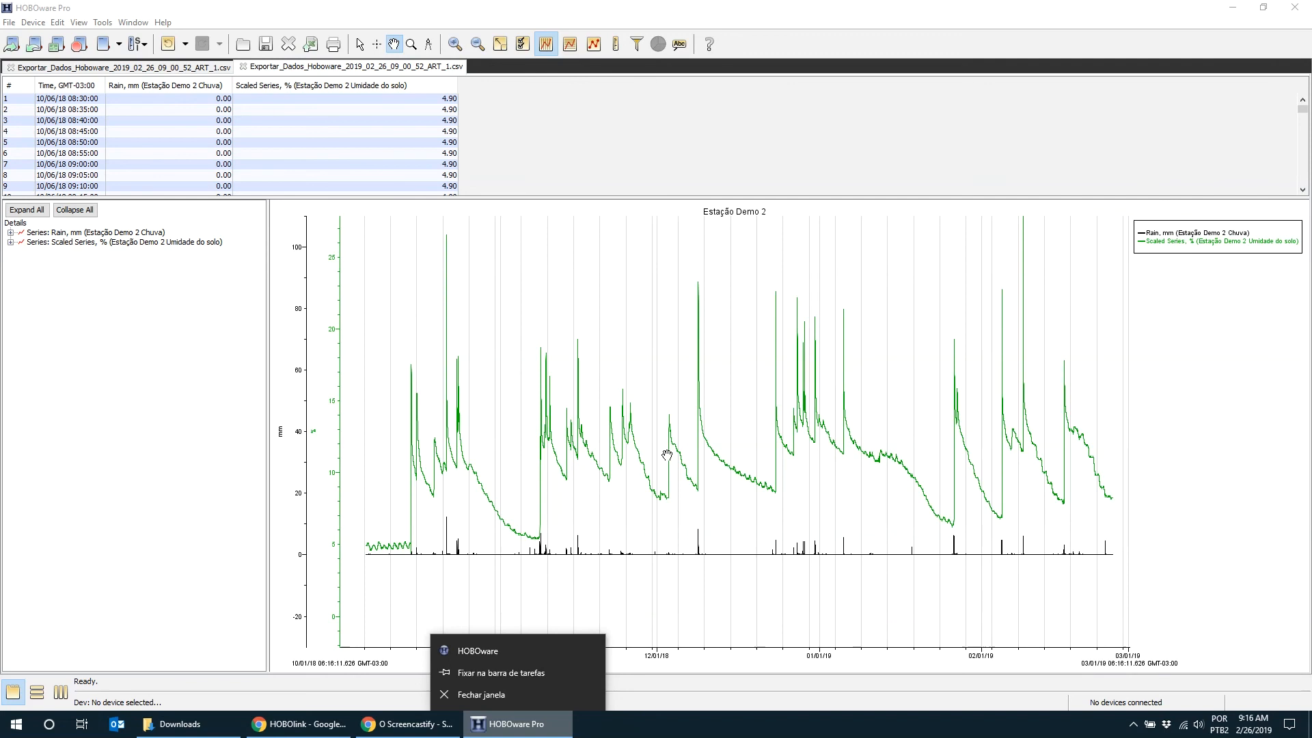
left_click(183, 492)
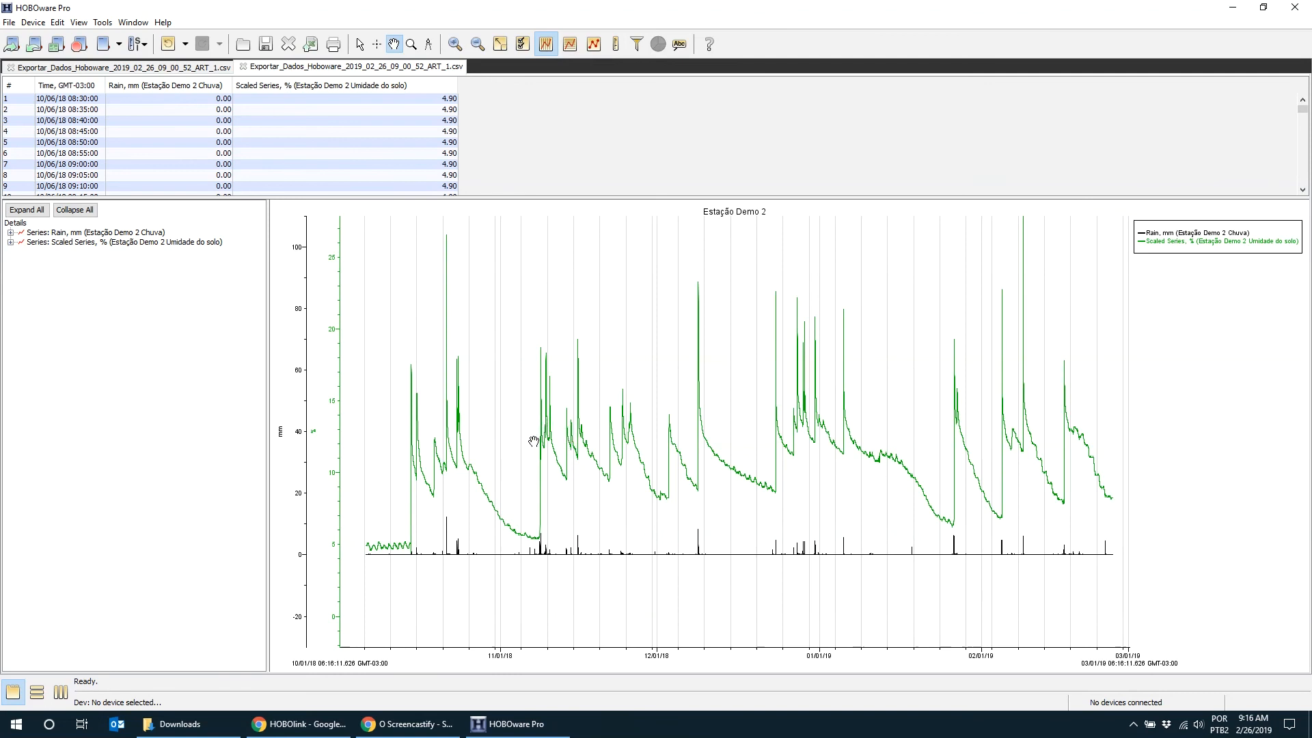
left_click(594, 45)
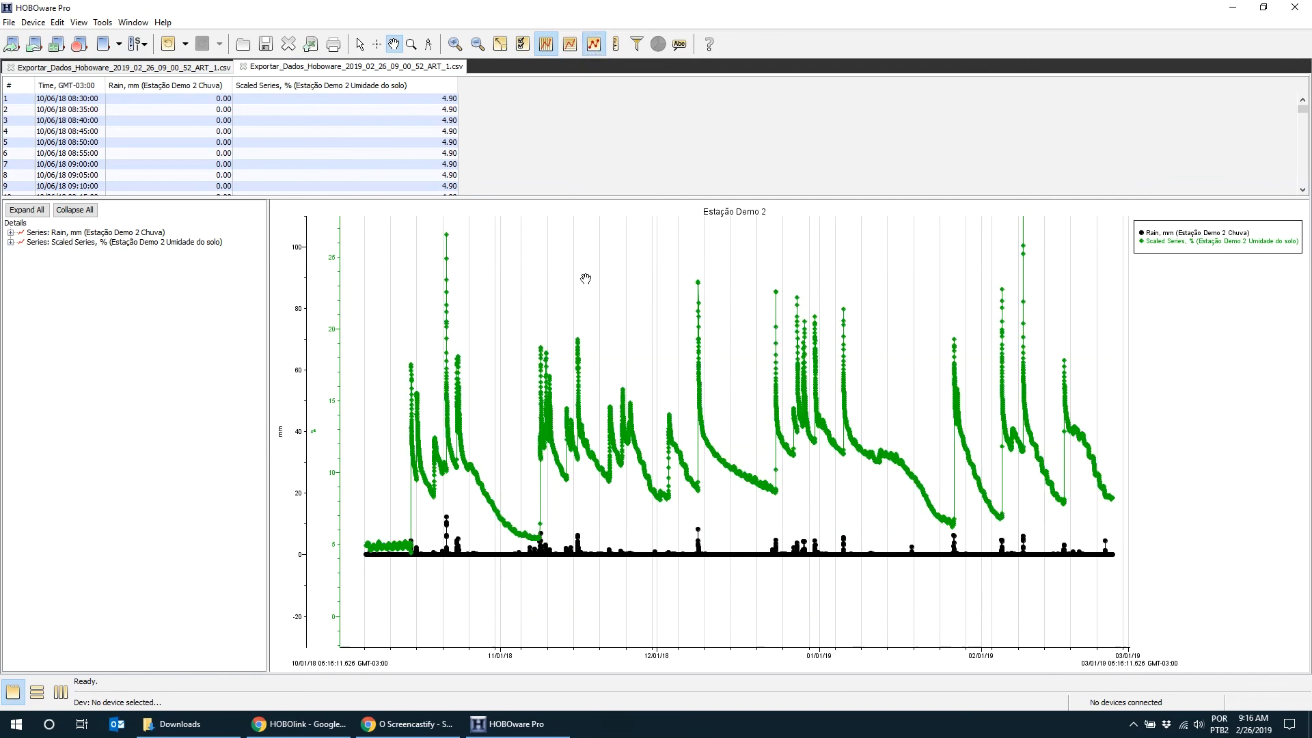
left_click(411, 44)
left_click_drag(591, 324, 664, 559)
left_click_drag(606, 296, 721, 502)
left_click_drag(735, 274, 890, 492)
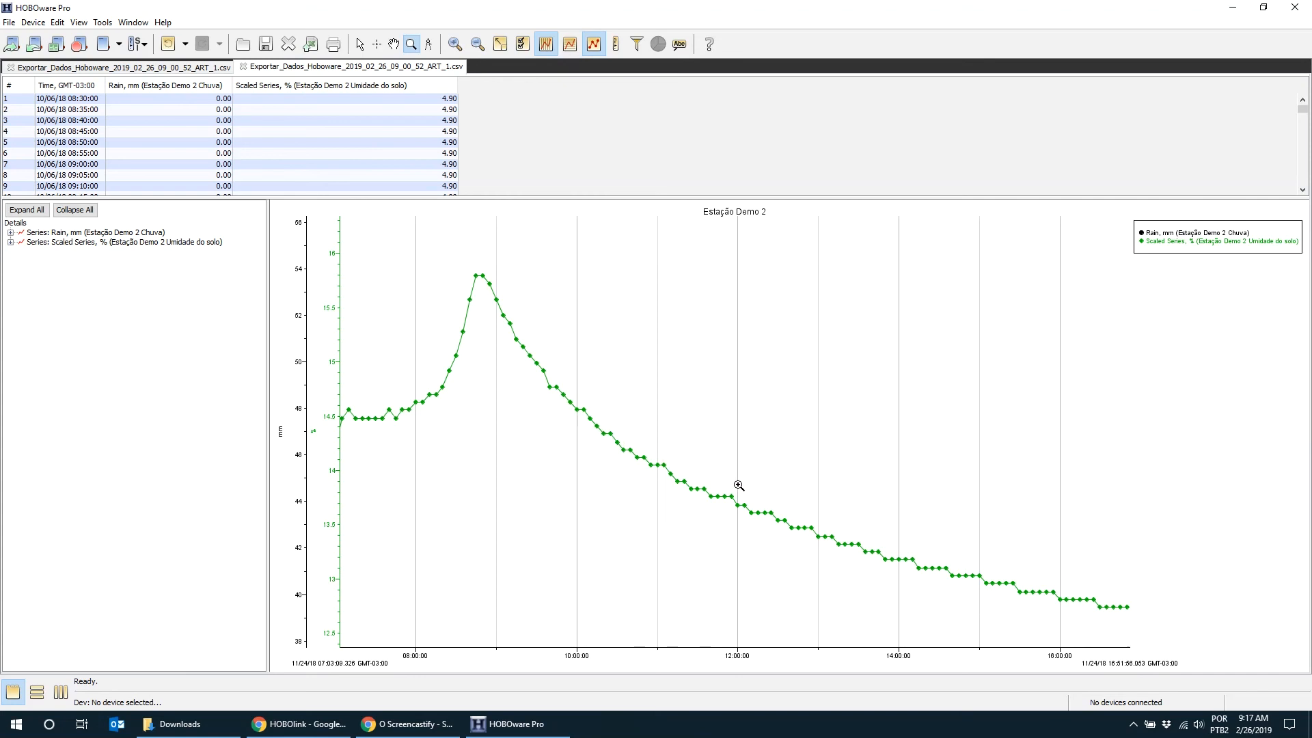
left_click(594, 44)
left_click(499, 45)
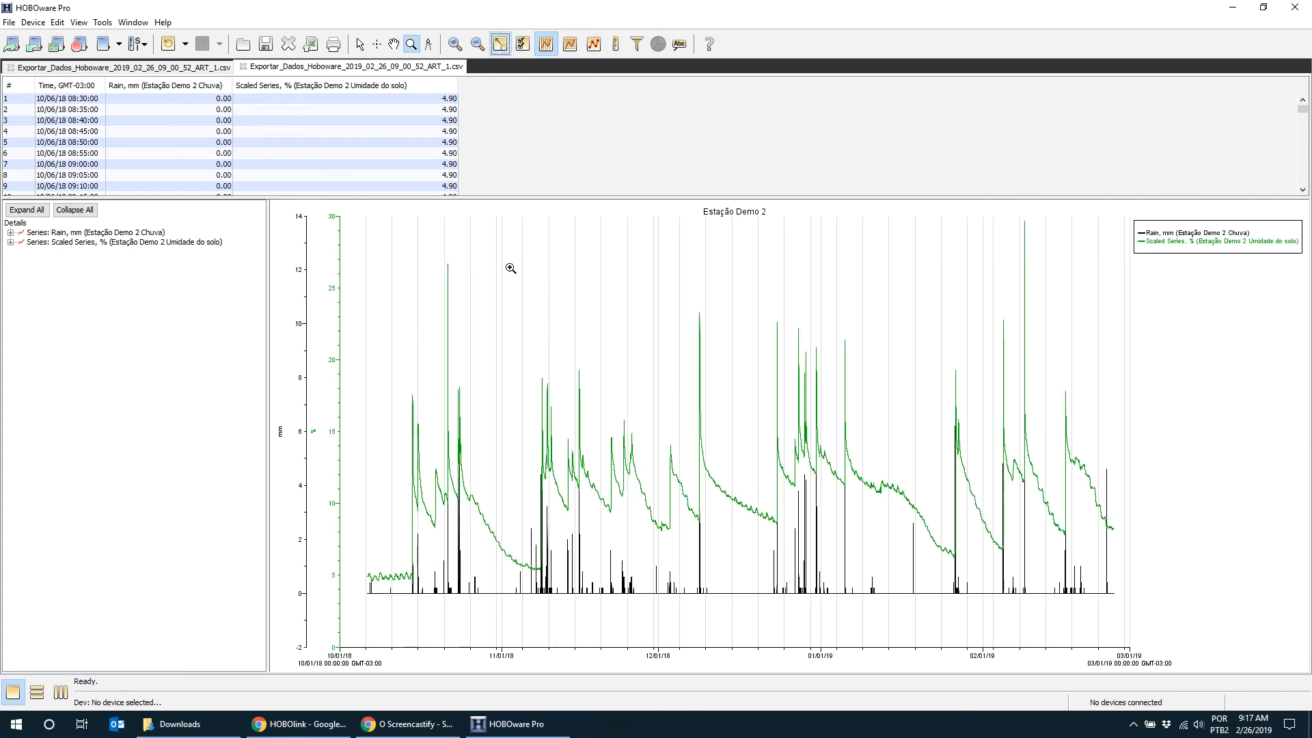